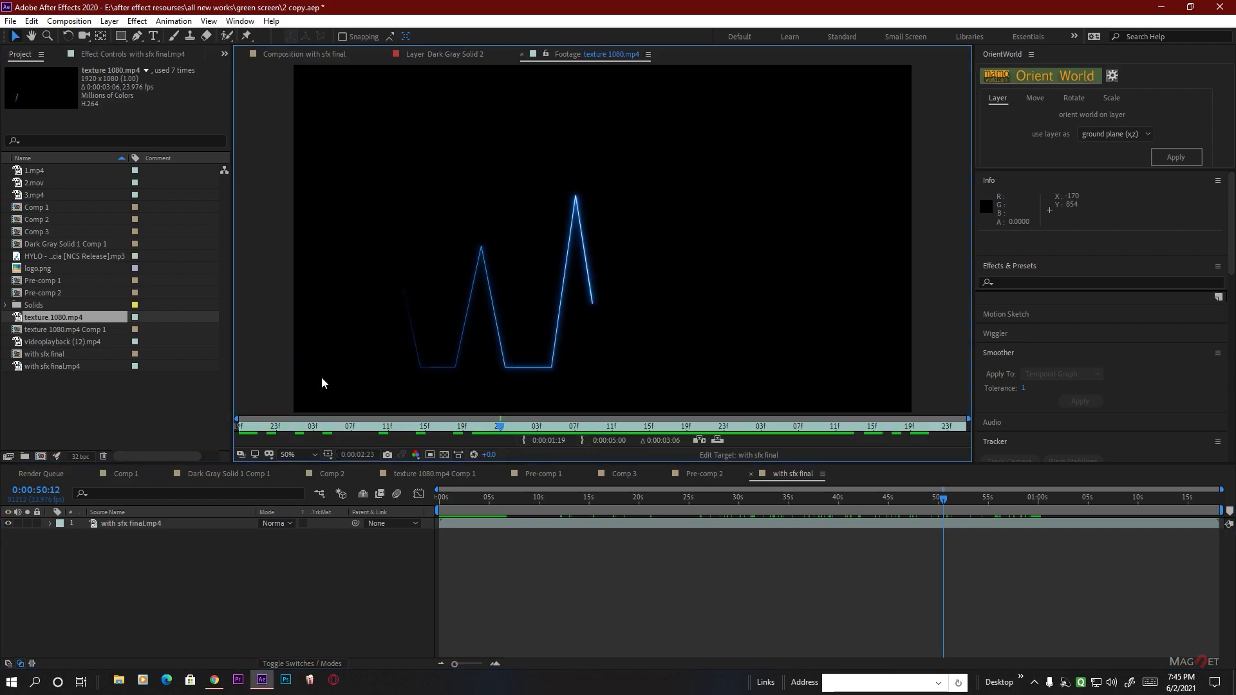
Scrub through the texture 1080.mp4 footage and the "with sfx final" composition to preview the source texture and finished result
click(557, 426)
drag(557, 427, 723, 430)
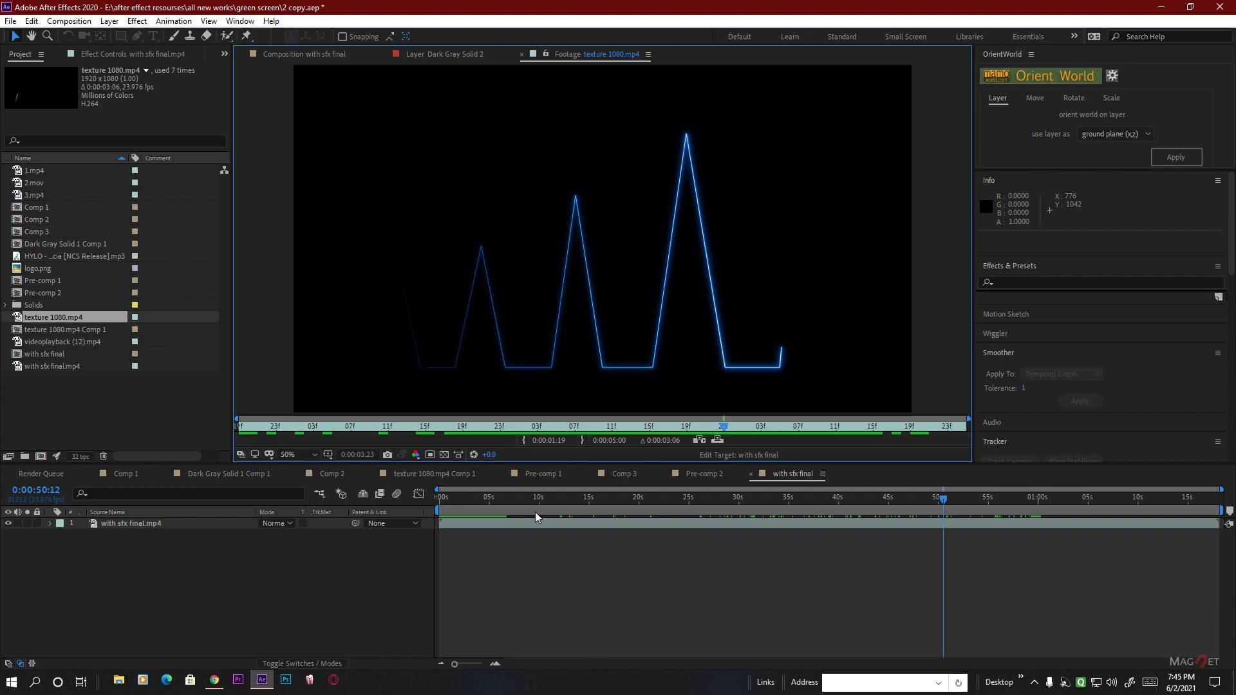
drag(487, 508, 633, 510)
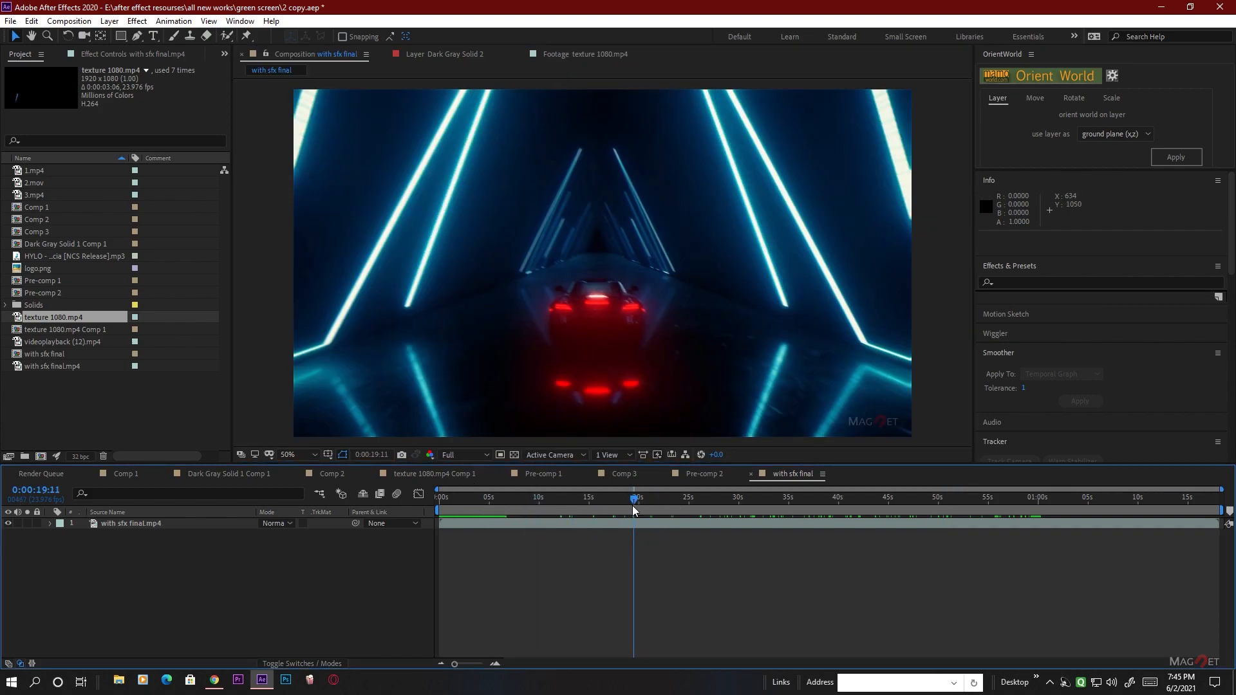
Create a new composition with a width of 1920 px and a height of 1080 px
click(69, 21)
click(83, 37)
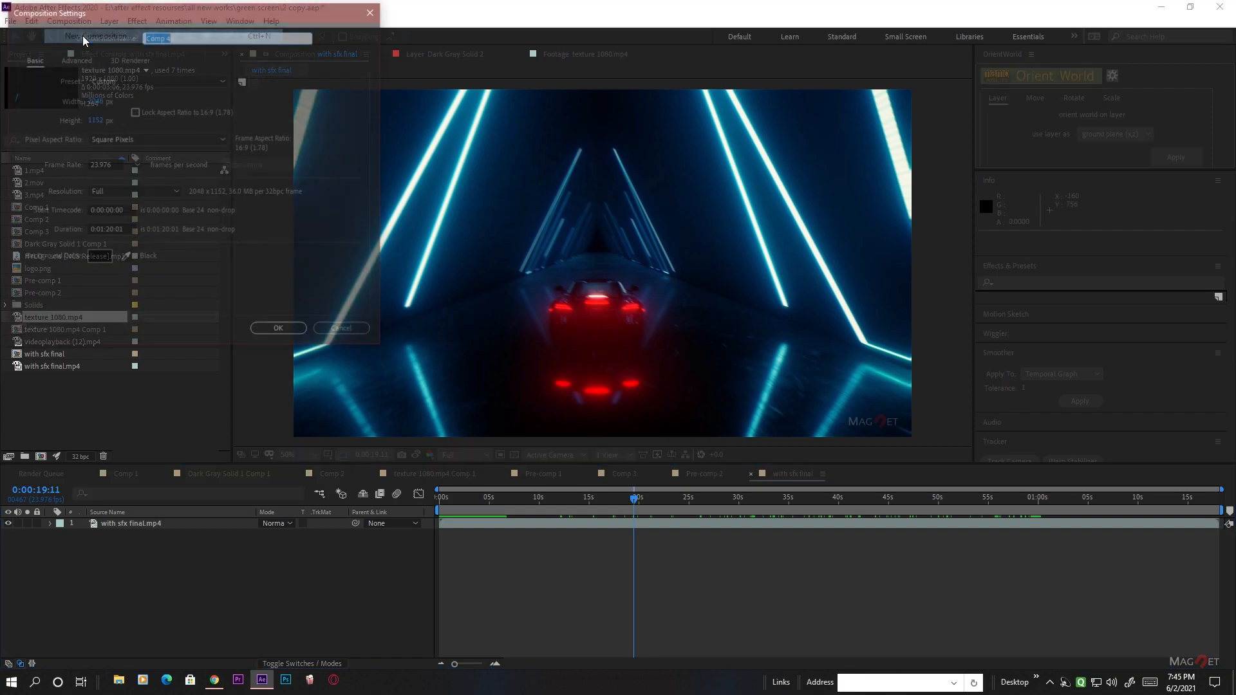
click(101, 100)
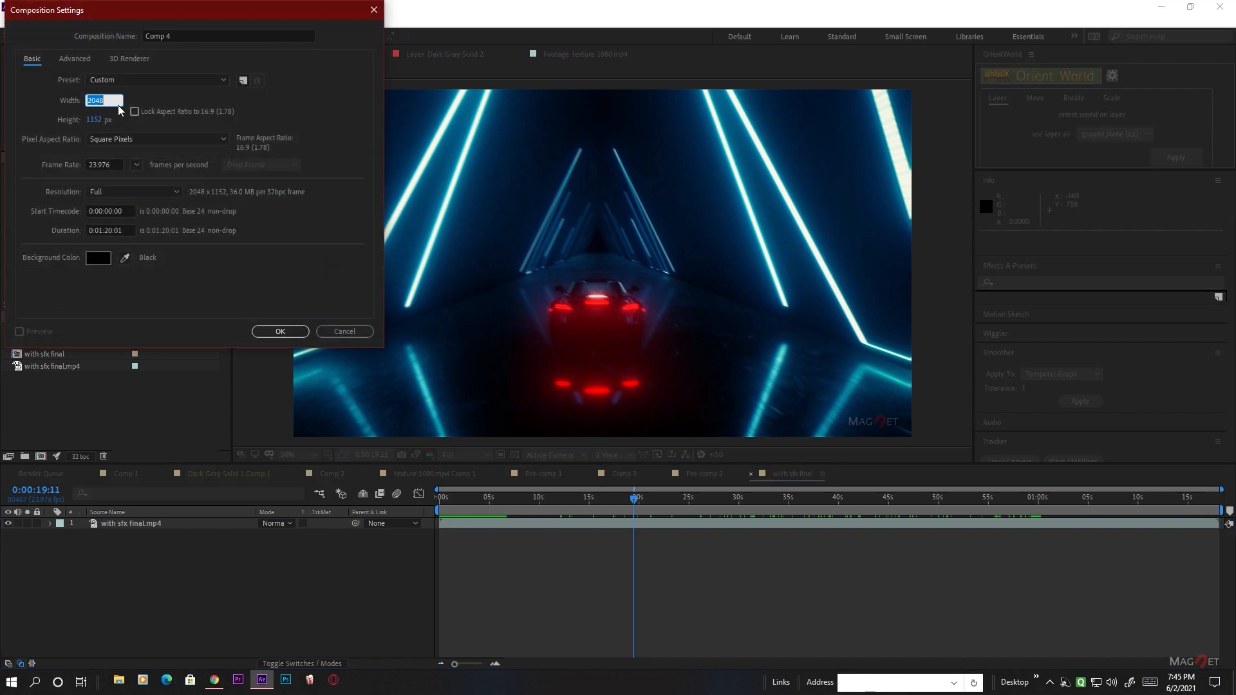
text(1920)
key(Tab)
text(1080)
click(279, 329)
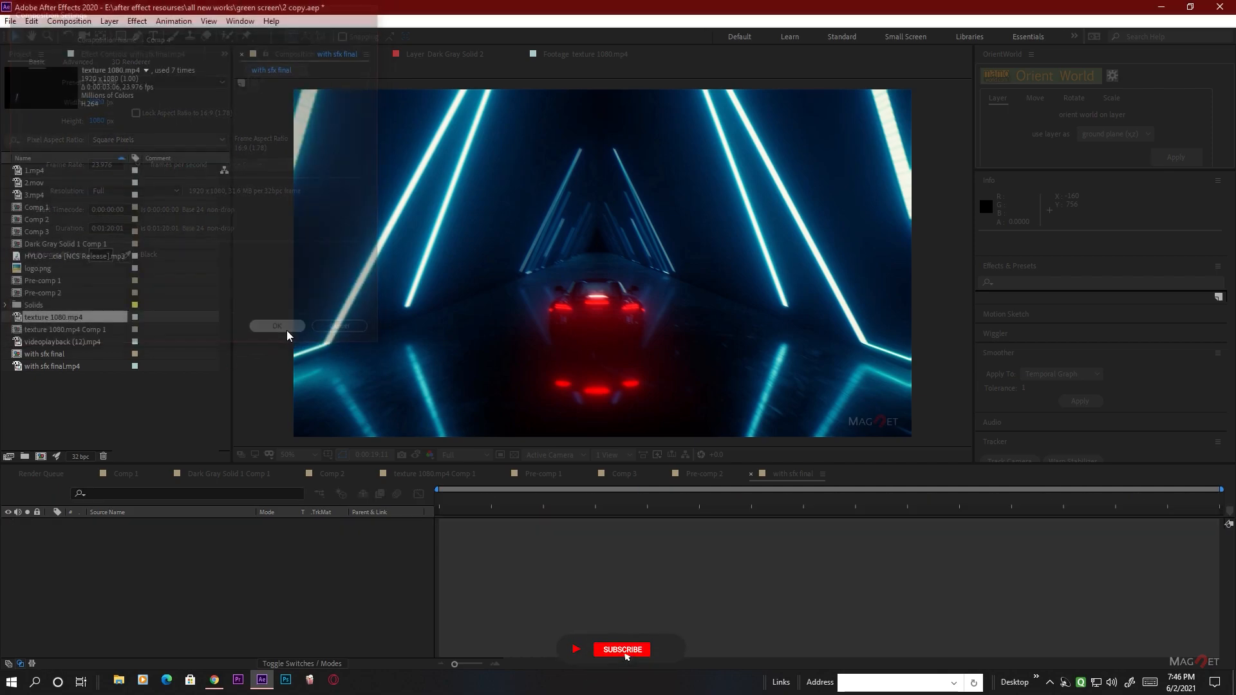
Add a black 1920 x 1080 solid layer named "element" to the new composition
right_click(122, 559)
click(189, 413)
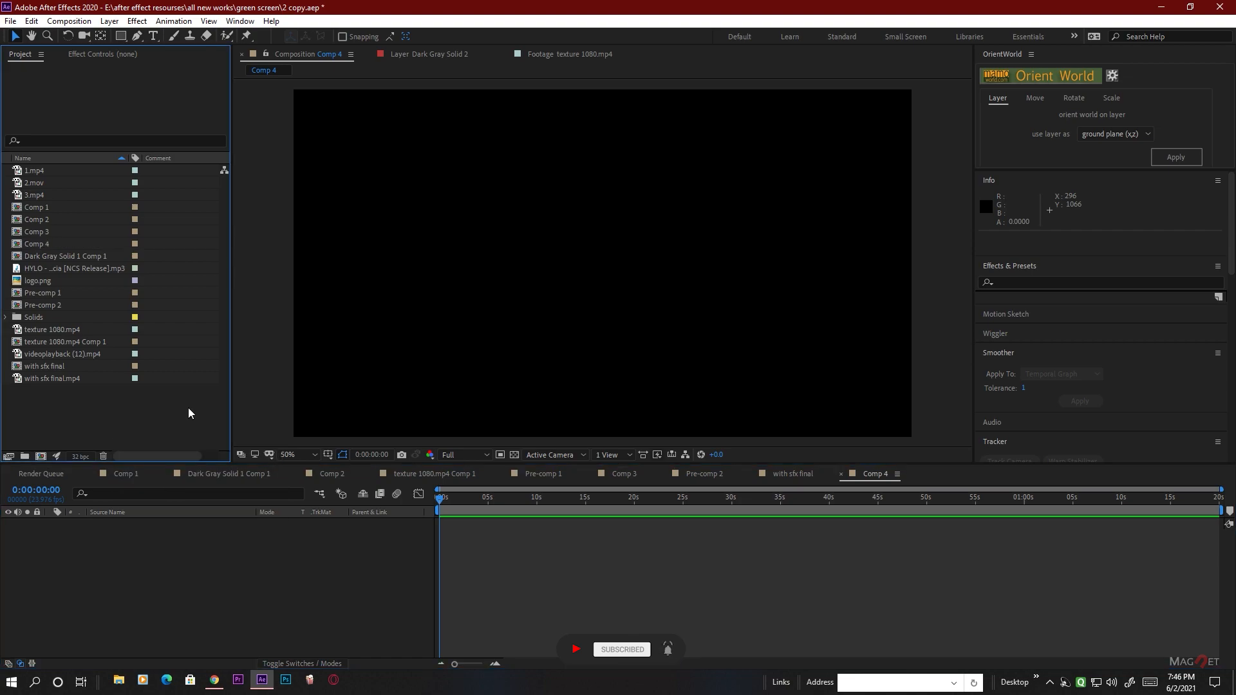
right_click(155, 579)
mouse_move(270, 422)
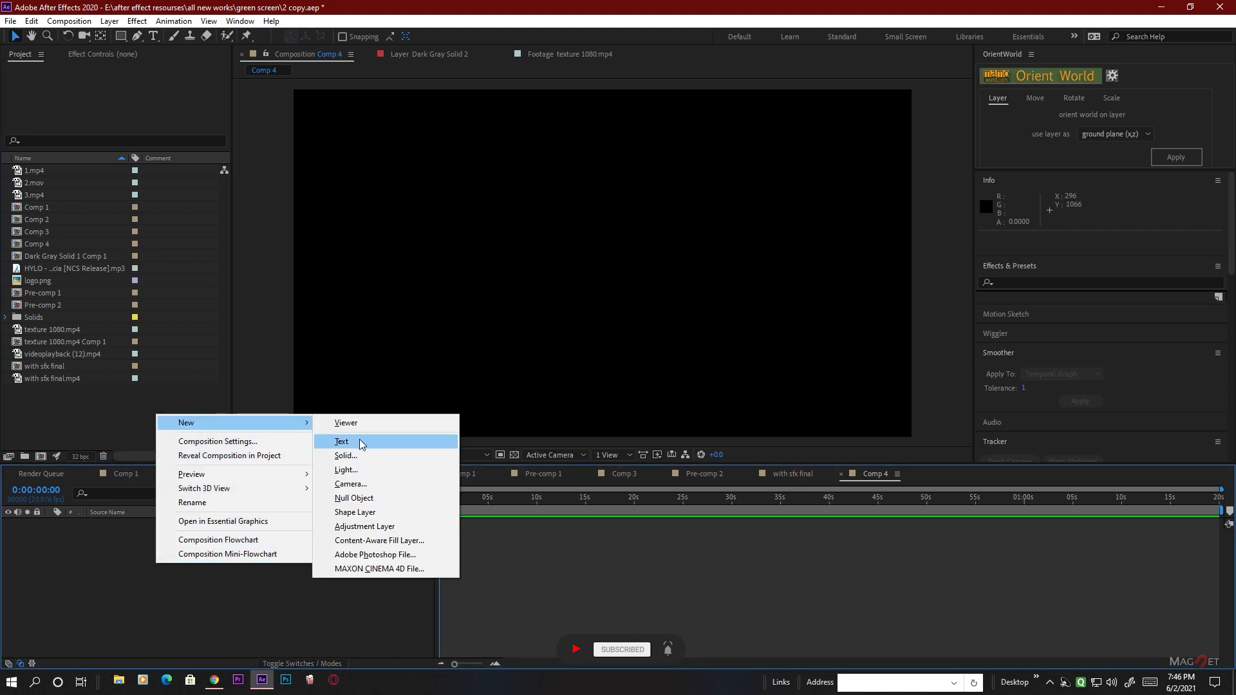
click(365, 457)
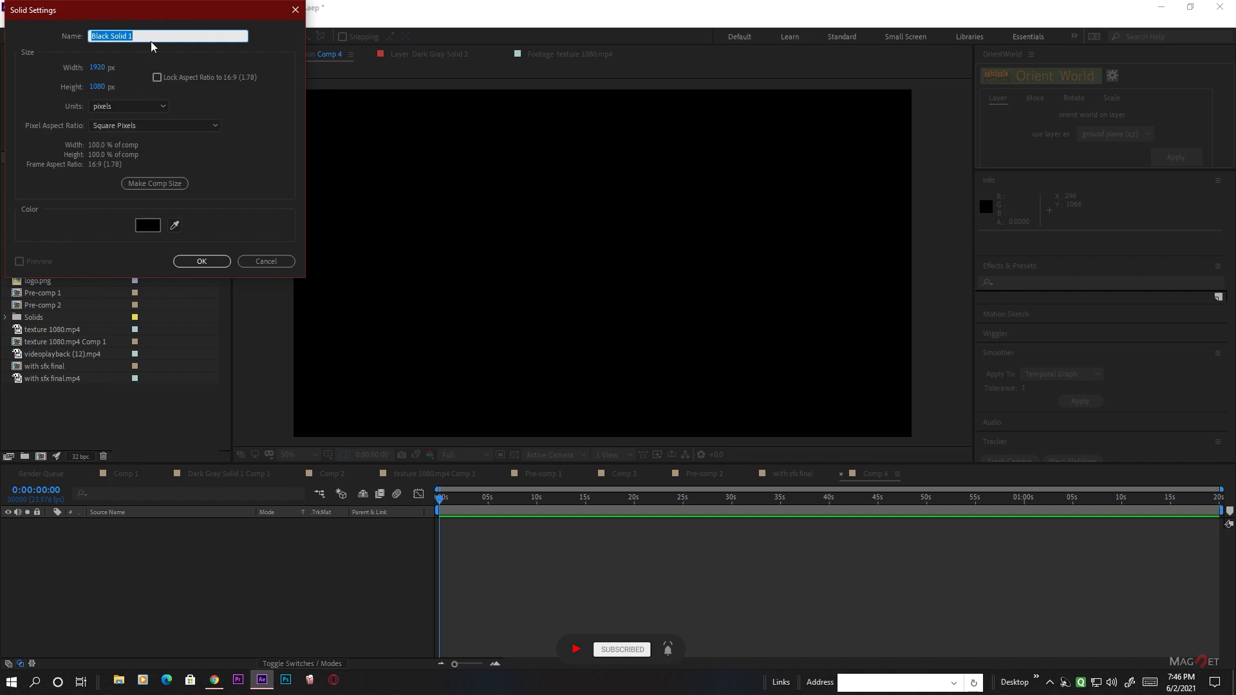
text(element)
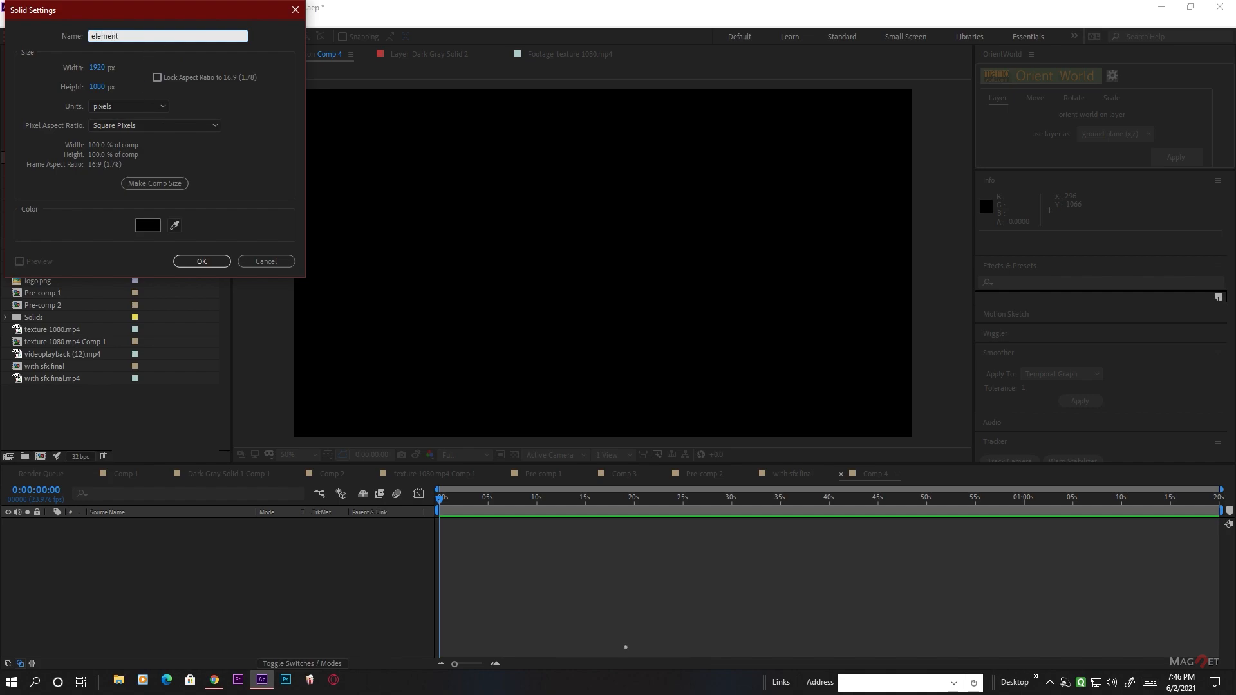
click(201, 261)
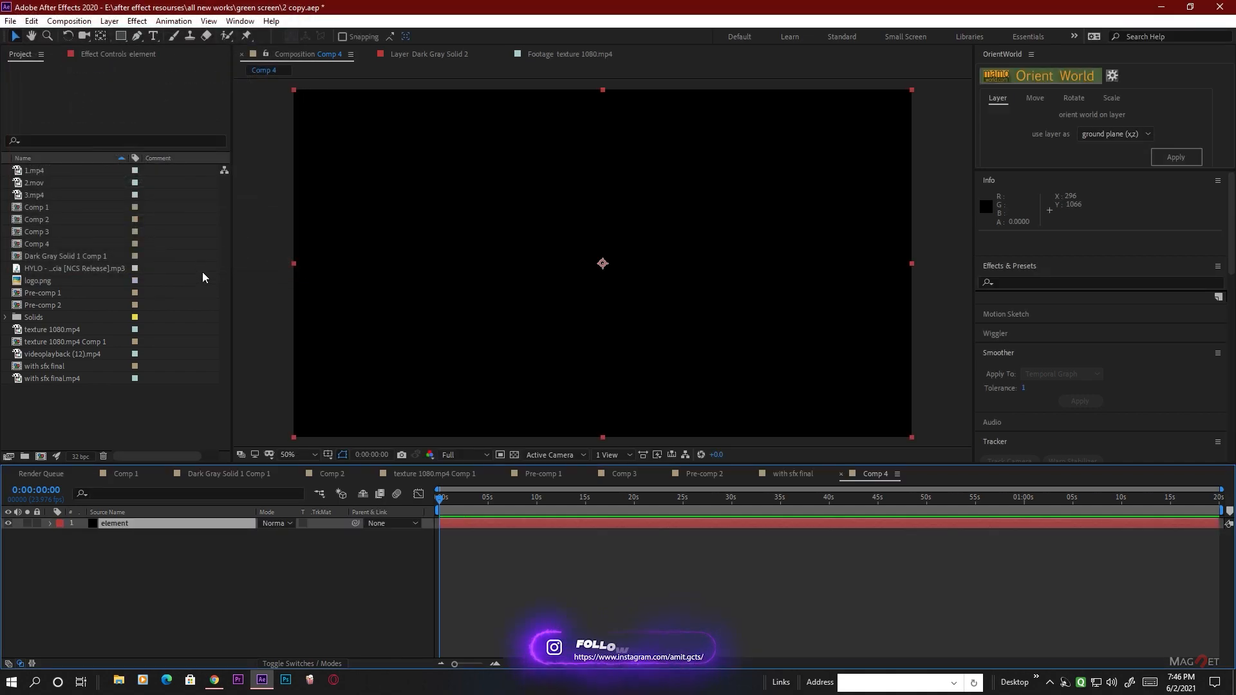
Preview the texture 1080.mp4 footage, add it to the composition below the element layer and hide it
double_click(51, 328)
drag(724, 430, 668, 432)
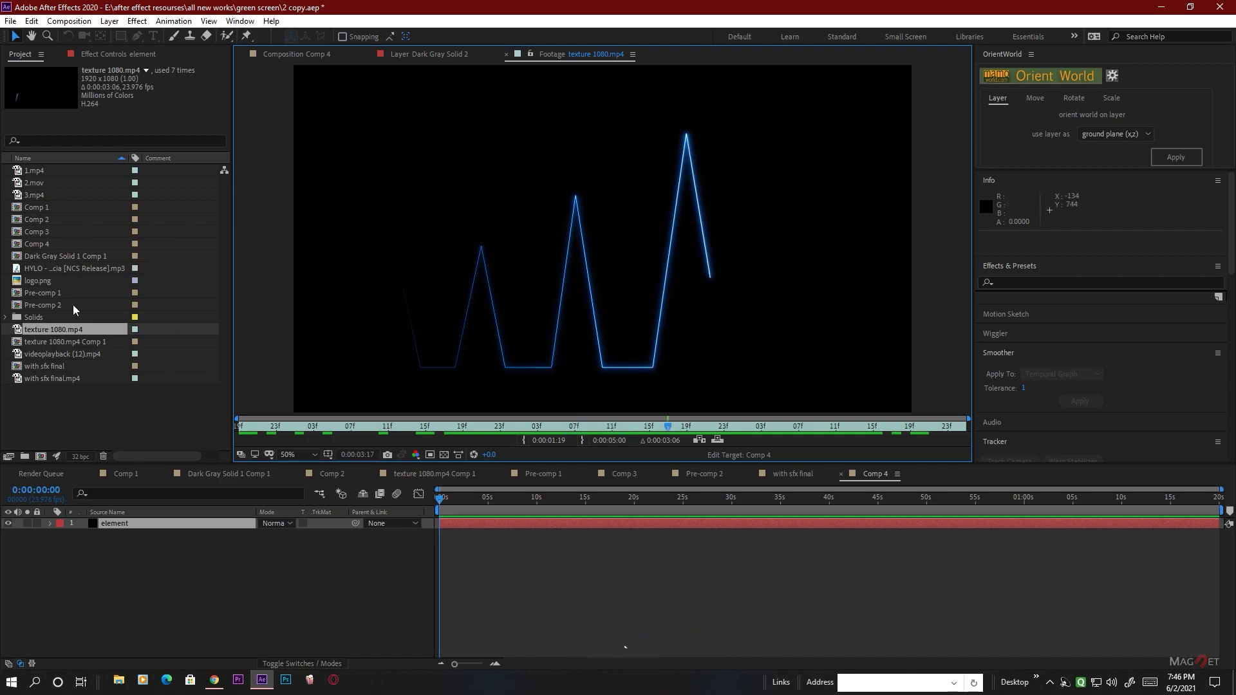
drag(47, 334, 116, 579)
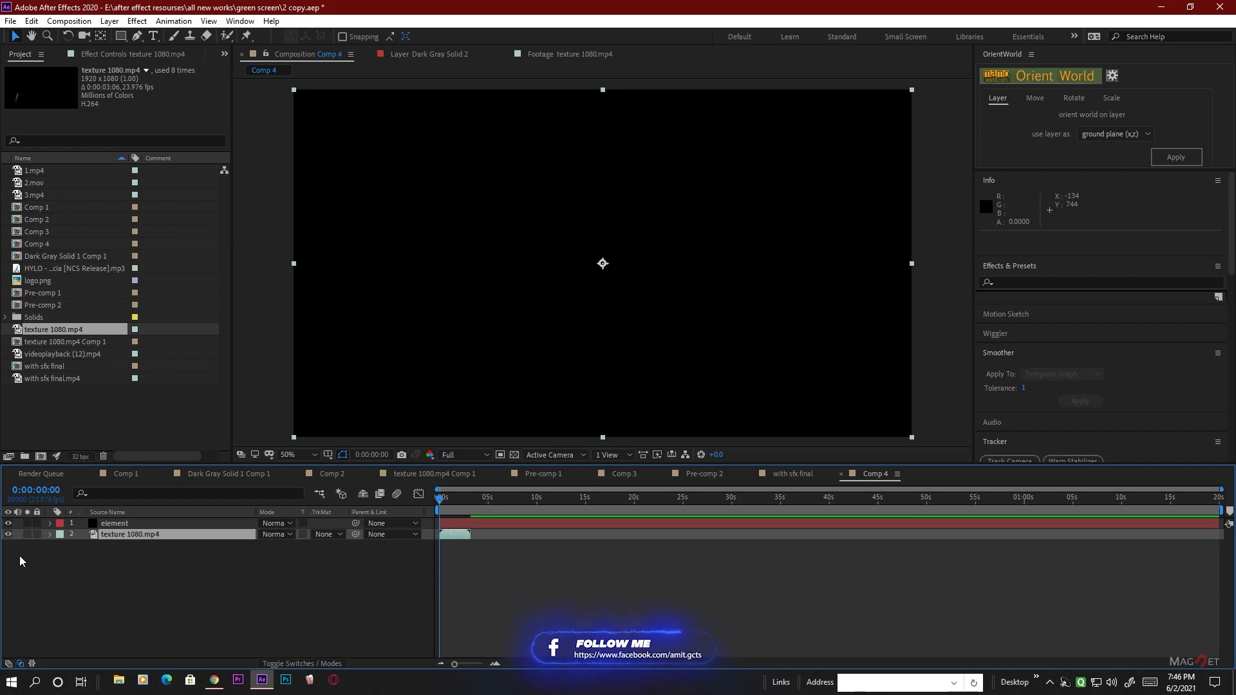
click(9, 534)
Apply the Video Copilot Element effect to the element layer
click(118, 524)
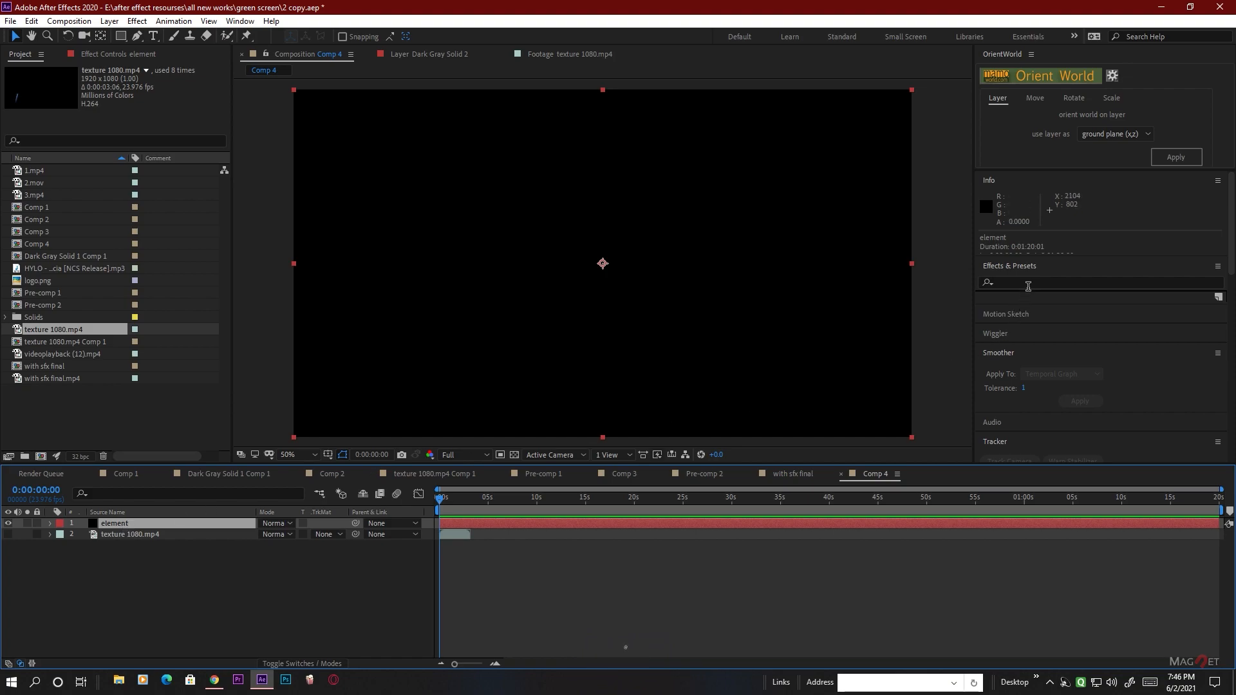
click(1027, 286)
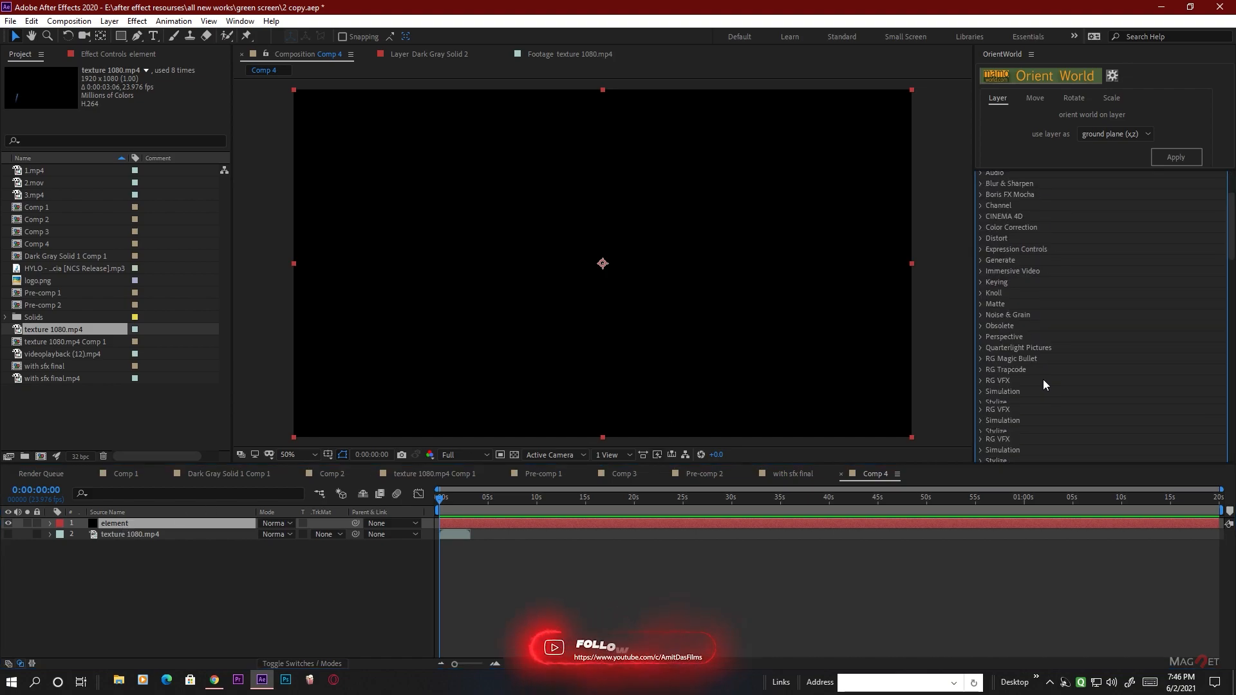
scroll(1043, 380, down, 5)
click(980, 364)
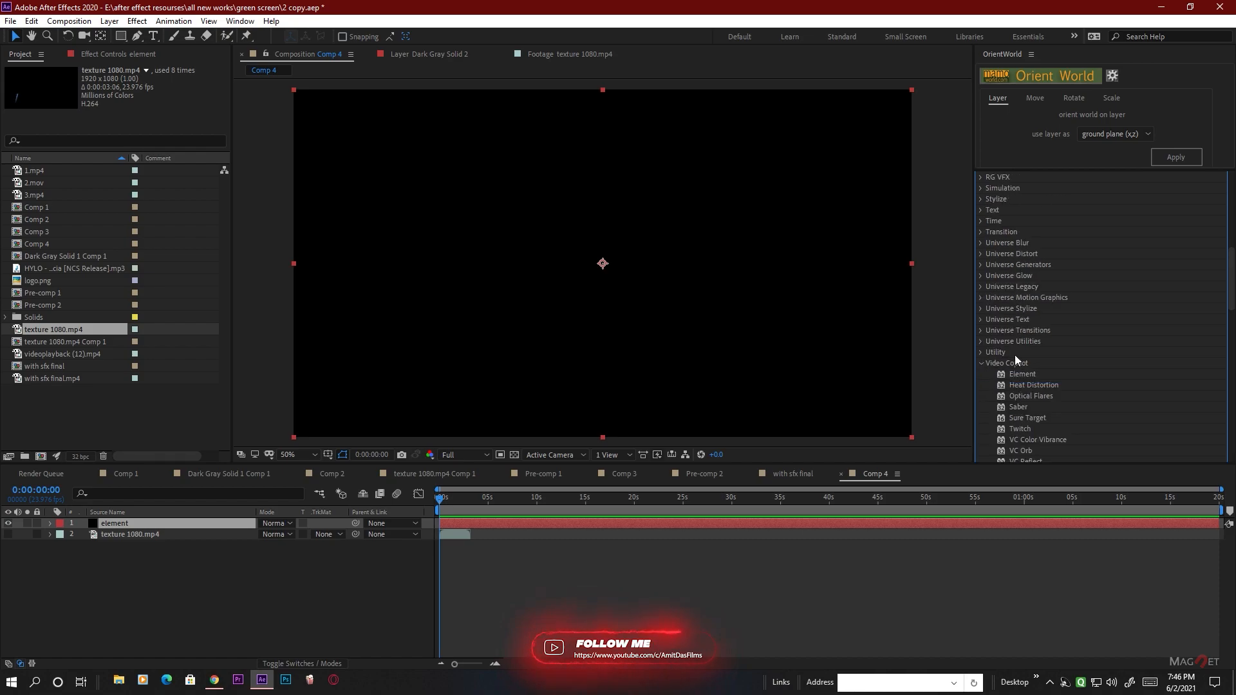
double_click(1029, 375)
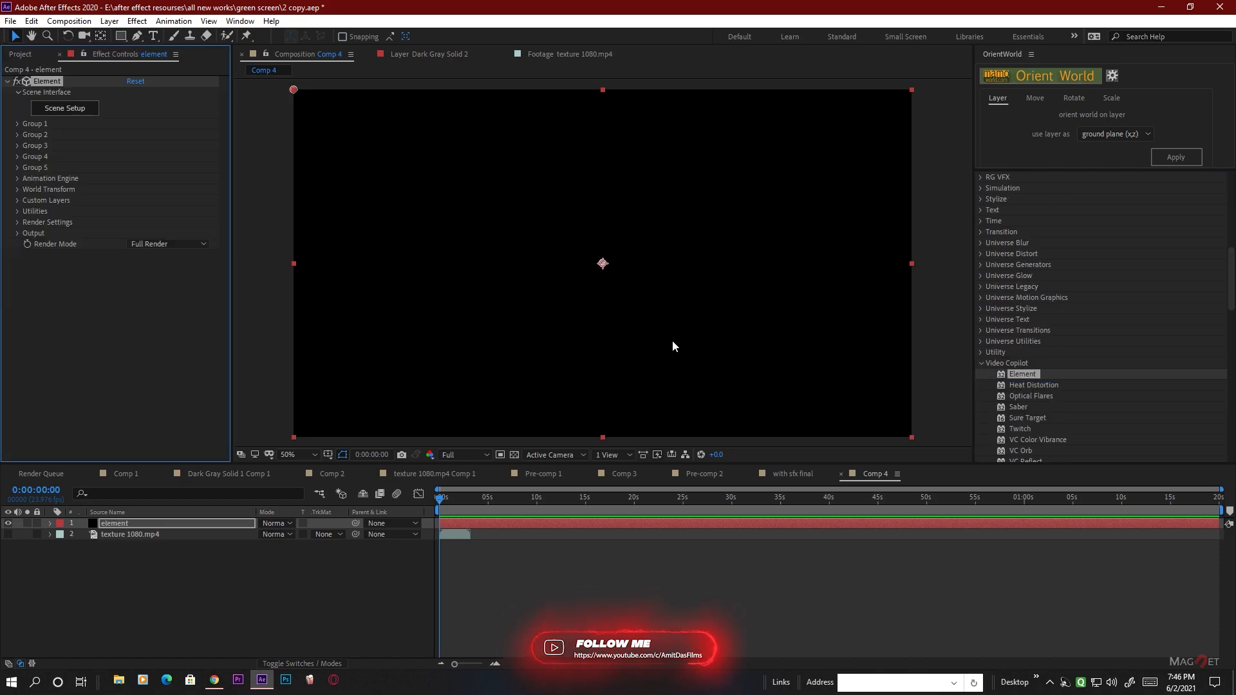
Assign the texture 1080.mp4 layer to Layer 1 of Element's custom texture maps
click(17, 201)
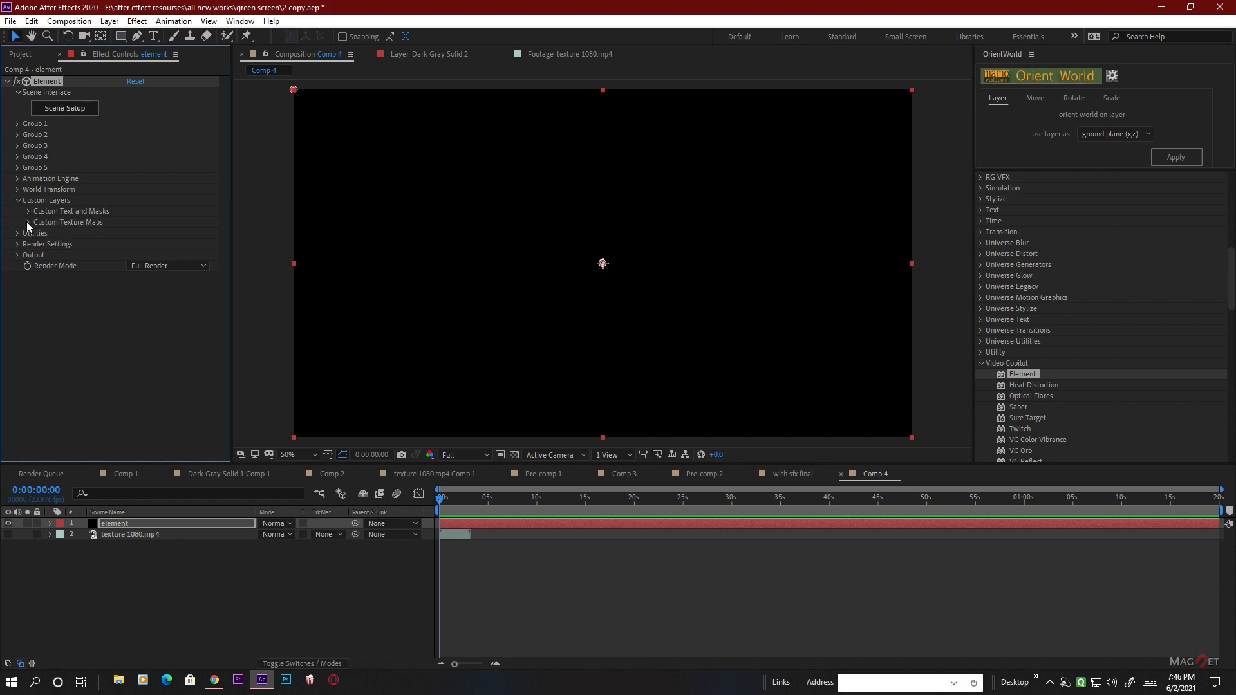
click(27, 222)
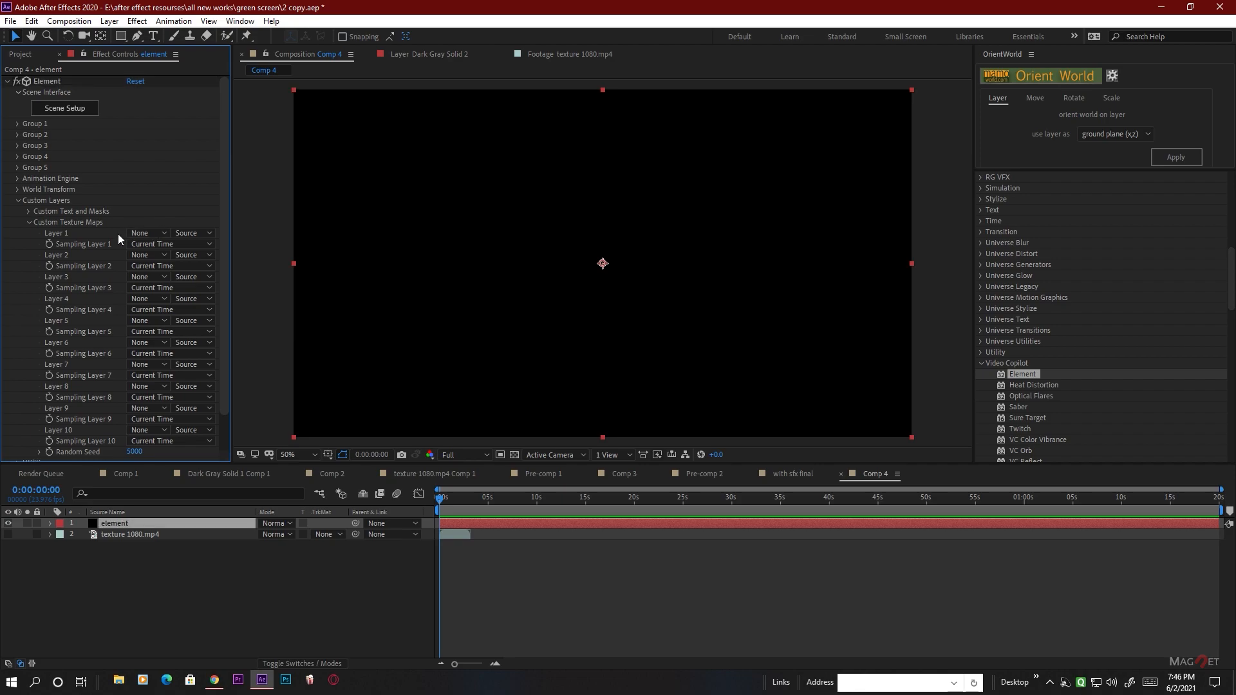
click(148, 233)
click(167, 280)
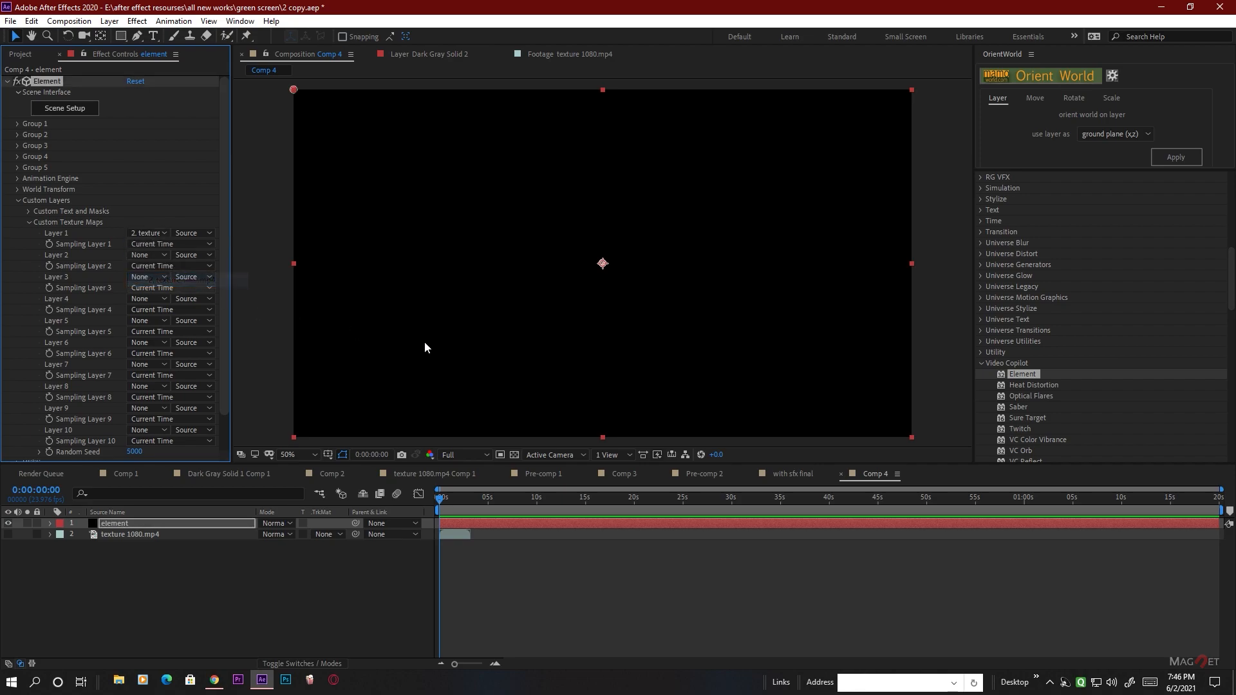
Open Element's Scene Setup, enlarge the preview area and create a plane model
click(65, 108)
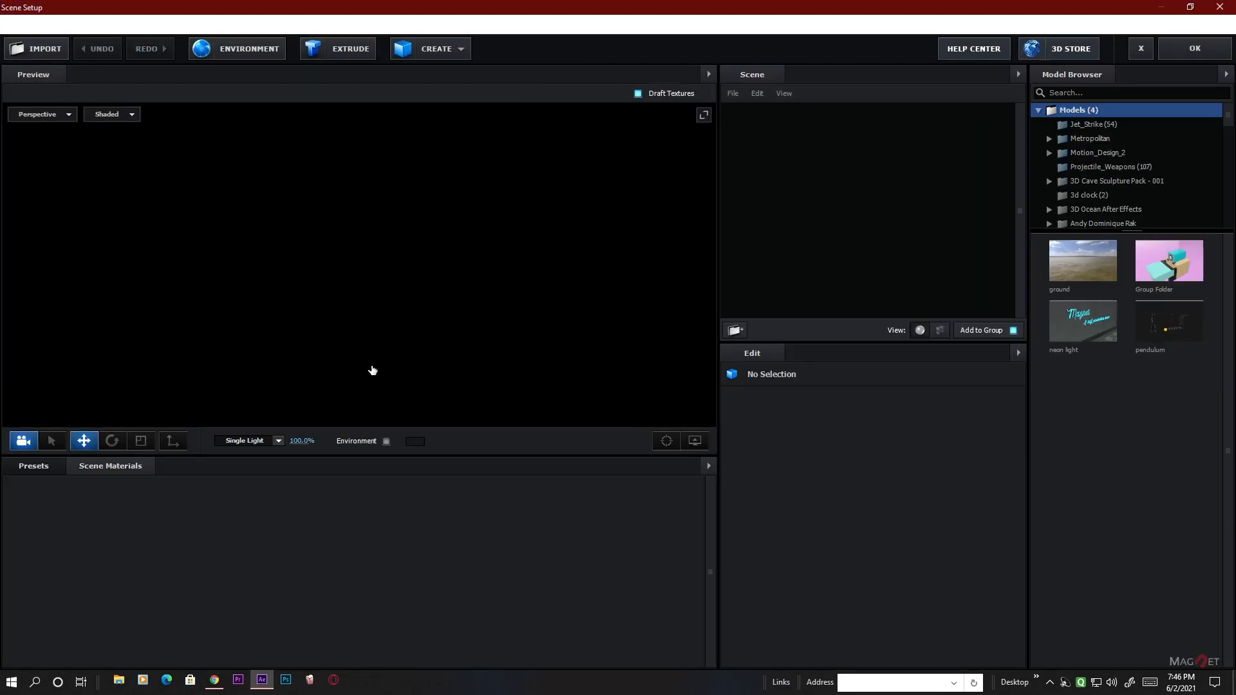
drag(739, 461, 879, 464)
drag(701, 458, 703, 506)
drag(504, 370, 499, 354)
click(450, 50)
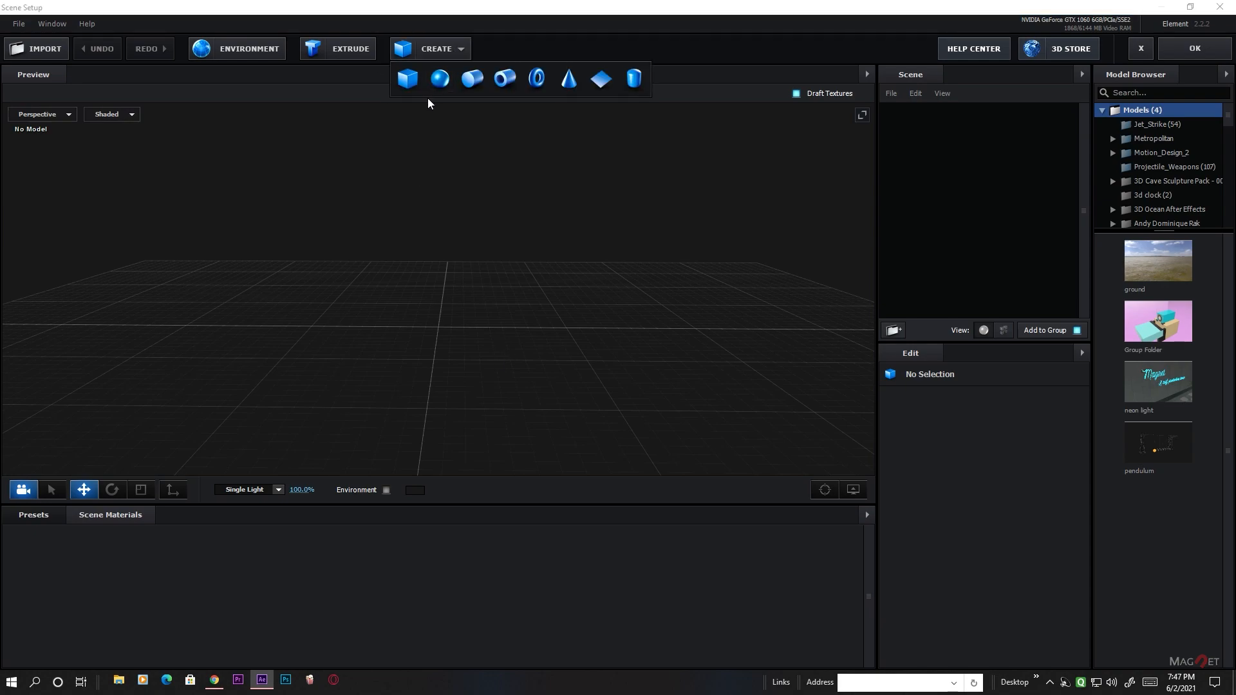
click(603, 80)
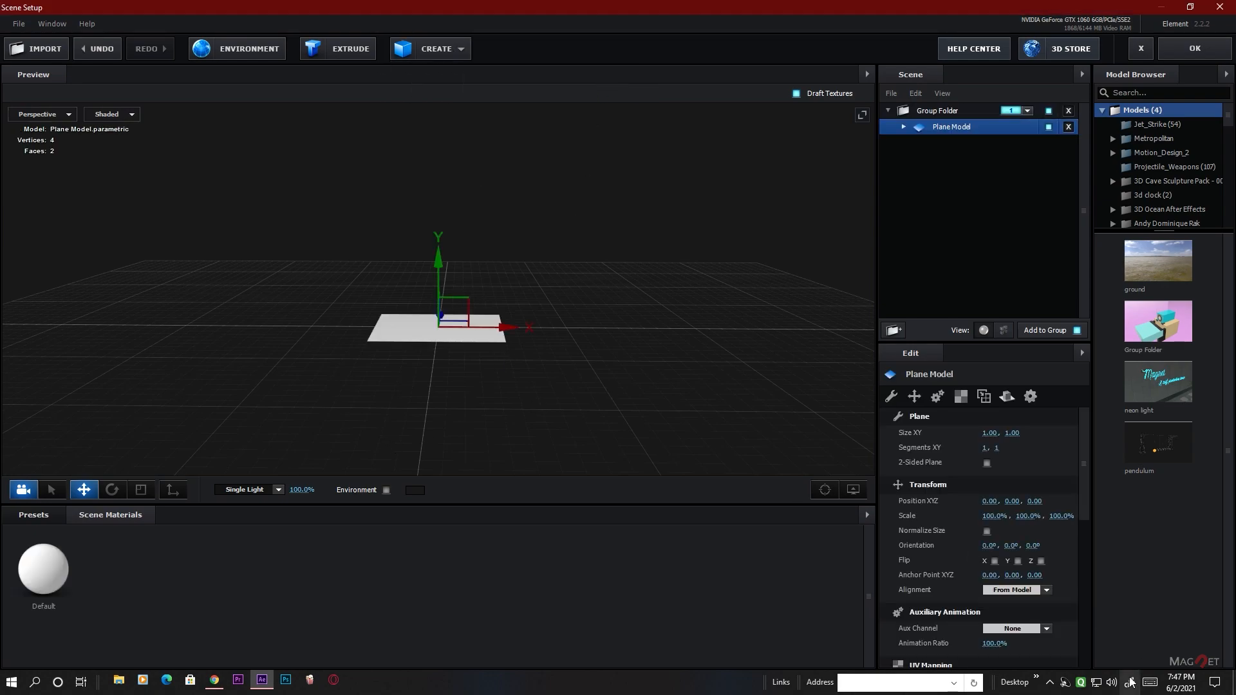
Set the plane model's scale to 10000% on all axes
drag(996, 515, 985, 522)
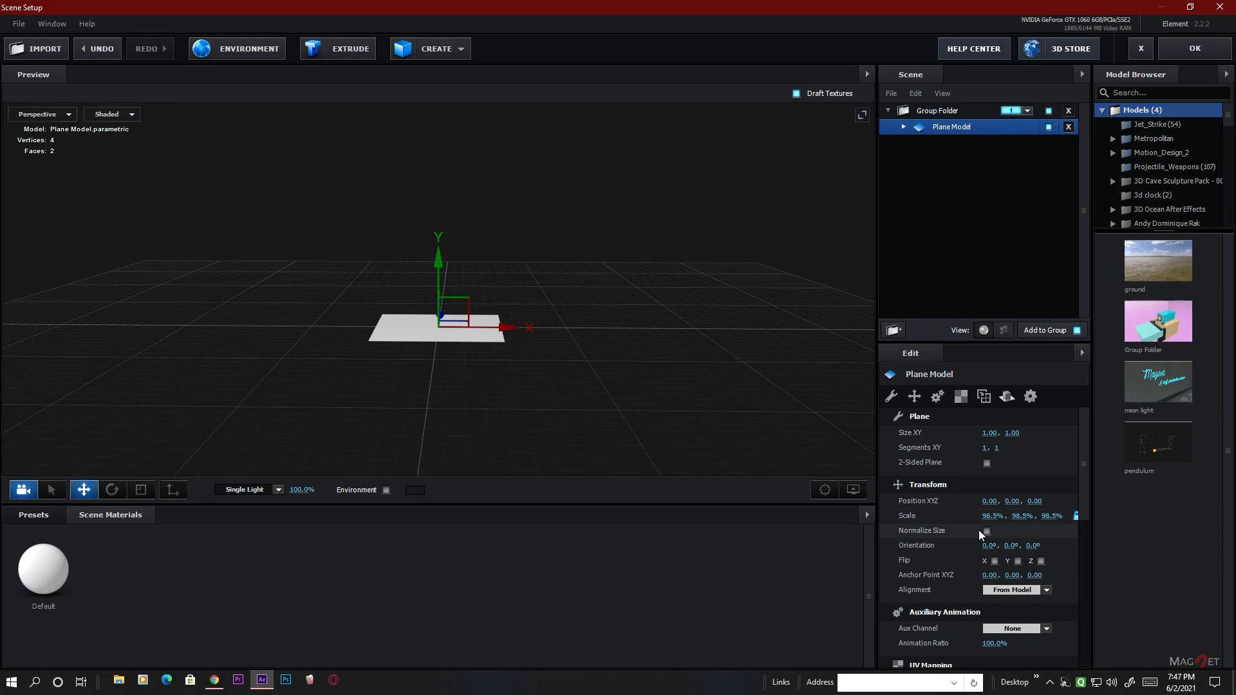
click(991, 521)
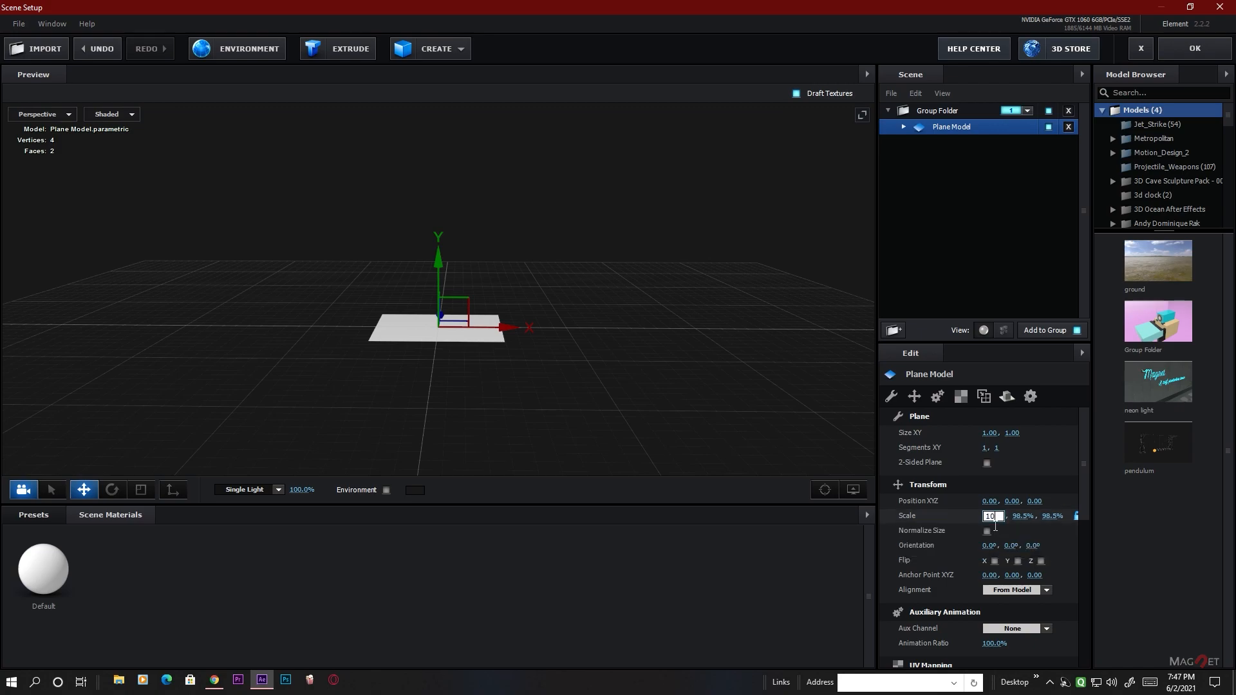
text(10000)
key(Return)
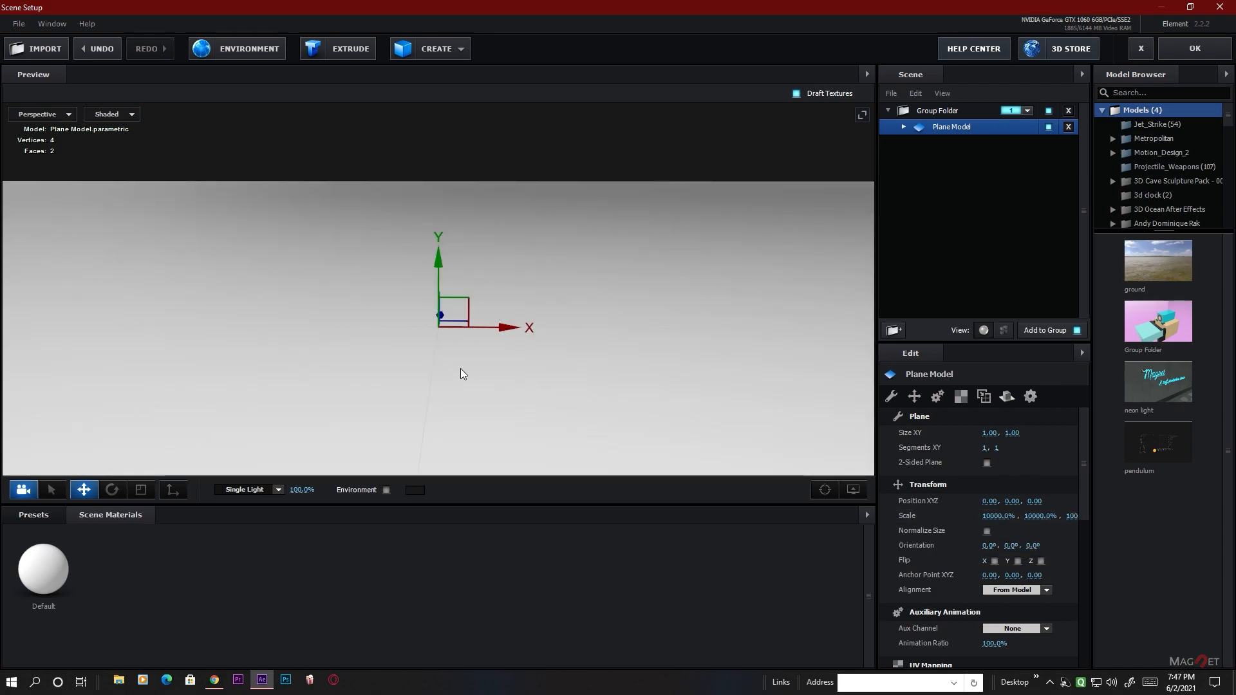
Apply the metal_black material from the Pro_Shaders_2 Metal presets to the plane
click(38, 515)
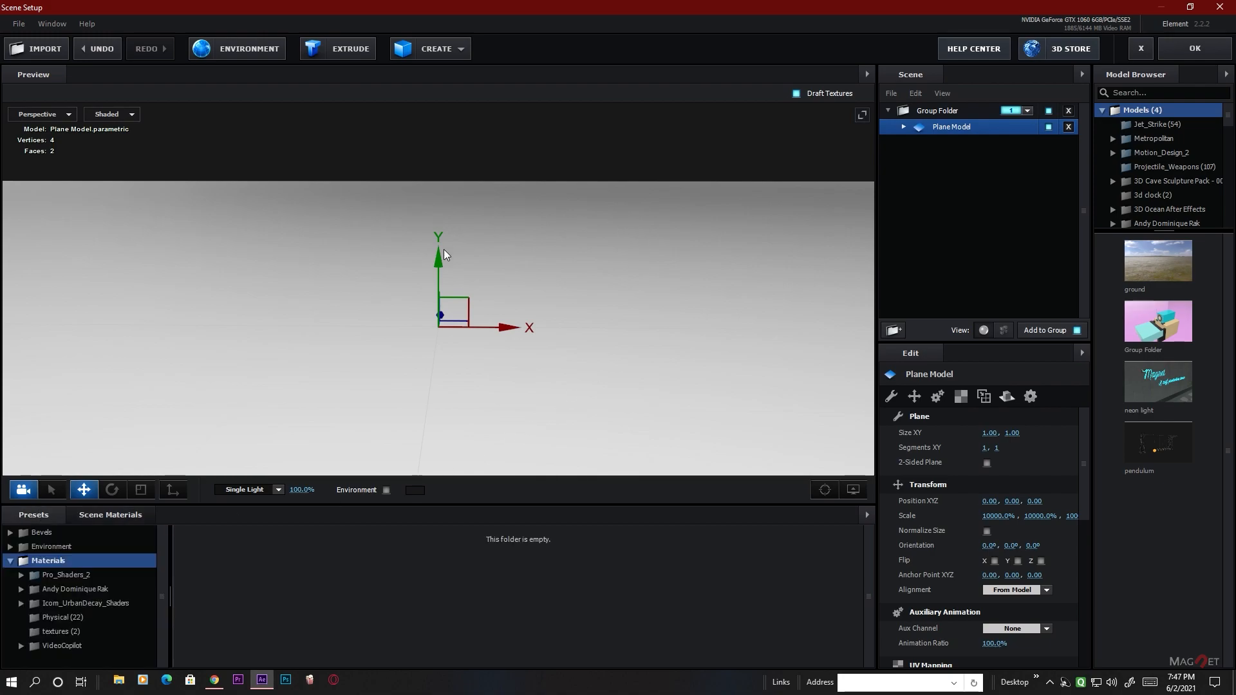
double_click(78, 574)
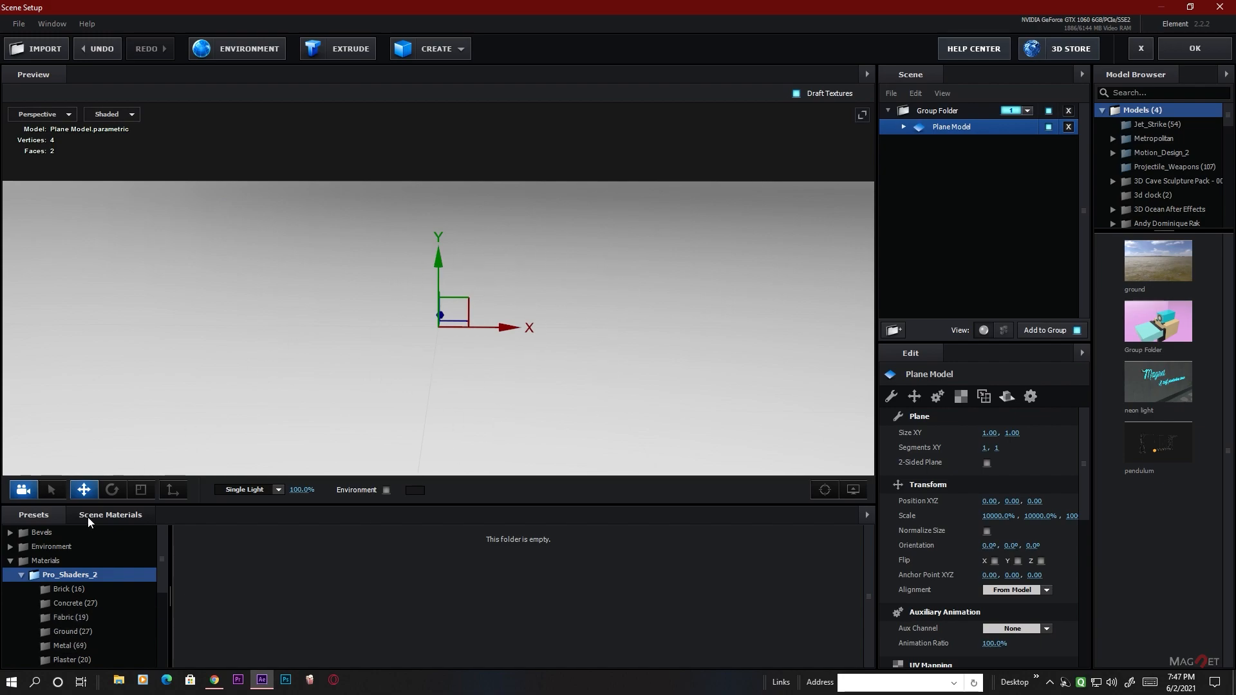
click(87, 631)
click(74, 645)
scroll(544, 599, down, 2)
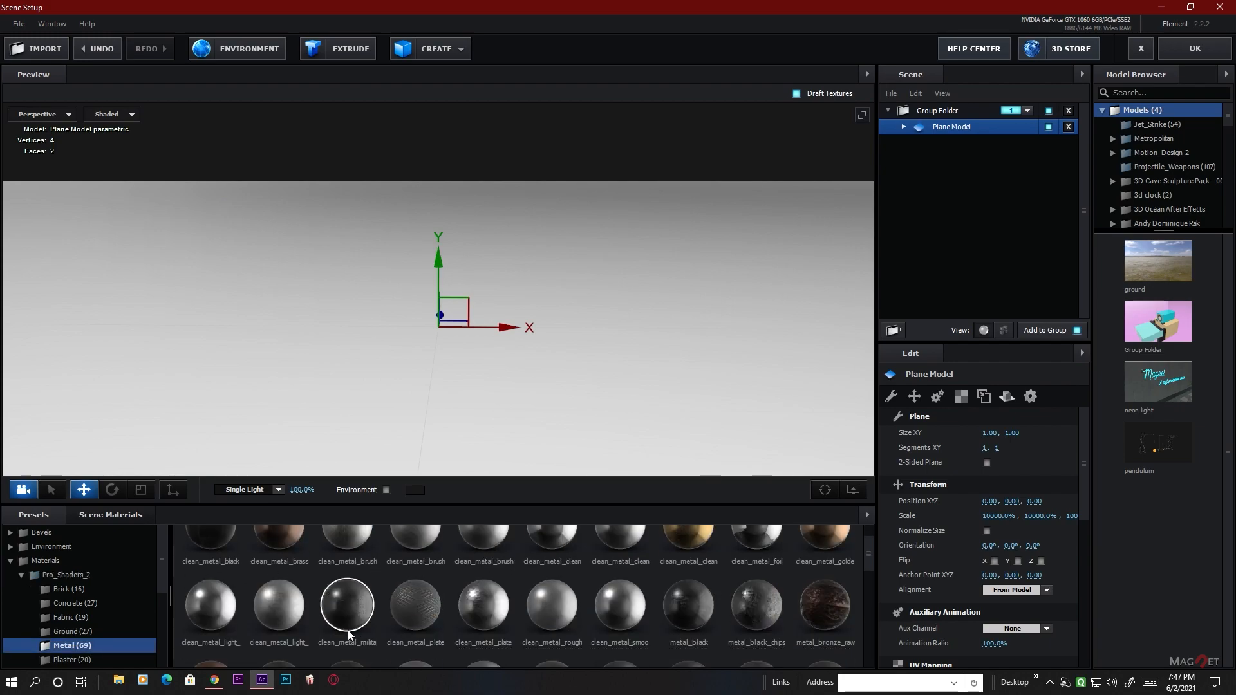
scroll(463, 611, down, 1)
drag(675, 578, 526, 347)
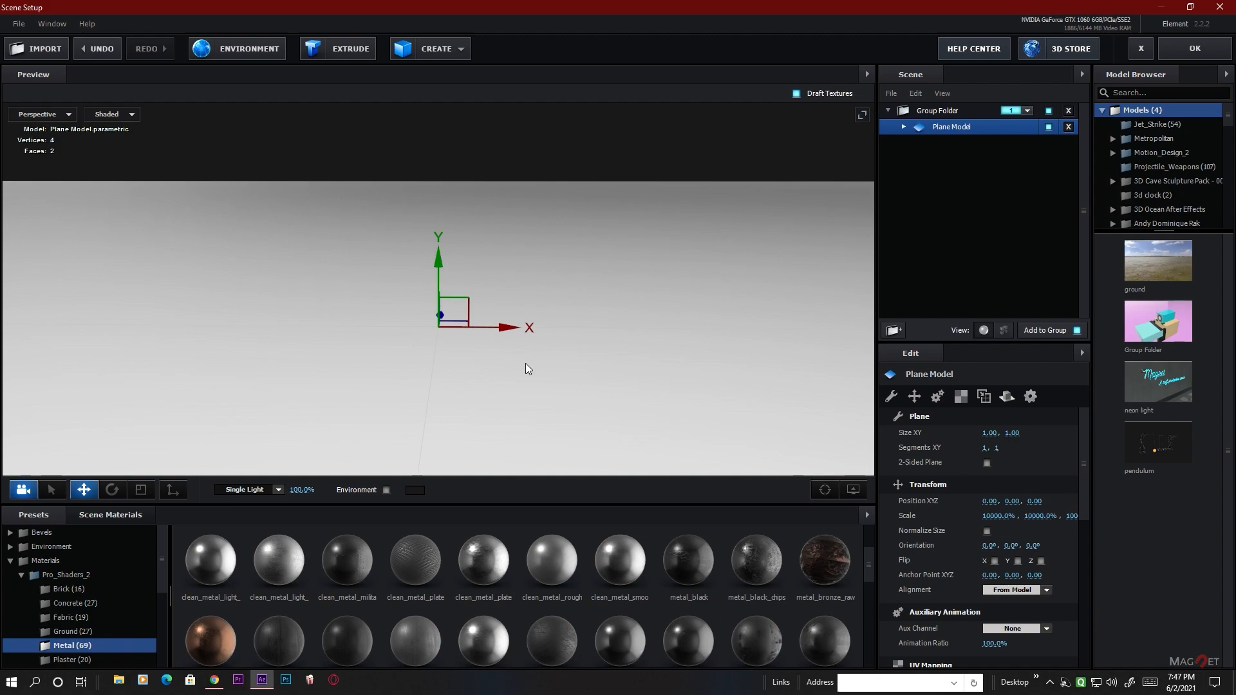
Try a UV Repeat of 10 by 10 on the plane model
mouse_move(511, 413)
mouse_down()
mouse_move(473, 414)
mouse_move(496, 396)
mouse_move(459, 407)
mouse_move(491, 402)
mouse_up()
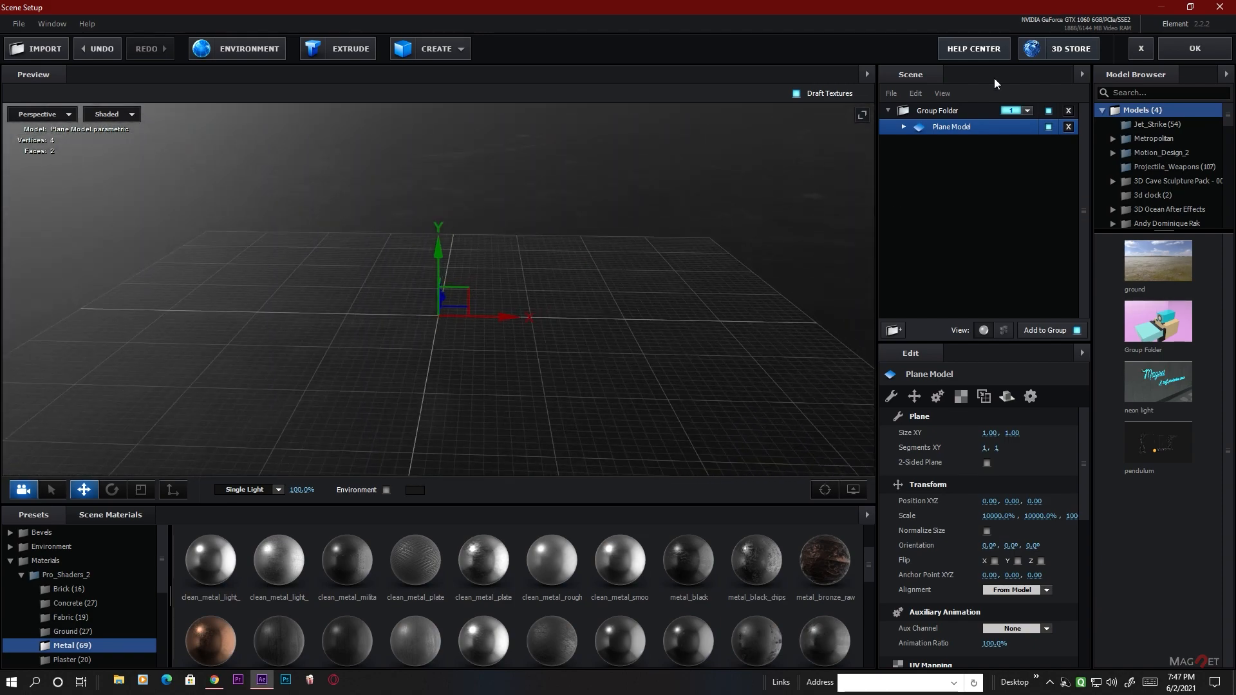
click(962, 397)
click(995, 450)
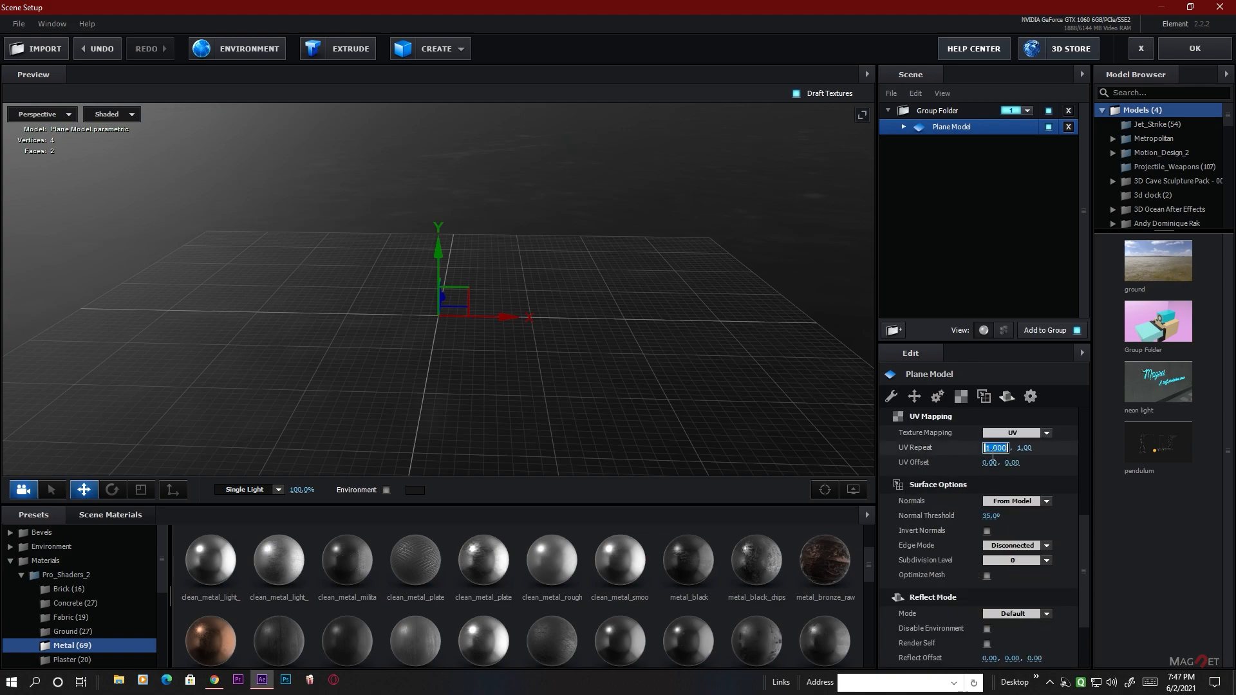
text(10)
key(Tab)
text(10)
click(1037, 458)
scroll(361, 421, down, 1)
Set the plane model's UV Repeat to 20 by 20 and turn off draft textures in the preview
click(991, 447)
text(20)
click(1030, 452)
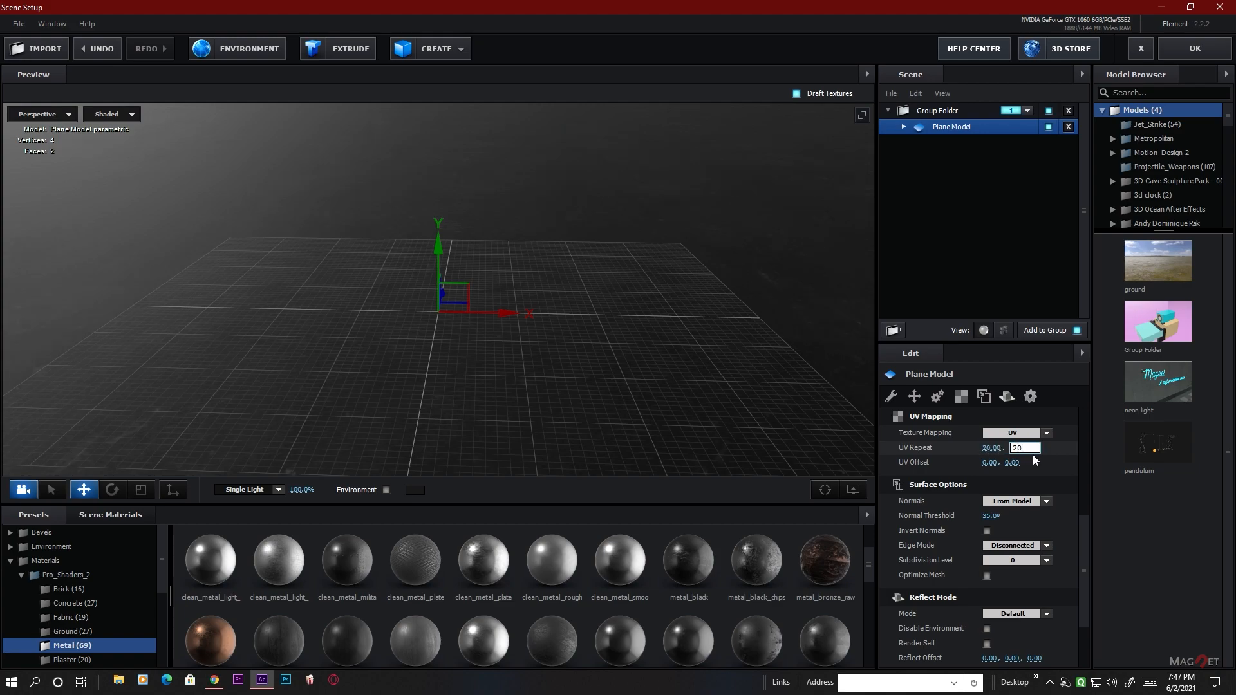
key(Return)
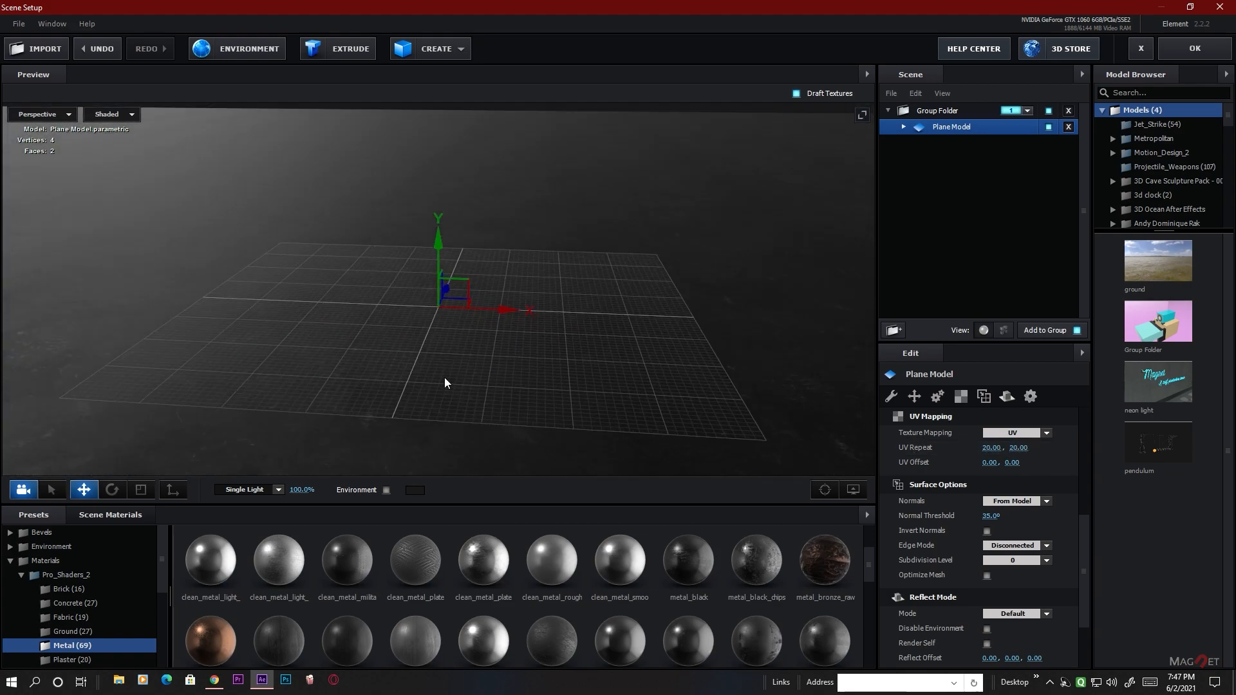
drag(457, 367, 516, 244)
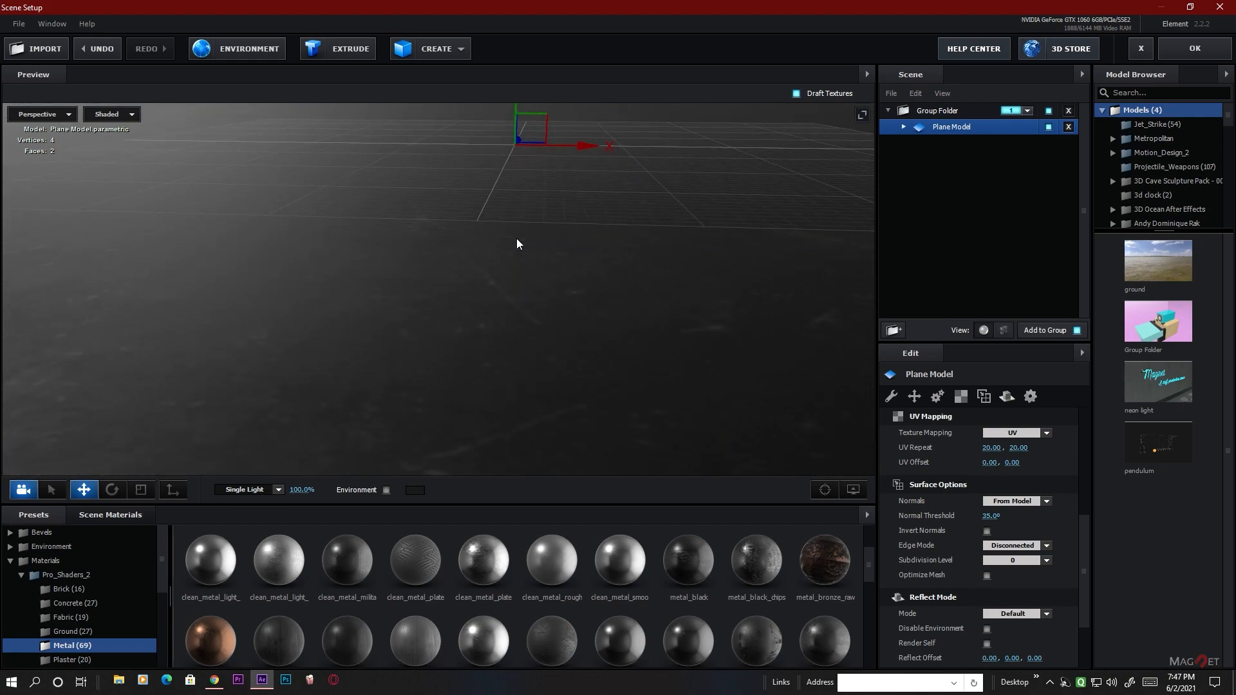
click(797, 94)
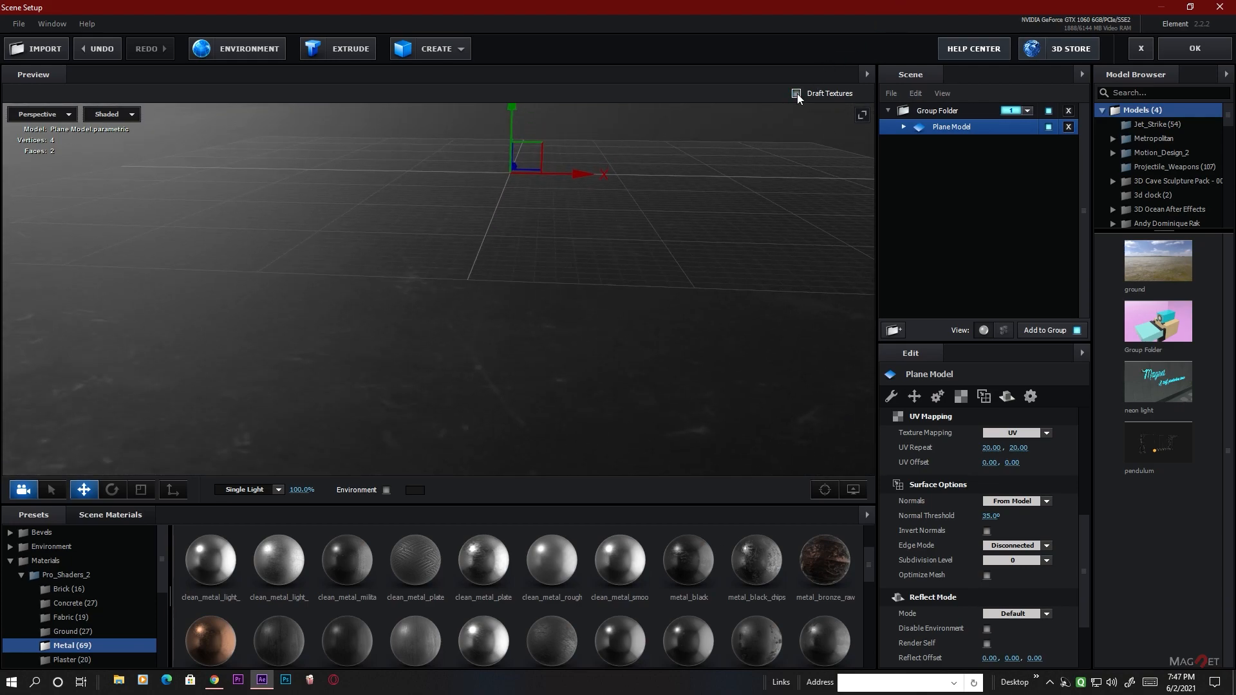
Set the ground plane model's Reflect Mode to Mirror Surface
drag(457, 303, 422, 310)
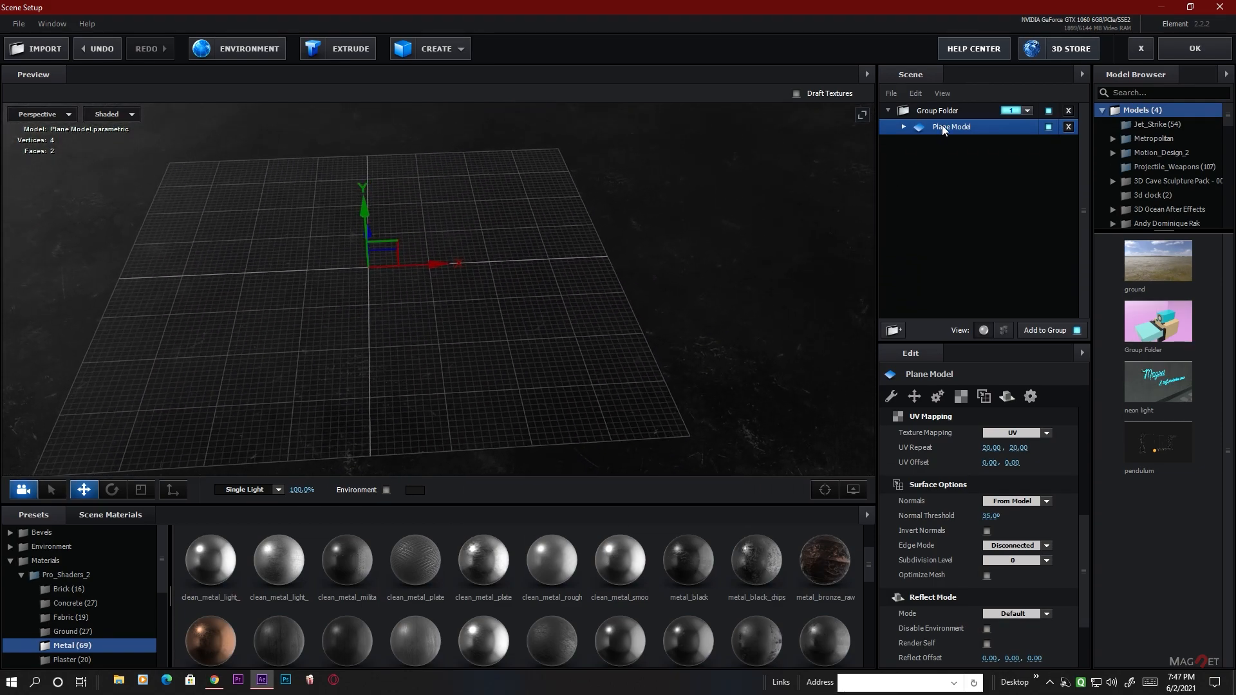
click(1007, 397)
drag(468, 369, 411, 338)
scroll(418, 353, down, 4)
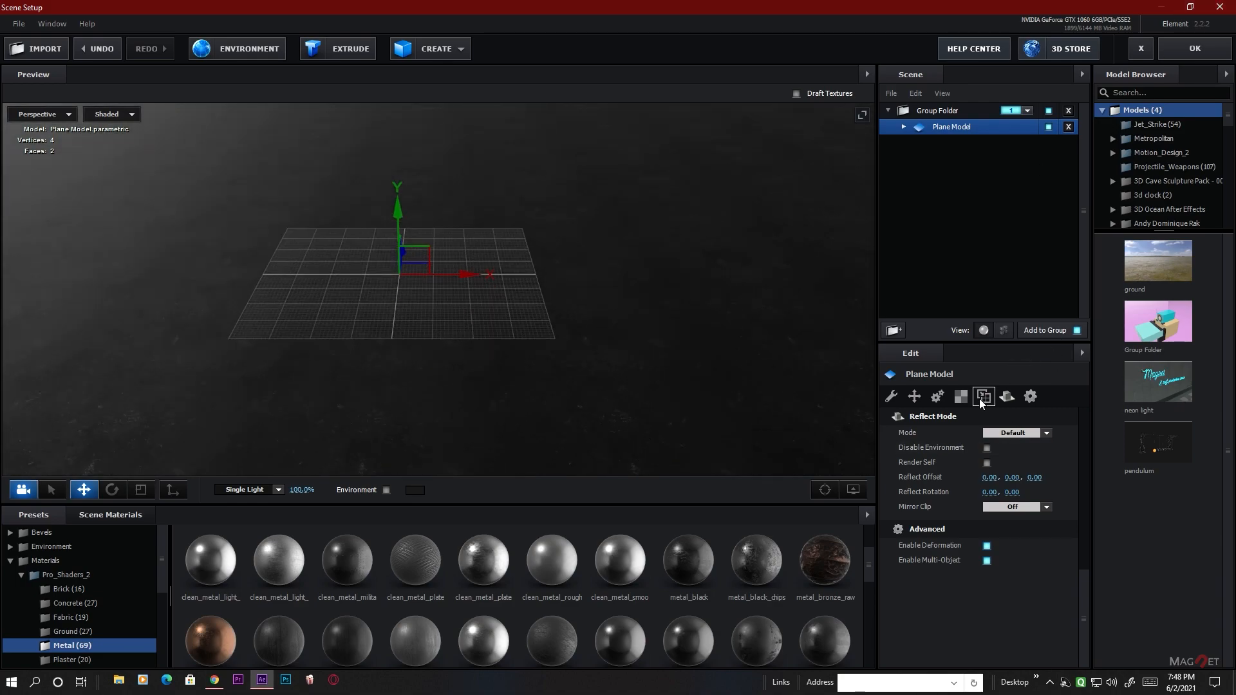
click(1043, 432)
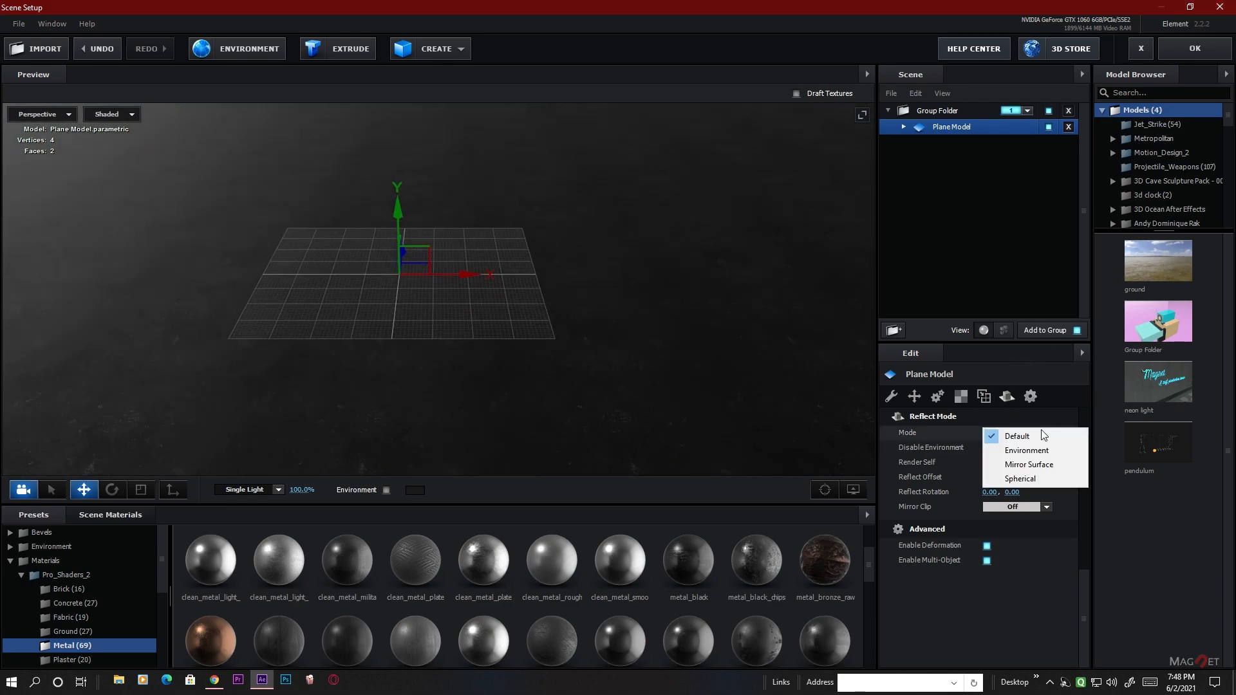
click(1032, 465)
drag(482, 385, 493, 294)
drag(282, 171, 708, 302)
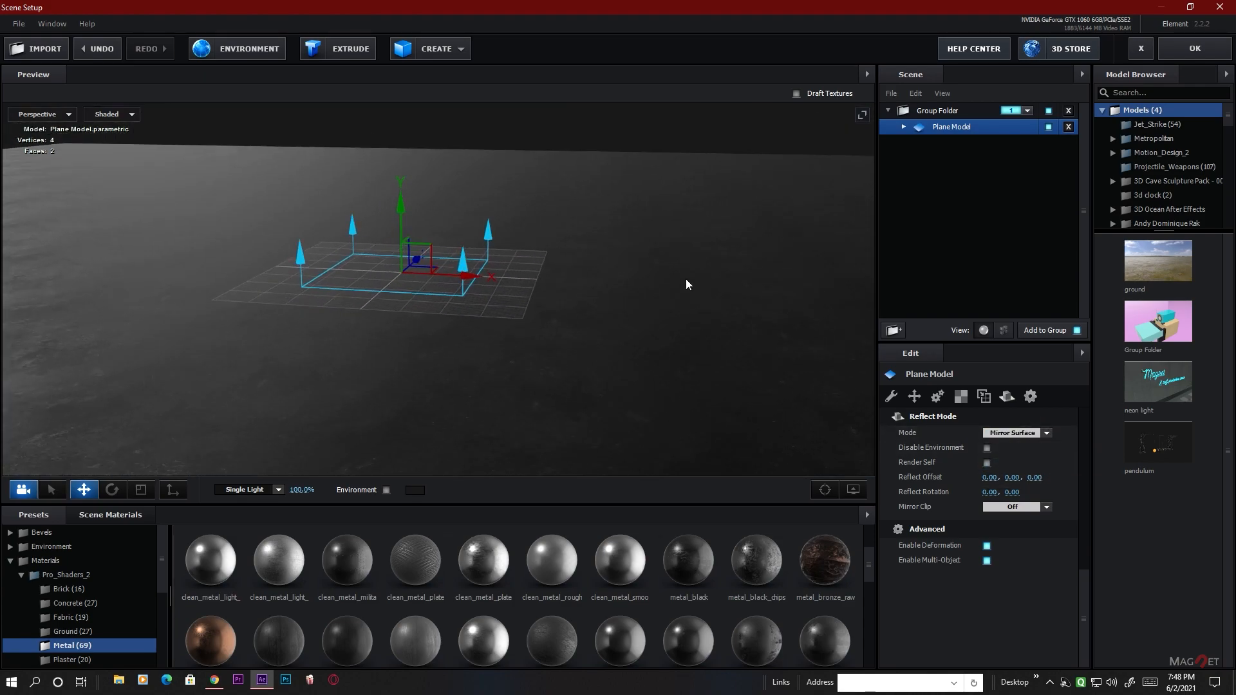
Test the ground plane's reflection with a box primitive raised to about 1.34 on Y, and delete the box
click(430, 52)
click(407, 79)
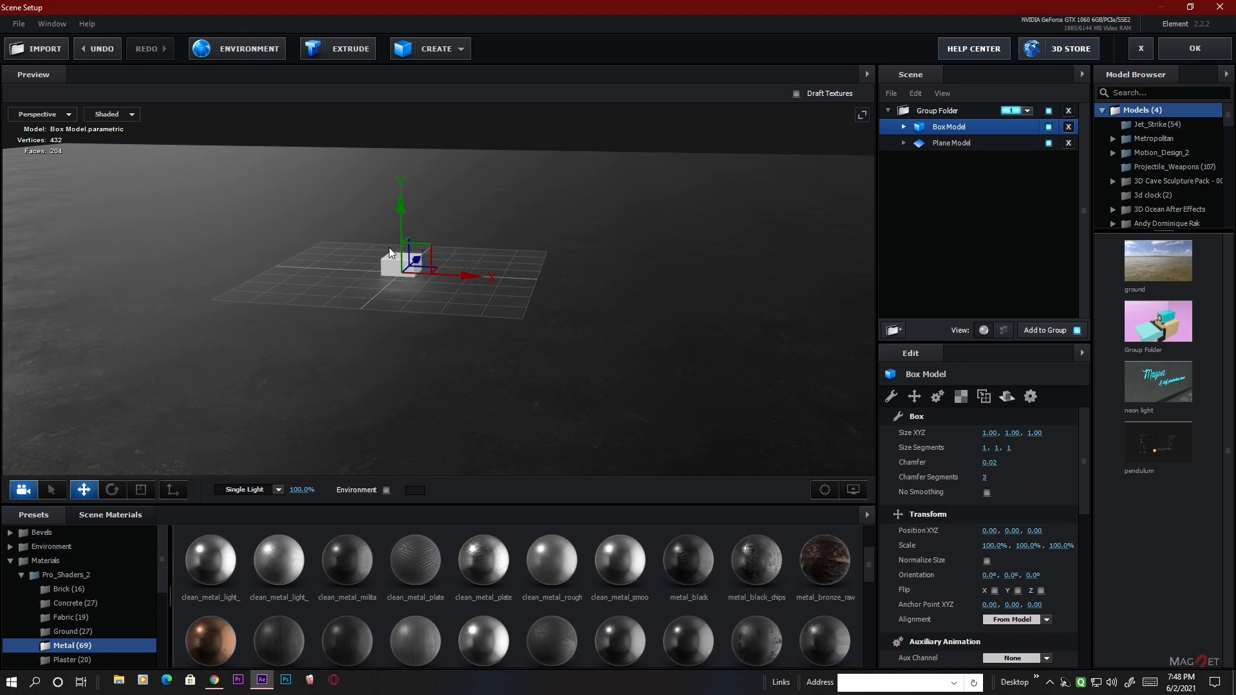
drag(406, 201, 406, 158)
mouse_move(559, 331)
mouse_down()
mouse_move(571, 362)
mouse_move(558, 350)
mouse_up()
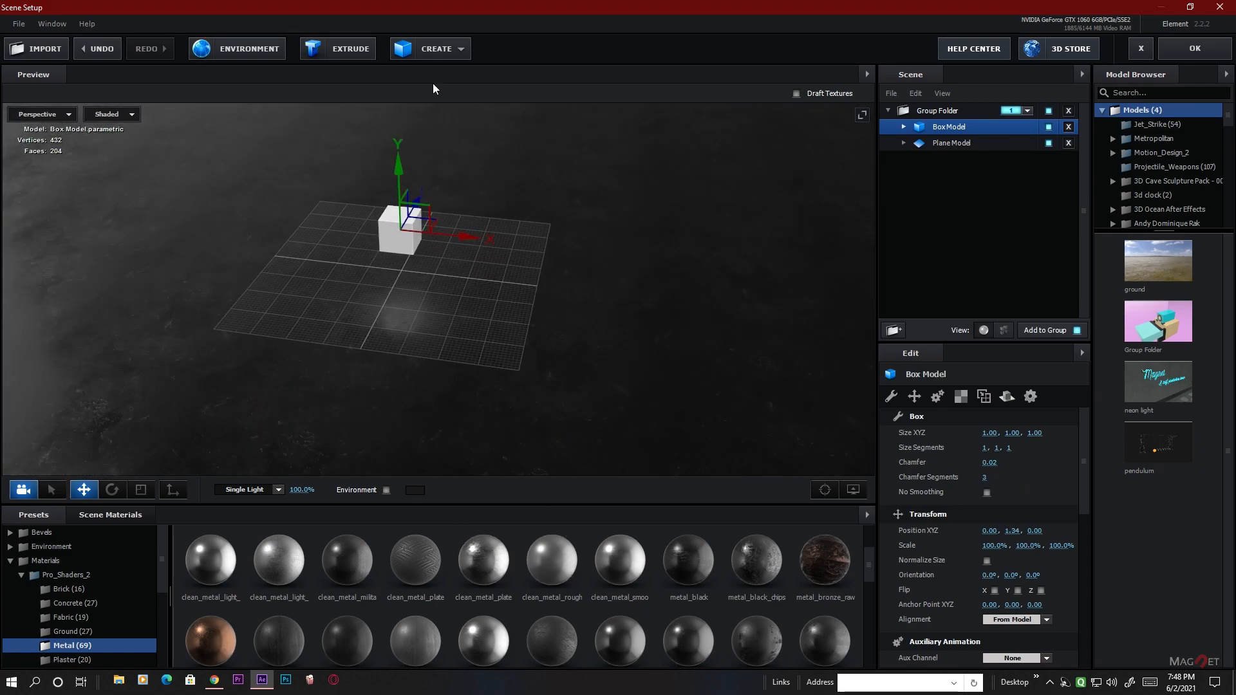
click(1068, 127)
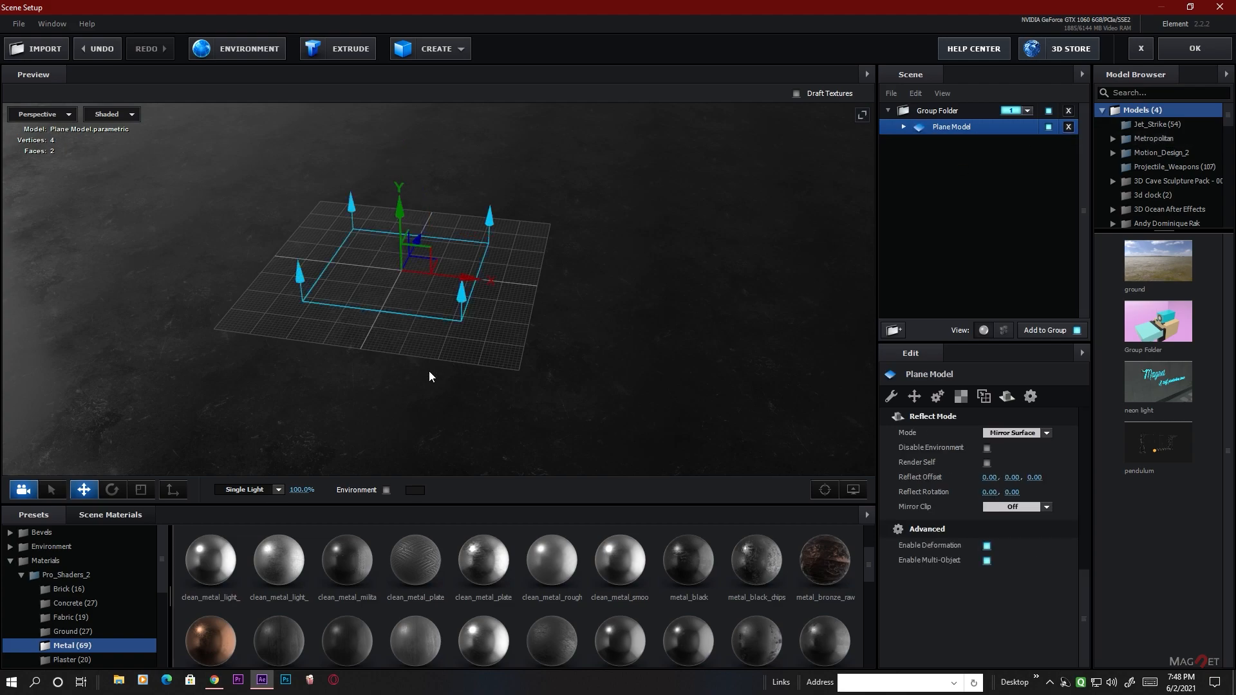
drag(429, 371, 450, 377)
Create a second plane model outside the group folder and assign it to group 2
click(942, 113)
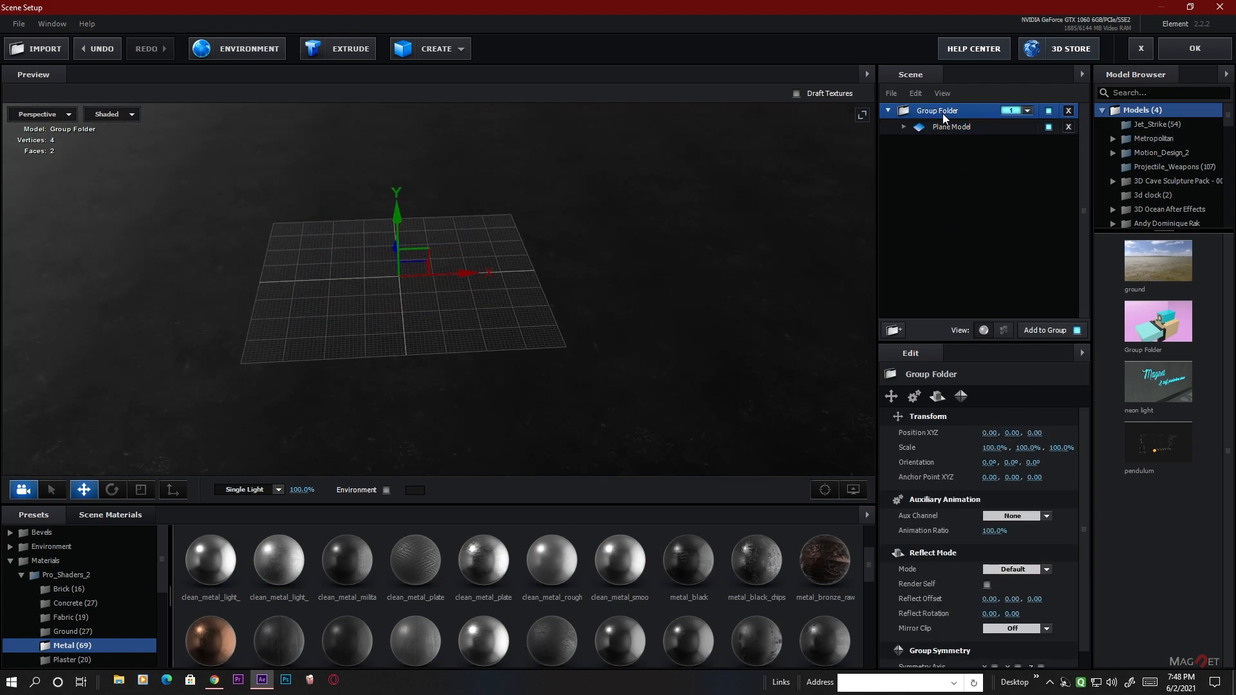
click(460, 51)
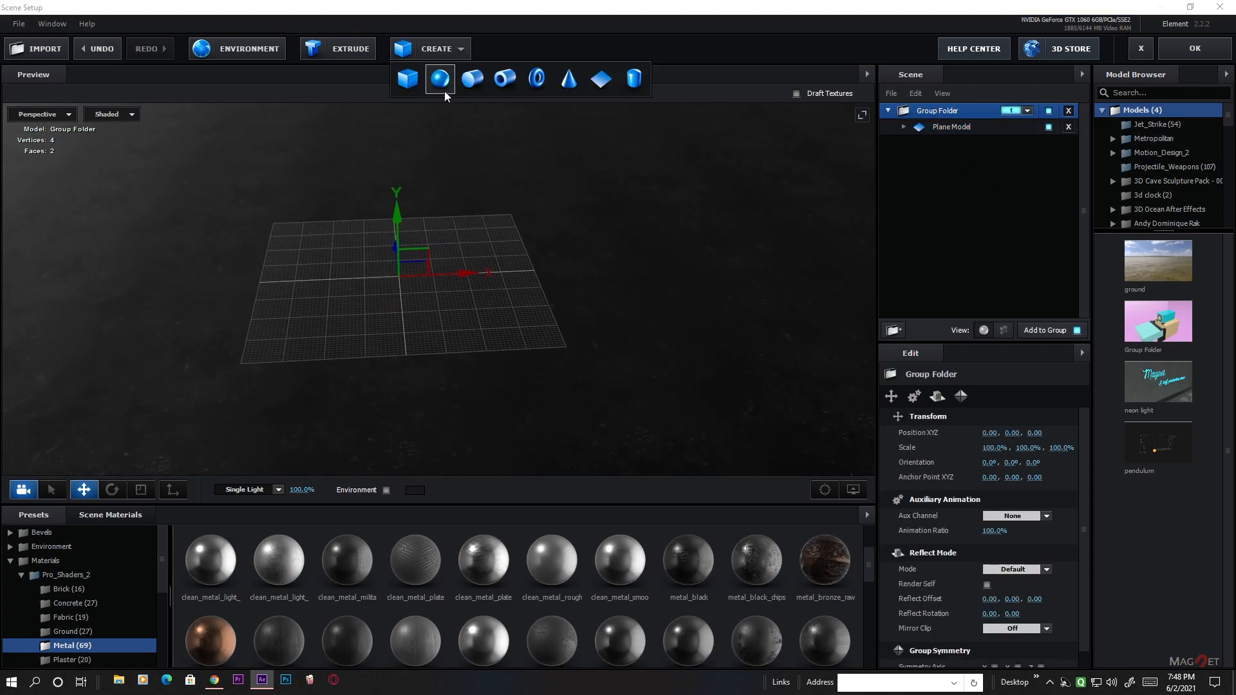
click(602, 80)
scroll(368, 380, up, 4)
drag(368, 378, 418, 352)
drag(948, 126, 944, 230)
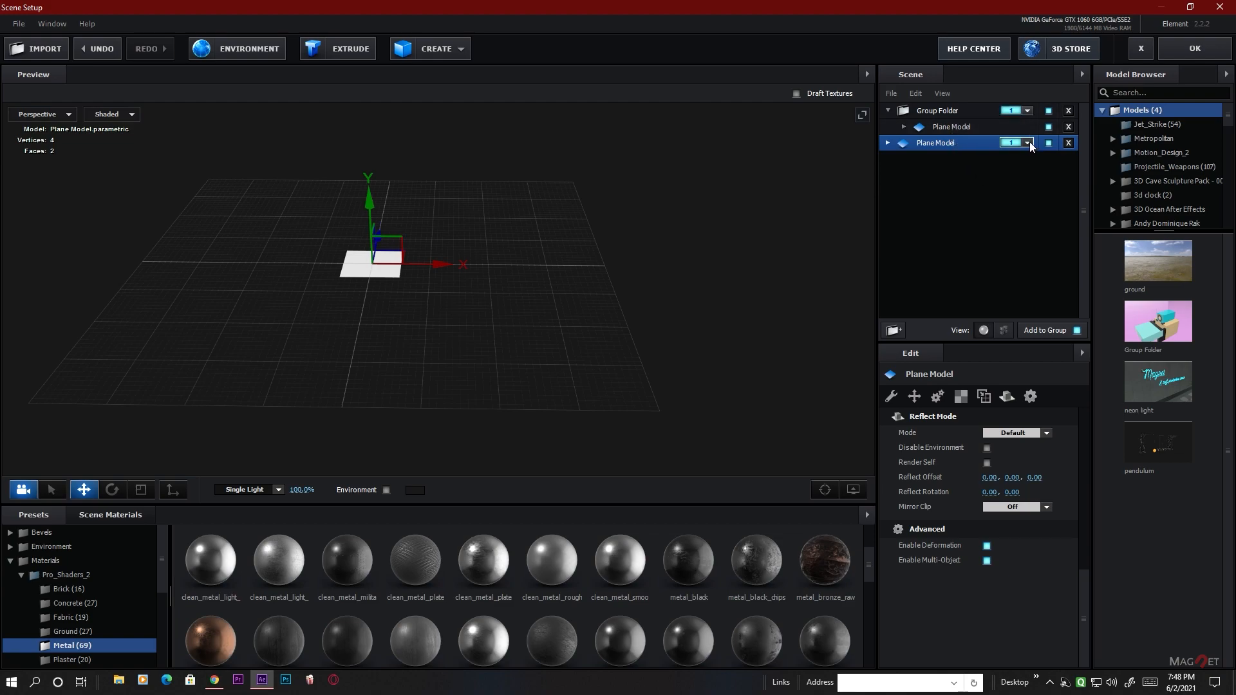
click(1028, 143)
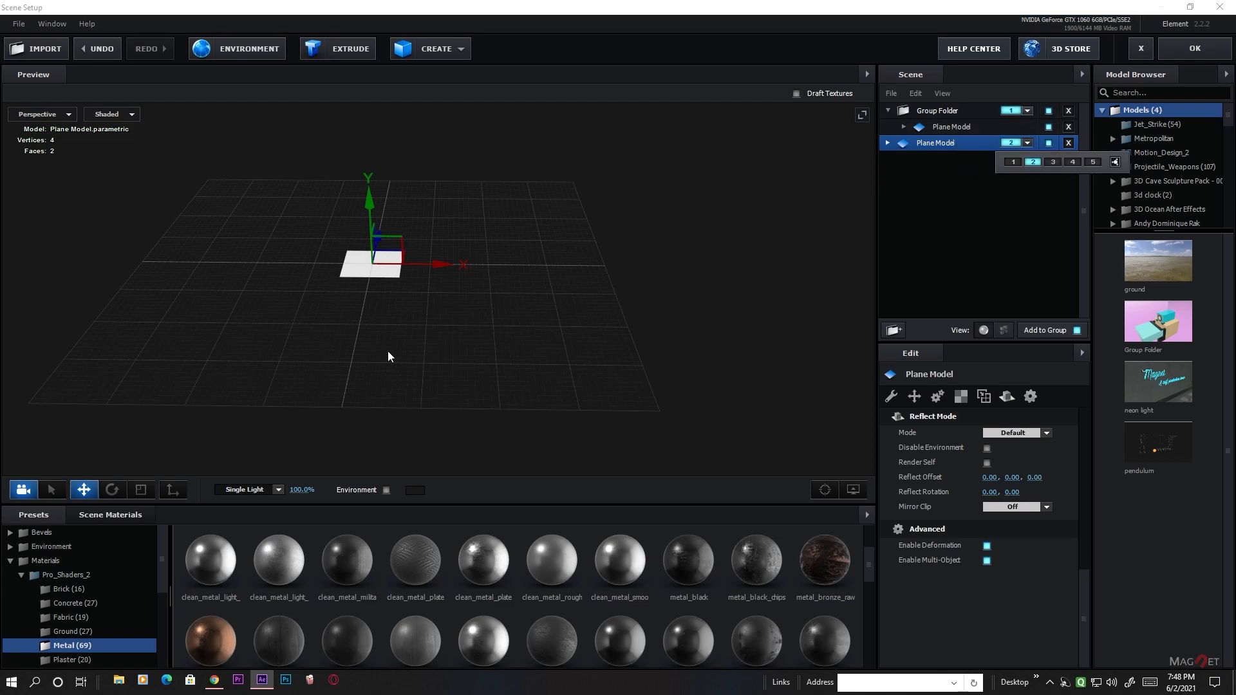
Rotate the second plane about its Z axis so that it tilts diagonally to the grid
scroll(386, 351, up, 2)
click(113, 491)
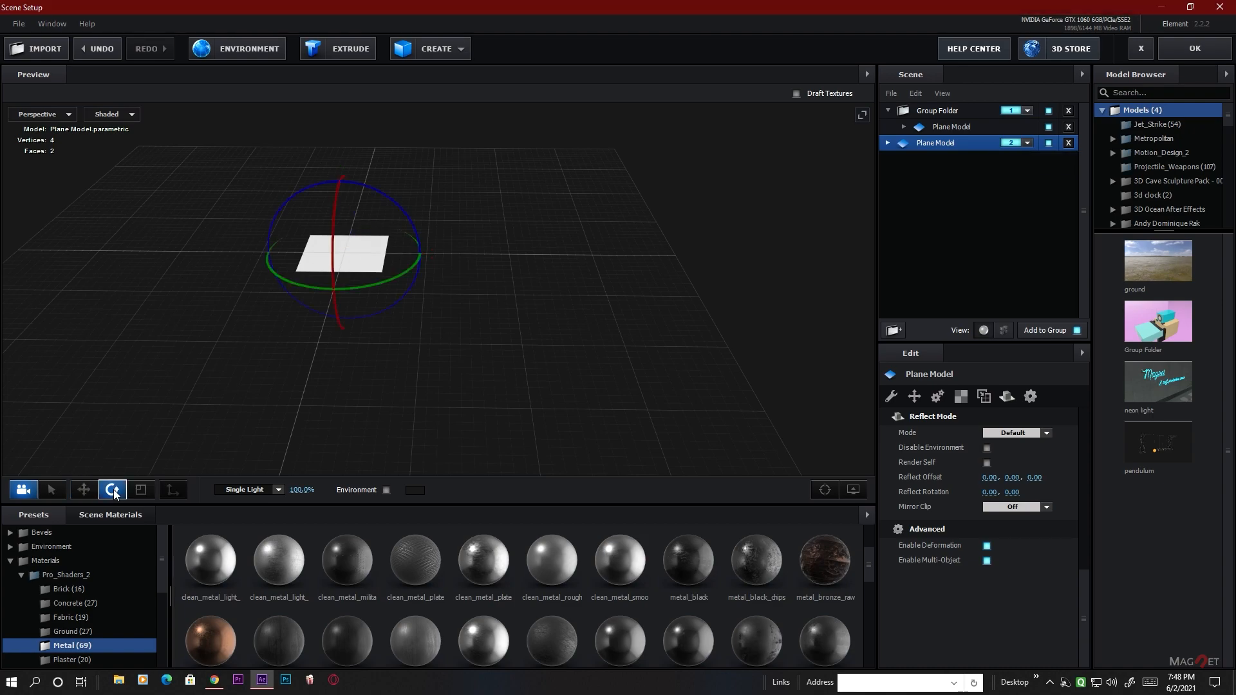
drag(412, 220, 402, 188)
drag(438, 405, 379, 325)
drag(301, 294, 373, 369)
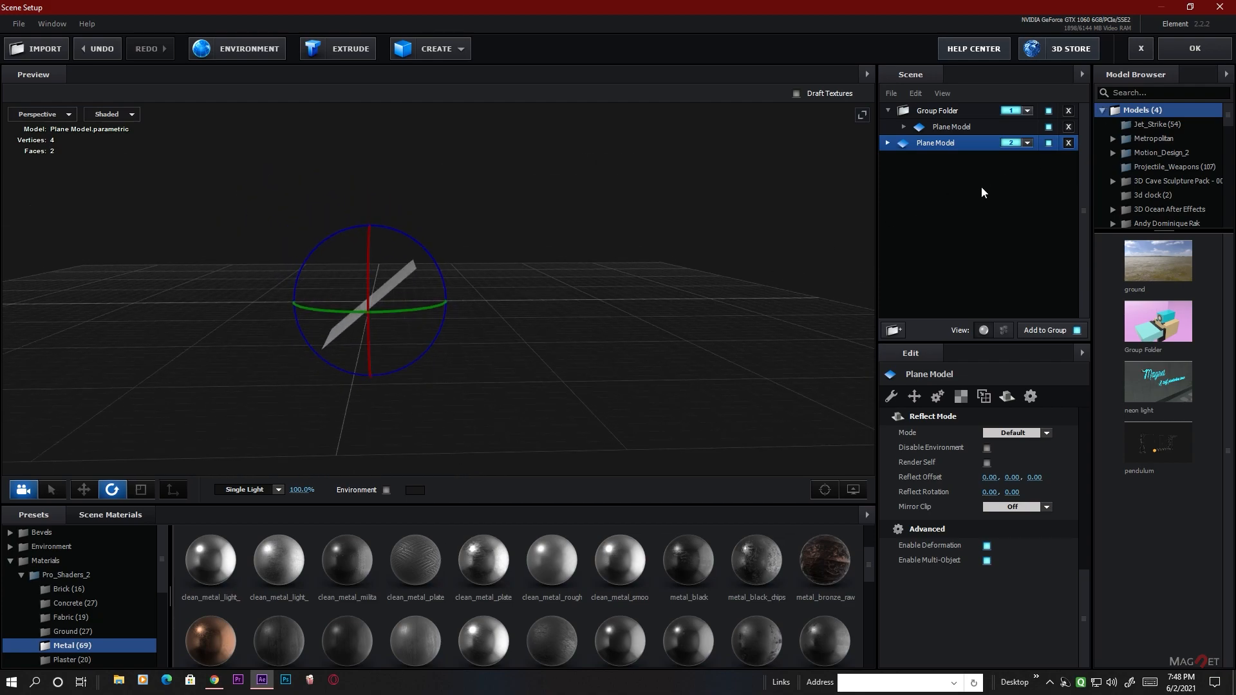
Assign Custom Layer 1 [texture 1080.mp4] as the Diffuse texture of the second plane's Default material
click(886, 143)
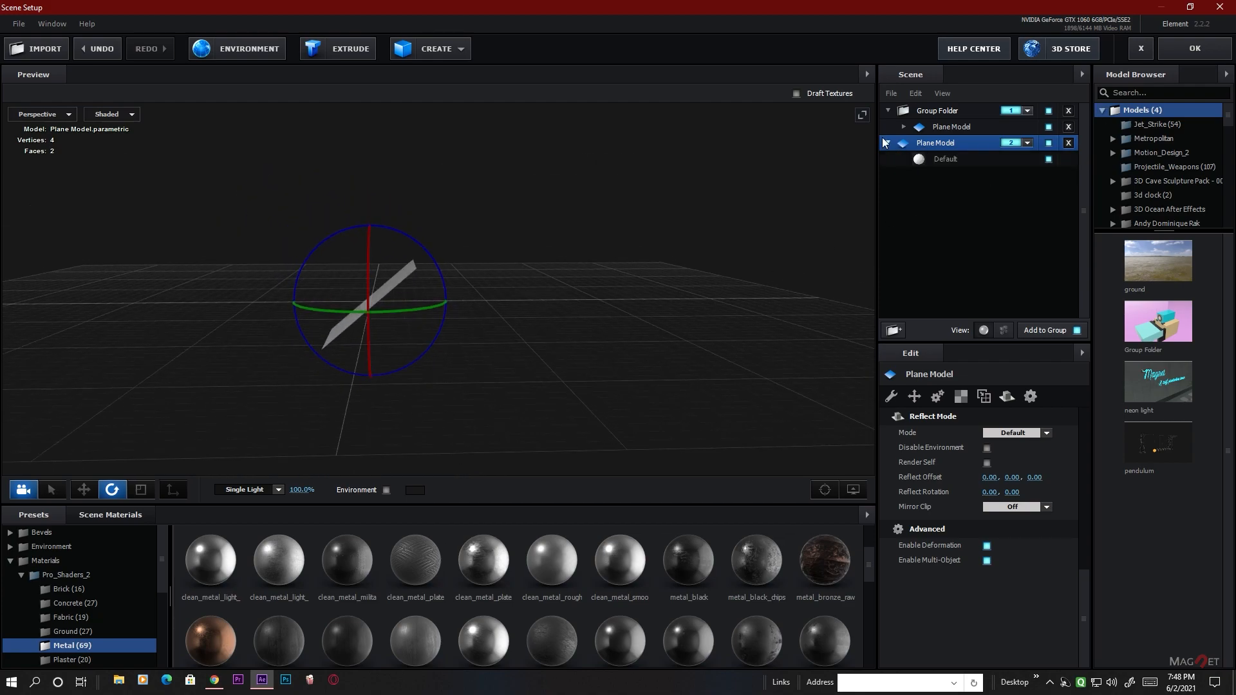
click(952, 161)
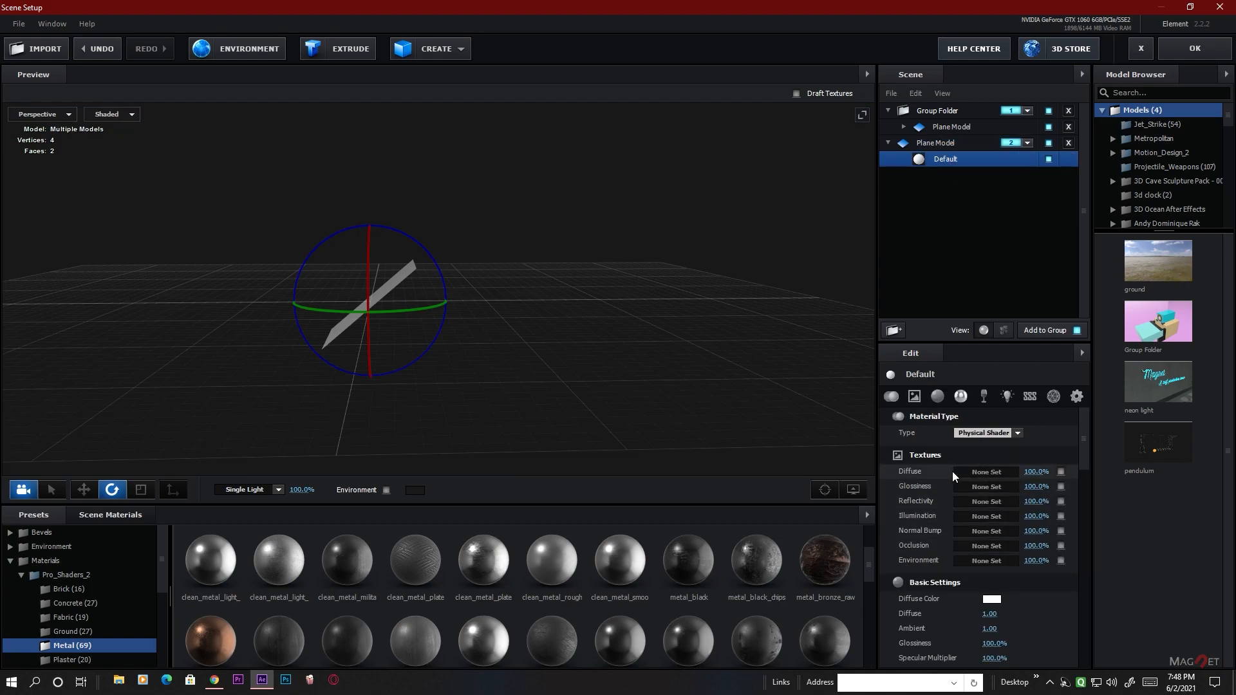
click(990, 476)
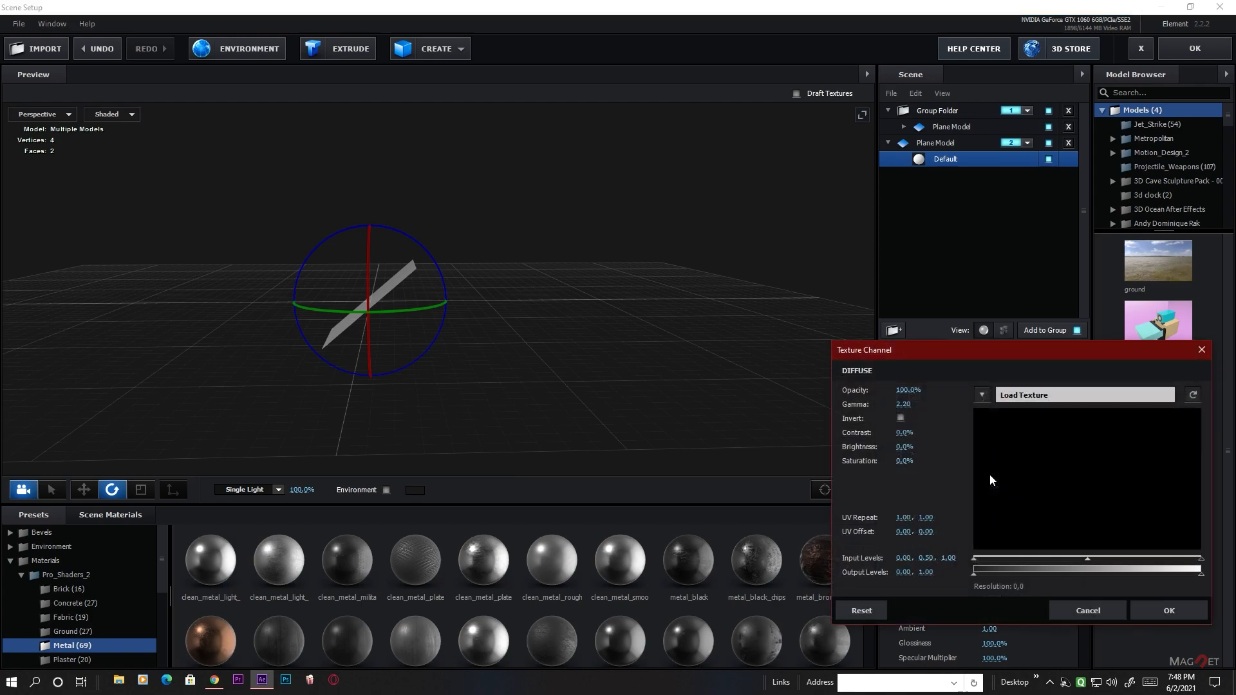
click(982, 395)
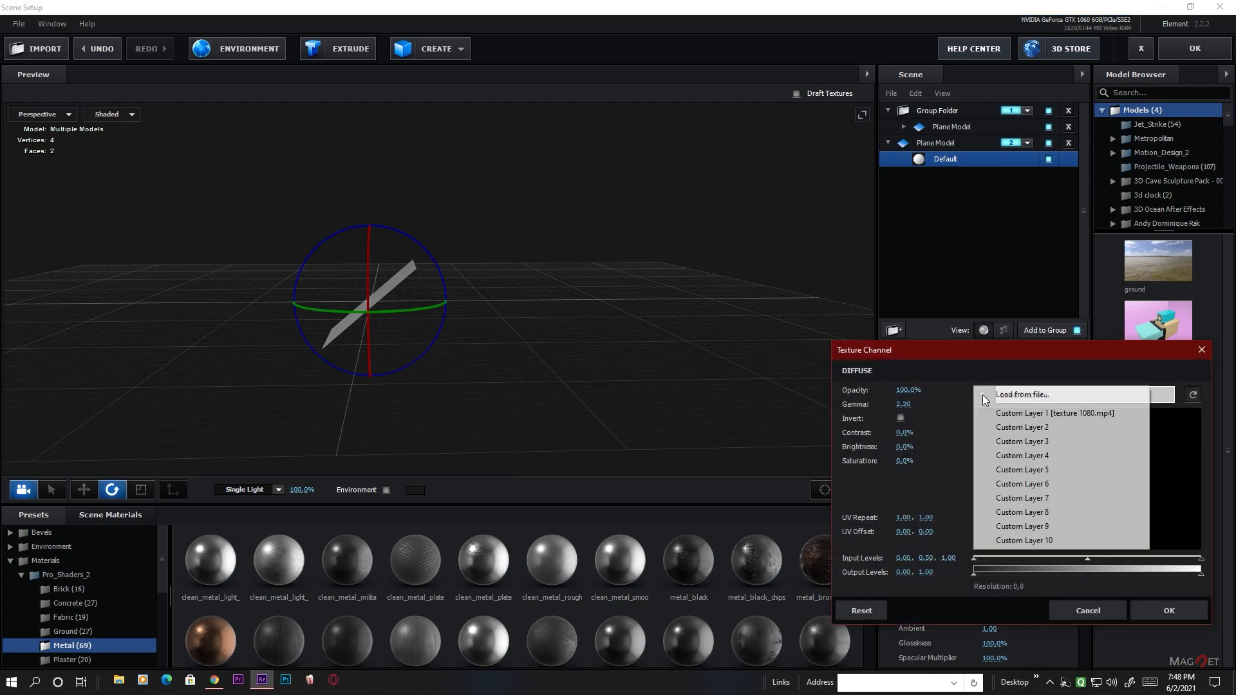
click(1035, 414)
click(1169, 608)
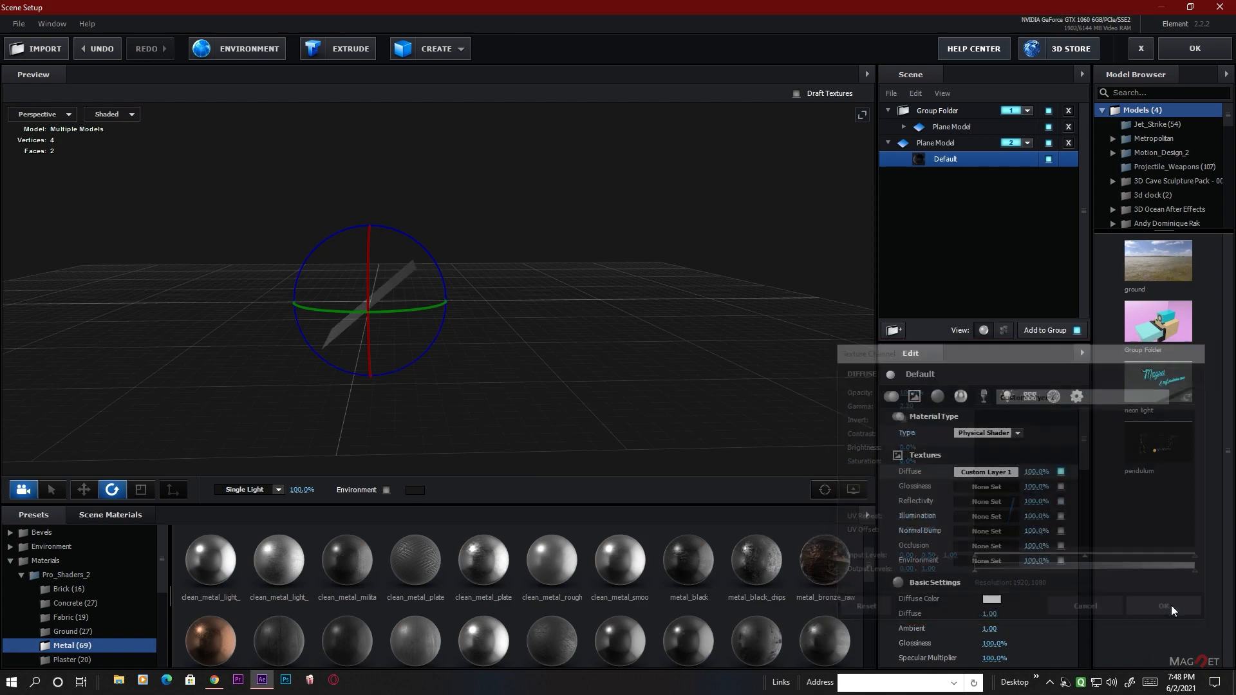
Enable Draw Backfaces in the advanced settings of the second plane's Default material
drag(578, 332, 400, 427)
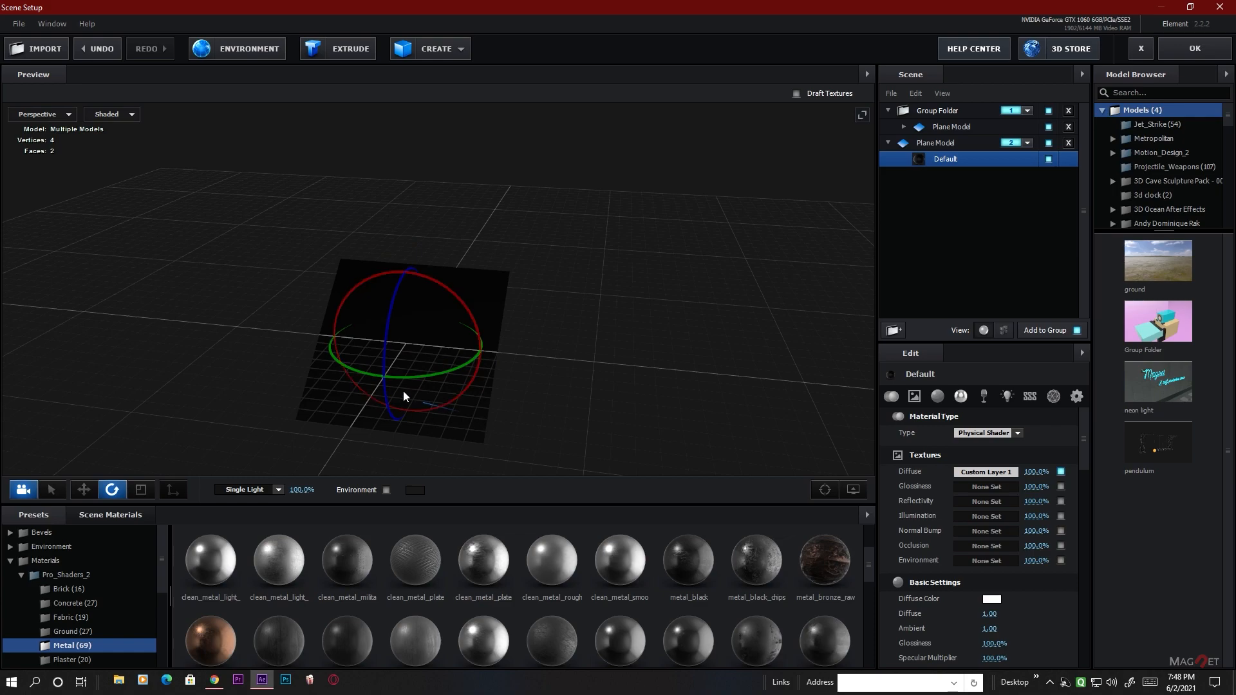
drag(556, 414, 444, 420)
drag(376, 392, 418, 423)
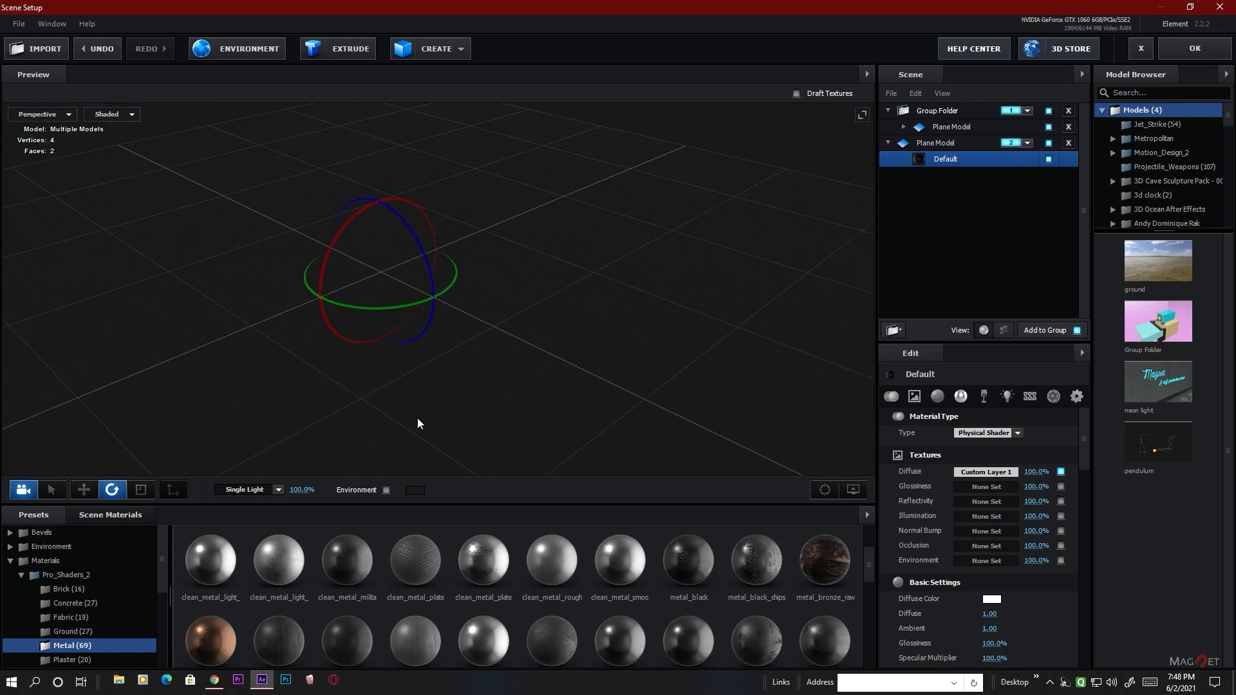
click(1076, 397)
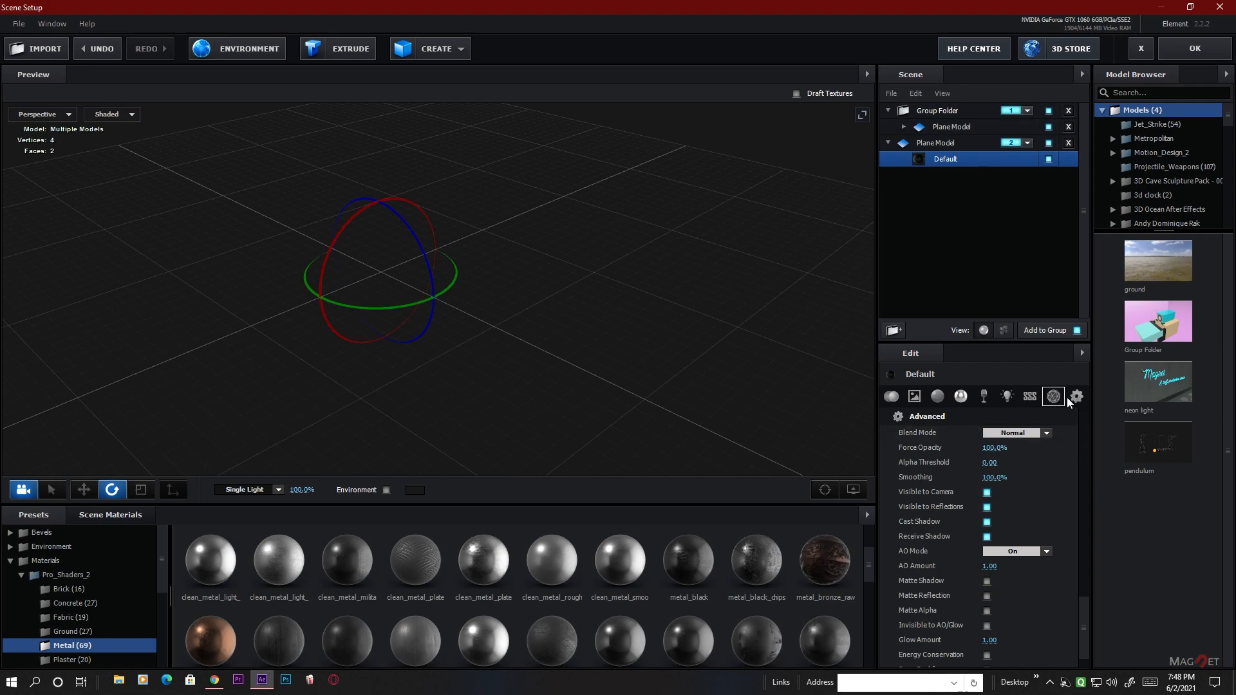
scroll(1071, 535, down, 1)
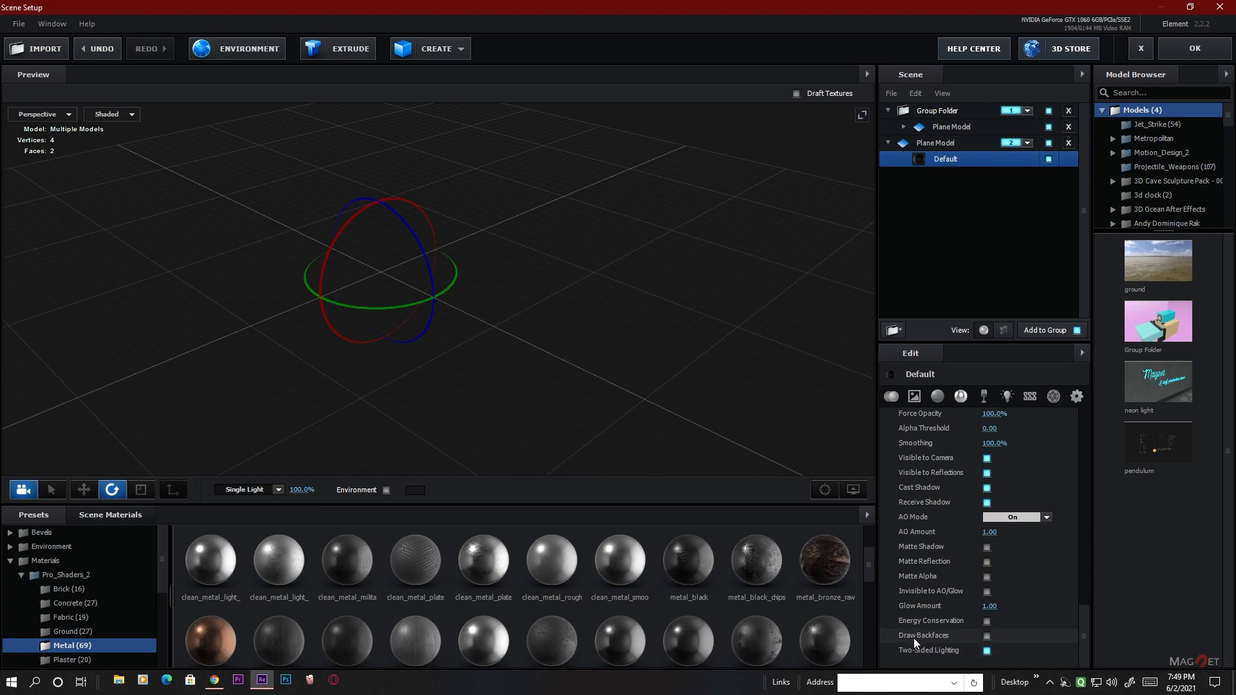
click(987, 635)
mouse_move(337, 310)
mouse_down()
mouse_move(408, 339)
mouse_move(399, 397)
mouse_move(526, 381)
mouse_move(561, 354)
mouse_move(508, 439)
mouse_move(529, 442)
mouse_move(450, 361)
mouse_move(225, 408)
mouse_move(264, 365)
mouse_move(309, 377)
mouse_move(335, 407)
mouse_move(318, 399)
mouse_up()
key(ctrl+z)
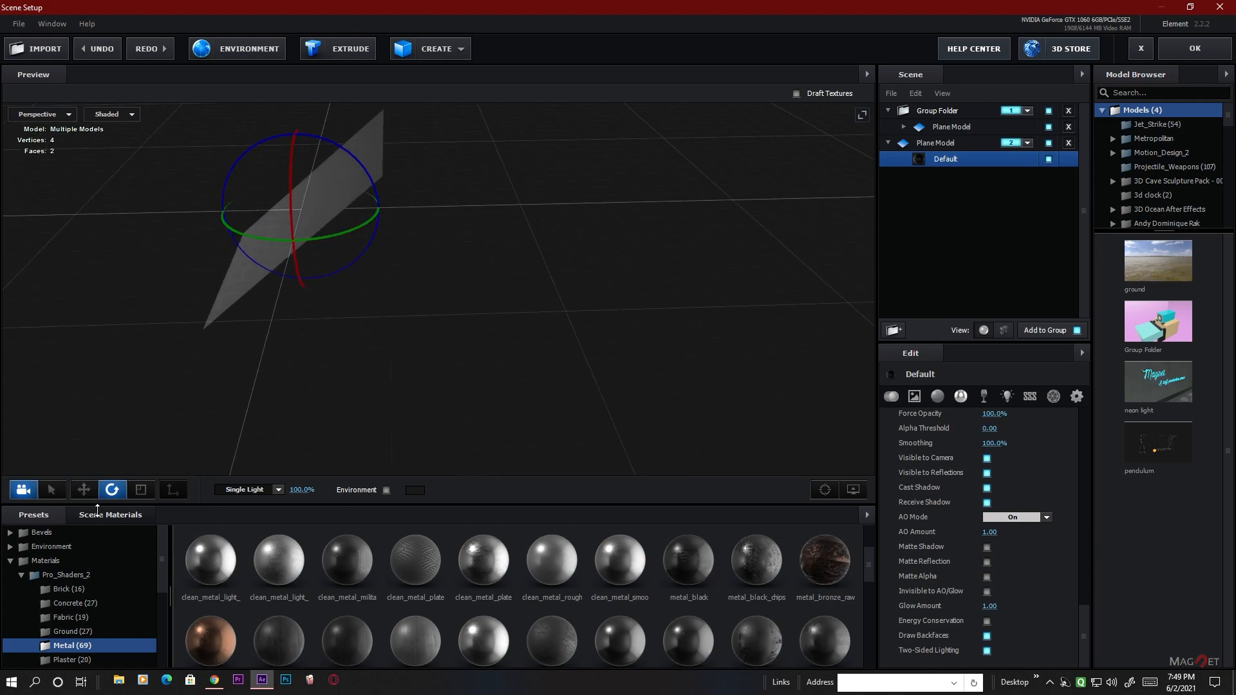
Raise the tilted plane along the Y axis above the grid and accept the scene
click(84, 490)
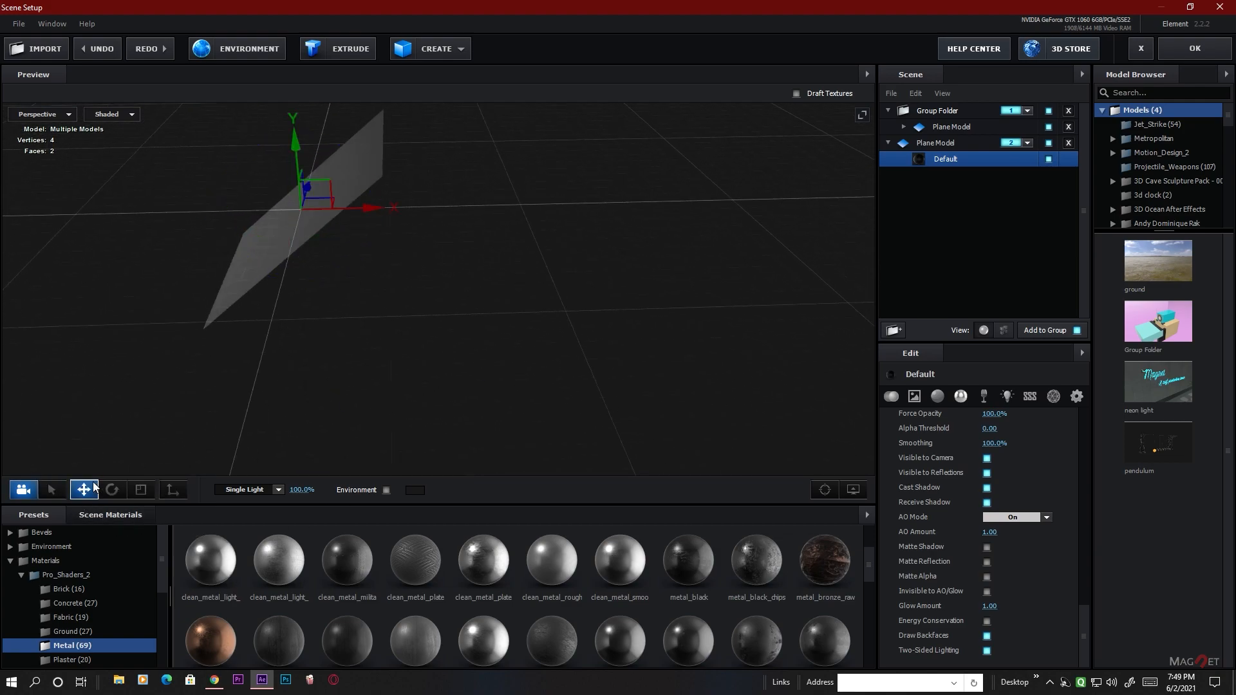
drag(508, 301, 518, 386)
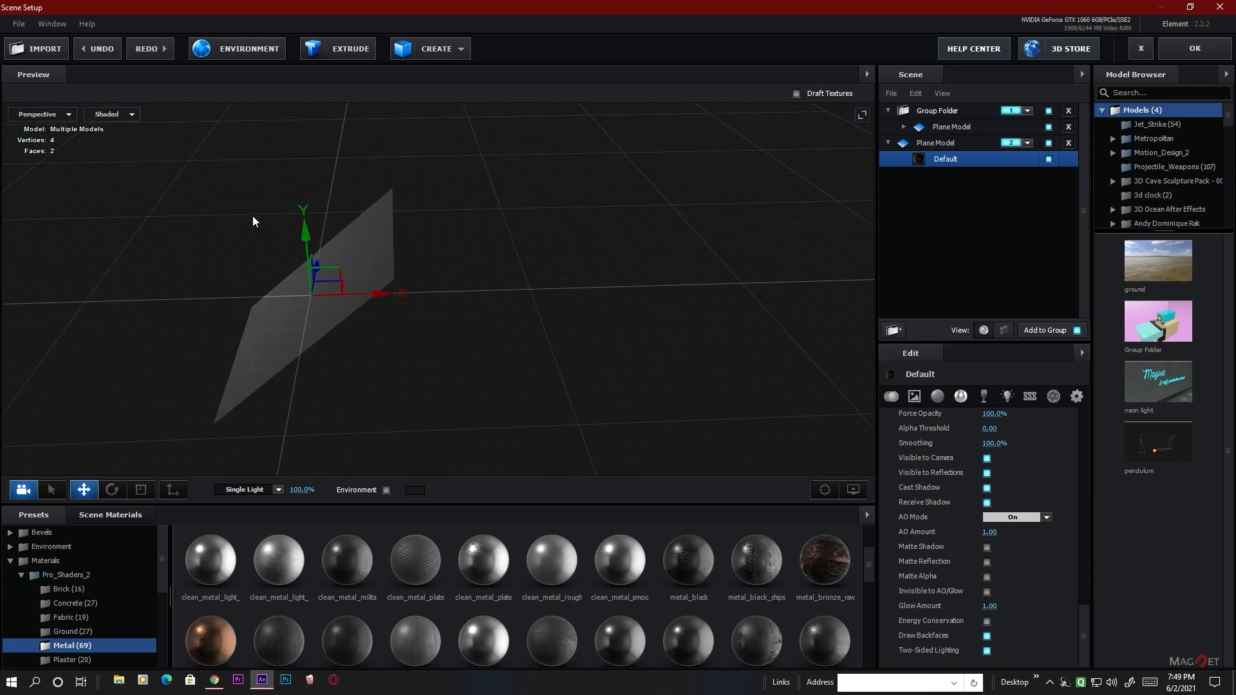
drag(302, 212, 300, 171)
drag(453, 412, 339, 356)
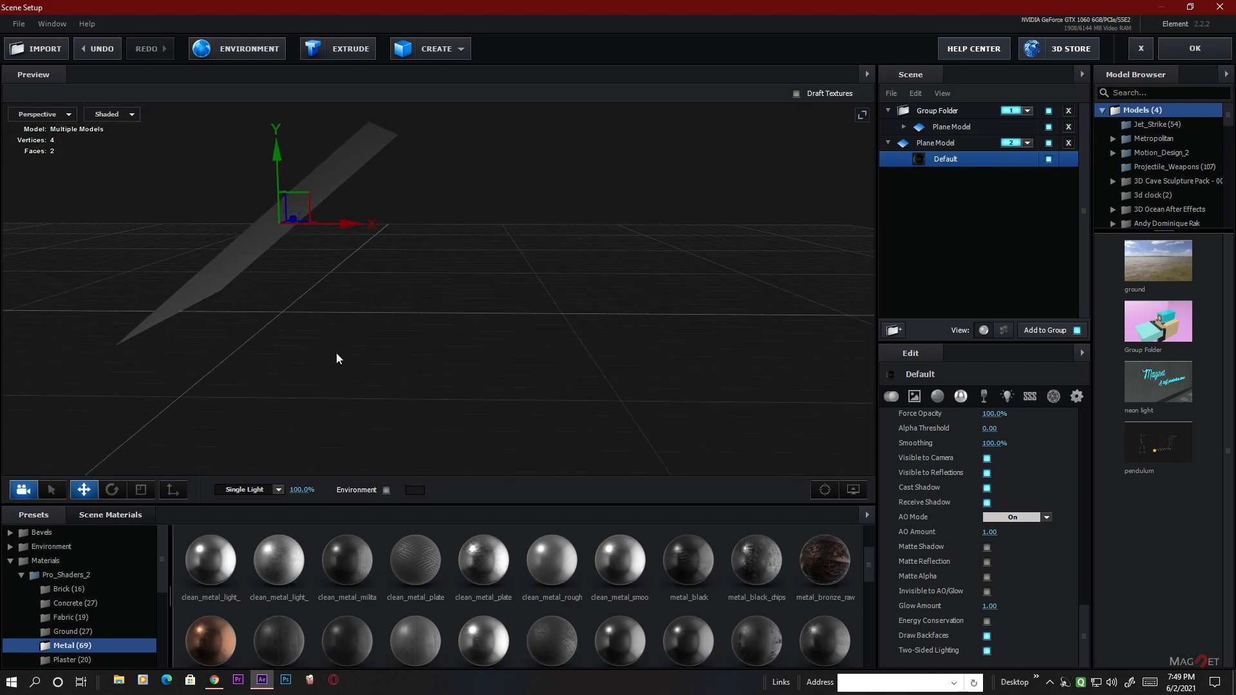
click(1197, 48)
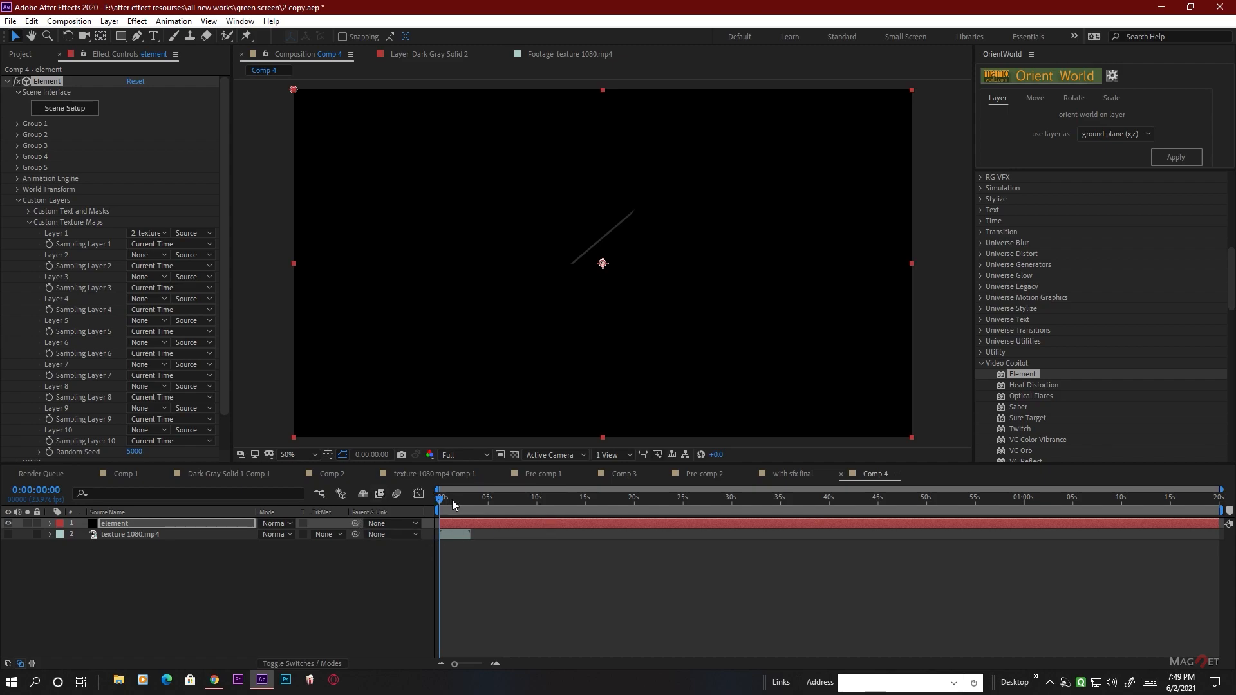
Move the current time to 0:00:01:22 and reopen Scene Setup to check the animated texture on the tilted plane
drag(442, 501, 458, 506)
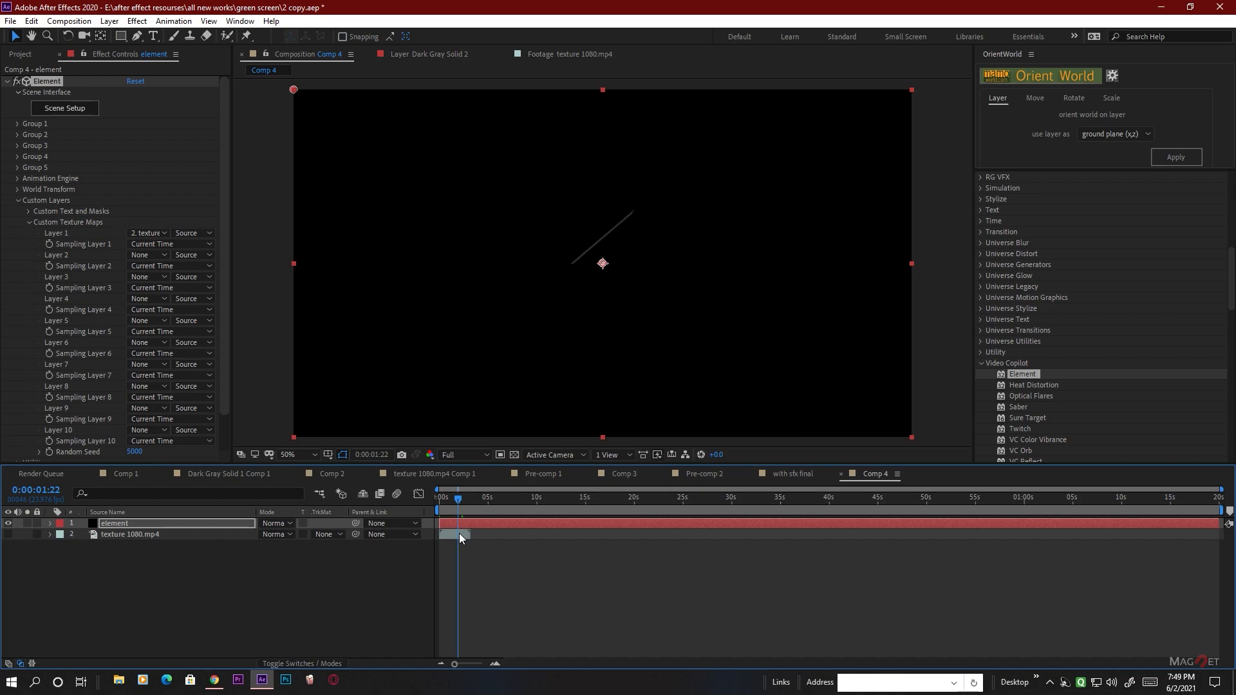
click(72, 109)
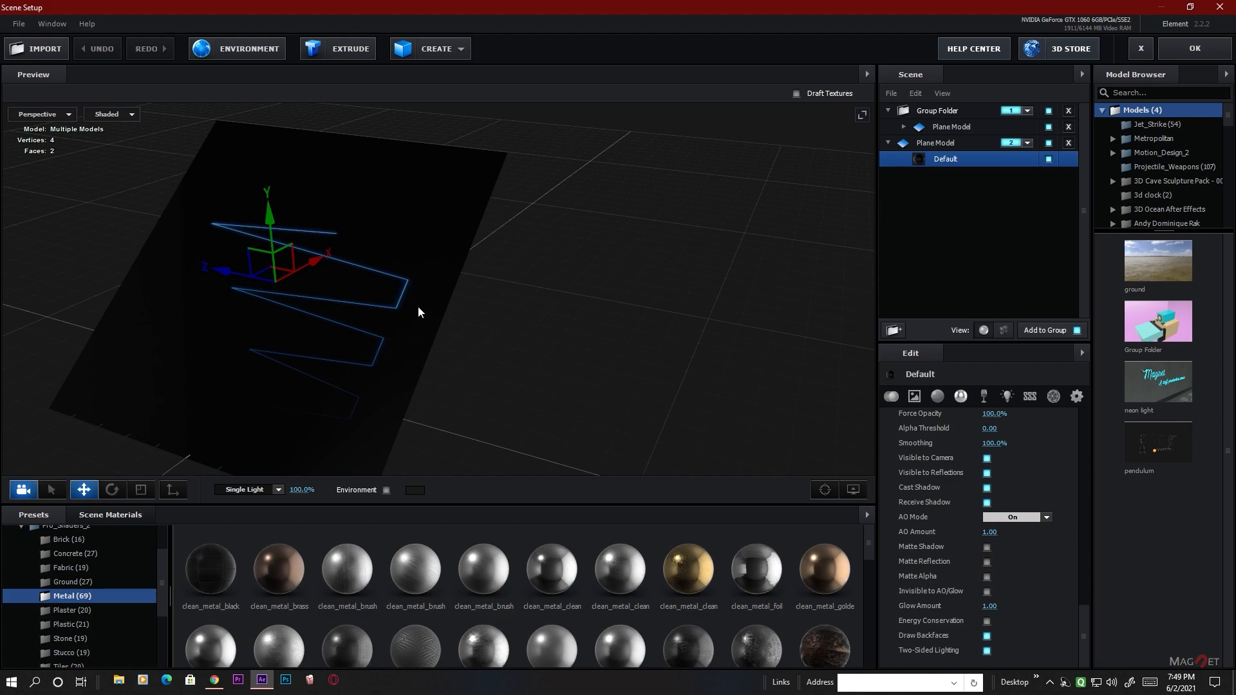
drag(558, 290, 533, 312)
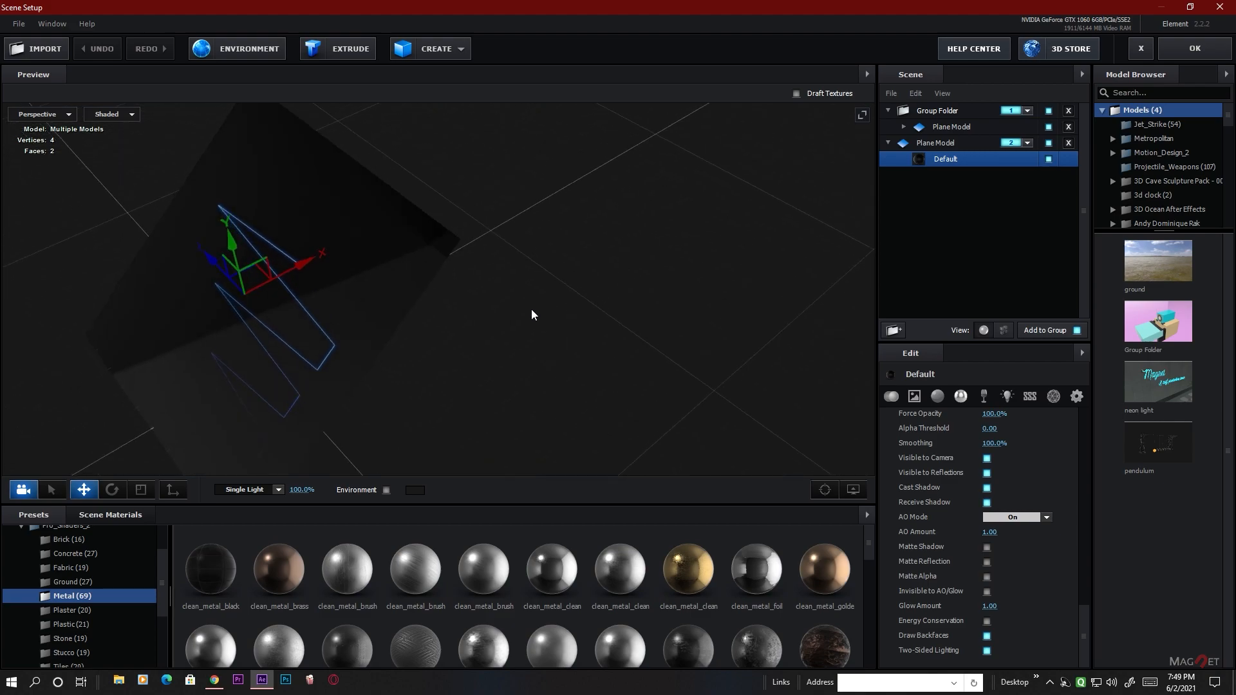
drag(549, 358, 219, 388)
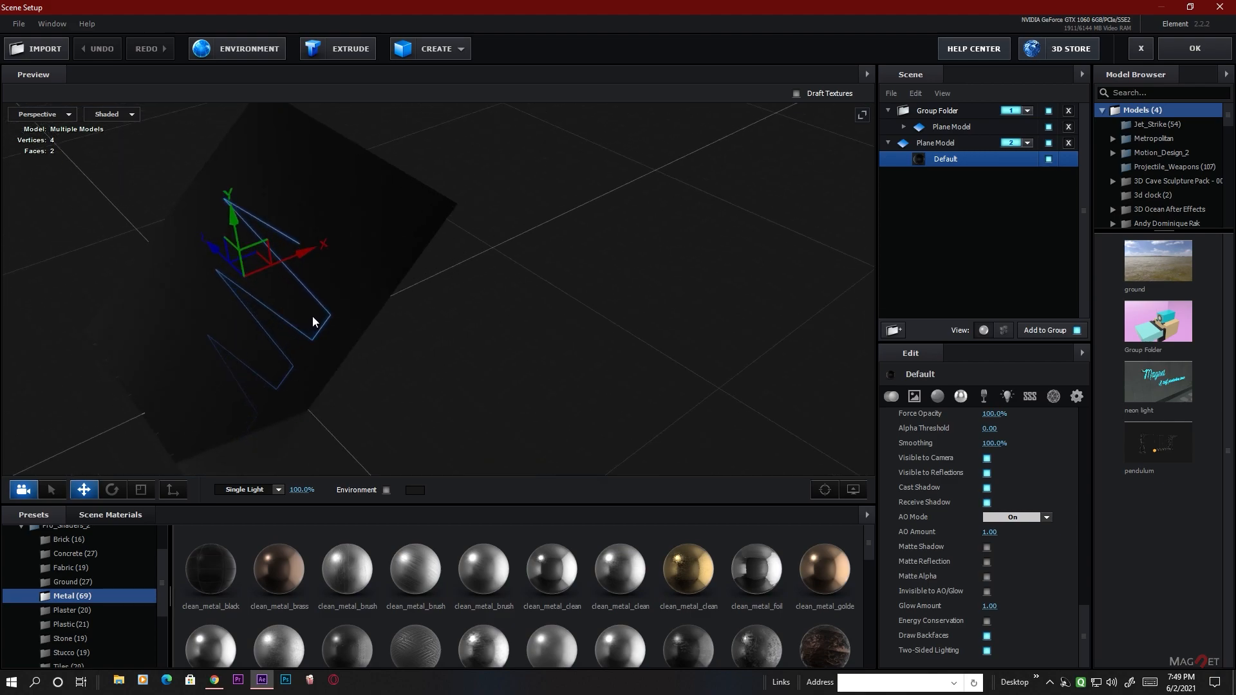
drag(562, 334, 520, 339)
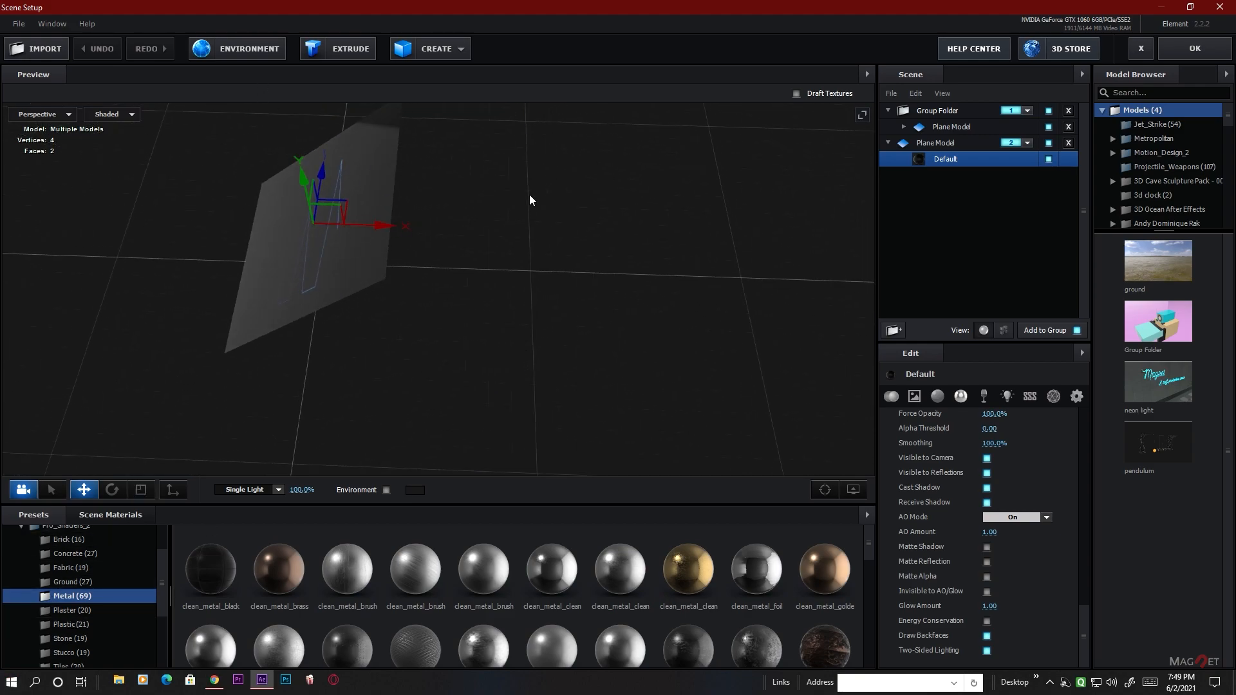
Rotate the textured plane further about its Z axis until it stands nearly upright
click(114, 489)
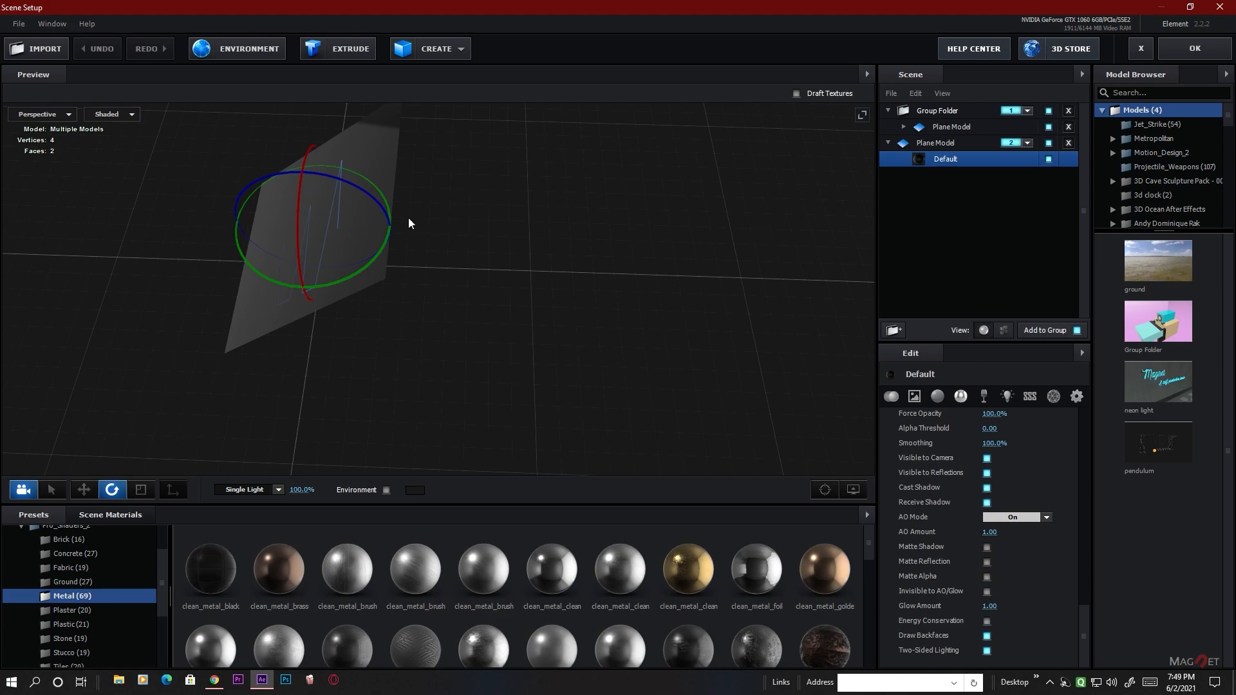
drag(374, 202, 297, 160)
drag(485, 367, 489, 302)
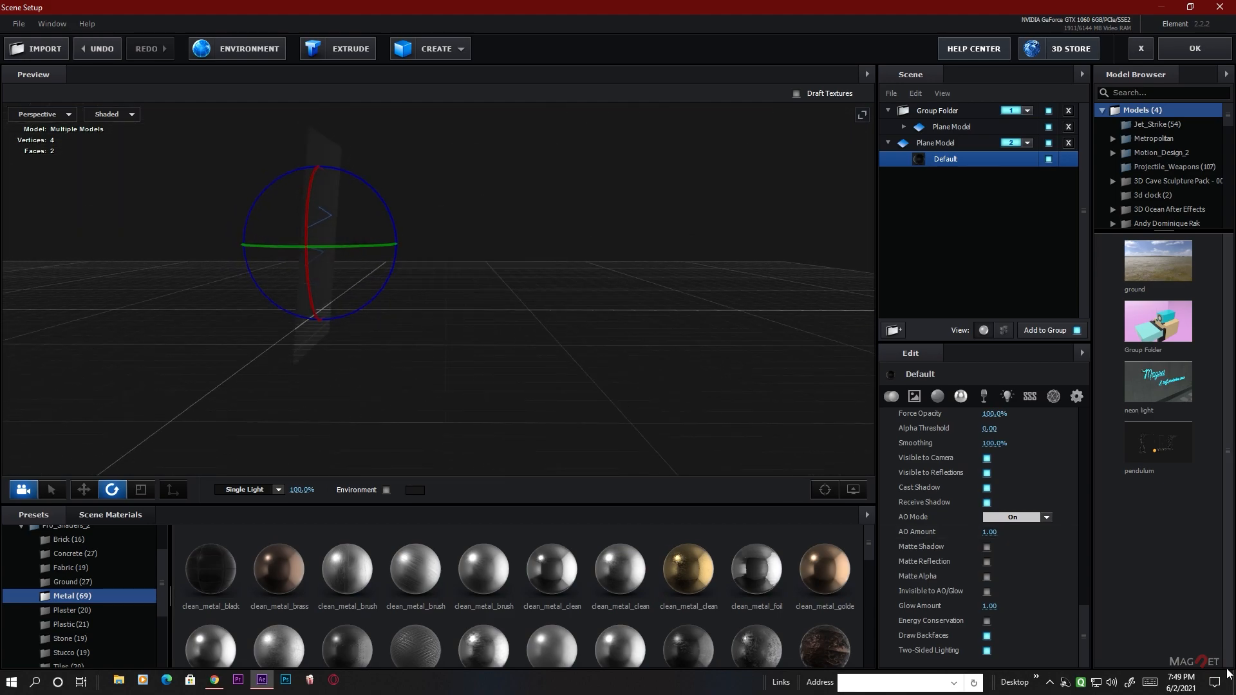
scroll(1007, 484, up, 8)
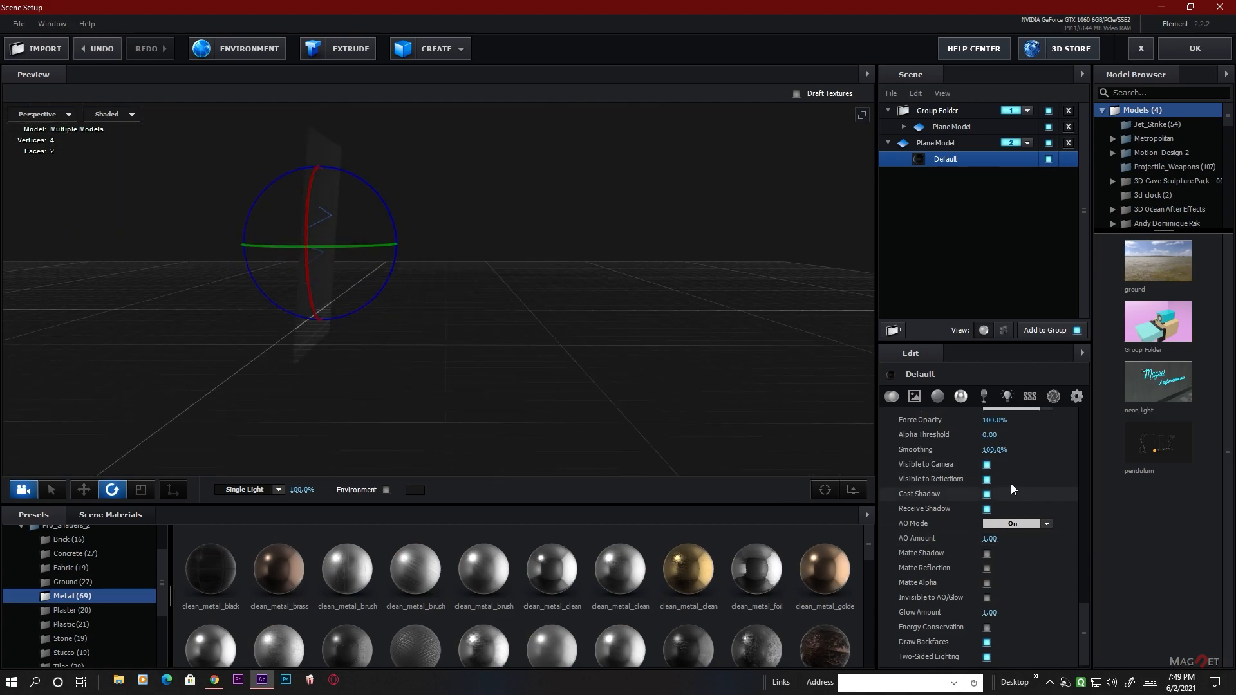
Reset the orientation of the second plane model to its default
click(940, 145)
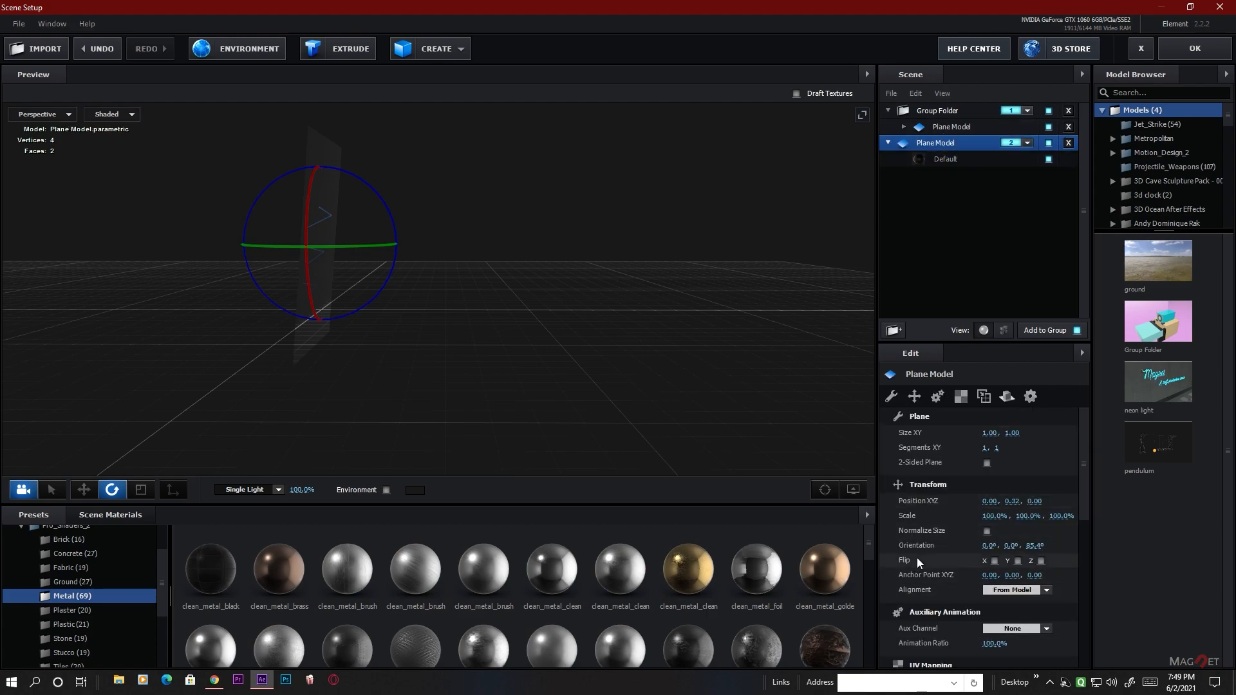
right_click(928, 545)
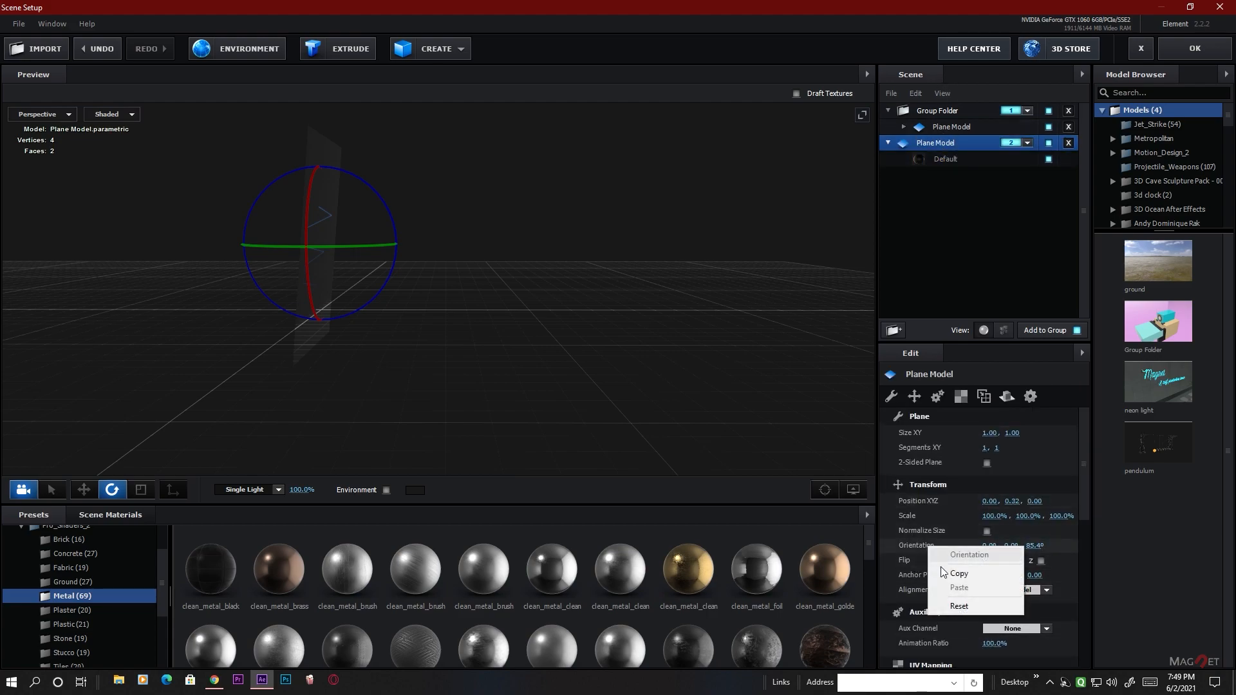
click(967, 600)
drag(580, 282, 651, 335)
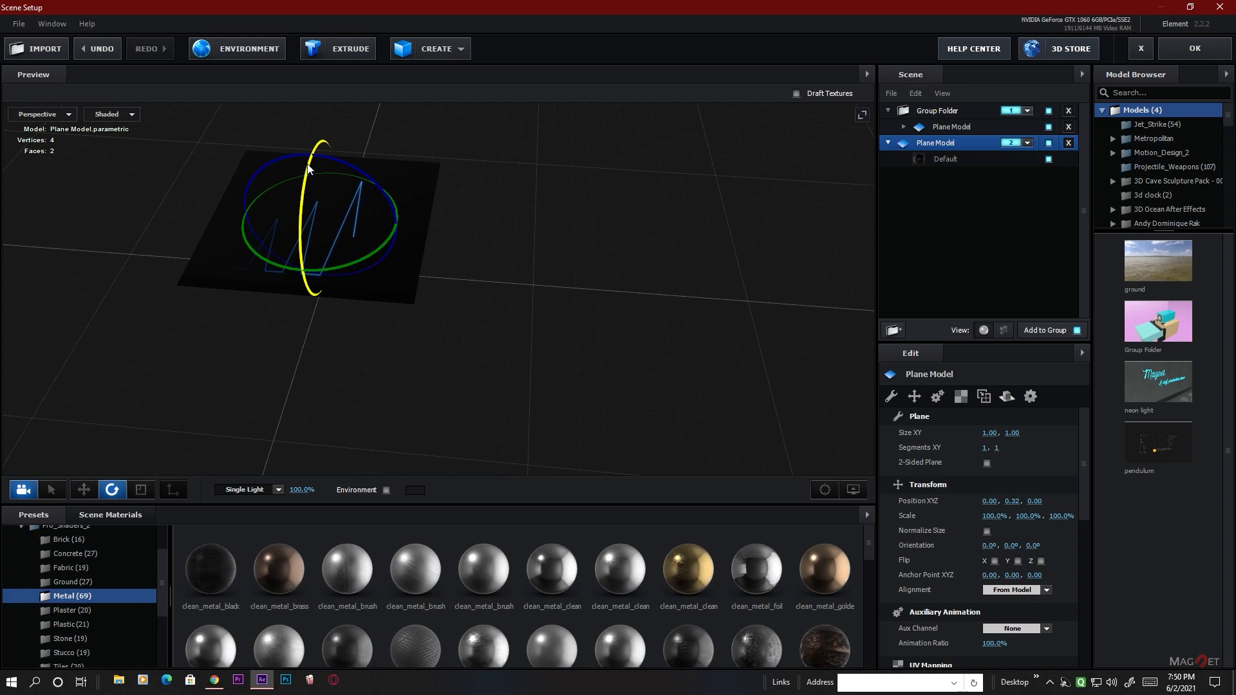
Rotate the textured plane upright and turn it sideways to an orientation of 270°, 0°, 270°
drag(300, 228, 284, 313)
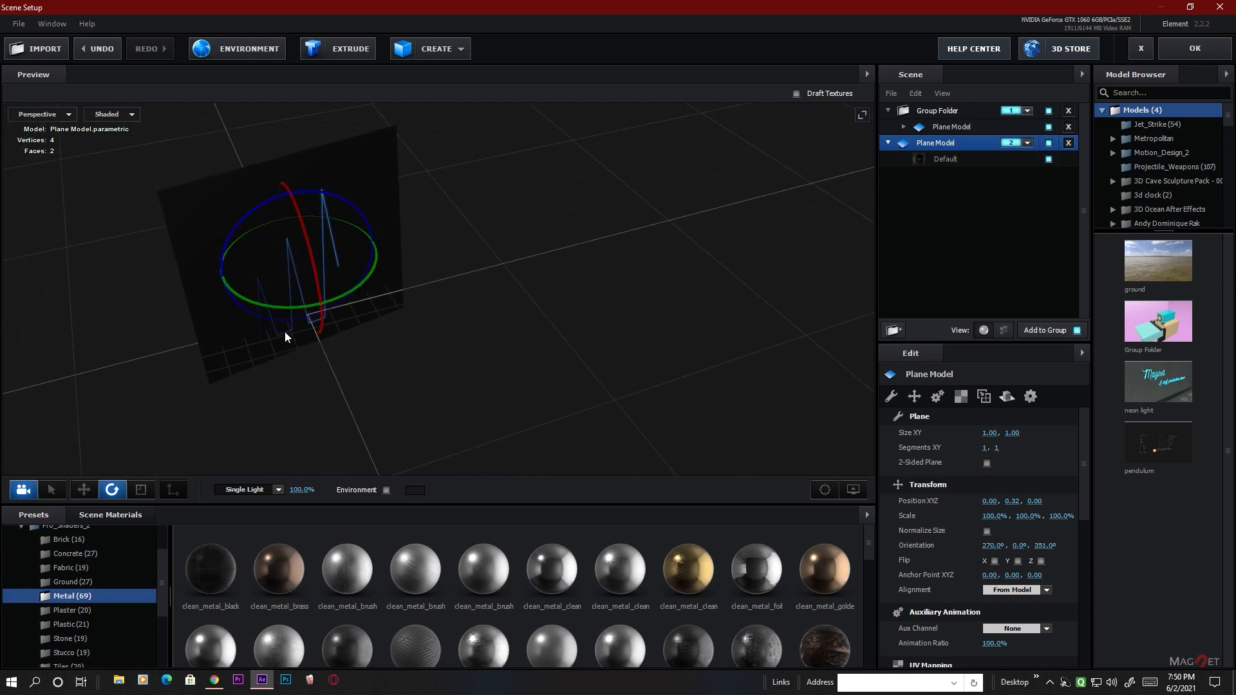
key(ctrl+z)
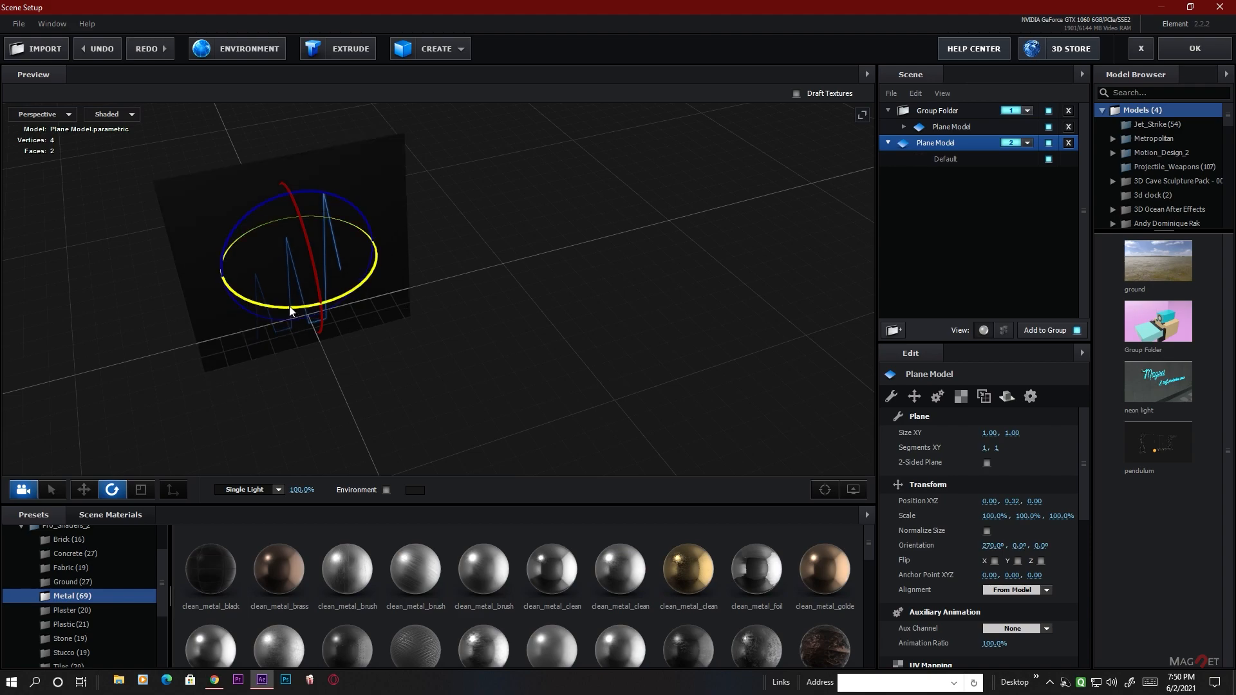
drag(290, 311, 462, 358)
drag(368, 369, 419, 431)
Raise the upright plane along the Y axis to about 0.47 so it stands on the grid
click(83, 490)
drag(579, 294, 327, 315)
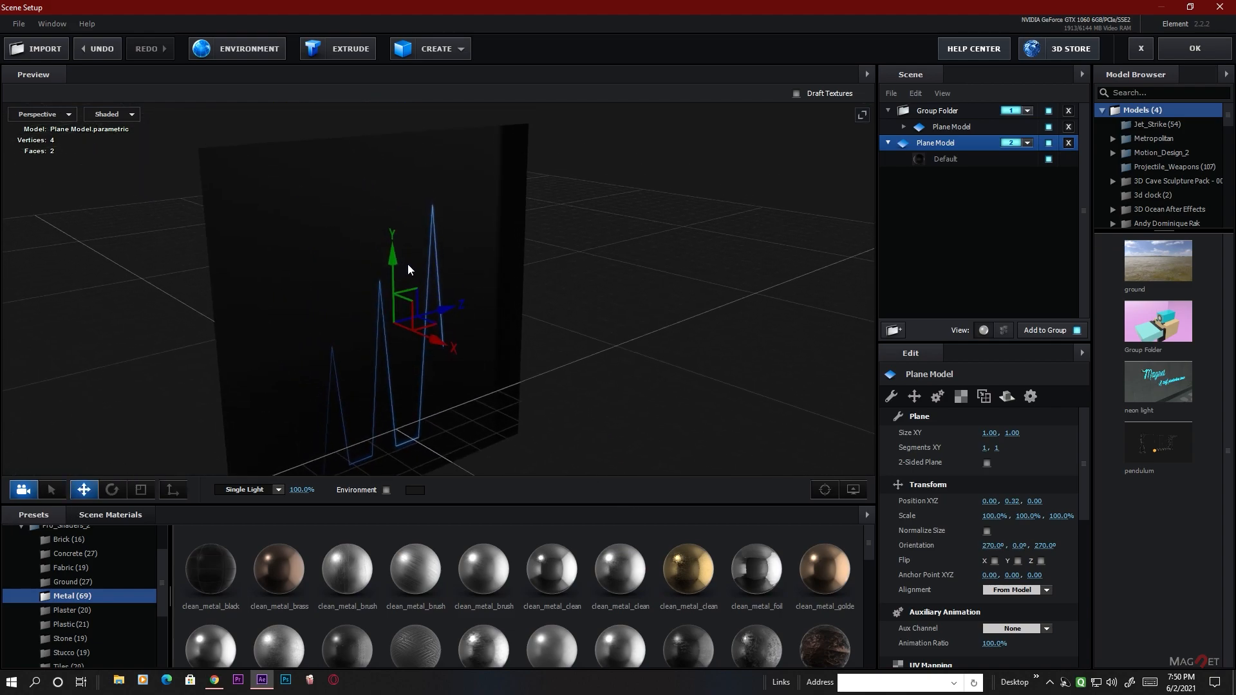
drag(396, 267, 393, 212)
scroll(620, 377, down, 6)
drag(593, 362, 570, 428)
click(824, 489)
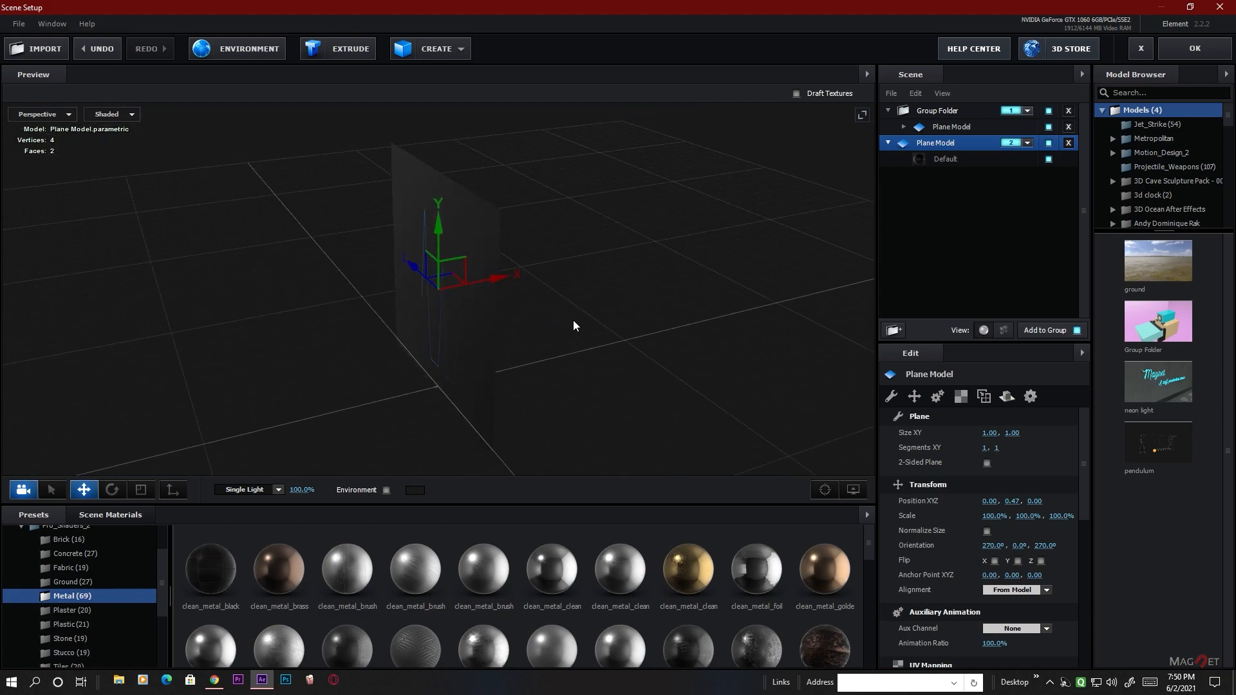
drag(591, 330, 550, 397)
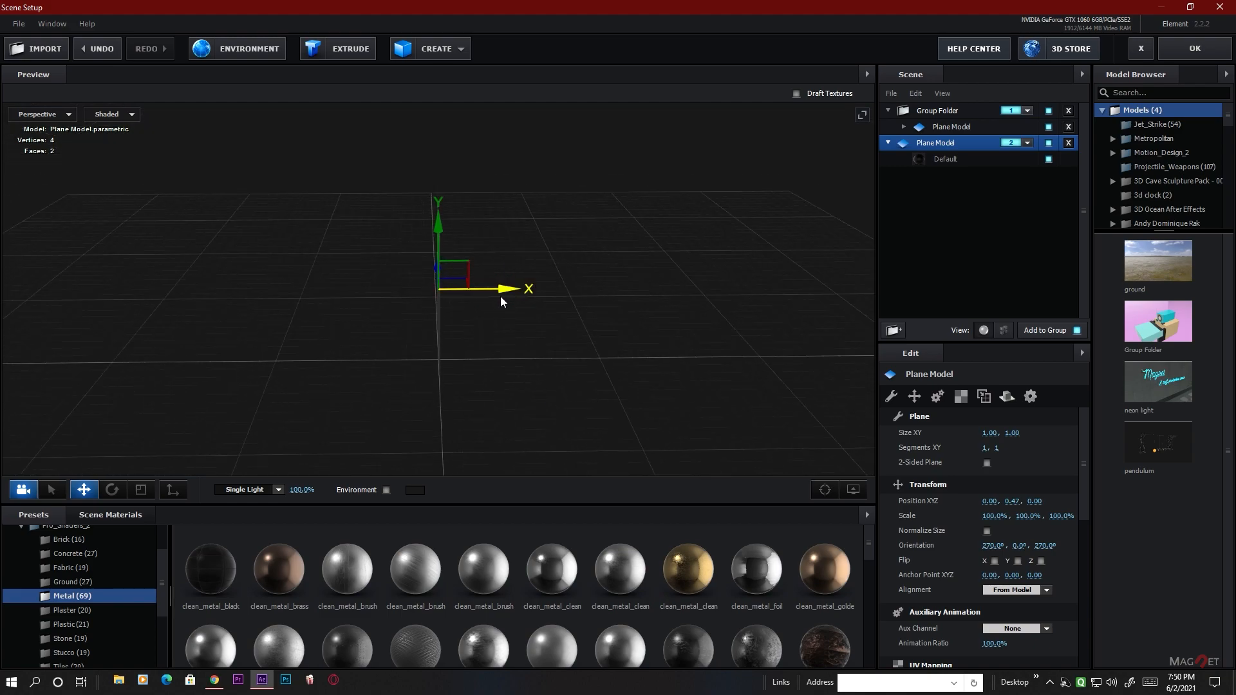
Shift the upright plane along the X axis to -1.00 and fine-tune its Y position to 0.48
drag(511, 289, 342, 300)
drag(388, 405, 252, 386)
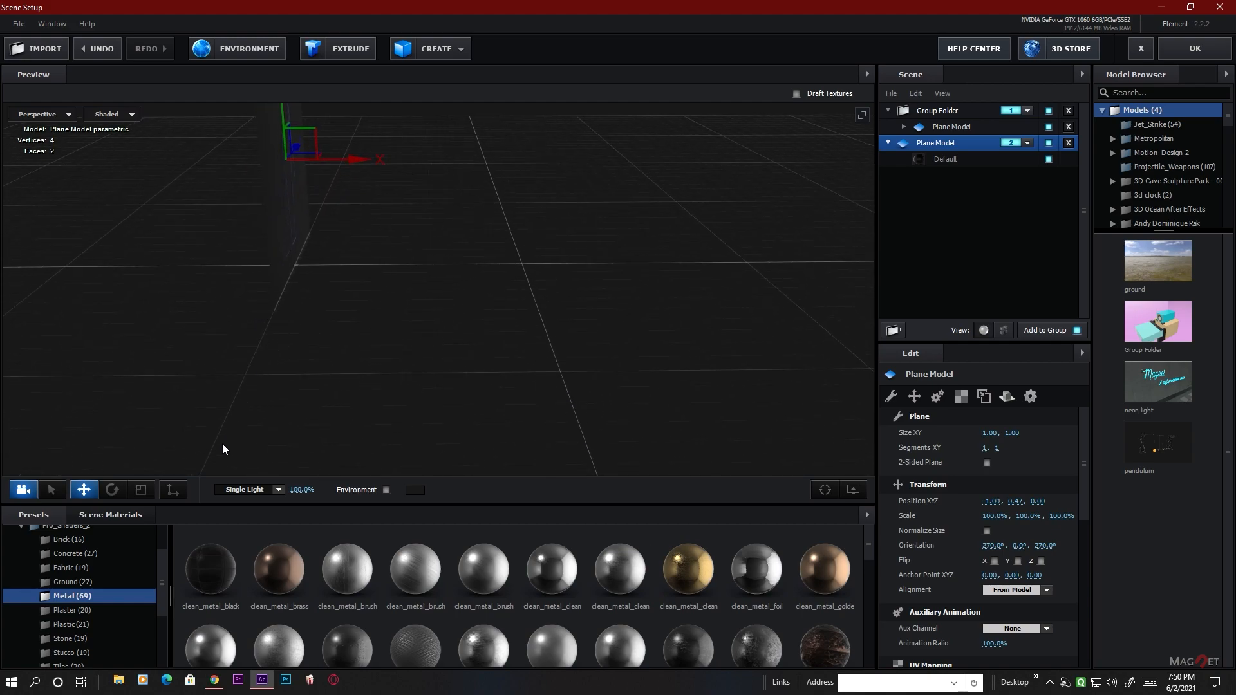
scroll(301, 335, down, 3)
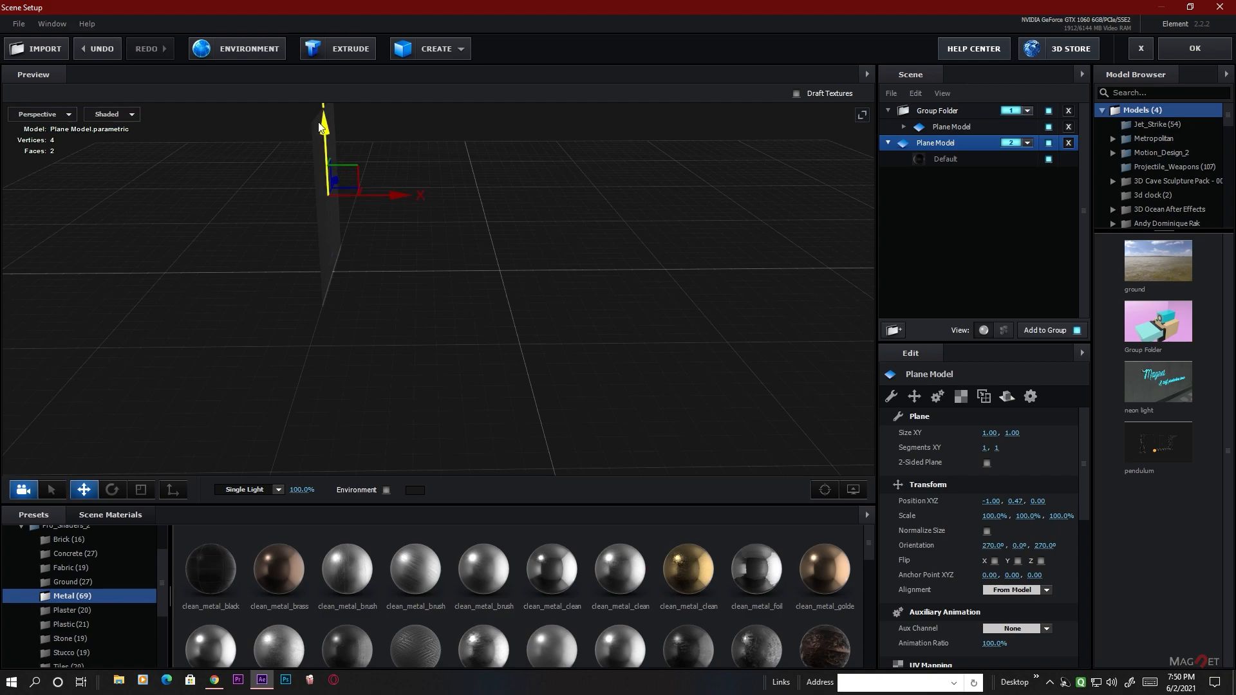
drag(326, 131, 321, 129)
drag(391, 322, 288, 439)
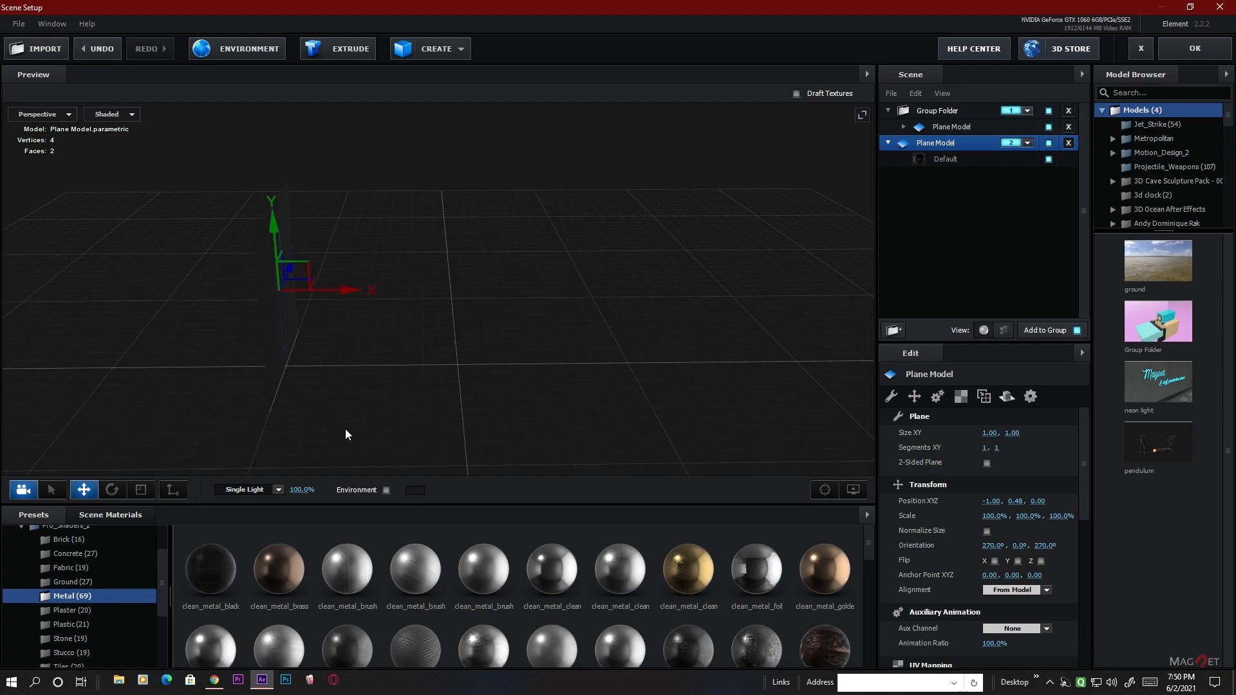
click(112, 490)
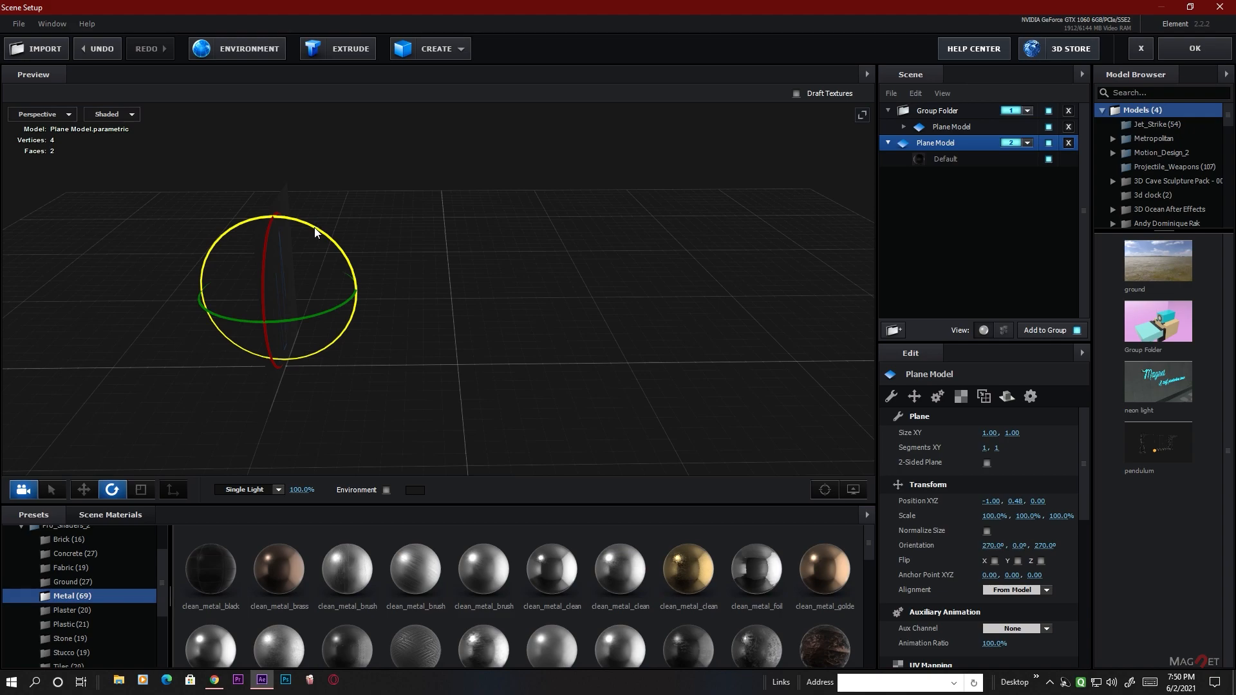
drag(316, 231, 353, 234)
key(ctrl+z)
Shift the plane's anchor point down to its lower edge, with an anchor Z value of -0.48
drag(320, 457, 518, 320)
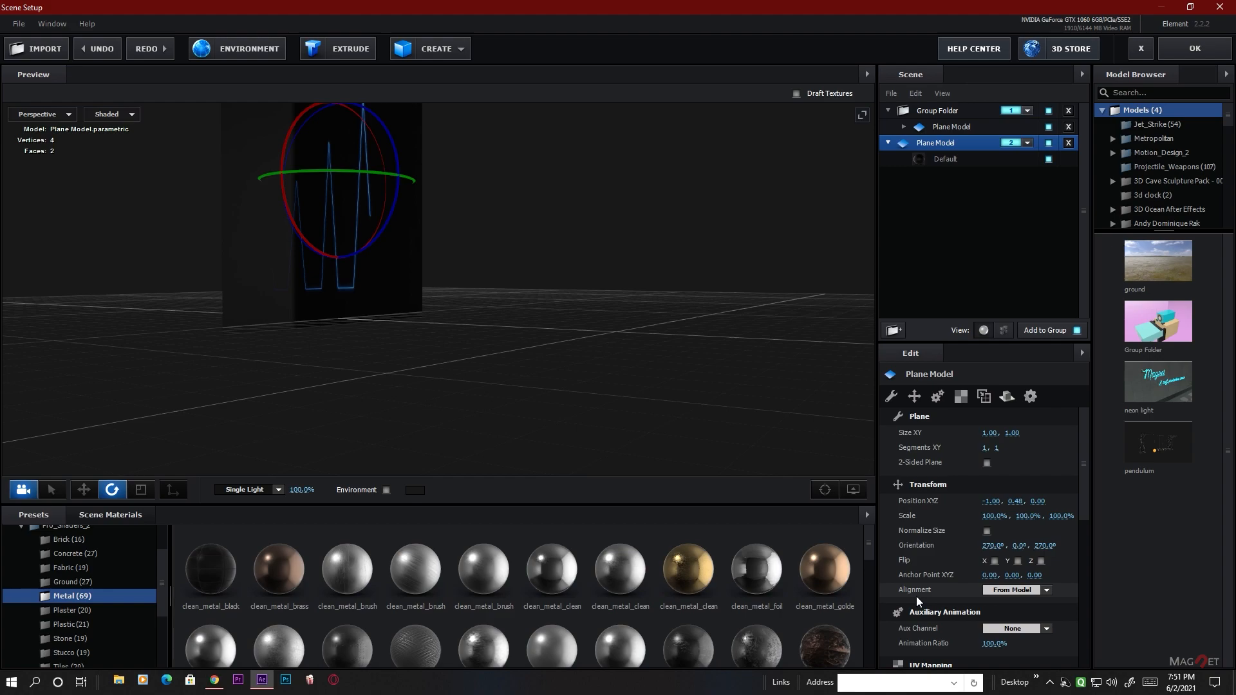
drag(1020, 580, 1001, 589)
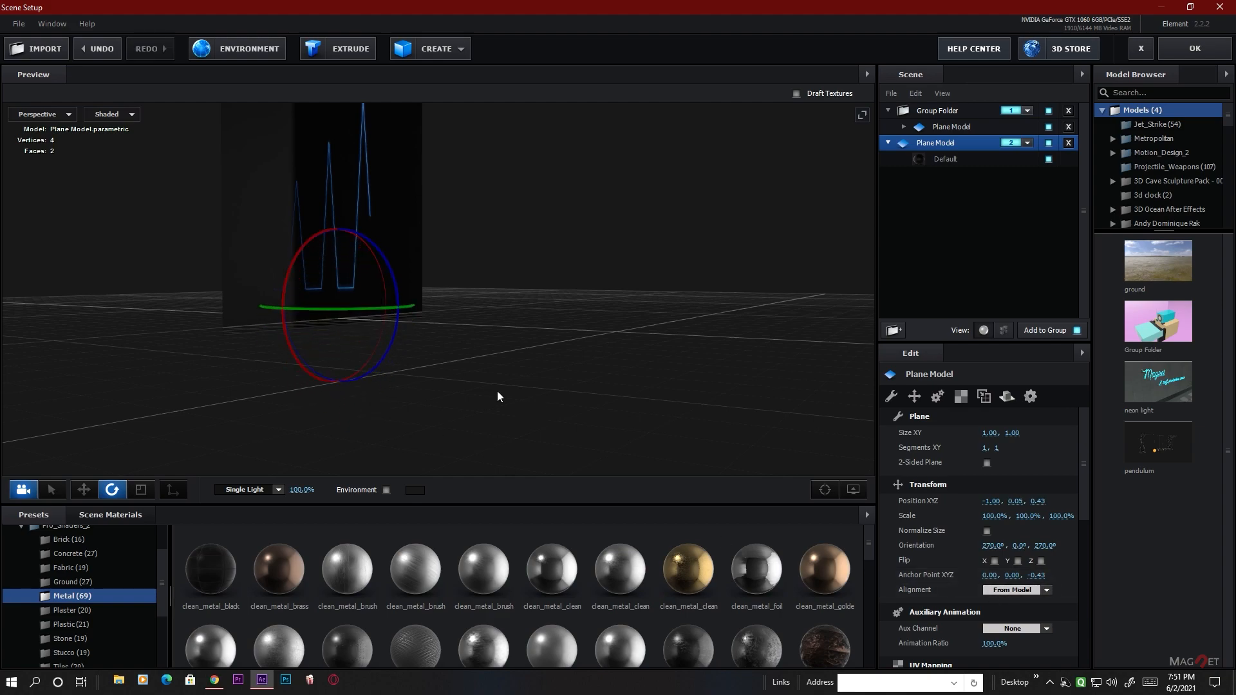
drag(498, 393, 267, 296)
click(45, 113)
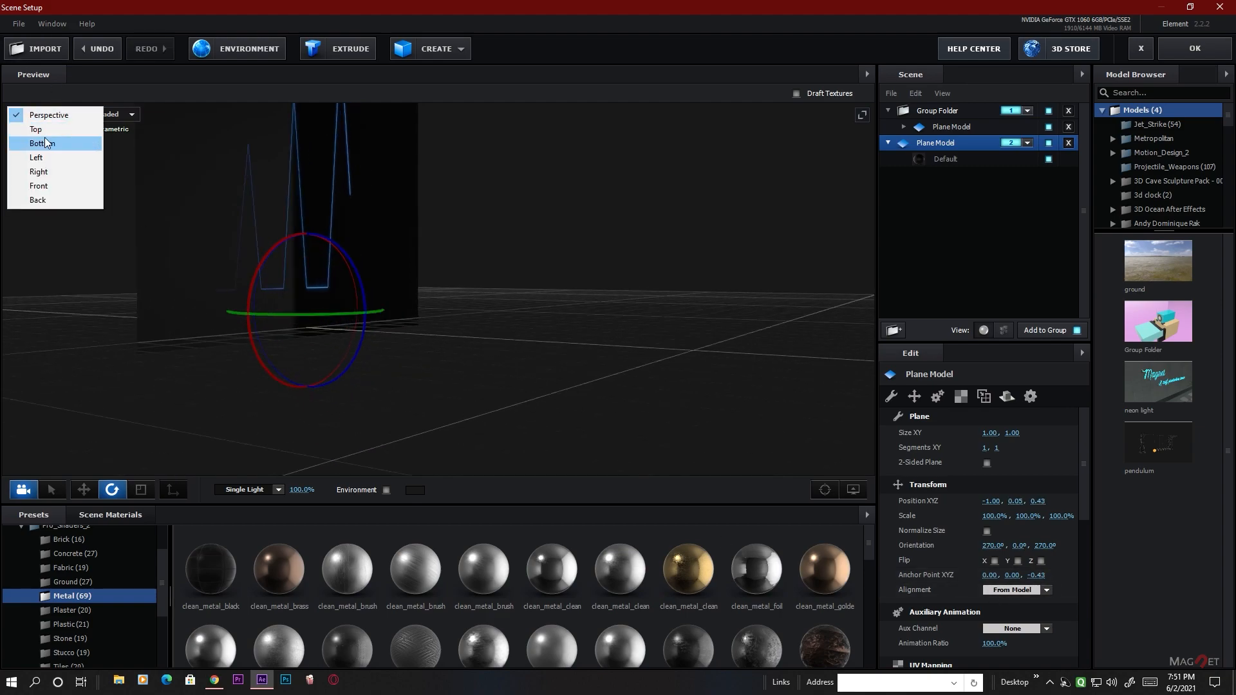
click(61, 186)
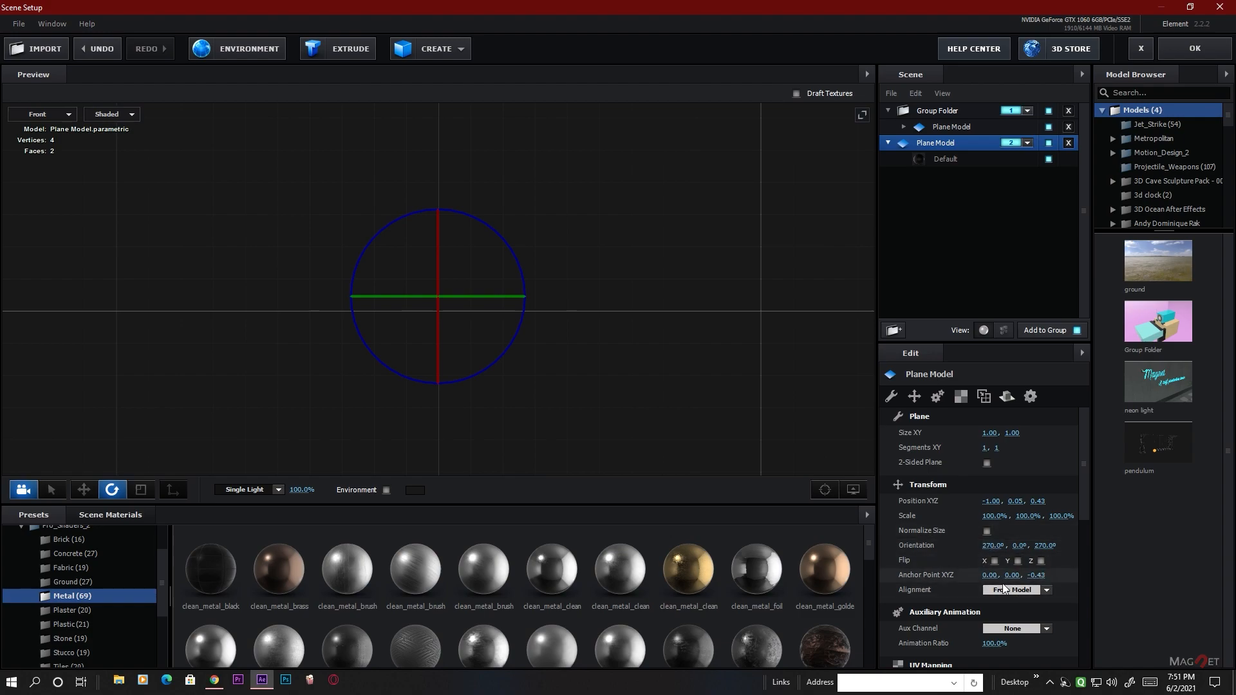
mouse_move(1048, 578)
mouse_down()
mouse_move(1065, 580)
mouse_move(1051, 581)
mouse_up()
key(ctrl+z)
drag(1016, 577, 1022, 581)
Tilt the plane inward about its lower edge to a Y orientation of about 329.4° in the perspective view
click(63, 114)
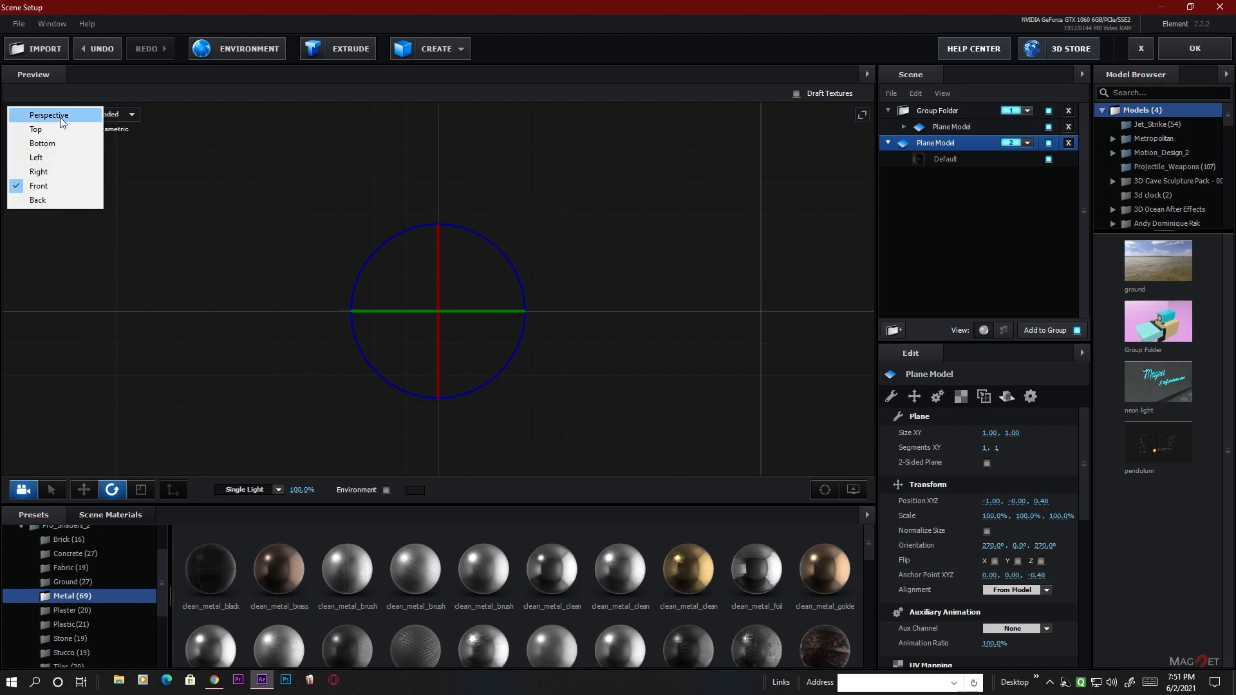
click(56, 112)
drag(518, 400, 334, 194)
drag(368, 243, 414, 257)
drag(572, 352, 465, 398)
Scale the tilted plane to about 121% along X and 134.4% along Z
click(141, 489)
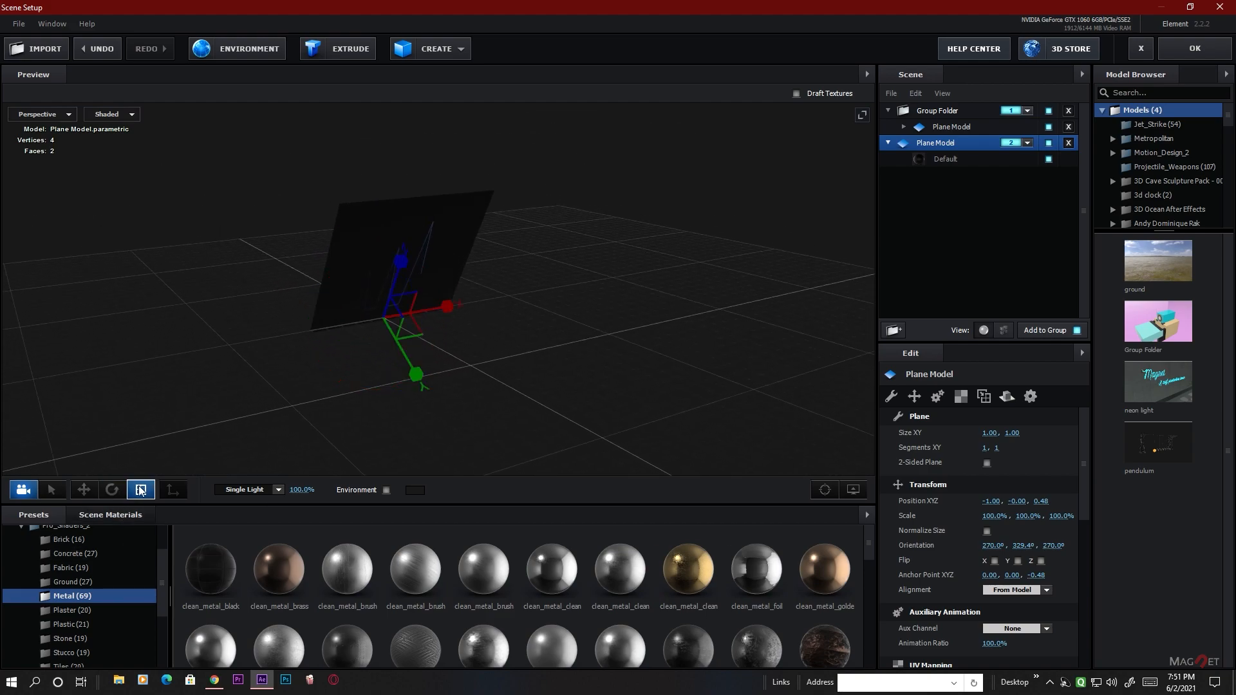
drag(450, 315, 463, 306)
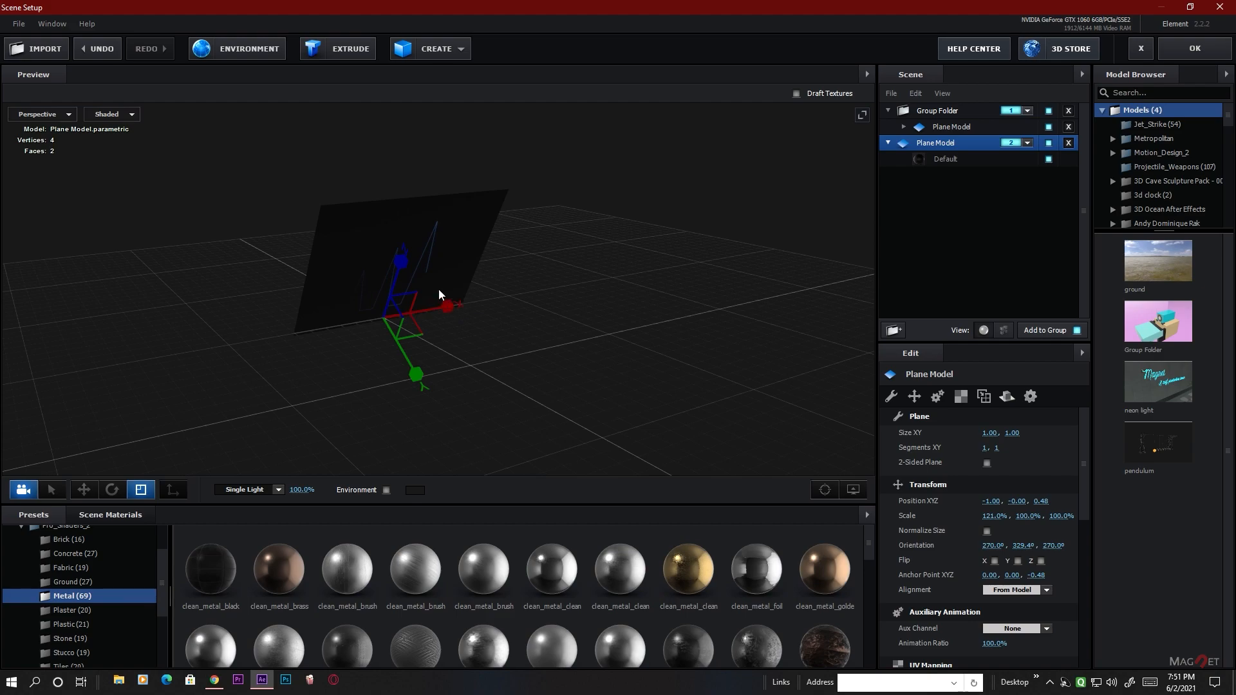
drag(407, 266, 413, 237)
drag(627, 386, 548, 395)
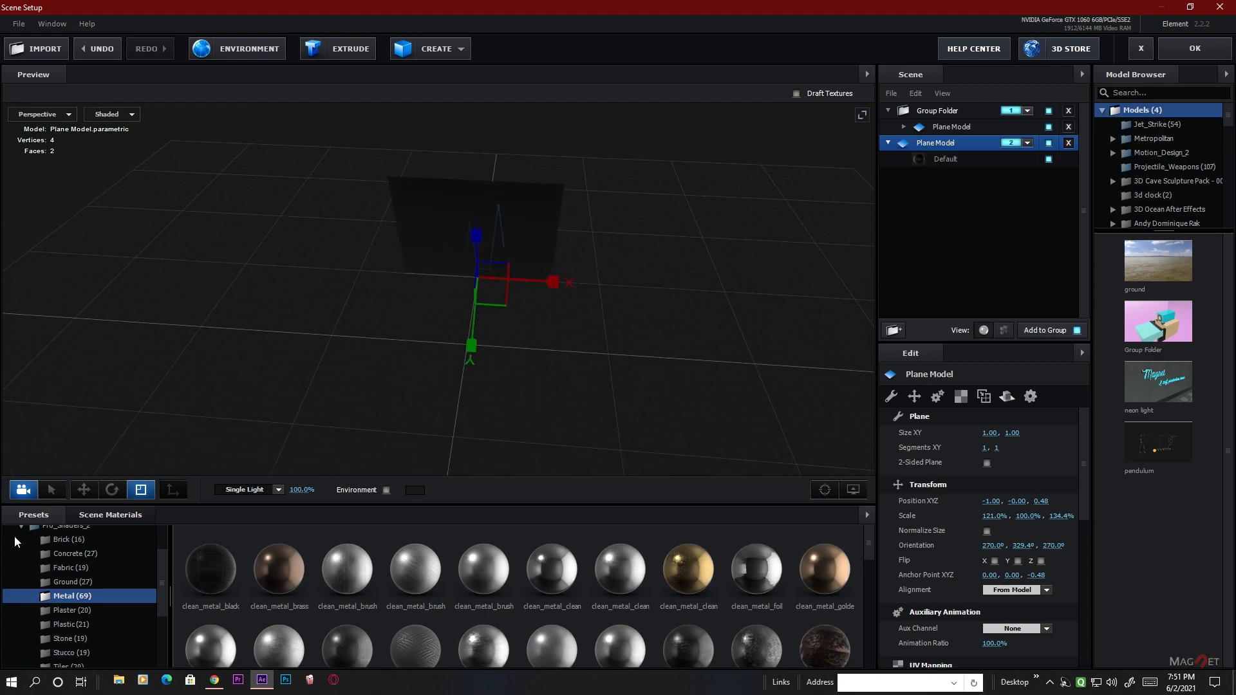
Duplicate the tilted plane and place the second one beside it along the Z axis at 1.68
click(89, 487)
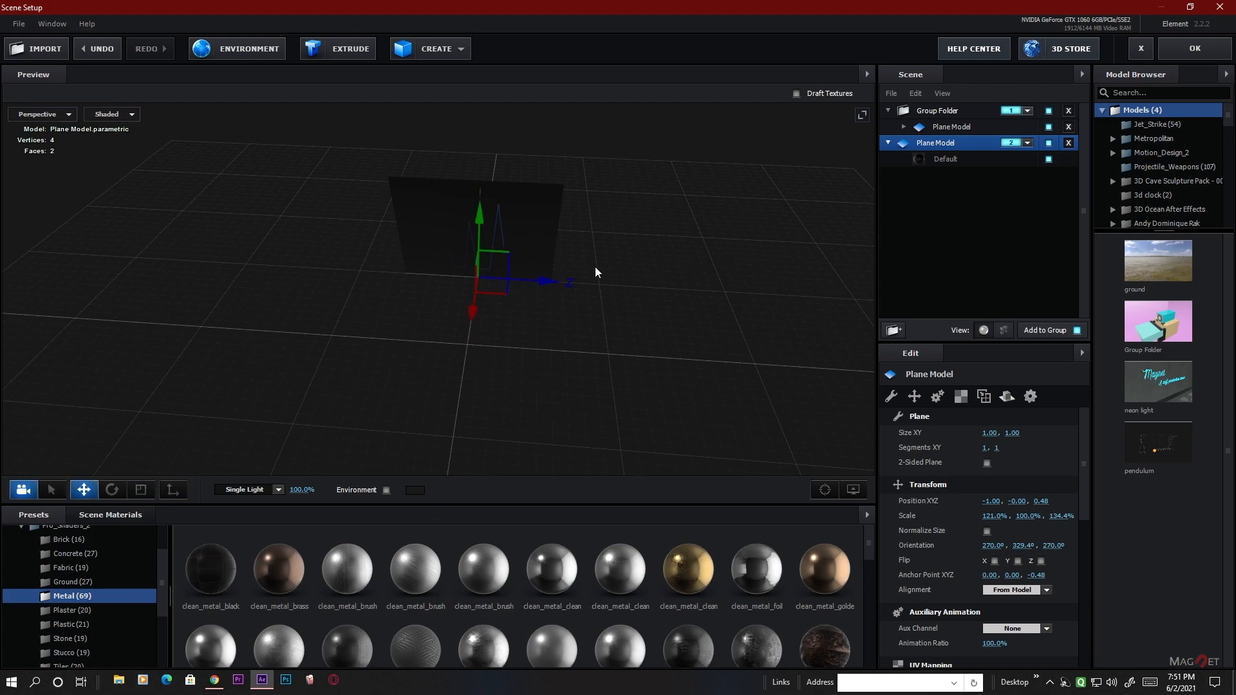
drag(547, 281, 684, 334)
scroll(612, 282, up, 5)
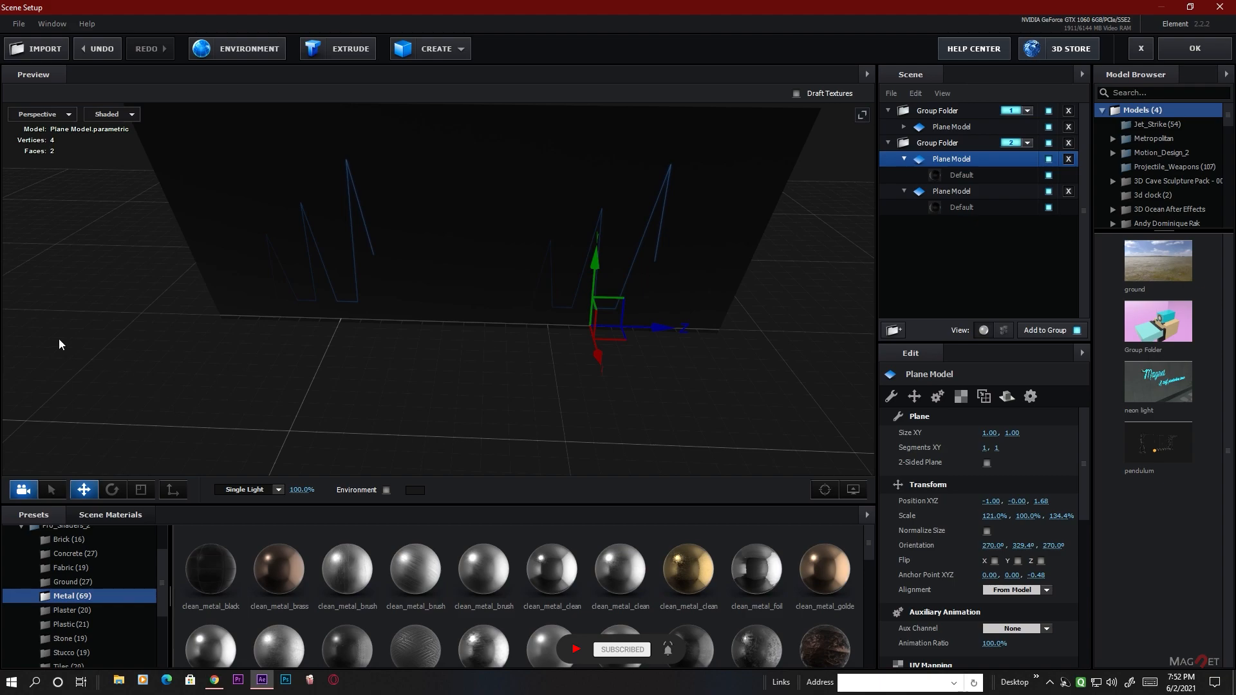
Turn the duplicated plane around its Y axis and tilt it to line up with the neighbouring plane
click(111, 490)
drag(551, 342, 935, 376)
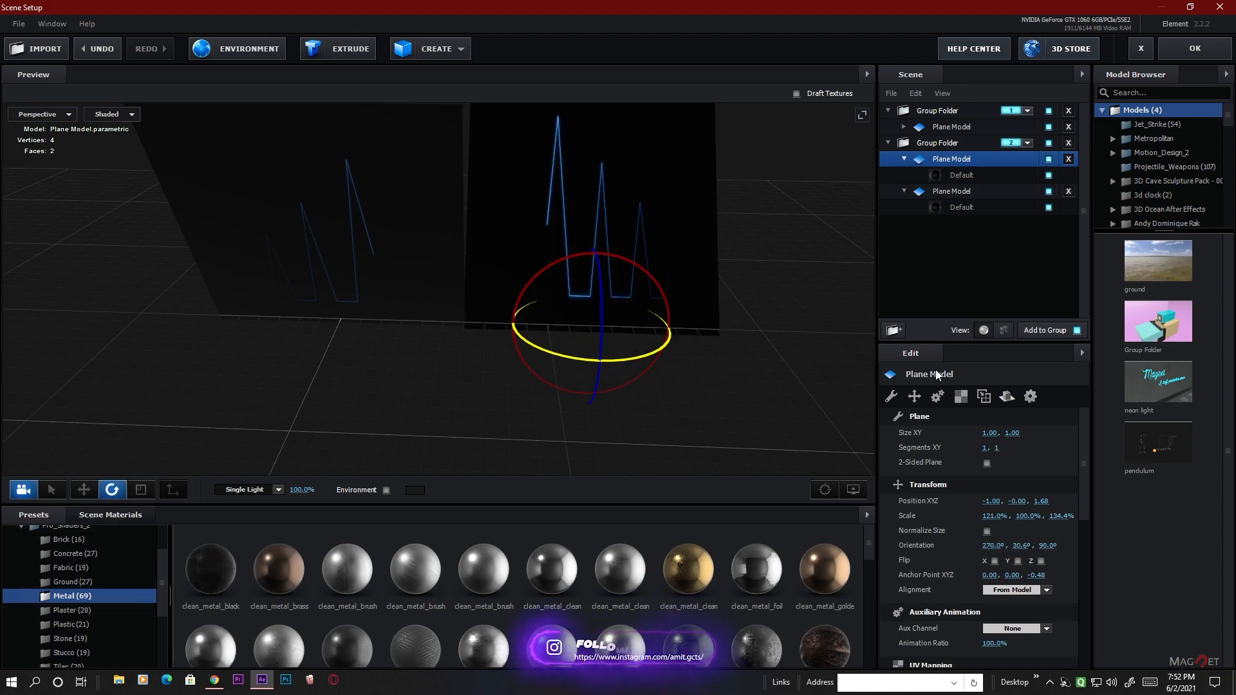
mouse_move(693, 369)
mouse_down()
mouse_move(704, 344)
mouse_move(676, 361)
mouse_up()
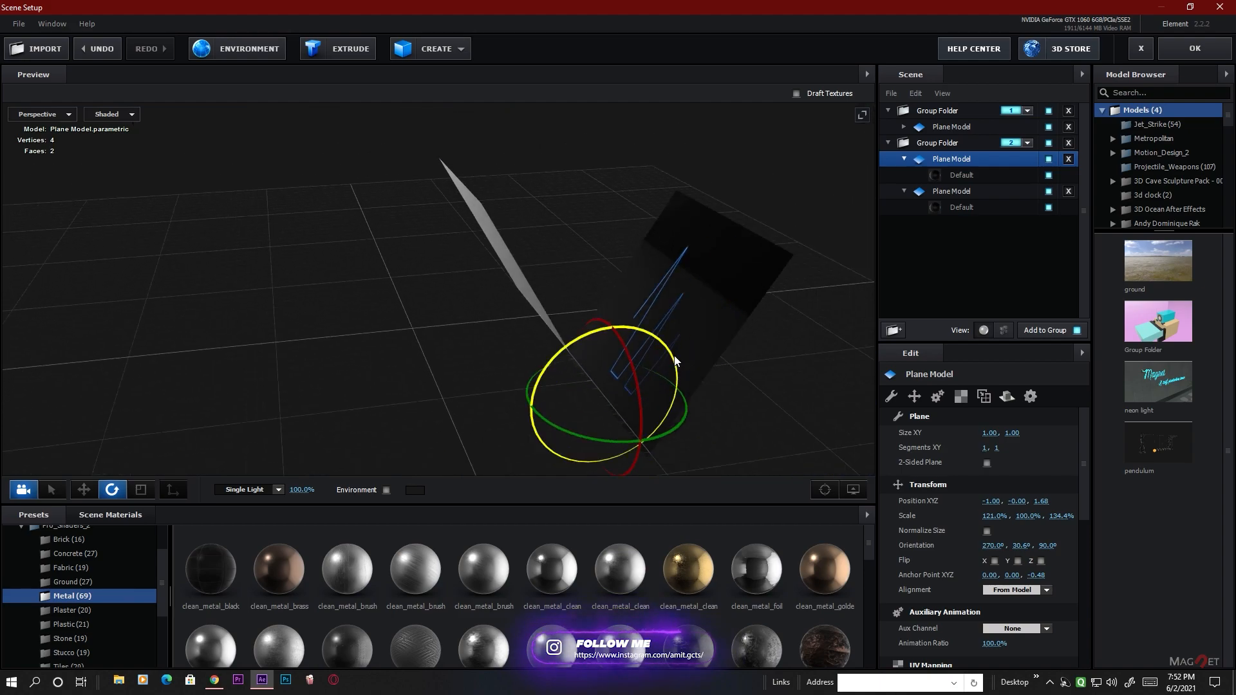
scroll(675, 356, down, 3)
drag(543, 303, 462, 337)
drag(333, 358, 387, 351)
drag(506, 353, 531, 353)
Mirror the second group folder across the X axis with Group Symmetry
click(925, 144)
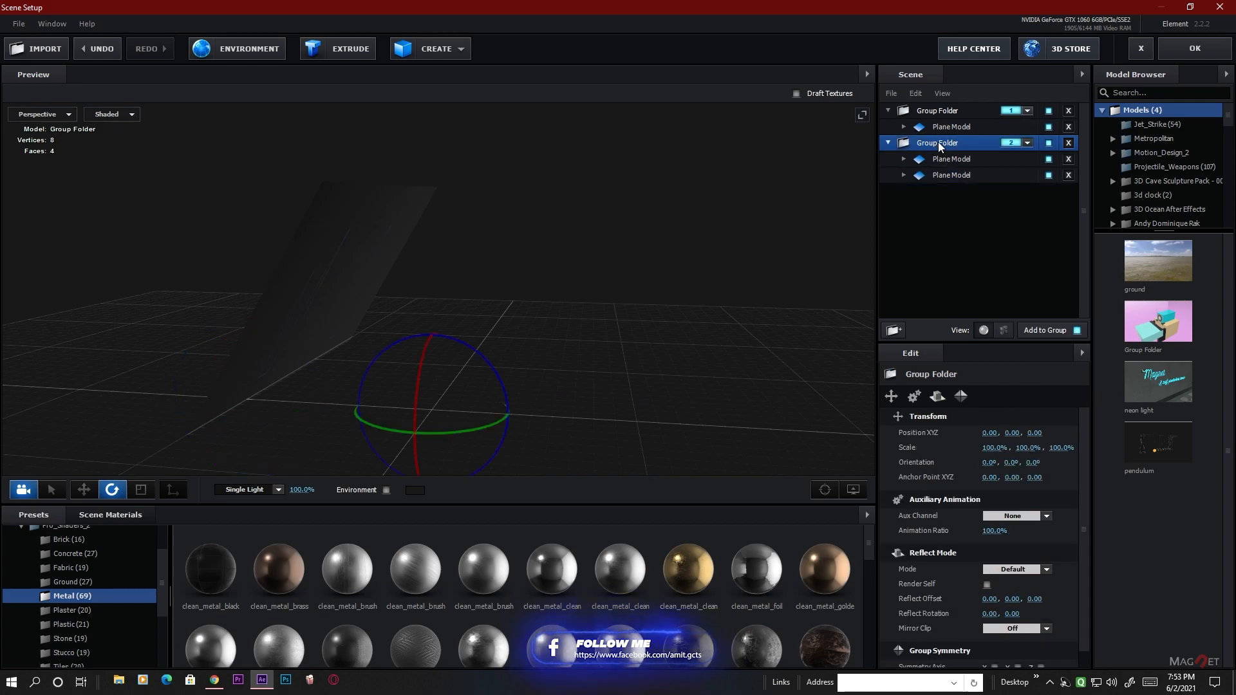
click(961, 397)
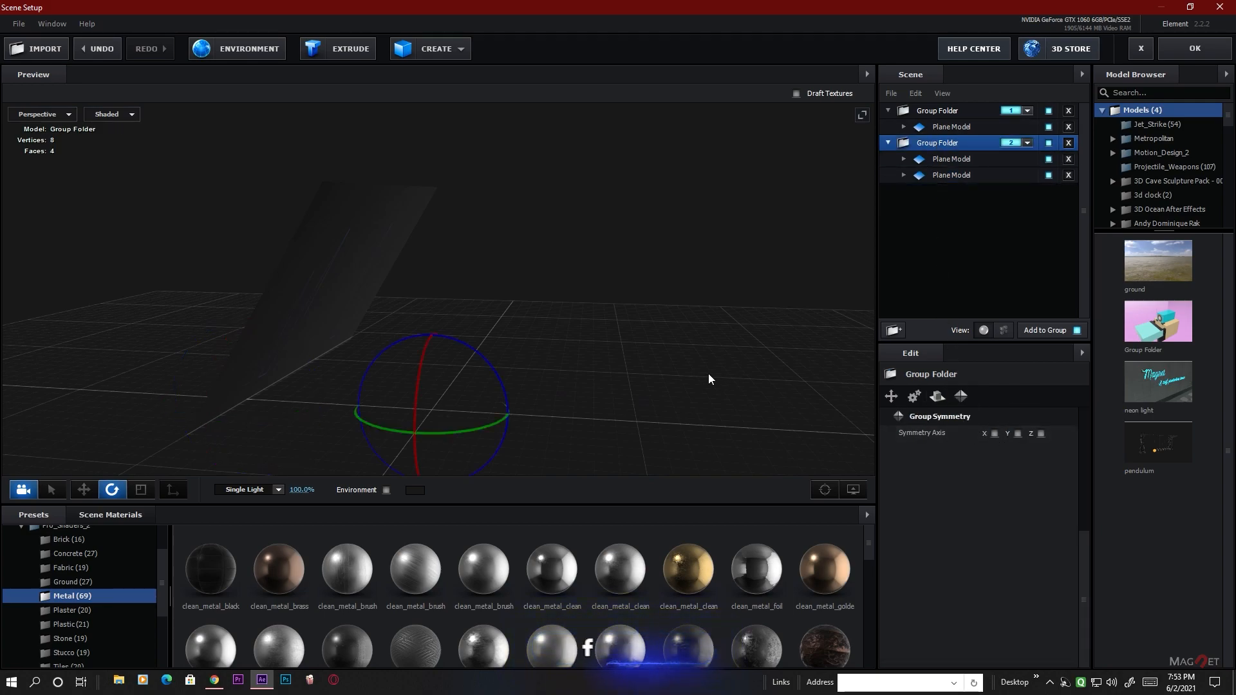
drag(449, 307, 654, 388)
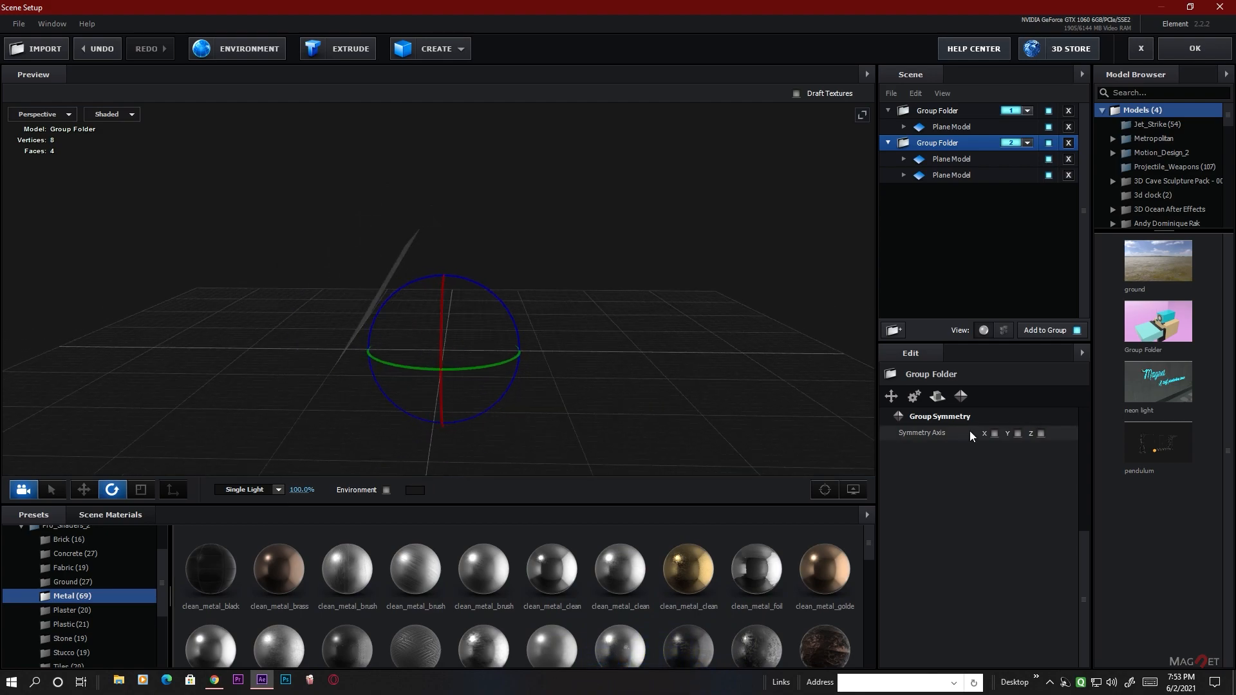
click(993, 433)
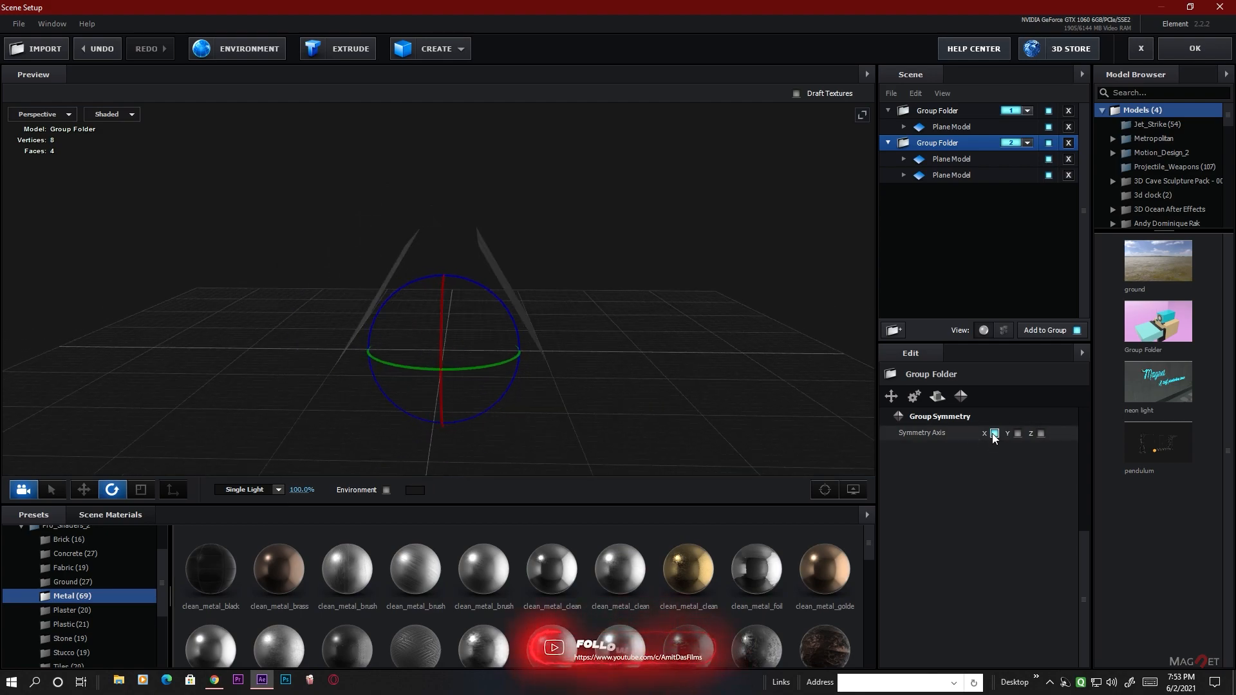
drag(526, 372, 673, 376)
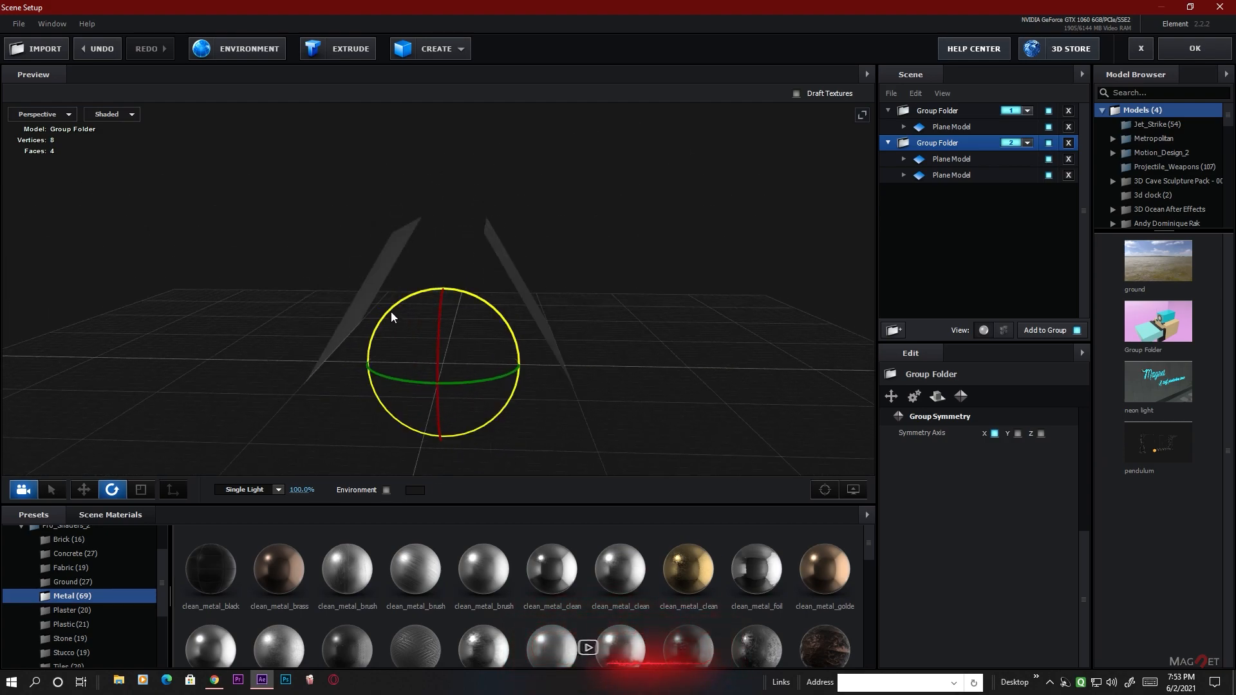
key(ctrl+z)
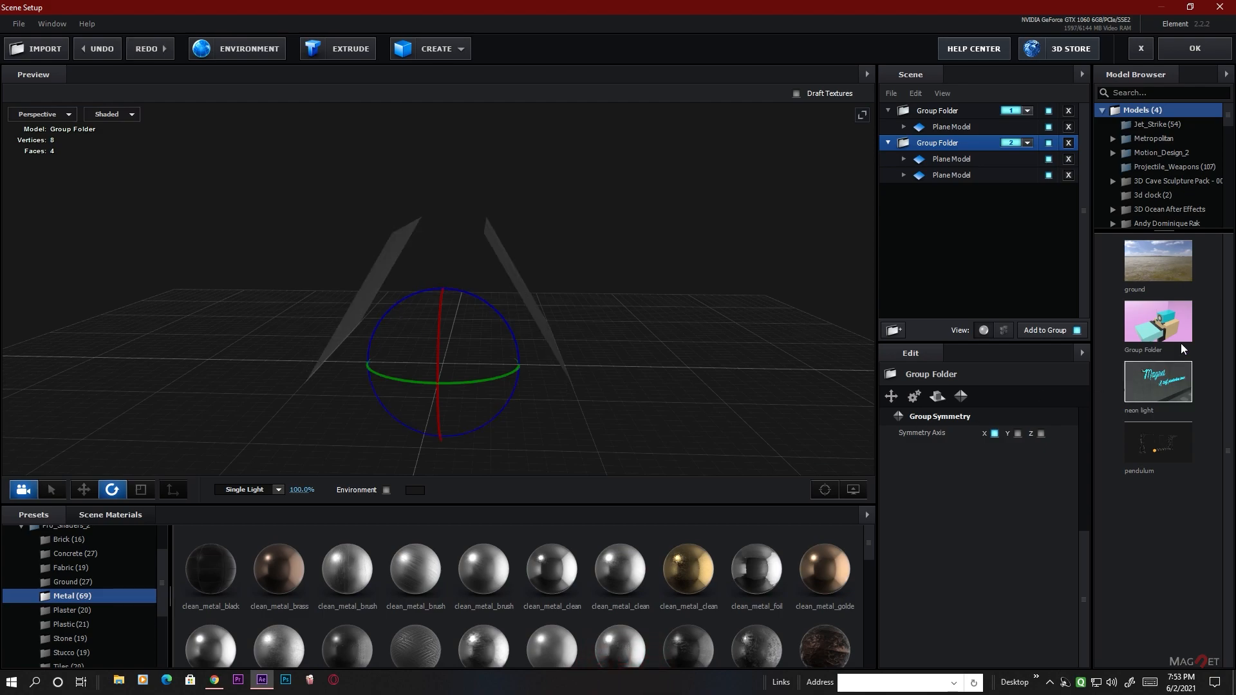
Rotate both planes of the second group further inward about the Z axis
click(948, 158)
shift+click(948, 175)
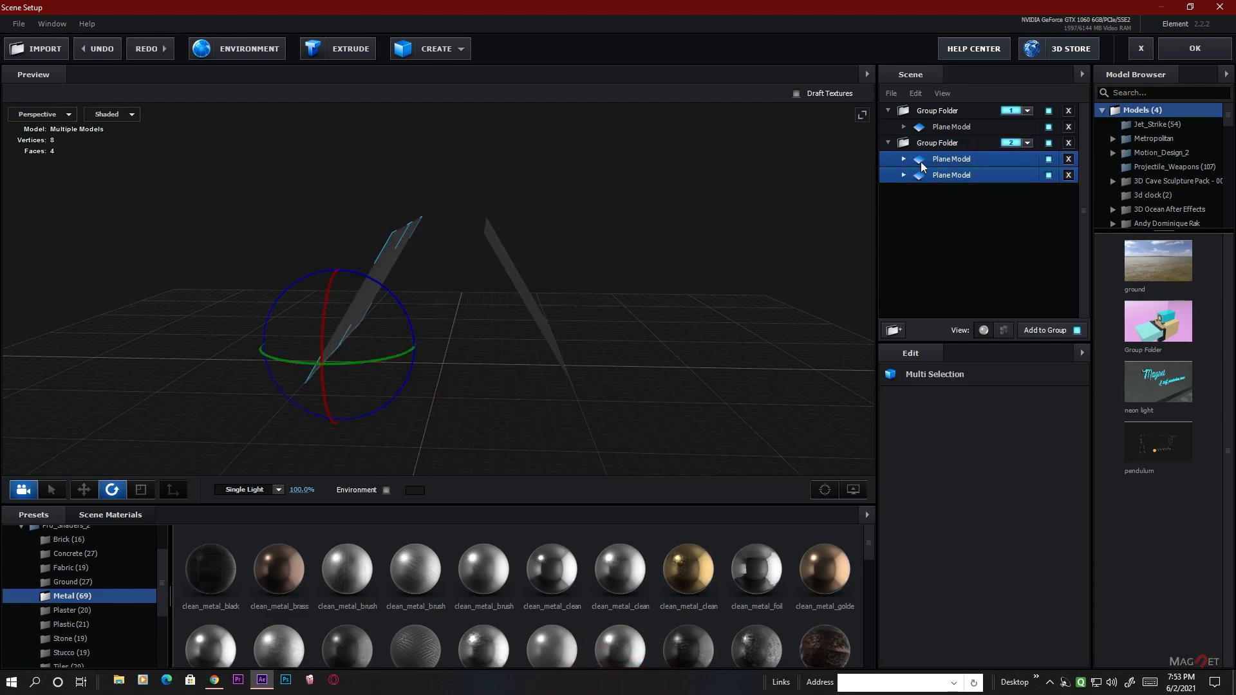
mouse_move(283, 292)
mouse_down()
mouse_move(302, 288)
mouse_move(294, 300)
mouse_up()
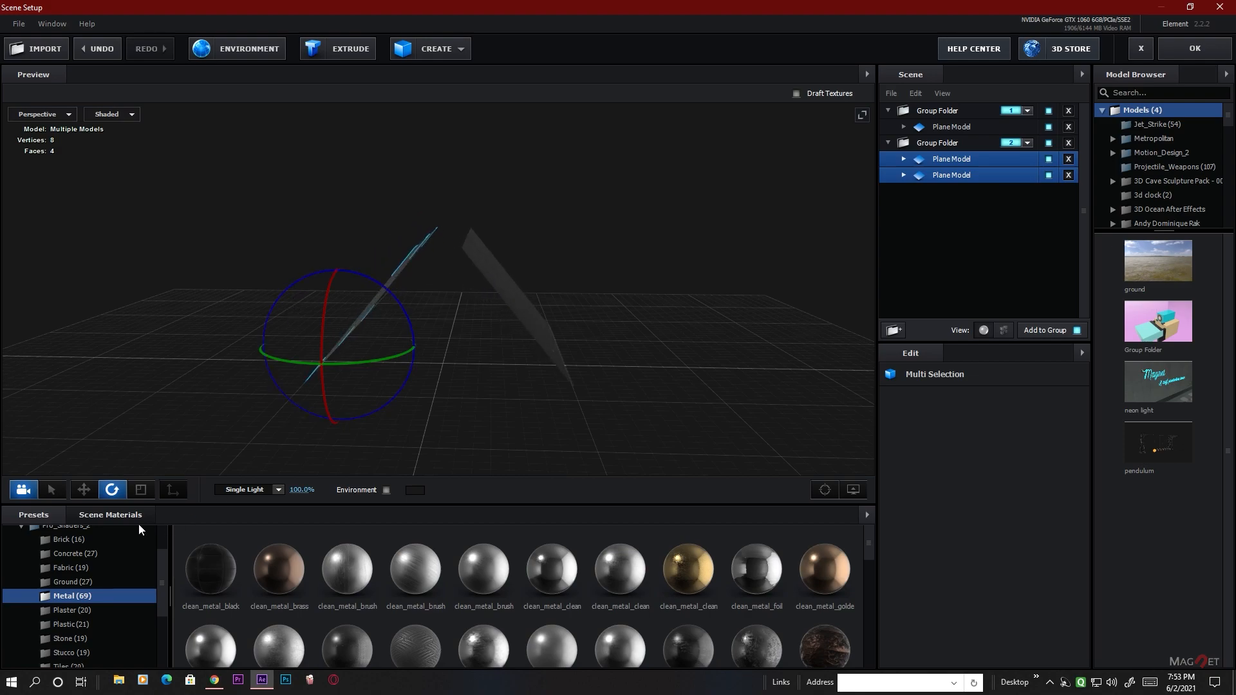
Stretch the whole second group upward by scaling it along the Y axis
click(141, 489)
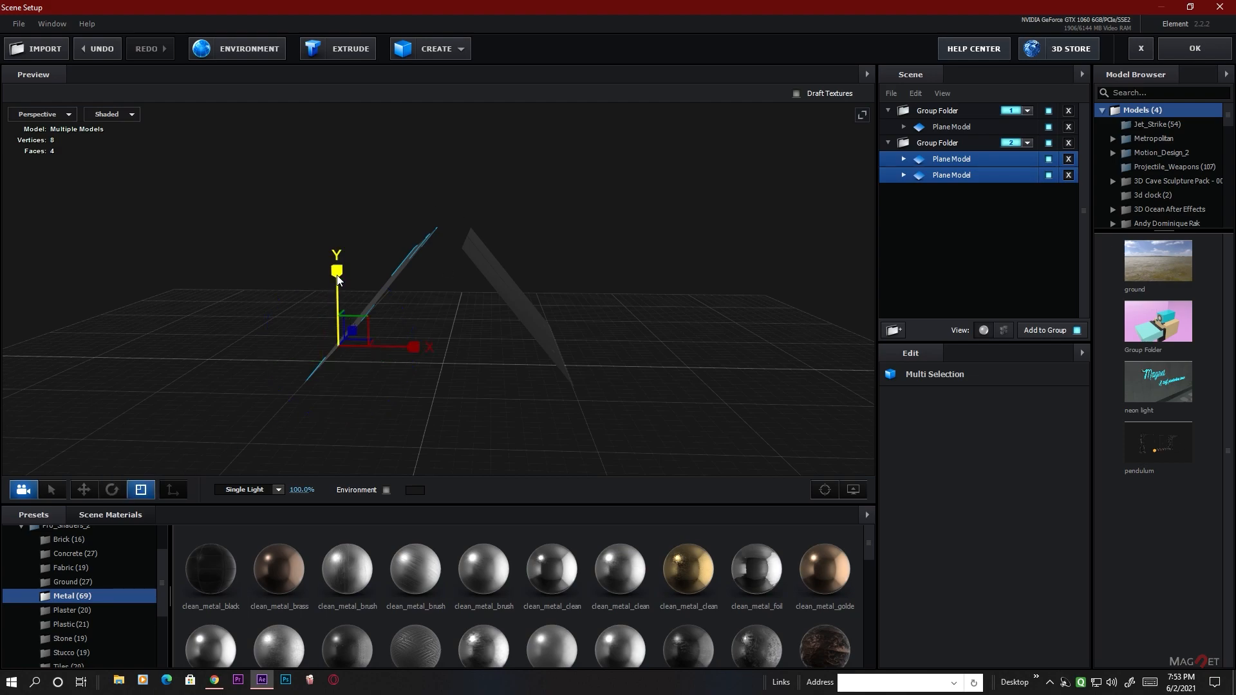
click(933, 143)
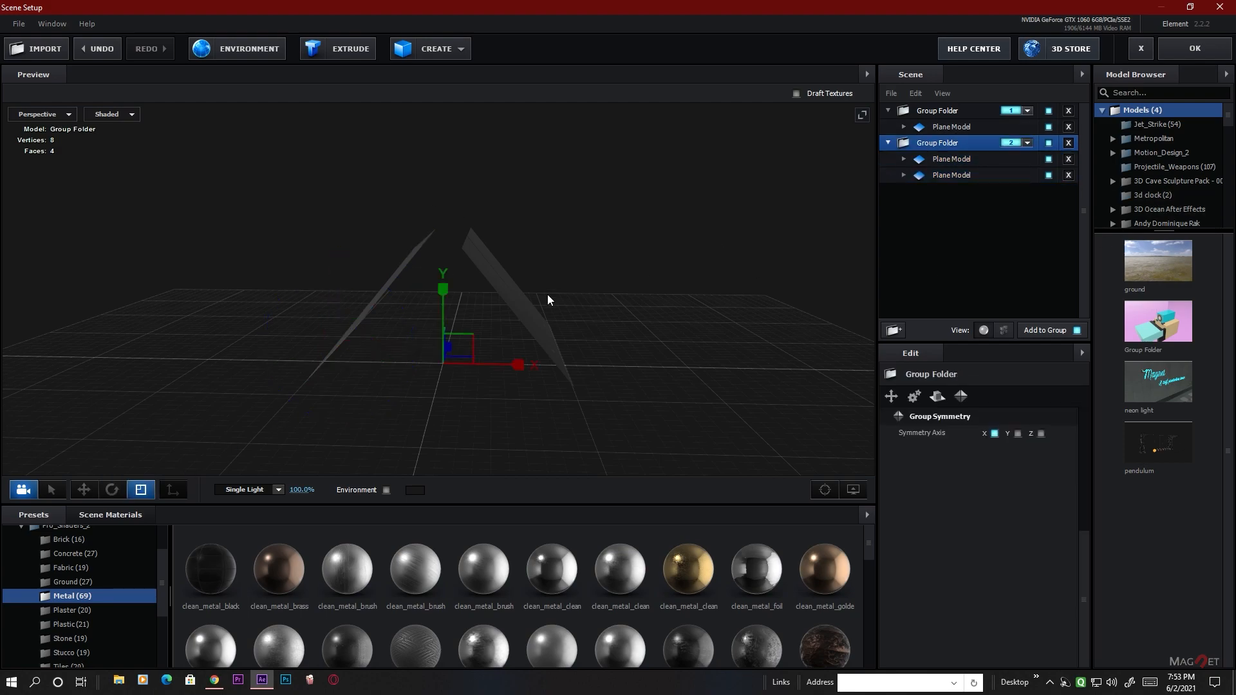
drag(443, 291, 444, 288)
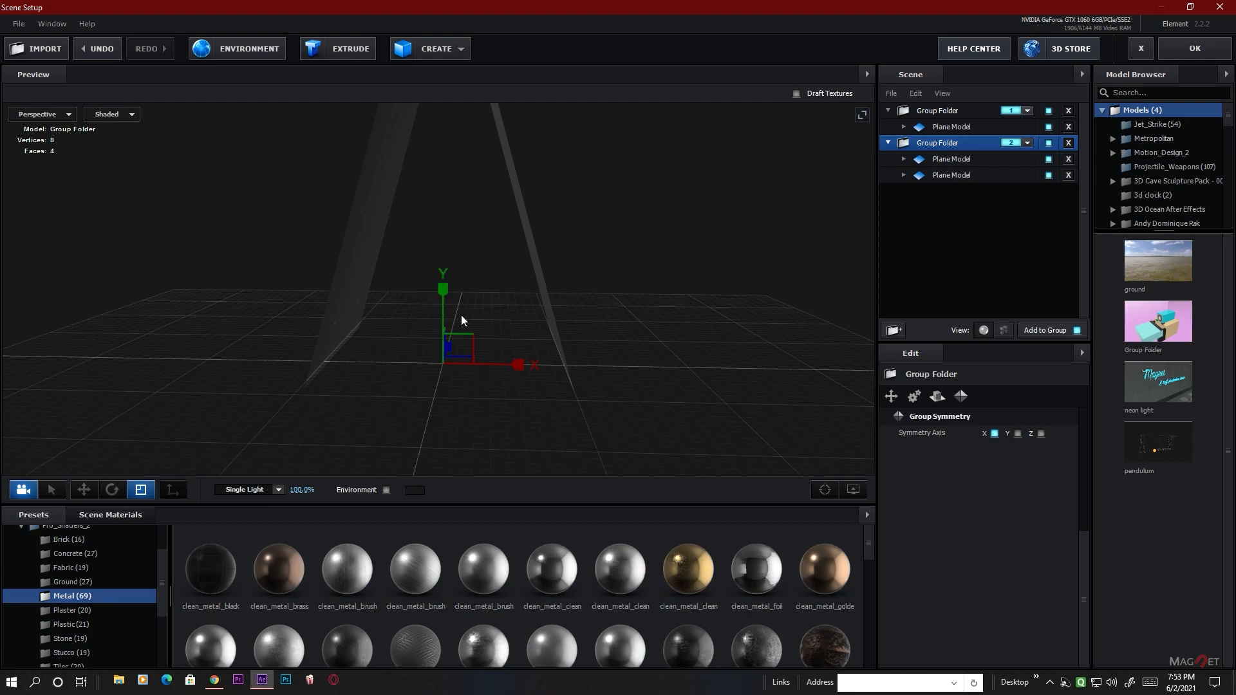
Undo the last group stretch and scale both planes of the second group along Z to about 164% so they reach the apex
key(ctrl+z)
click(988, 162)
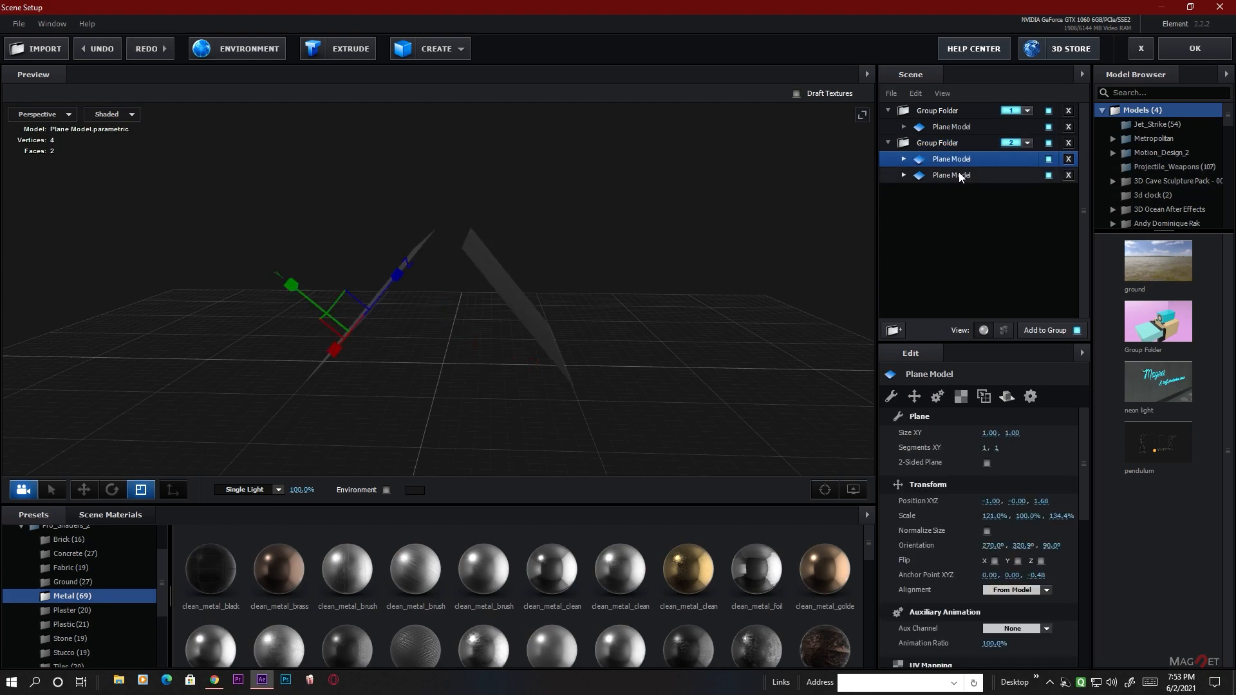
drag(403, 278, 471, 283)
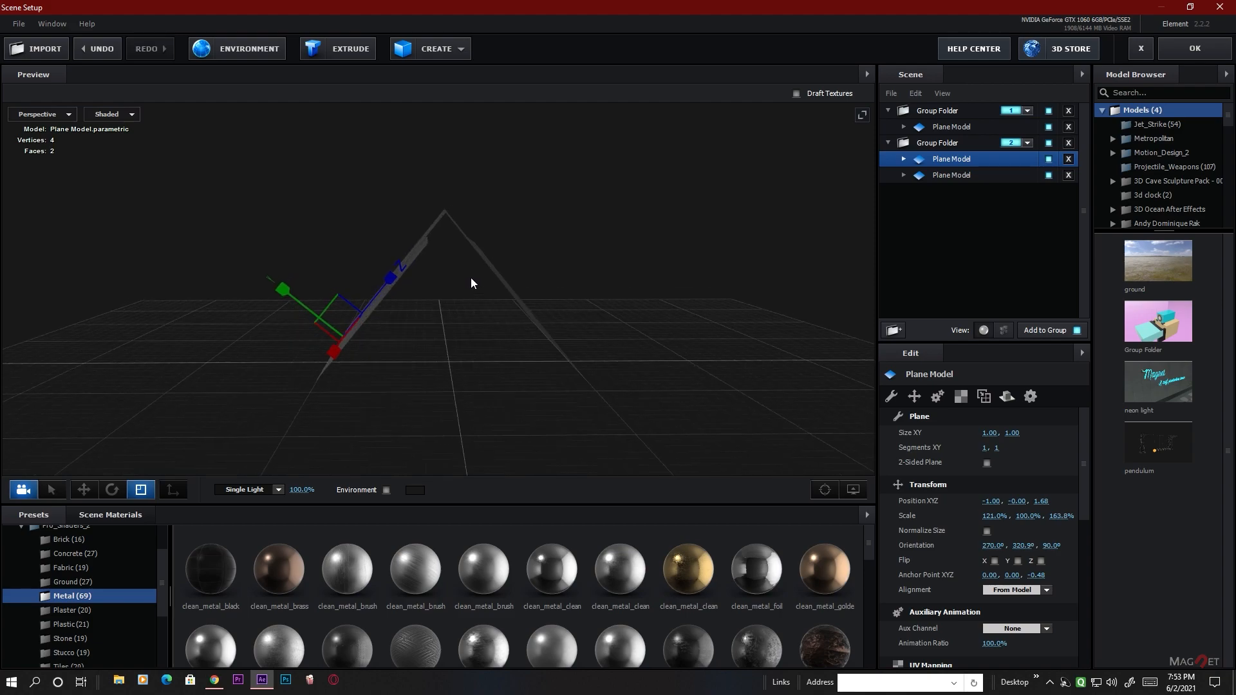
click(944, 177)
drag(377, 308, 393, 289)
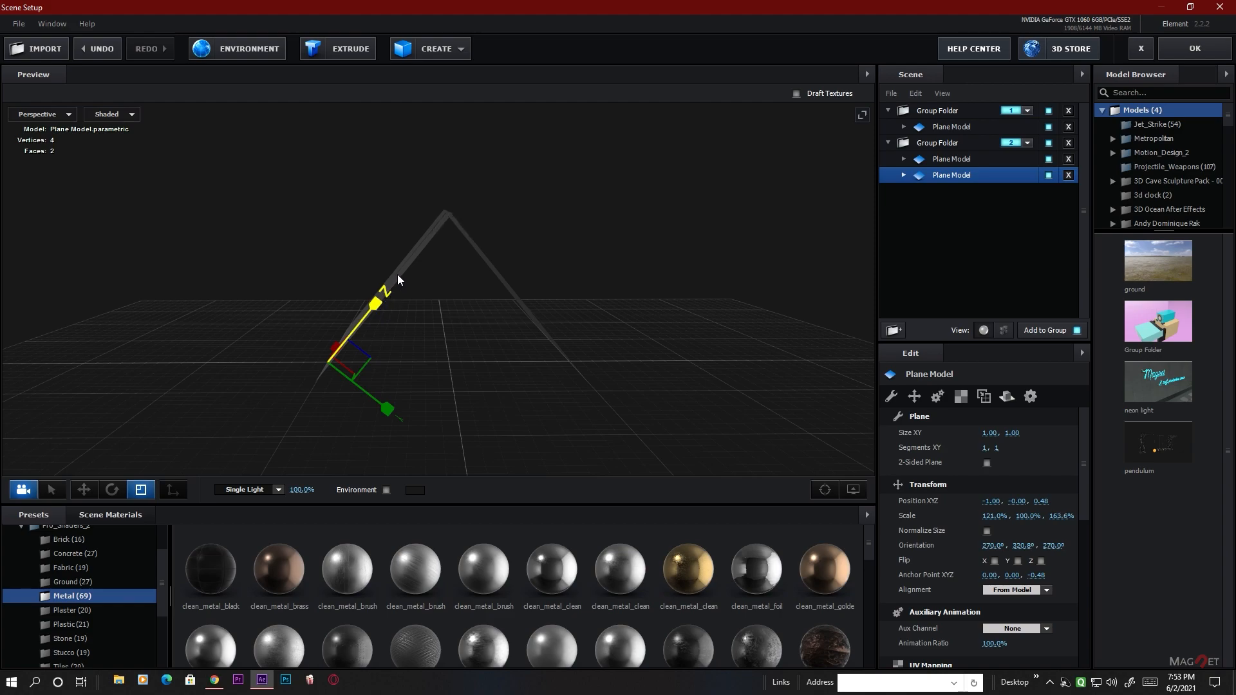
drag(551, 380, 435, 339)
drag(494, 465, 453, 389)
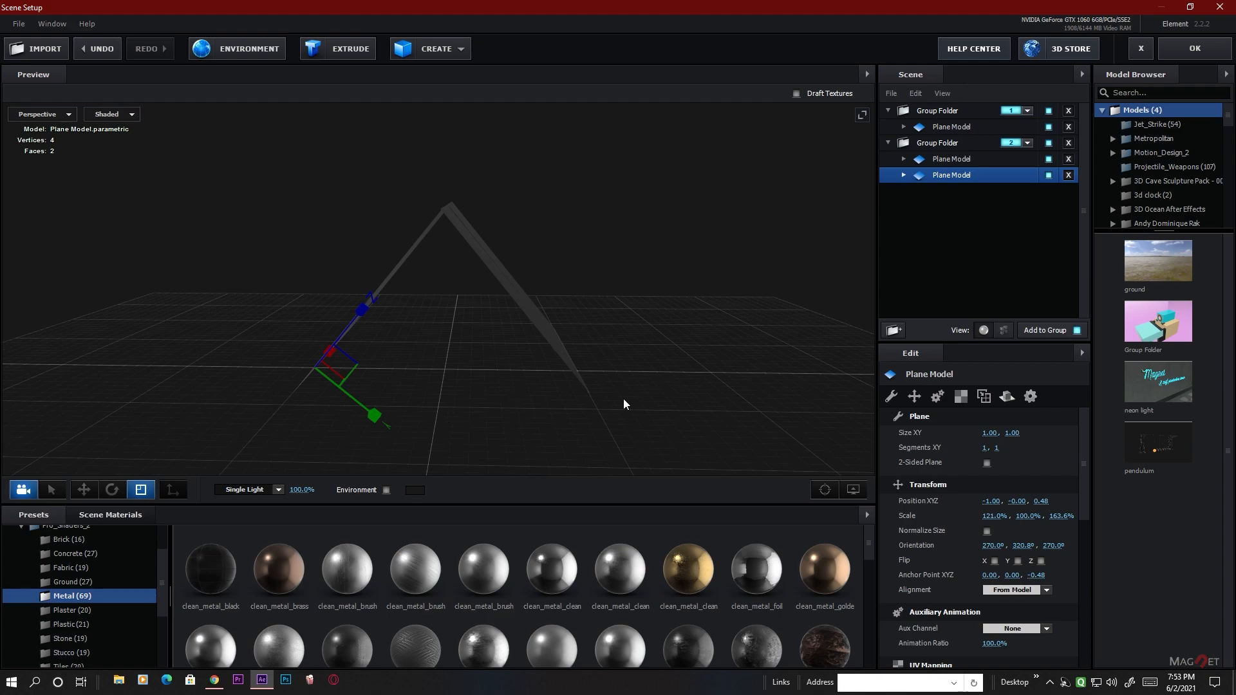
Collapse the second group folder, check the ground plane's group and accept the scene setup
click(943, 142)
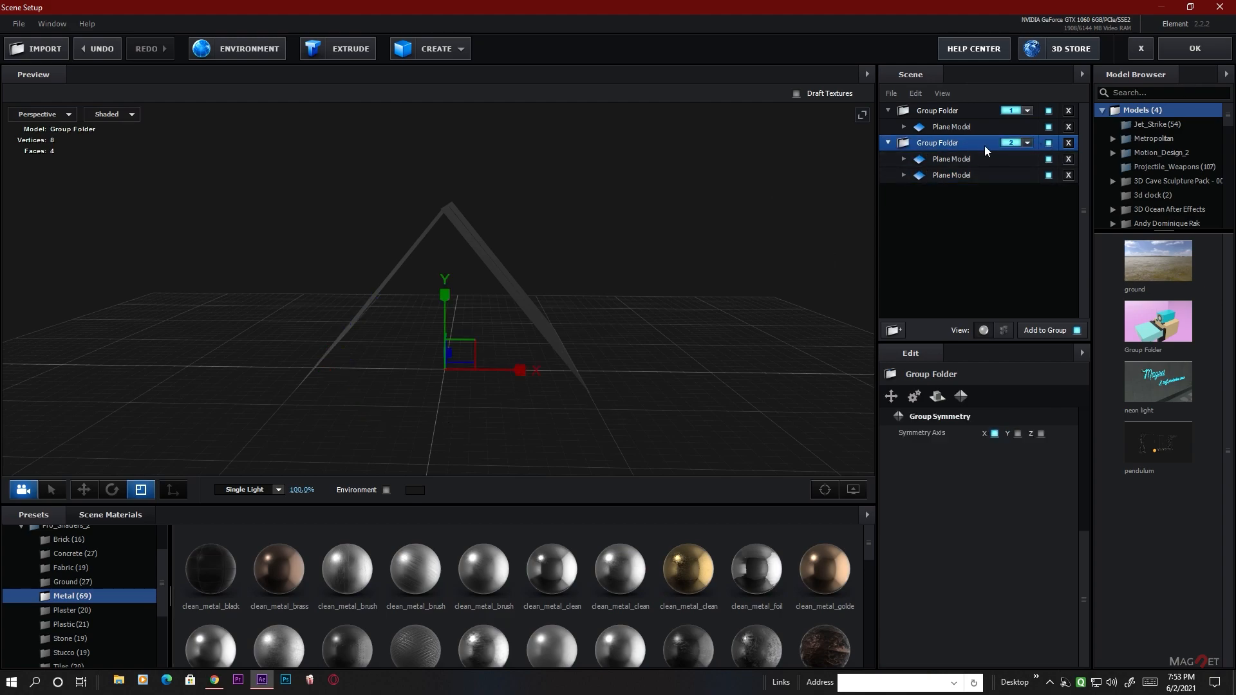
click(887, 142)
click(959, 110)
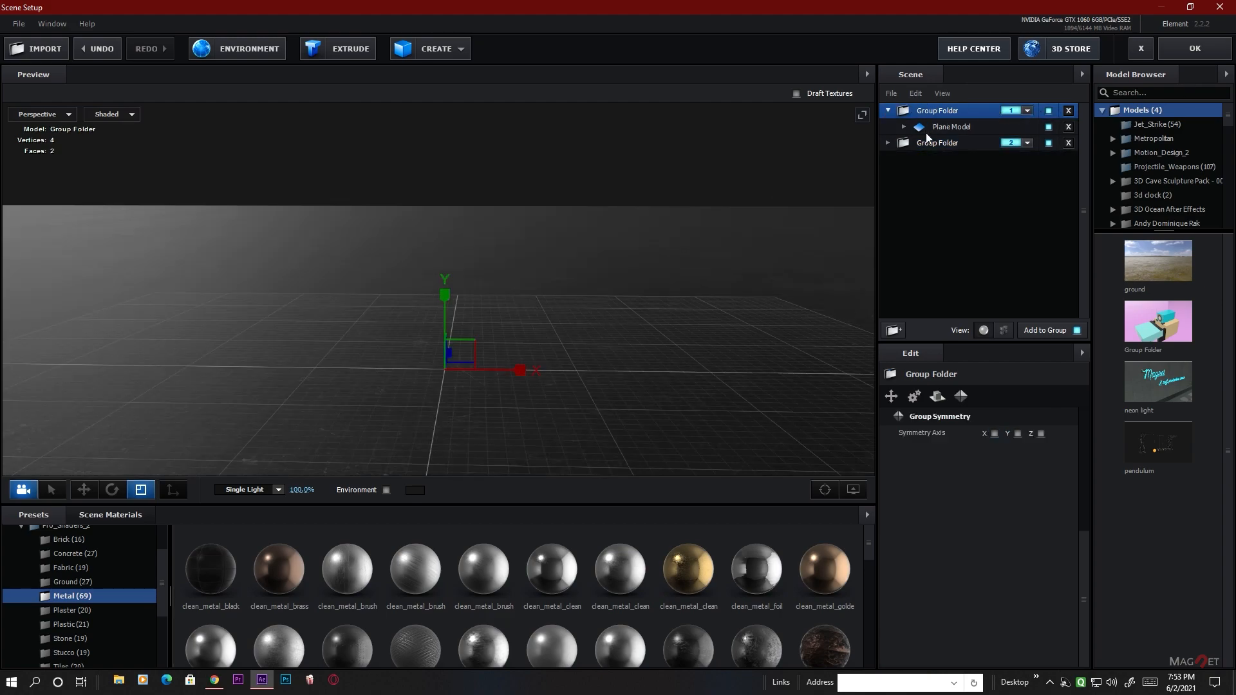
drag(568, 345, 522, 415)
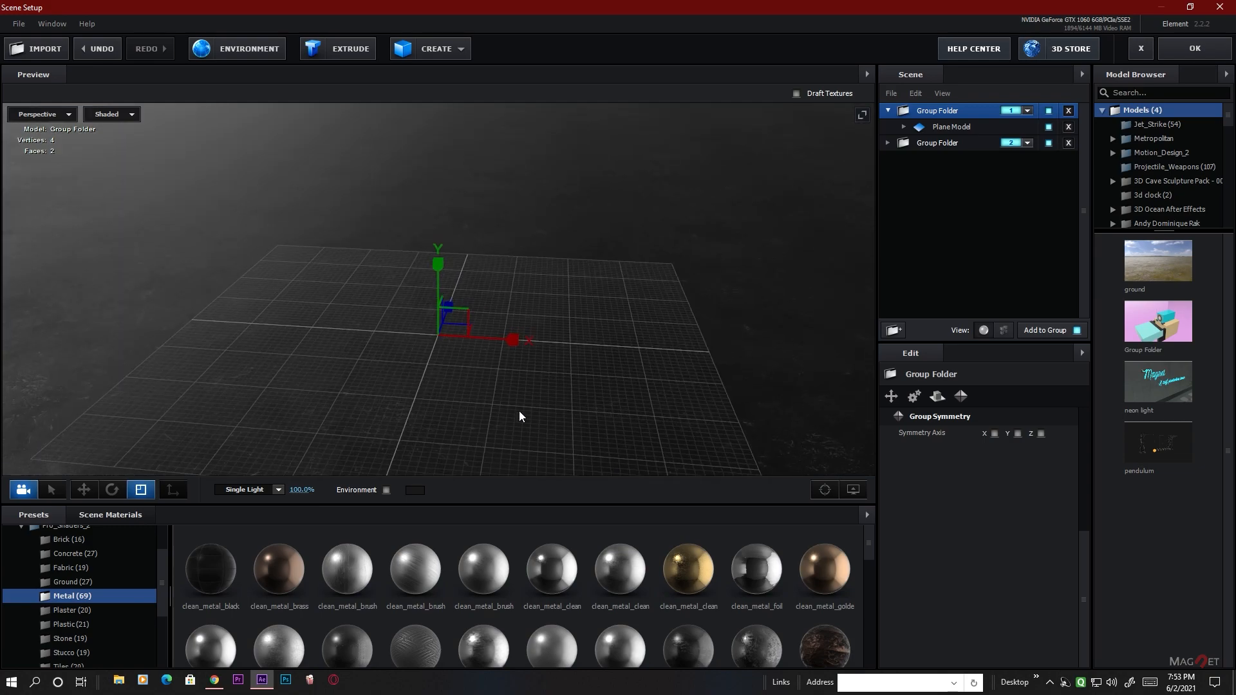
click(1197, 49)
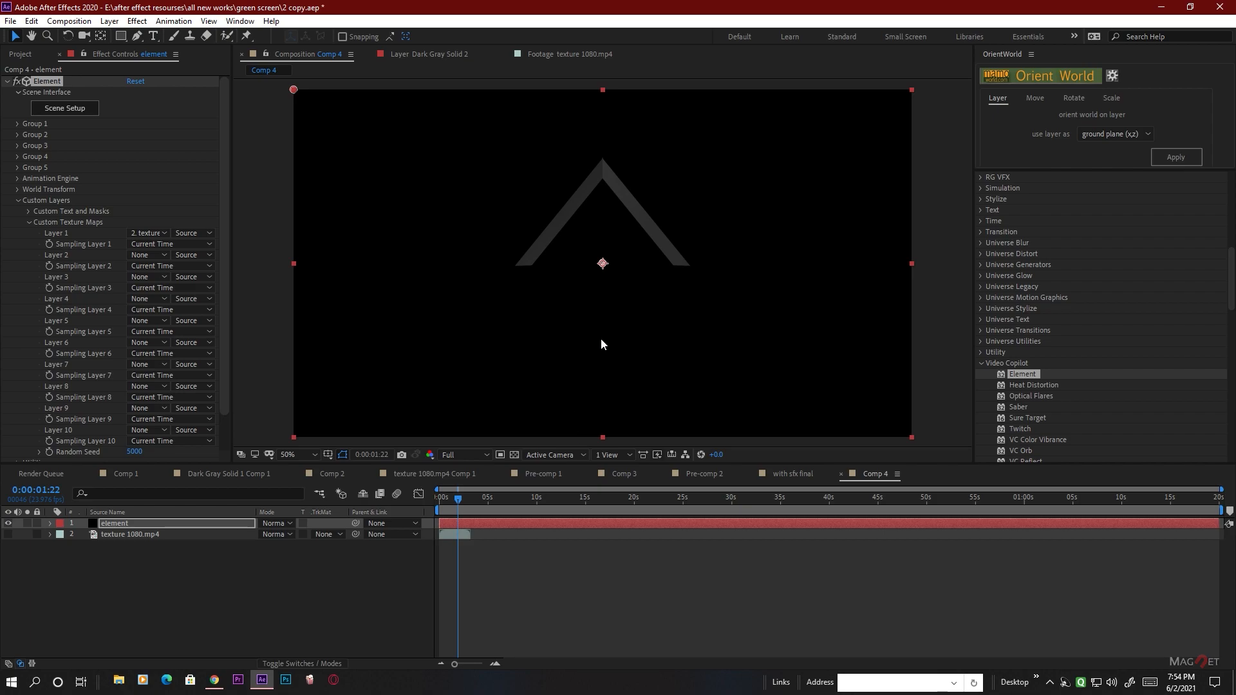
Add a two-node camera with the 24mm preset to the composition and activate the camera tool
click(109, 20)
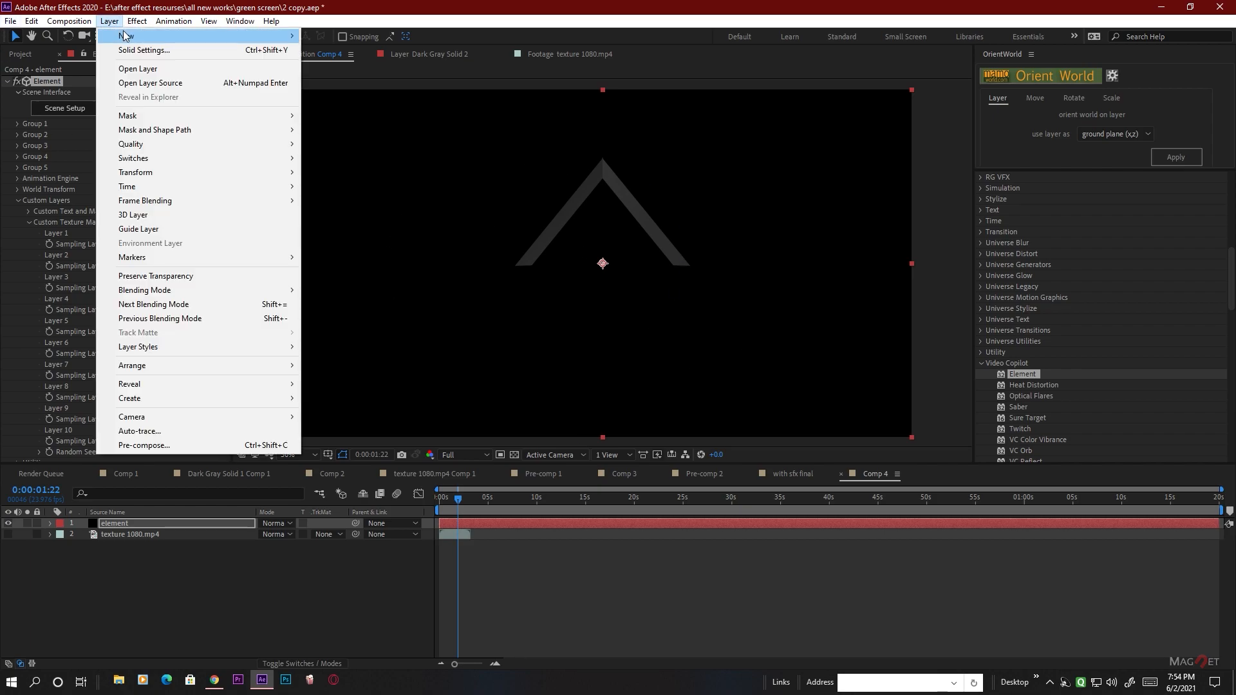
mouse_move(128, 39)
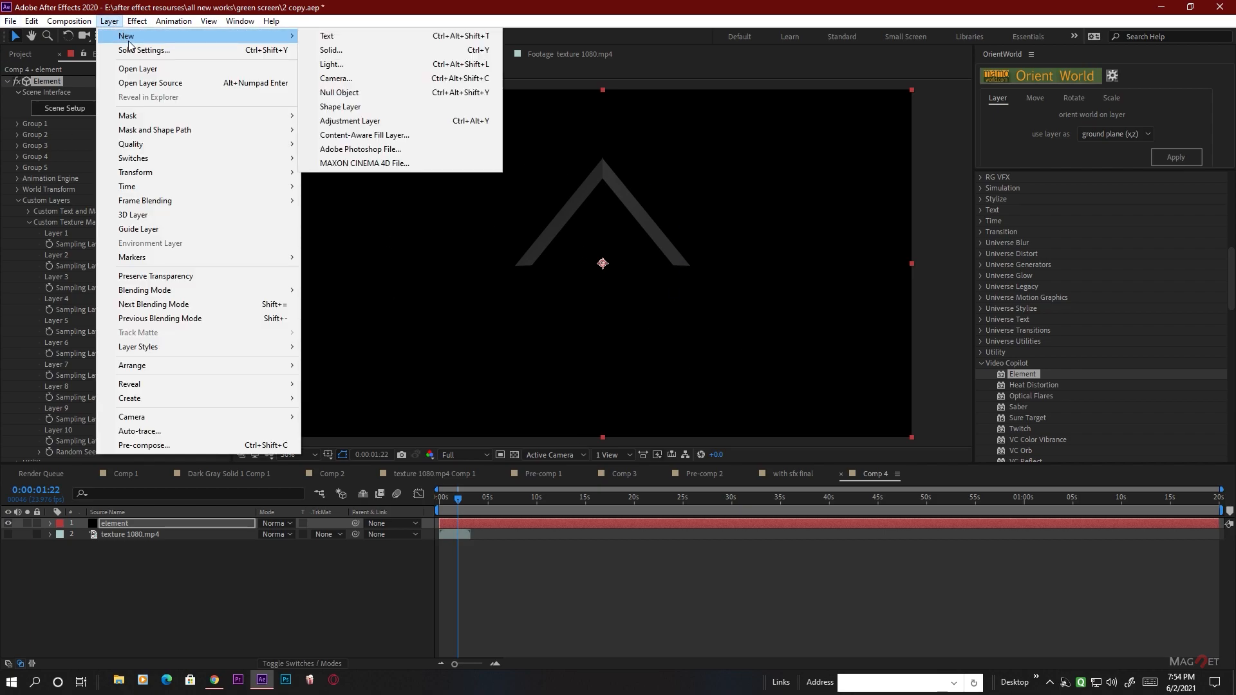
click(364, 77)
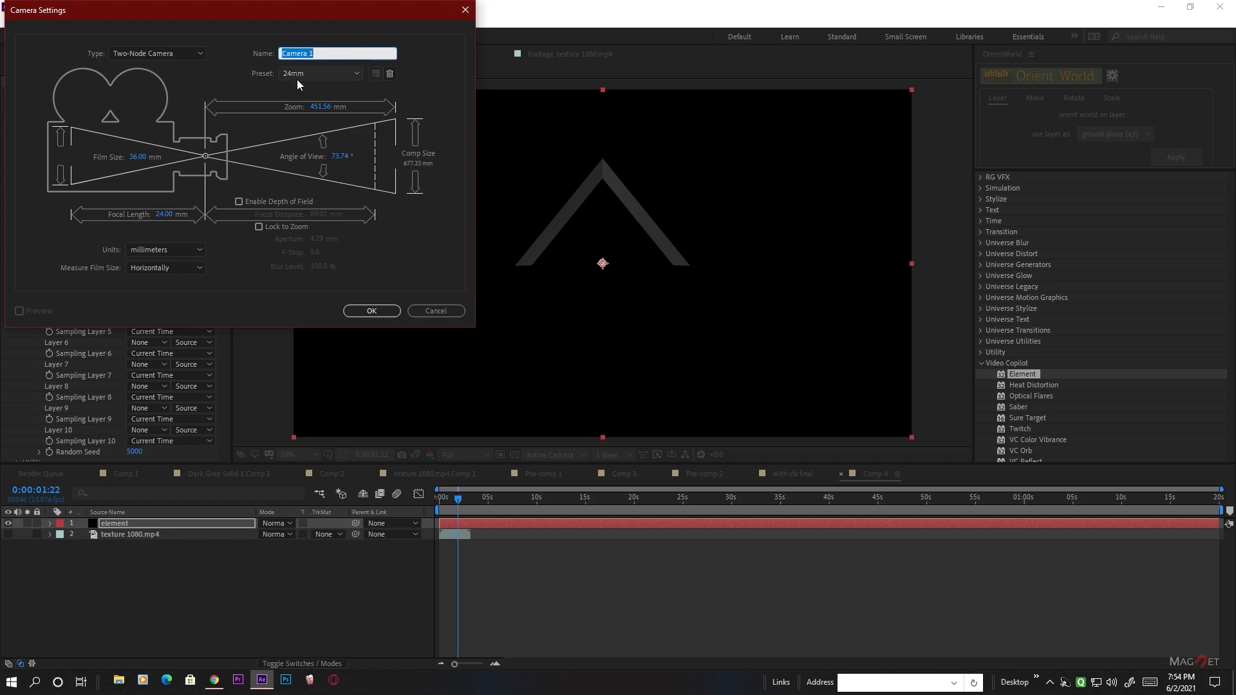
click(371, 311)
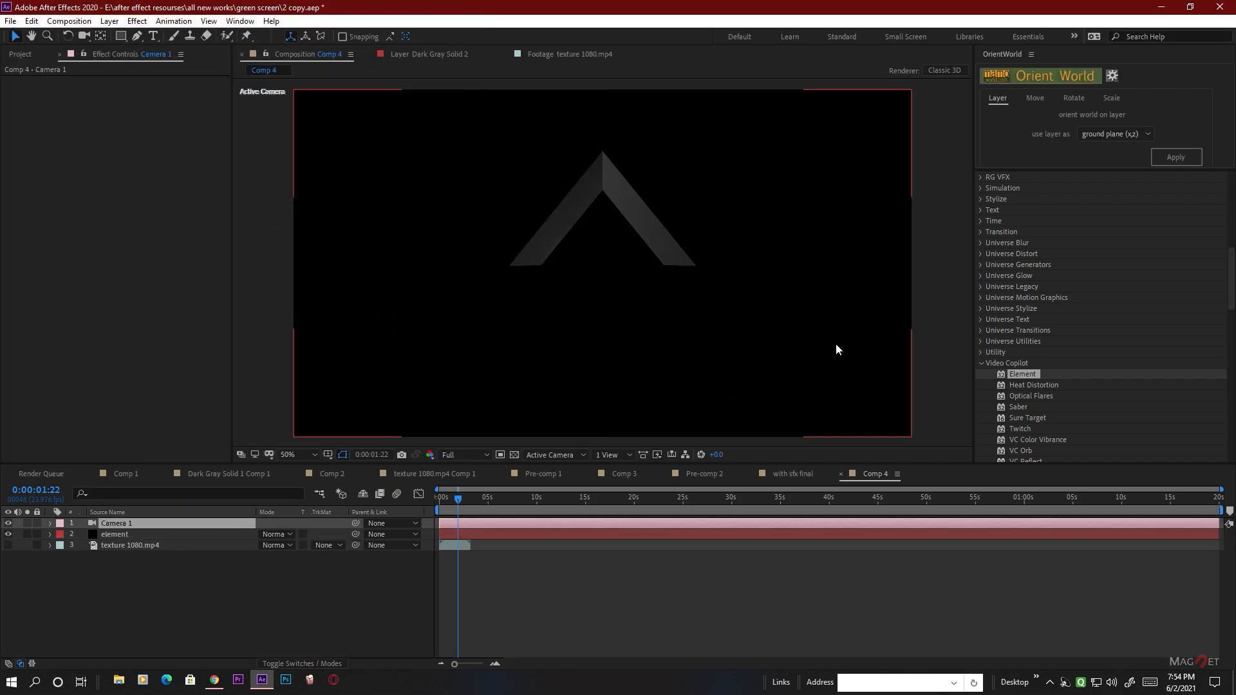
click(83, 39)
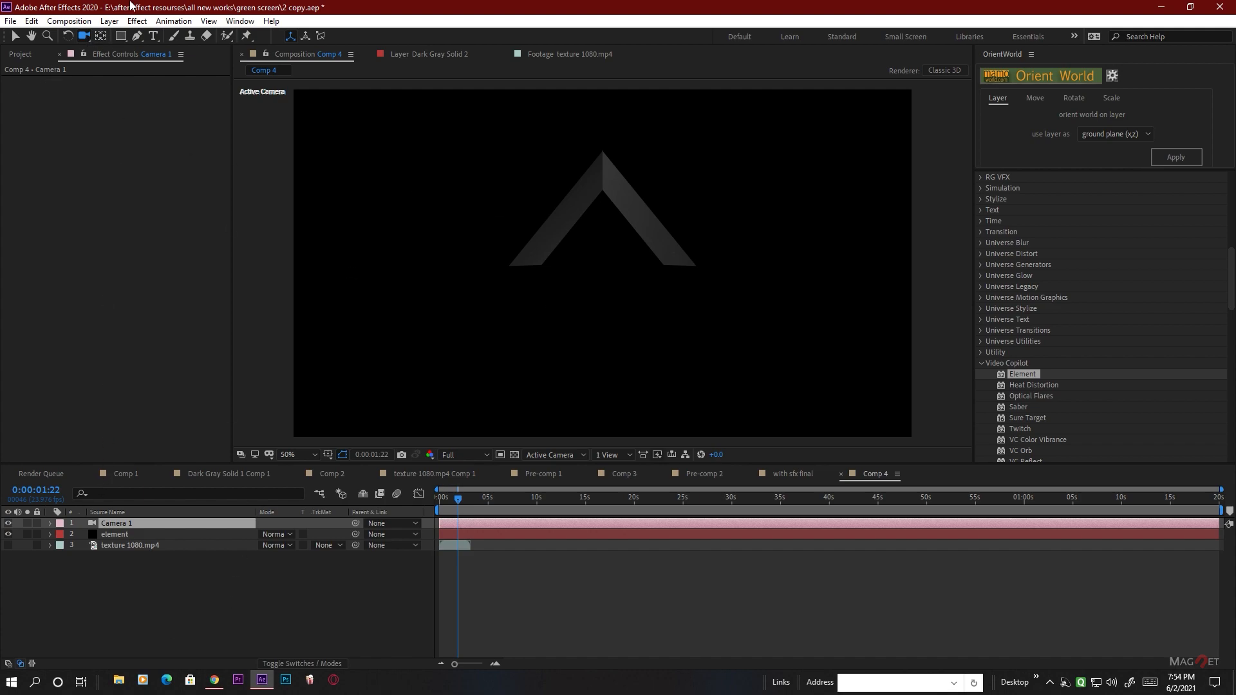
Add a null object to the composition and make it a 3D layer
click(109, 20)
mouse_move(128, 36)
click(362, 95)
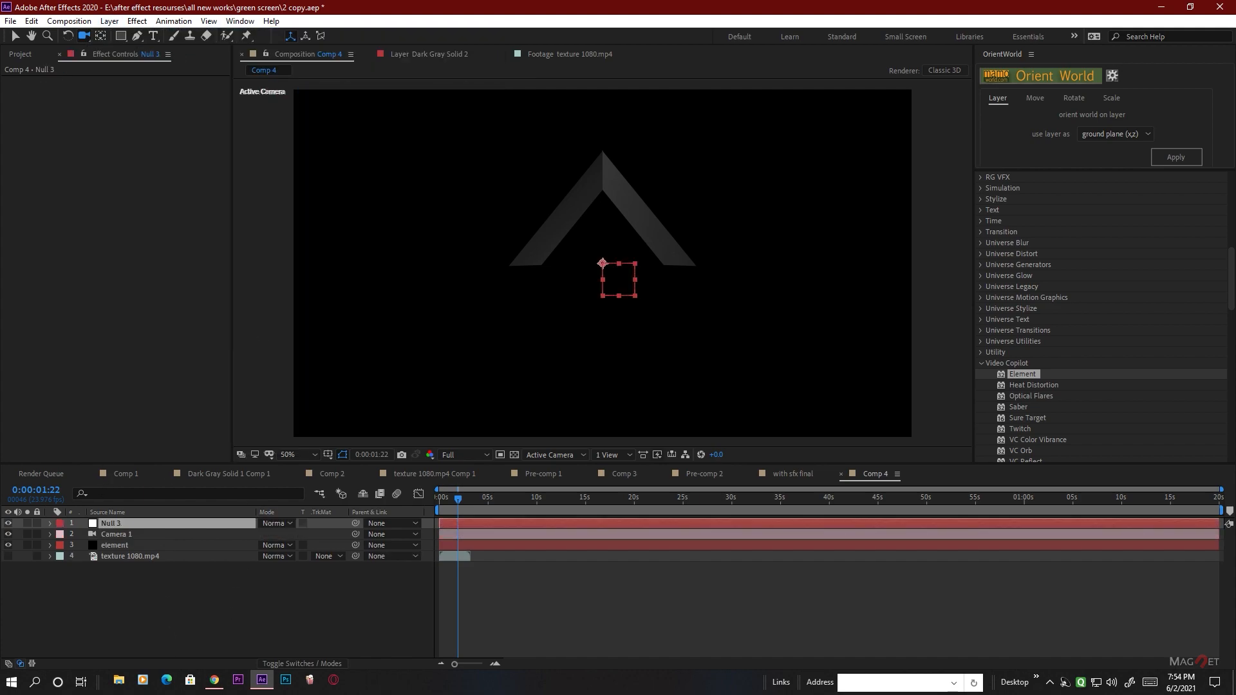
click(296, 661)
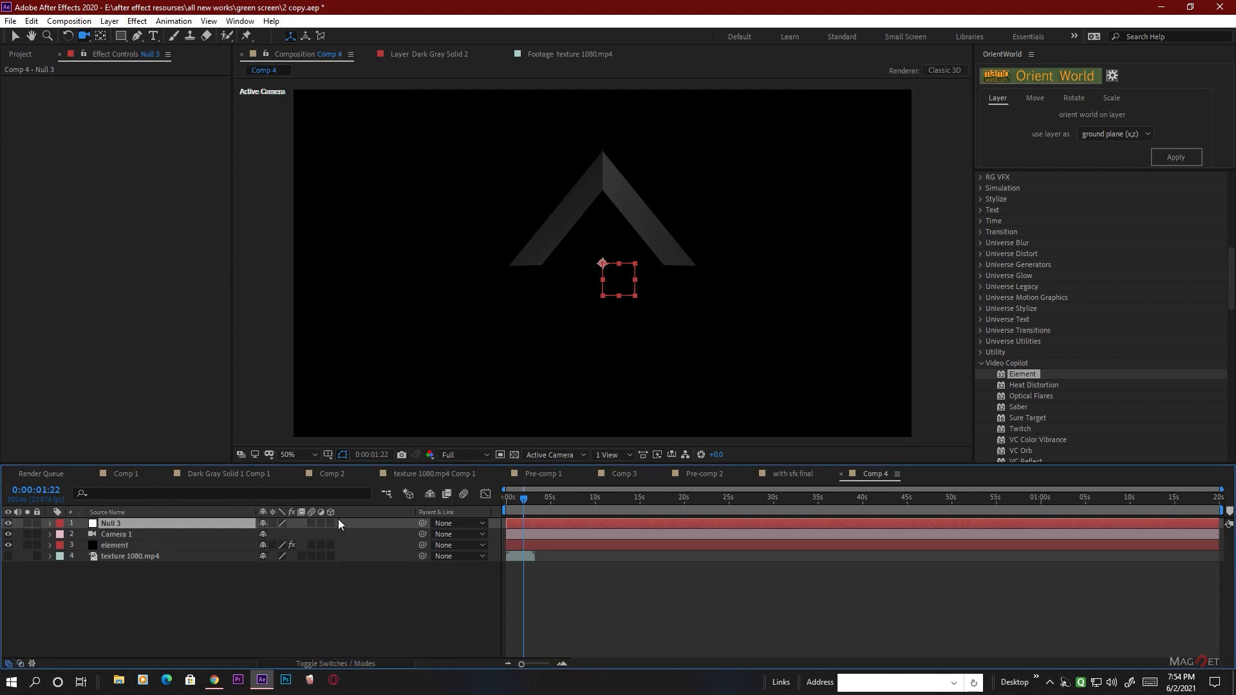
click(337, 663)
click(338, 664)
click(331, 523)
Parent Camera 1 to the null object and rename the null "cam control"
click(109, 535)
drag(422, 535, 140, 523)
key(Return)
text(cam control;)
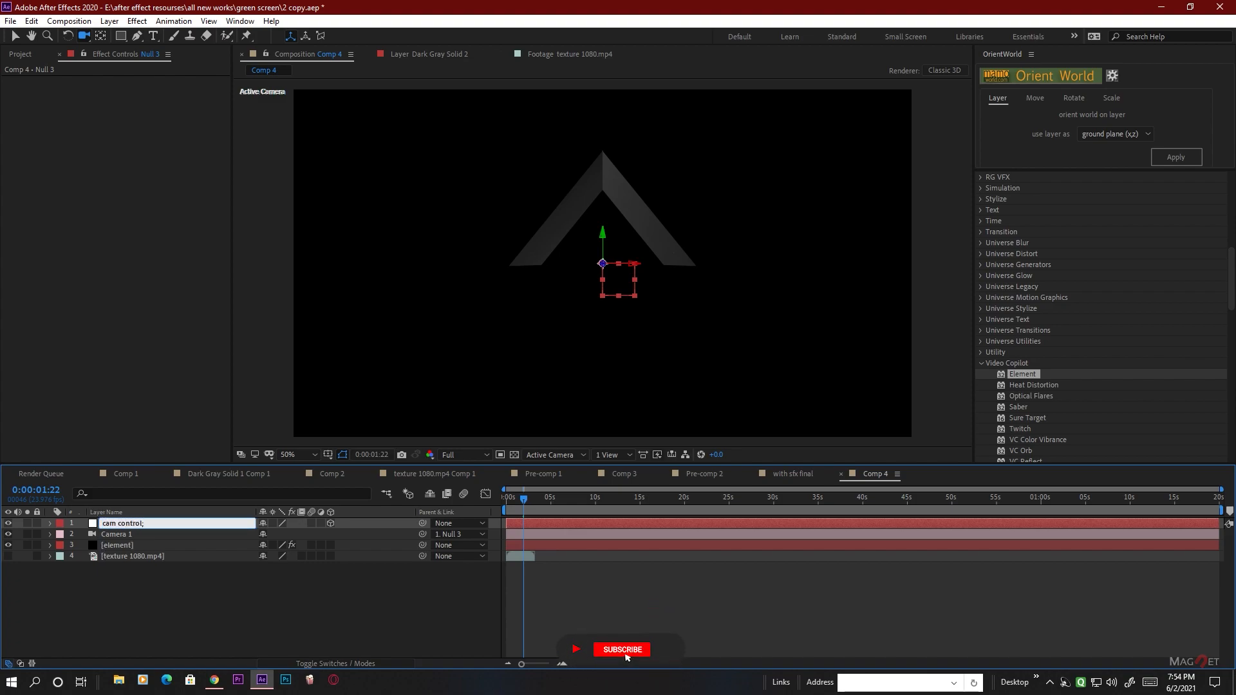
key(BackSpace)
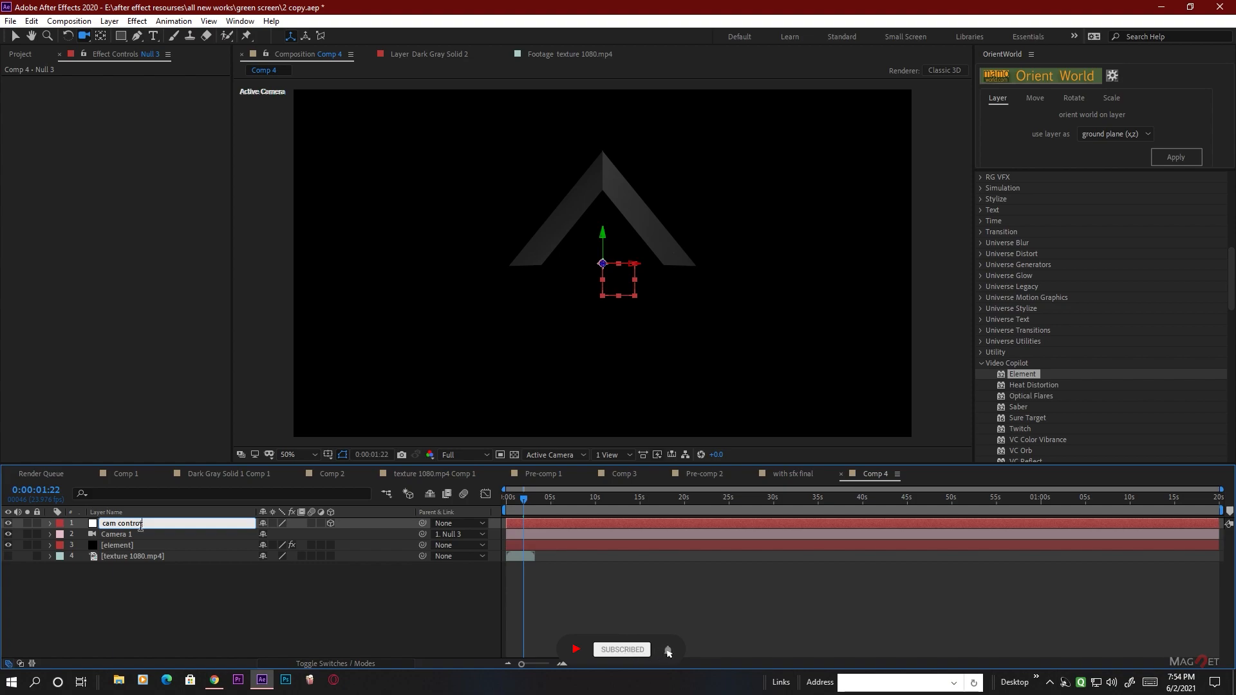
click(147, 565)
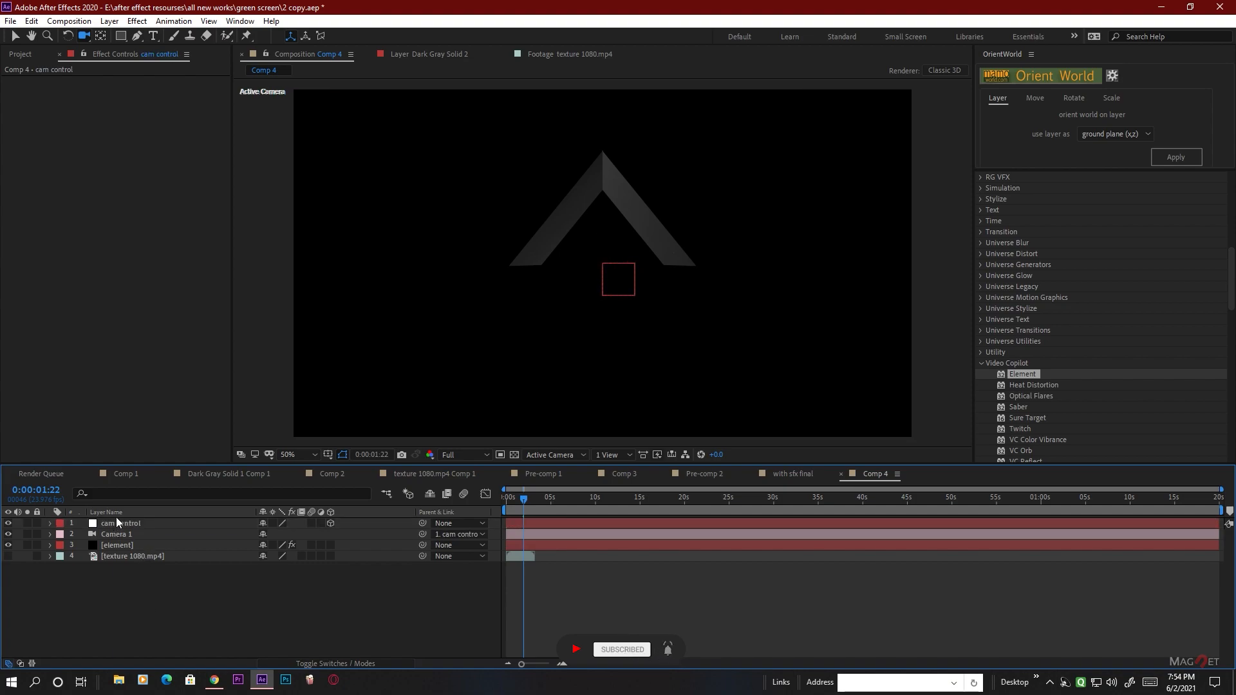
Raise the cam control null above the ground by setting its Y position to 473
click(152, 523)
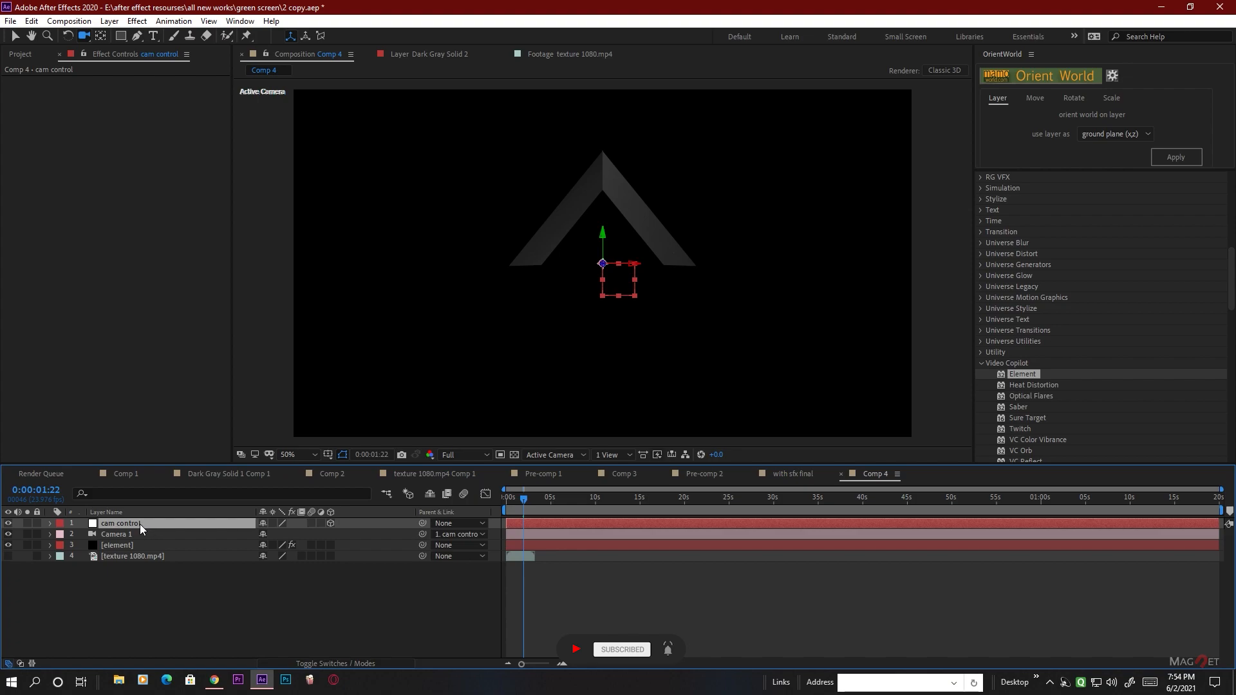
key(p)
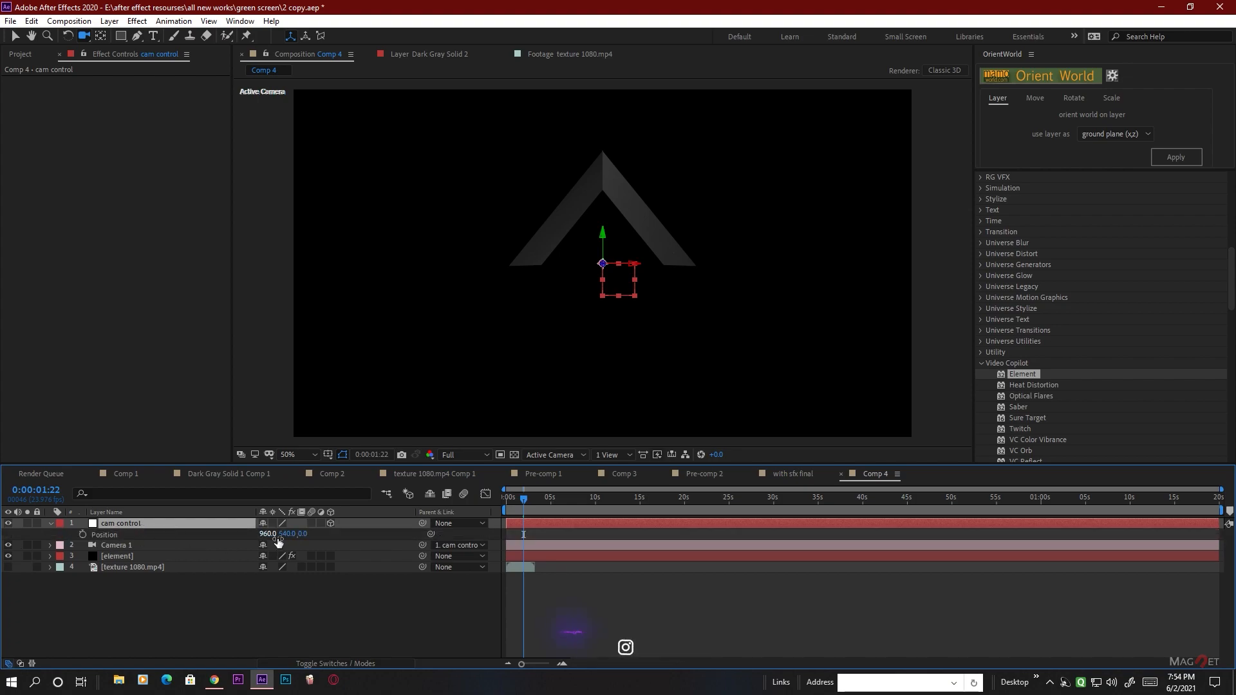
drag(287, 537, 231, 551)
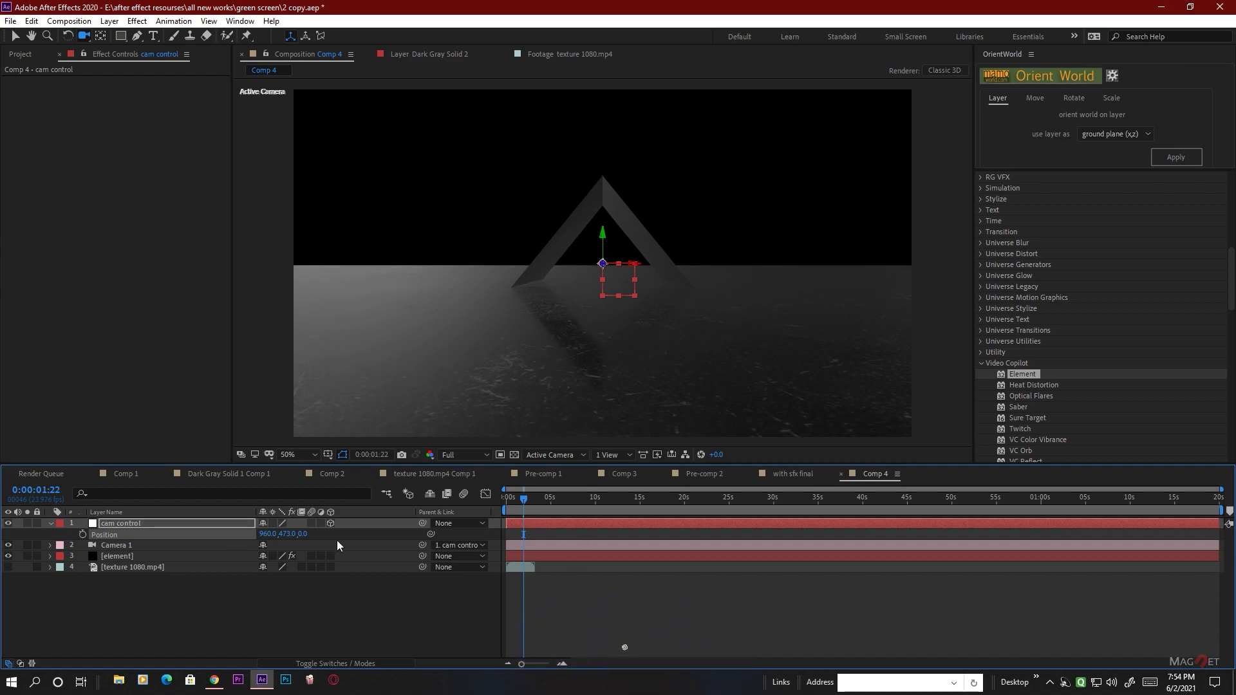
click(145, 523)
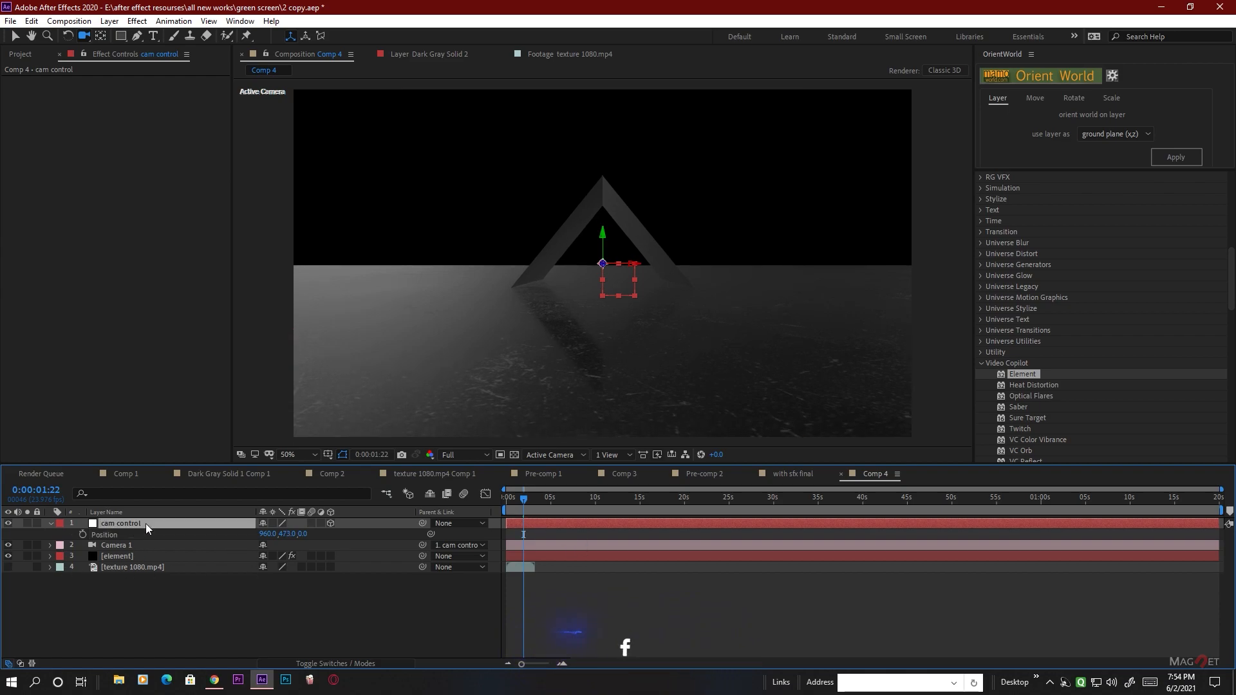
Set Group 2's replicator shape in the Element effect to 3D Grid with Grid X 1, Grid Y 1 and Grid Z 13
click(122, 556)
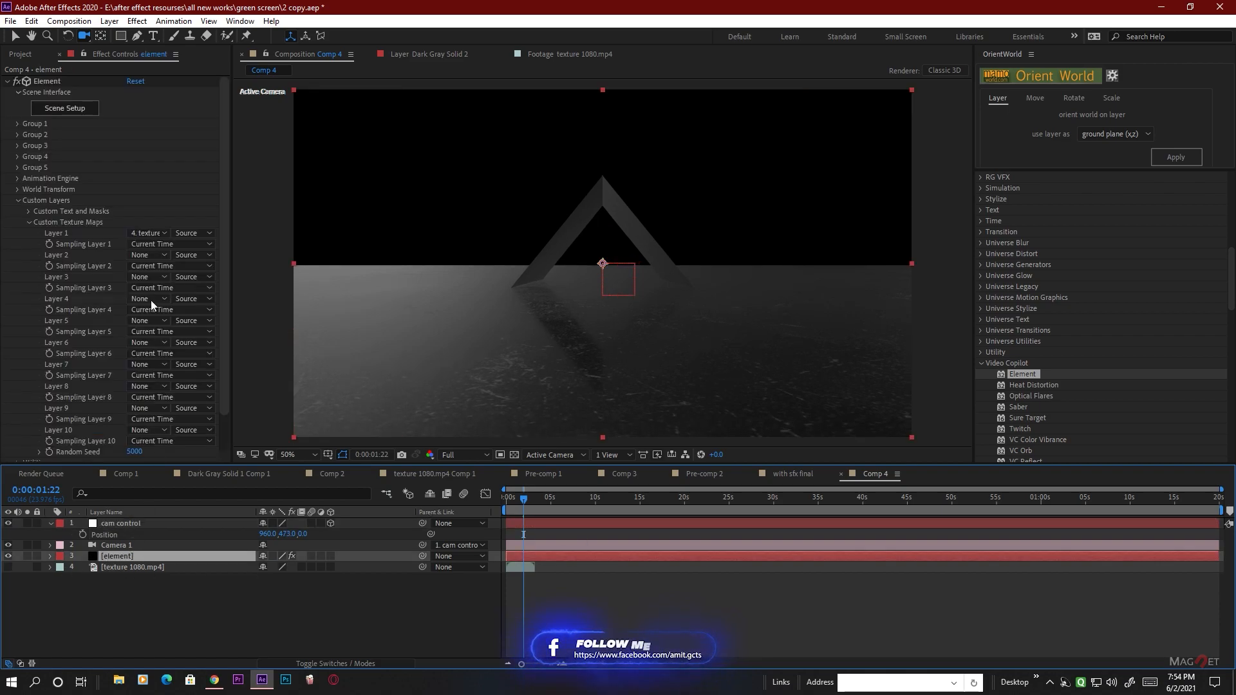
click(17, 135)
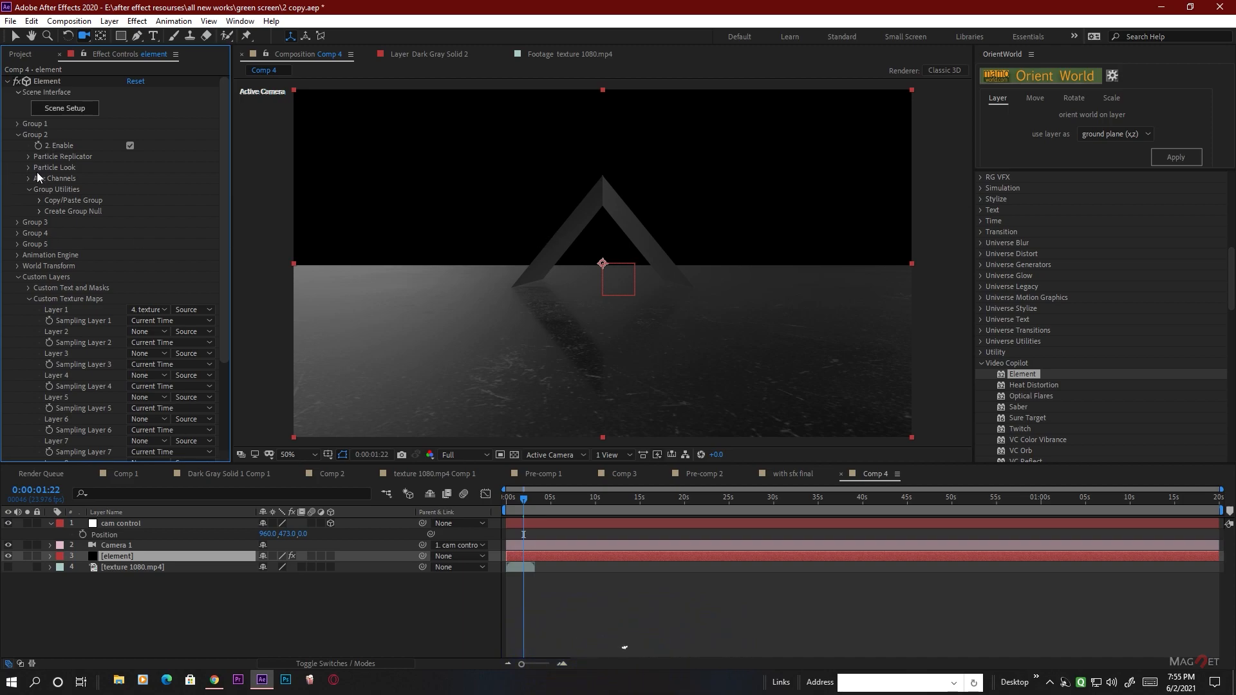
click(28, 157)
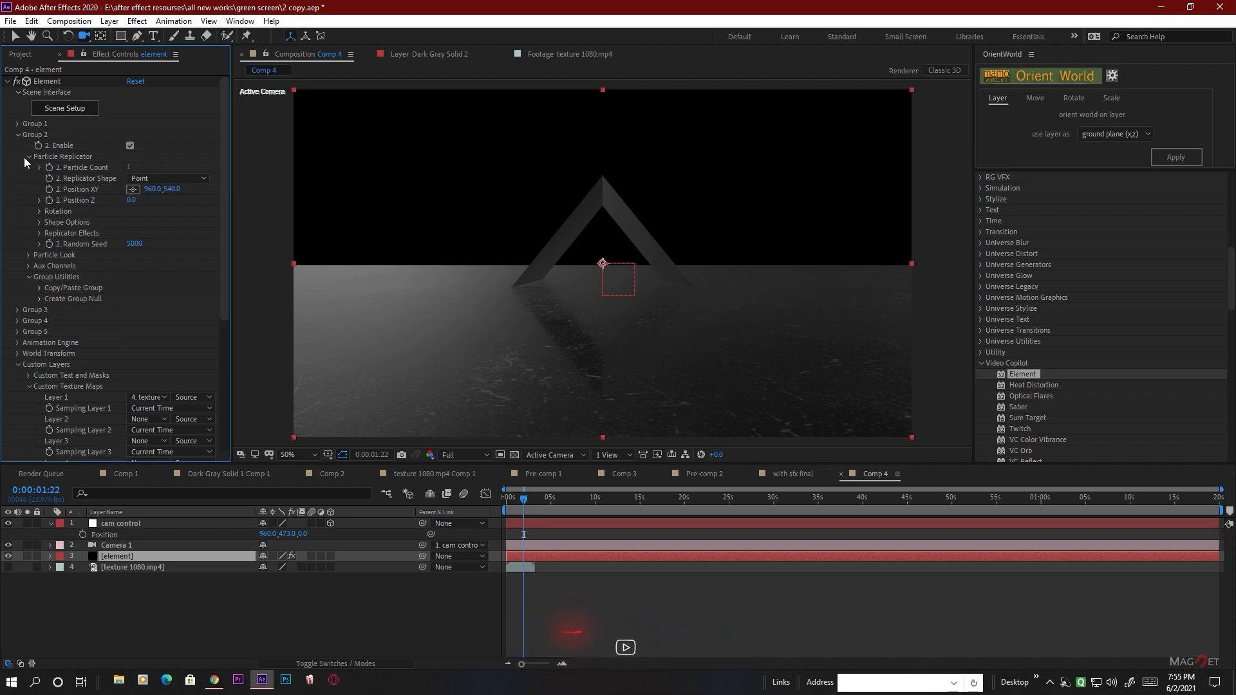
click(145, 180)
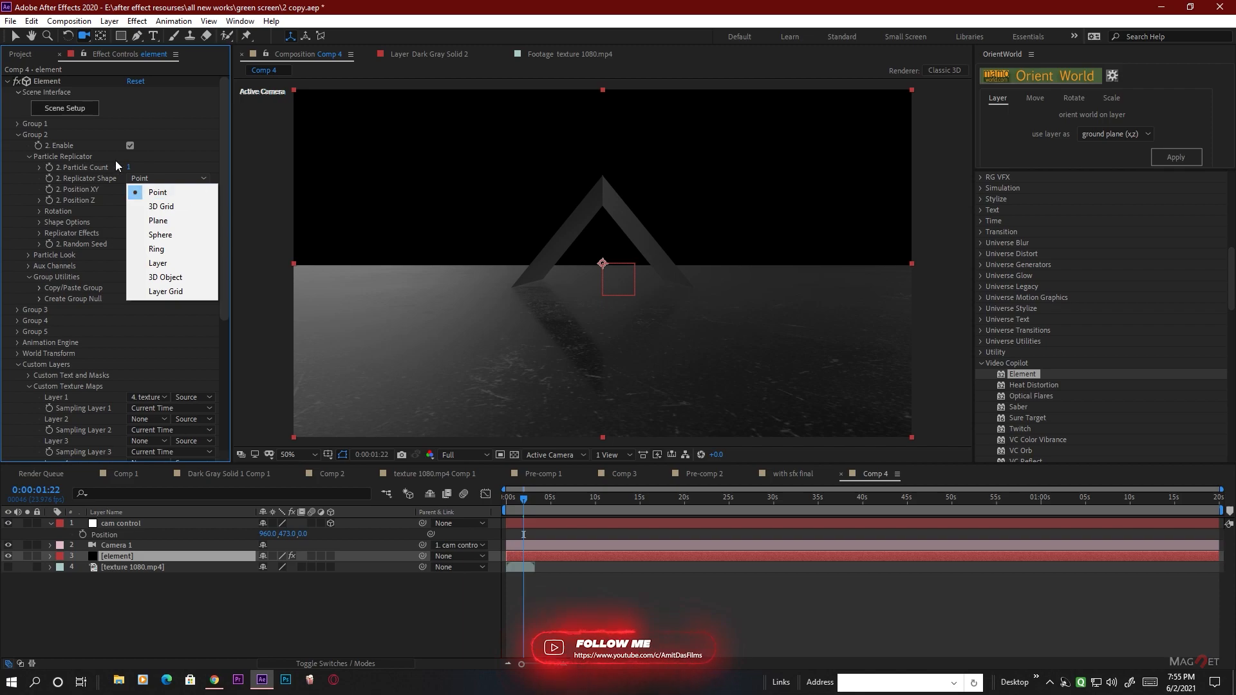
click(172, 208)
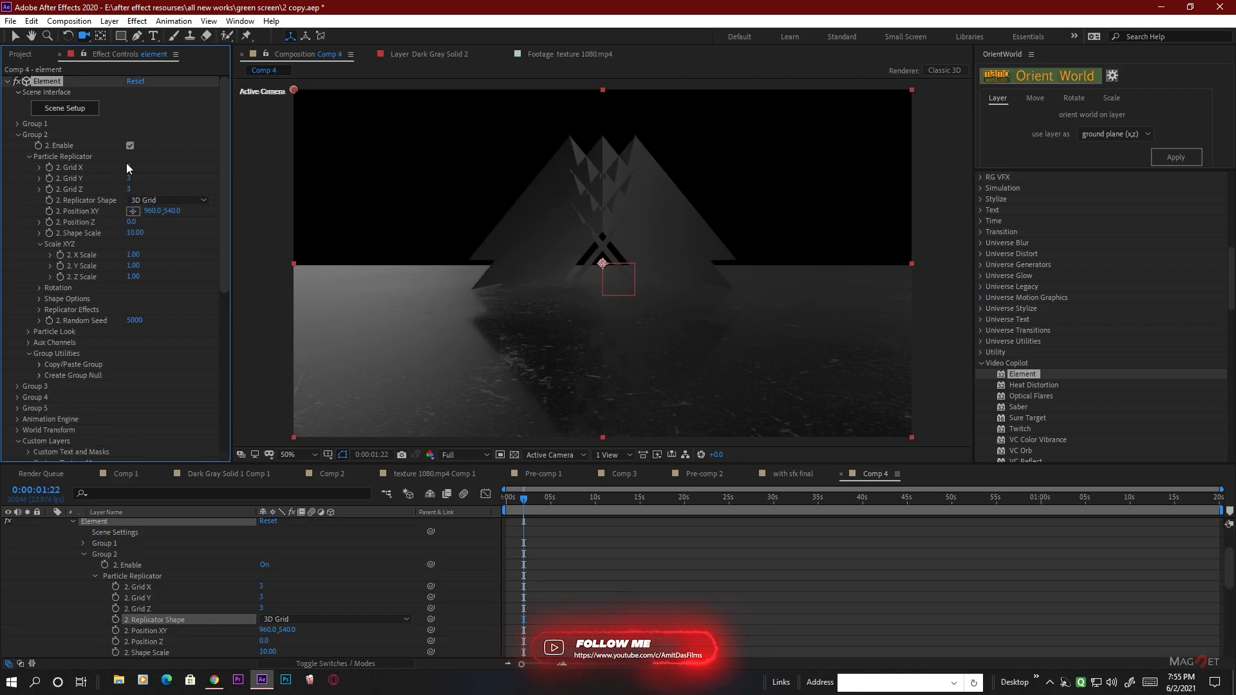
drag(129, 168, 64, 172)
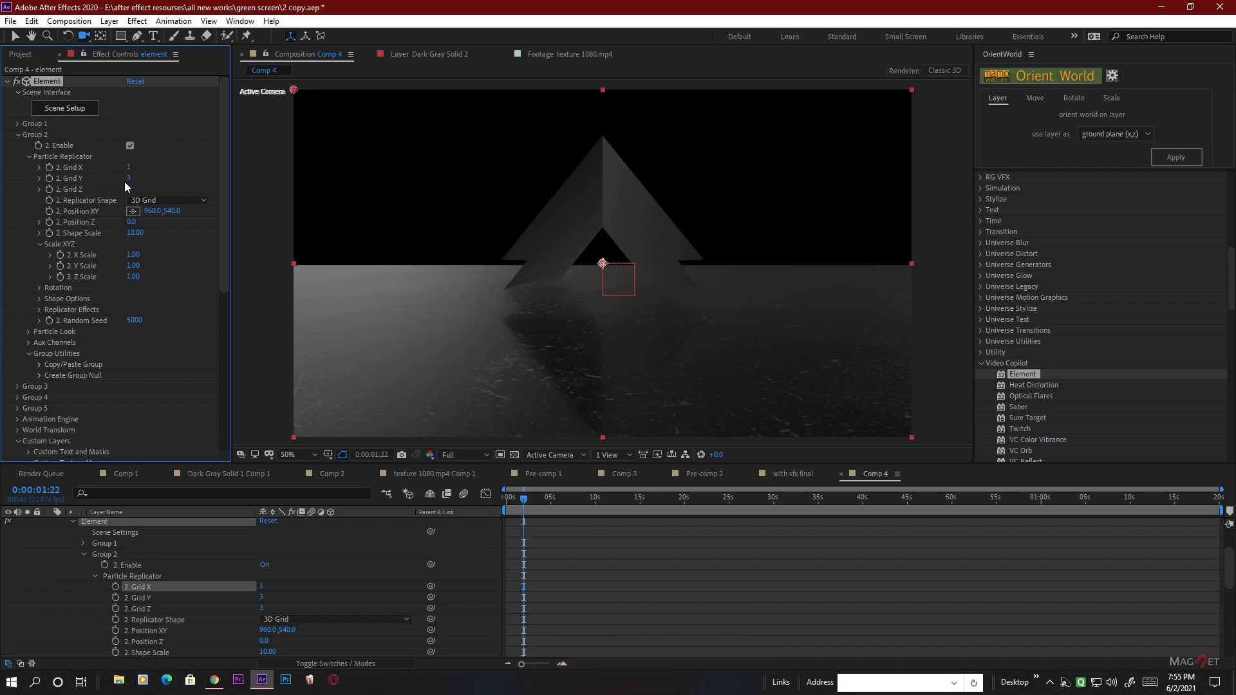
mouse_move(128, 178)
mouse_down()
mouse_move(109, 179)
mouse_move(145, 192)
mouse_up()
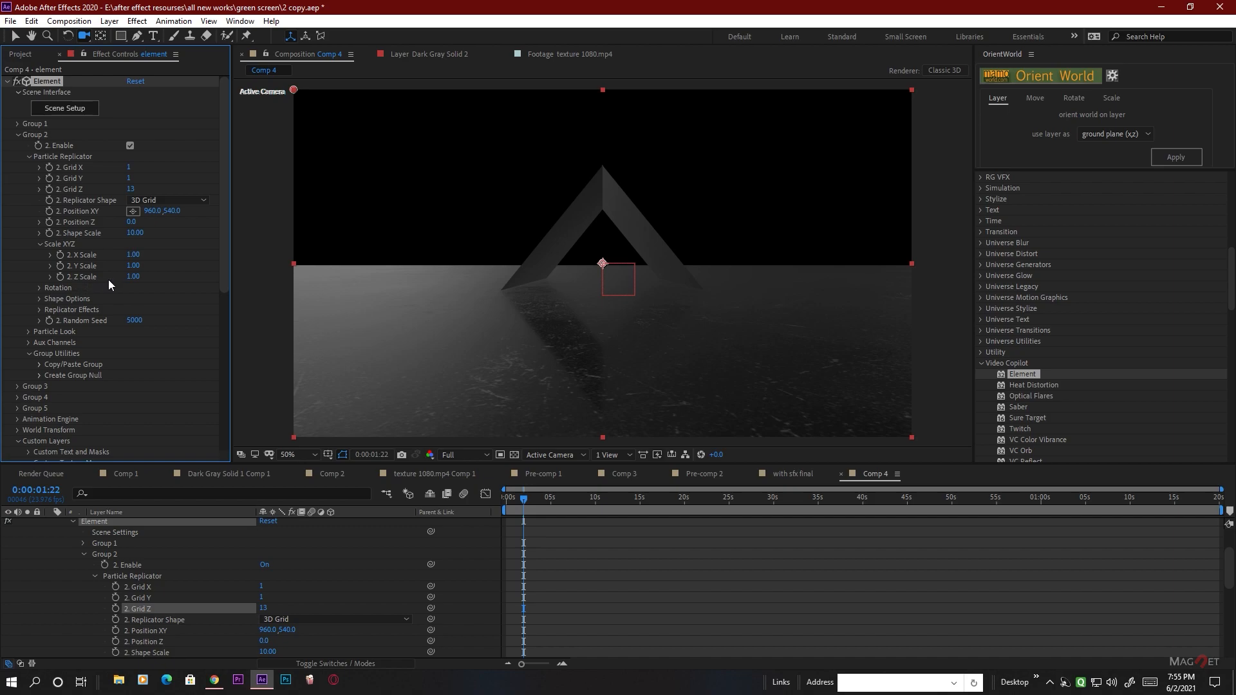
Extend the tunnel in depth by setting Group 2's Grid Z to 26 and Z Scale to 61.20
drag(133, 276, 341, 299)
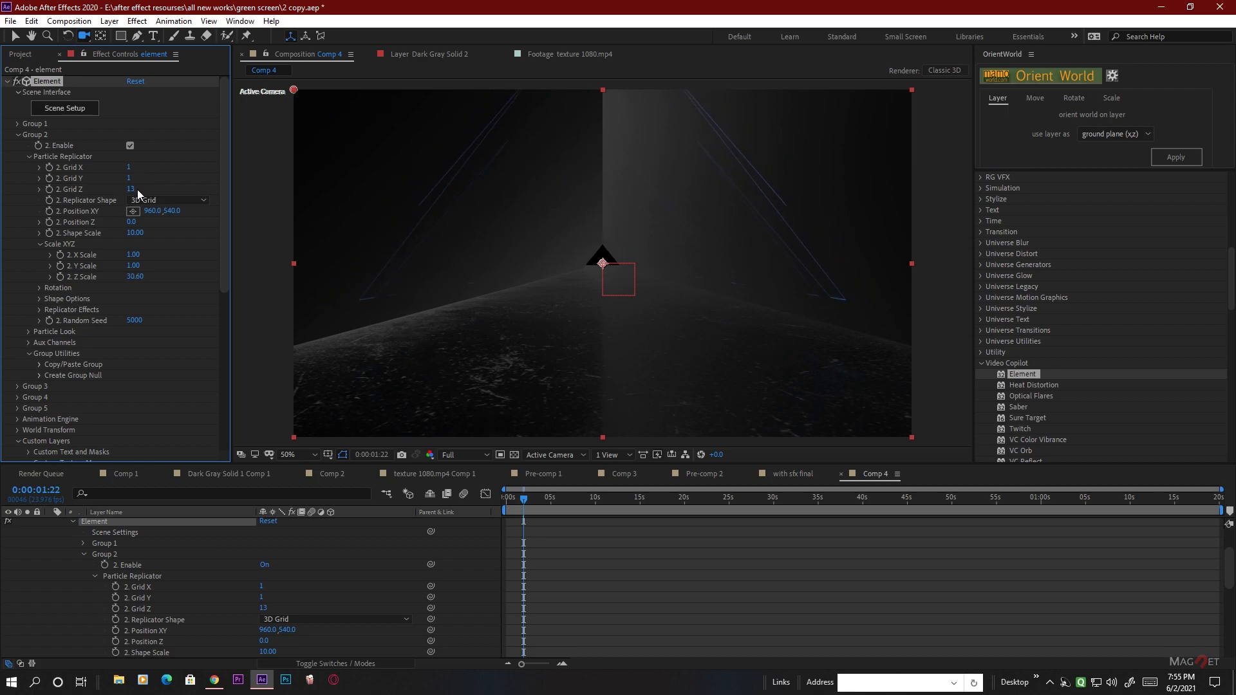
drag(129, 191, 227, 201)
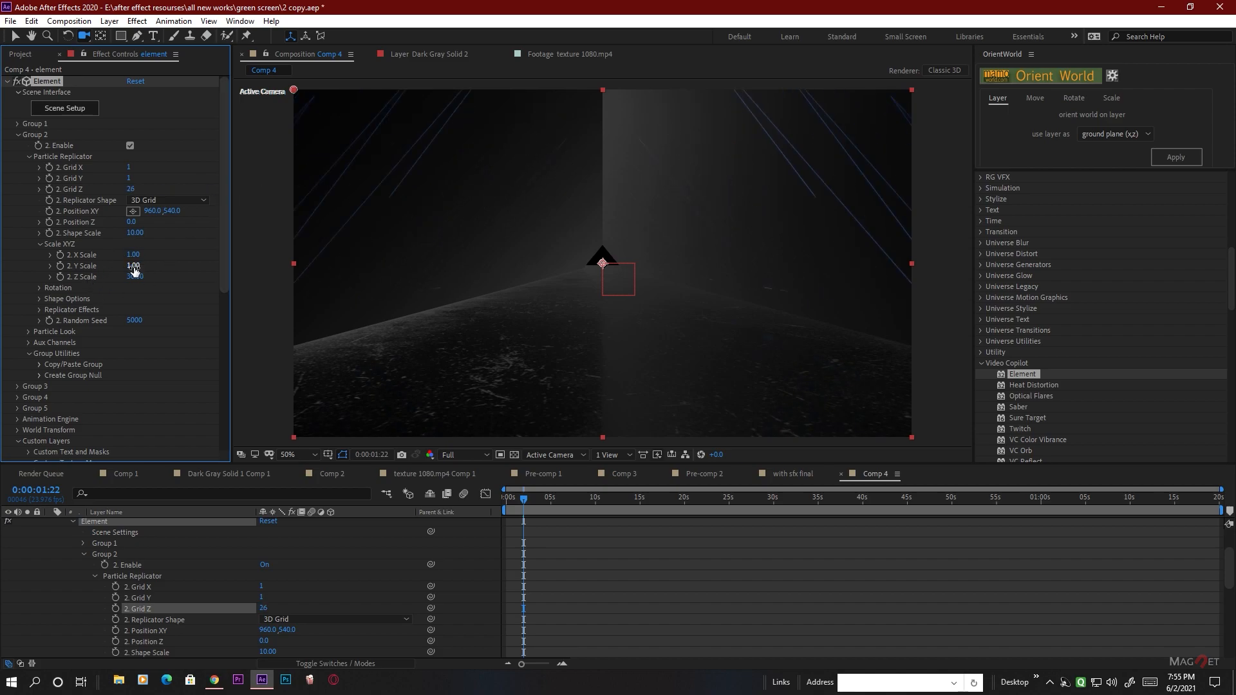
drag(134, 276, 394, 335)
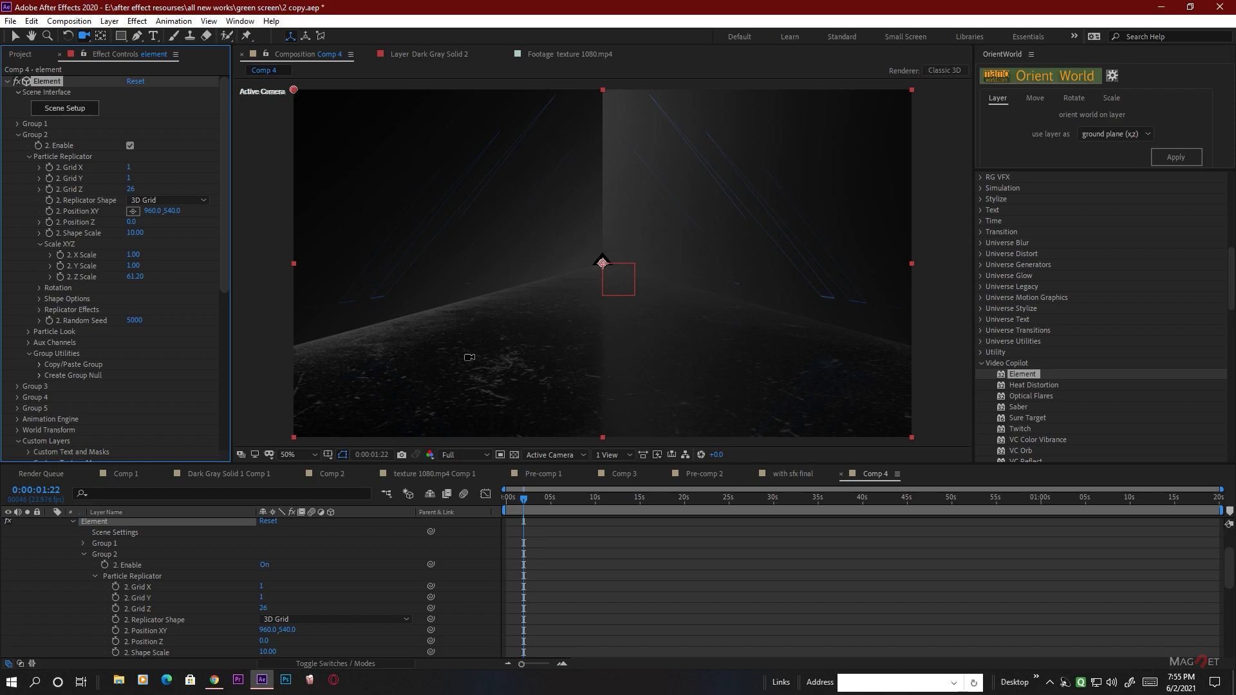
In Element's scene setup, make the second group's lower plane material illuminate using its diffuse color at 2000% intensity
click(64, 108)
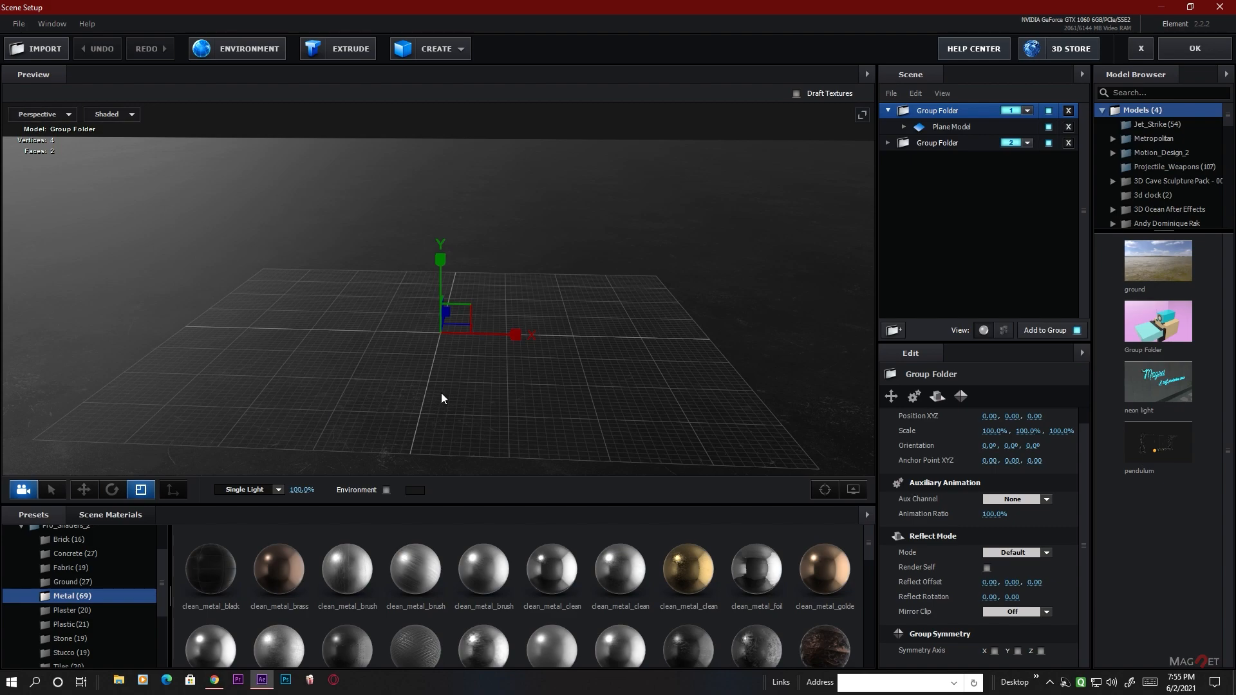
scroll(438, 370, down, 4)
drag(425, 353, 474, 352)
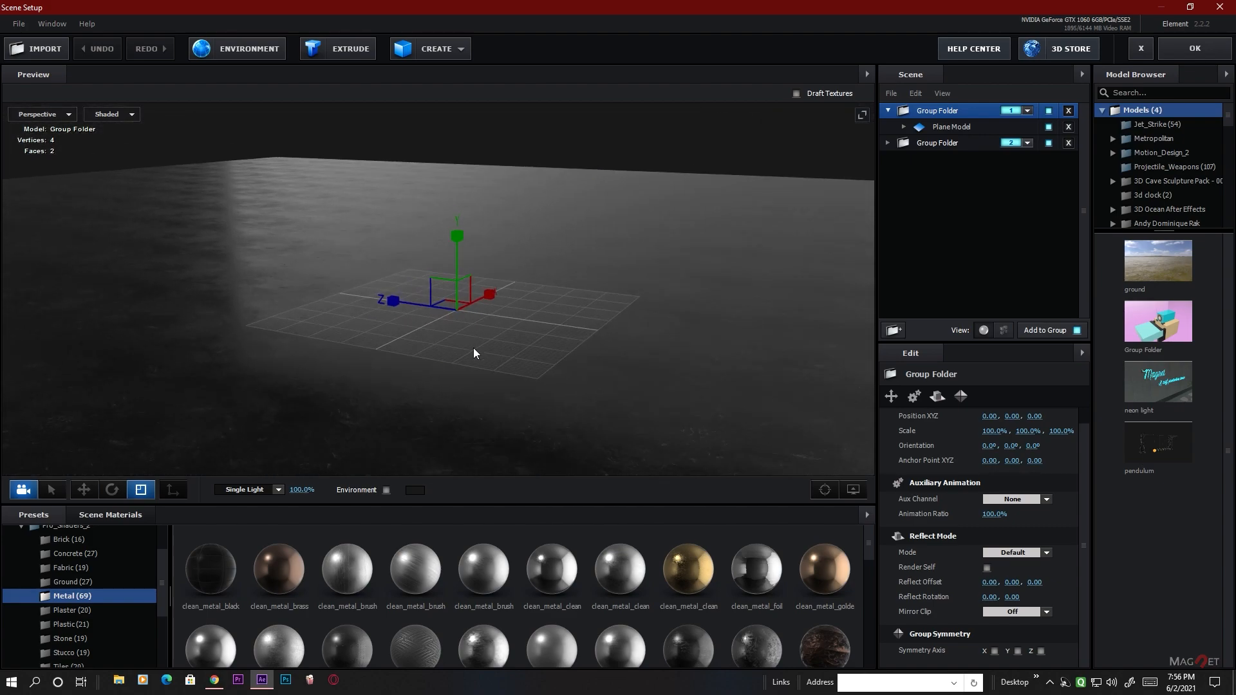
double_click(933, 140)
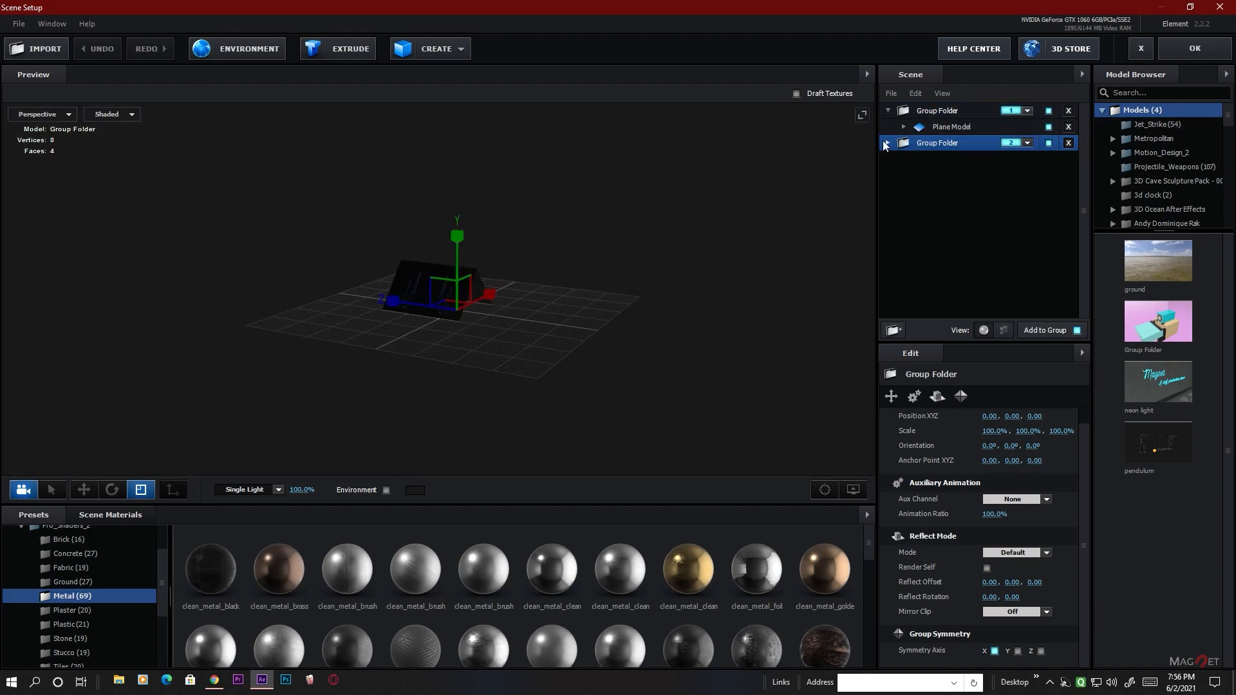
click(910, 174)
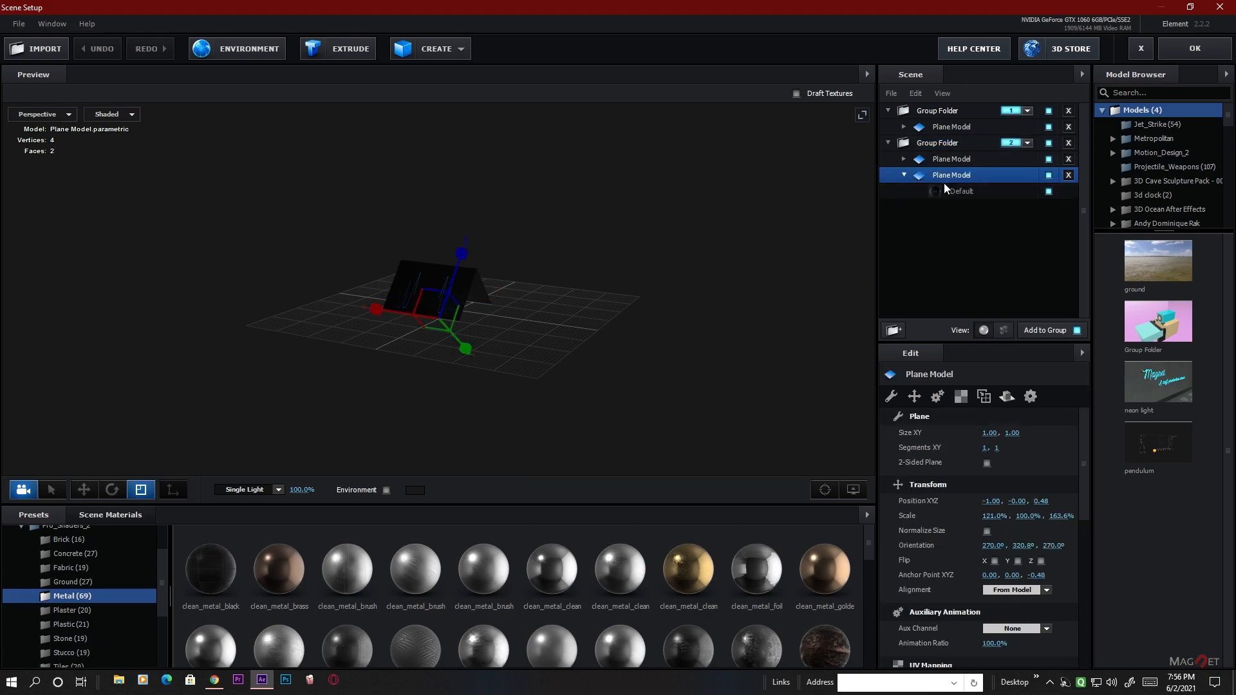
click(955, 190)
drag(569, 374, 508, 350)
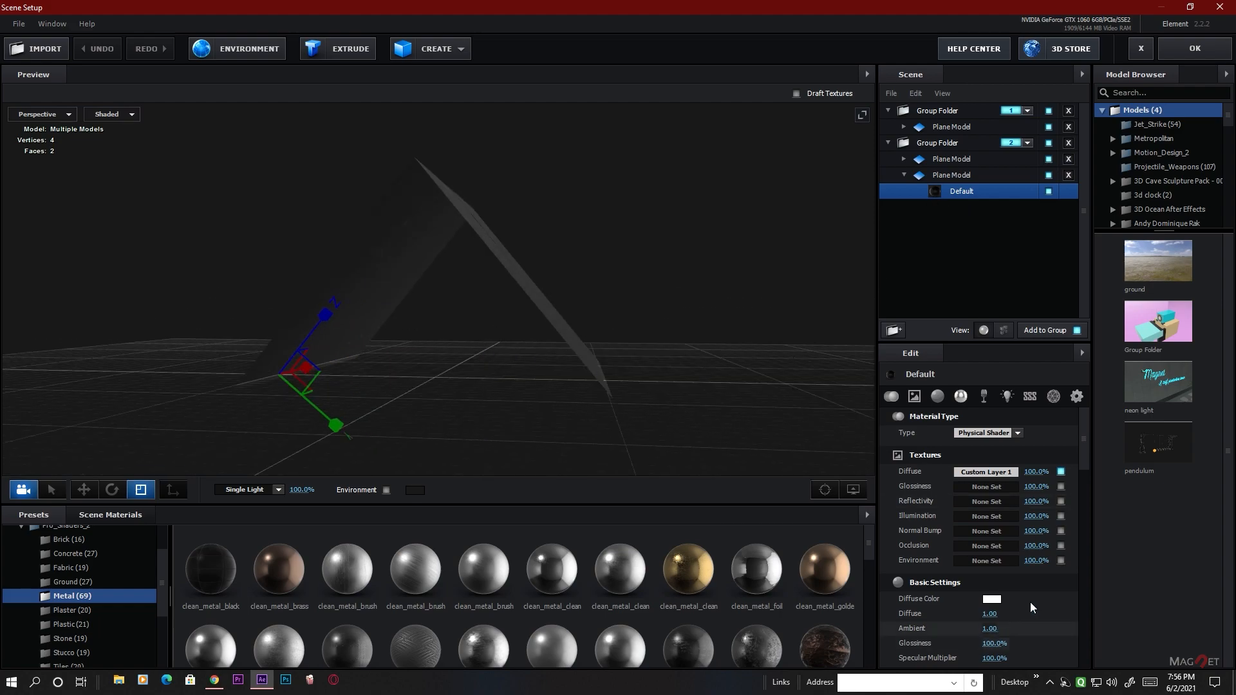
drag(1087, 432, 1103, 499)
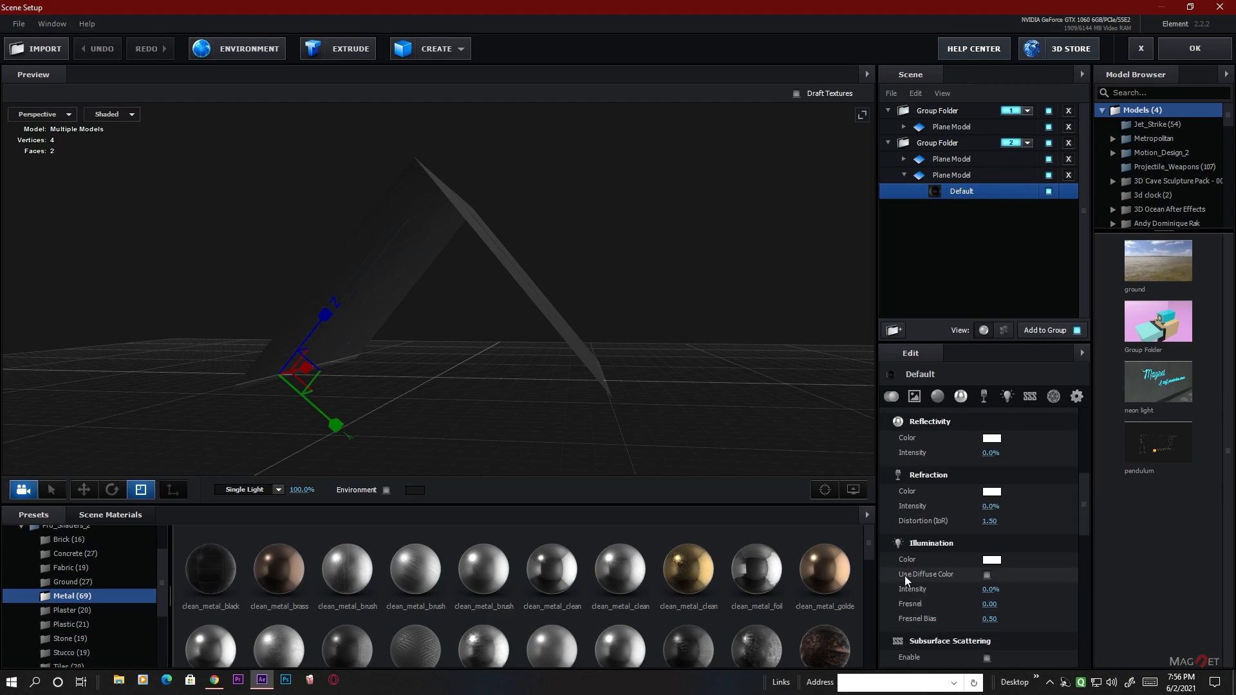
click(988, 576)
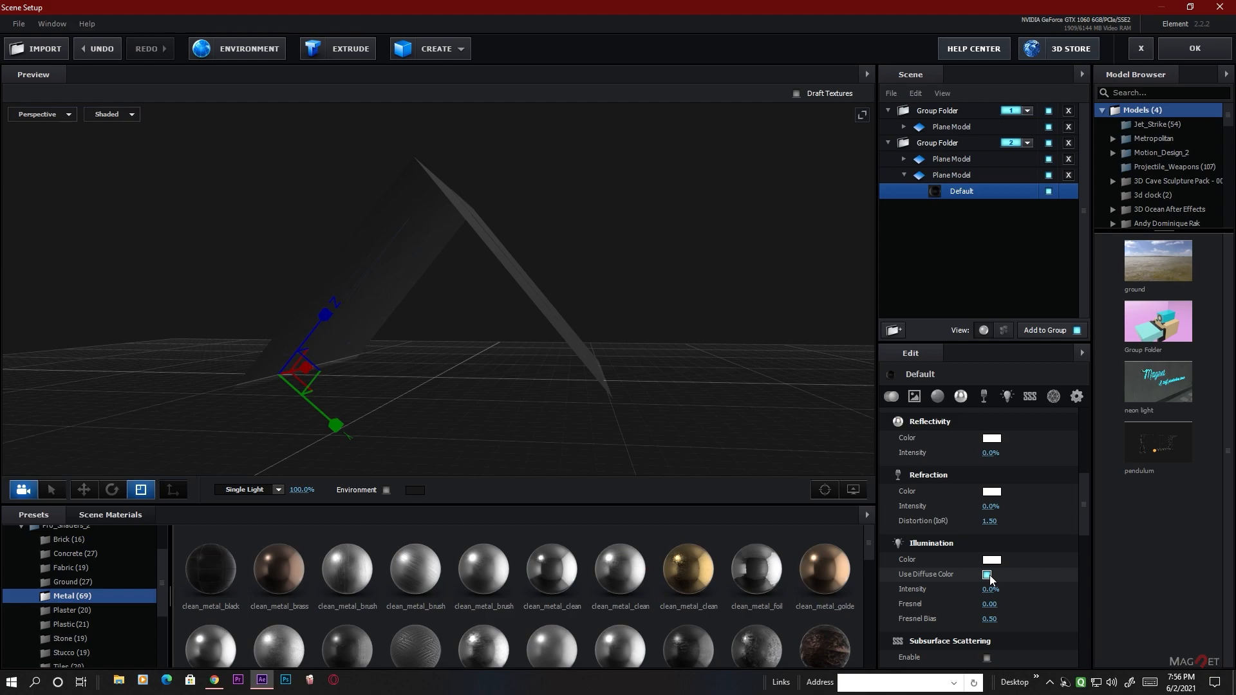
click(990, 590)
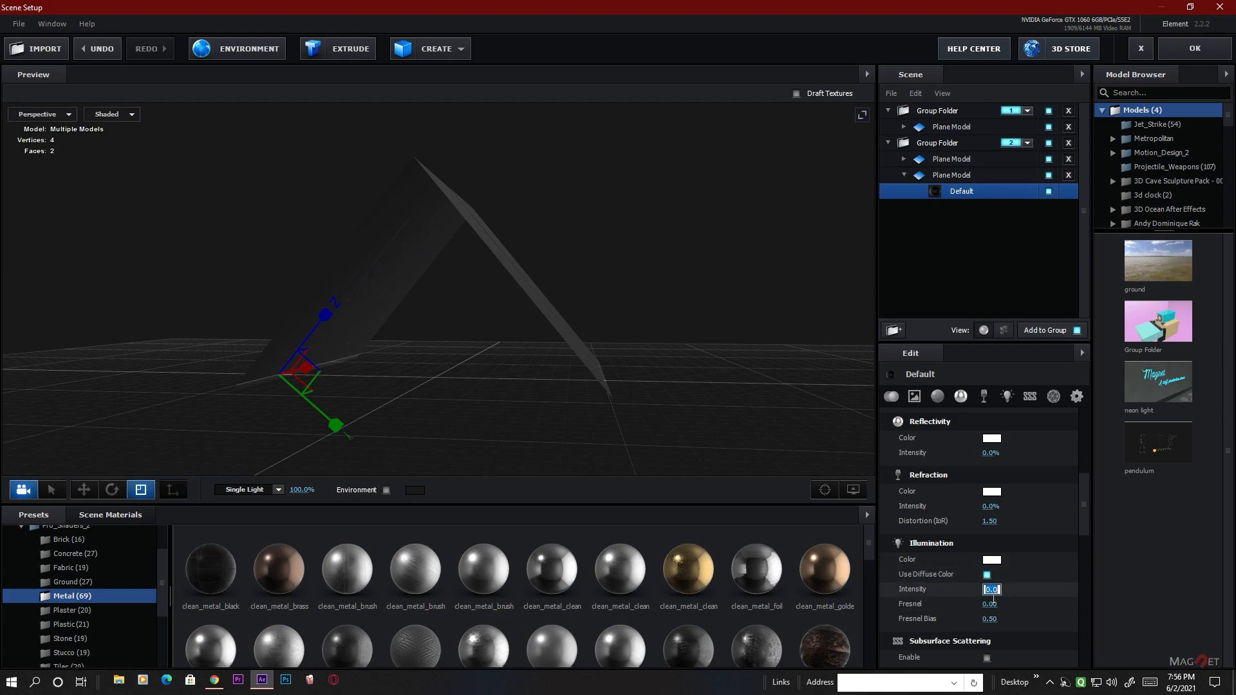
text(100)
key(Return)
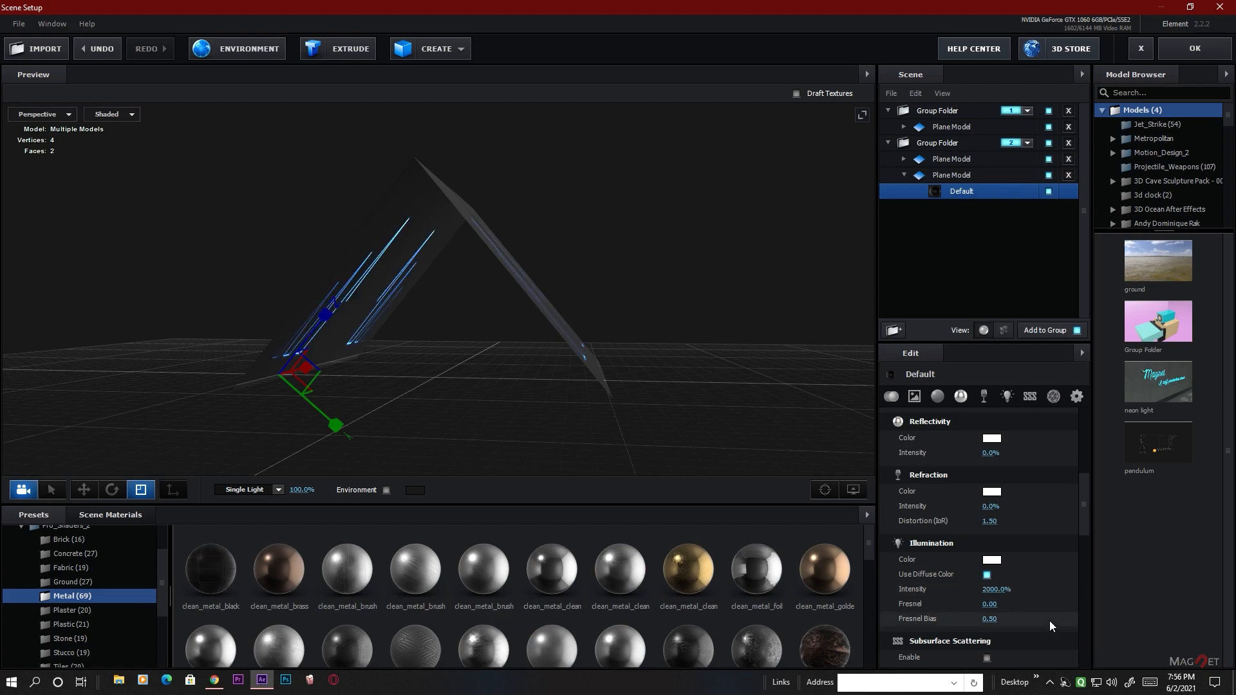
Apply the BackLight_2K_49 environment preset to the Element scene
drag(480, 340, 484, 410)
scroll(438, 357, up, 3)
scroll(476, 402, up, 5)
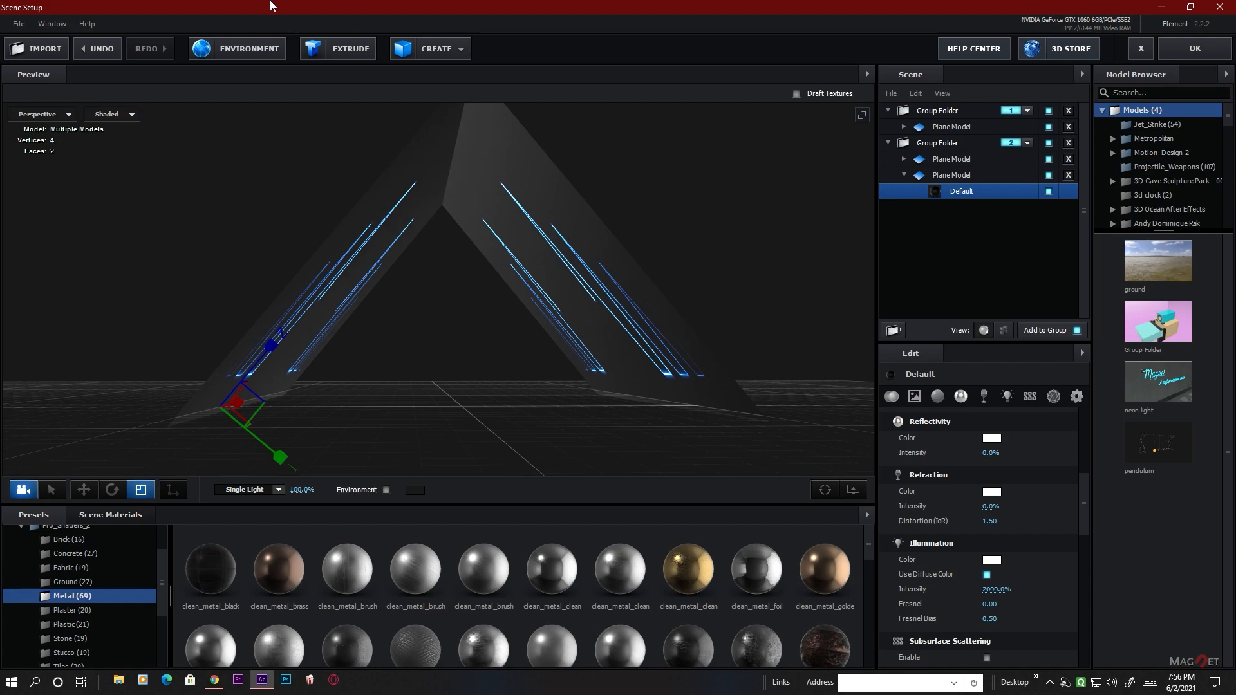
scroll(91, 539, up, 2)
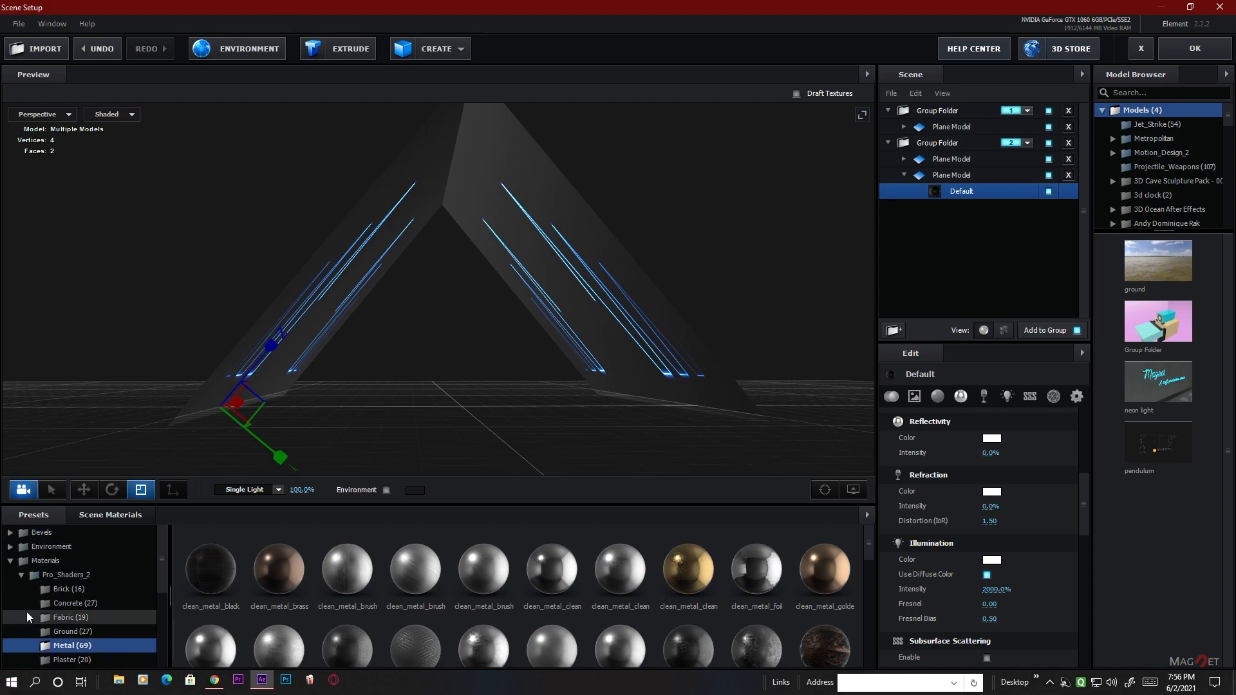
click(63, 545)
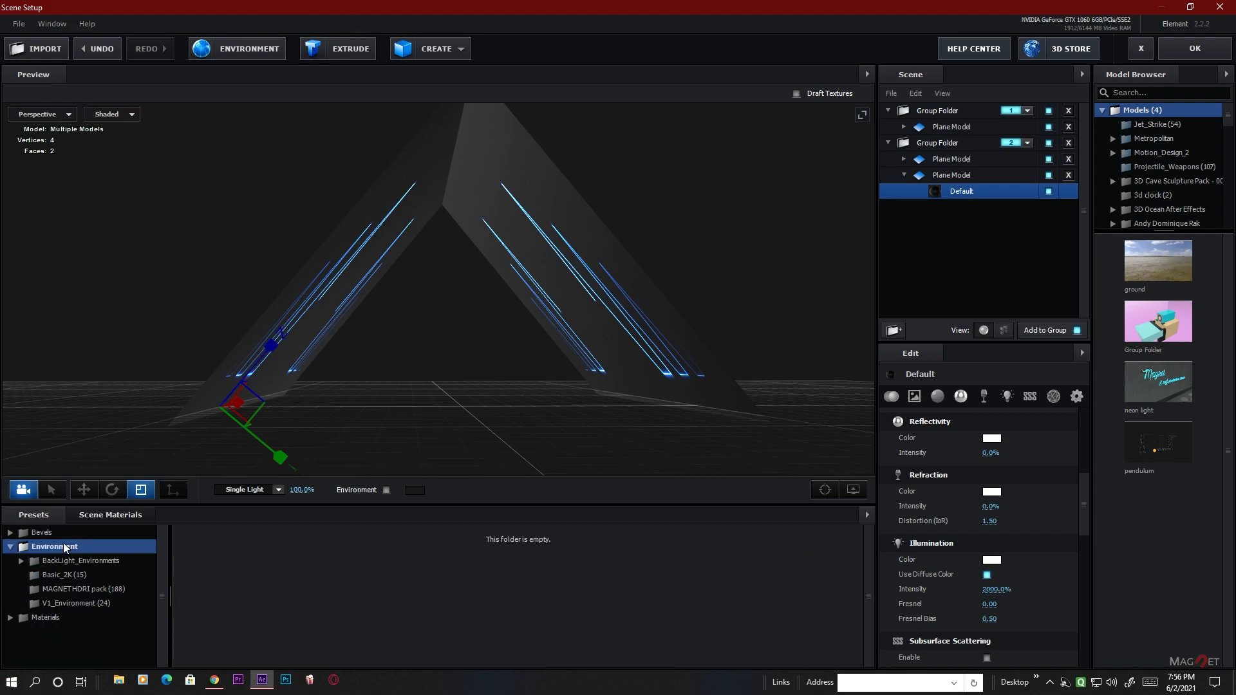
click(92, 559)
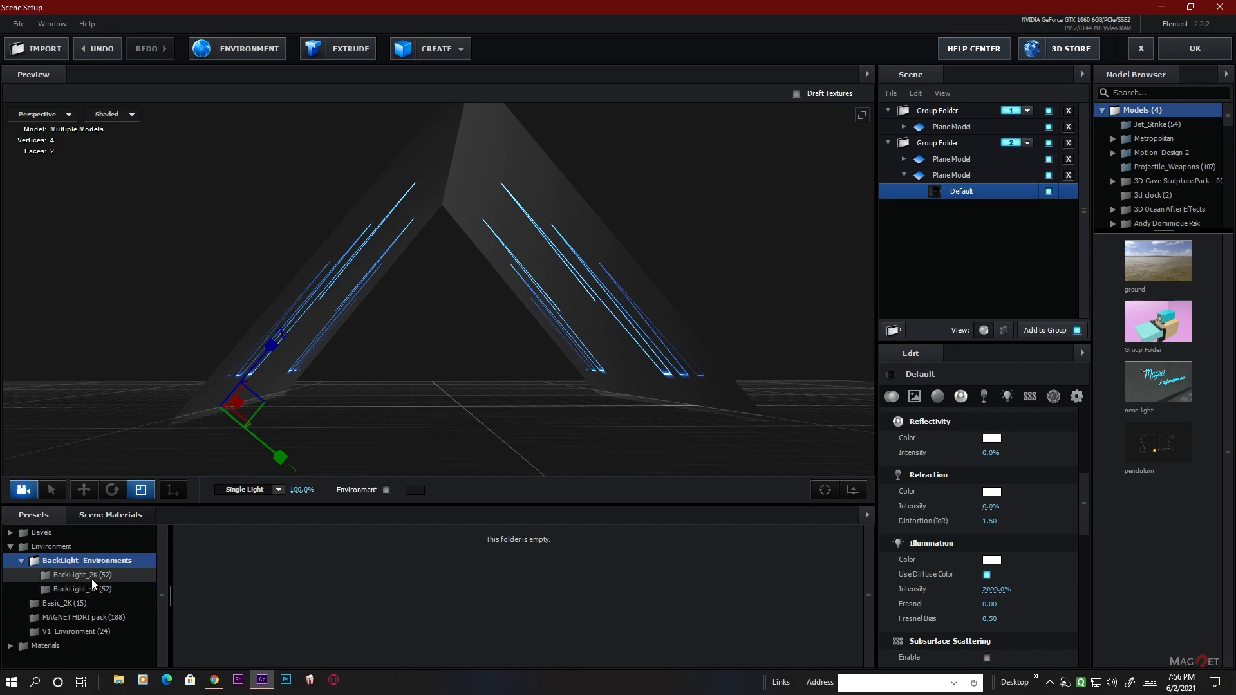
click(94, 577)
scroll(535, 597, down, 2)
scroll(534, 596, down, 1)
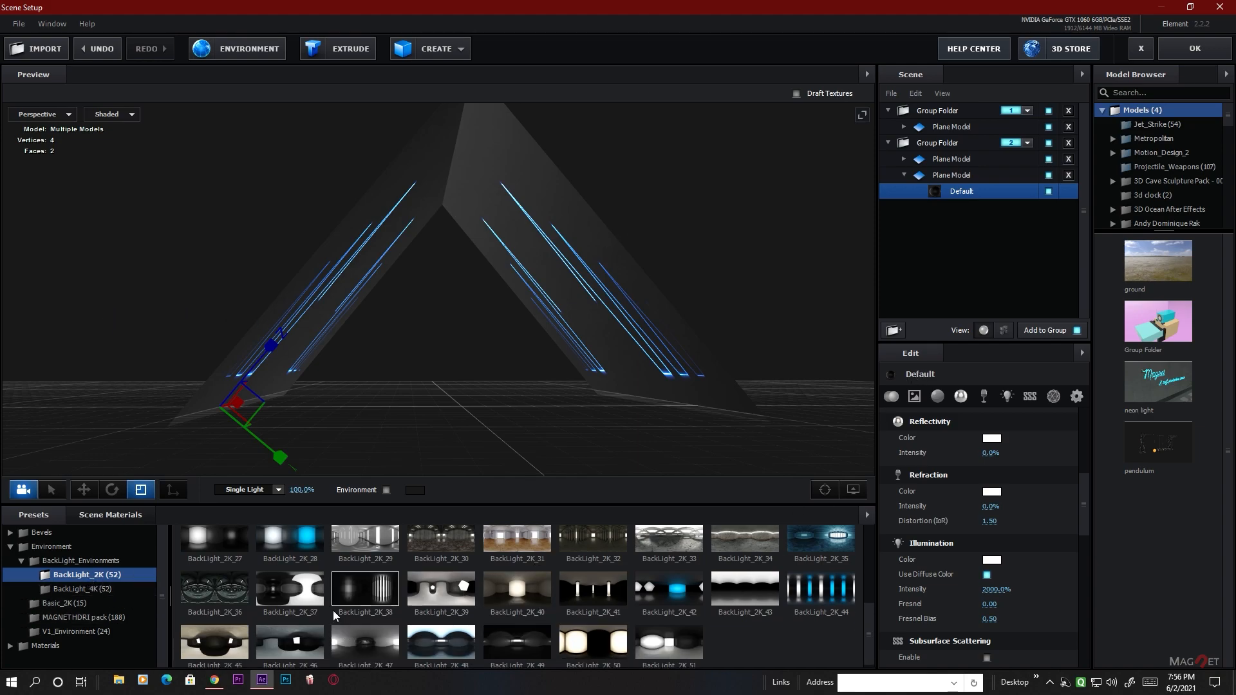
scroll(333, 610, down, 1)
click(510, 639)
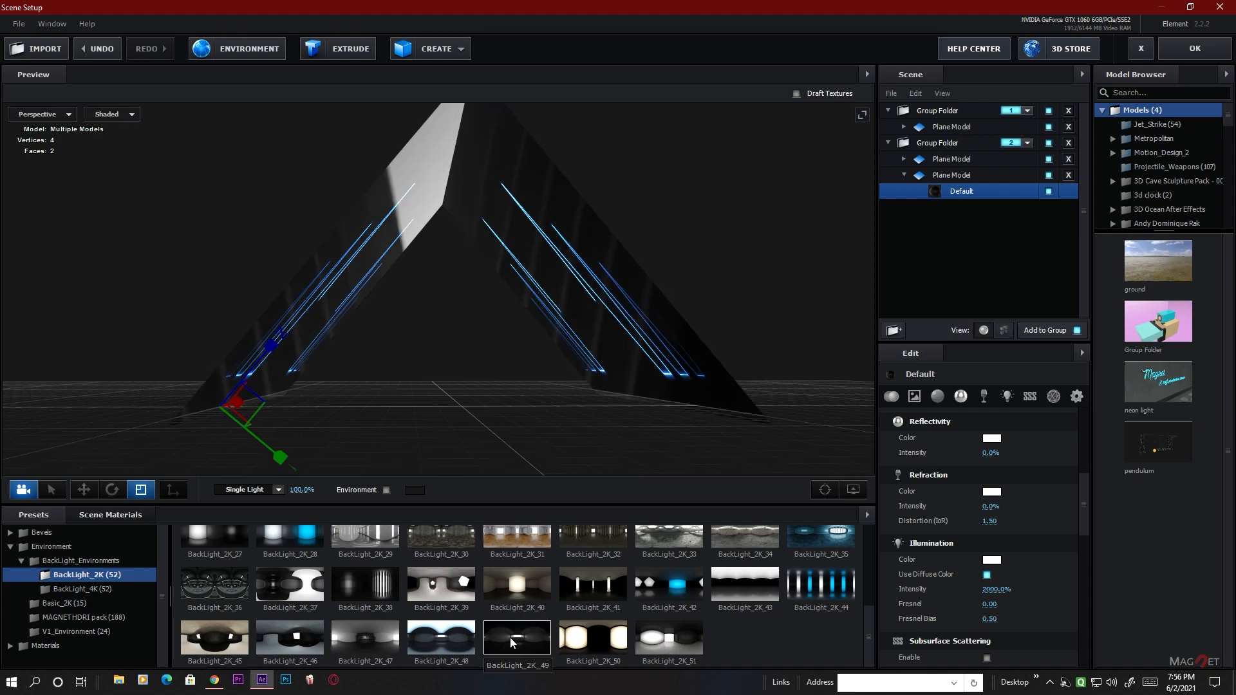
Switch the scene's environment to the BackLight_2K_27 preset and accept the scene setup
scroll(386, 618, up, 3)
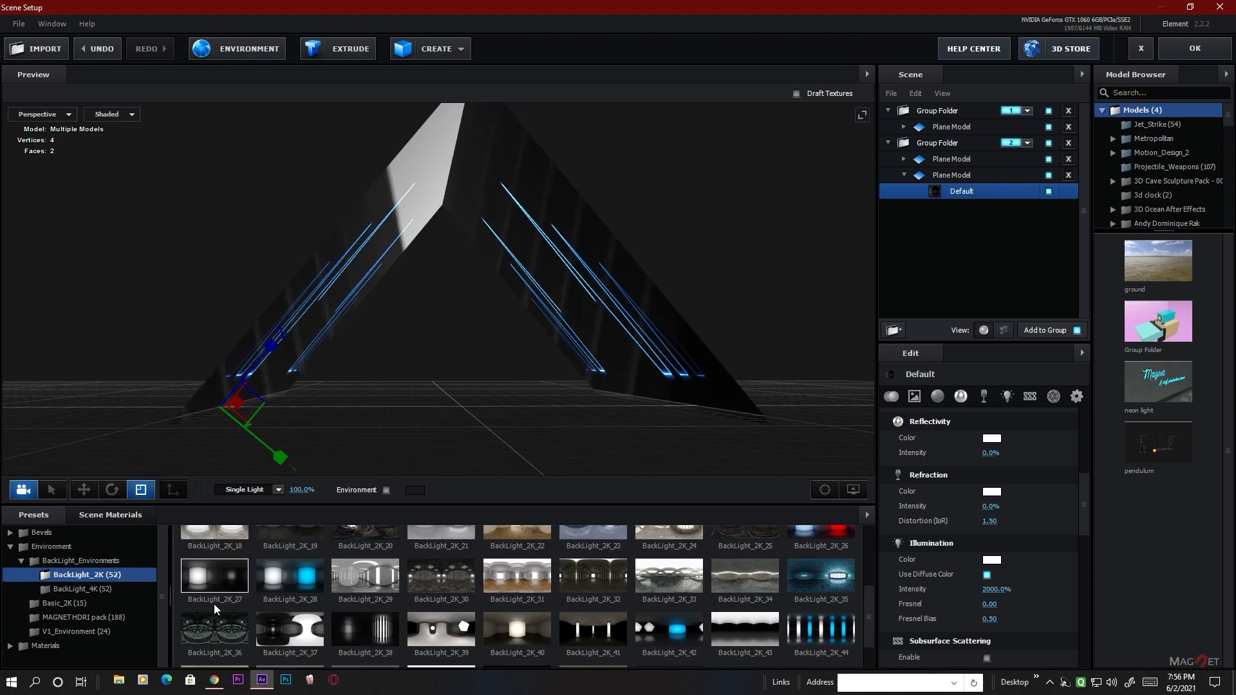
scroll(193, 596, down, 2)
click(222, 565)
drag(560, 332, 1078, 179)
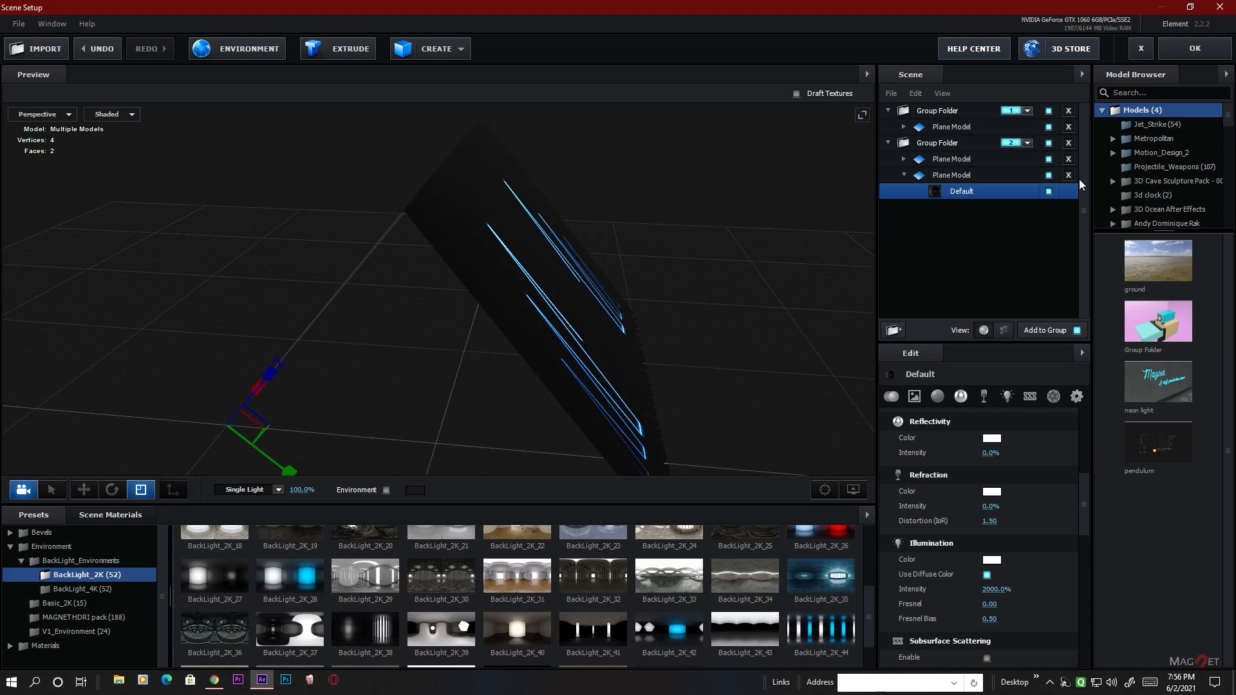
click(1195, 49)
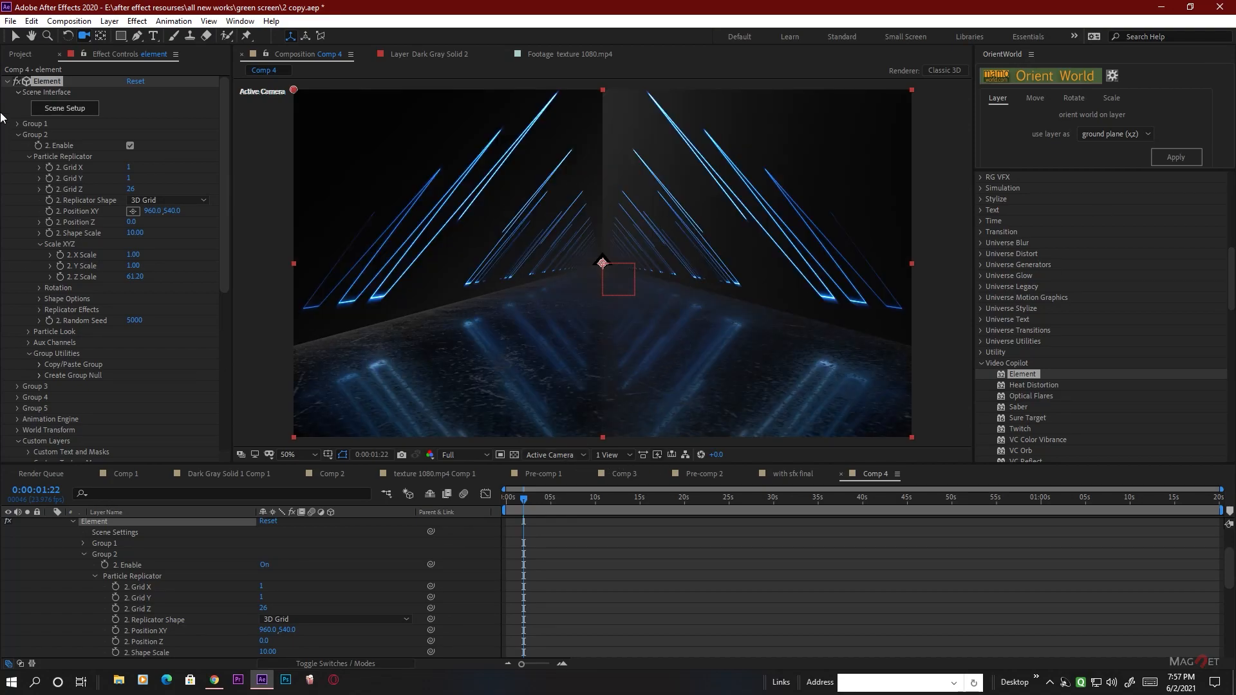
Set the Element effect's output to show only the Illumination pass
click(17, 136)
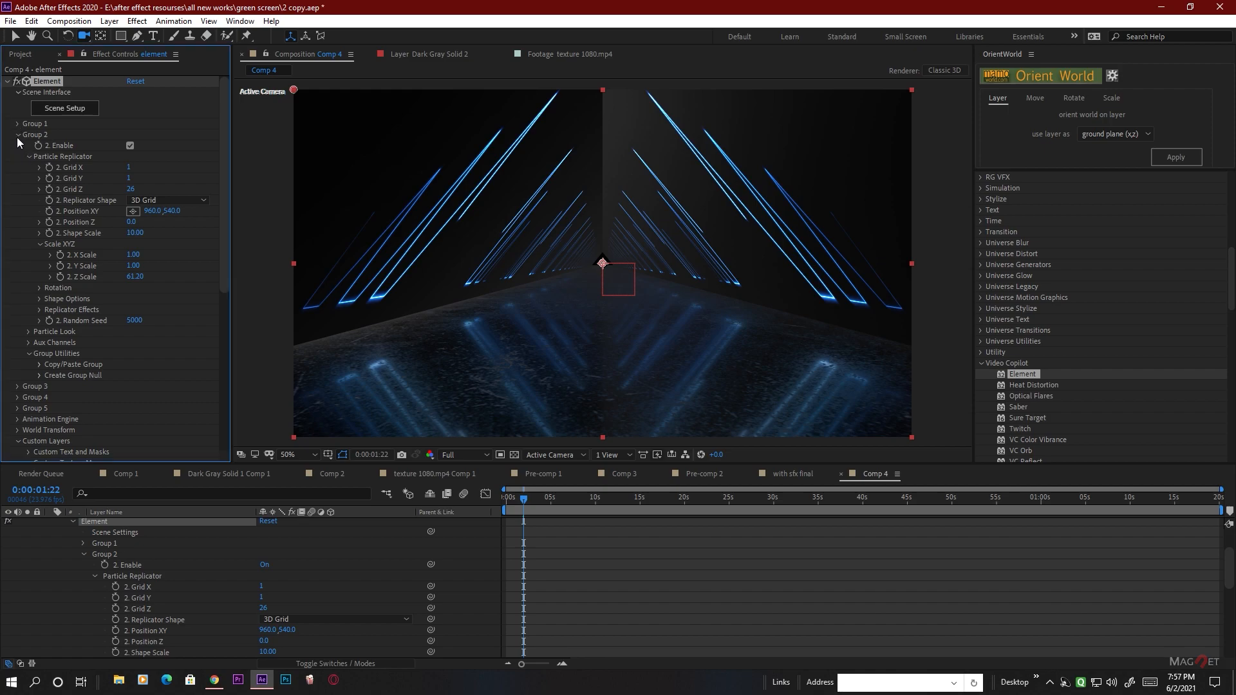
click(18, 201)
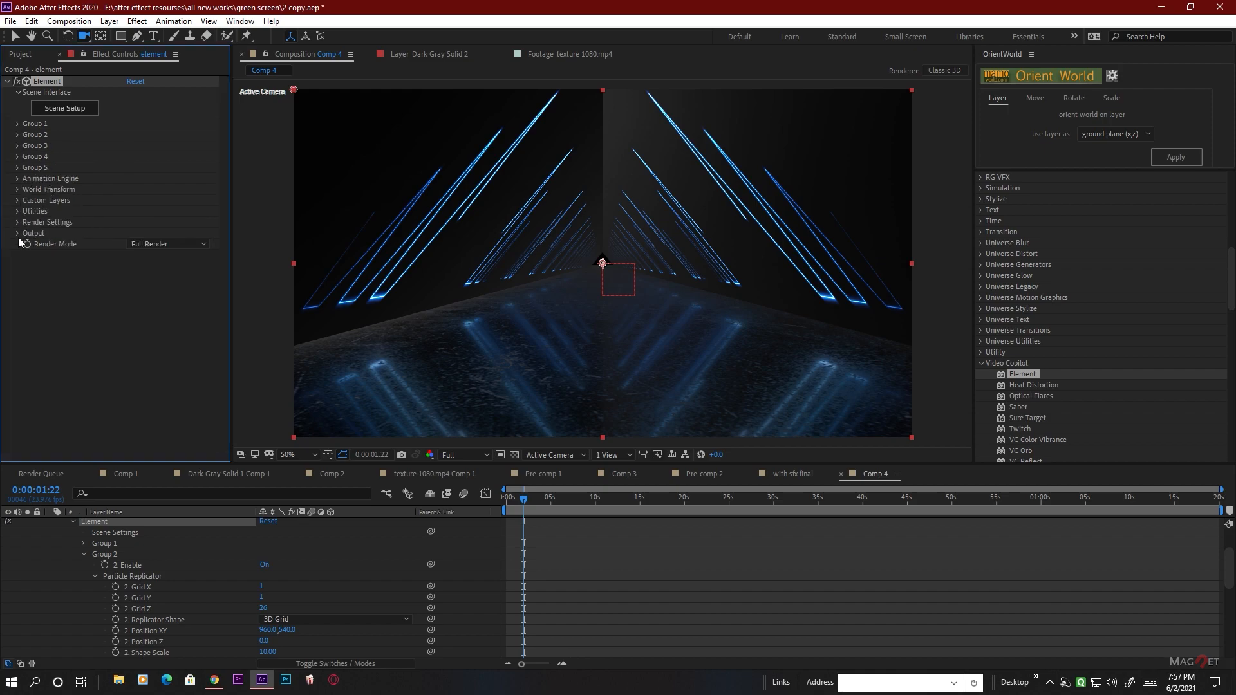
click(18, 222)
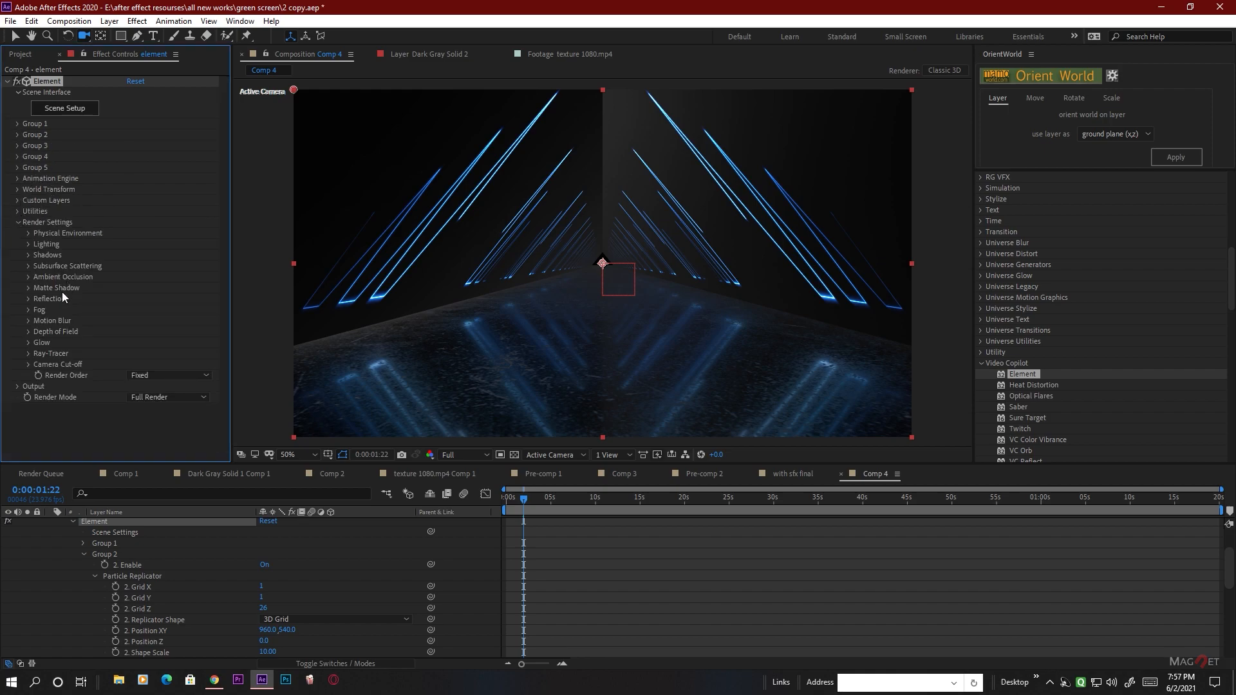
click(17, 386)
scroll(102, 406, down, 3)
click(171, 280)
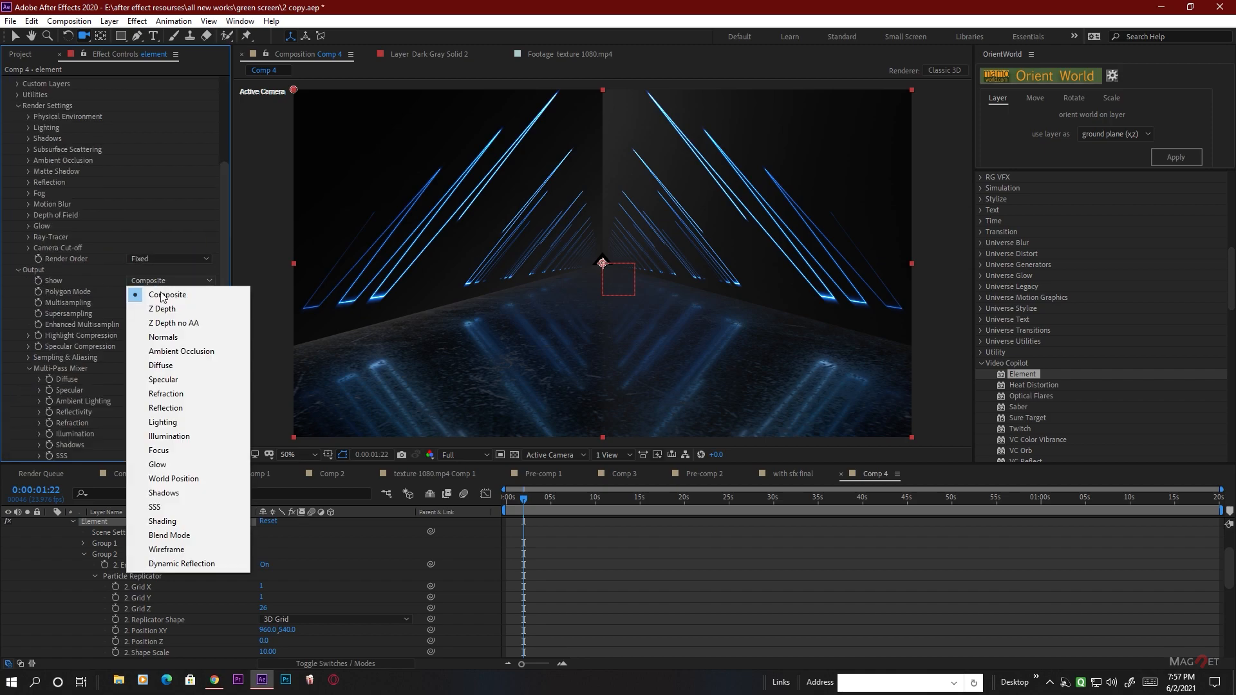
click(195, 435)
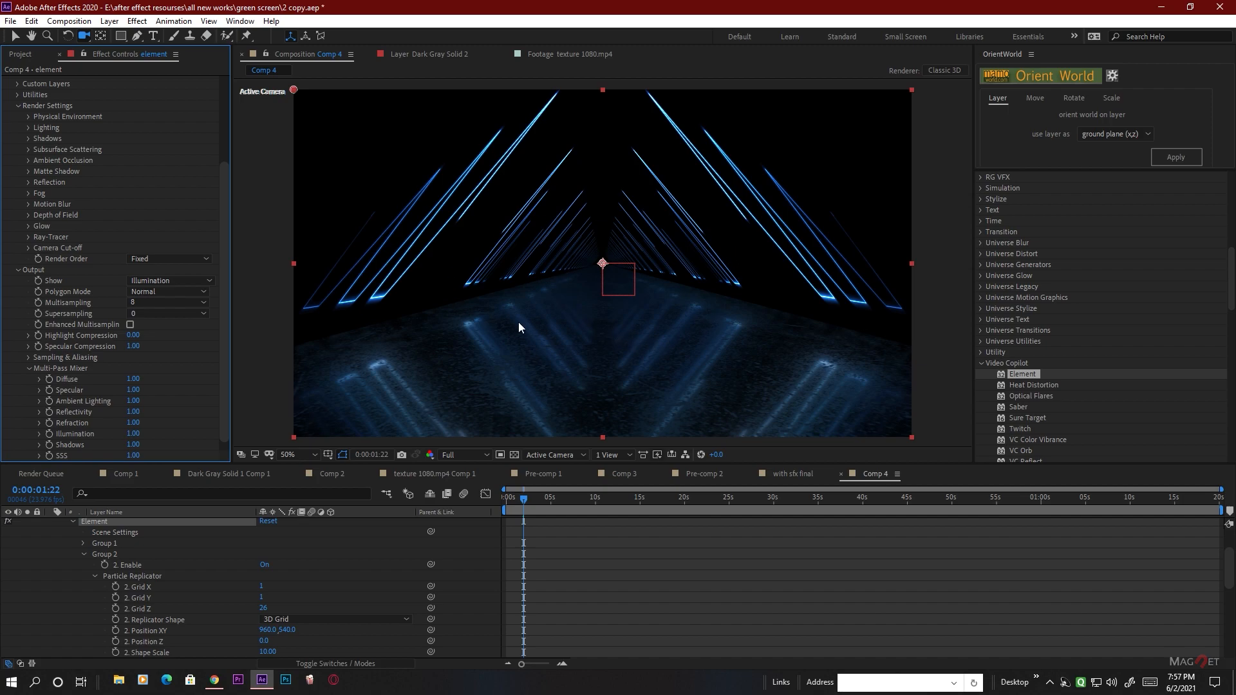
Hide the layer controls, shift the camera slightly, and scrub the neon animation back to the first frame
key(ctrl+shift+h)
click(635, 332)
drag(635, 332, 632, 332)
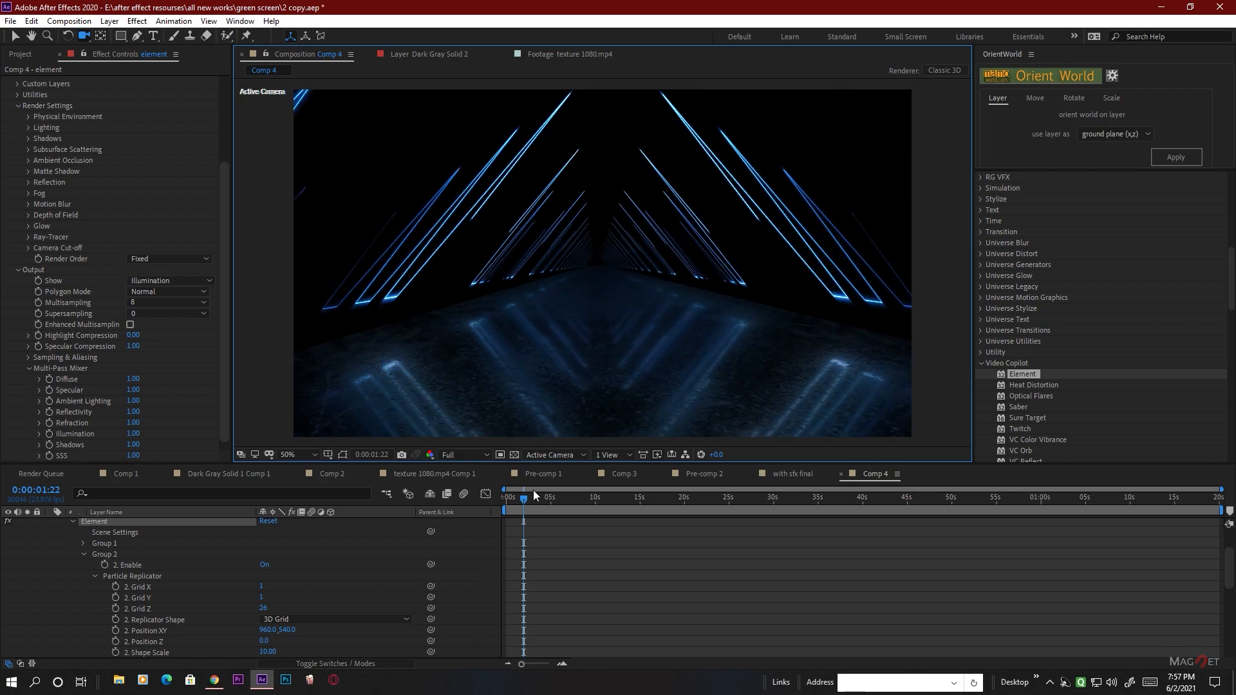
drag(533, 494, 514, 499)
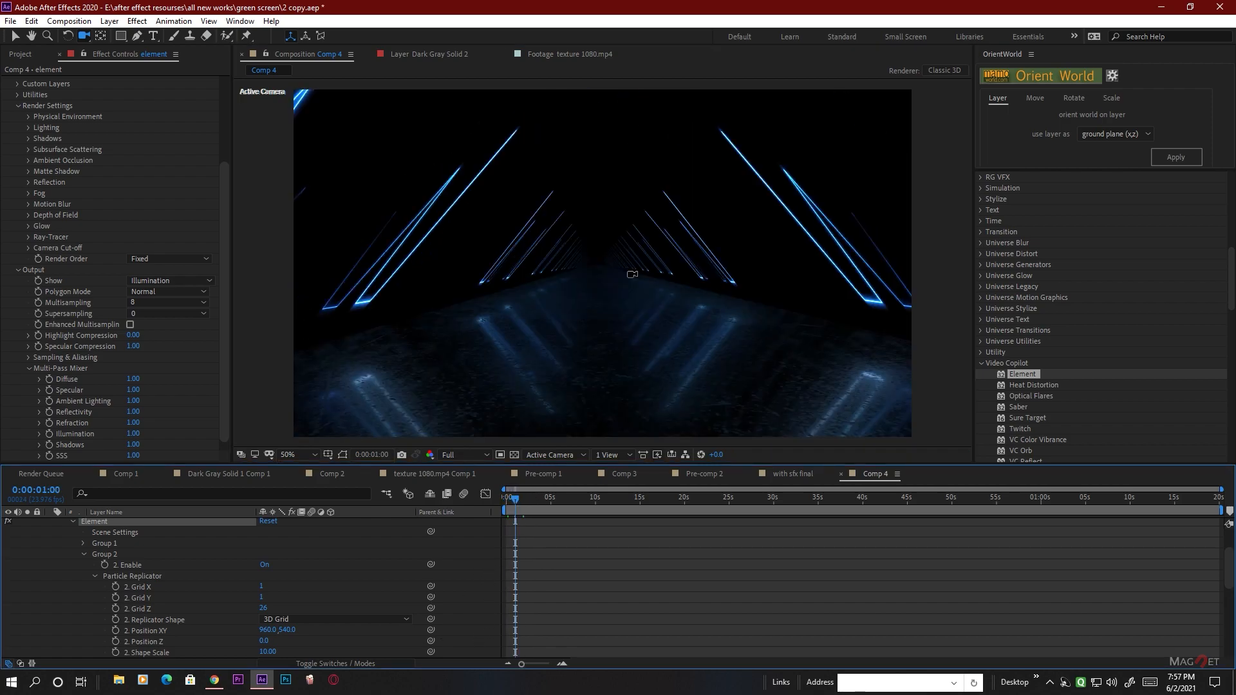
drag(515, 500, 488, 510)
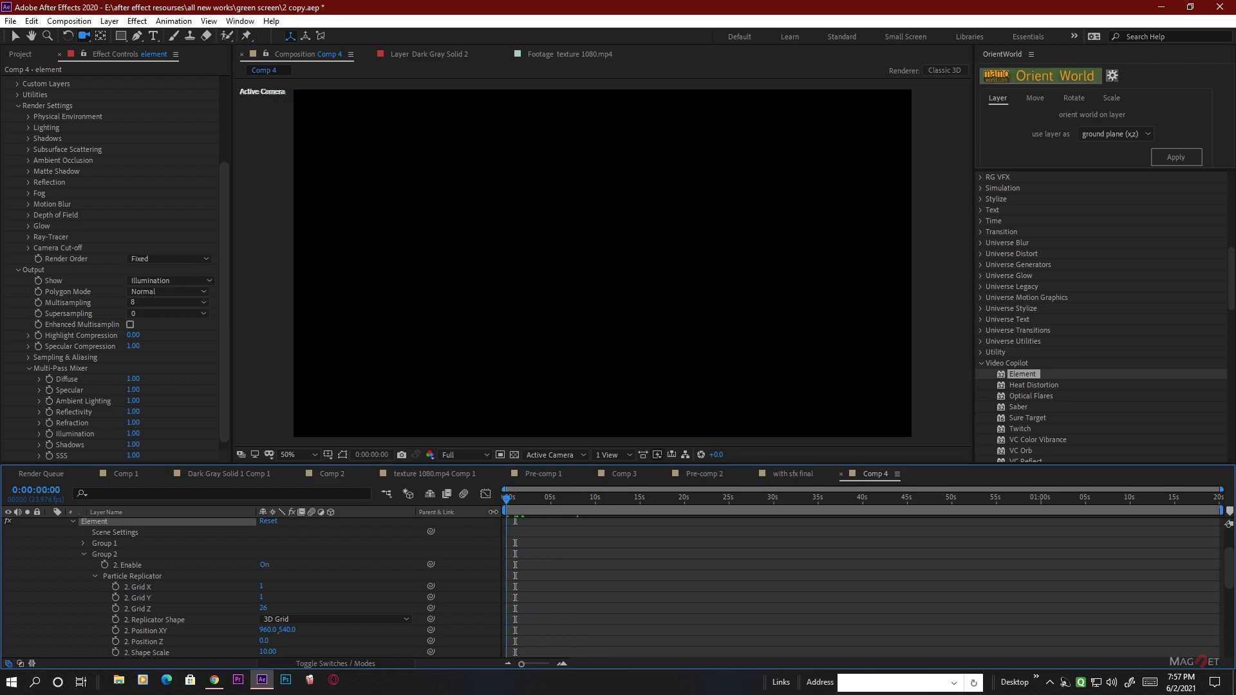
Pre-compose the texture 1080.mp4 layer as texture 1080.mp4 Comp 2, moving all attributes into the new composition
scroll(252, 572, up, 3)
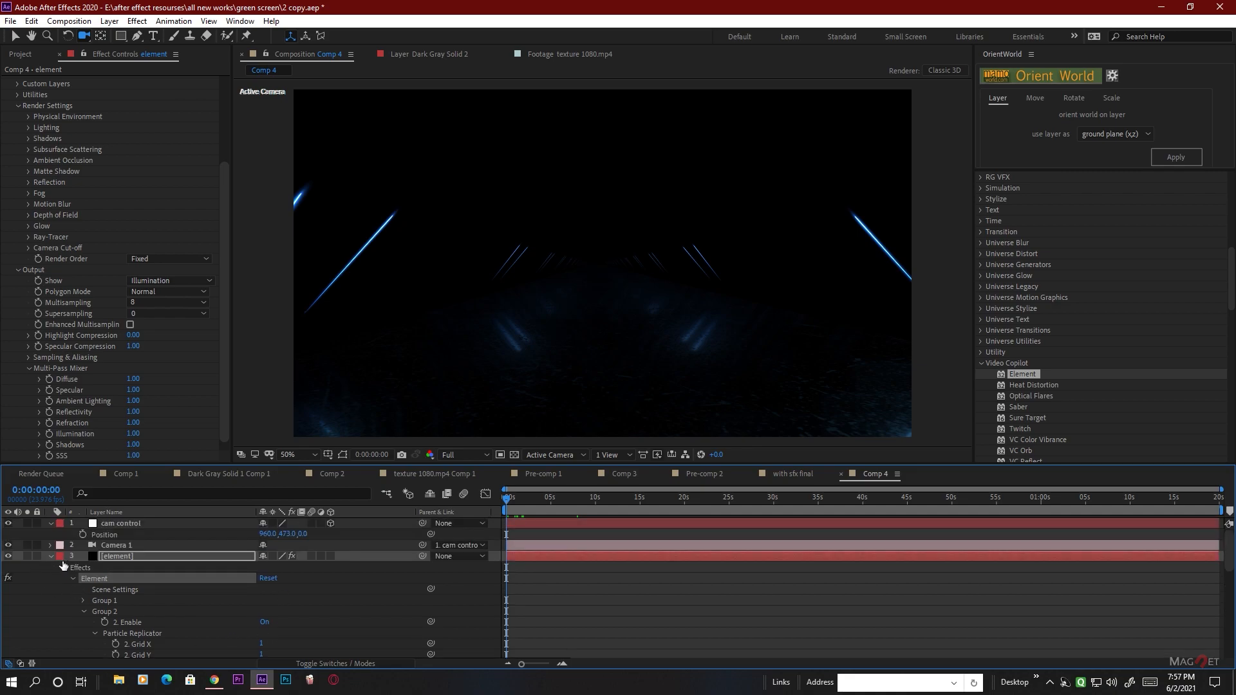
click(50, 557)
click(125, 566)
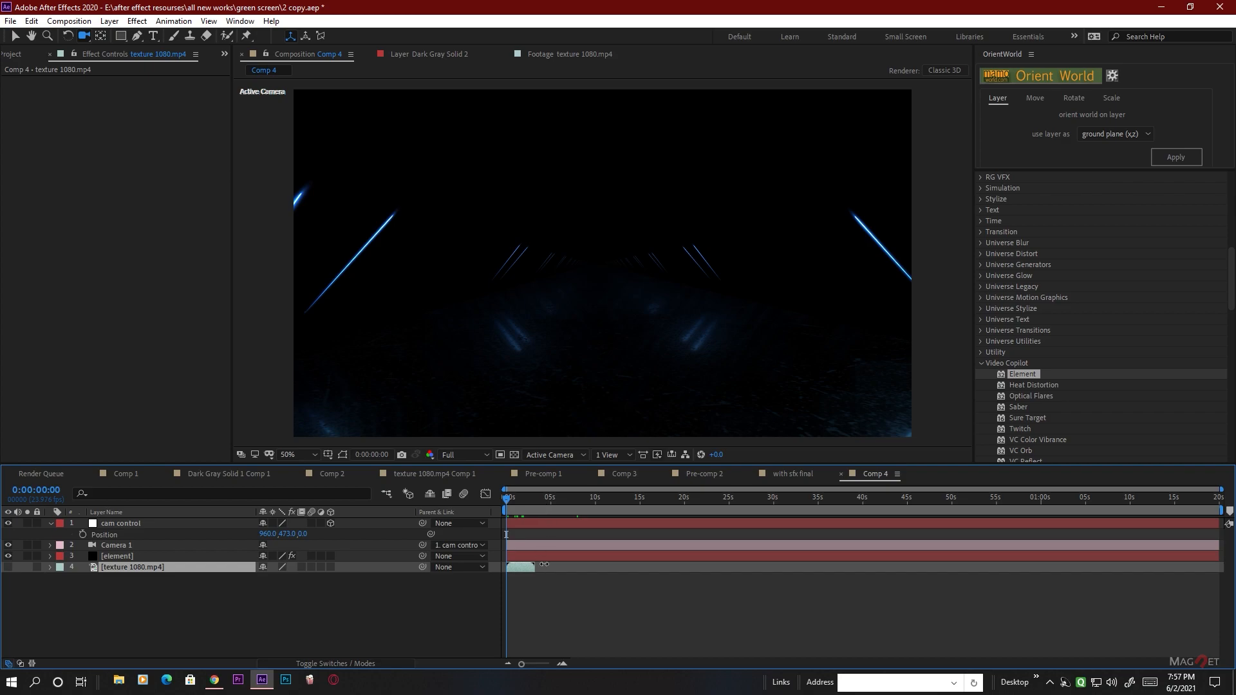
mouse_move(508, 500)
mouse_down()
mouse_move(1218, 498)
mouse_move(506, 498)
mouse_up()
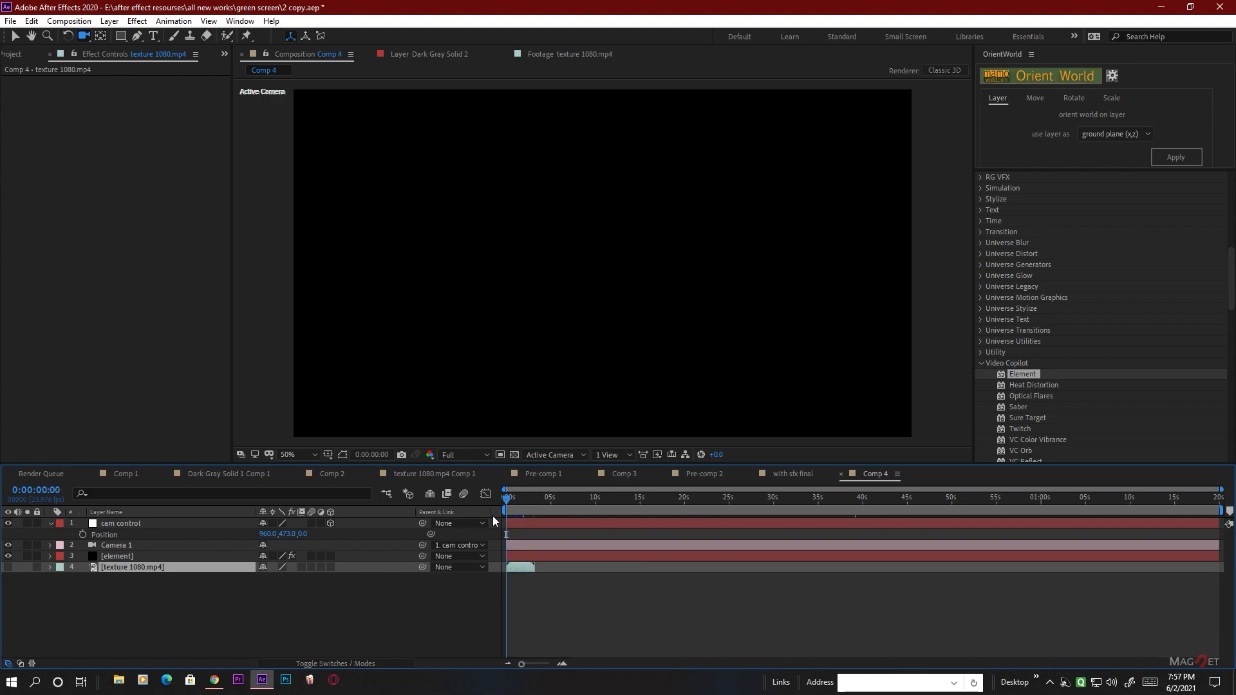
click(728, 498)
drag(727, 498, 453, 509)
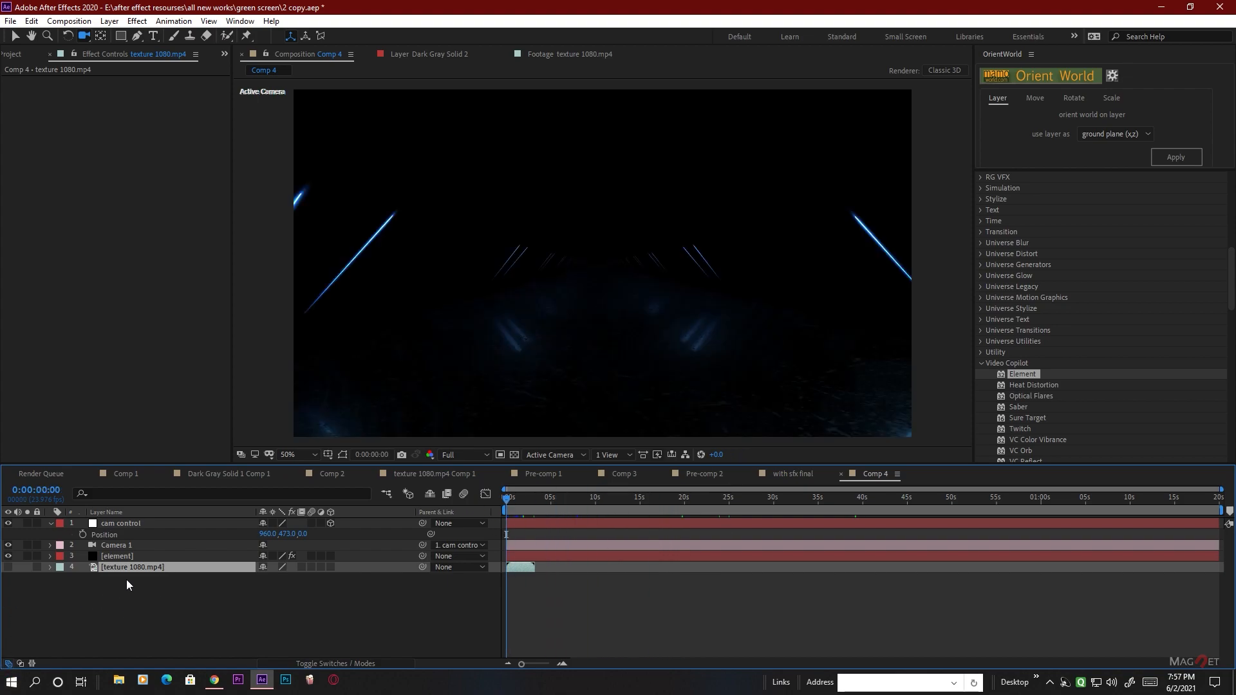
key(ctrl+shift+c)
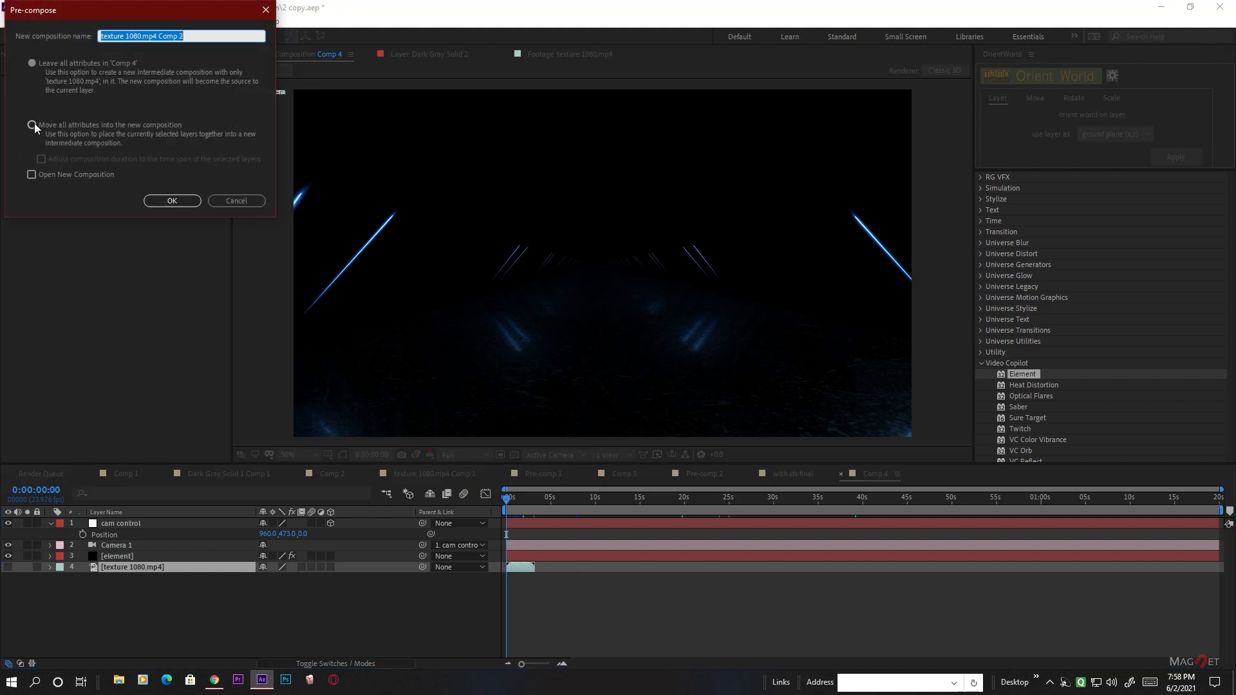
click(32, 125)
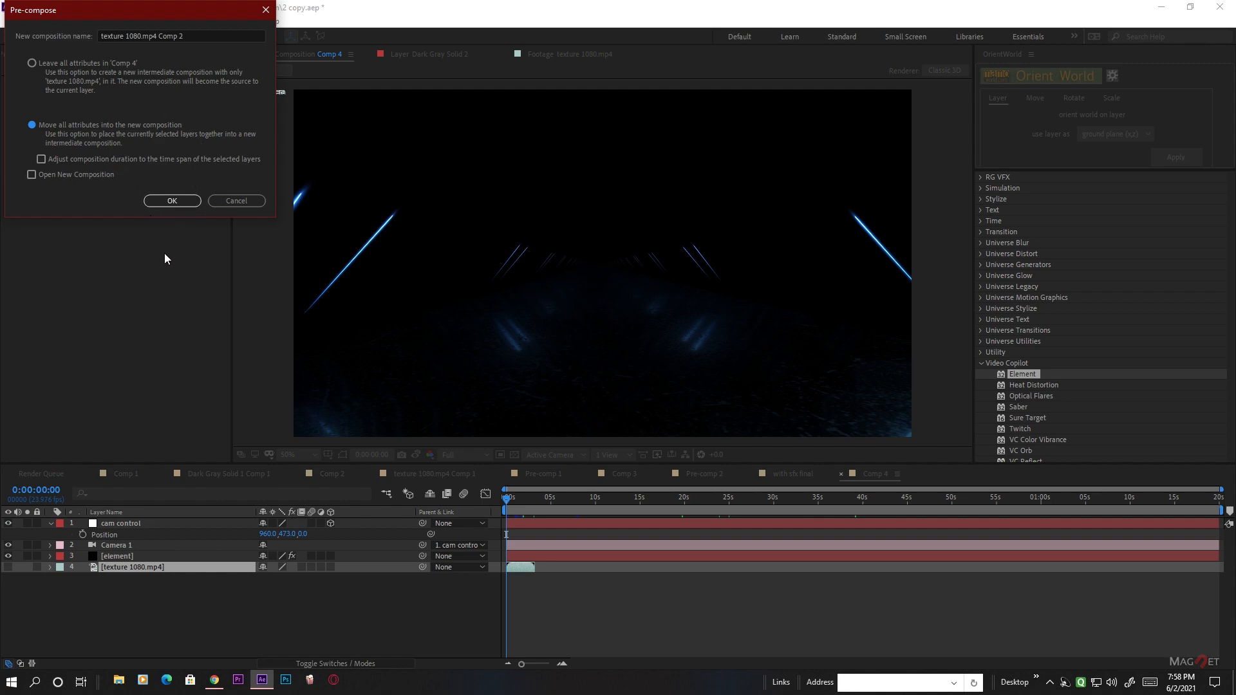
click(172, 201)
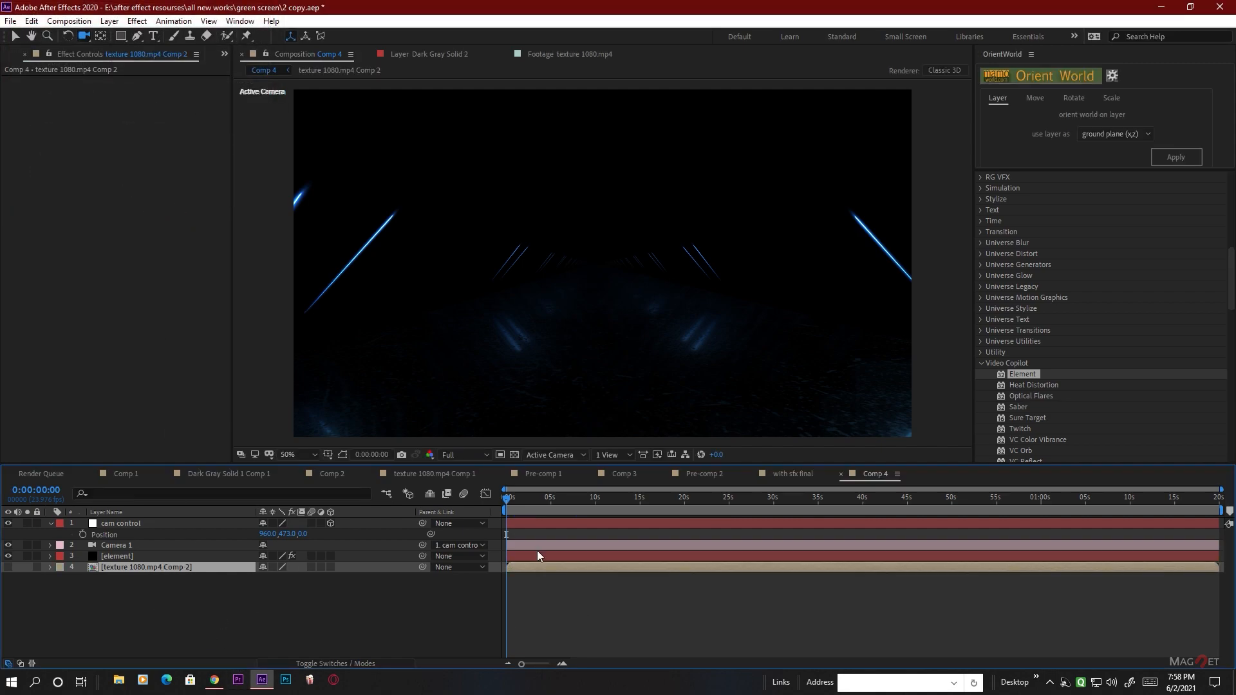
Inside texture 1080.mp4 Comp 2, duplicate the texture clip twice and place the copies end to end after the original
drag(524, 515, 431, 556)
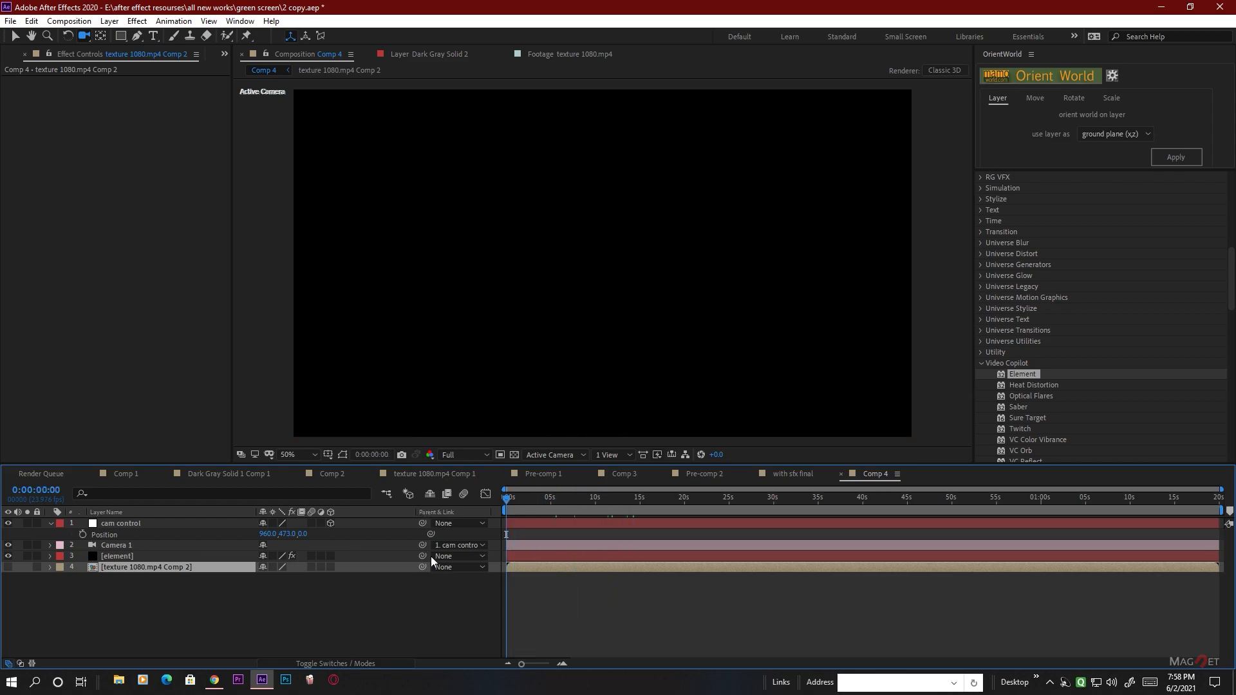
double_click(144, 566)
click(148, 523)
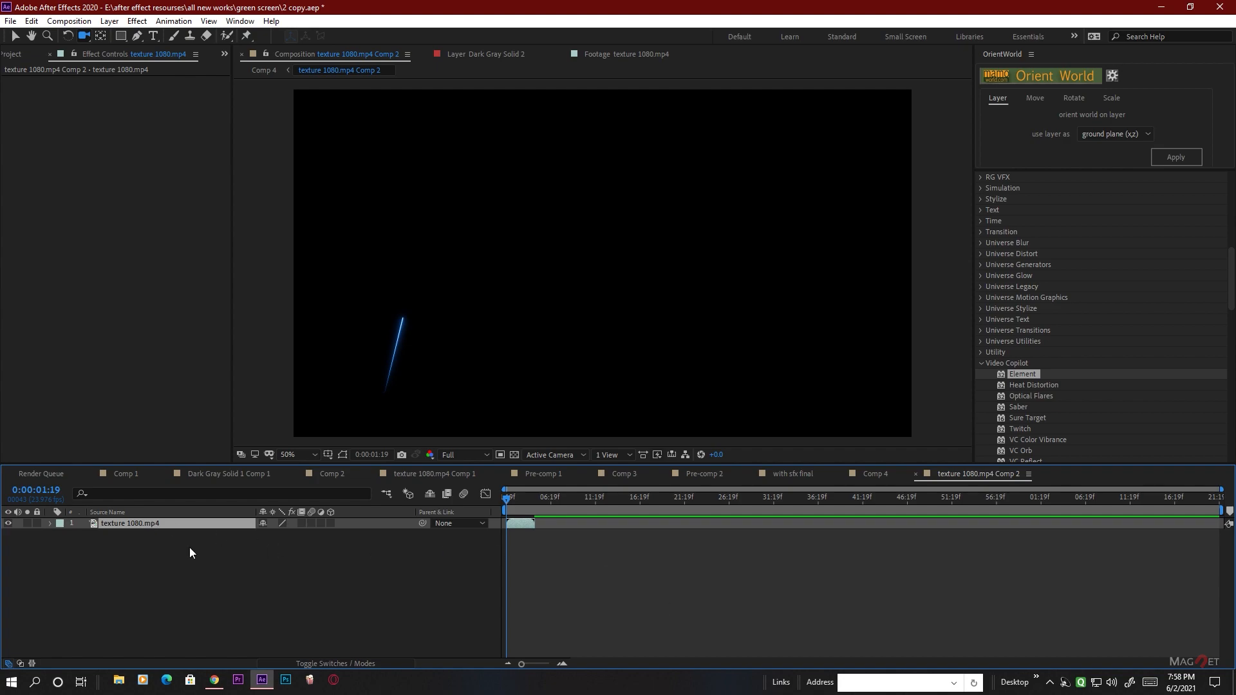
key(ctrl+d)
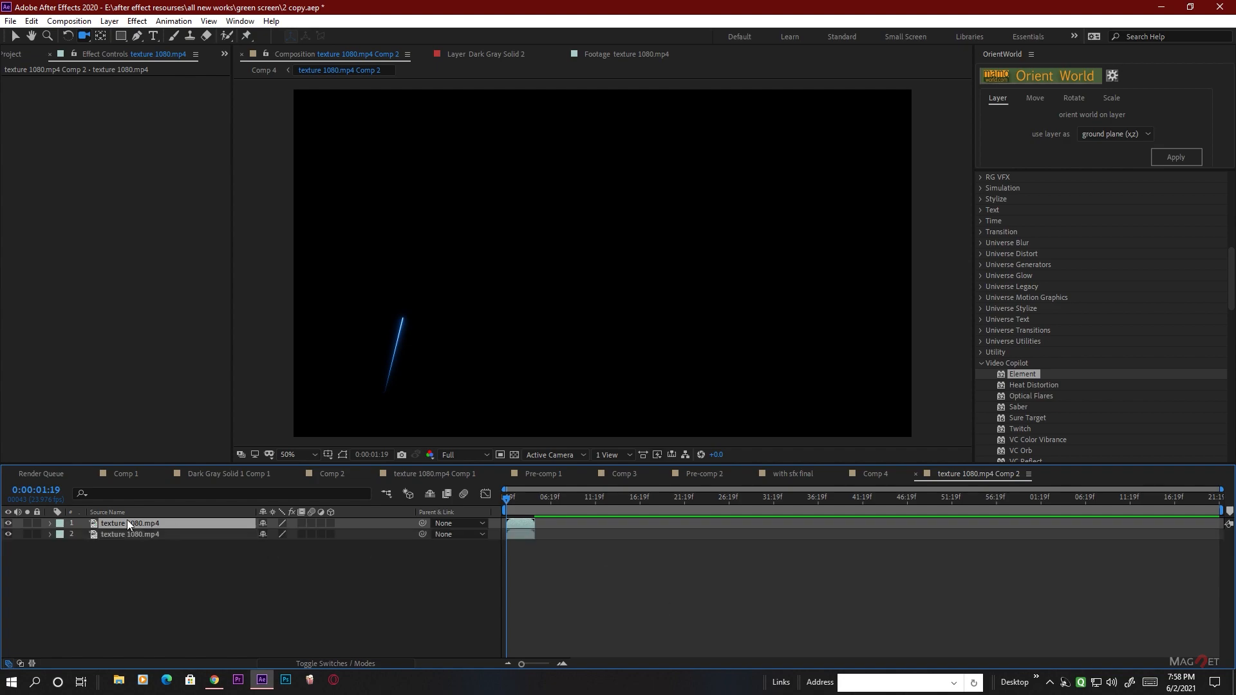
drag(516, 521, 545, 524)
key(ctrl+d)
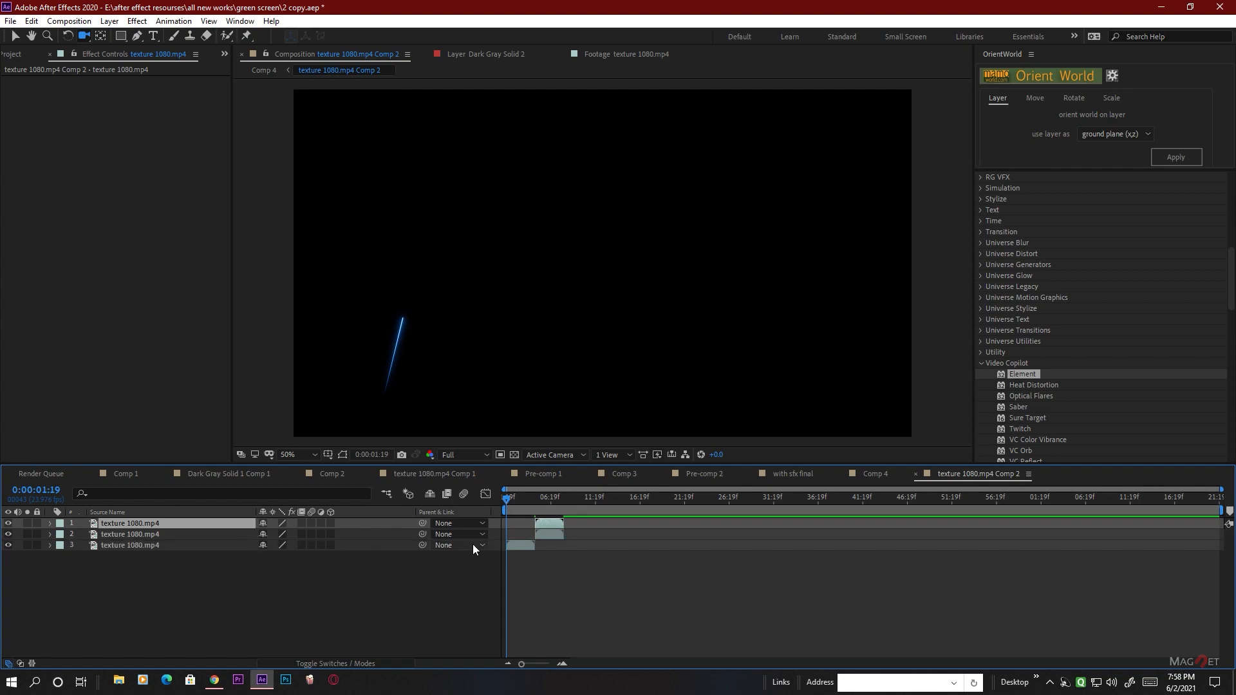
drag(558, 521, 586, 523)
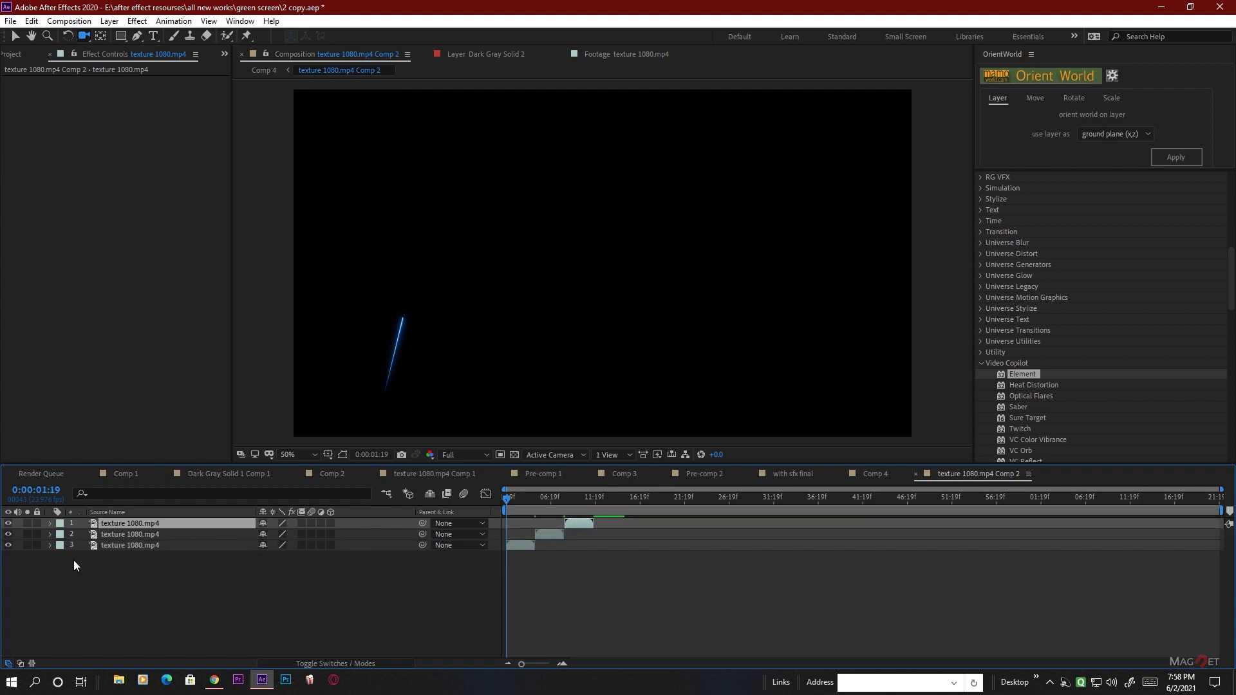
Duplicate all three texture clips and shift the copies so they follow directly after the first three
drag(168, 577, 135, 516)
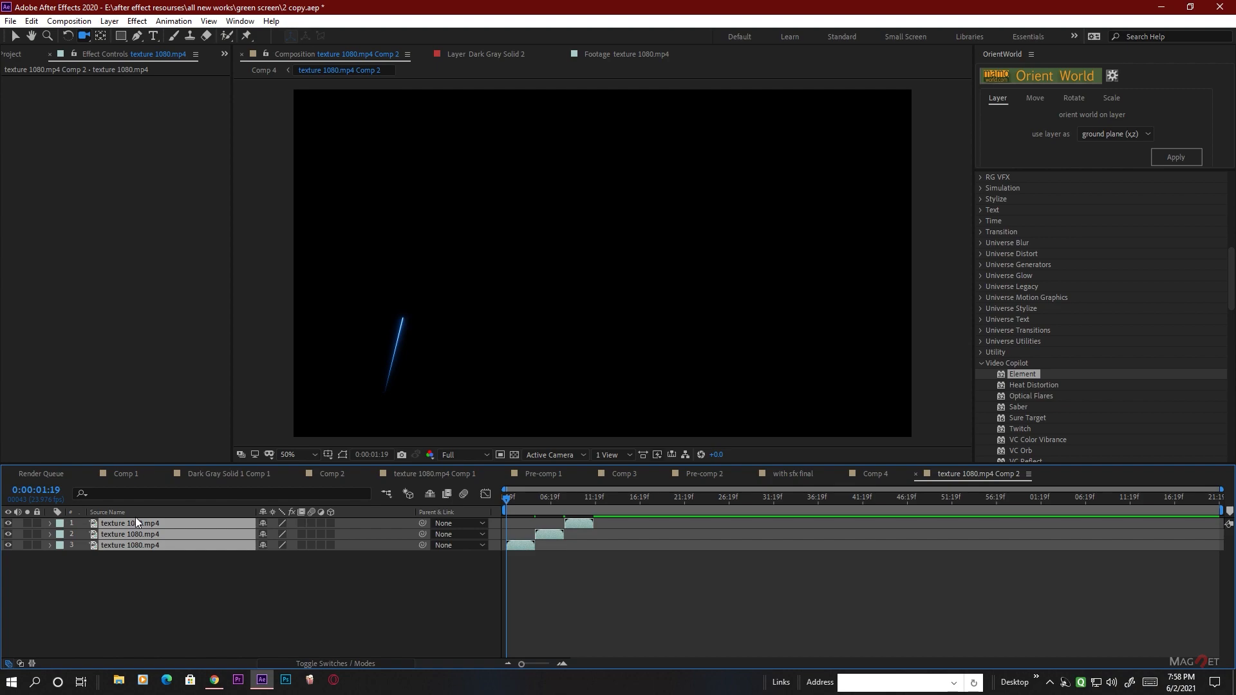
key(ctrl+d)
drag(577, 522, 637, 567)
click(613, 590)
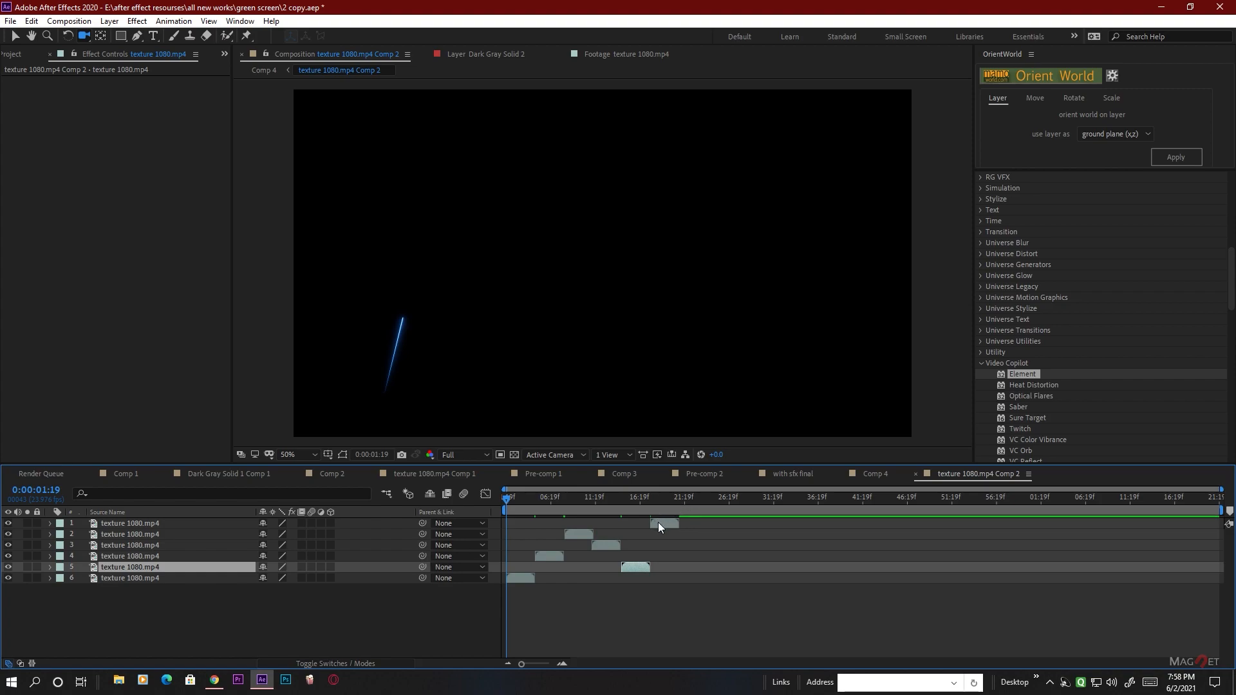
Add three more copies of the last texture clip, each starting where the previous one ends
click(137, 549)
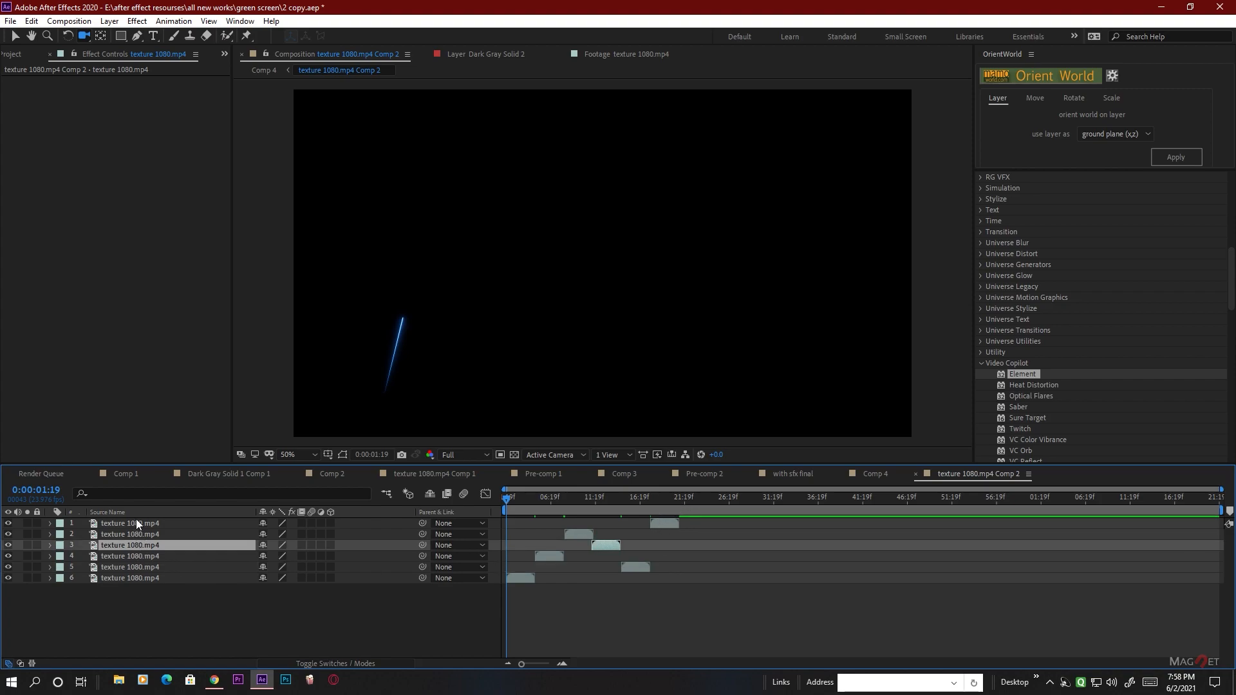
click(136, 521)
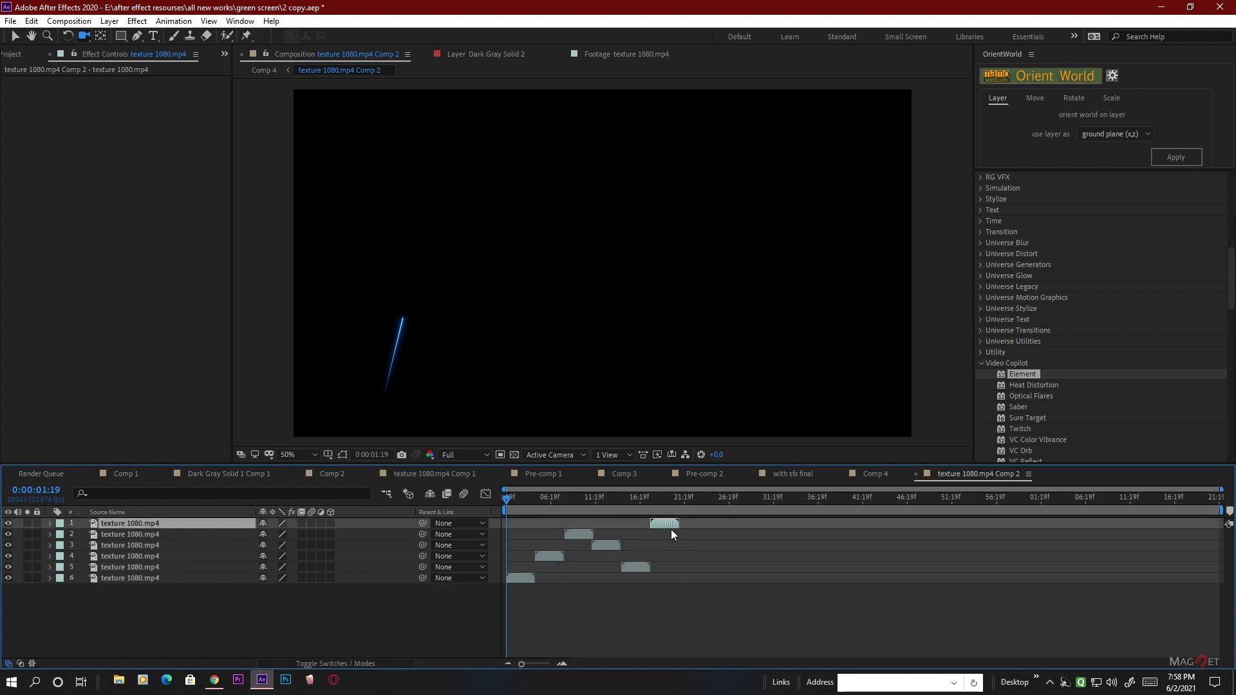
mouse_move(506, 507)
mouse_down()
mouse_move(651, 508)
mouse_move(539, 509)
mouse_move(670, 521)
mouse_move(652, 518)
mouse_up()
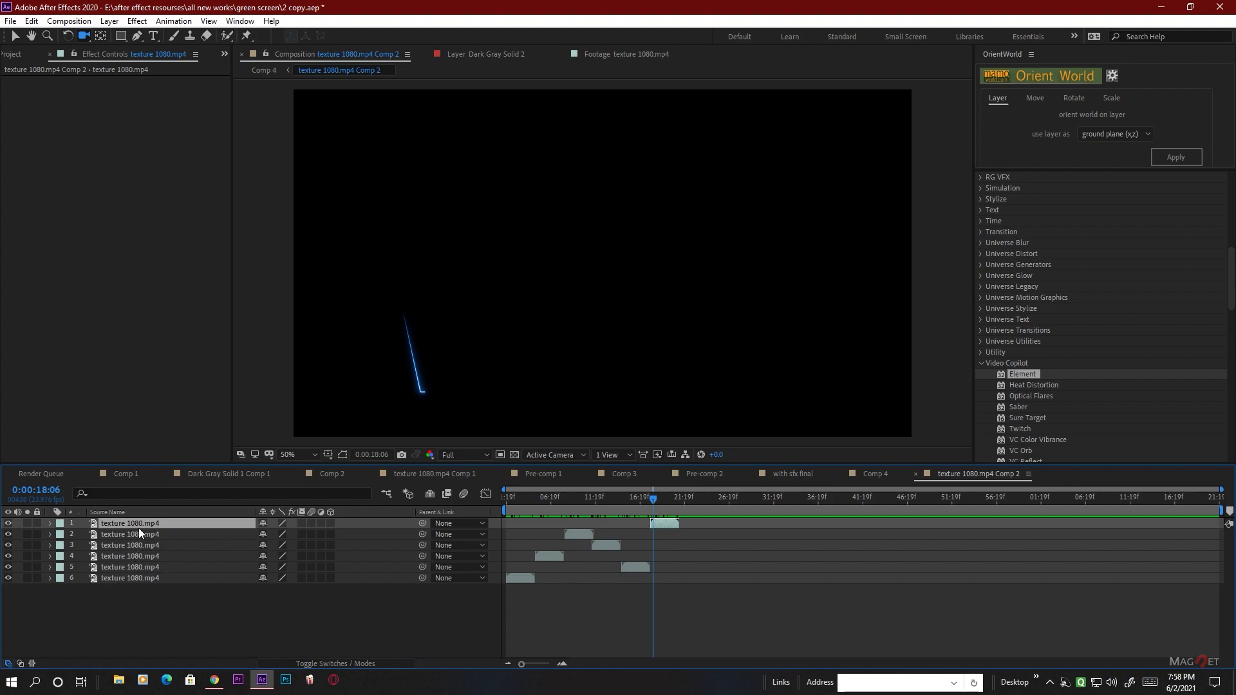
key(ctrl+d)
drag(685, 523, 693, 523)
key(ctrl+d)
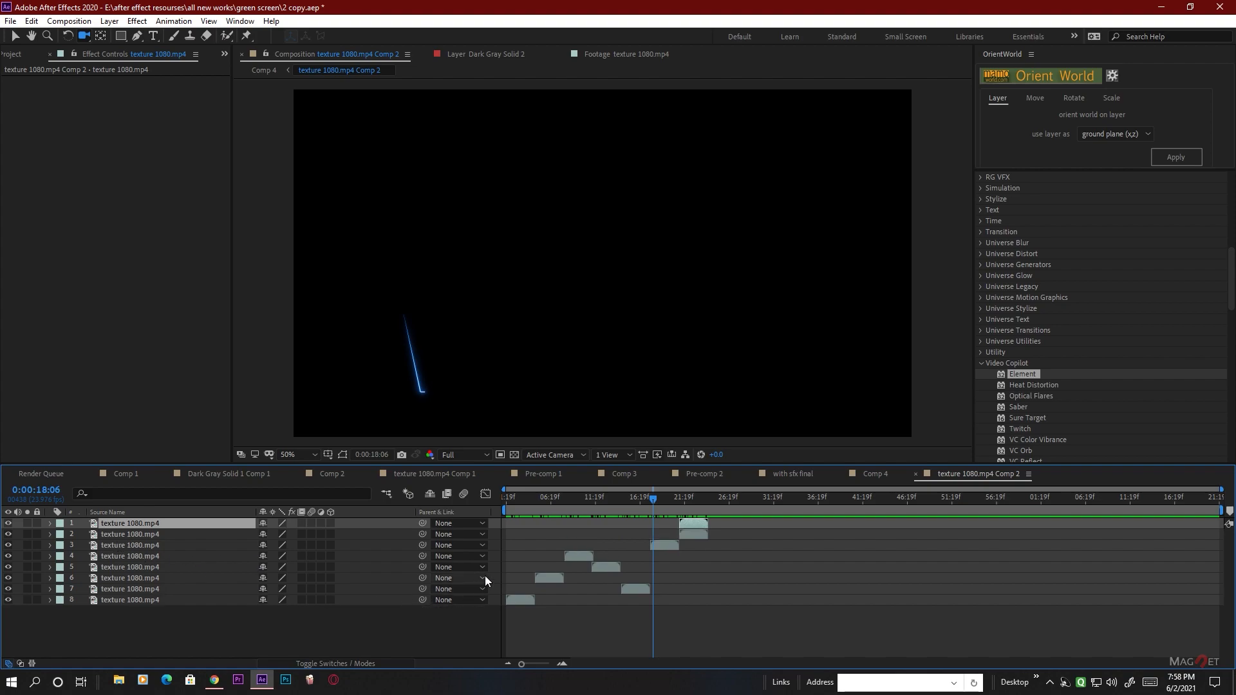
drag(693, 524, 721, 523)
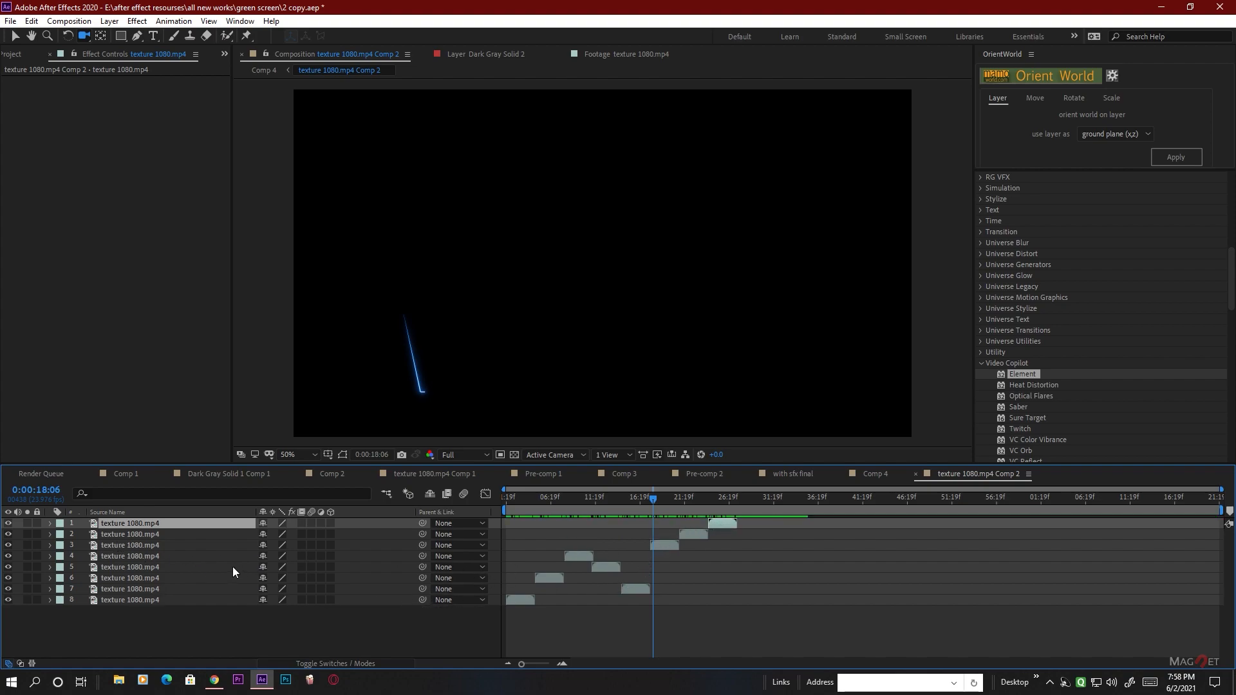
key(ctrl+d)
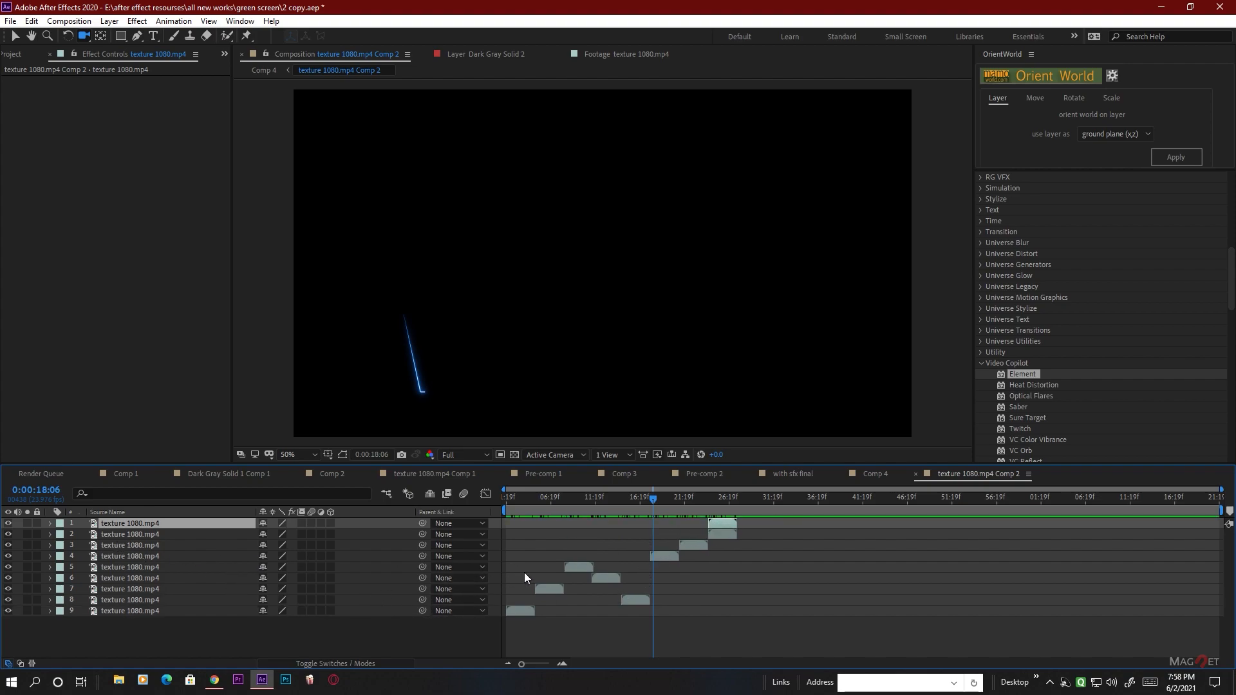
click(723, 533)
drag(731, 524, 750, 525)
Pre-compose all nine texture clips into Pre-comp 3, moving all attributes into the new composition
drag(123, 630, 101, 511)
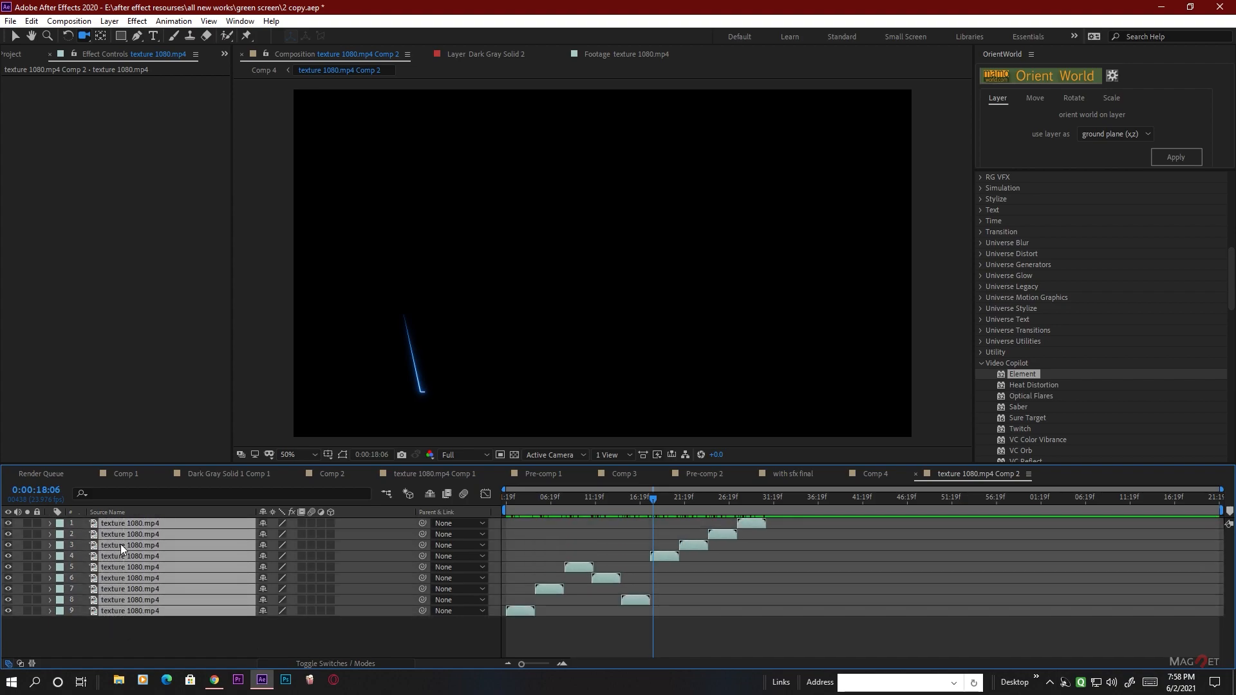
key(ctrl+shift+c)
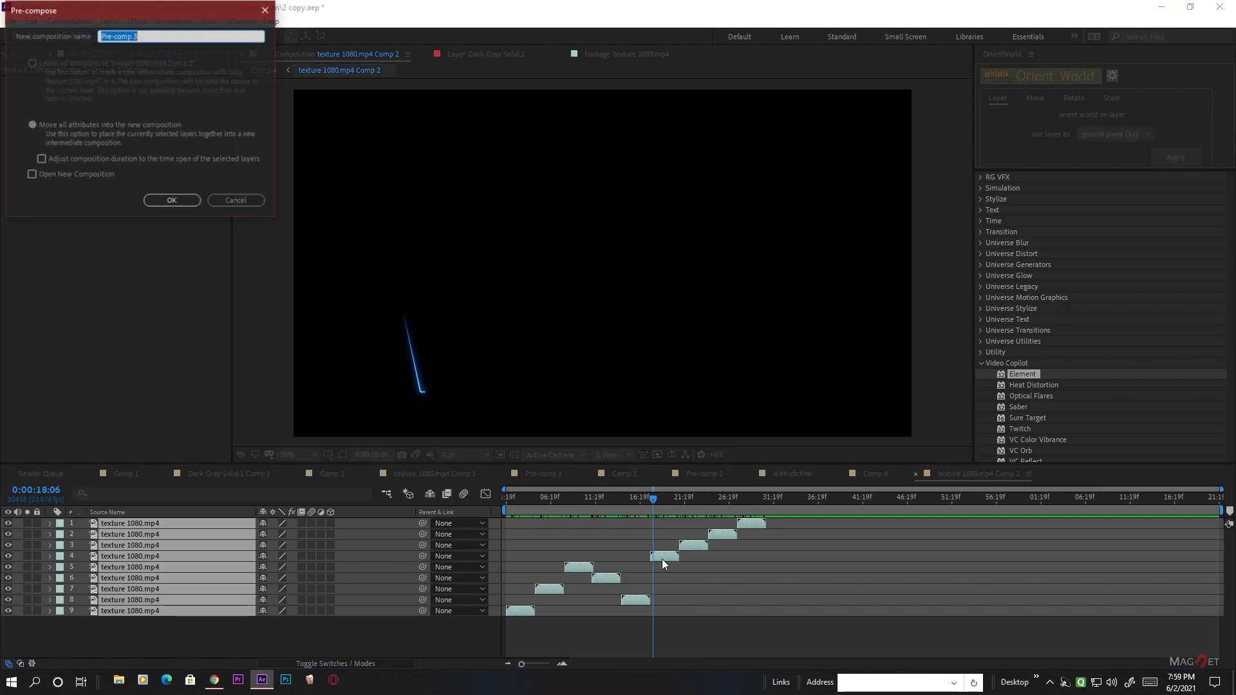
click(182, 202)
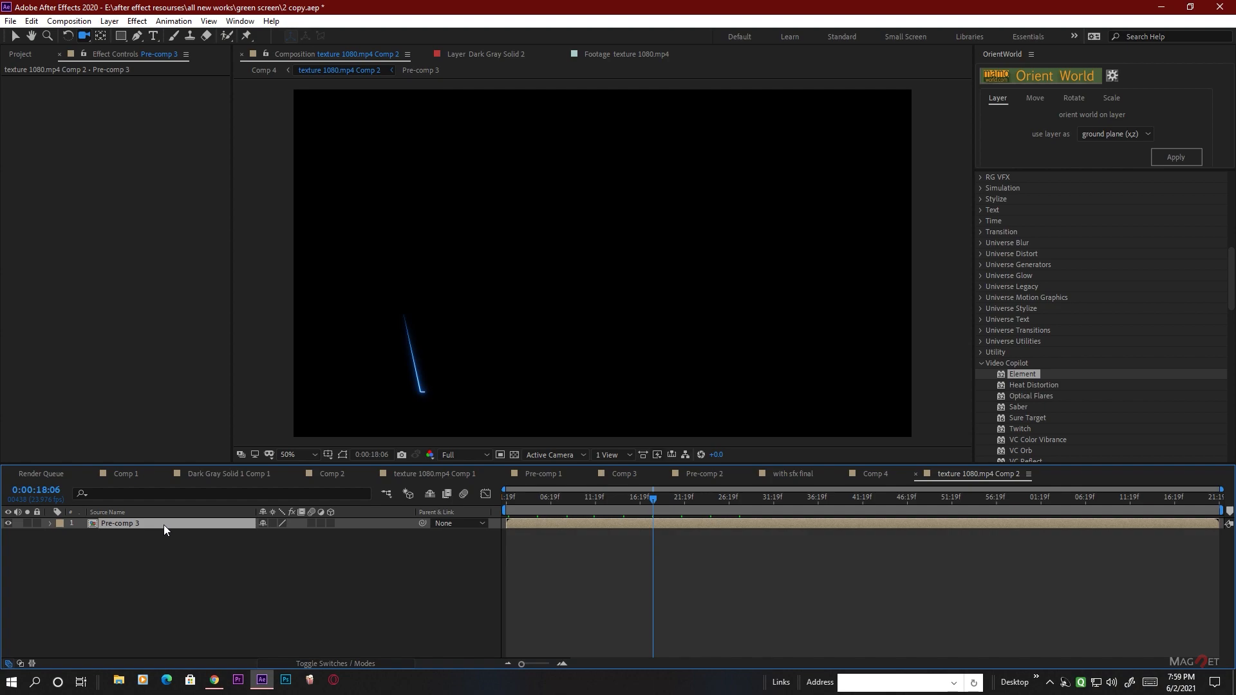
Duplicate Pre-comp 3 and offset the visible copy to start where the original's clips end, then scrub through the extended animation
key(ctrl+d)
drag(558, 523, 770, 538)
drag(658, 499, 729, 507)
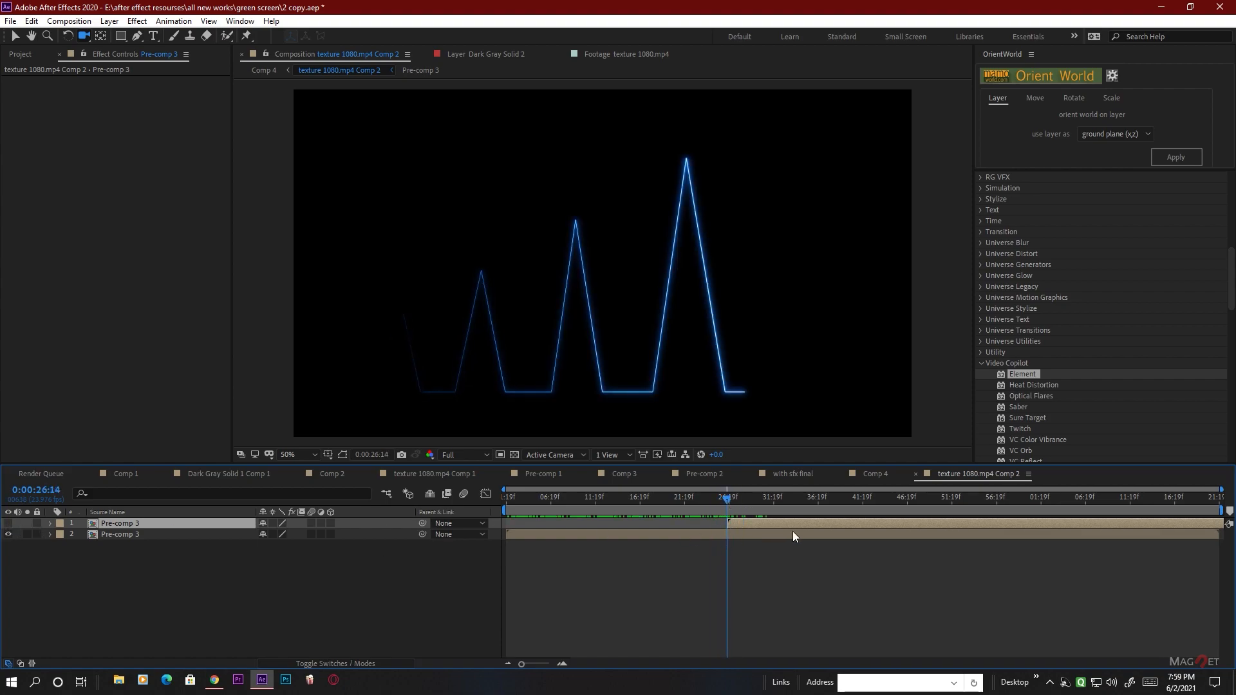
drag(725, 497, 887, 505)
drag(8, 524, 8, 535)
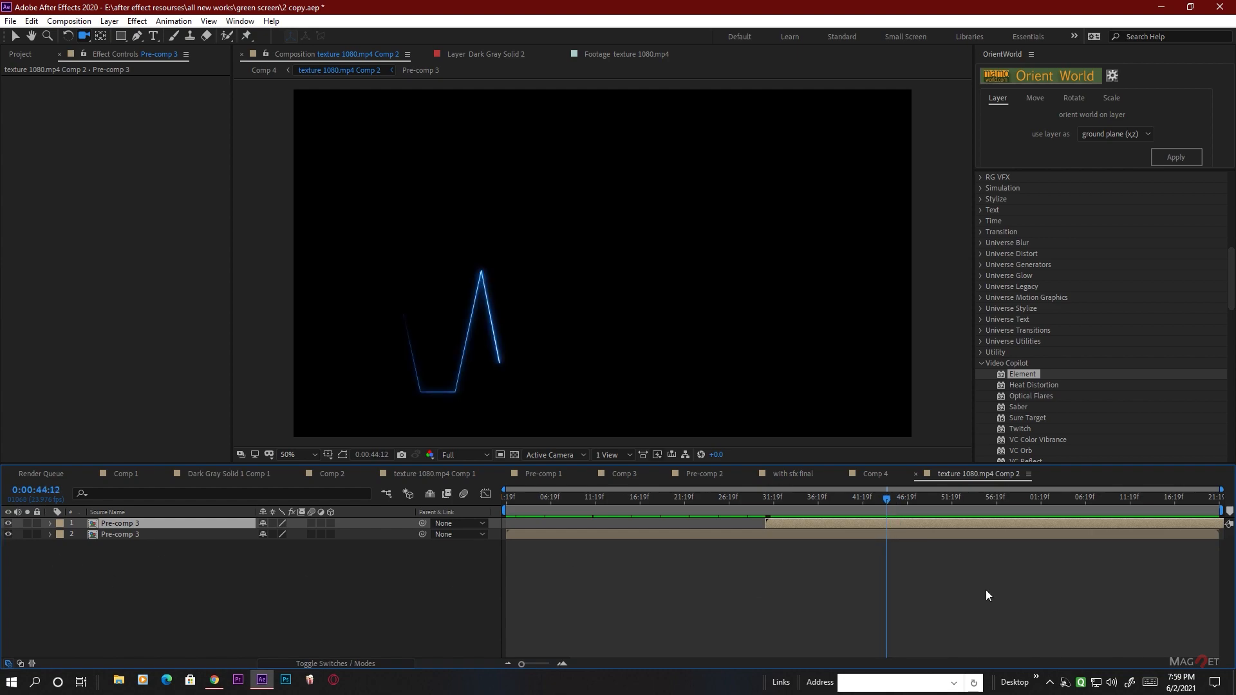
drag(885, 500, 1020, 528)
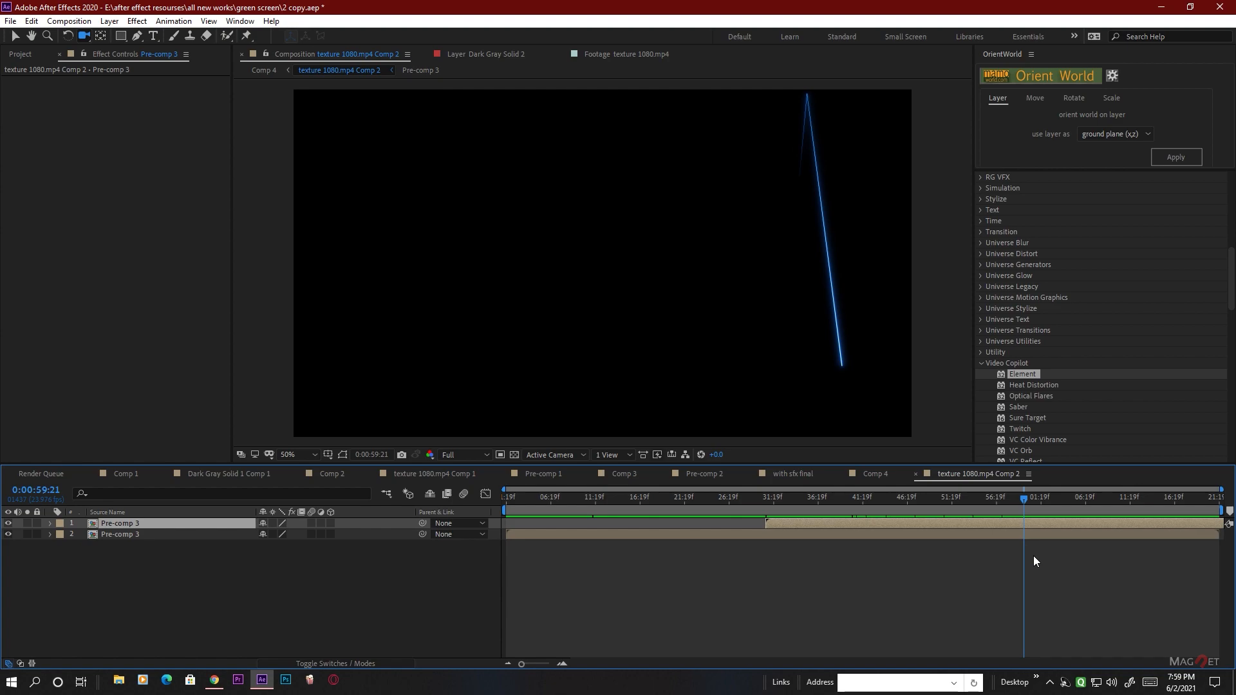
Return to Comp 4, set the preview resolution to Half and play the neon animation from the first frame
click(866, 473)
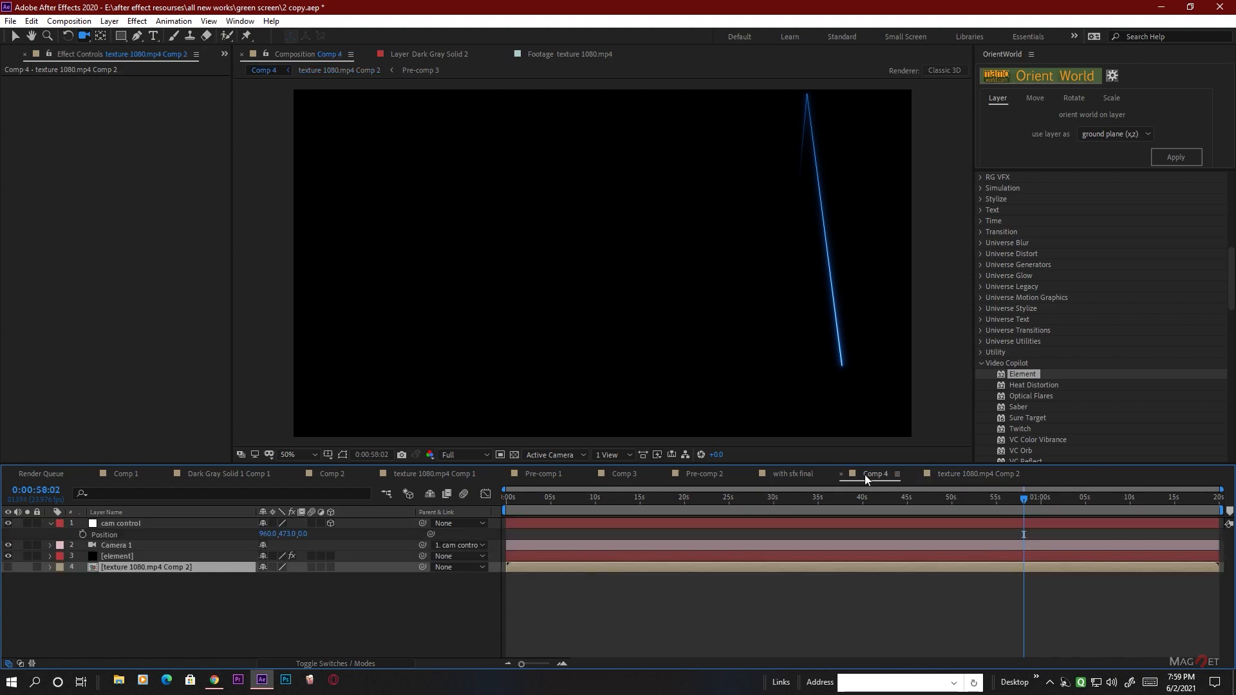
drag(994, 496, 480, 512)
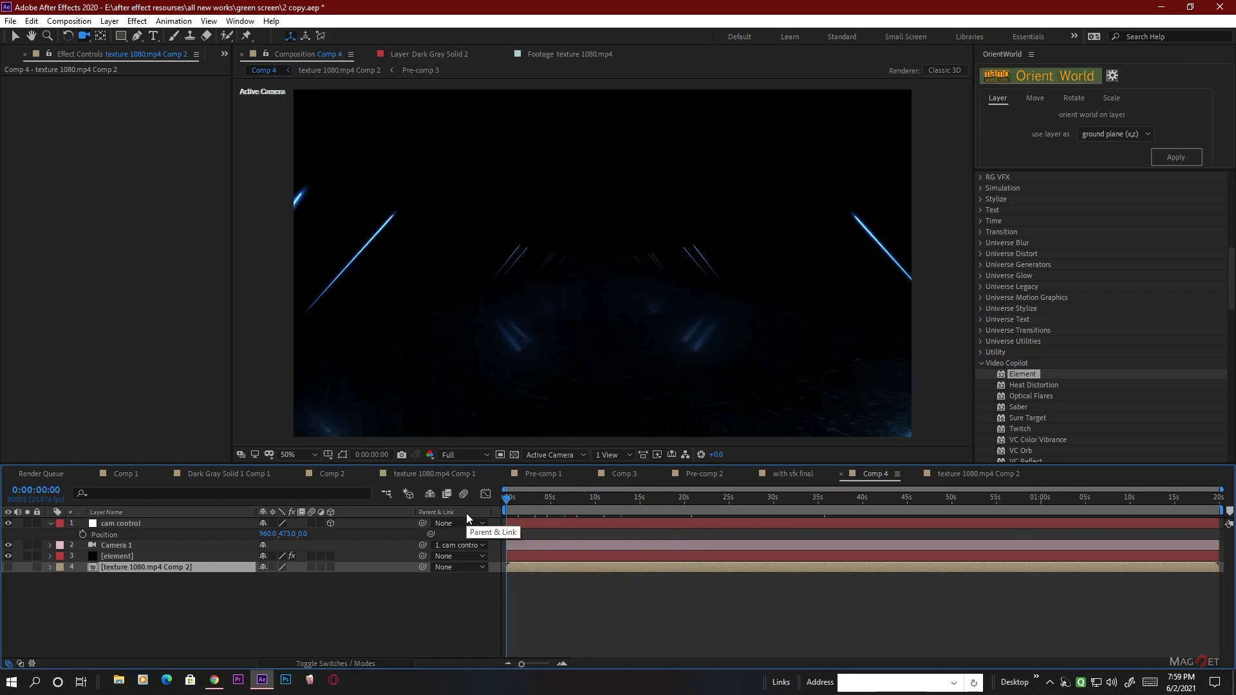
click(465, 455)
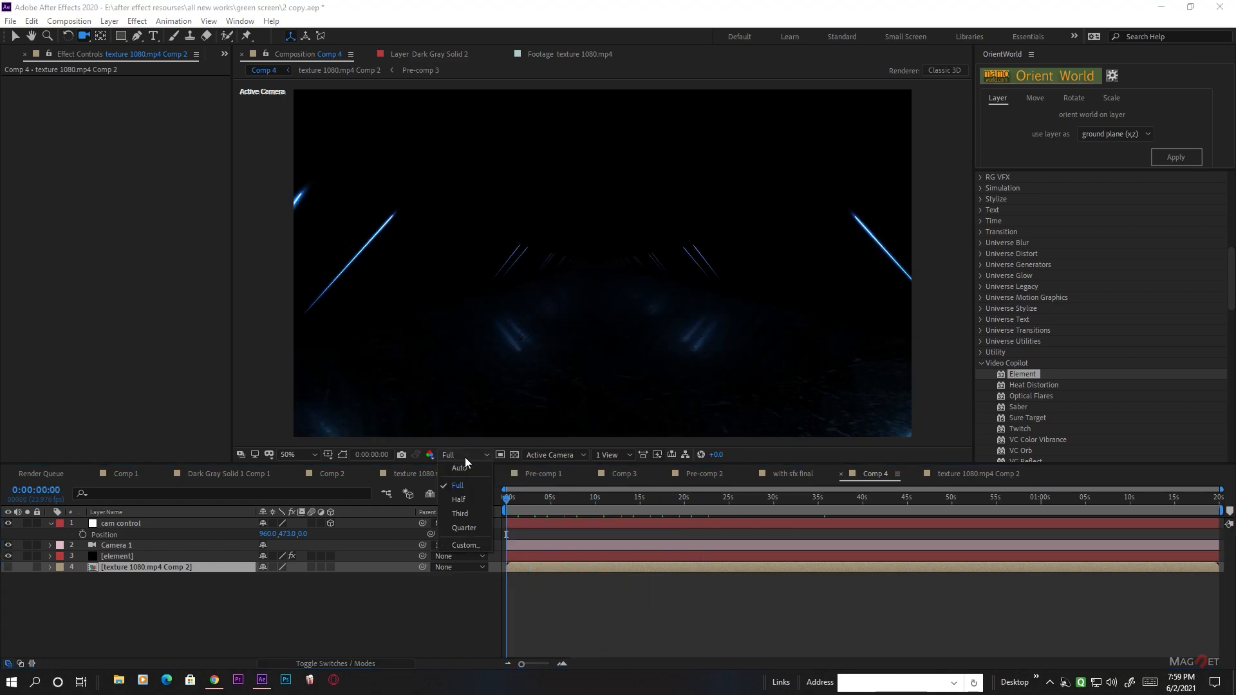
click(471, 500)
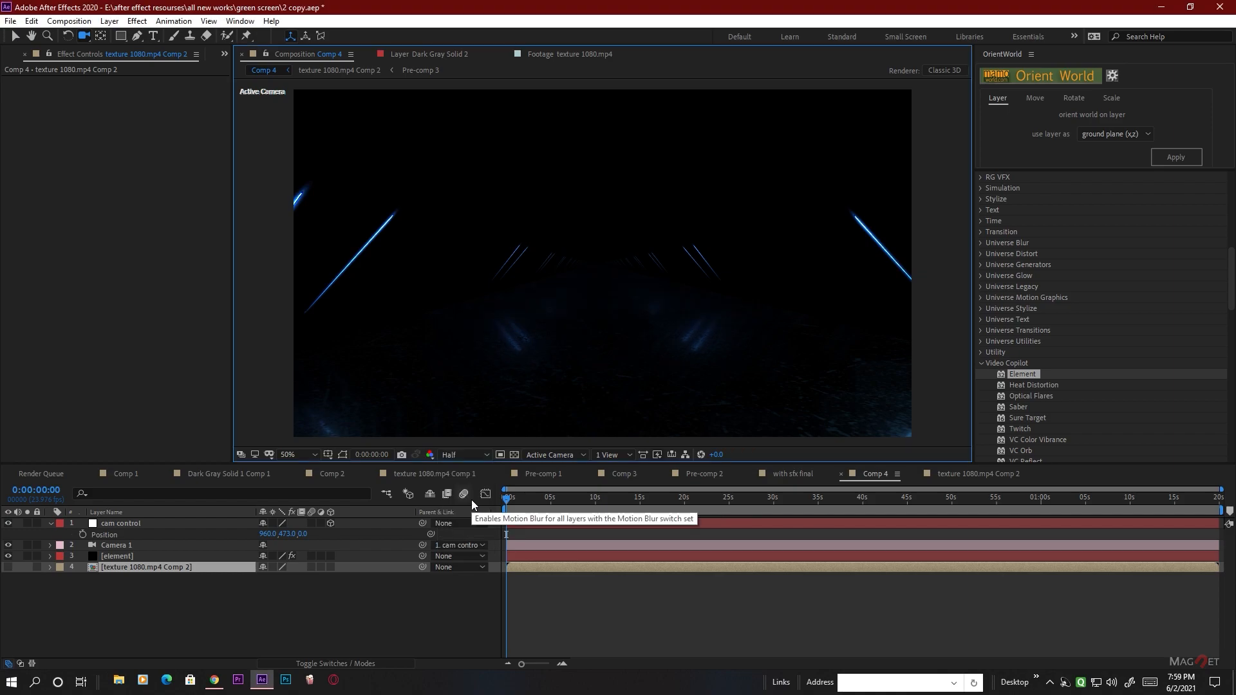
key(space)
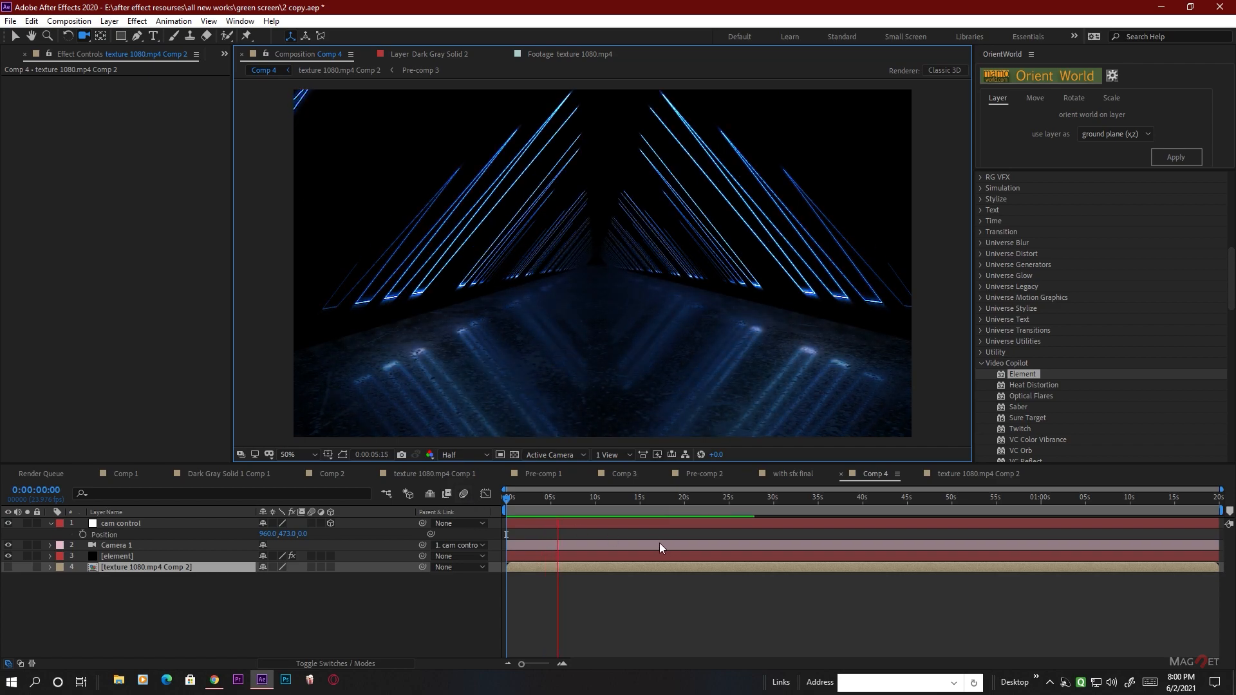
drag(580, 501, 616, 509)
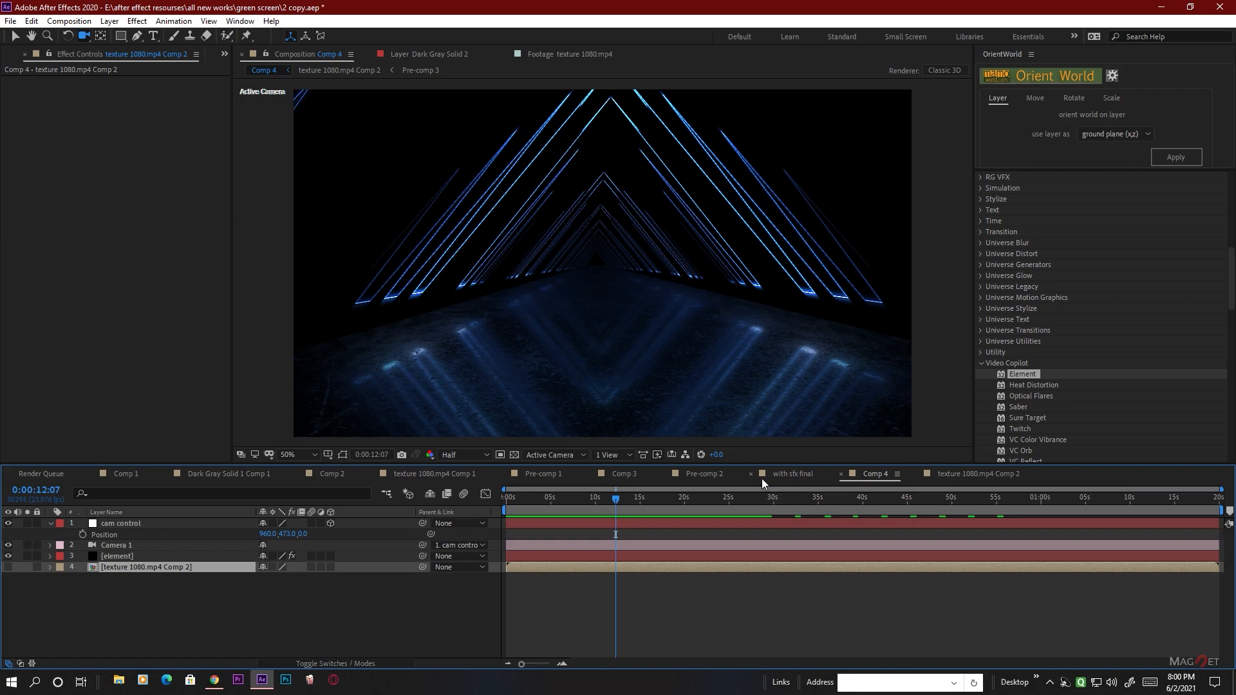
Scrub through the finished reference in the with sfx final composition and return to Comp 4
click(787, 474)
drag(635, 506, 710, 508)
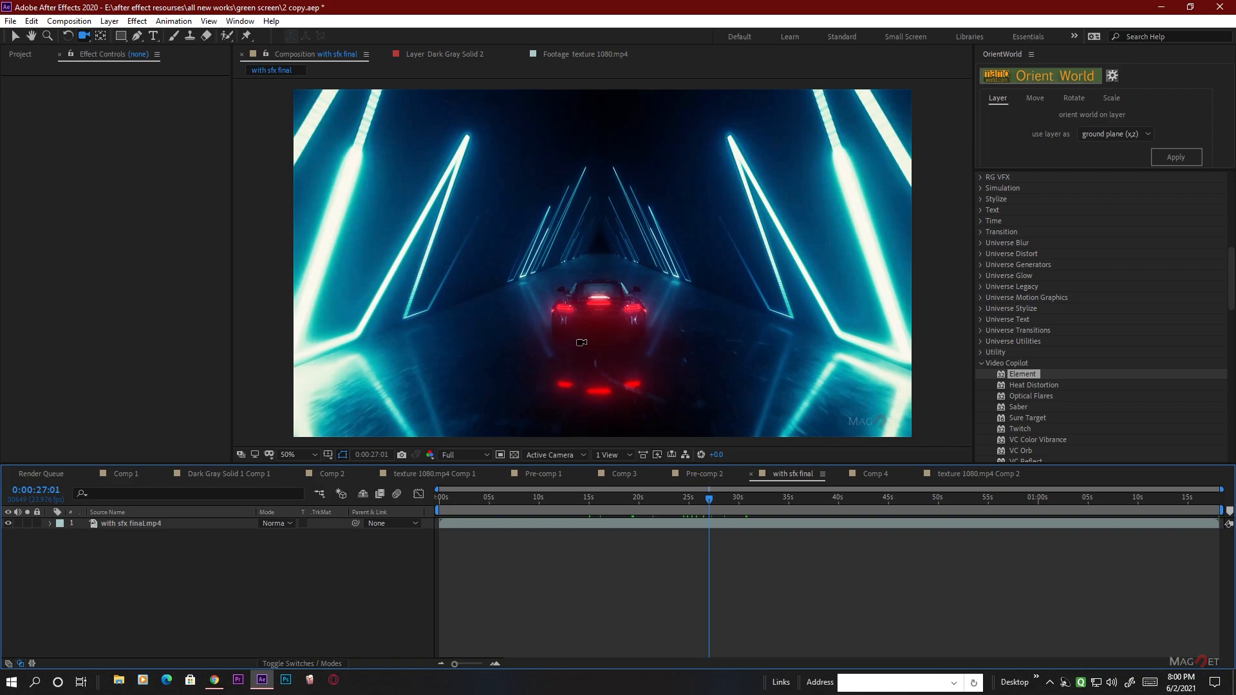
click(872, 475)
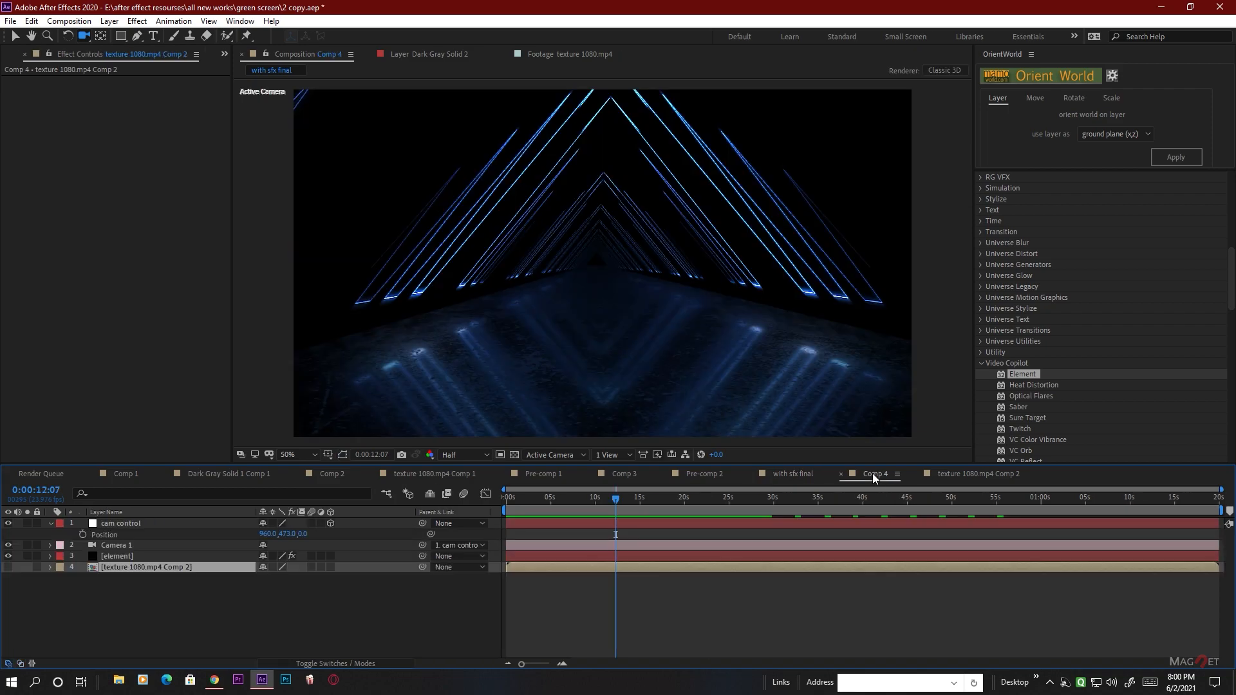
Open the Element scene setup for the element layer and enlarge the folder list in the model library
click(131, 555)
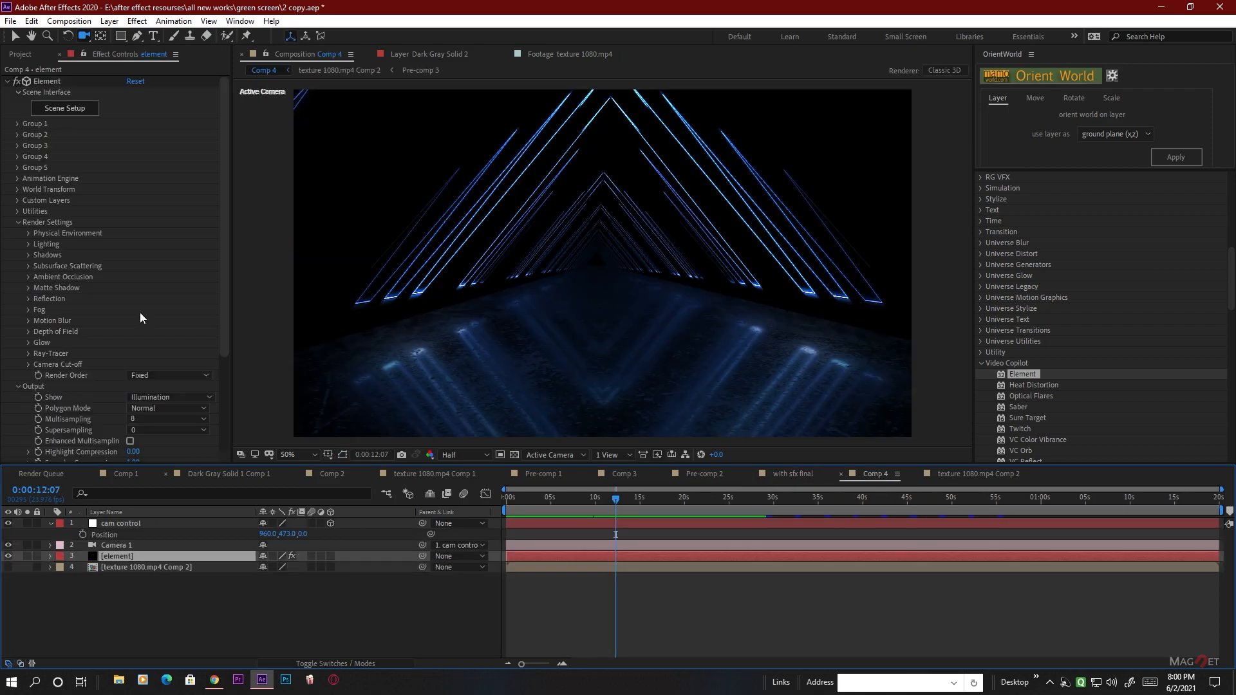
click(68, 108)
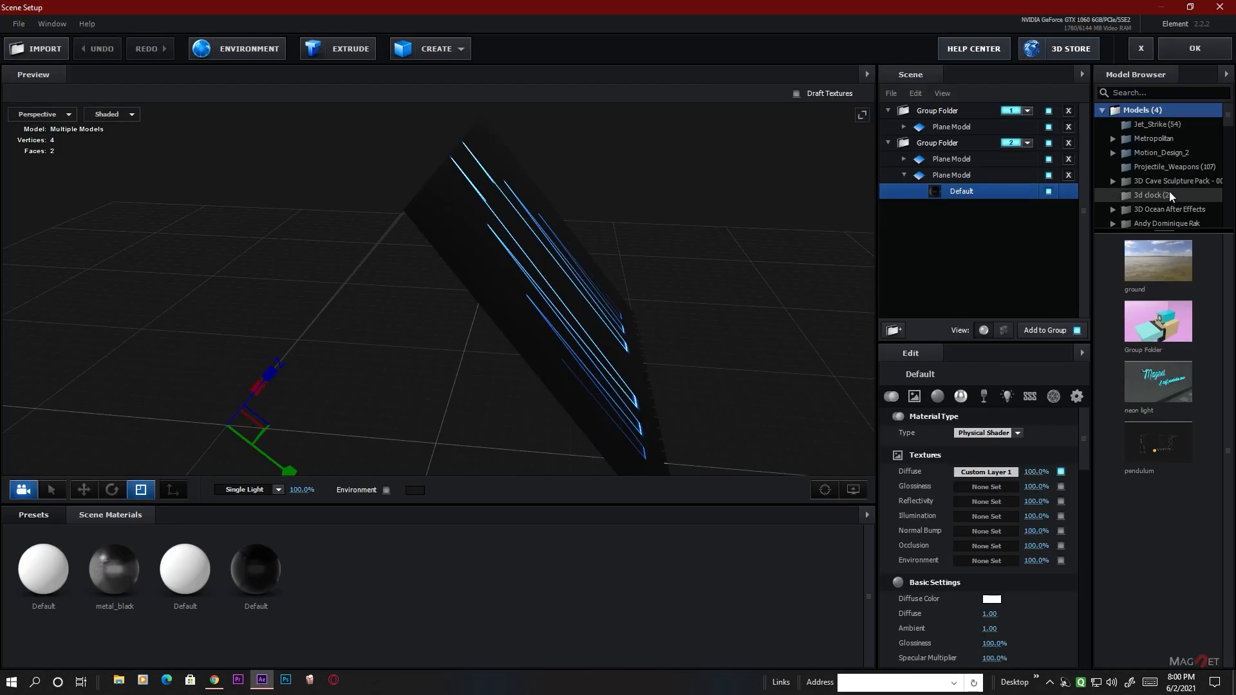
scroll(1169, 191, down, 10)
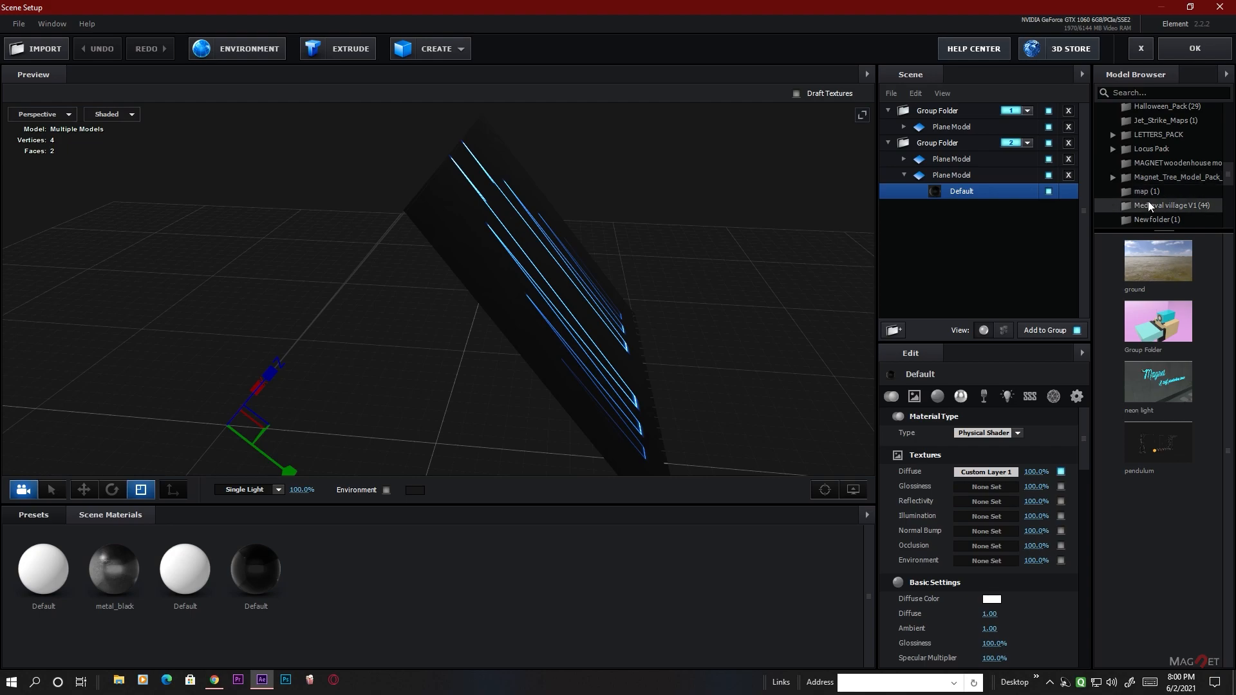
drag(1131, 231, 1130, 384)
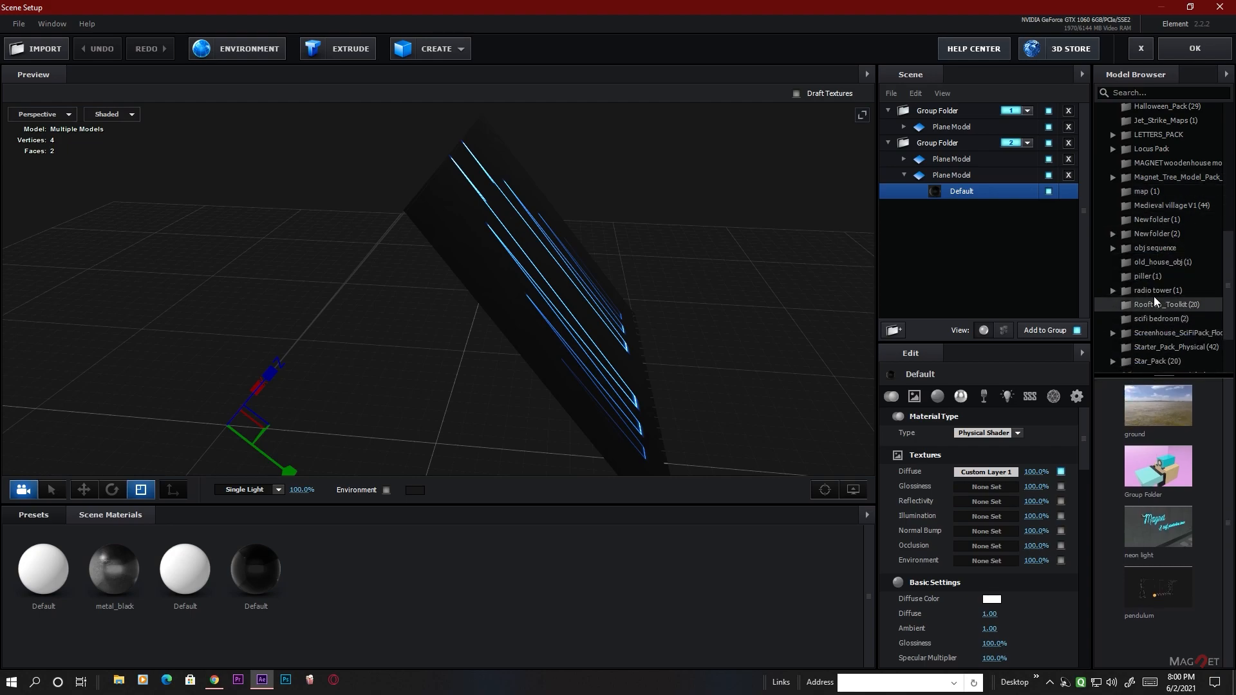
Look through the model library folders for a suitable 3D model to add to the scene
scroll(1154, 295, down, 3)
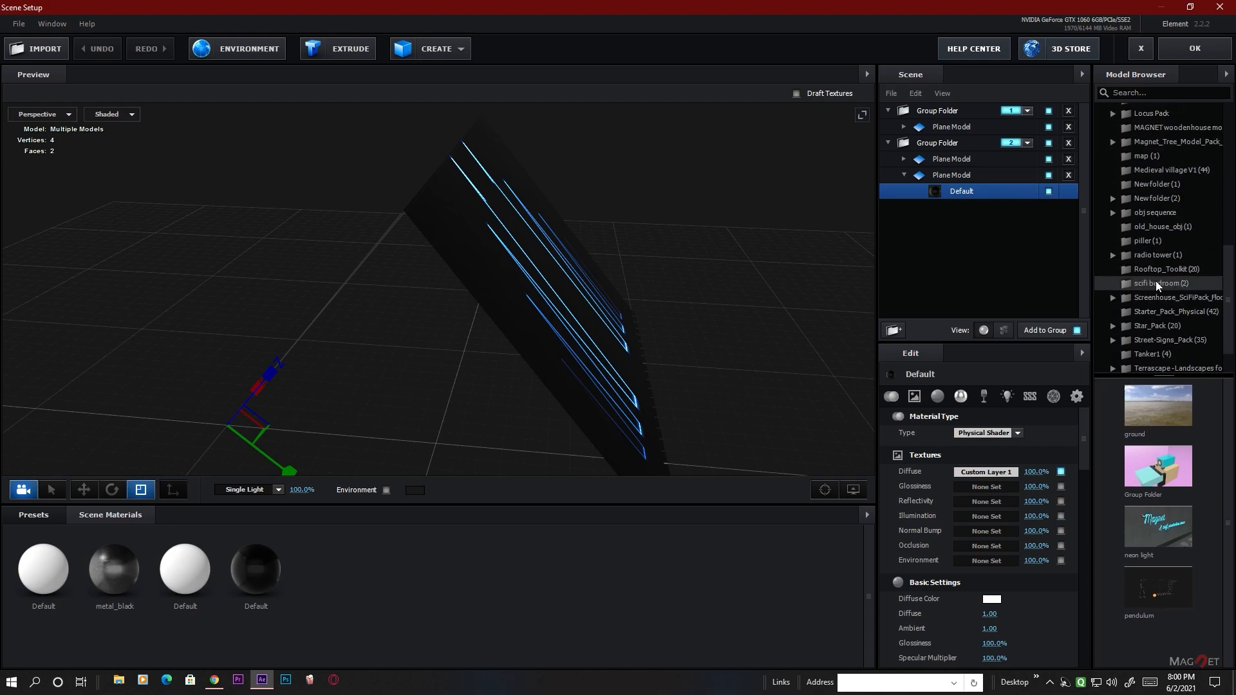
scroll(1158, 251, up, 3)
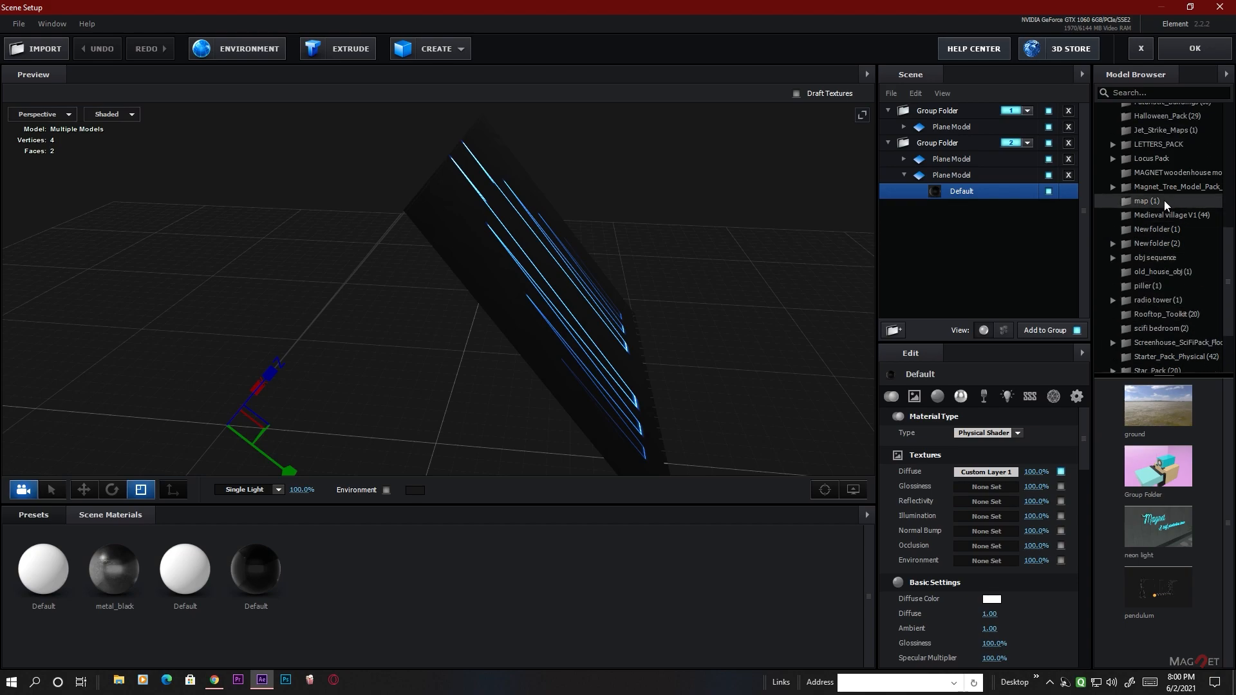
scroll(1157, 261, down, 1)
scroll(1157, 264, down, 2)
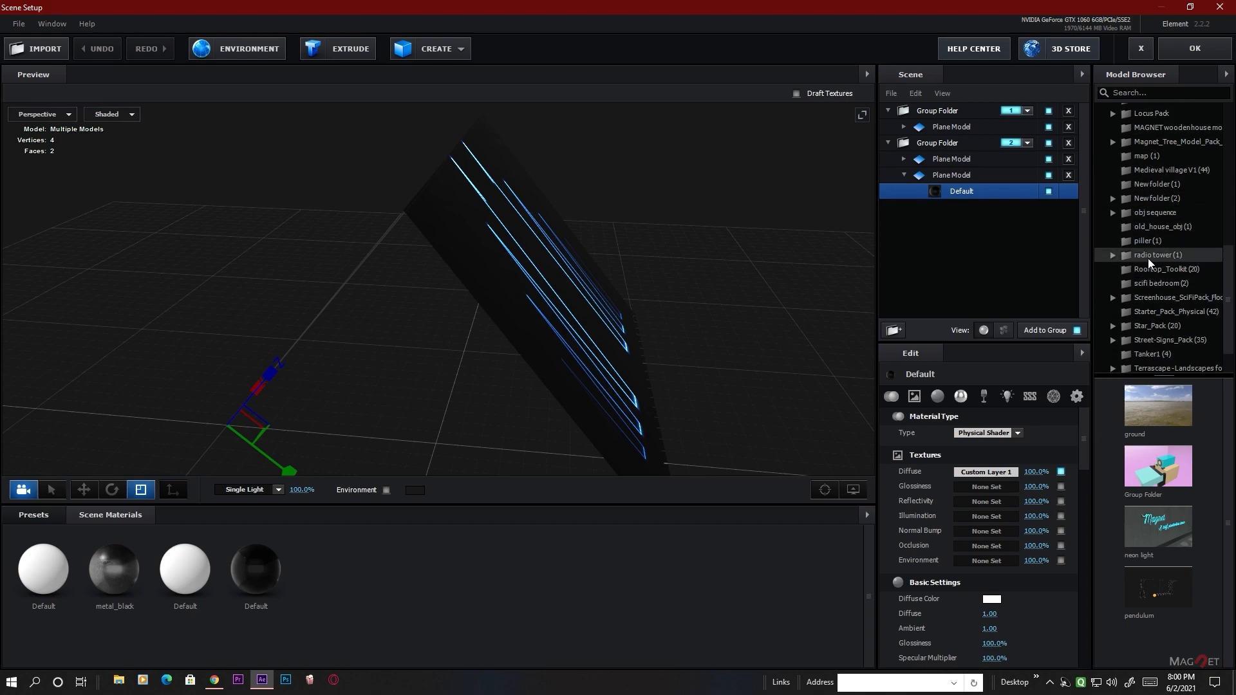
scroll(1151, 309, up, 6)
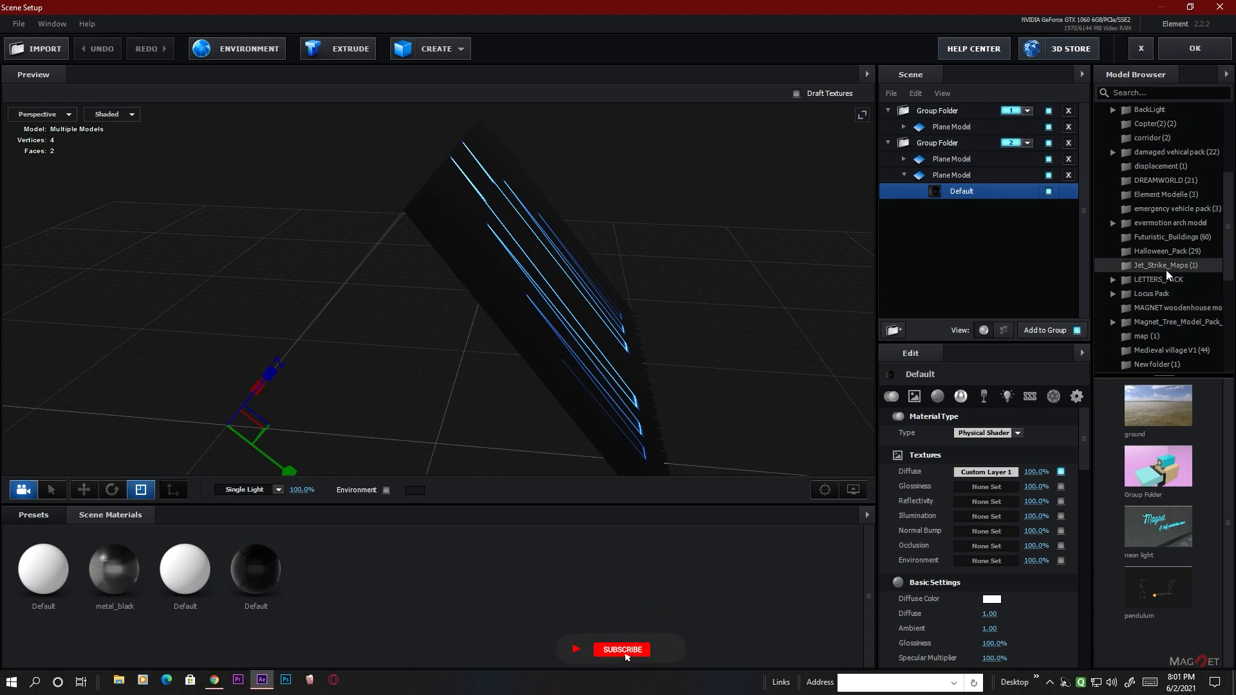
scroll(1168, 320, down, 3)
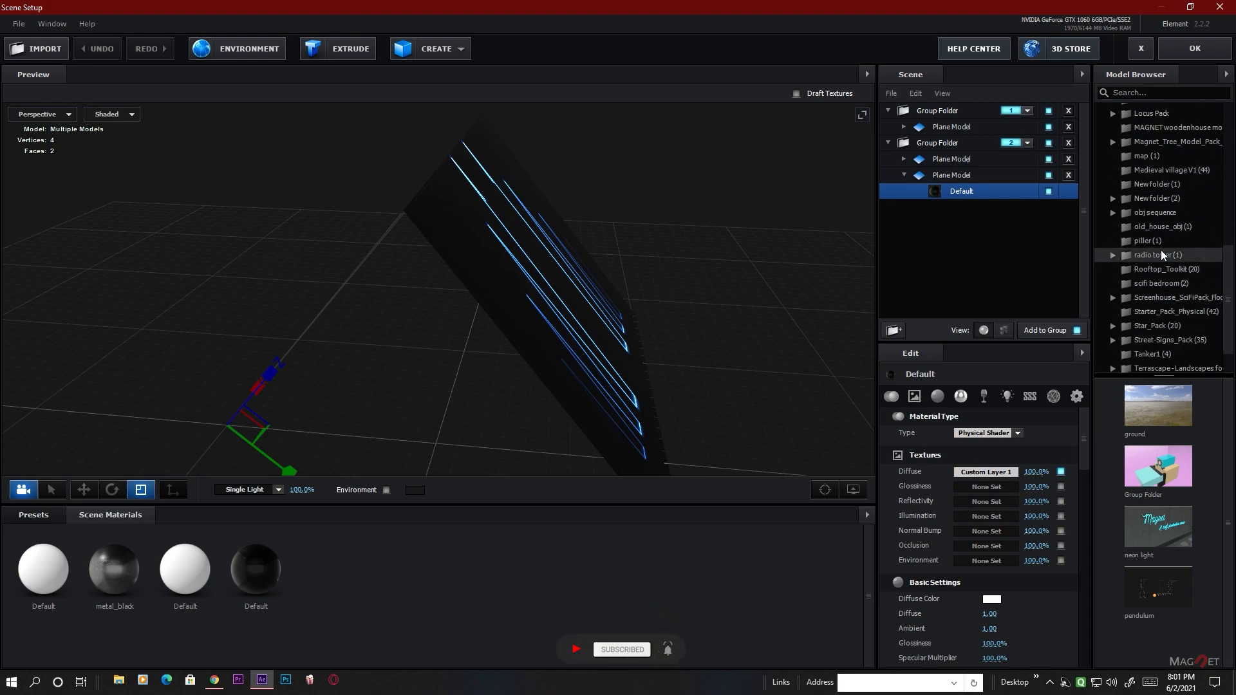
scroll(1162, 309, down, 2)
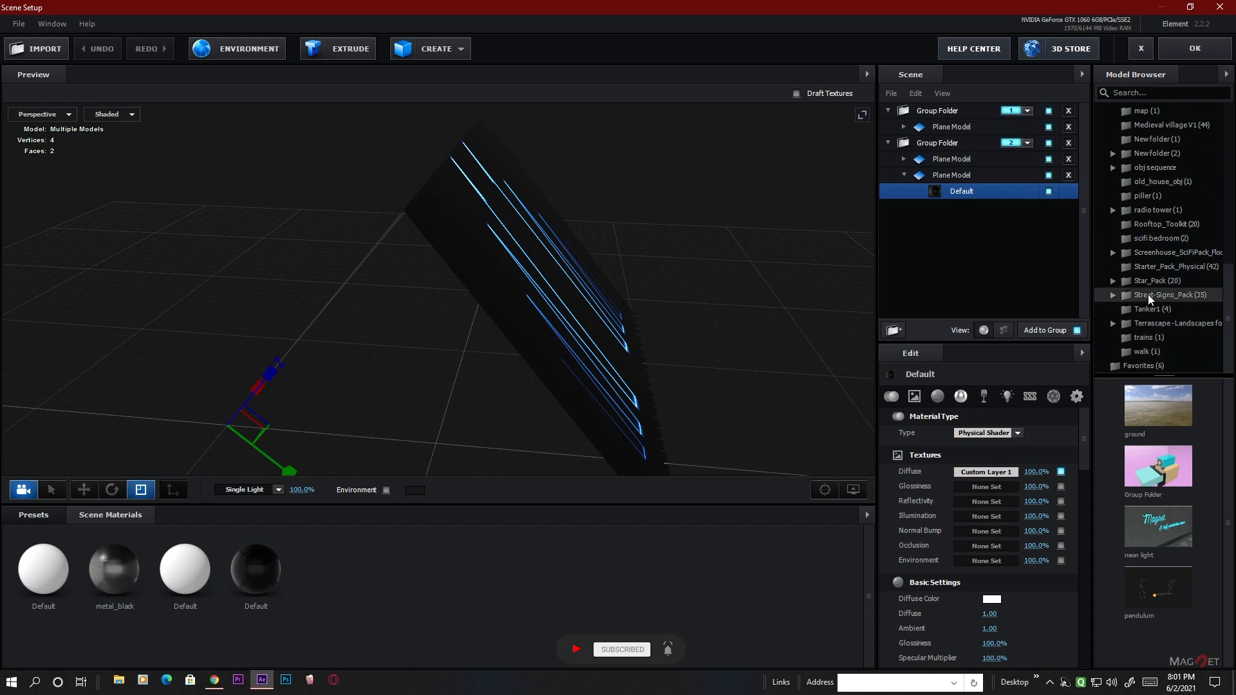
scroll(1149, 303, up, 5)
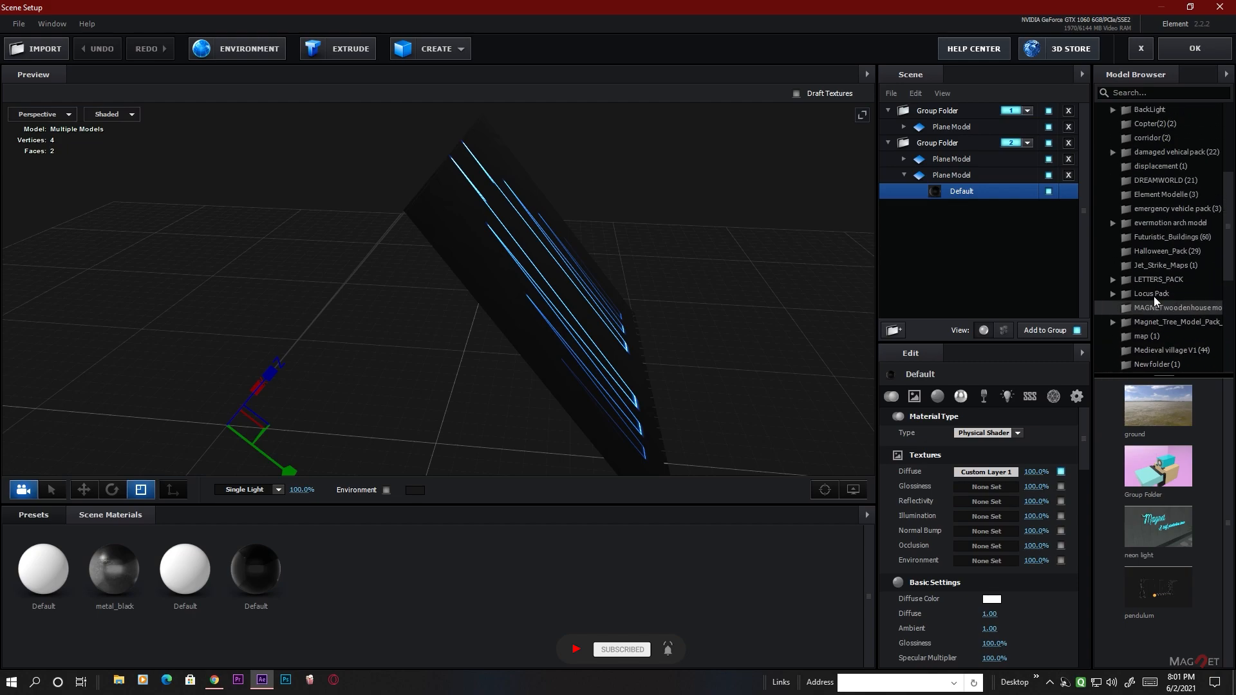
Add the MCLaren MP4-12c model from the DREAMWORLD folder to the scene, widening the model browser to see its thumbnails
click(1133, 182)
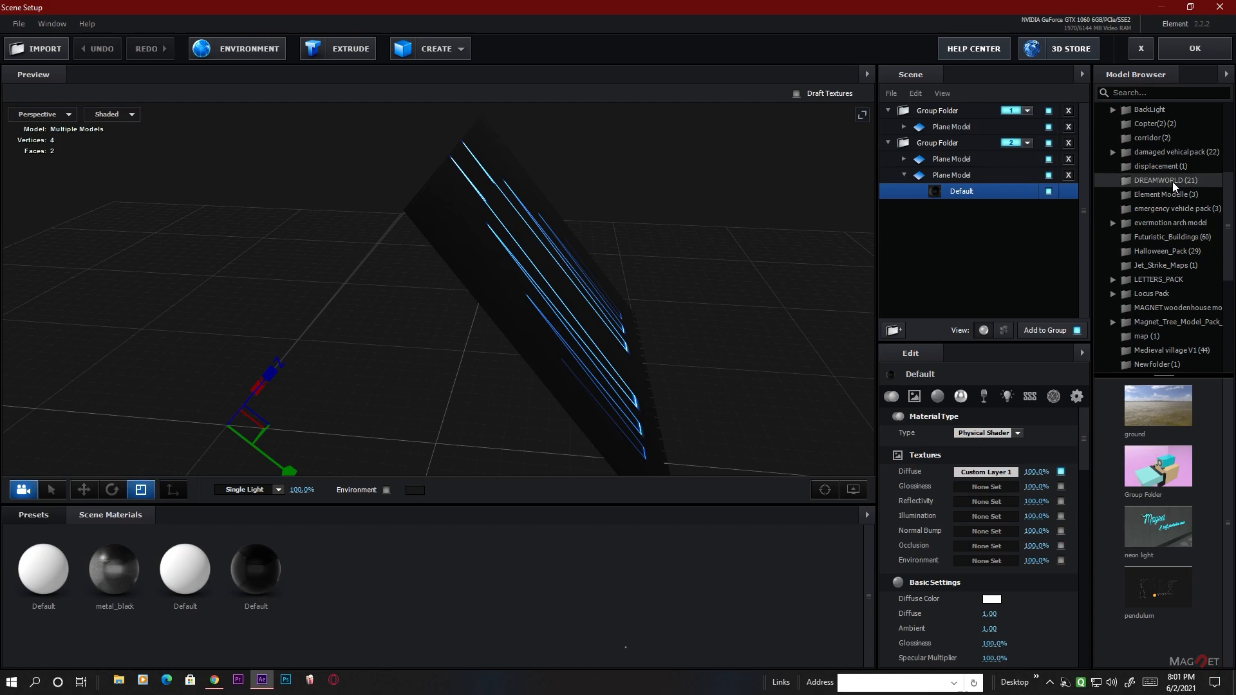
scroll(1152, 552, down, 5)
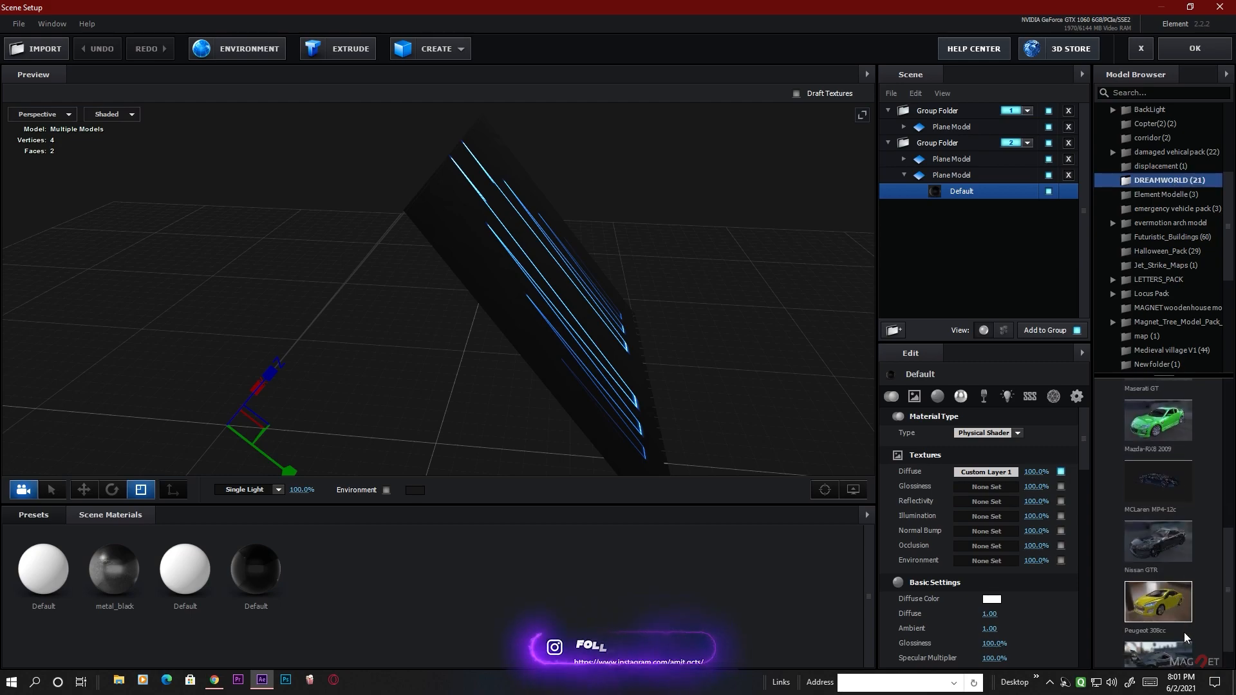
drag(1098, 348, 849, 347)
scroll(1121, 599, down, 2)
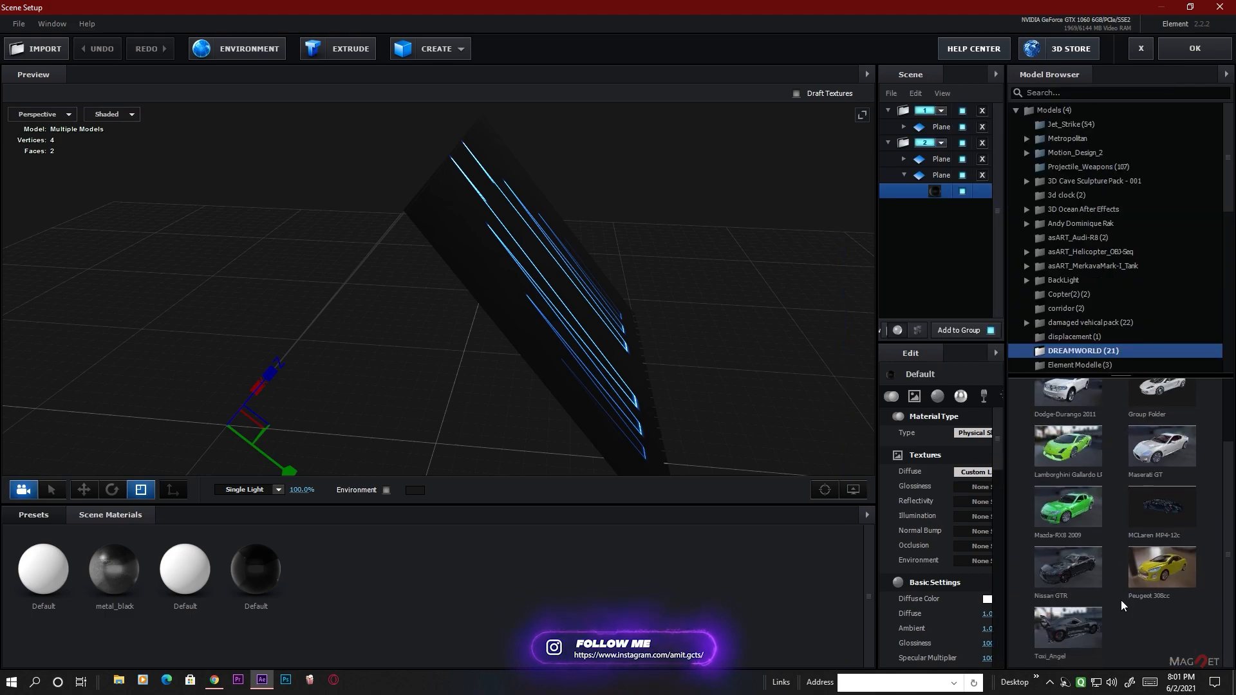
click(1166, 506)
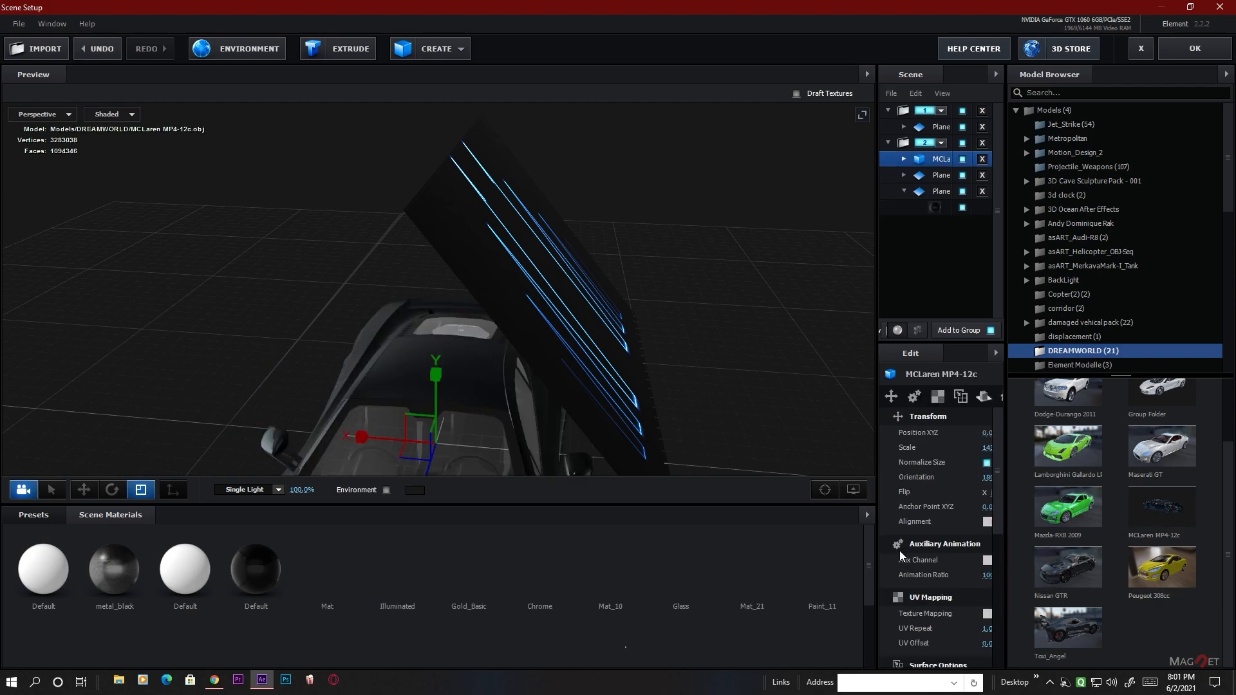
Widen the scene list, move the MCLaren MP4-12c out of its group folder and assign it to group 3
drag(406, 432, 407, 388)
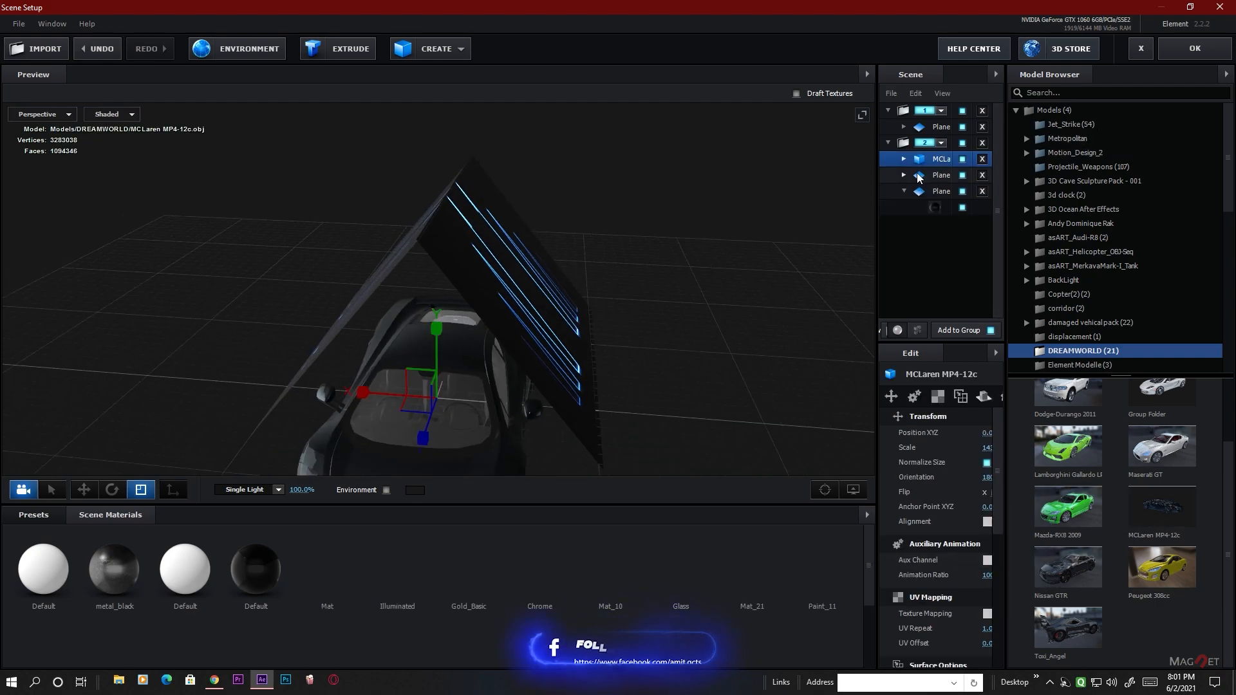
drag(883, 215, 741, 214)
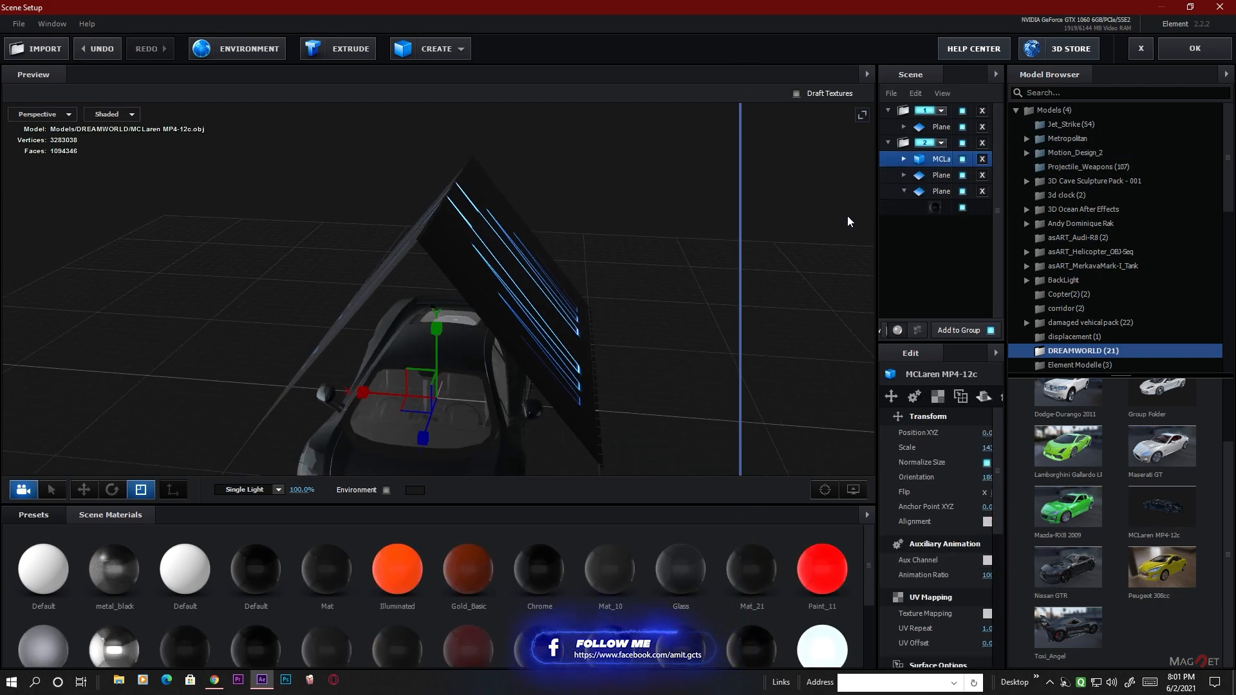
drag(874, 180, 1207, 206)
drag(813, 156, 831, 269)
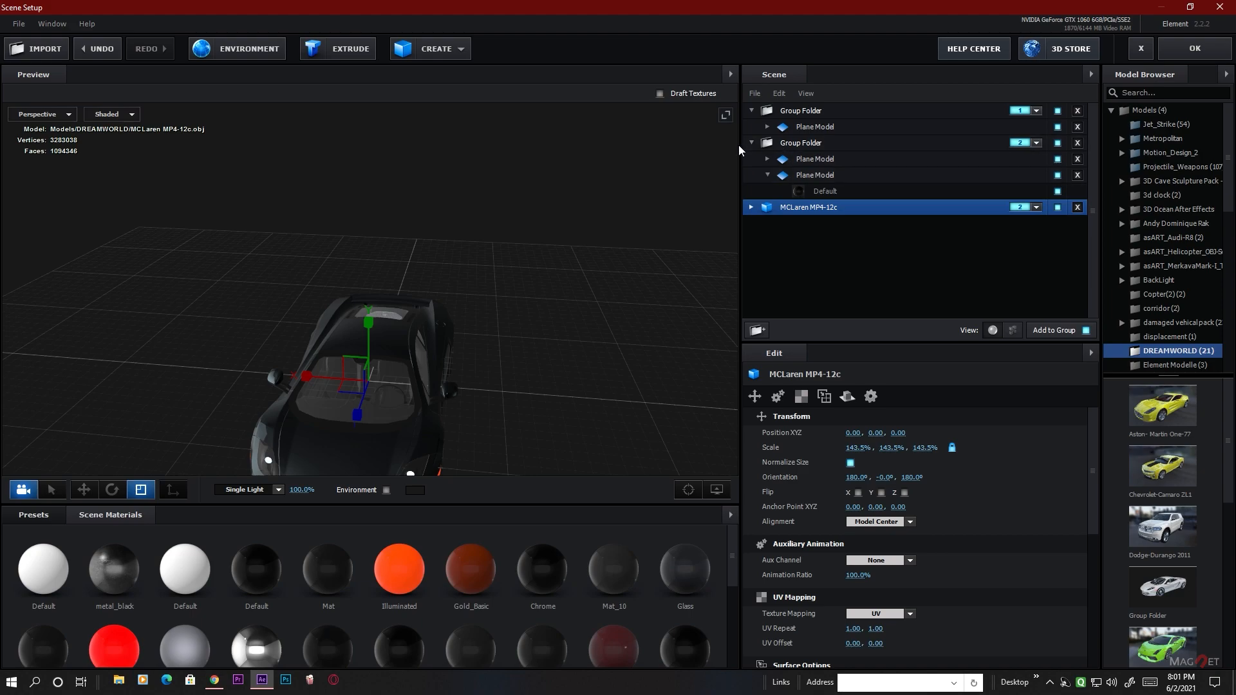
click(1036, 207)
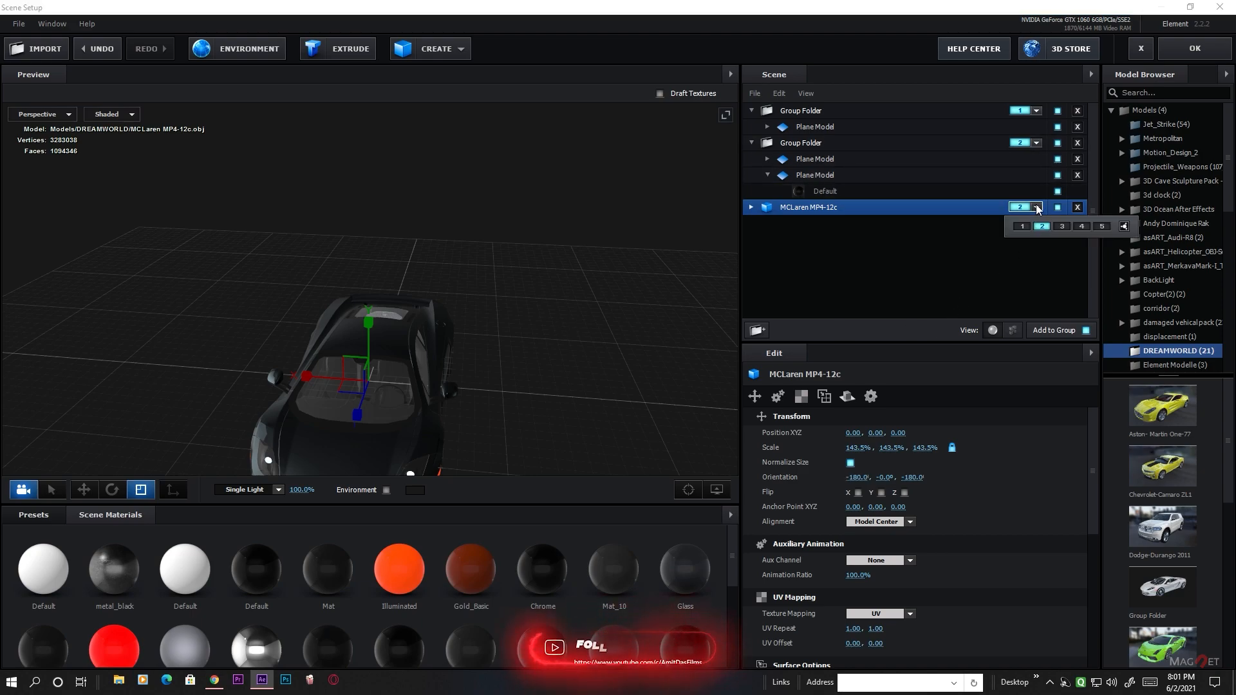
click(1061, 226)
Inspect the MCLaren MP4-12c from several sides and set its alignment to Bottom
drag(392, 403, 222, 386)
scroll(397, 402, up, 5)
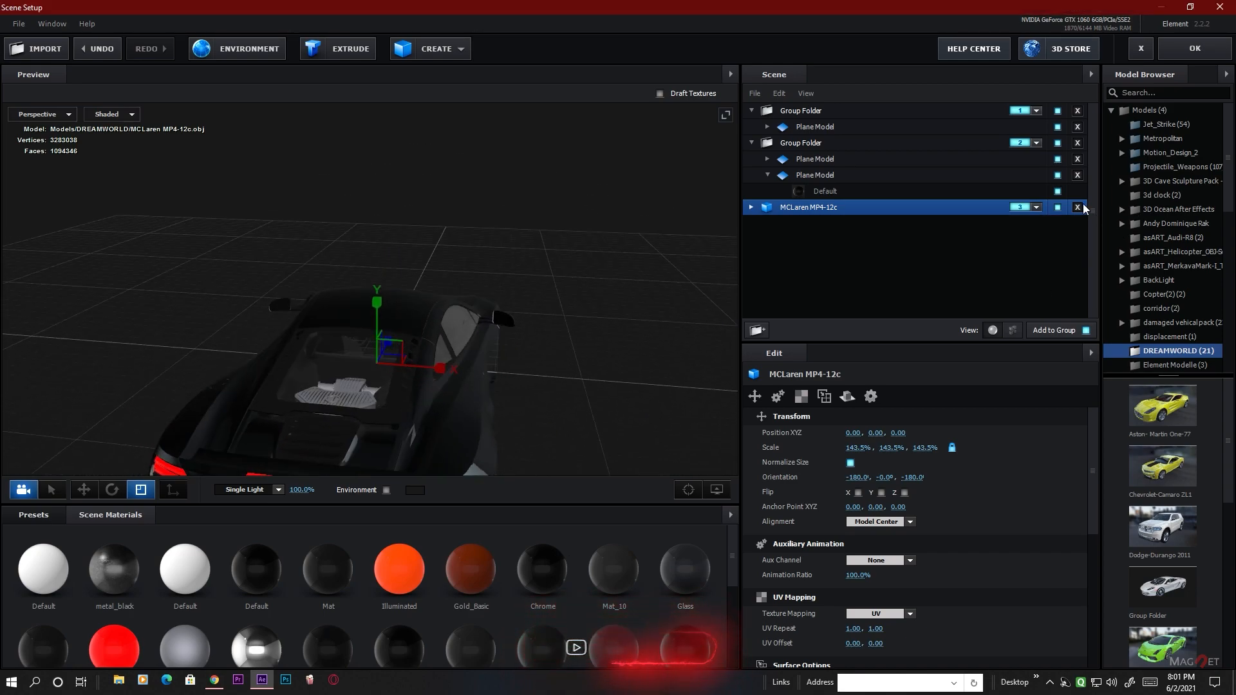
scroll(502, 393, down, 5)
mouse_move(520, 388)
mouse_down()
mouse_move(379, 401)
mouse_move(368, 374)
mouse_move(586, 411)
mouse_move(514, 345)
mouse_move(372, 359)
mouse_move(419, 380)
mouse_move(508, 373)
mouse_move(313, 382)
mouse_move(420, 373)
mouse_move(624, 402)
mouse_move(538, 372)
mouse_up()
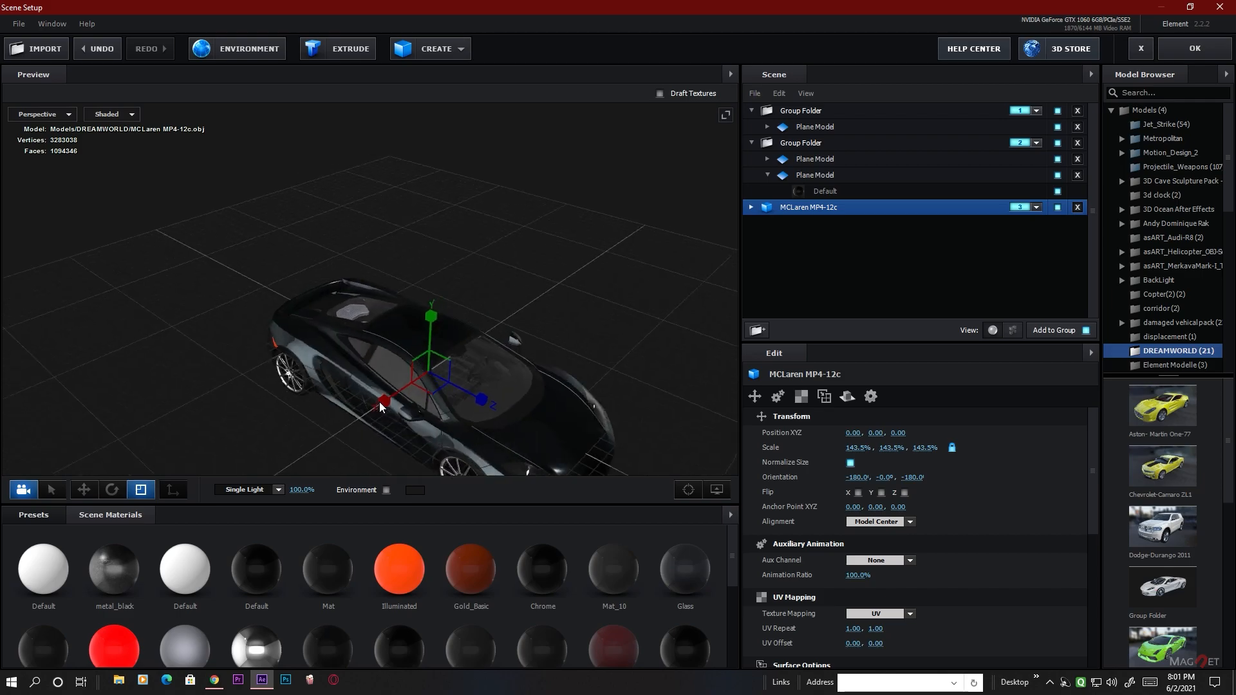
drag(377, 366, 328, 333)
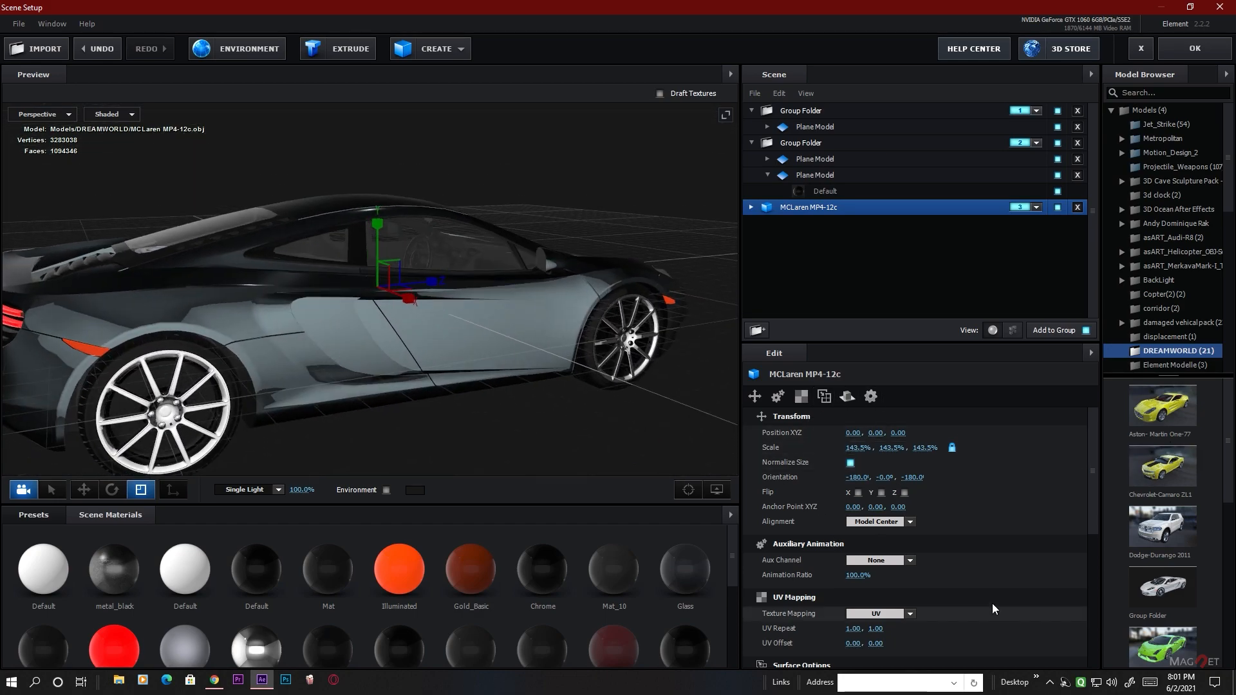
click(896, 523)
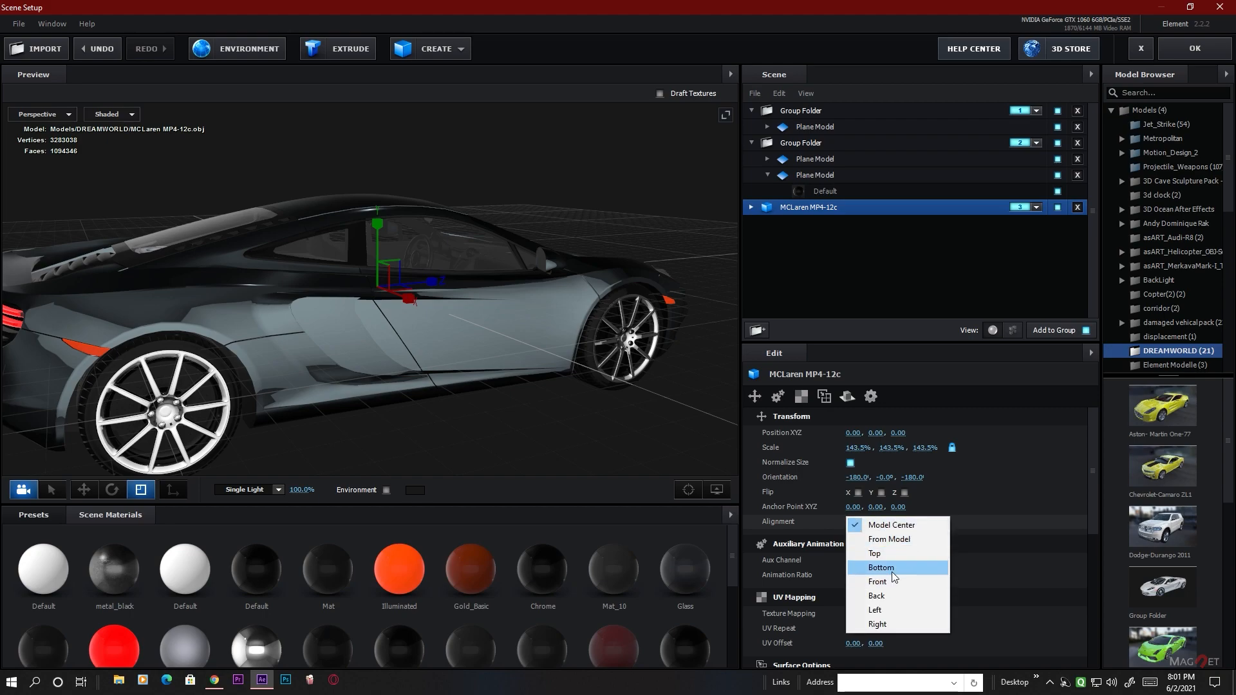
click(890, 567)
Select the tyre material on the MCLaren's rear wheel to show its material settings
scroll(613, 369, down, 3)
drag(612, 370, 437, 360)
scroll(432, 439, up, 4)
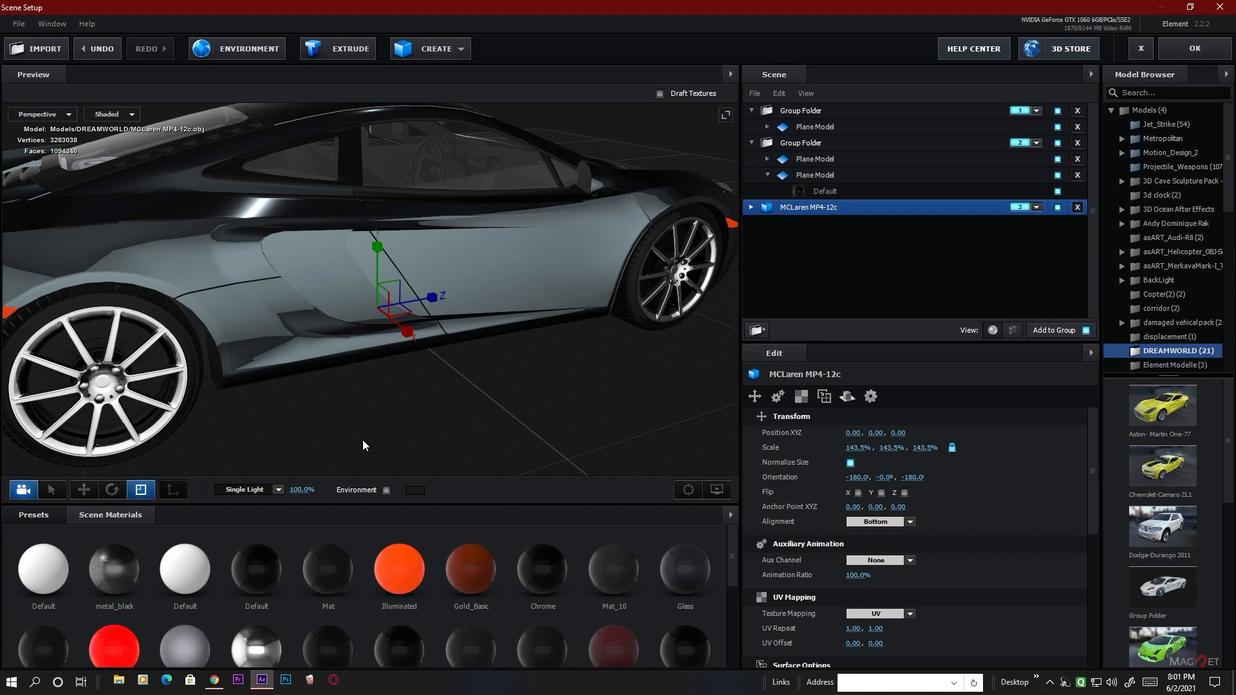
mouse_move(187, 392)
mouse_down()
mouse_move(227, 388)
mouse_move(172, 383)
mouse_up()
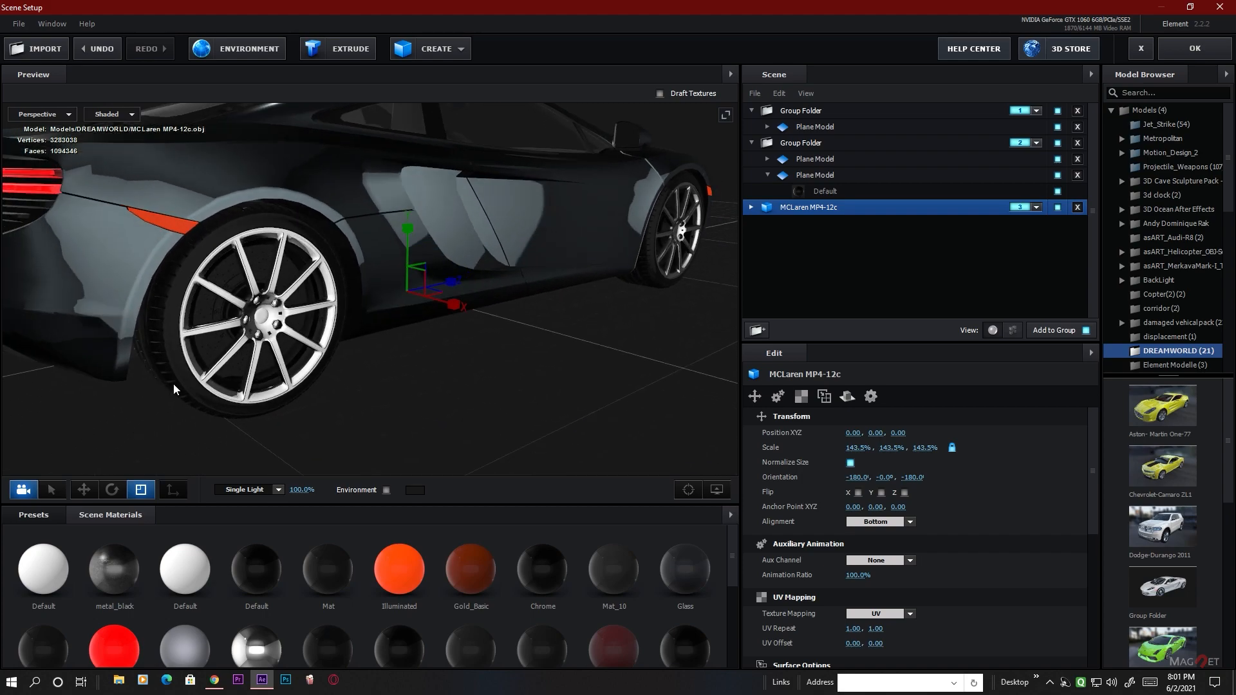
click(169, 349)
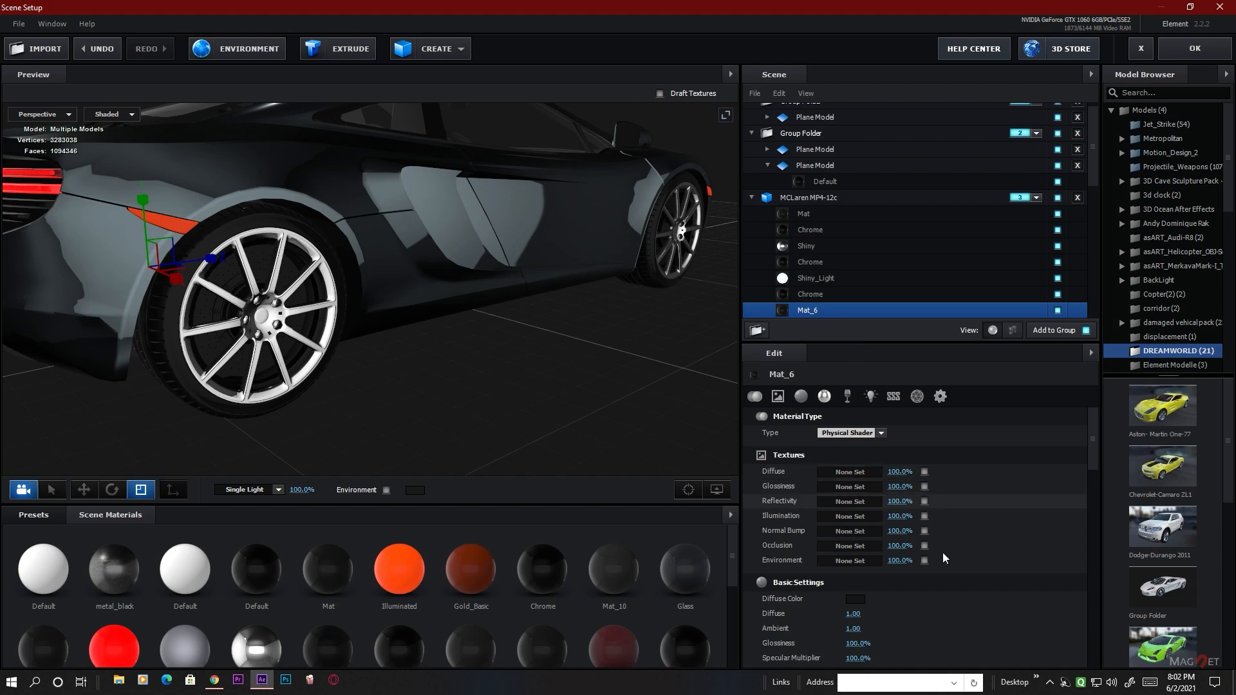
Set the glossiness of the McLaren's Mat_6 and Mat materials to 0% and accept the scene setup
scroll(957, 585, down, 3)
drag(856, 554, 338, 557)
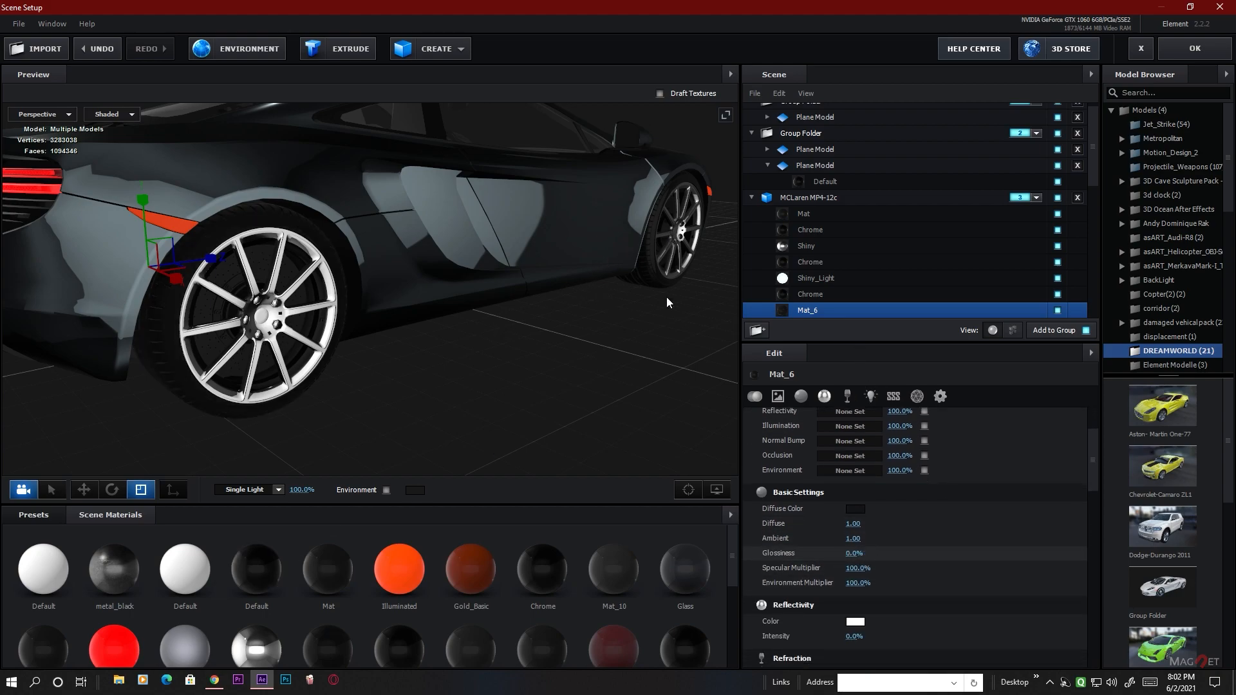
click(649, 264)
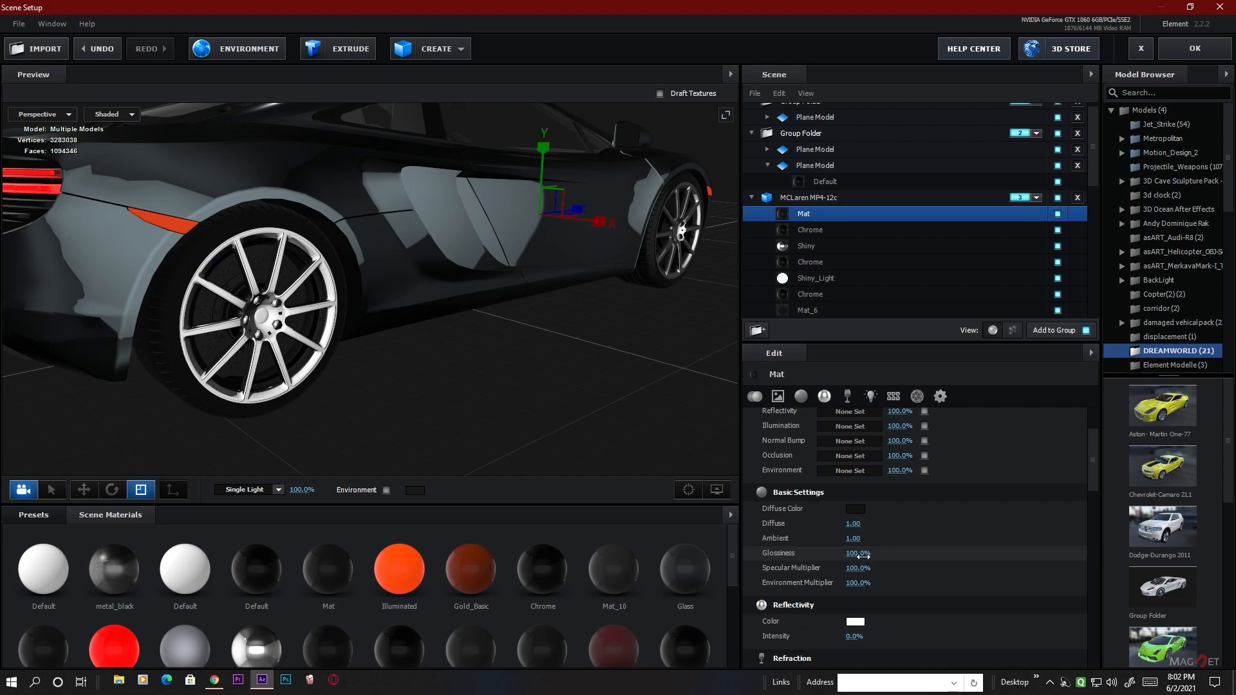
scroll(417, 258, down, 5)
drag(396, 316, 334, 360)
scroll(450, 317, up, 3)
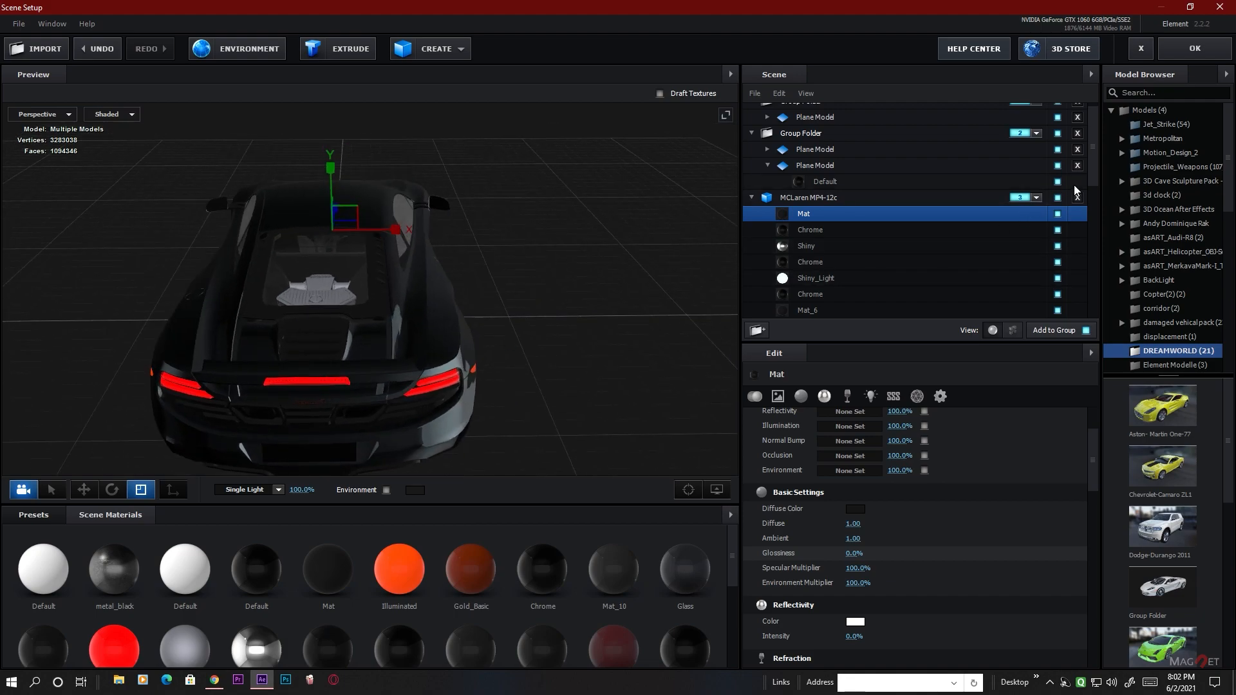
click(1196, 49)
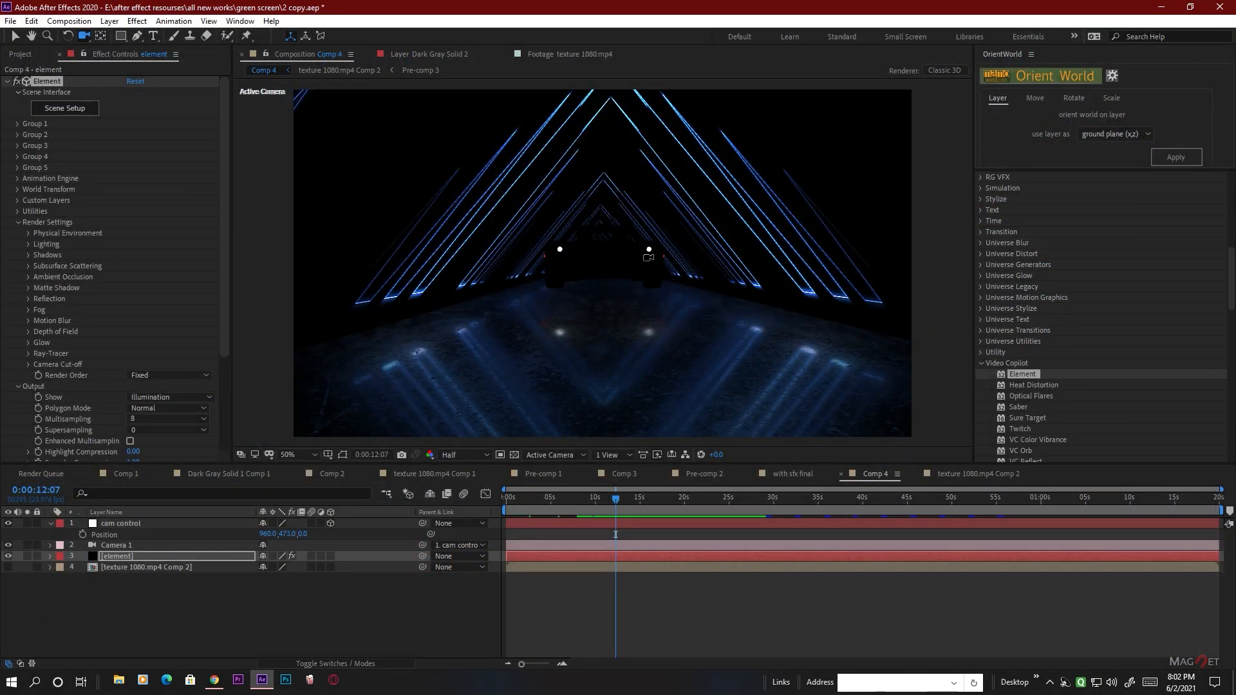
Create a group null for Group 3 of the Element effect
click(18, 222)
click(17, 146)
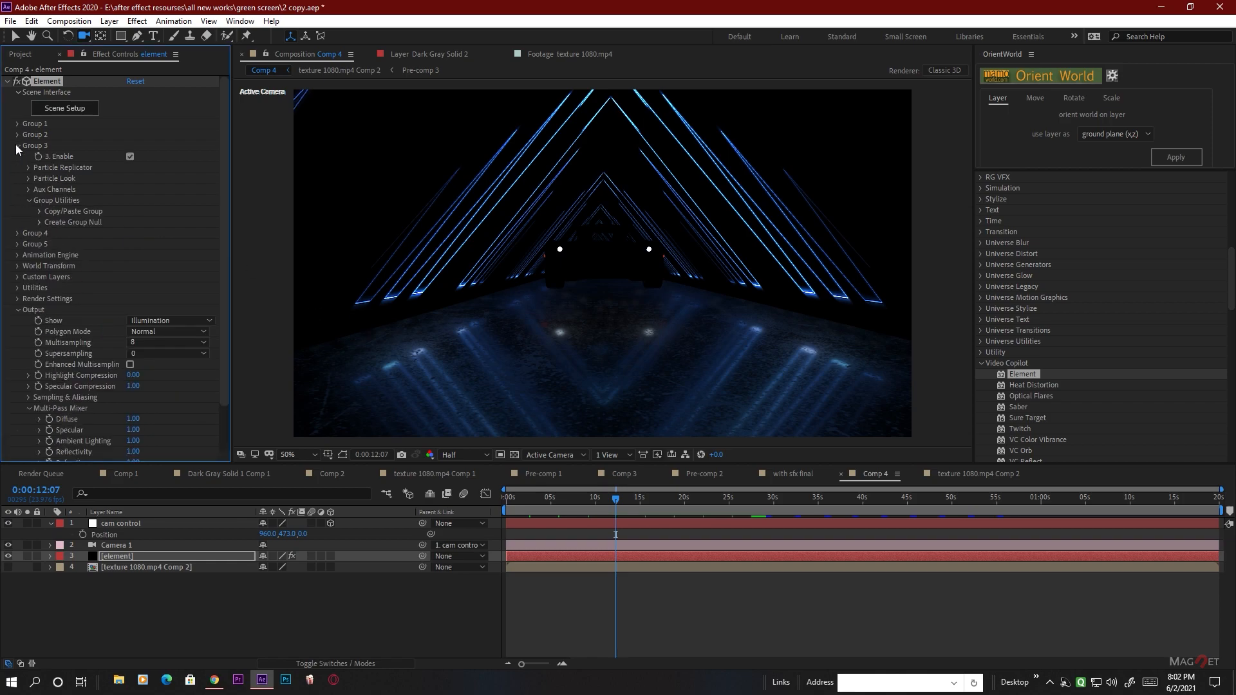
click(40, 222)
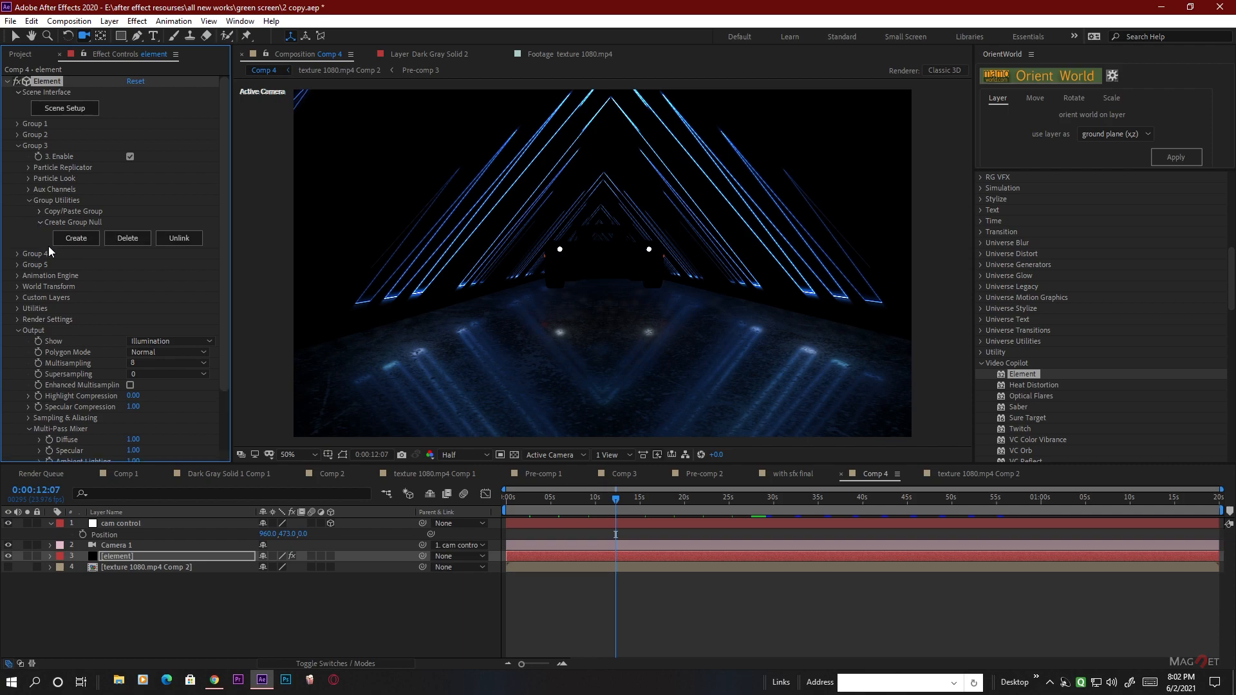
click(80, 238)
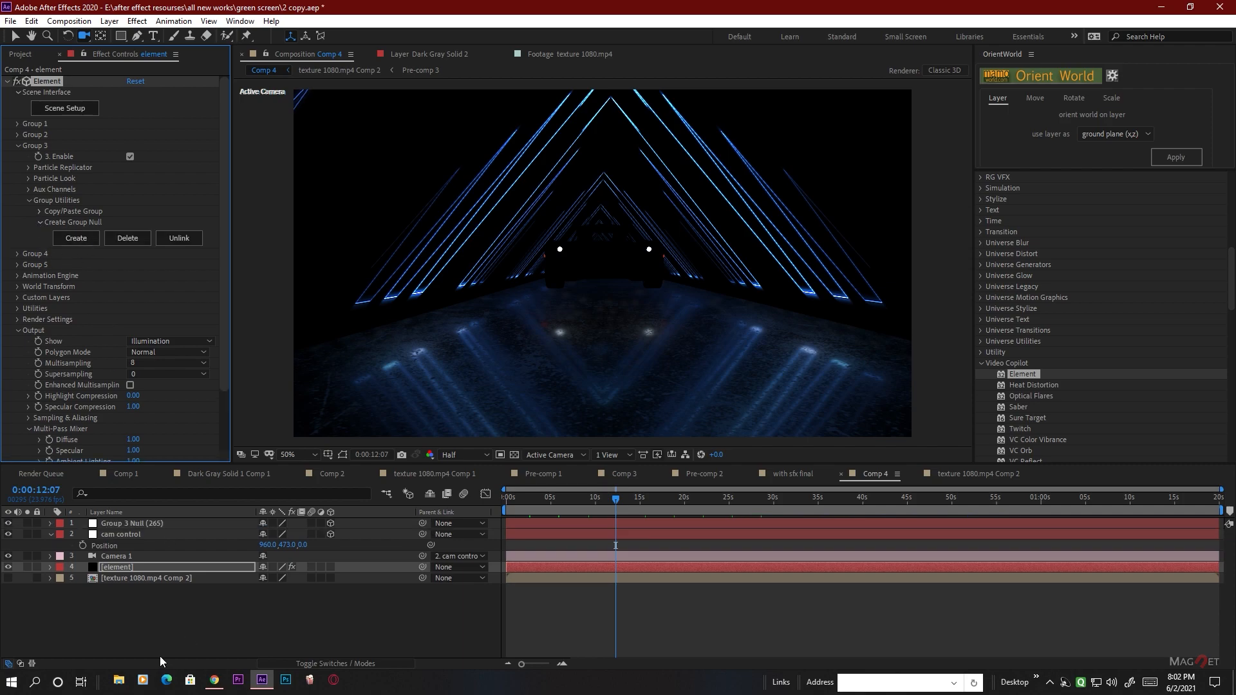
Rename the Group 3 null layer as car control
click(138, 525)
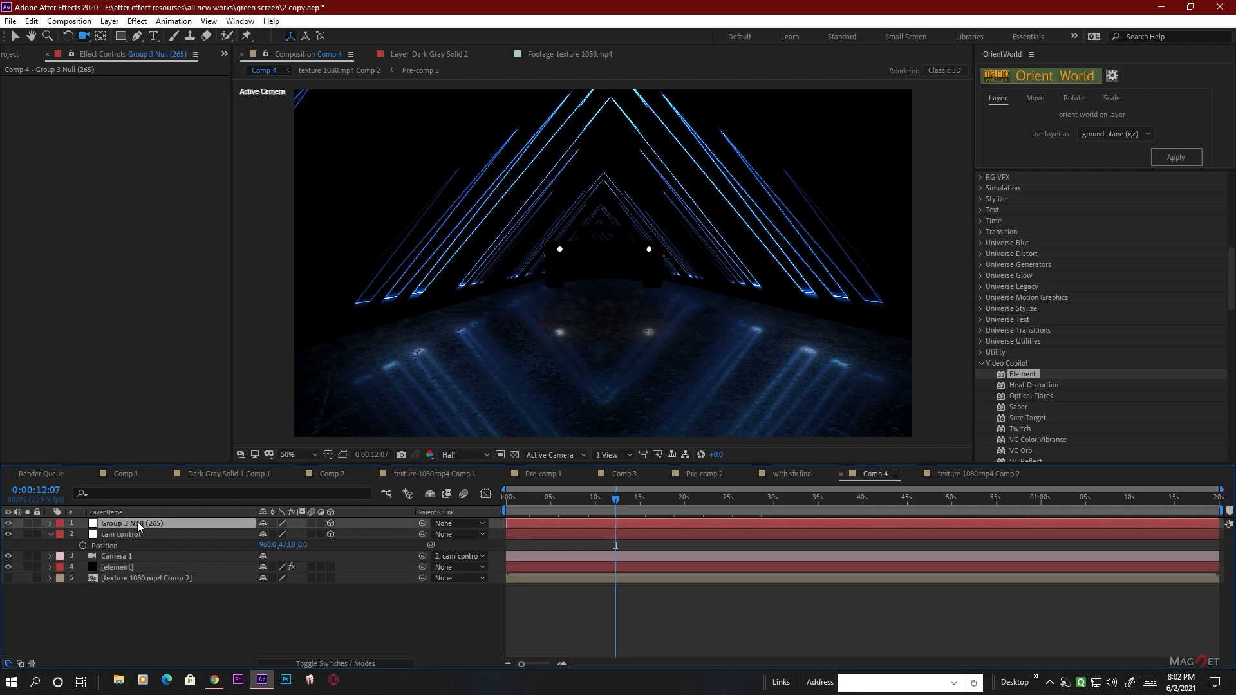
key(Return)
text(car control)
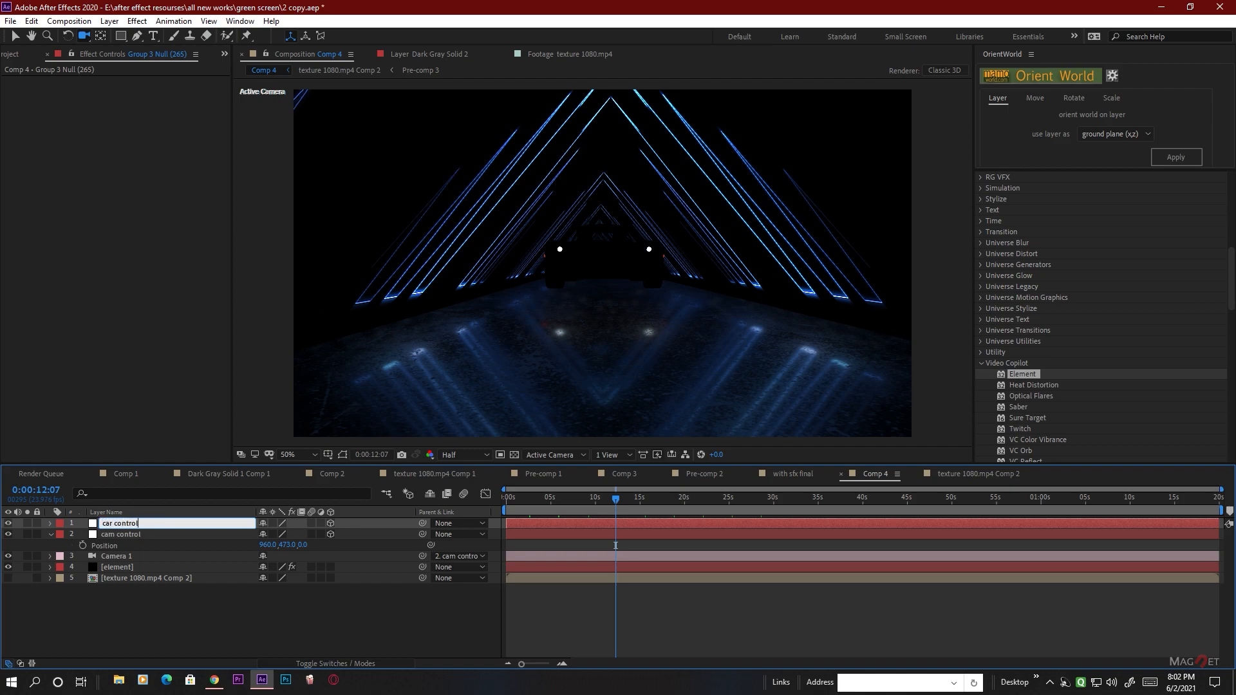
key(Return)
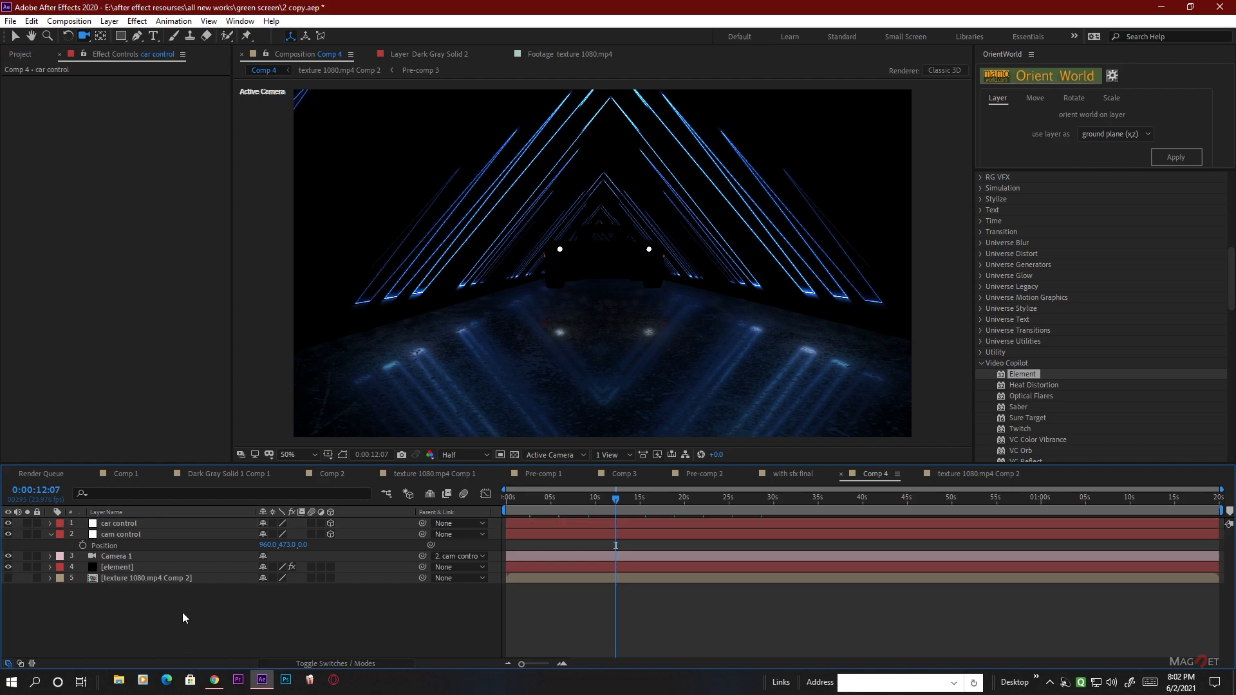
Set the car control null's Y Rotation to 180° so the car faces away from the camera
click(129, 523)
key(r)
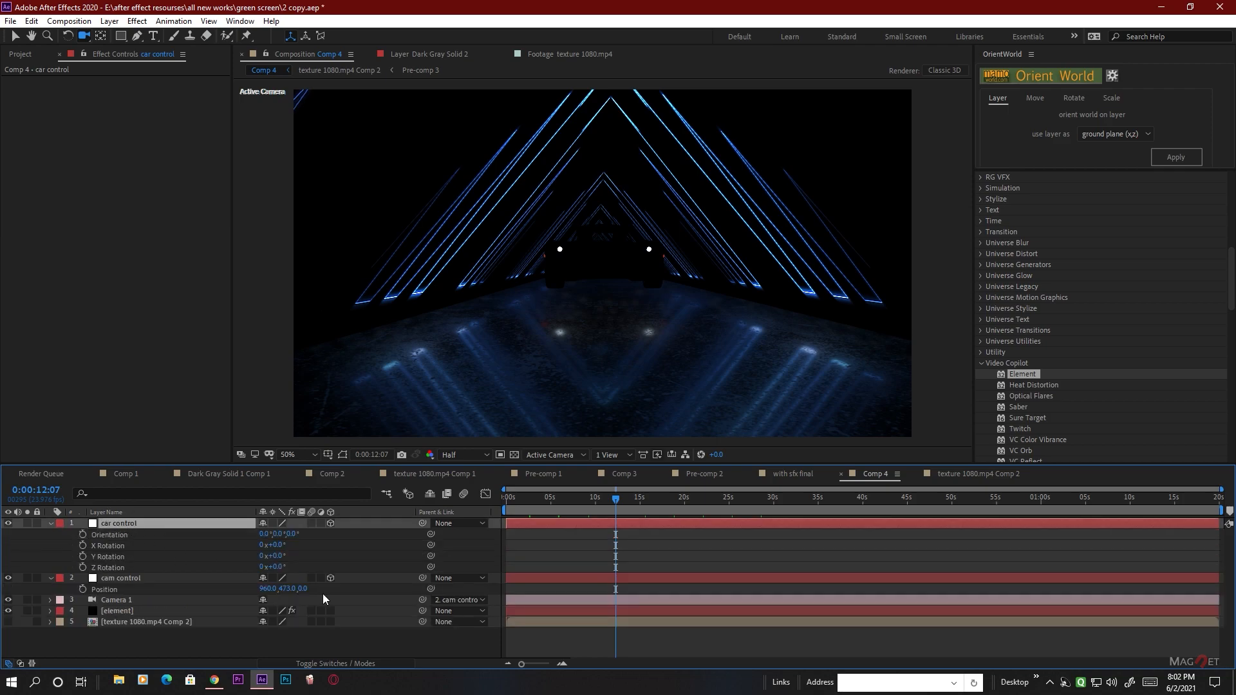
click(283, 564)
text(180)
key(Return)
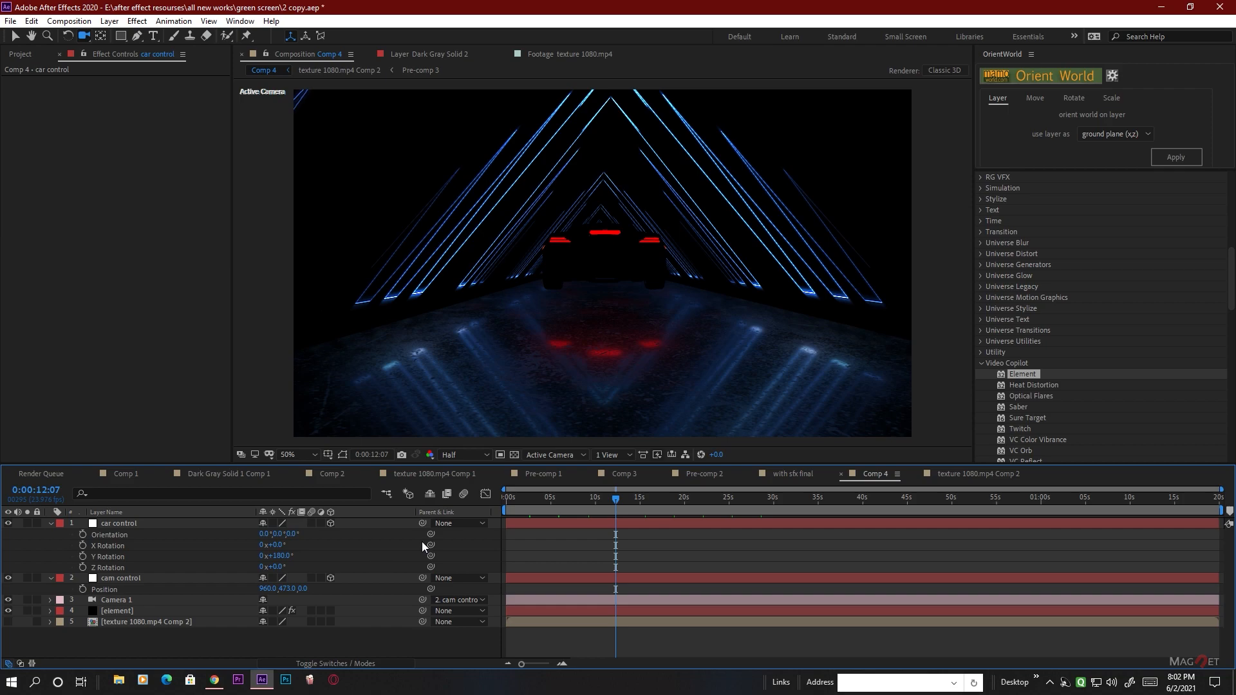
Scale the car control null uniformly down to 27%
click(133, 523)
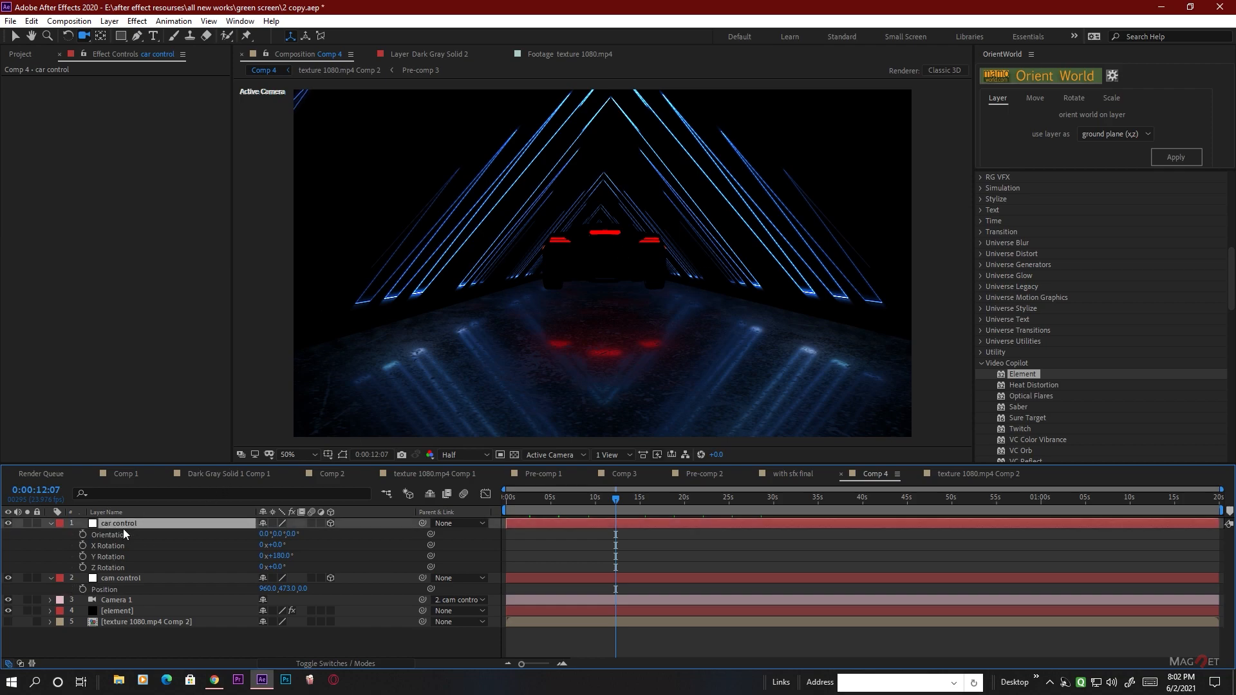
key(s)
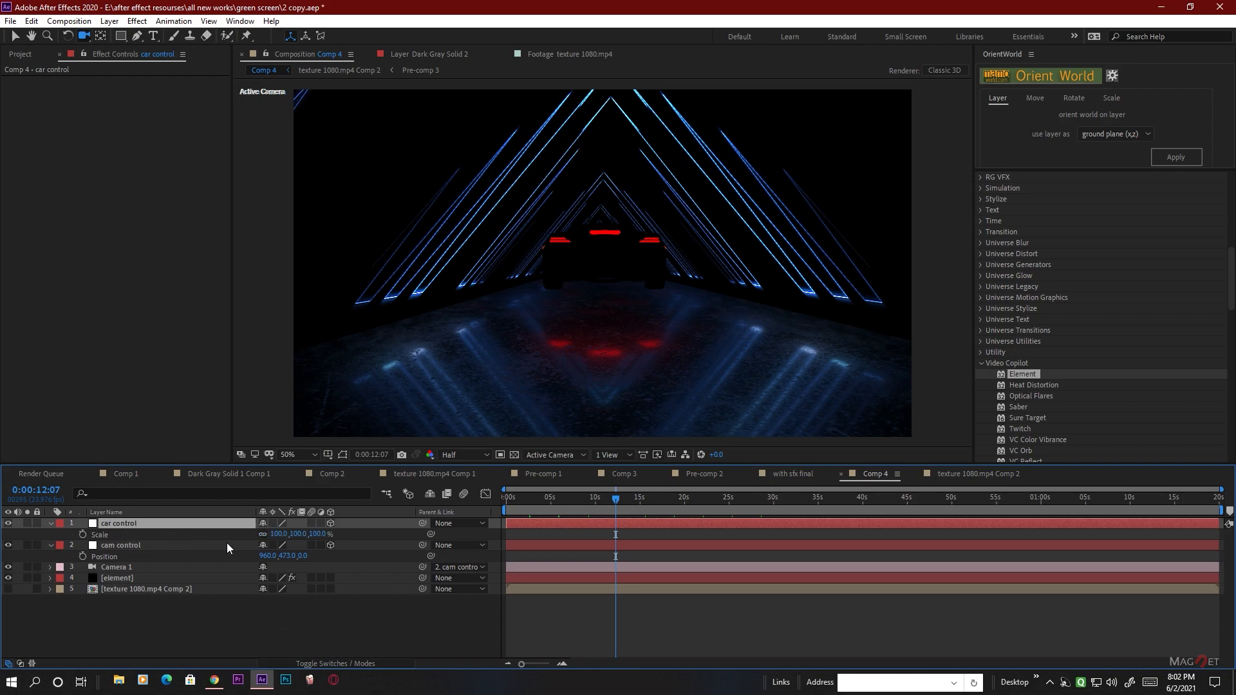
mouse_move(288, 536)
mouse_down()
mouse_move(264, 558)
mouse_move(287, 543)
mouse_up()
click(159, 522)
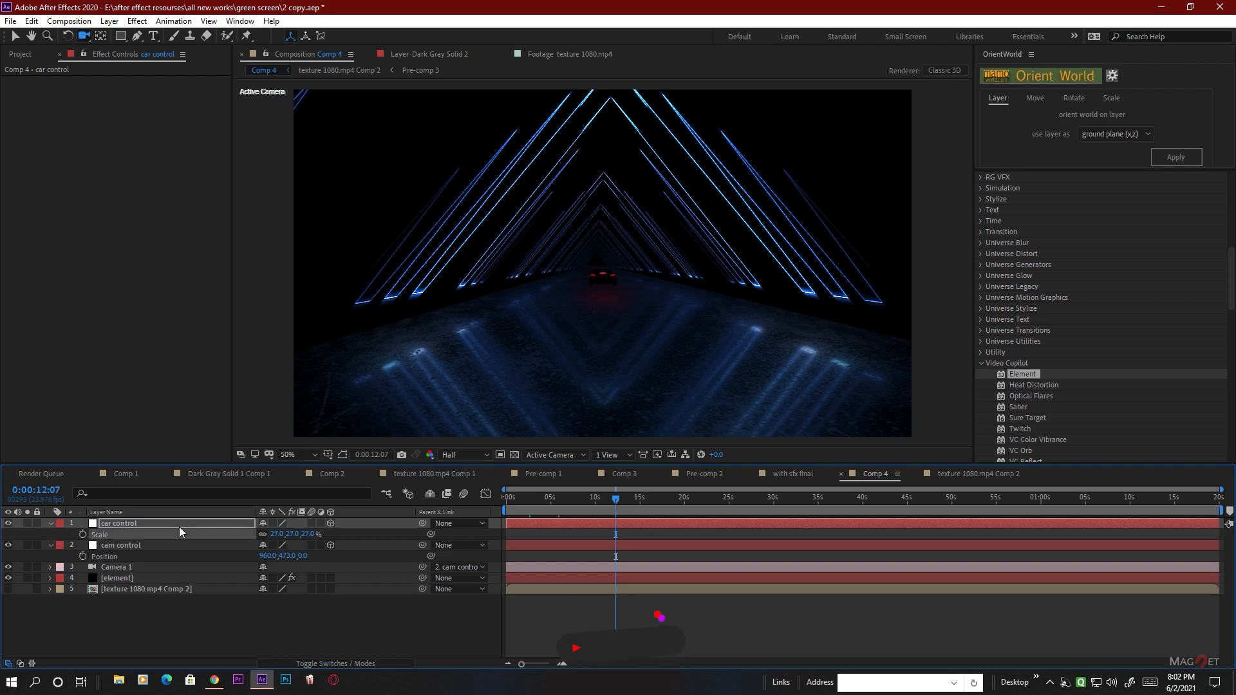
Set the car control null's Z position to -985 and adjust the camera to frame the car lower in the view
click(149, 525)
key(p)
drag(301, 533, 291, 589)
drag(317, 528, 178, 598)
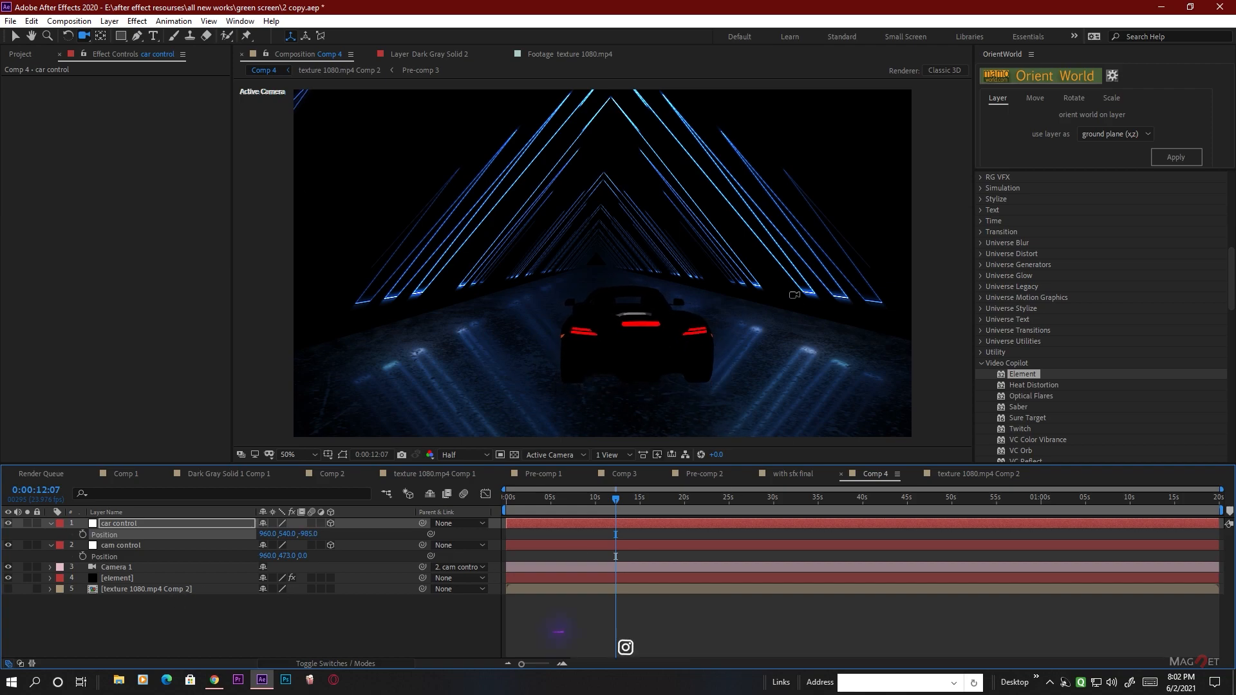
mouse_move(747, 383)
mouse_down()
mouse_move(733, 394)
mouse_move(745, 385)
mouse_up()
key(ctrl+z)
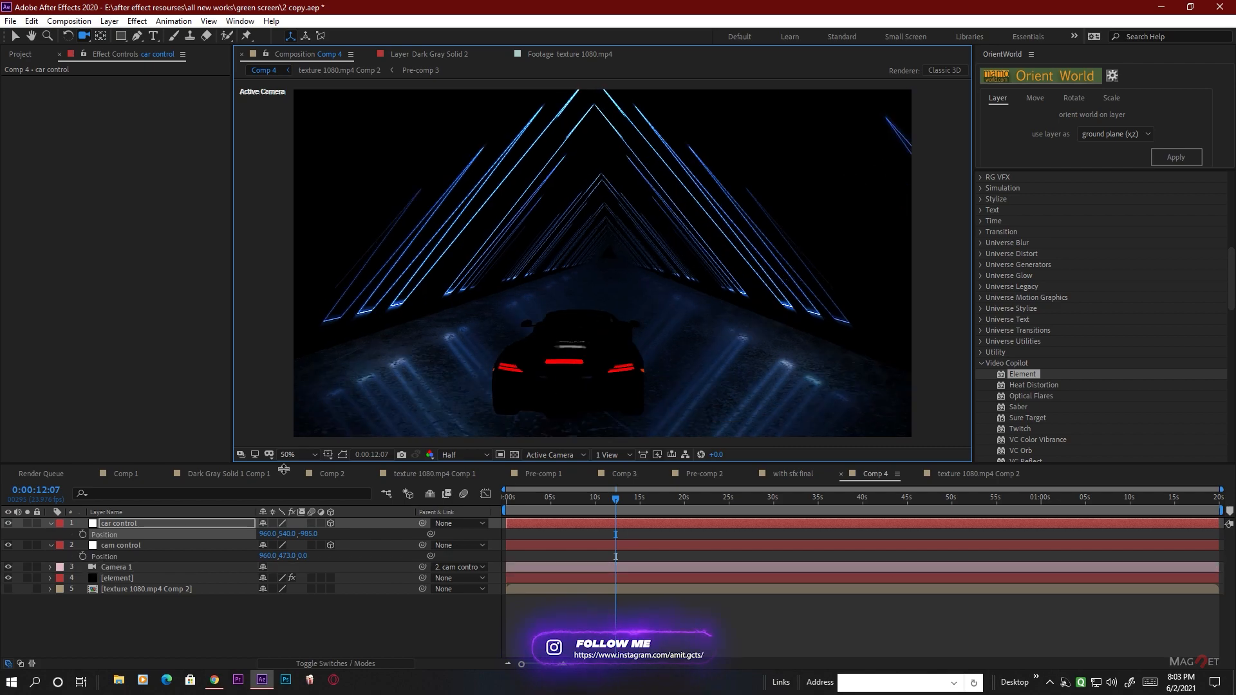
Set the MCLaren MP4-12c model's reflect mode to Spherical in the Element scene setup, check the car body and accept the scene
click(121, 579)
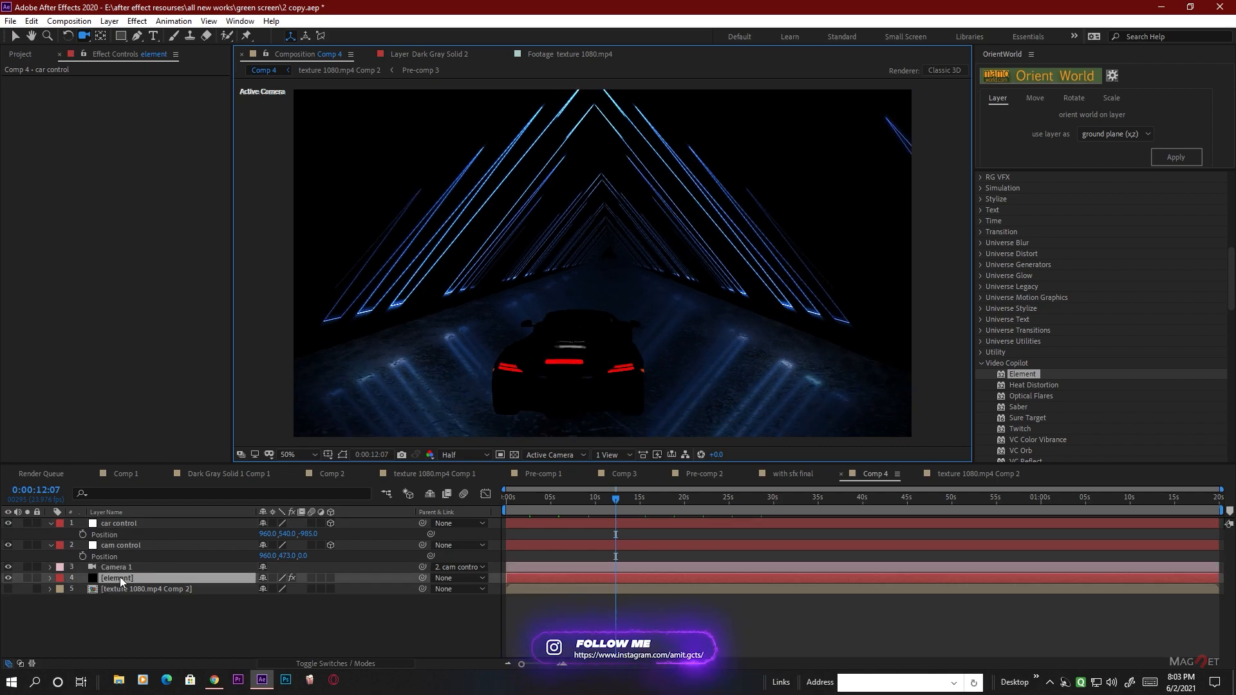
click(73, 112)
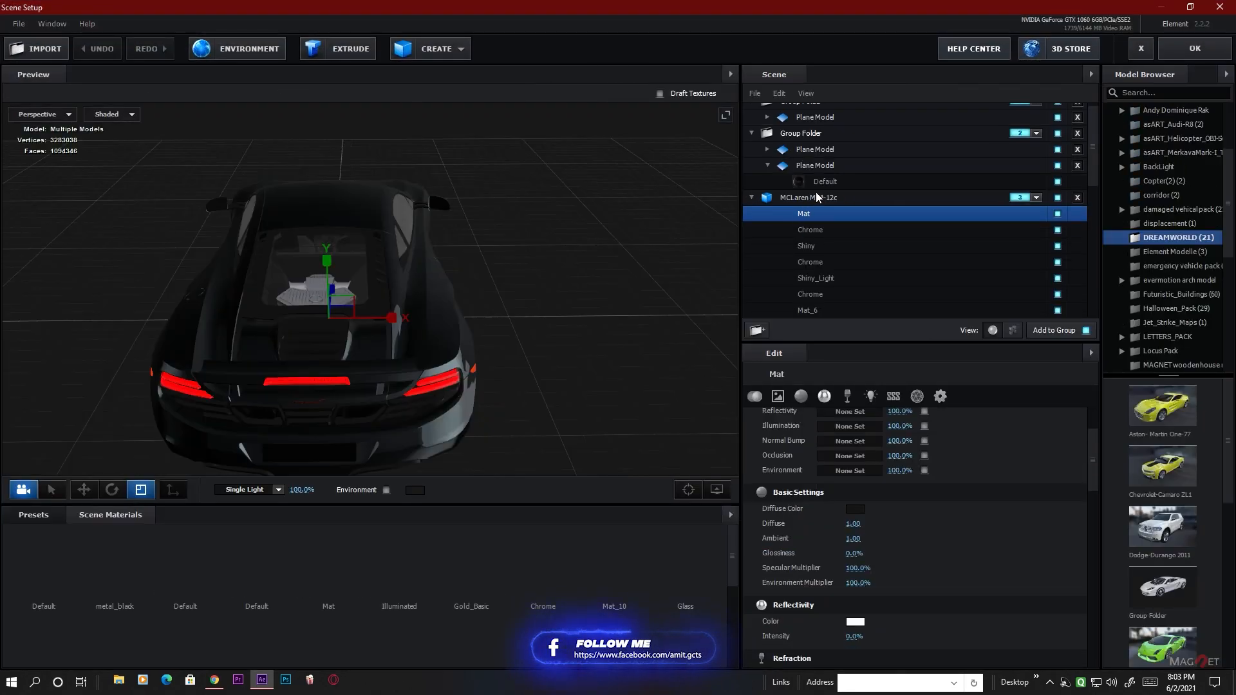
click(805, 197)
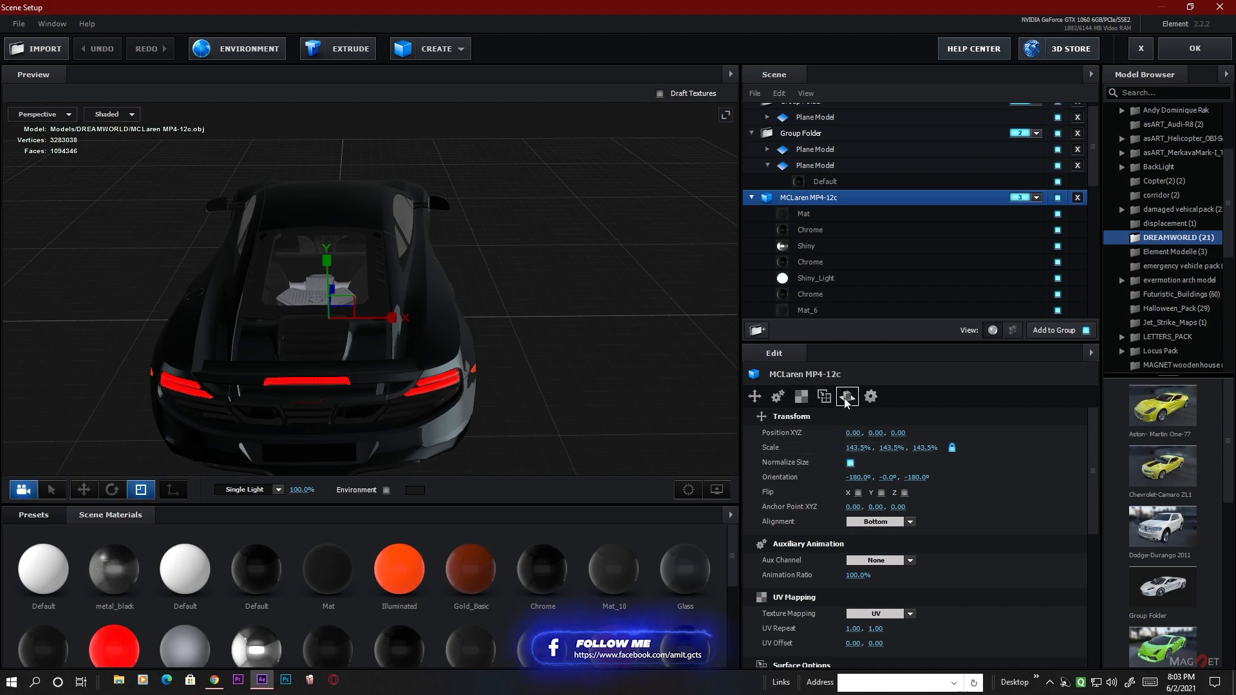
click(846, 397)
click(895, 434)
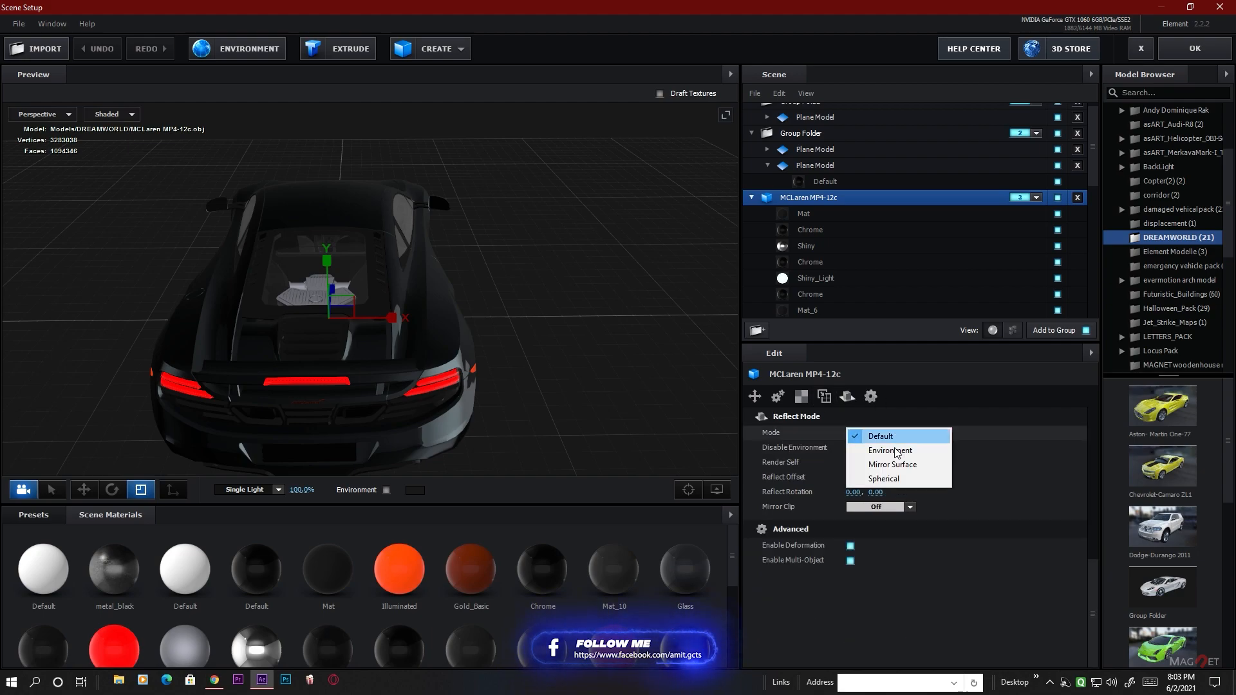
click(883, 478)
drag(555, 381, 637, 374)
scroll(519, 332, up, 5)
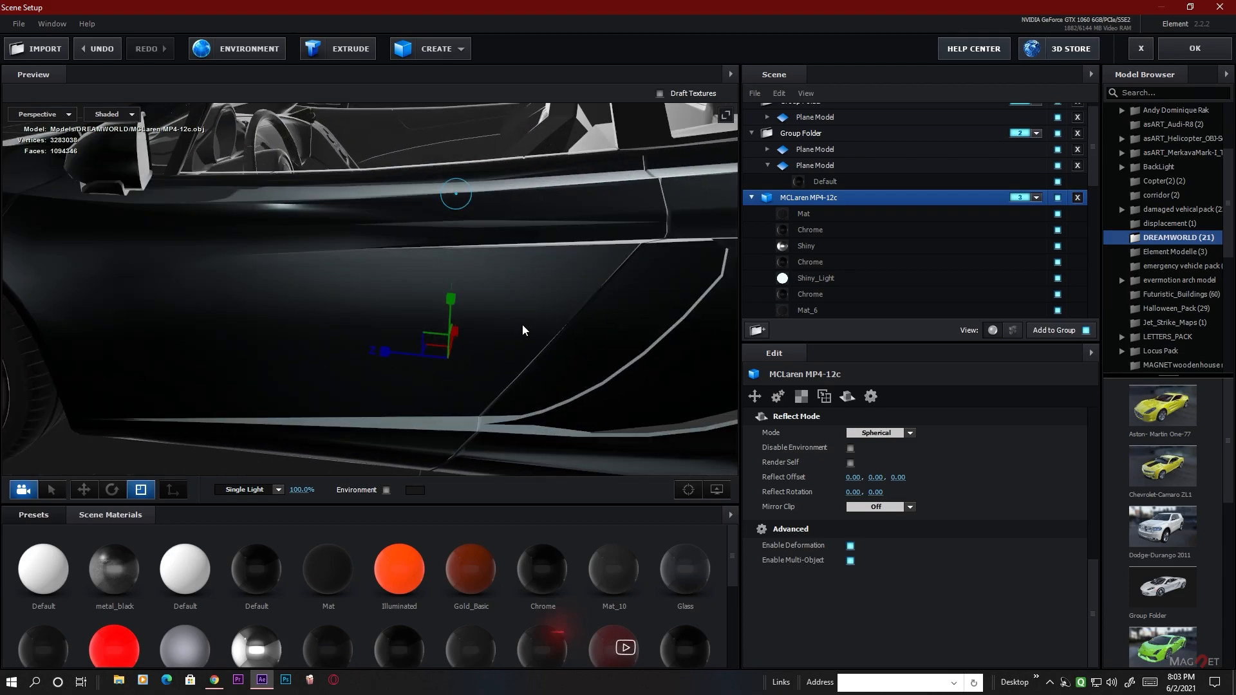
scroll(518, 326, down, 5)
drag(531, 318, 444, 336)
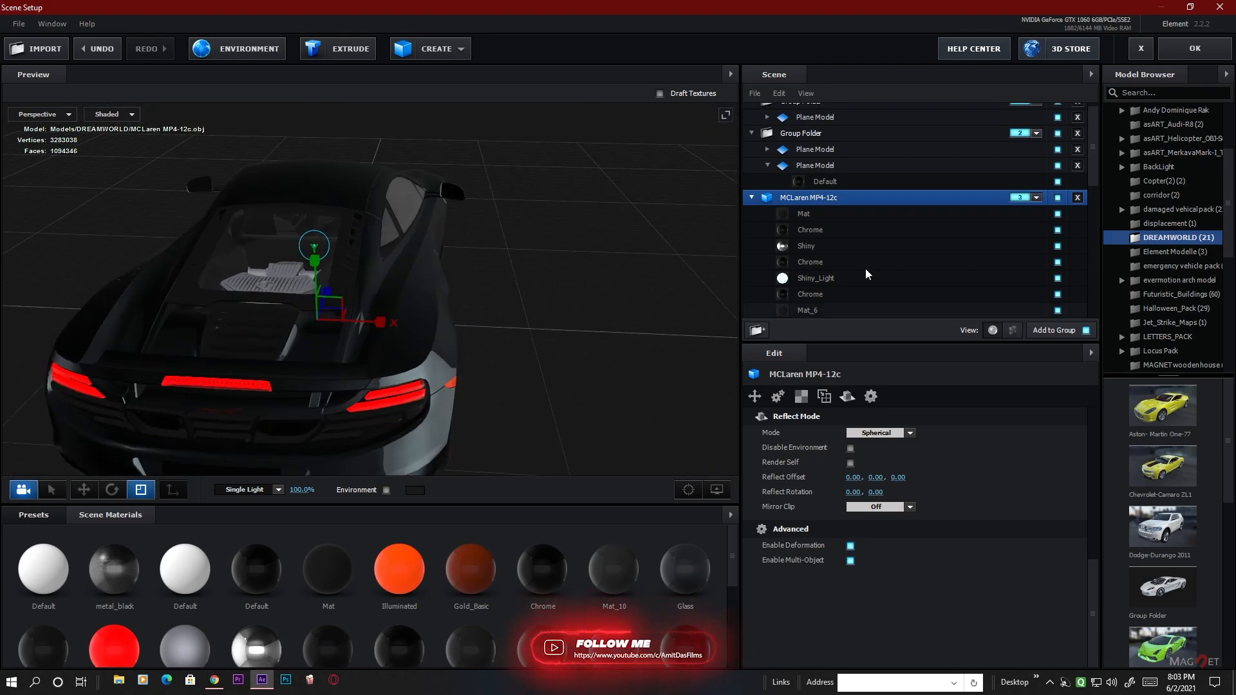
click(1213, 53)
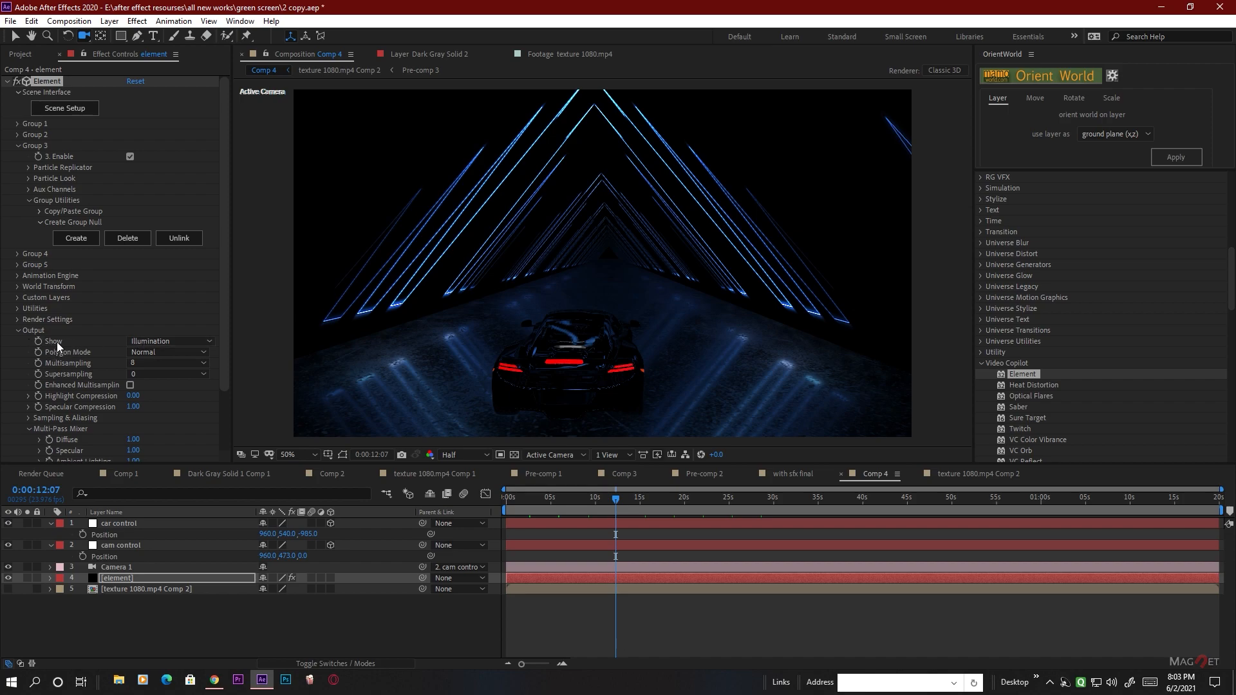
Set the Element output to show Composite and move the current time to 0:00:17:06
click(158, 341)
click(179, 357)
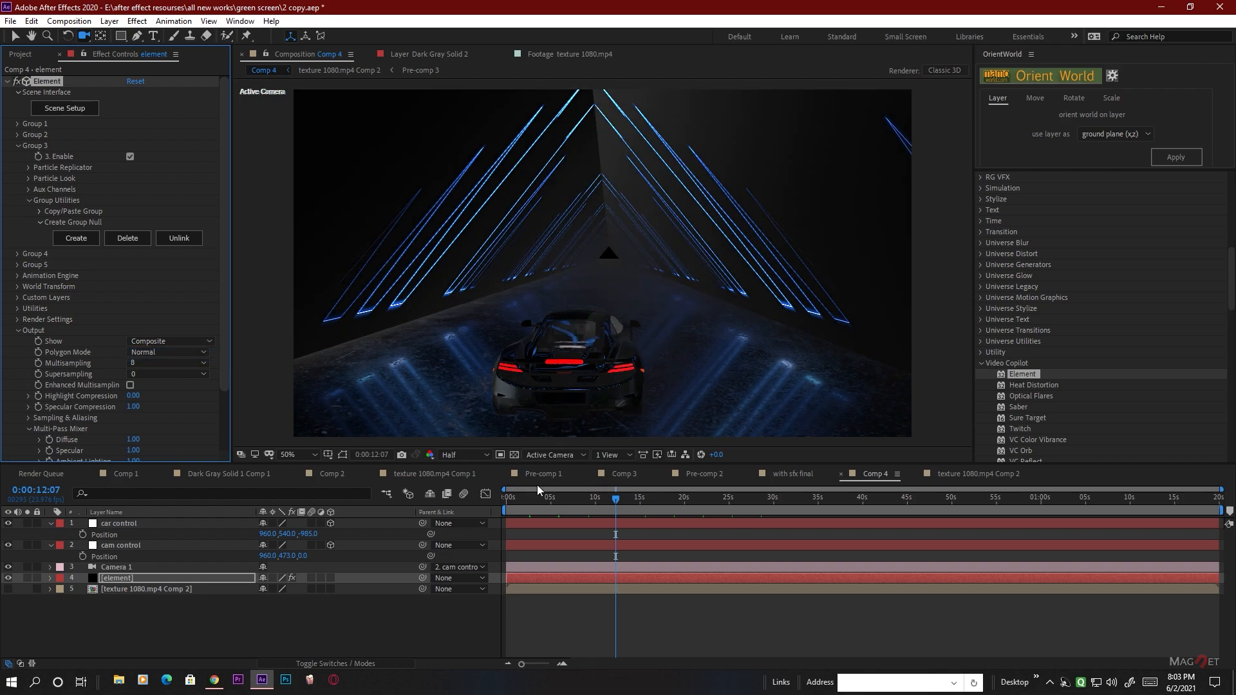
drag(611, 509, 660, 524)
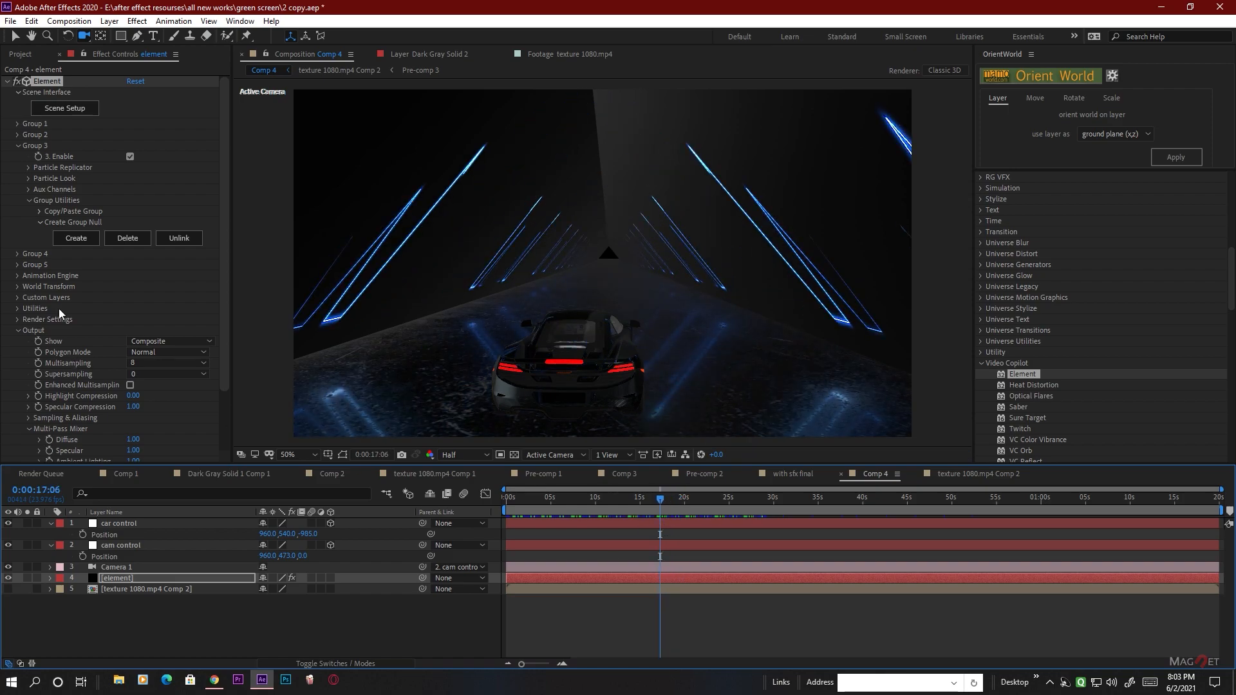
Set the physical environment's Lighting Influence to 94% in Element's render settings
click(18, 320)
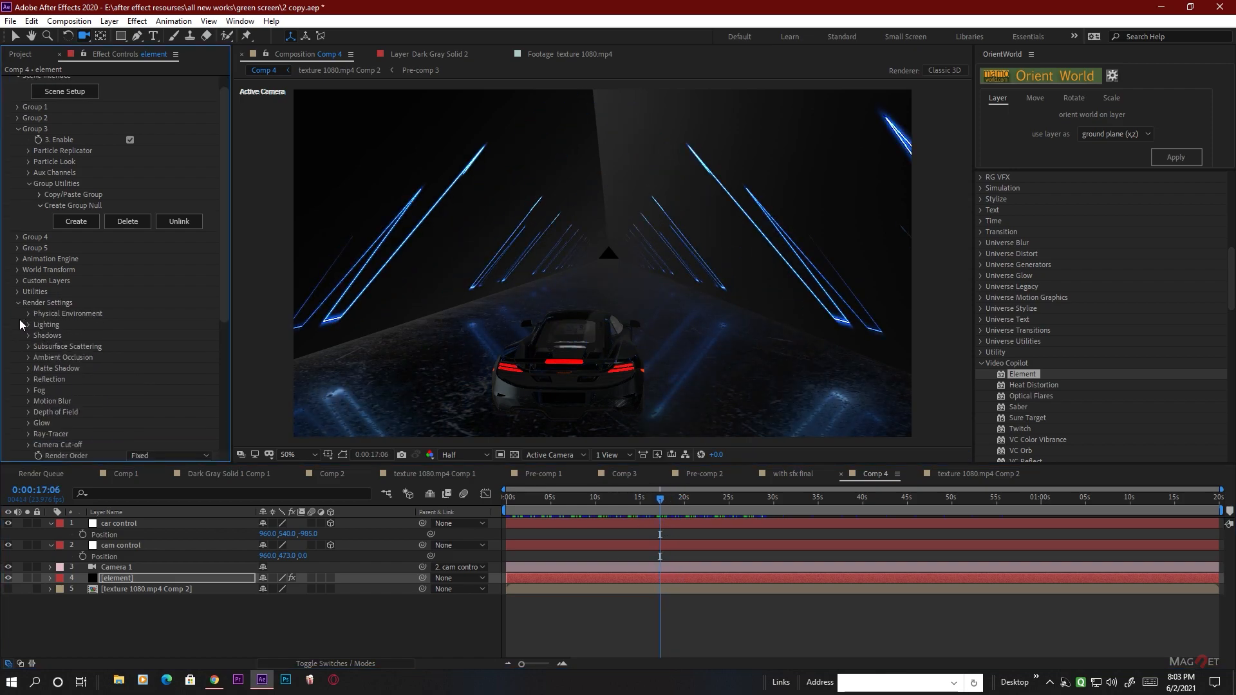
click(29, 315)
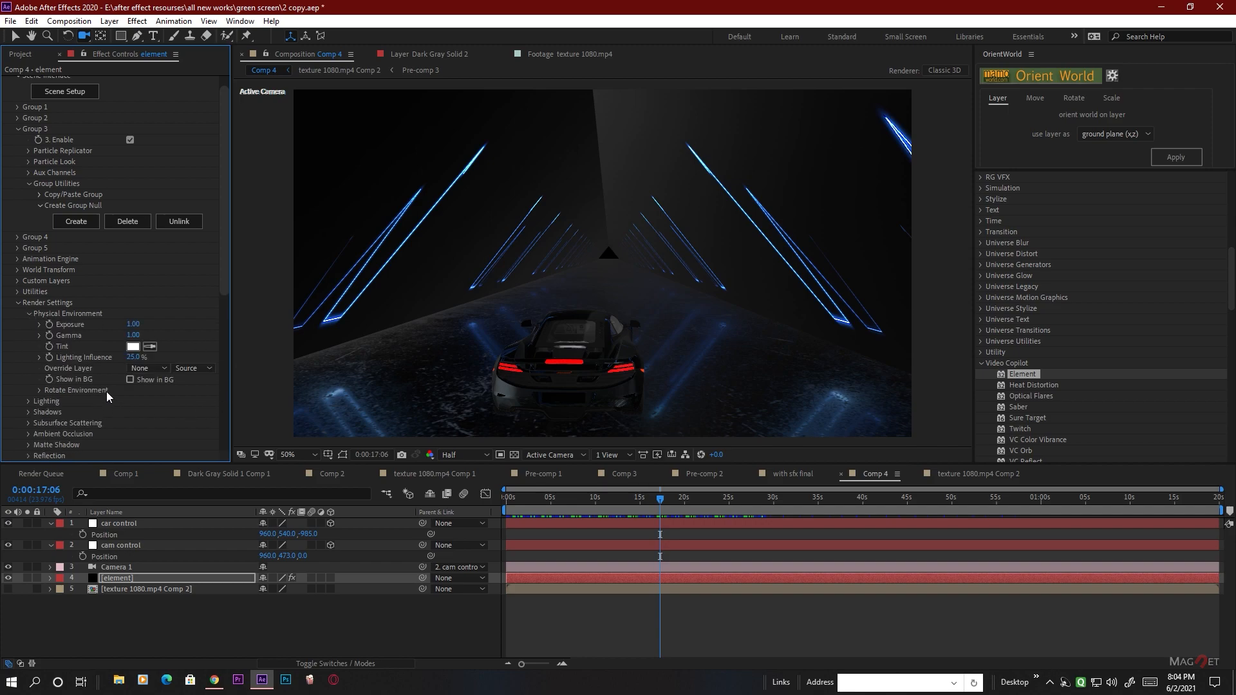
mouse_move(139, 358)
mouse_down()
mouse_move(204, 361)
mouse_move(146, 357)
mouse_up()
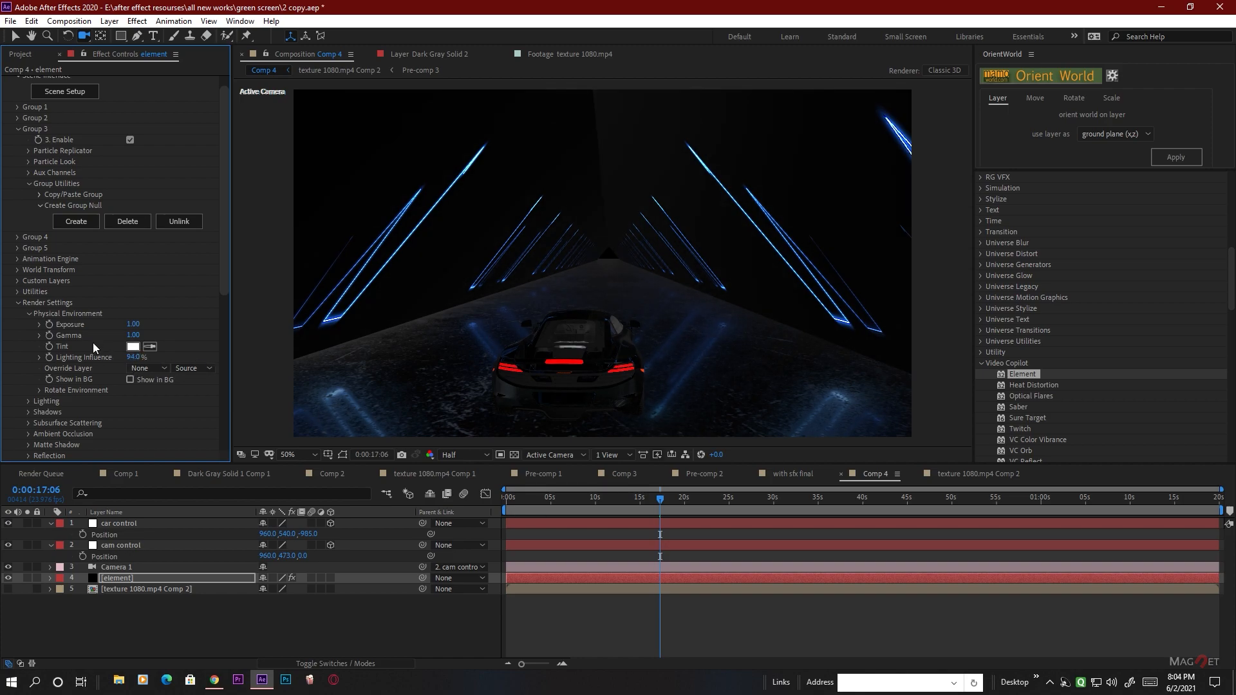
Enable fog in Element's render settings and adjust the fog start distance
scroll(93, 348, down, 3)
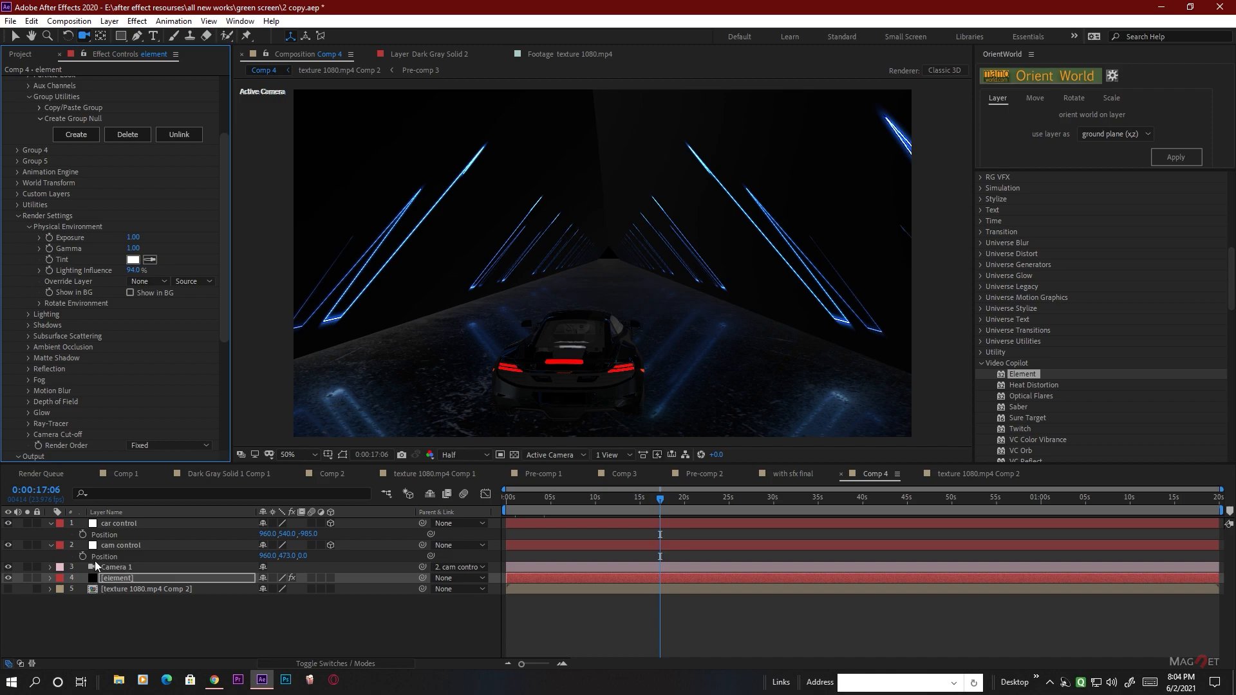
scroll(30, 366, down, 1)
click(29, 351)
click(131, 363)
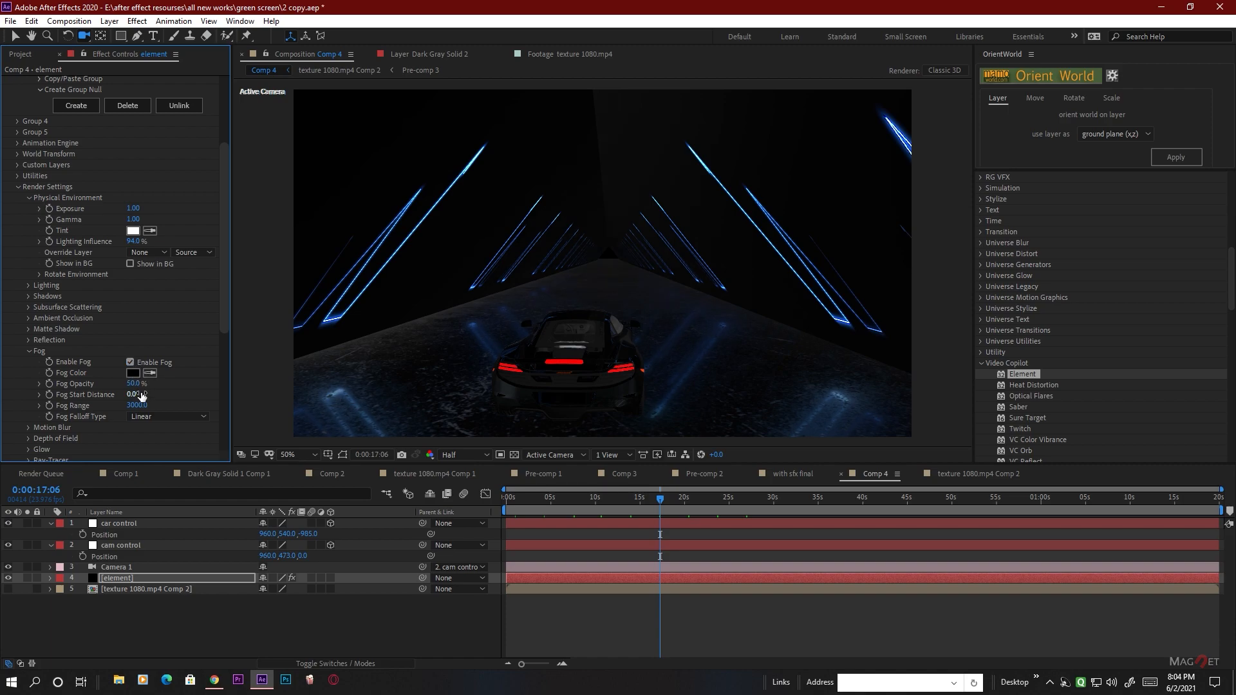
drag(132, 394, 183, 413)
Enable ambient occlusion in Element's render settings and set the SSAO intensity to 7.8
click(29, 318)
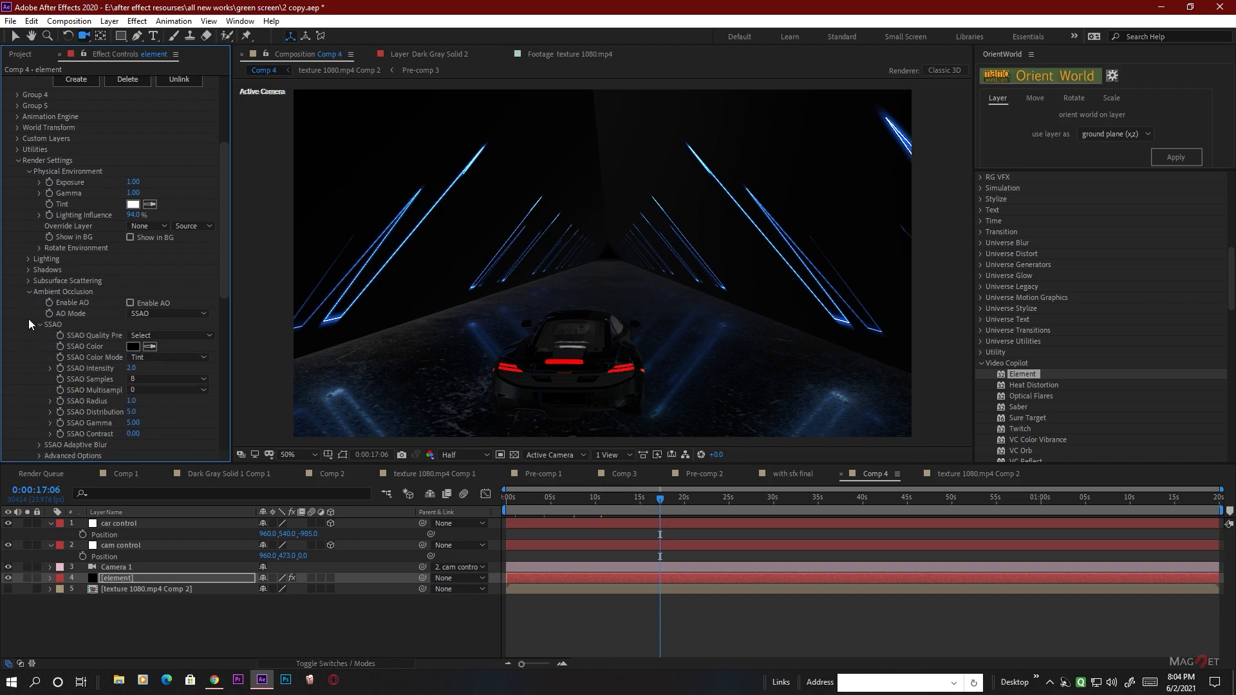
click(130, 303)
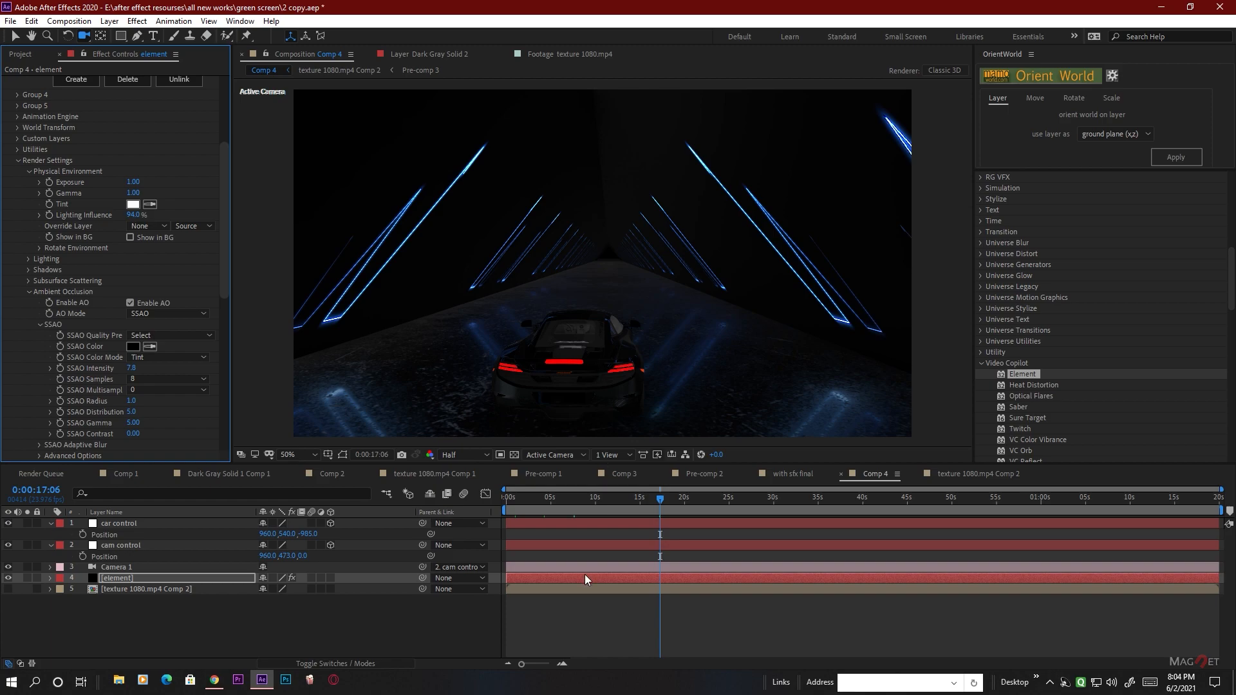
Return the current time to the start of Comp 4 and parent the cam control null to the car control null
drag(534, 497, 469, 494)
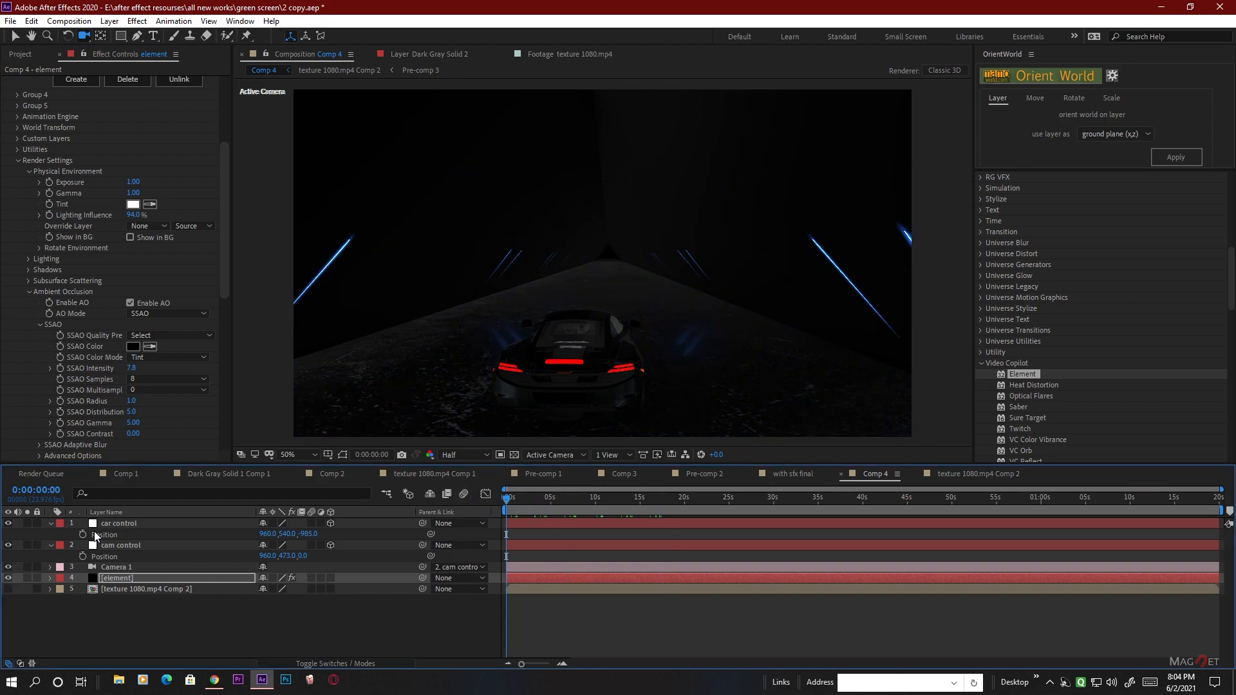
click(125, 523)
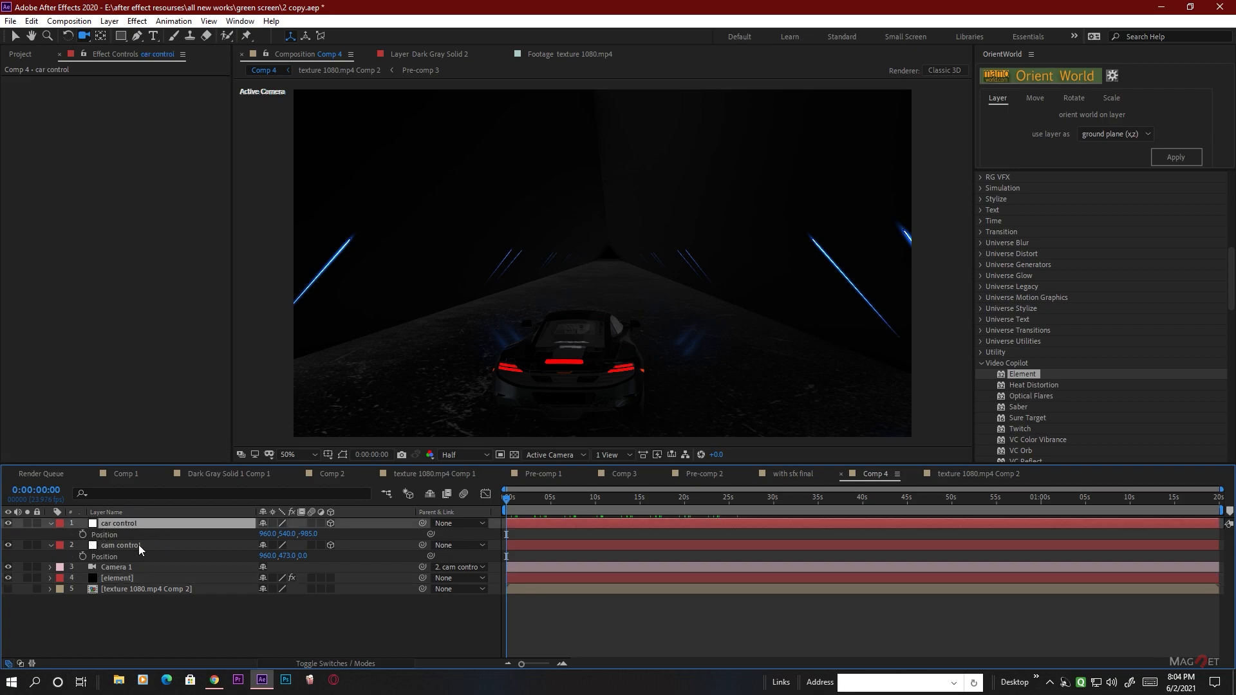
click(128, 545)
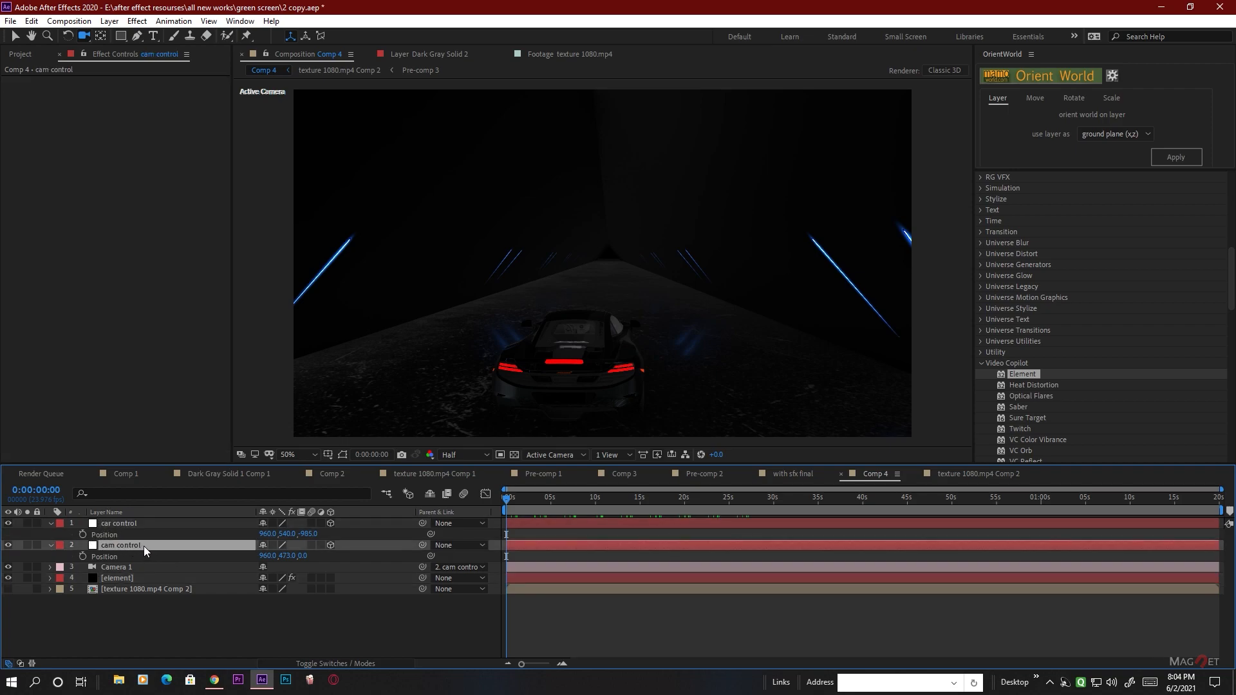
drag(423, 547, 118, 525)
click(130, 522)
Reframe Camera 1 farther behind the car so the car sits smaller in the lower centre of the shot
click(118, 566)
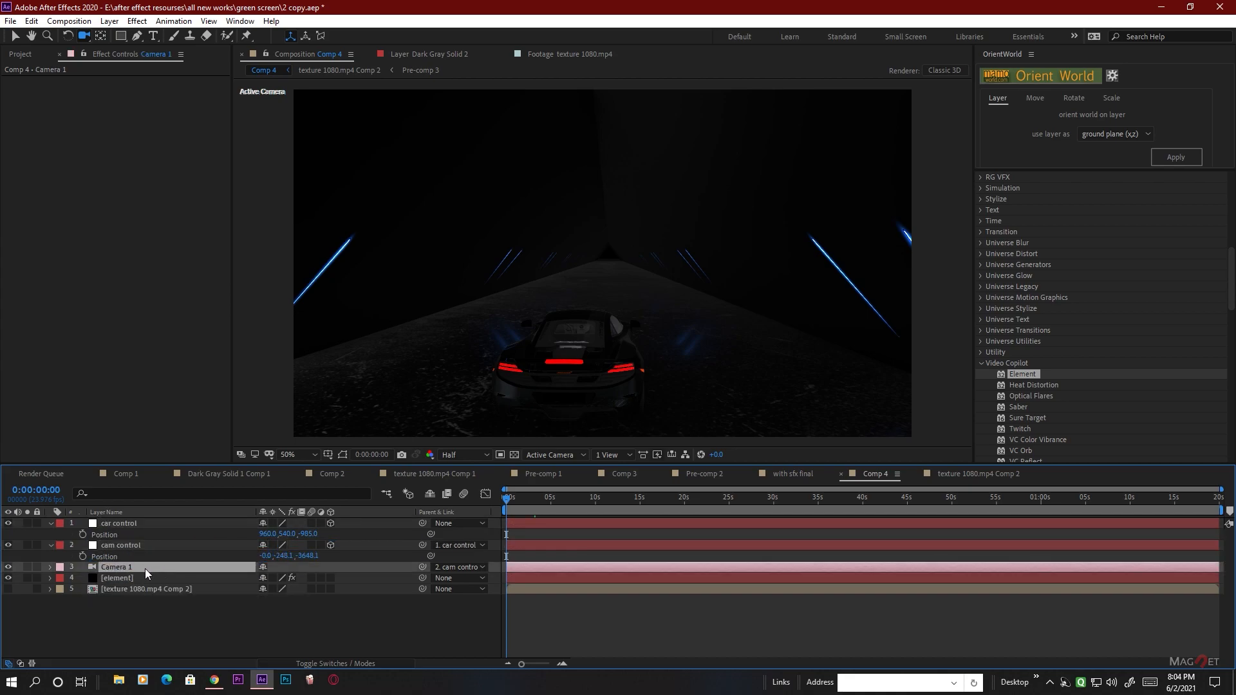
drag(580, 389, 592, 377)
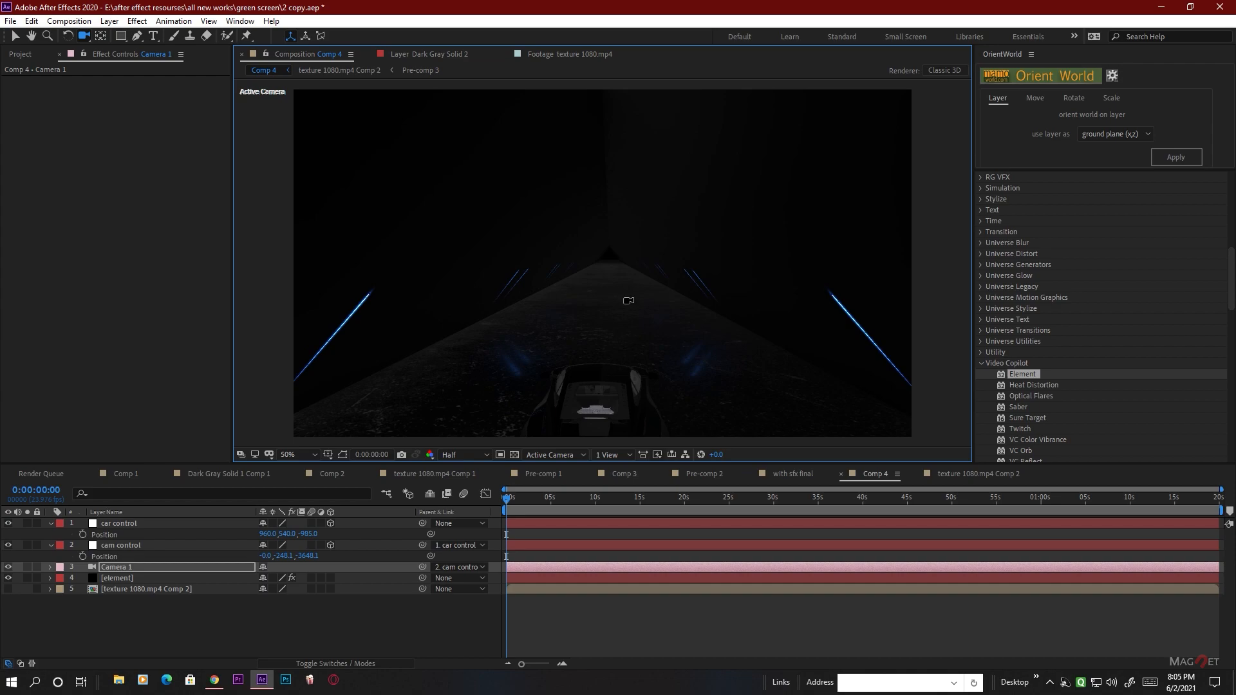
drag(627, 314, 628, 328)
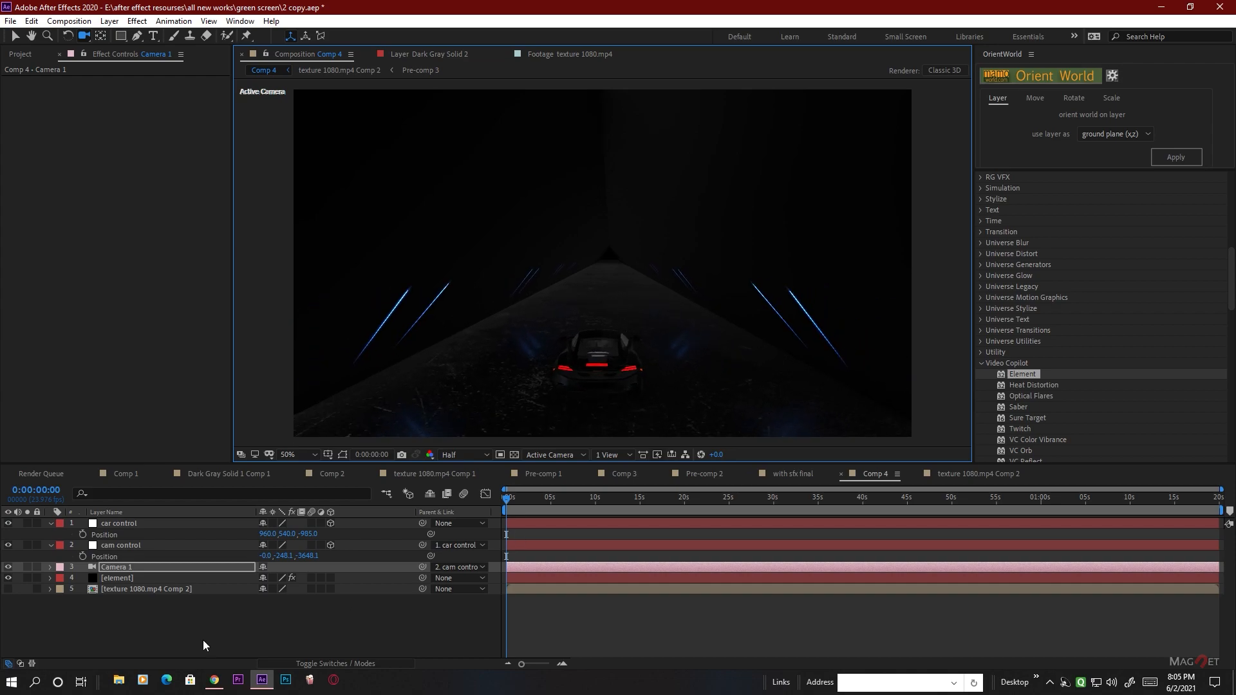
Set the car control null's Z position to -6850 and keyframe its Position at 0:00:00:00
click(132, 523)
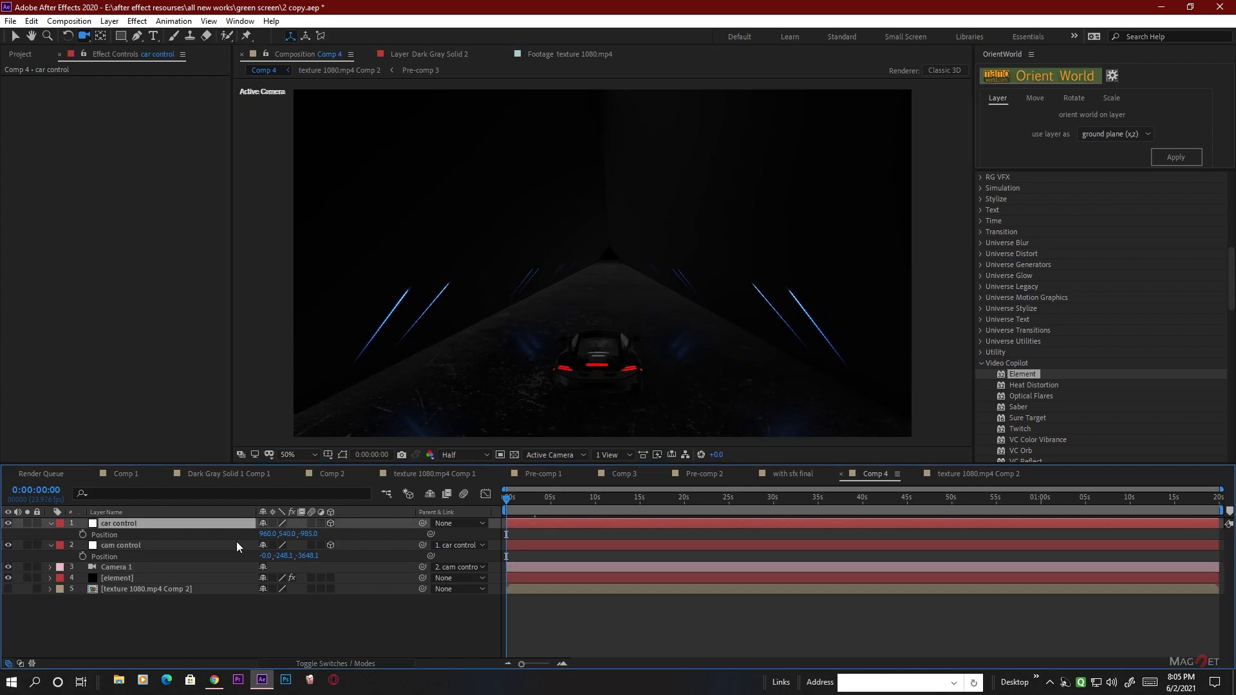
drag(314, 542, 119, 596)
mouse_move(331, 543)
mouse_down()
mouse_move(162, 575)
mouse_move(271, 568)
mouse_up()
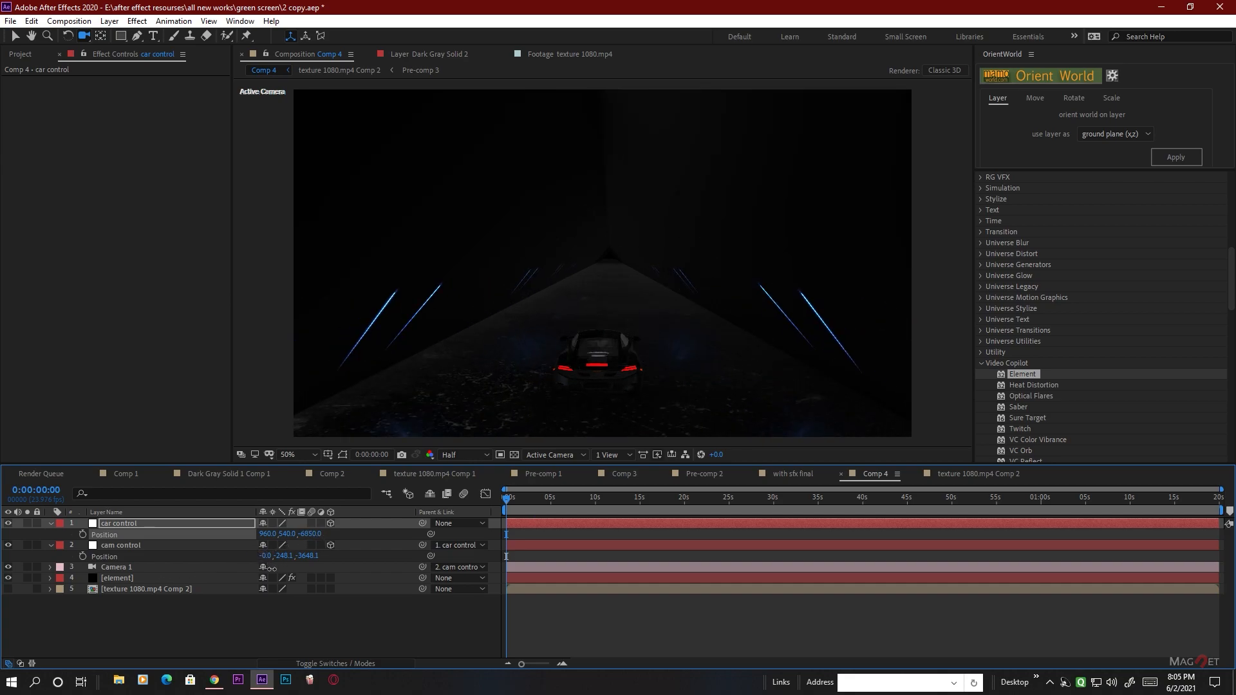
click(82, 534)
End the work area at 0:00:30:00 and trim the composition to it
mouse_move(716, 499)
mouse_down()
mouse_move(696, 504)
mouse_move(773, 508)
mouse_up()
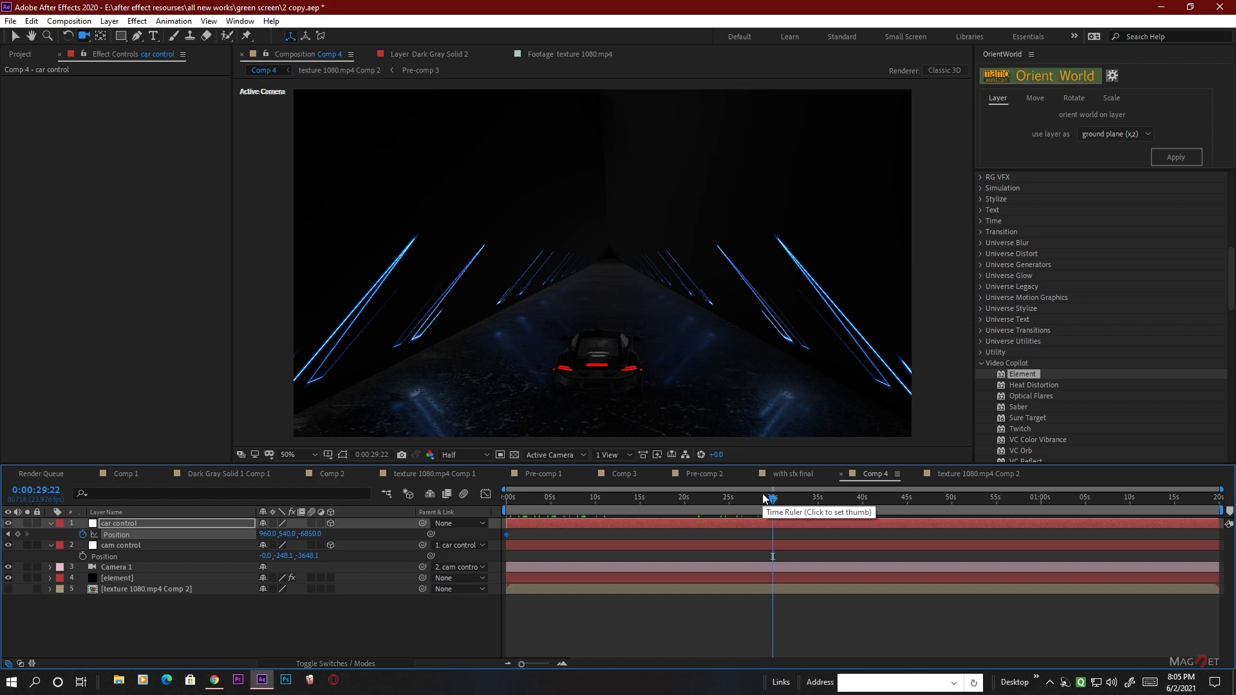
key(Page_Down)
key(Page_Down)
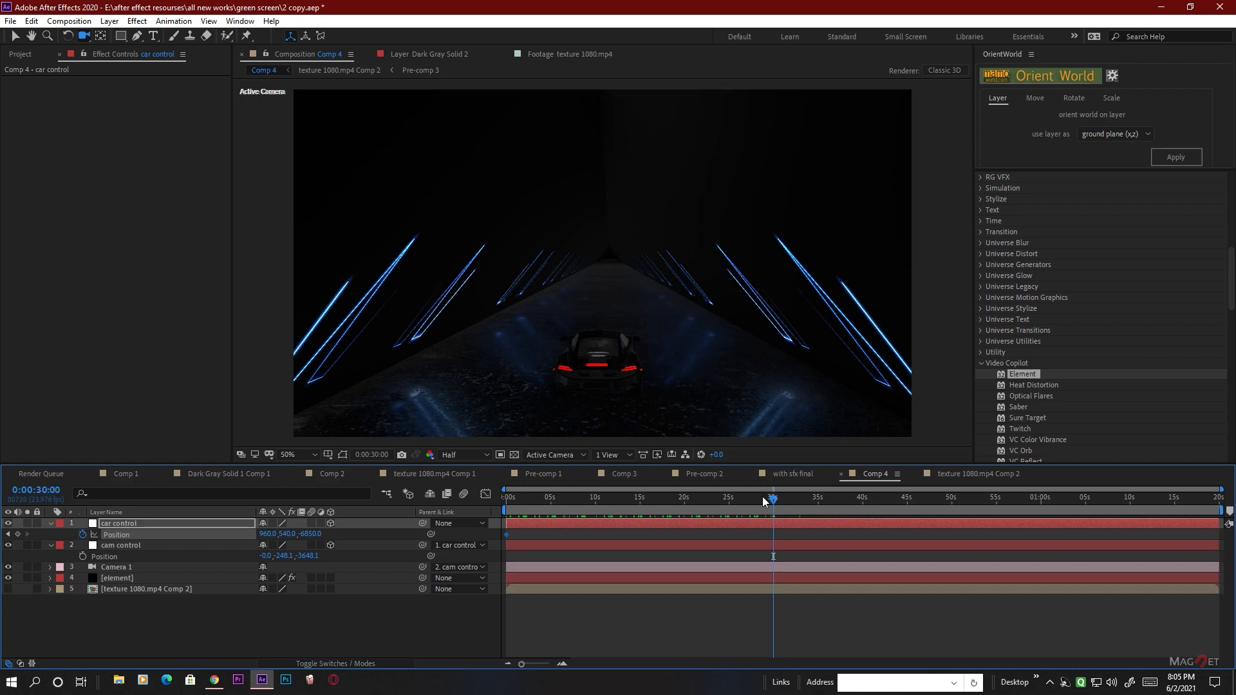
key(n)
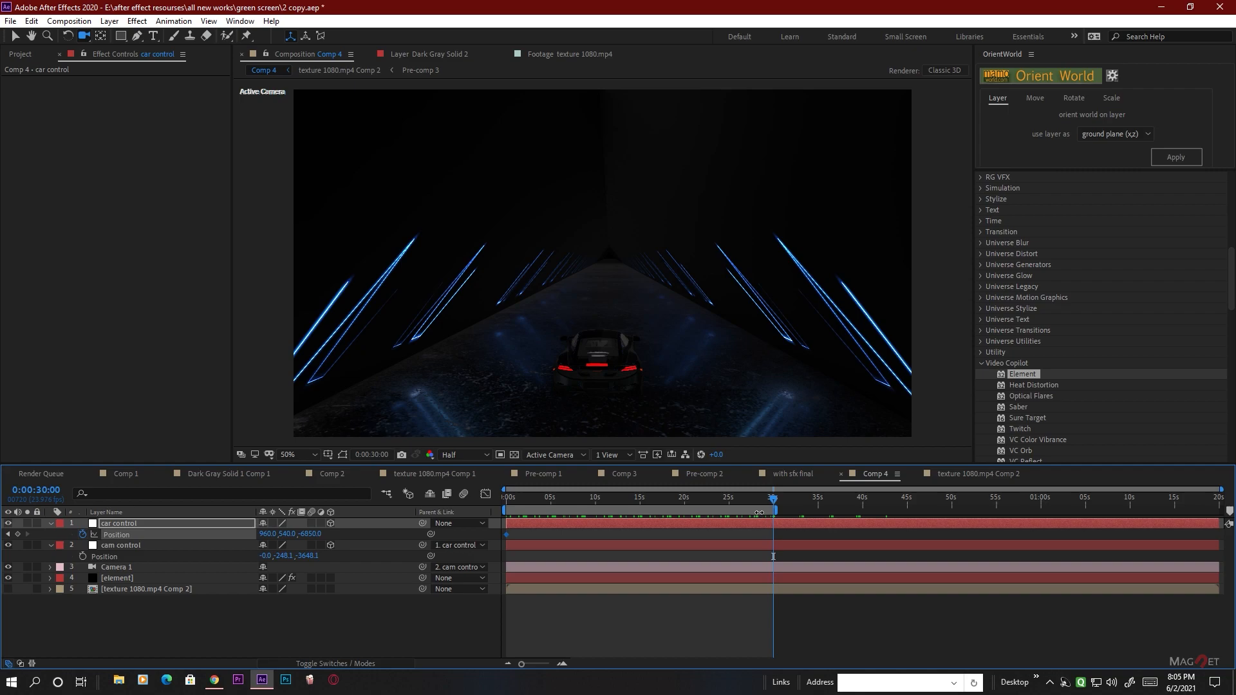
right_click(758, 515)
click(781, 546)
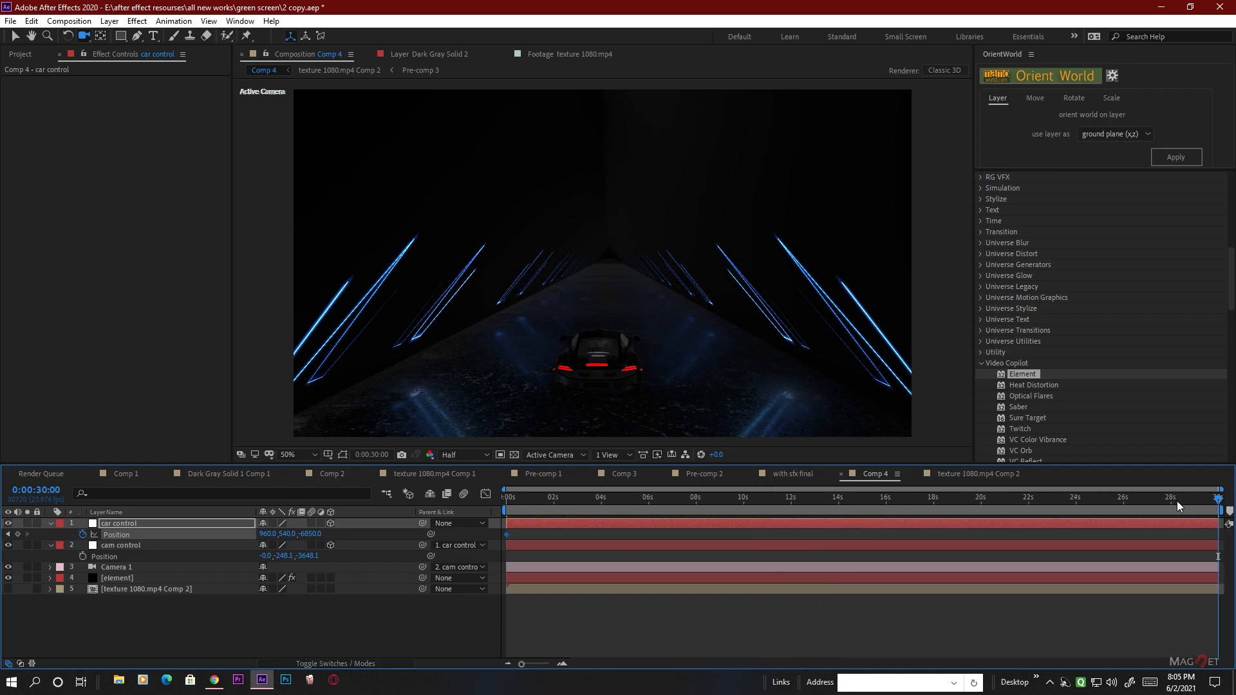
Keyframe the car control null's Z position at -4095 at 0:00:30:00, preview the motion, and move to 0:00:04:13
drag(327, 540, 479, 618)
drag(314, 534, 403, 535)
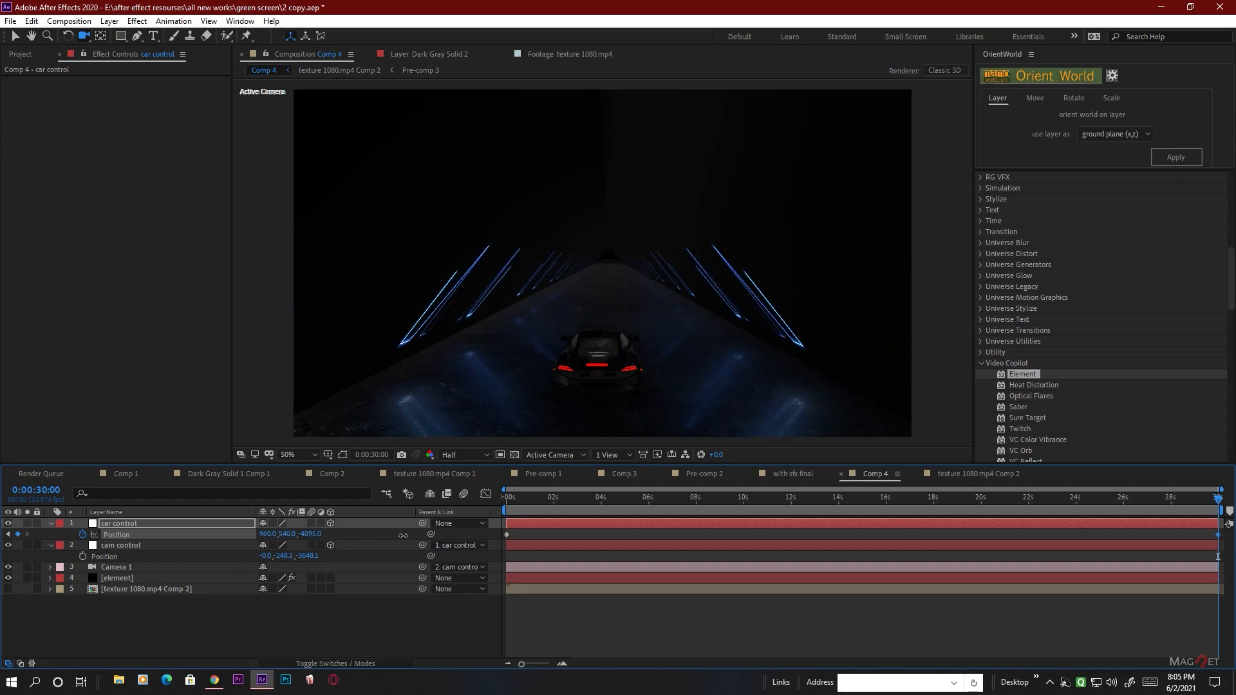
drag(615, 499, 1219, 528)
key(Home)
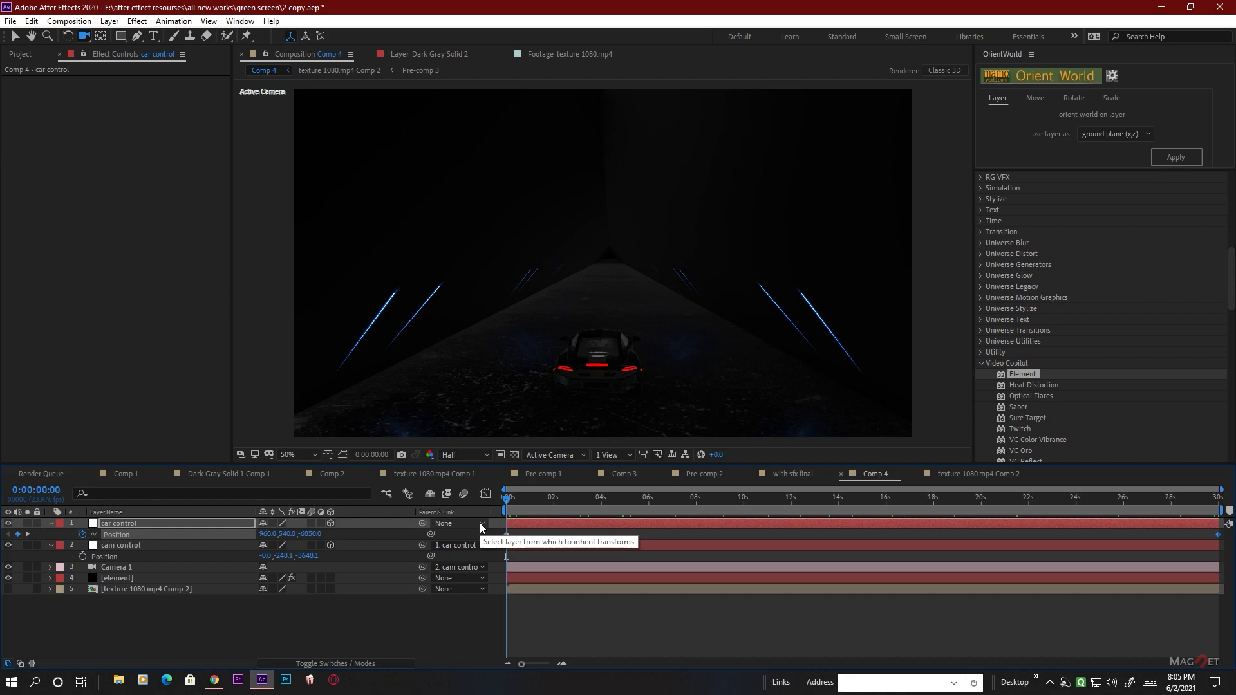
key(space)
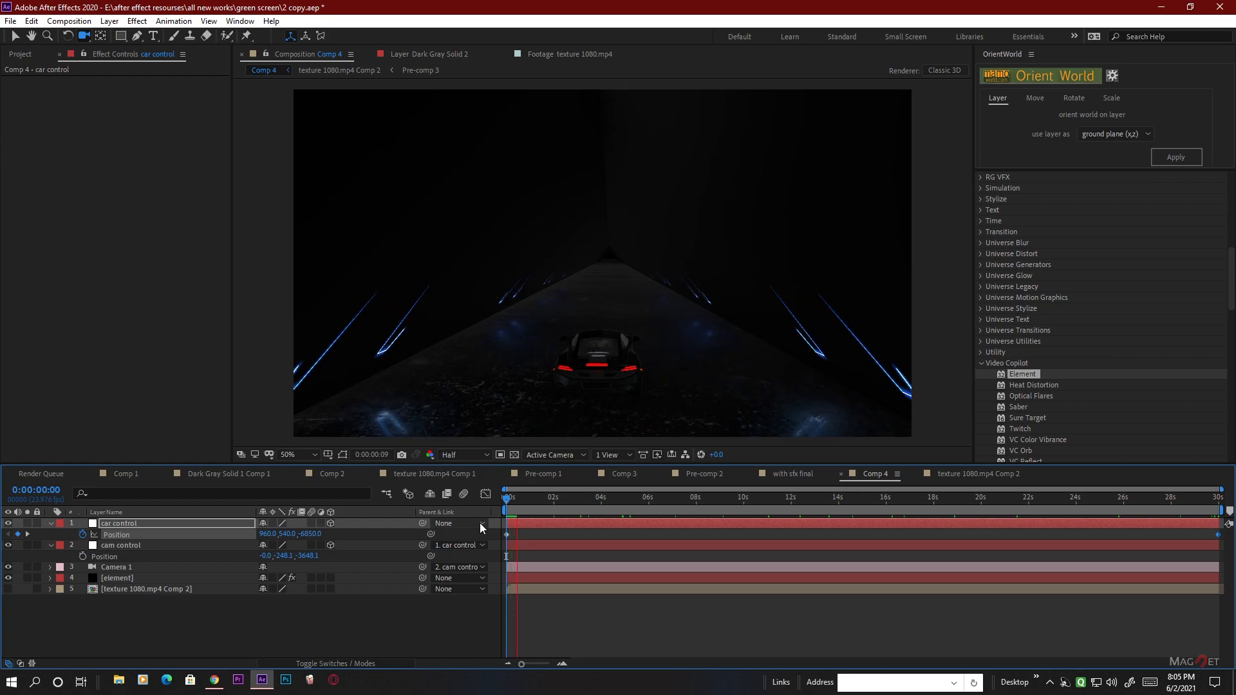
mouse_move(608, 496)
mouse_down()
mouse_move(526, 502)
mouse_move(620, 512)
mouse_move(547, 516)
mouse_move(614, 508)
mouse_up()
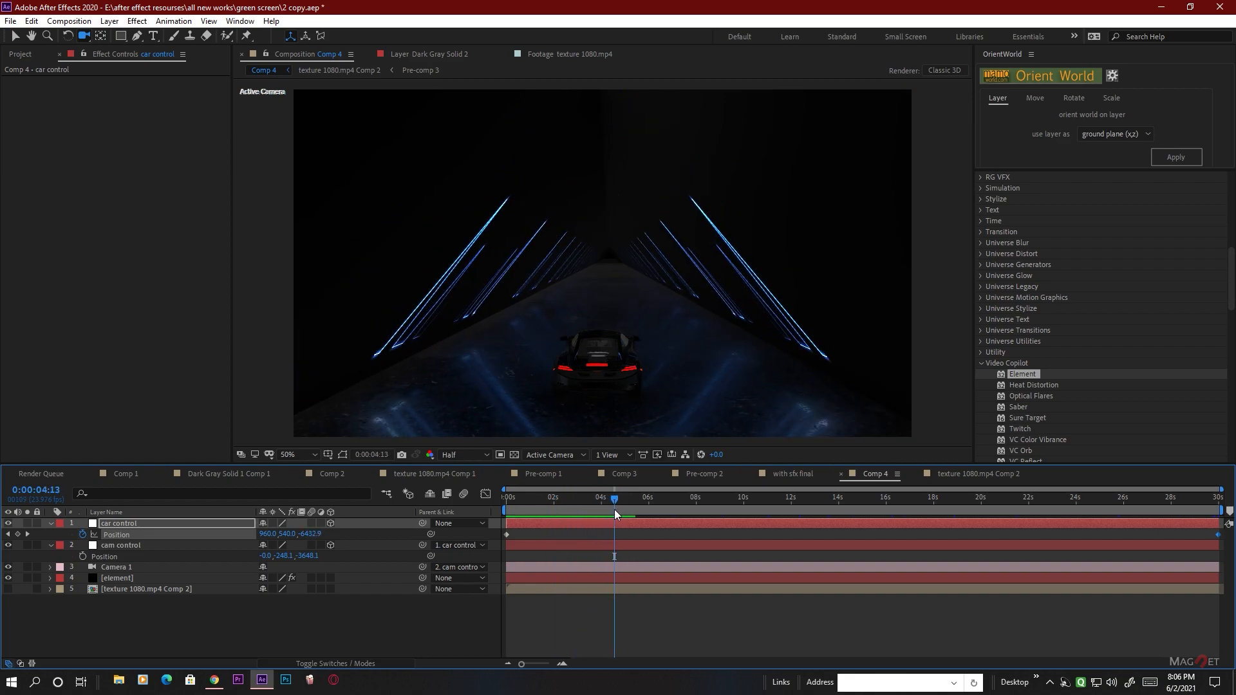
Duplicate the element layer and set the upper copy's Element output to show Illumination
click(115, 578)
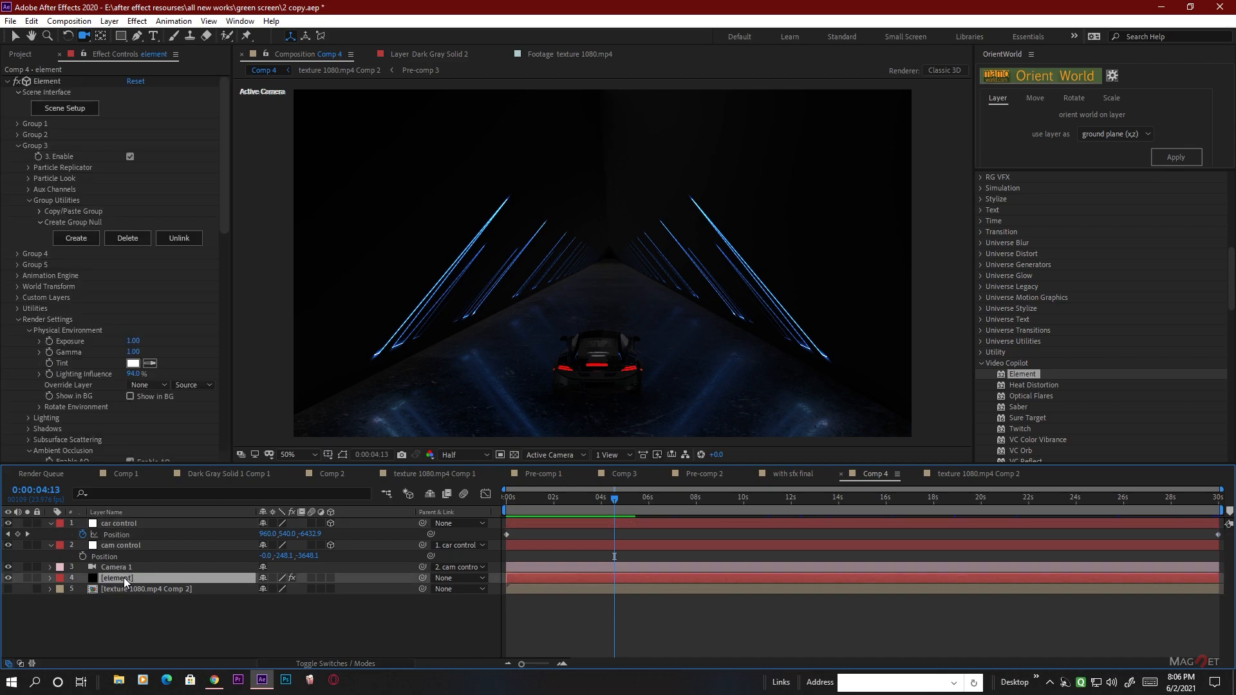
key(ctrl+d)
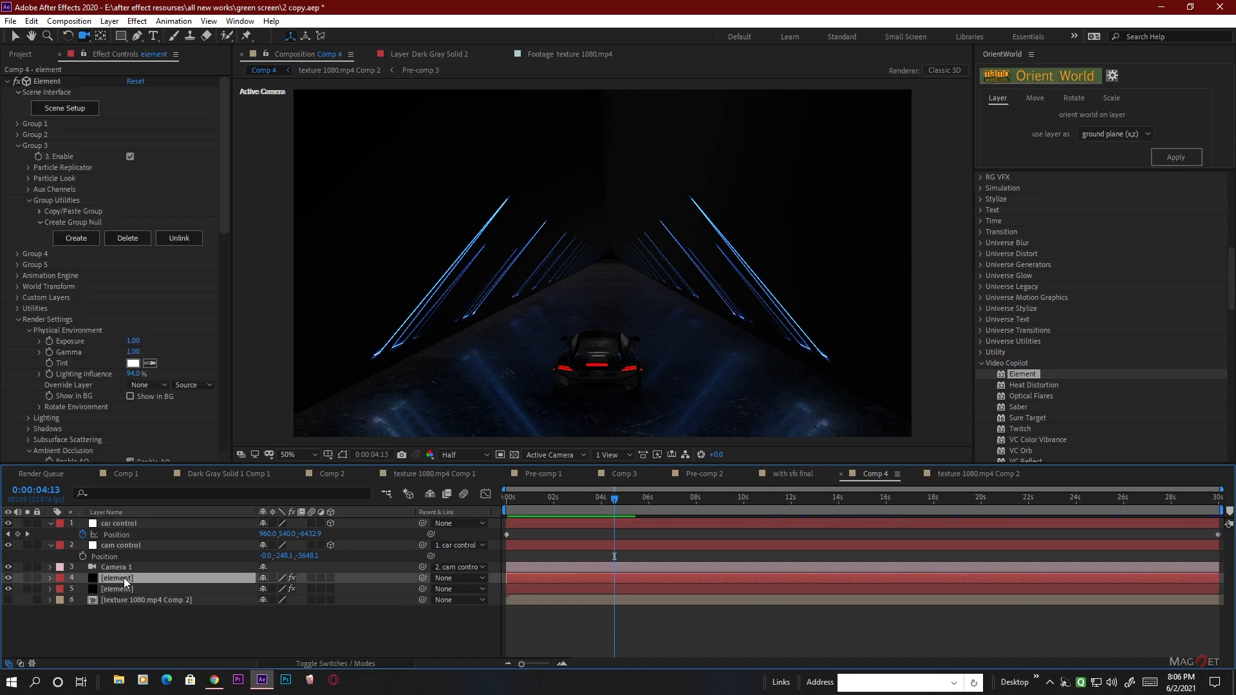
drag(225, 184, 233, 483)
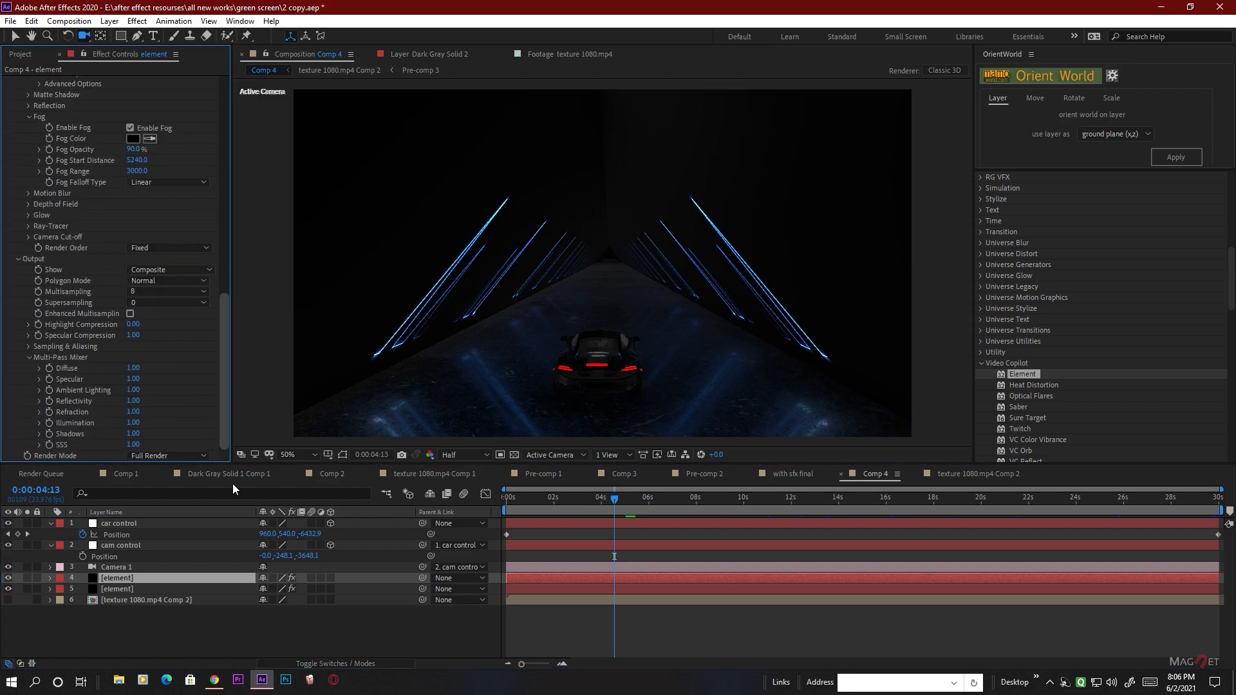
click(159, 270)
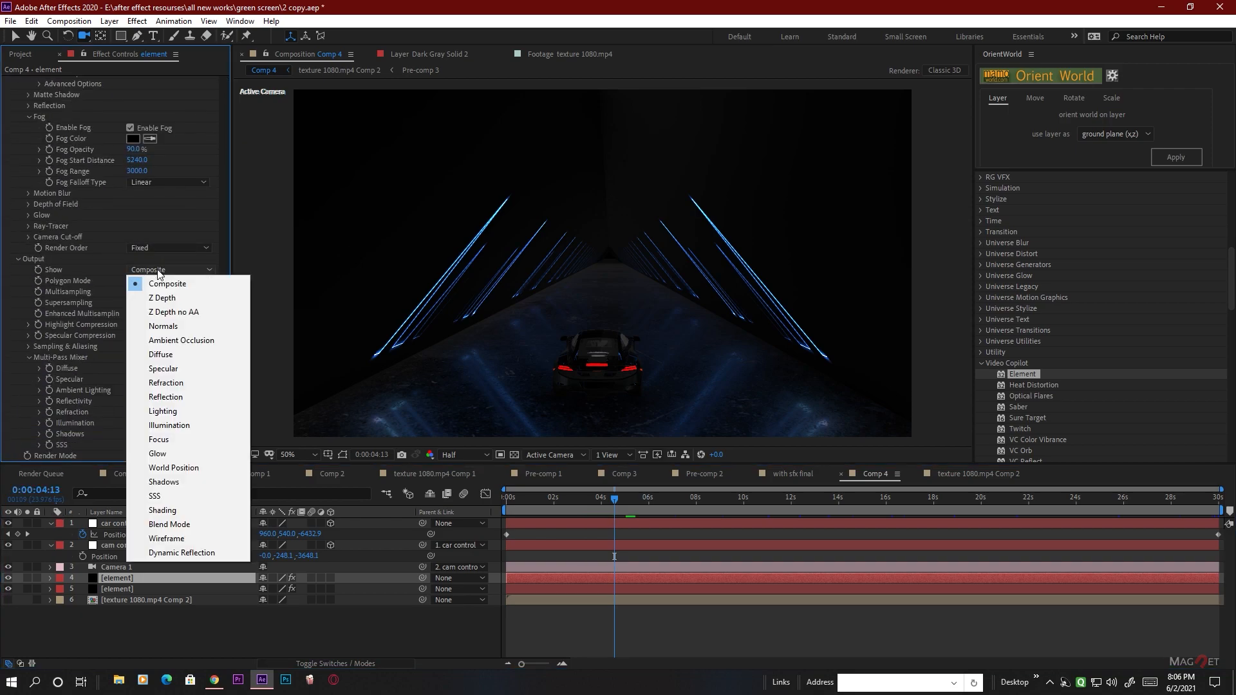
click(201, 425)
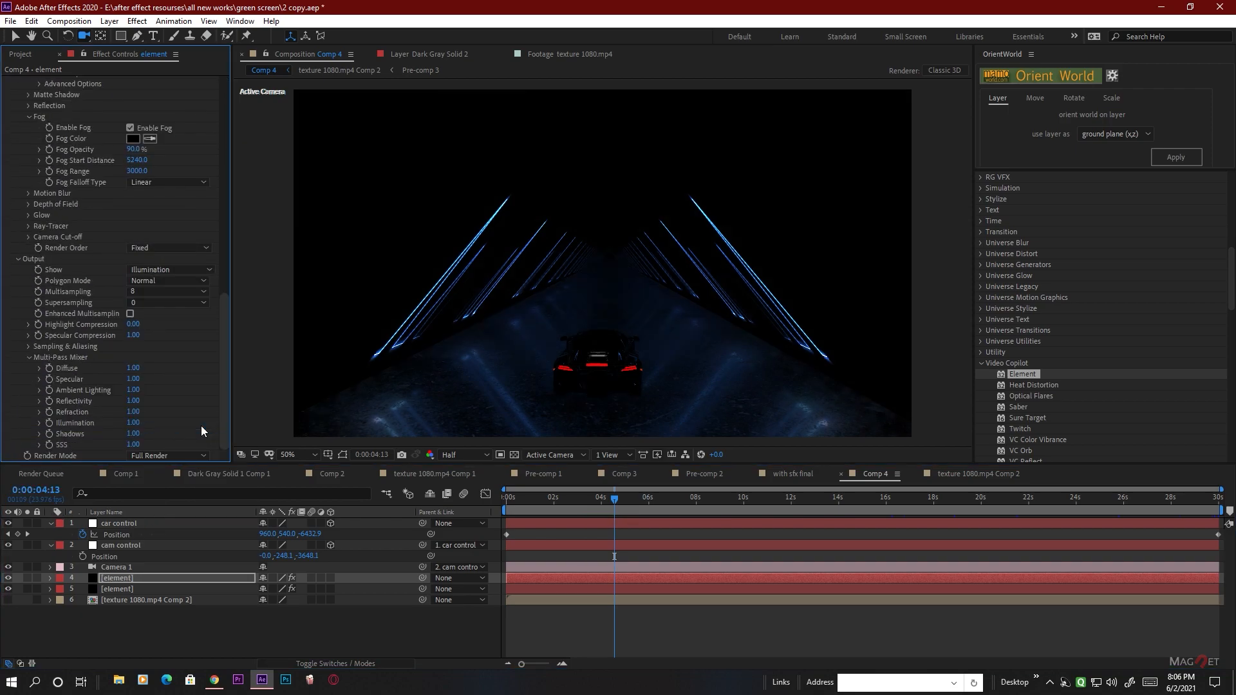
Apply the RG VFX Optical Glow effect to the upper element layer
click(117, 579)
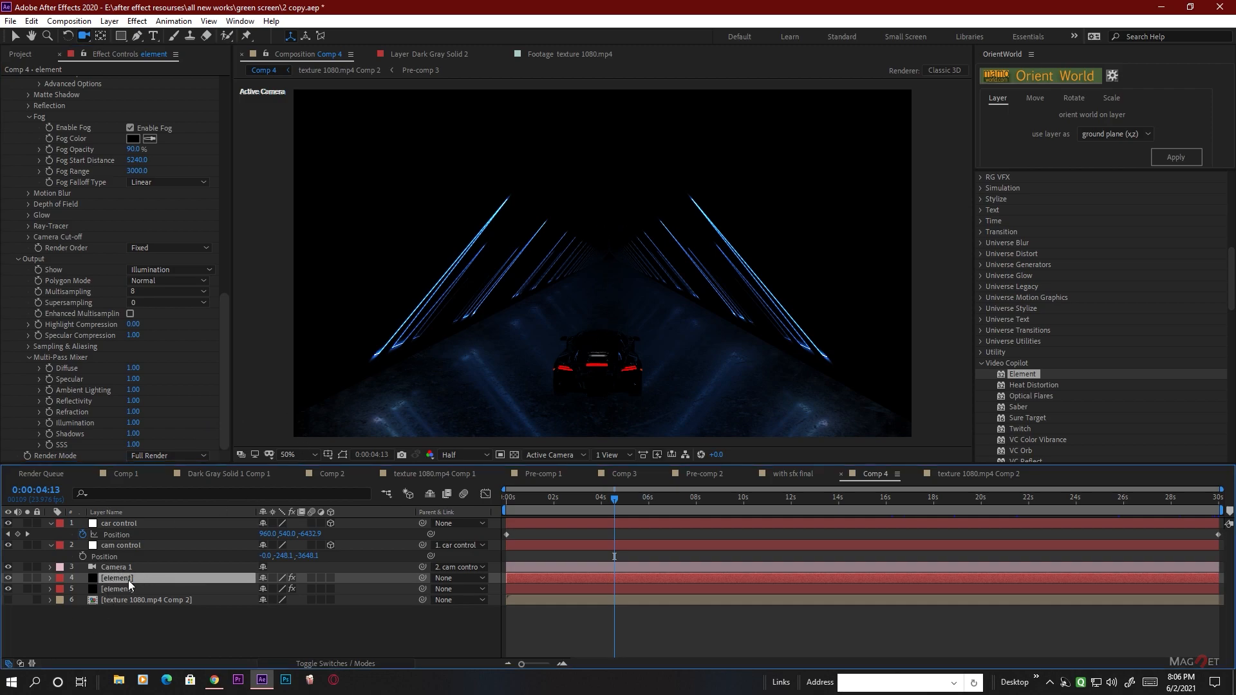
click(138, 21)
mouse_move(201, 380)
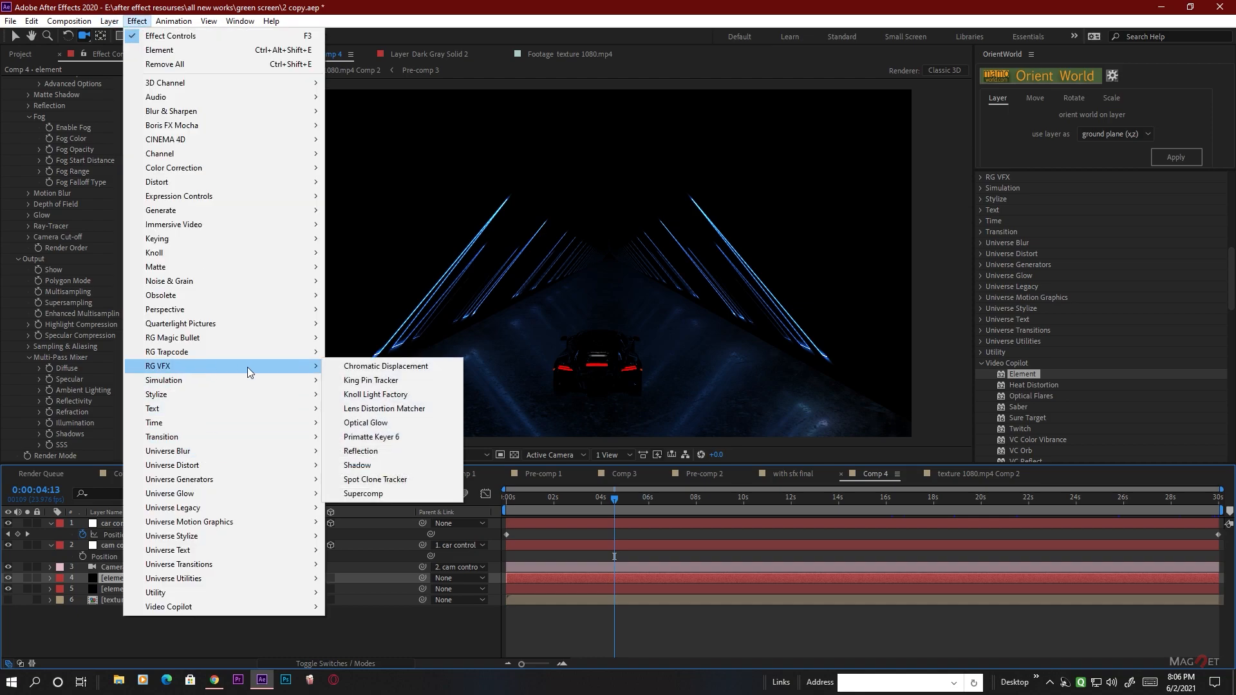
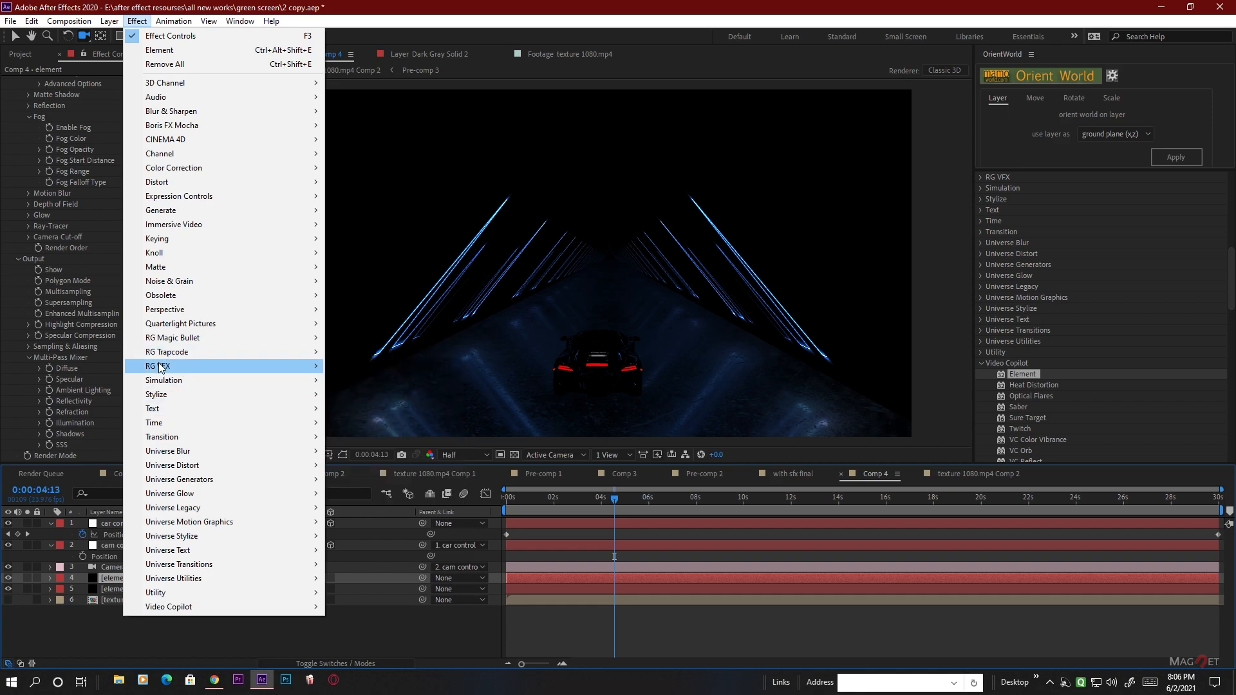
mouse_move(275, 369)
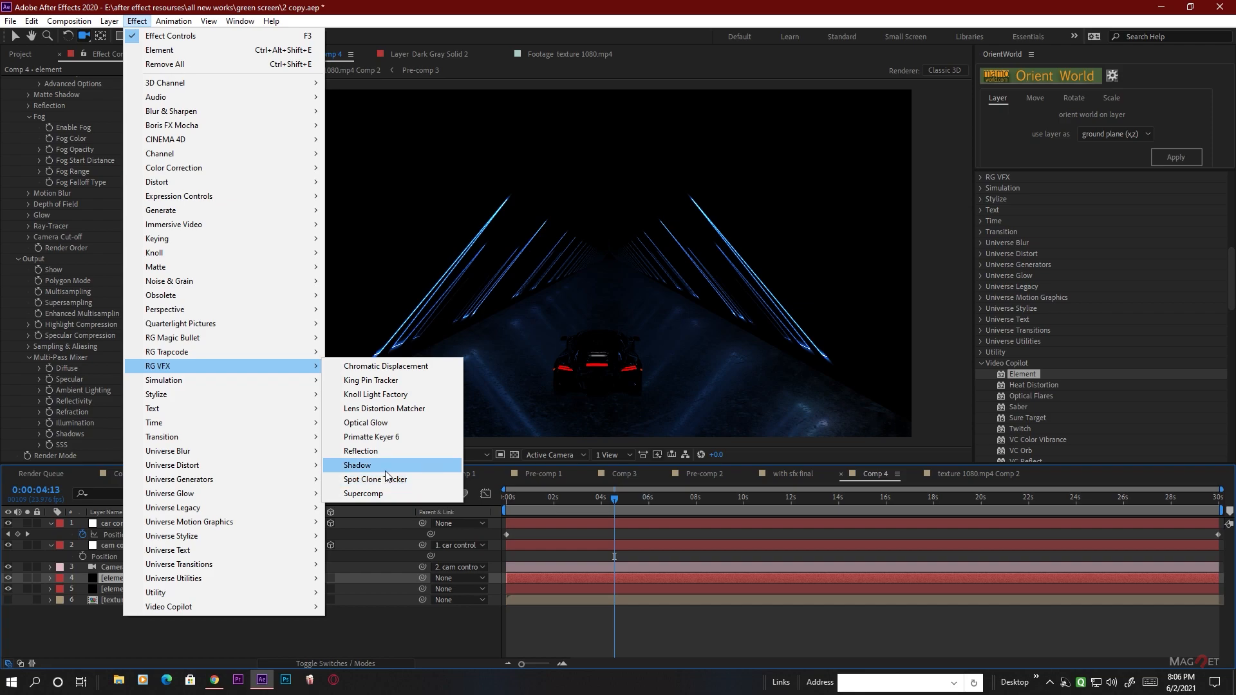
click(386, 425)
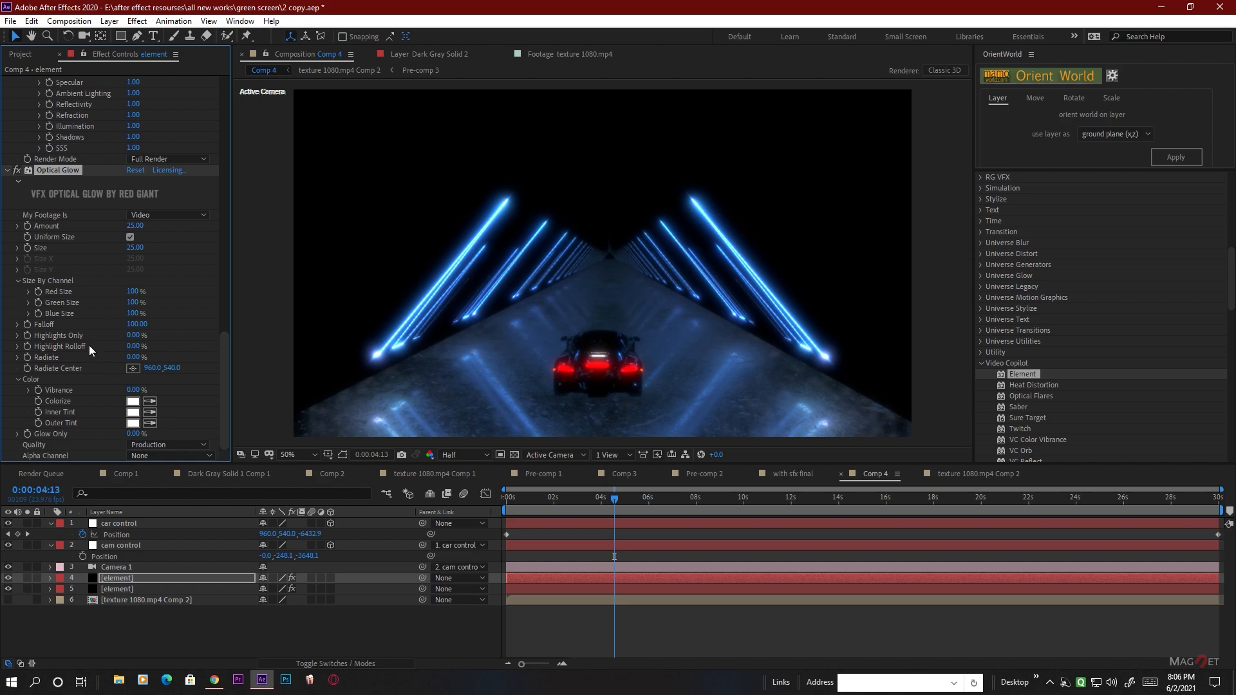
Set the Optical Glow amount to 4 and its size to 398
click(138, 225)
text(0)
key(Return)
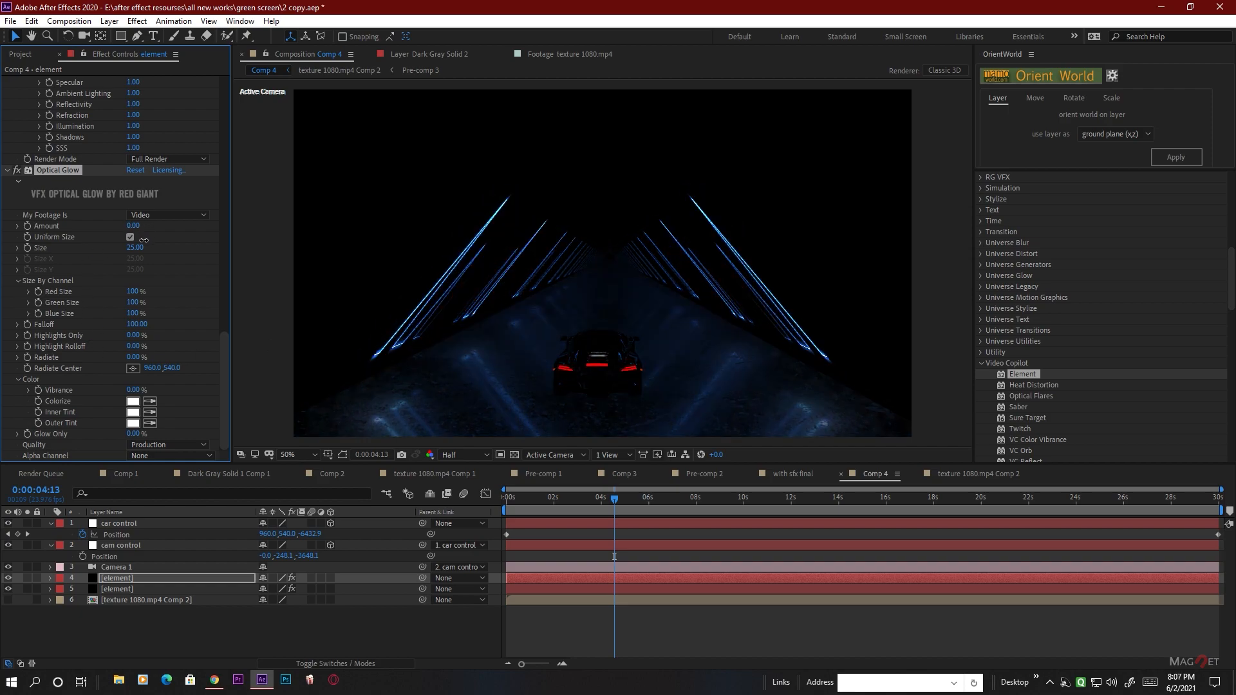
drag(134, 228, 240, 248)
drag(362, 256, 390, 253)
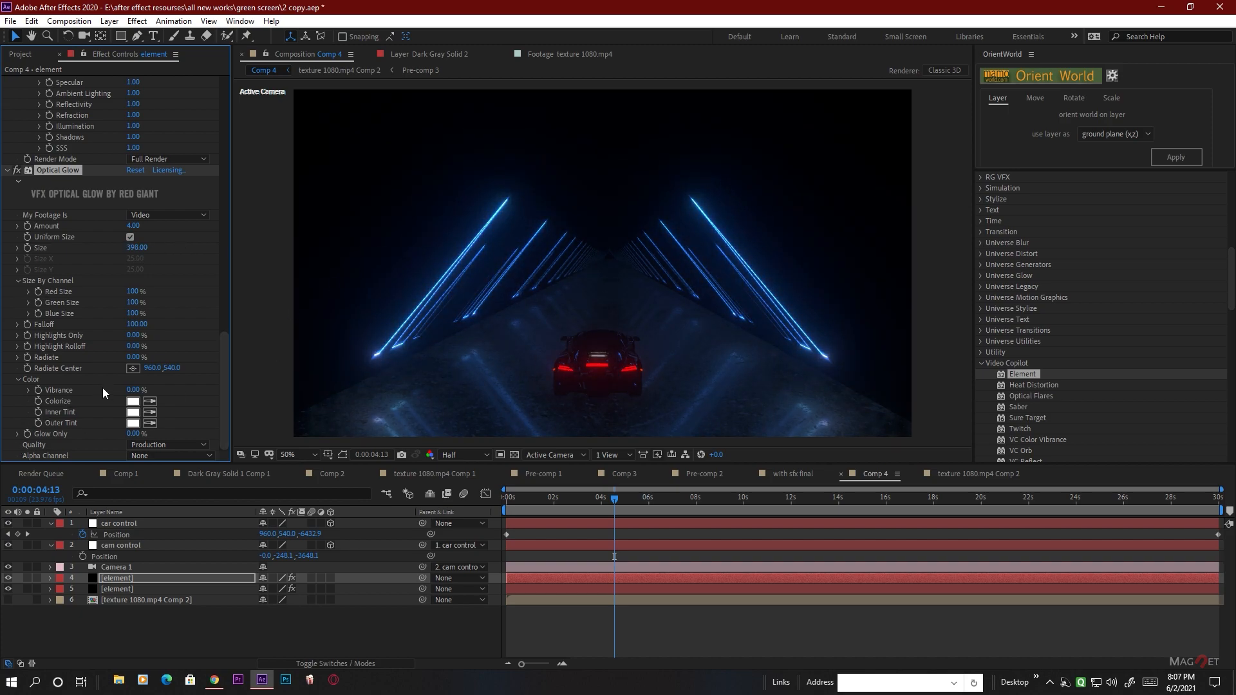
Set the Optical Glow's Colorize color to blue 799CFF and its vibrance to 38%
click(133, 401)
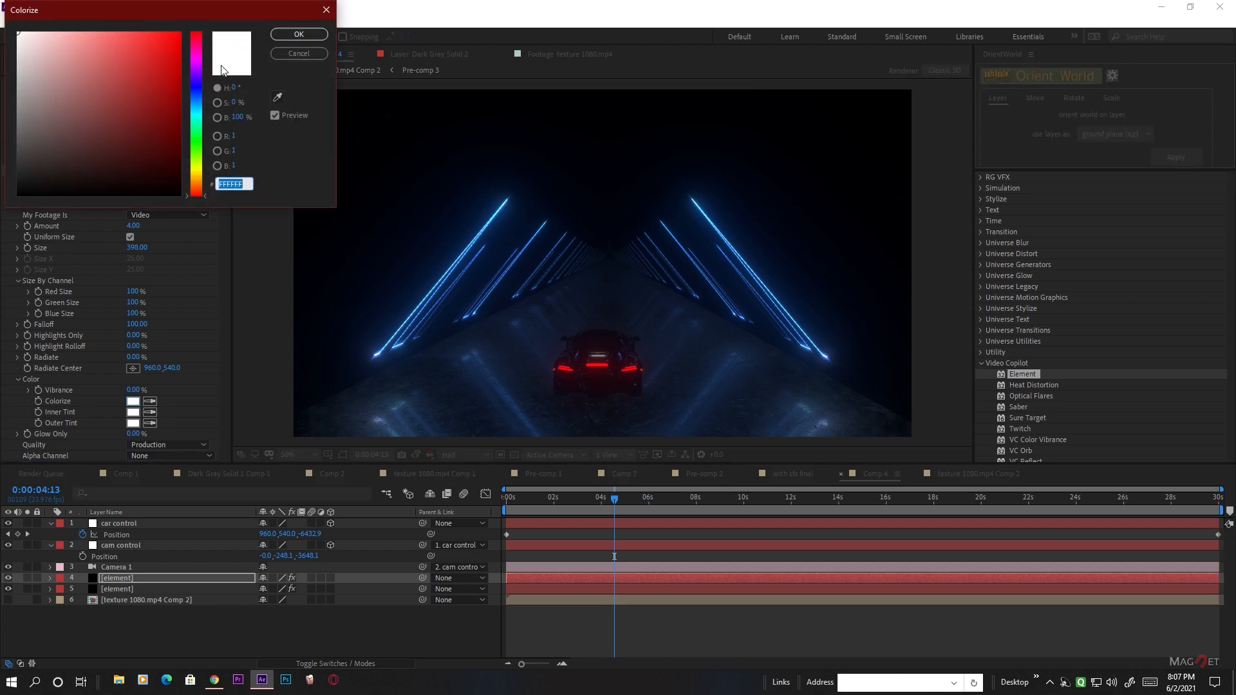
drag(189, 127, 198, 94)
mouse_move(98, 45)
mouse_down()
mouse_move(116, 24)
mouse_move(103, 29)
mouse_up()
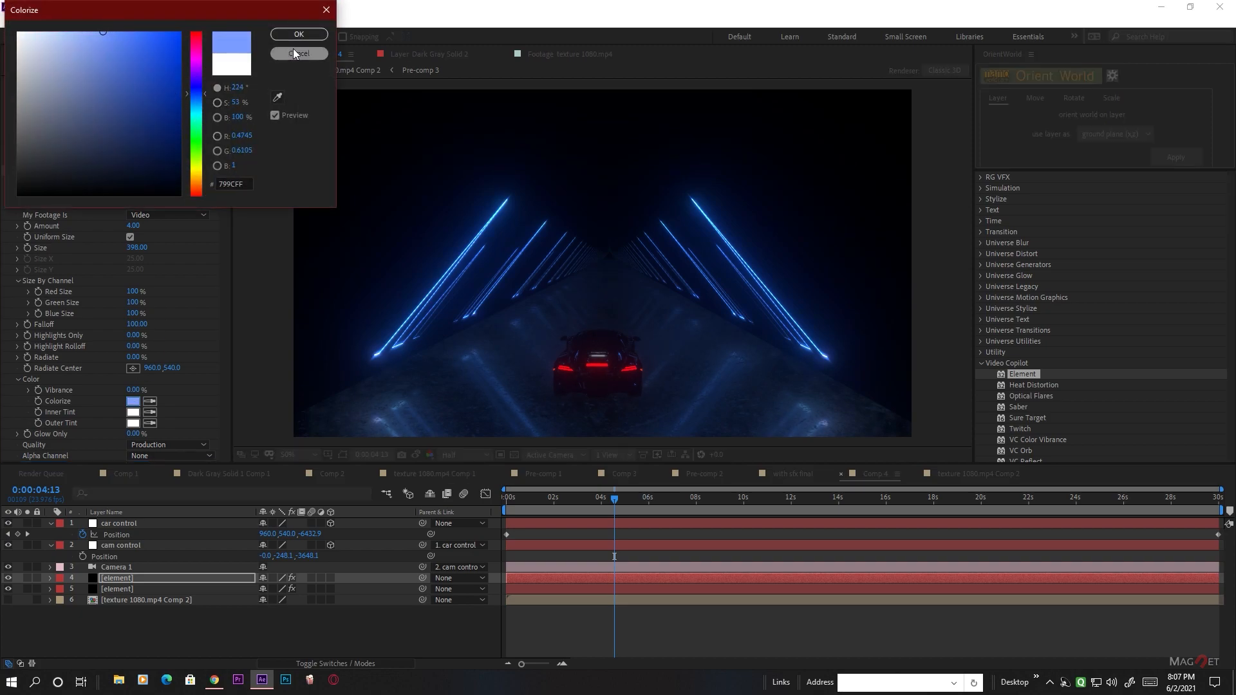
click(300, 36)
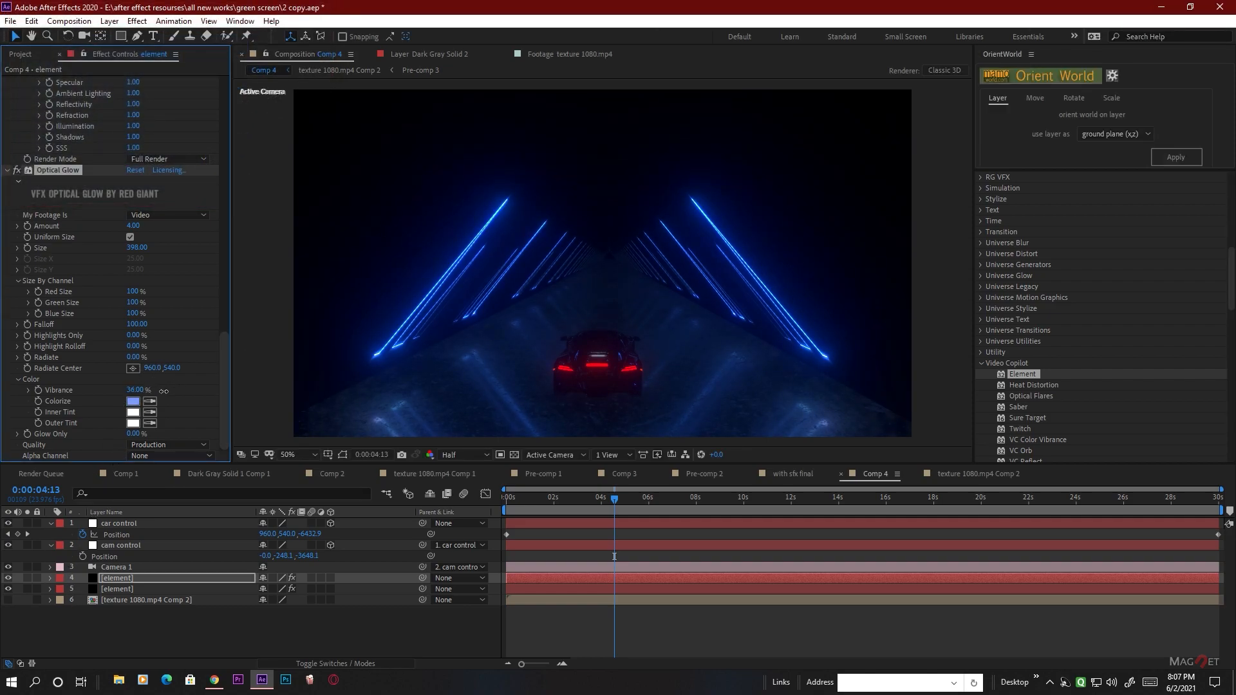
drag(147, 399, 158, 398)
Move to 0:00:18:20 and set the lower element layer's SSAO intensity to 13.2
drag(616, 506, 951, 507)
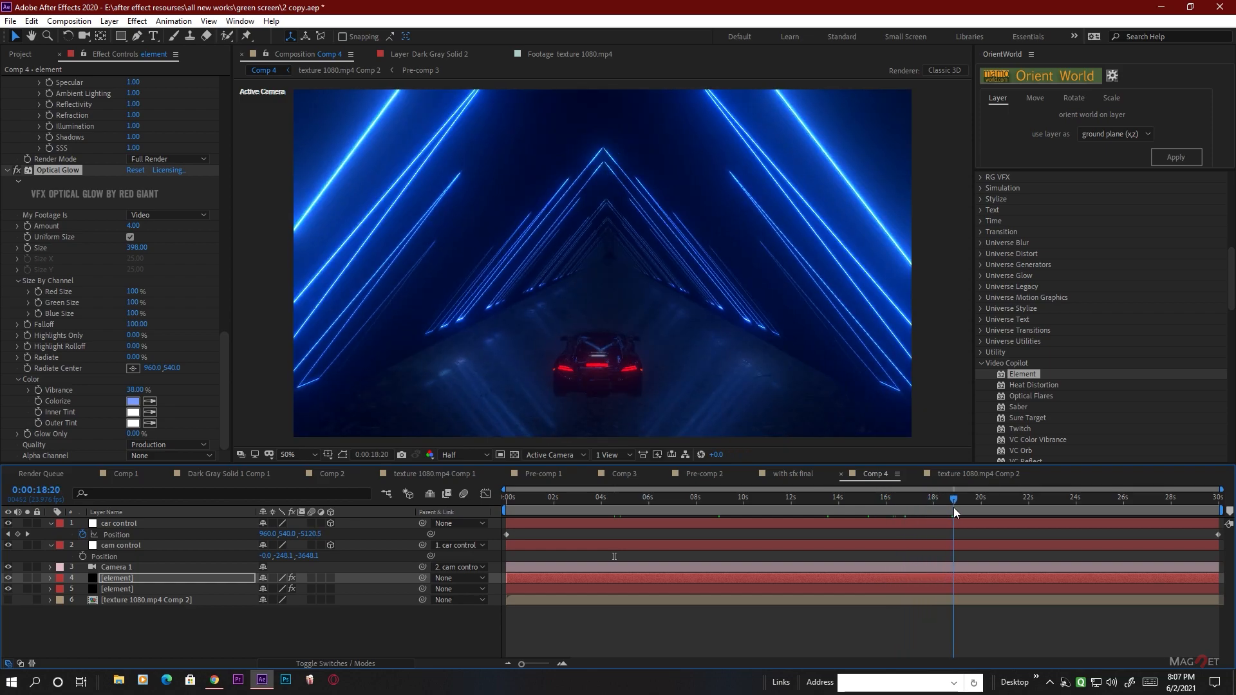
click(112, 588)
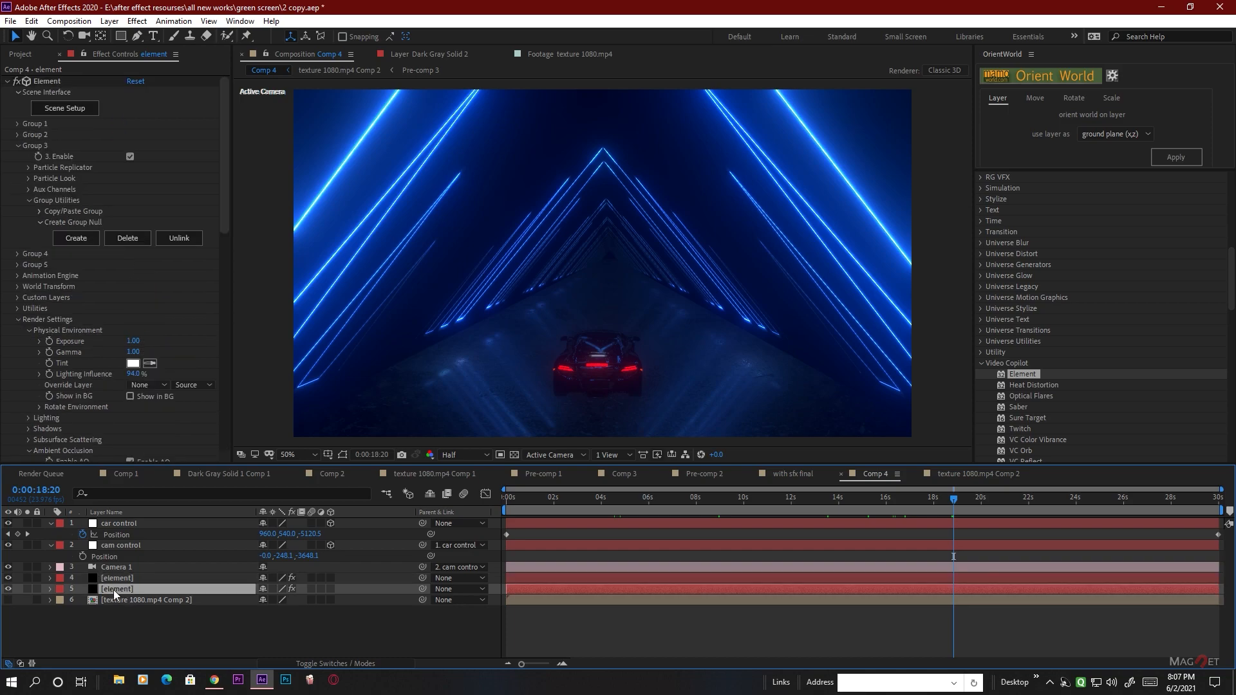
scroll(112, 403, down, 6)
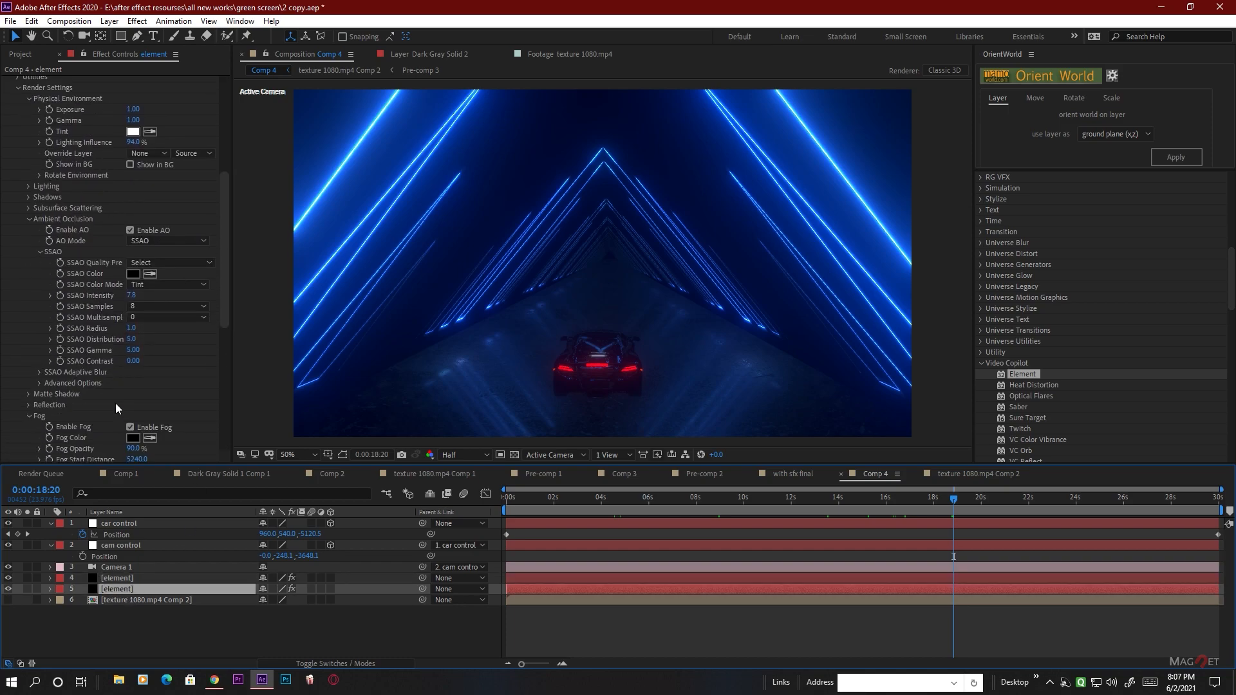
drag(137, 297, 158, 298)
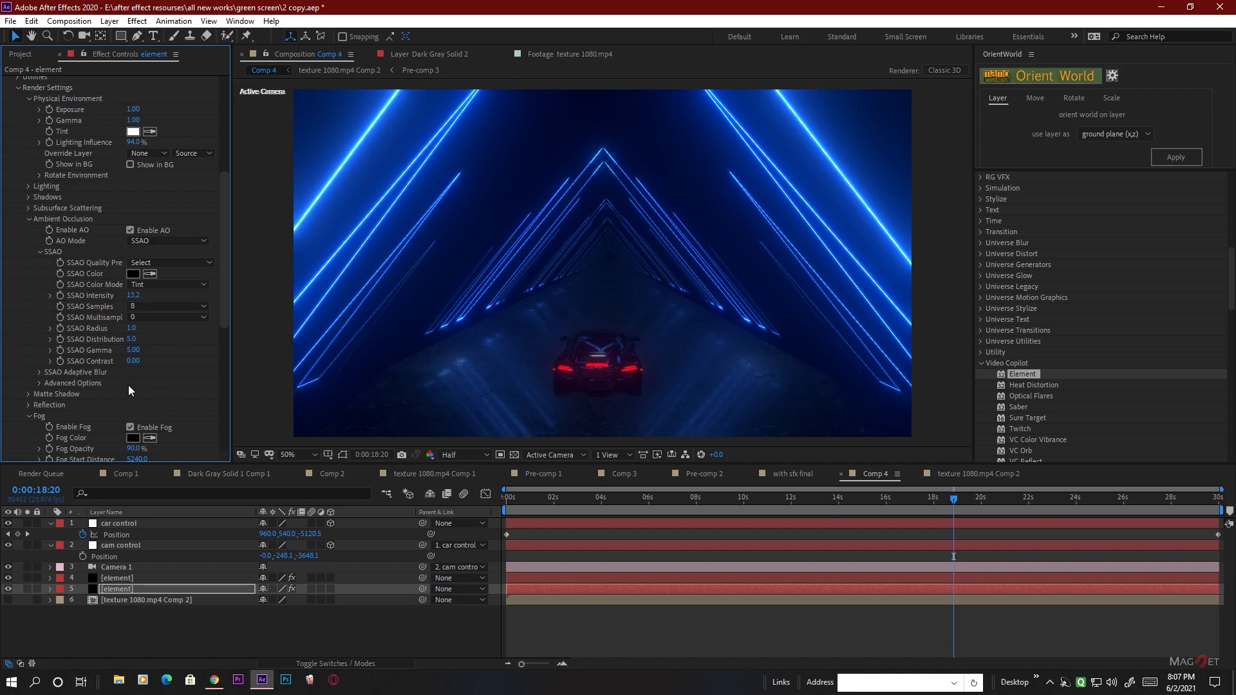
Set the lower element layer's advanced AO Depth Influence to 66% and move to 0:00:15:03
click(39, 383)
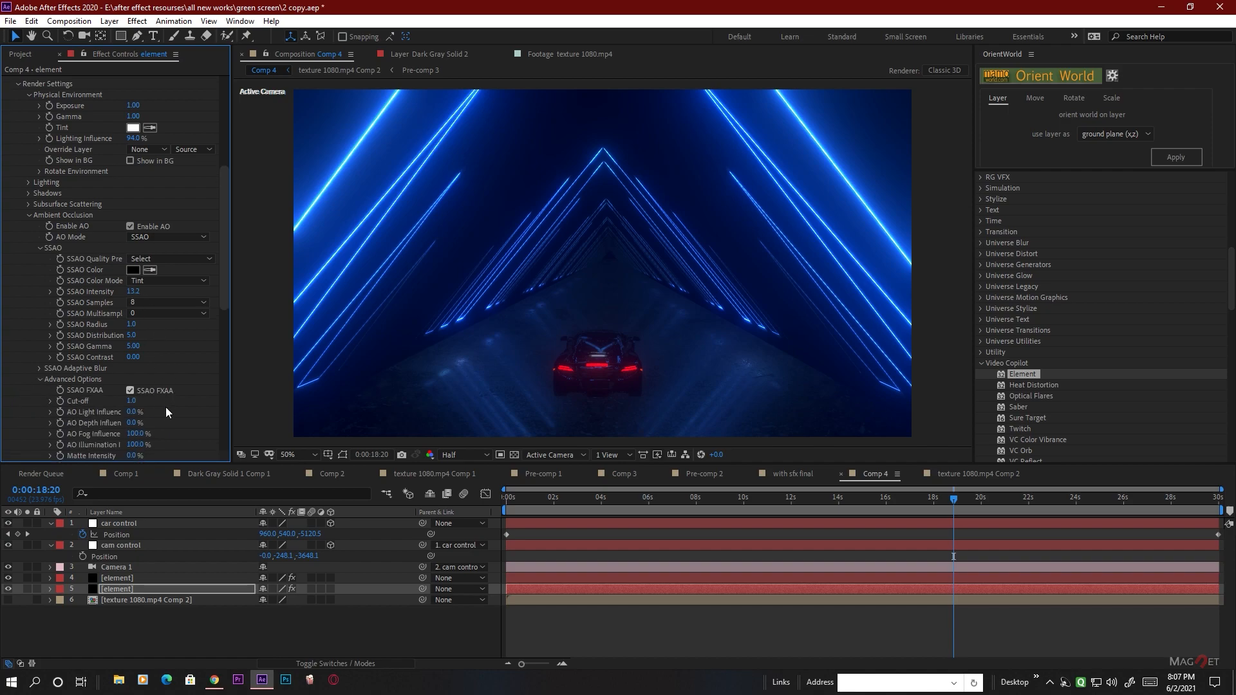
scroll(110, 409, down, 1)
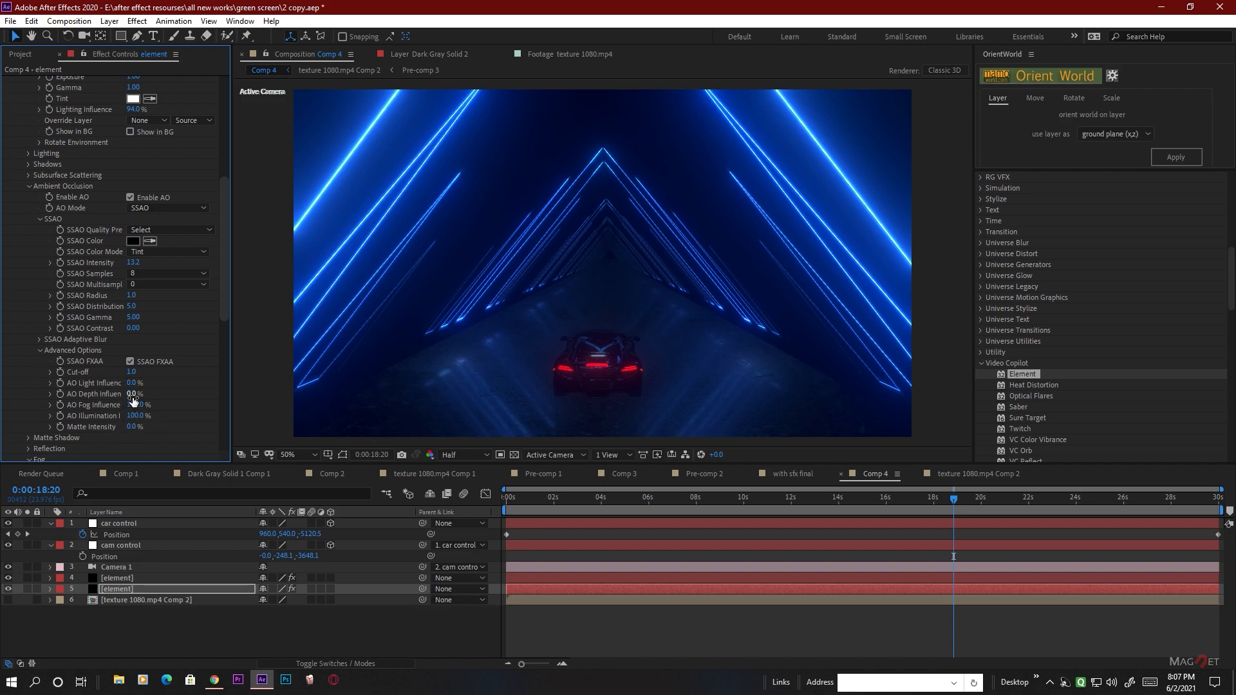
drag(134, 395, 197, 395)
drag(895, 495, 865, 533)
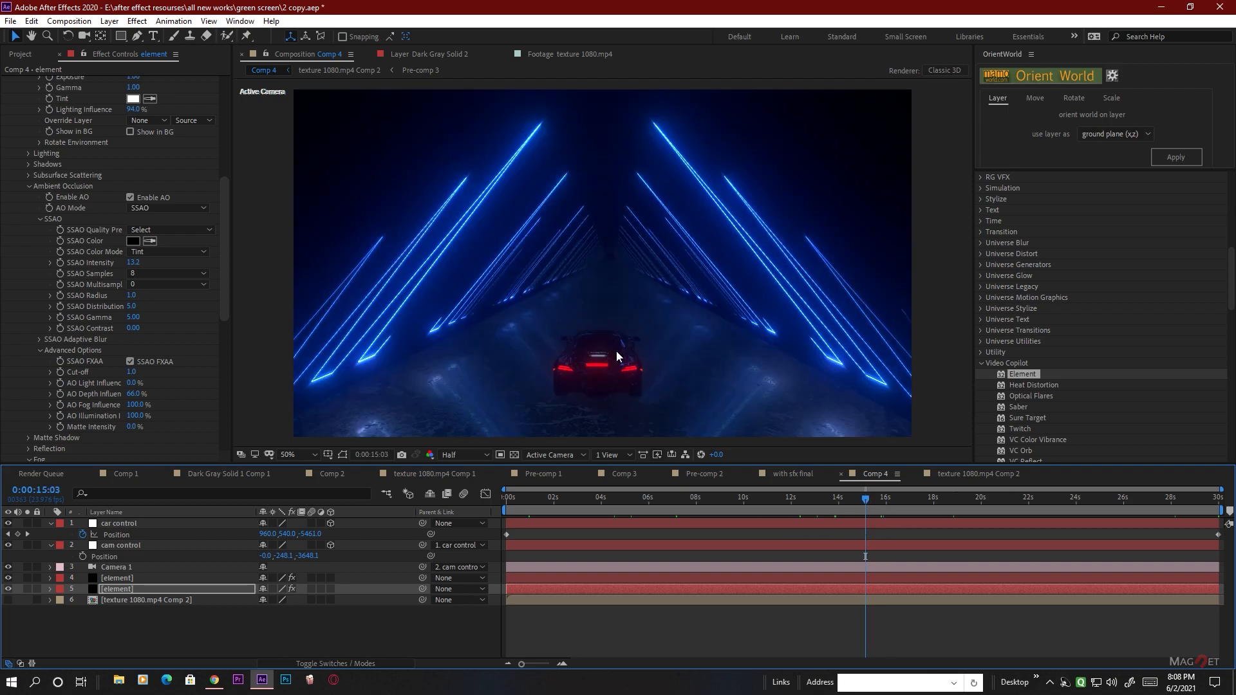
Add a new adjustment layer directly above the upper element layer
key(comma)
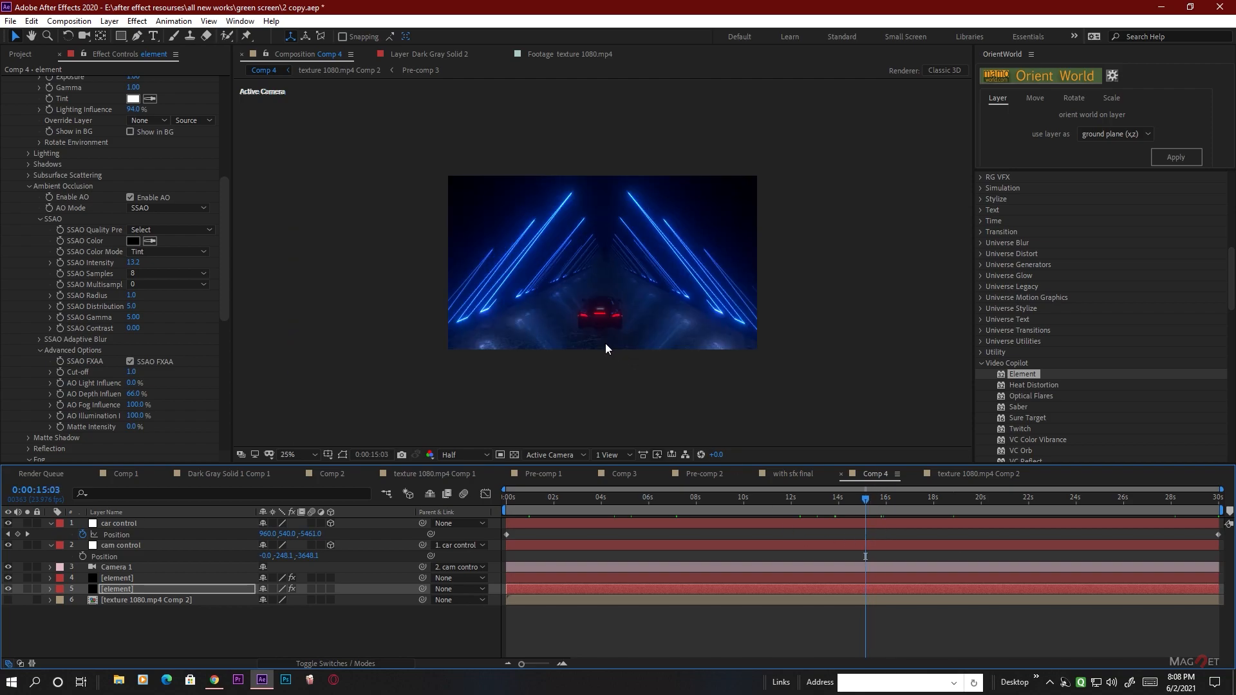
click(124, 579)
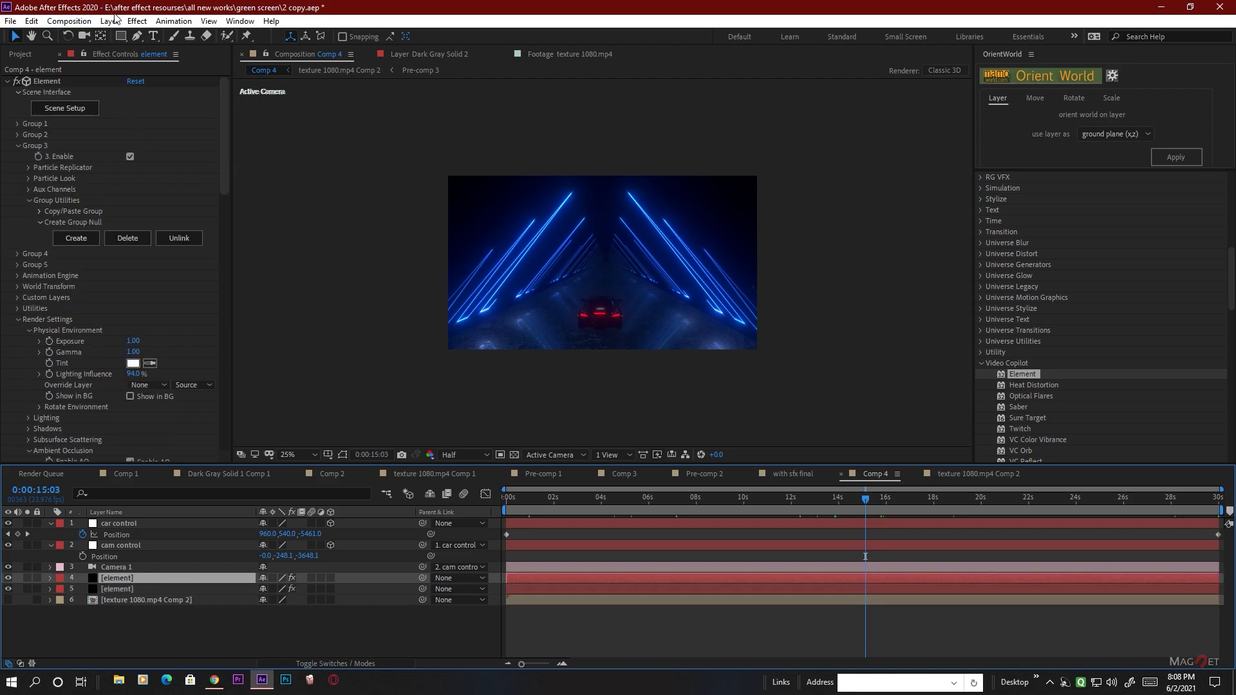
click(110, 21)
mouse_move(132, 36)
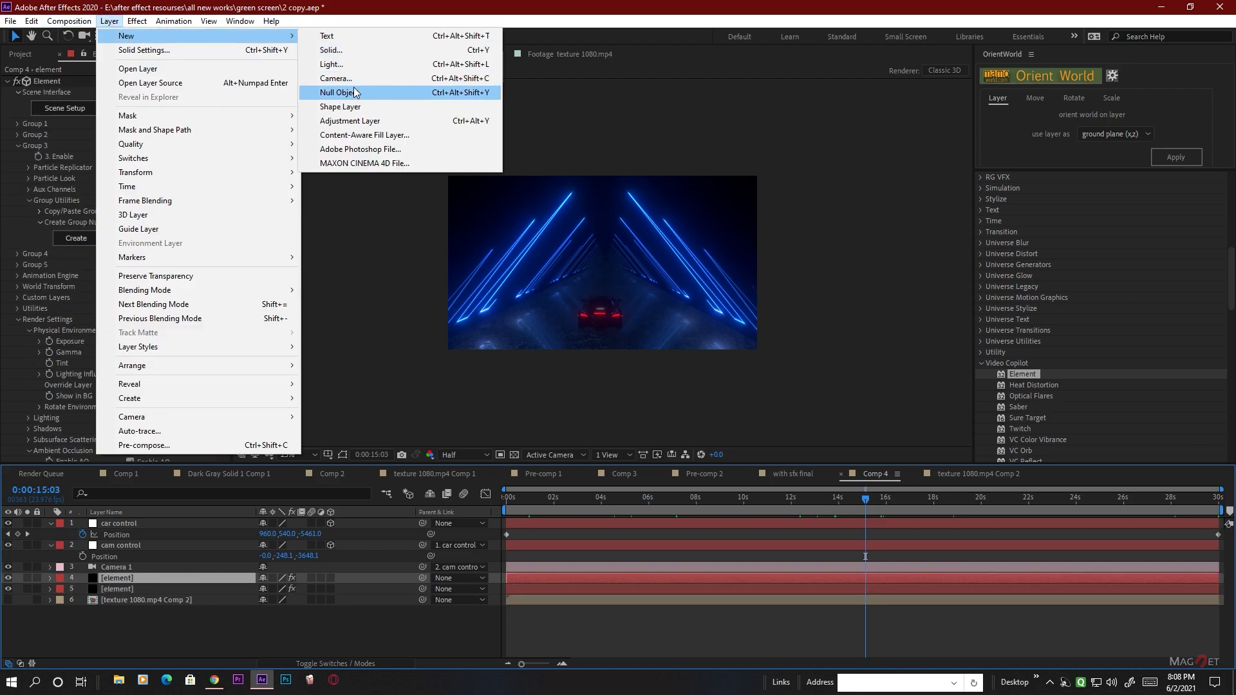
click(347, 121)
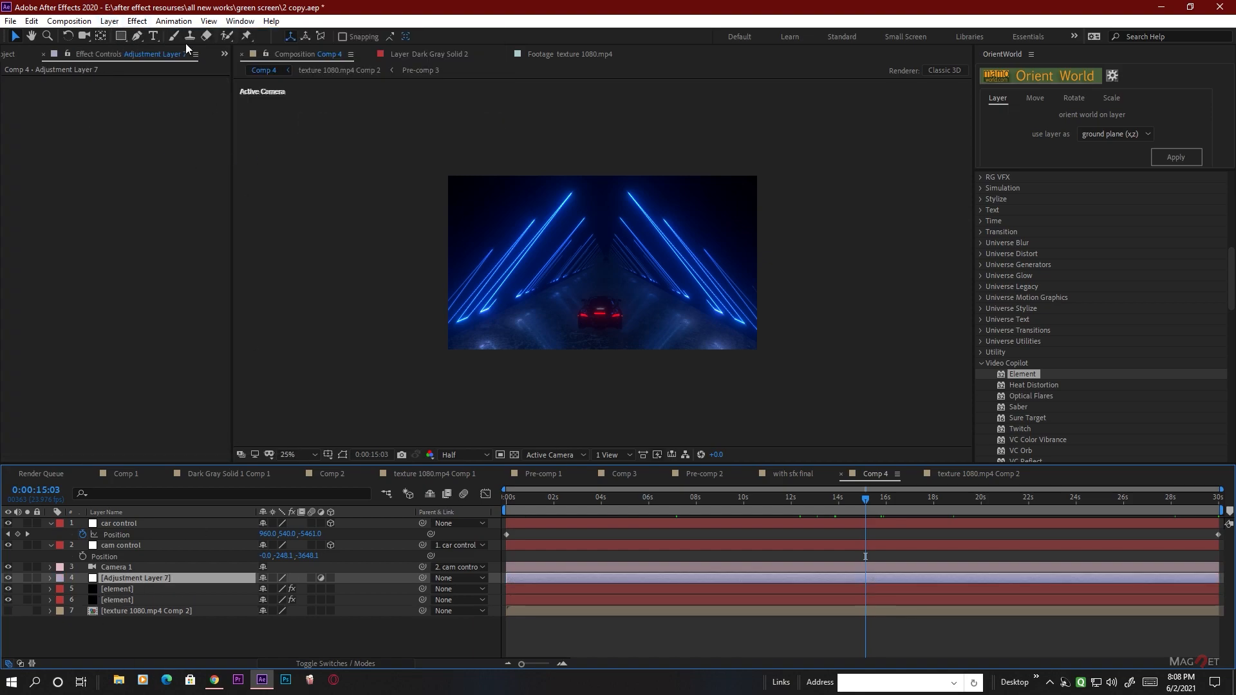
Draw a closed Pen tool mask on the new adjustment layer around the car's taillights, lower rear and the road beneath it
click(137, 36)
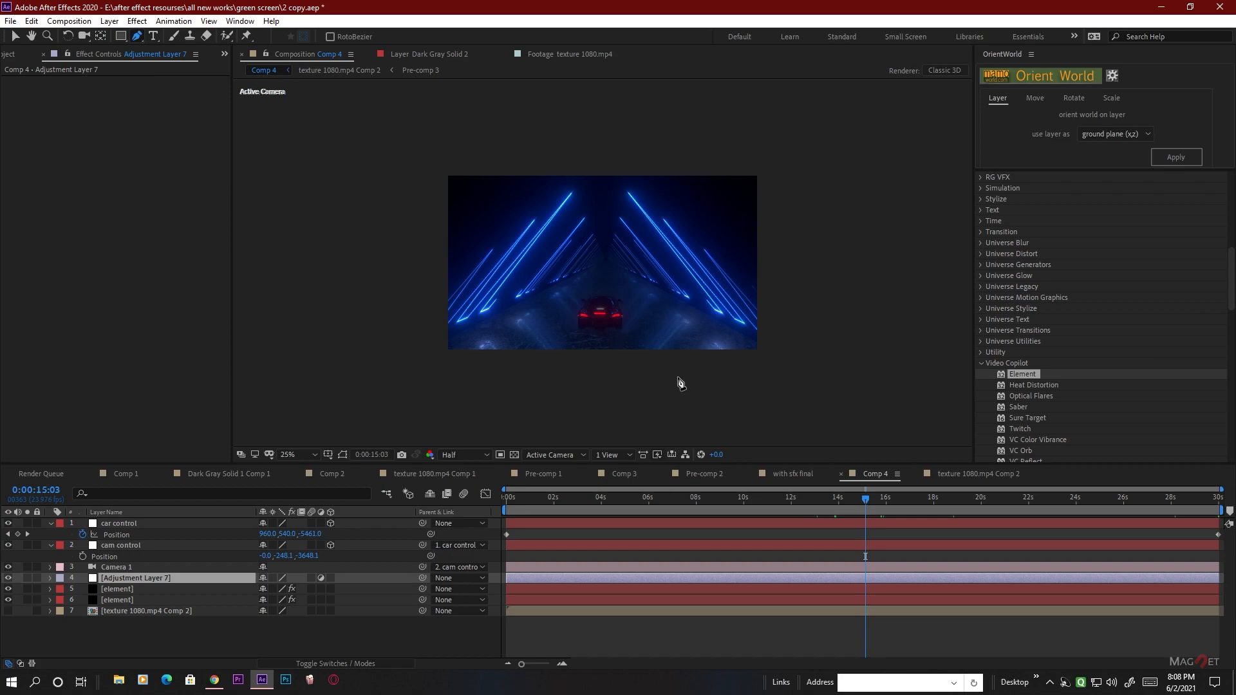
key(period)
scroll(611, 367, up, 1)
drag(615, 373, 605, 211)
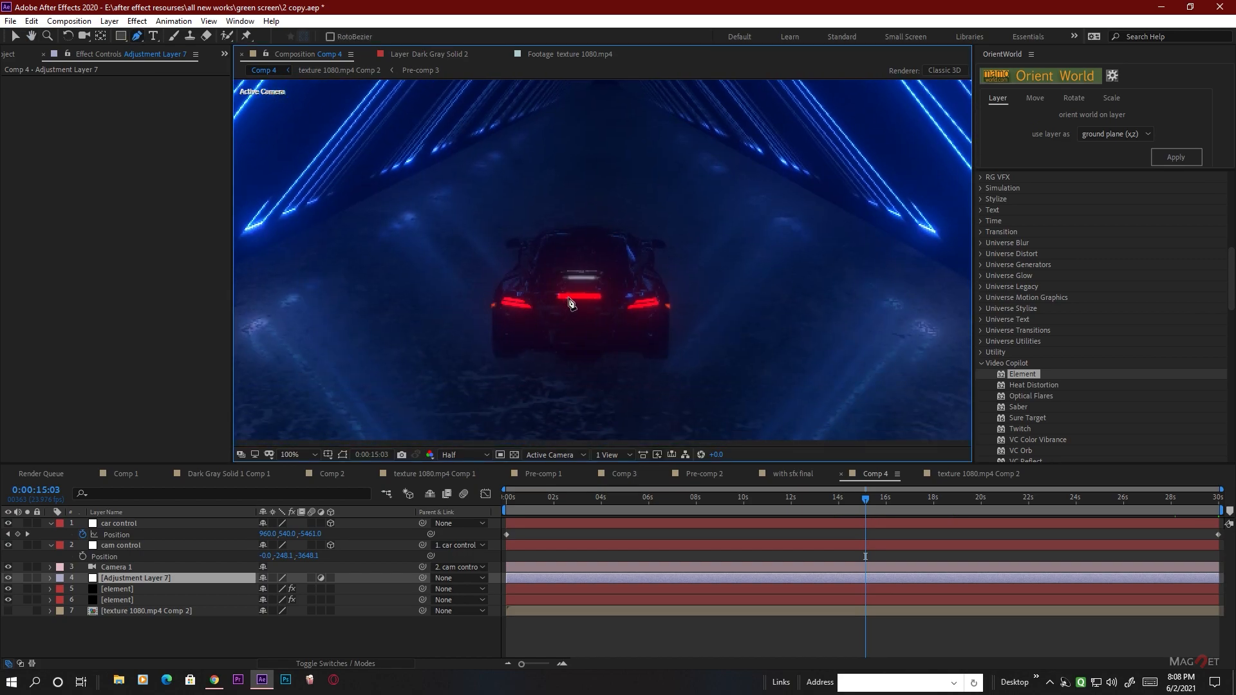
click(486, 295)
click(512, 290)
click(539, 294)
click(558, 283)
click(591, 285)
click(664, 282)
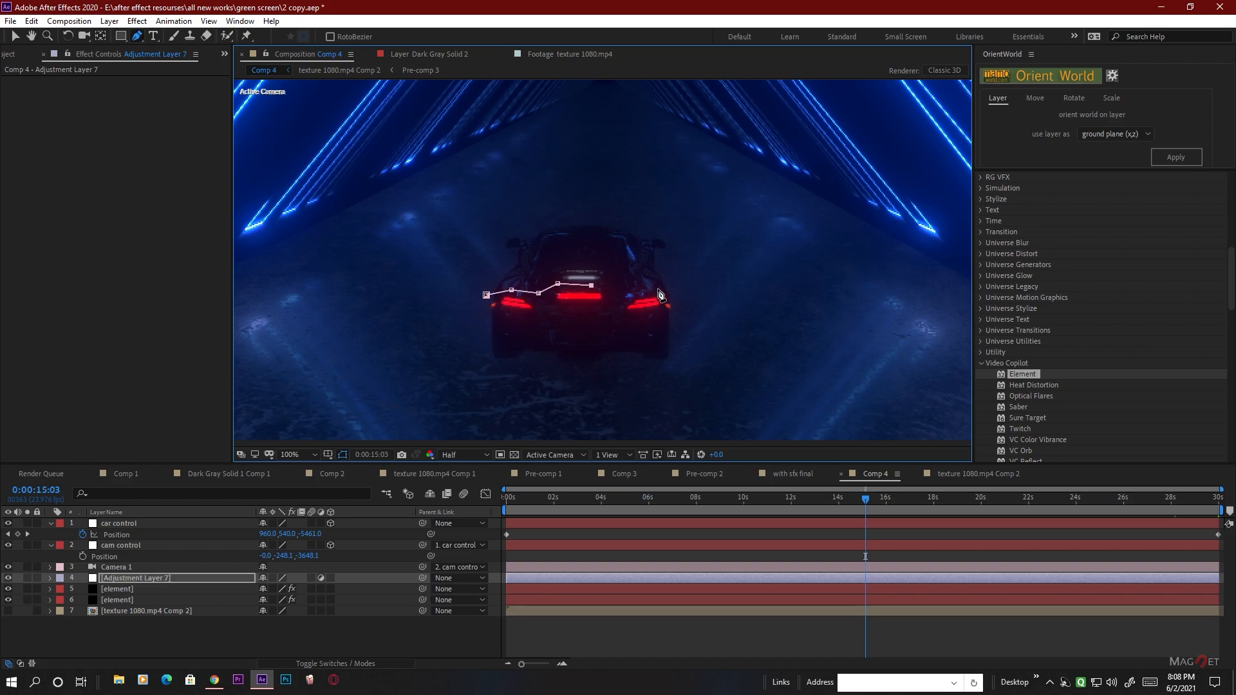
click(697, 296)
click(693, 328)
key(comma)
key(comma)
click(652, 324)
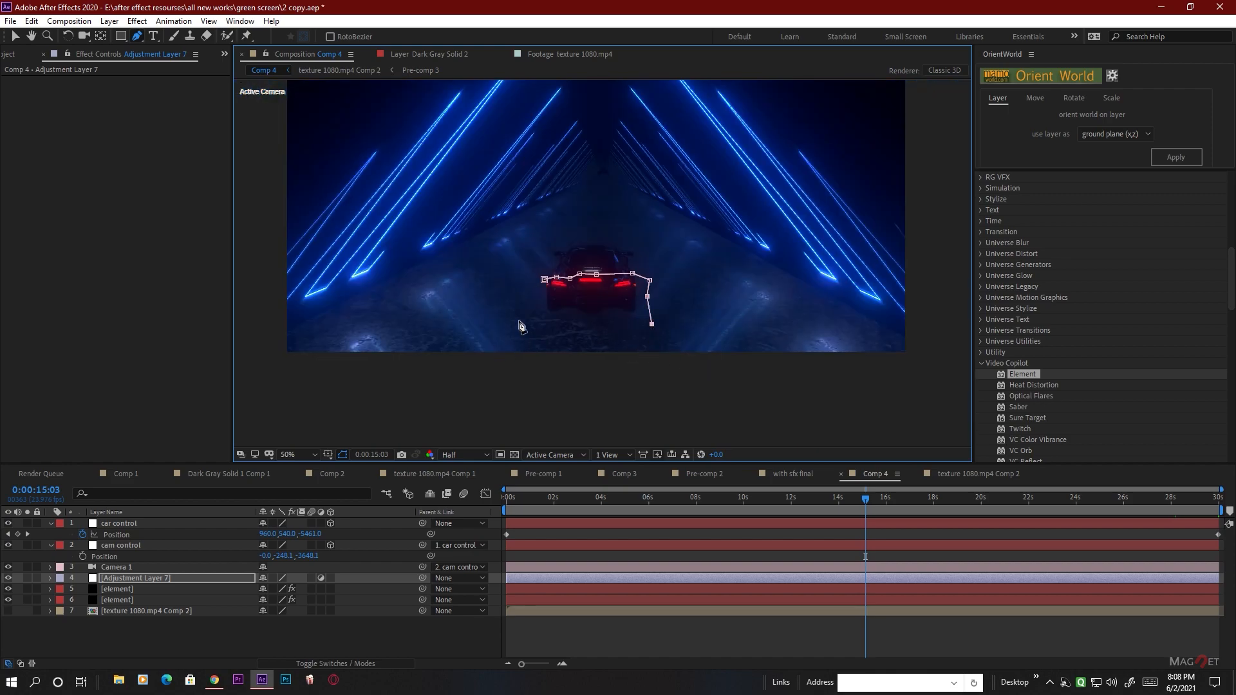
click(534, 333)
click(524, 300)
click(545, 279)
Apply Optical Glow to the masked adjustment layer and set its Colorize color to red FF3131
click(110, 575)
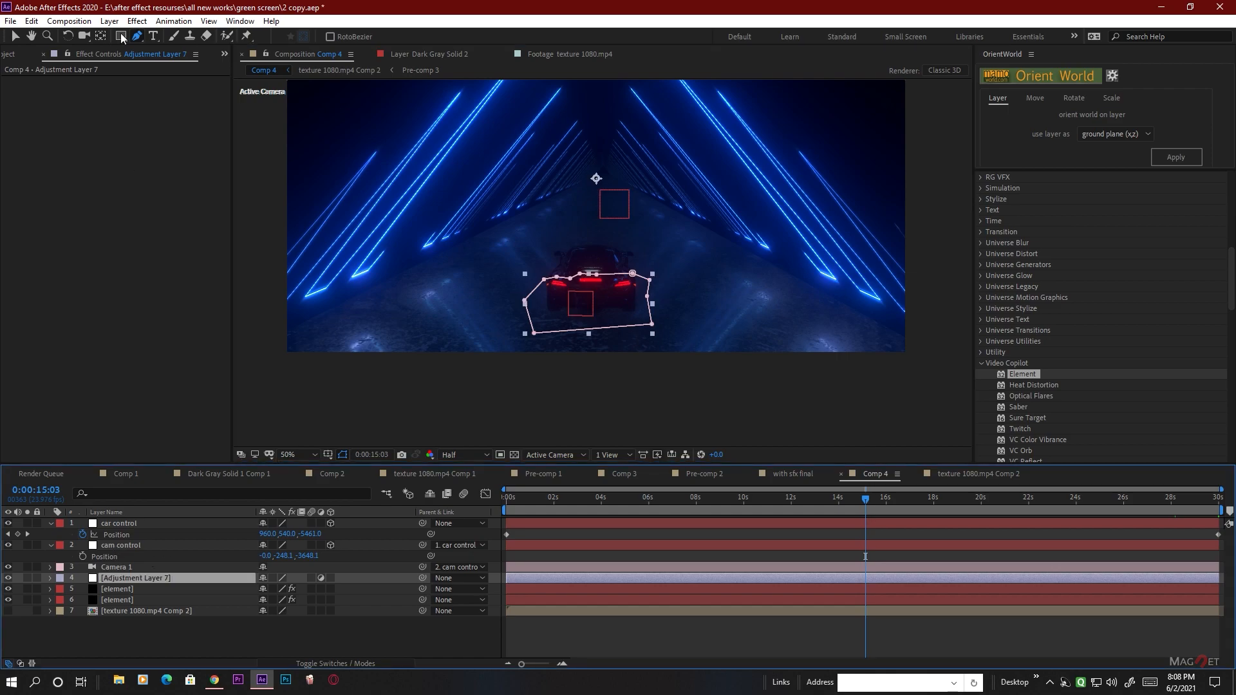
click(137, 20)
click(161, 42)
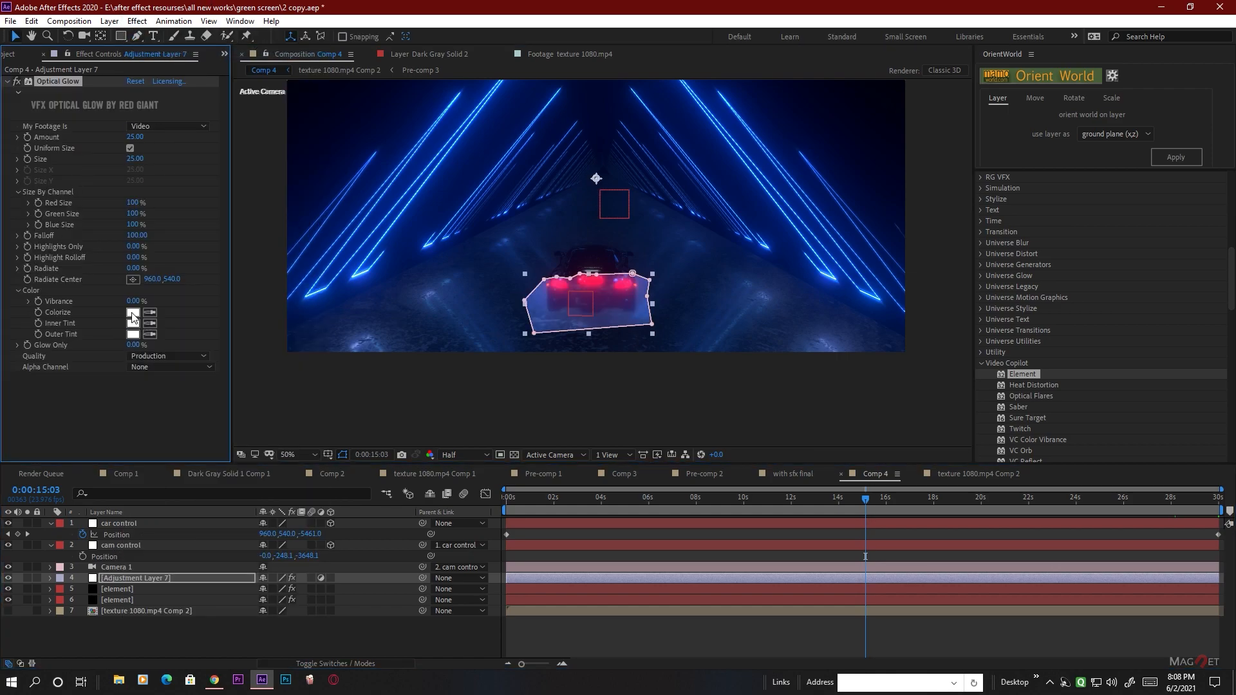
click(132, 312)
click(150, 28)
drag(149, 27, 154, 22)
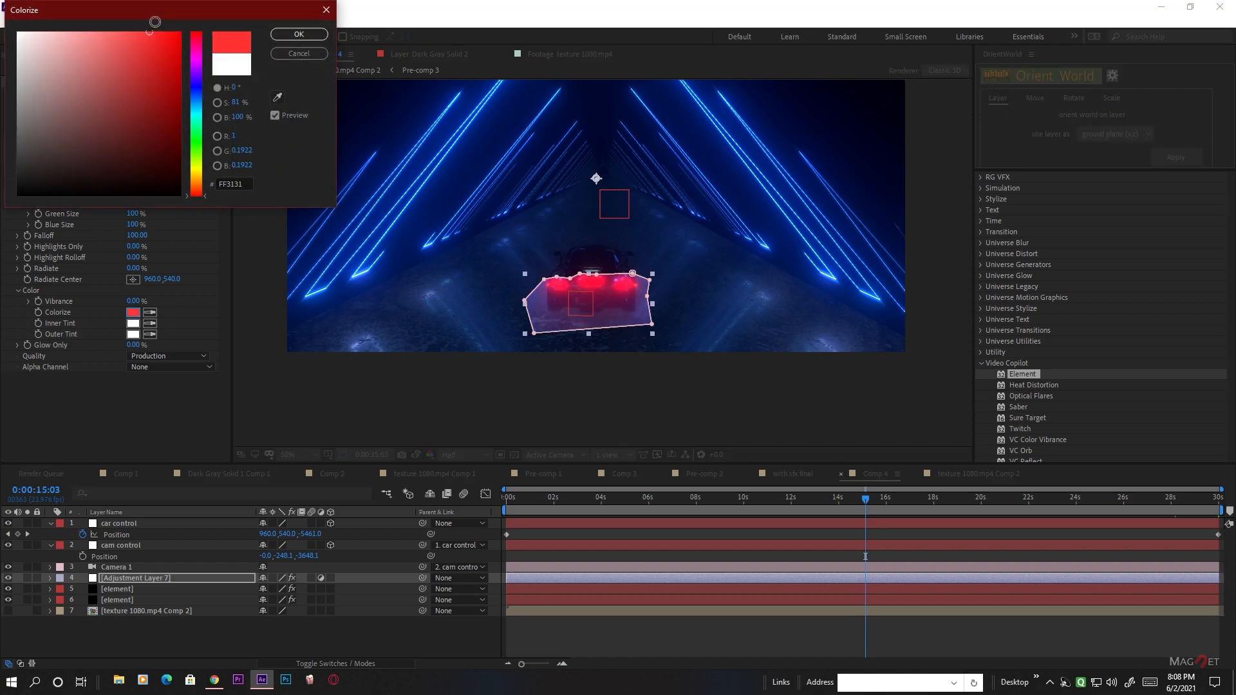
click(300, 34)
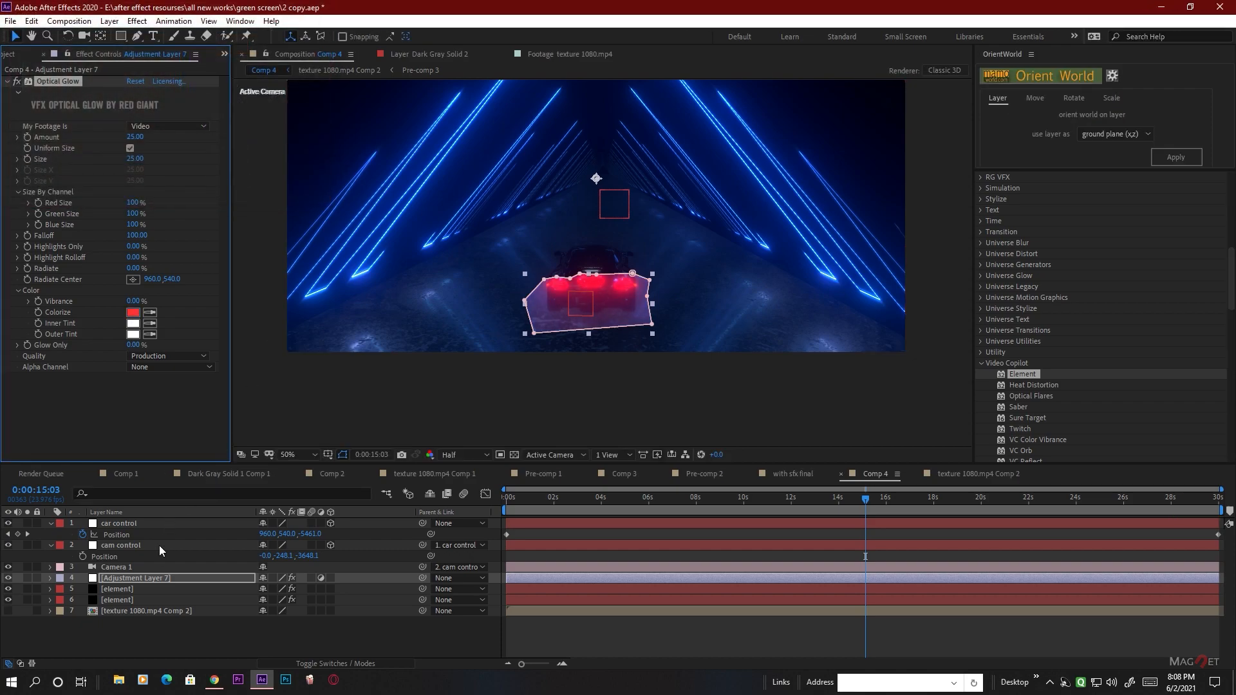
Set the taillight mask's feather to 149 pixels
click(157, 579)
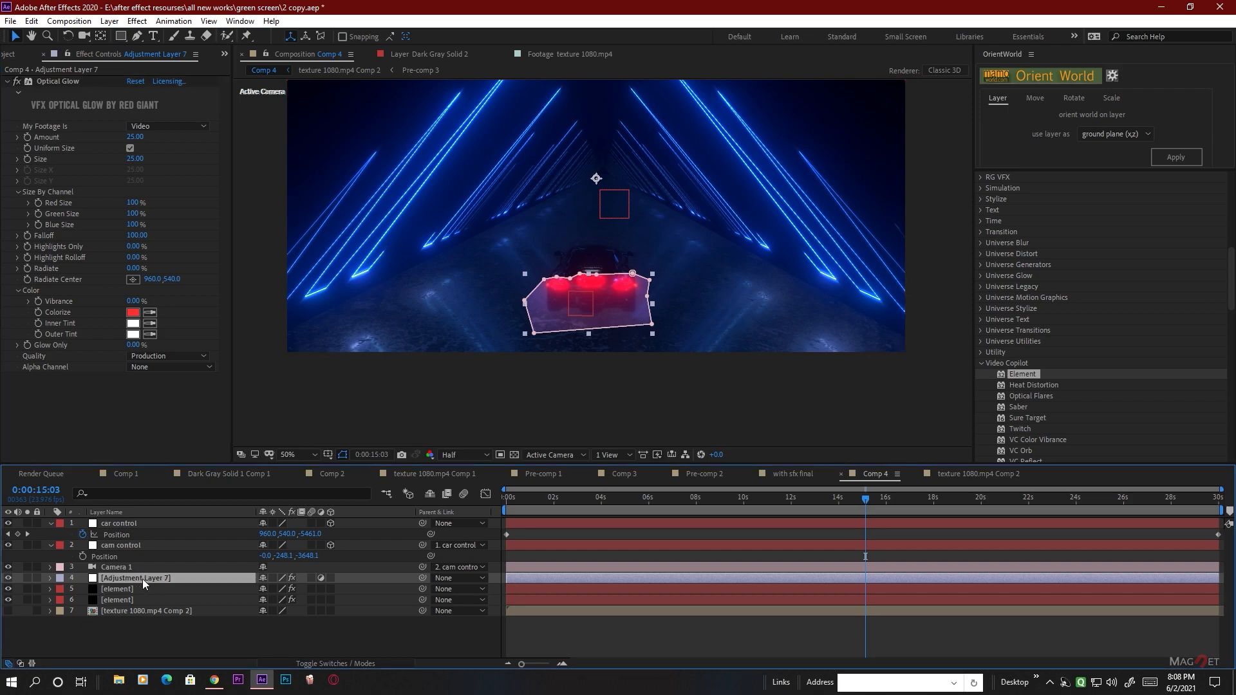
key(f)
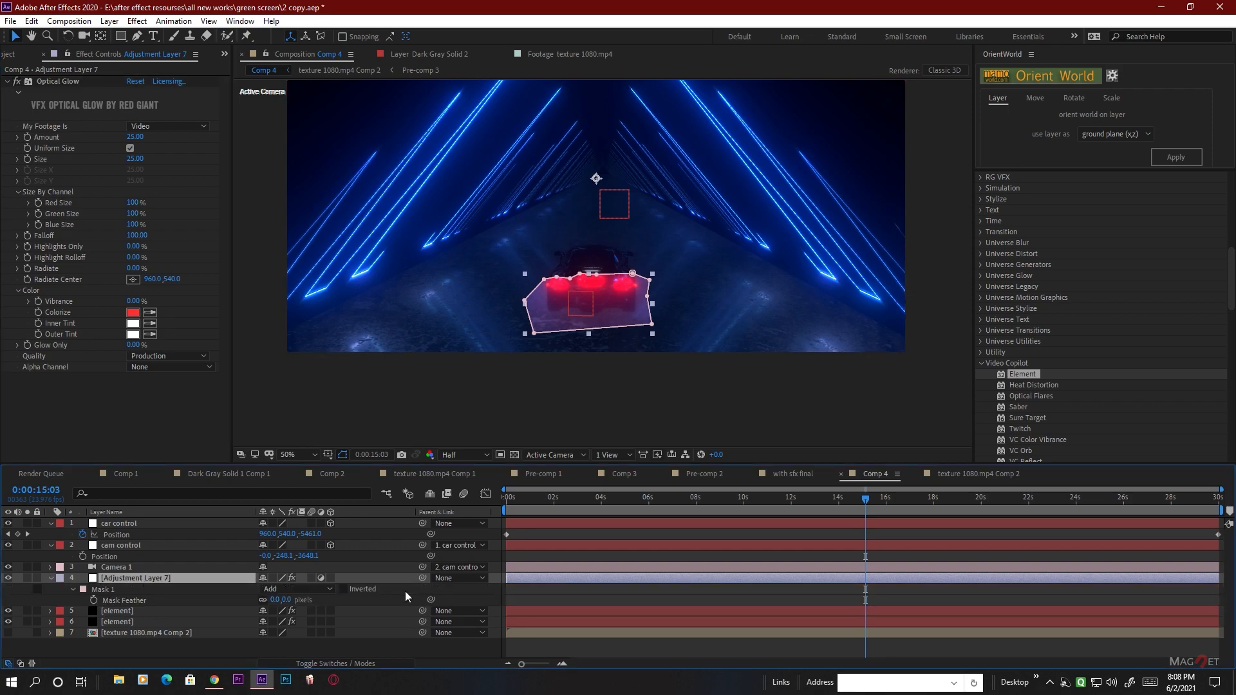
drag(278, 603, 380, 607)
Set the taillight Optical Glow's amount to 6 and its size to 96, and inspect the glow on the car
drag(140, 137, 202, 176)
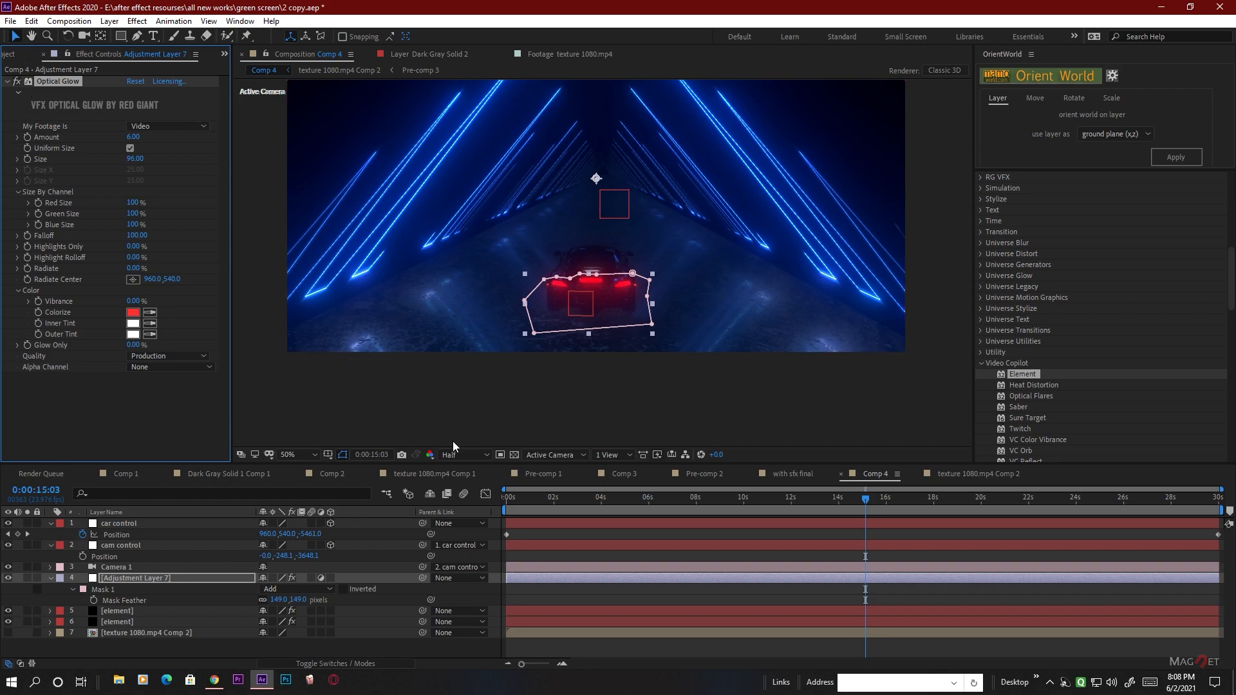
click(432, 422)
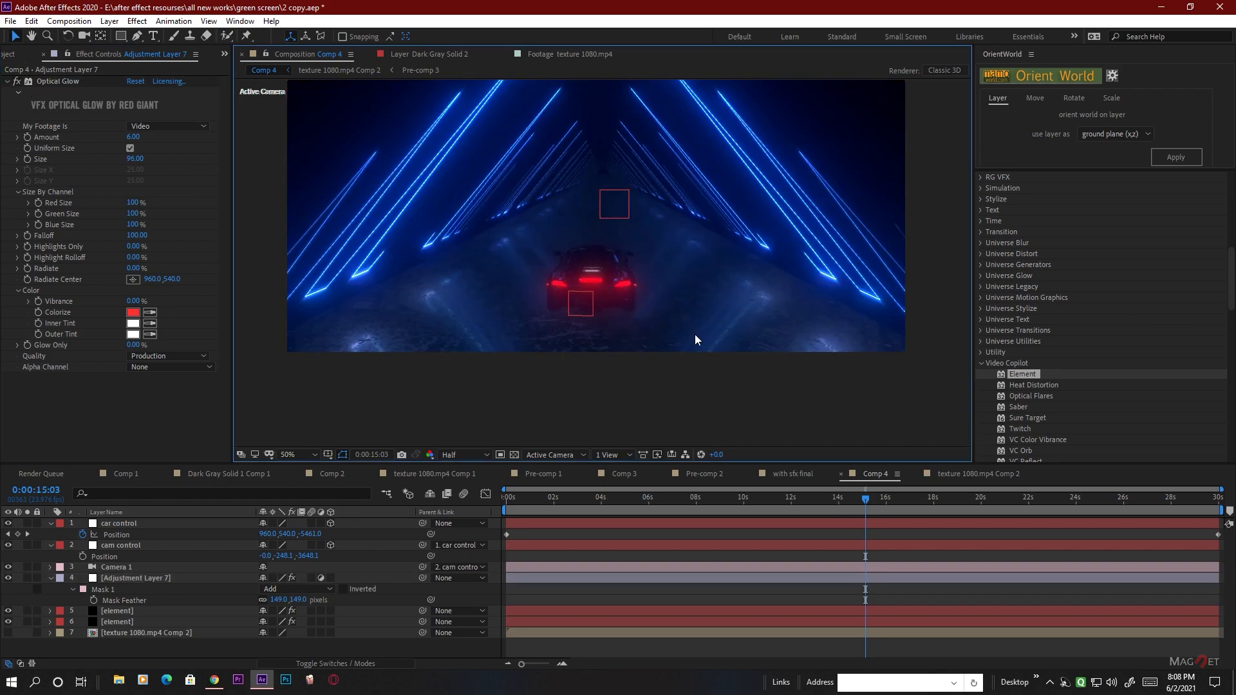
scroll(695, 340, up, 1)
scroll(695, 340, down, 1)
Set the cam control null's position to 44.0, -165.1, -3700.1 and check the framing at other times, ending at 0:00:15:06
click(118, 567)
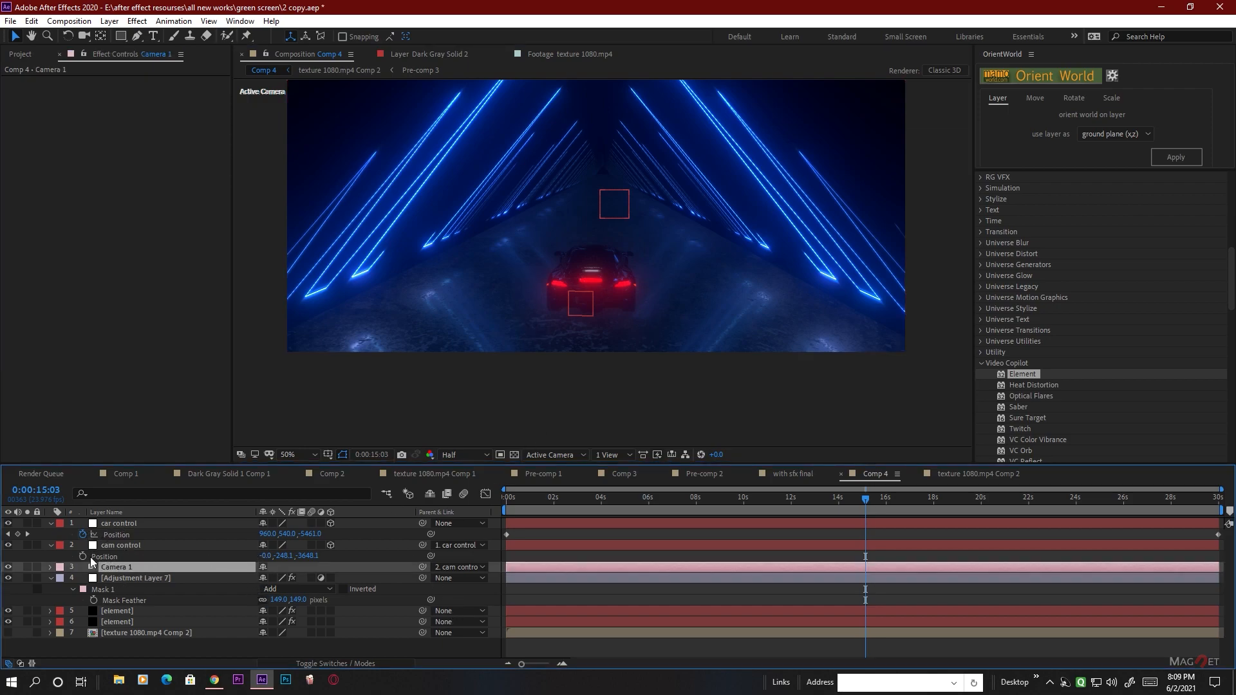
click(123, 546)
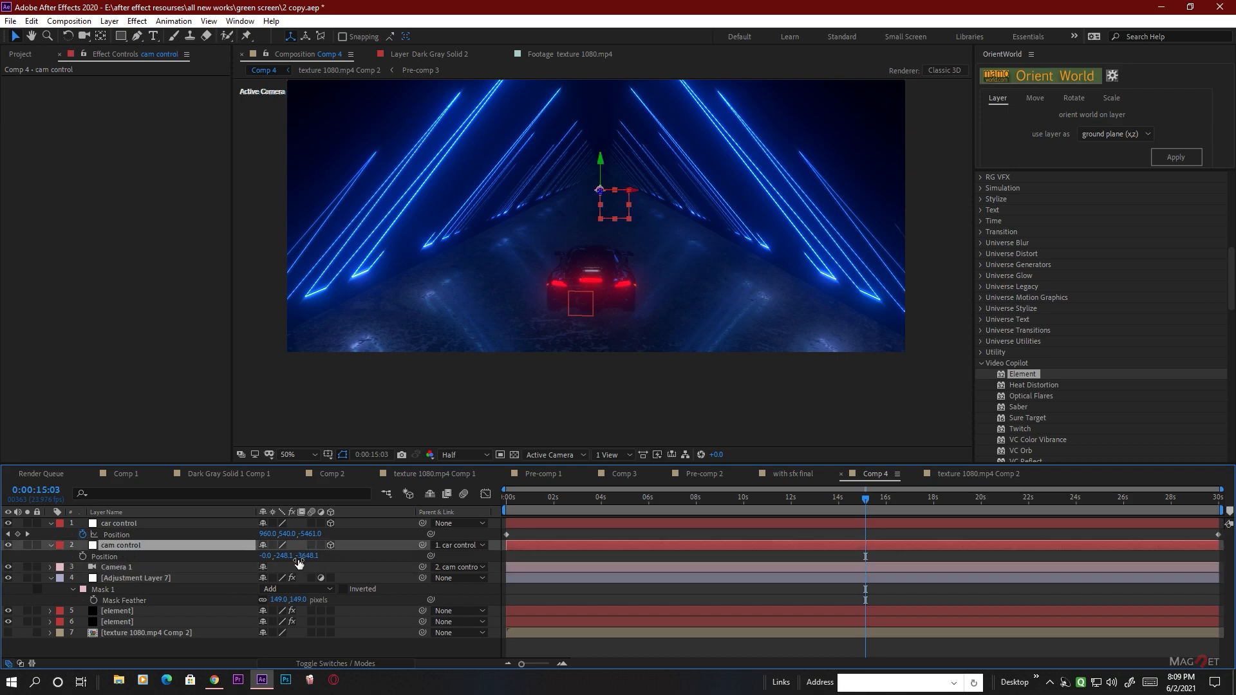
drag(286, 556, 309, 592)
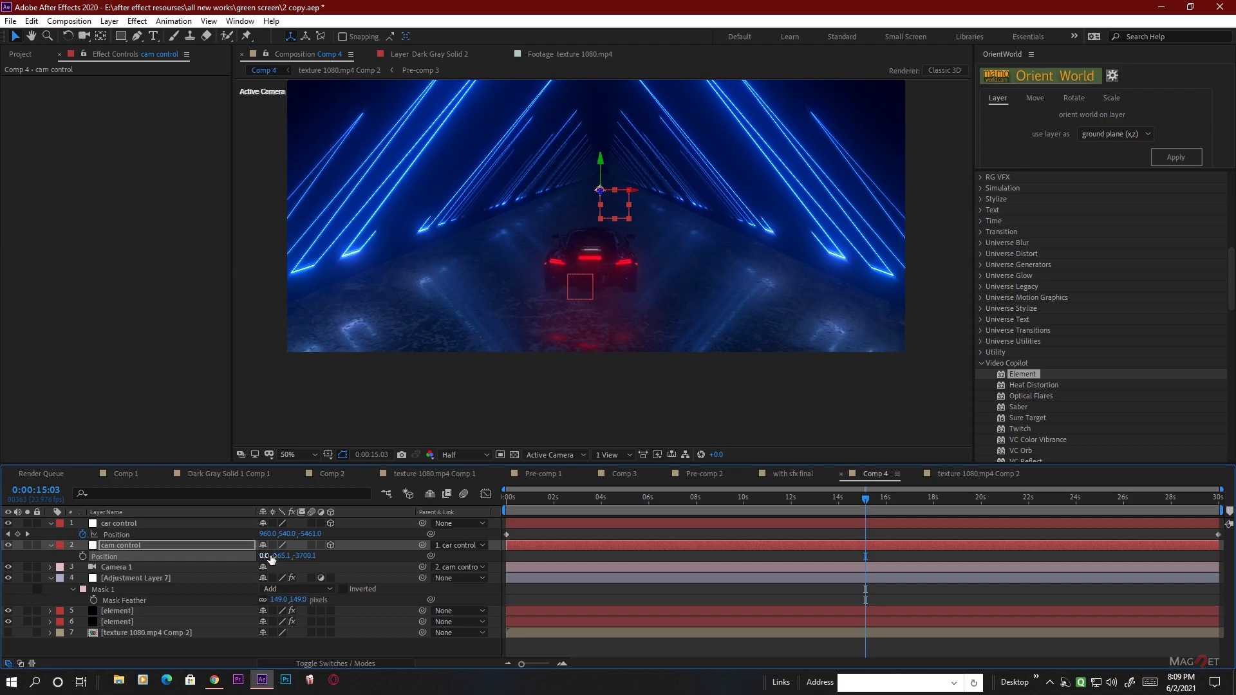
drag(268, 559, 296, 558)
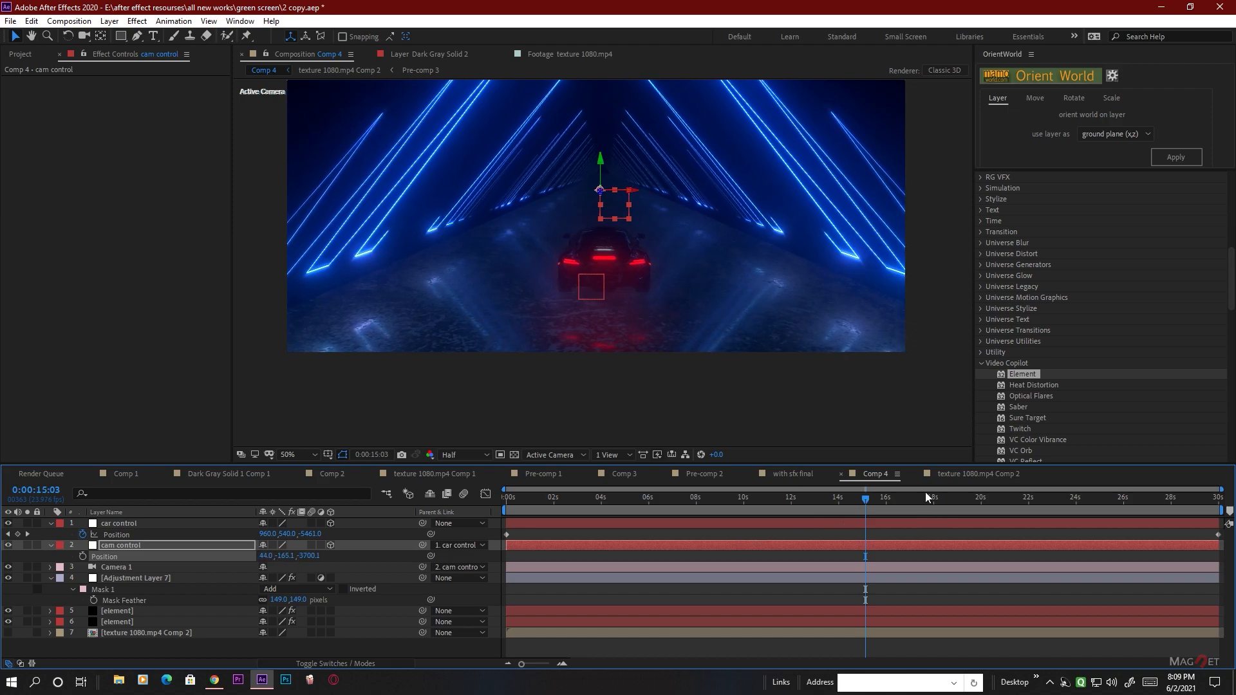
drag(847, 496, 1113, 528)
drag(1118, 532, 867, 537)
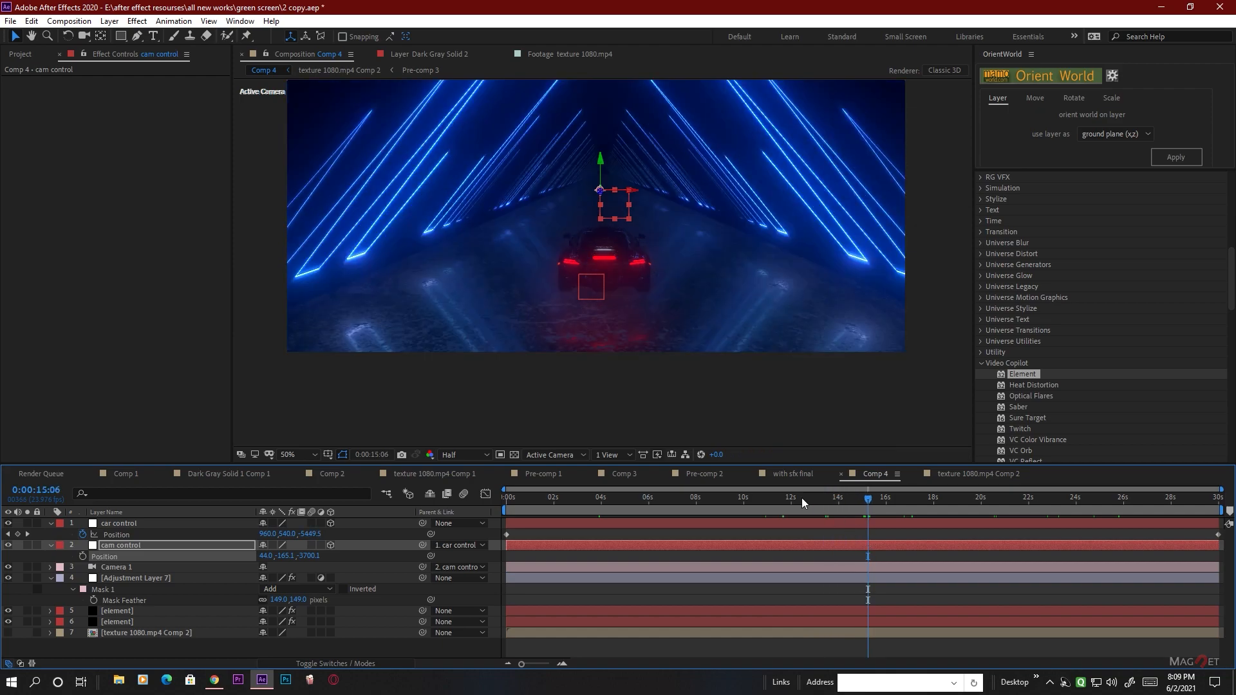
Add another adjustment layer and place it above the car control null at the top of the layer stack
click(109, 21)
mouse_move(125, 39)
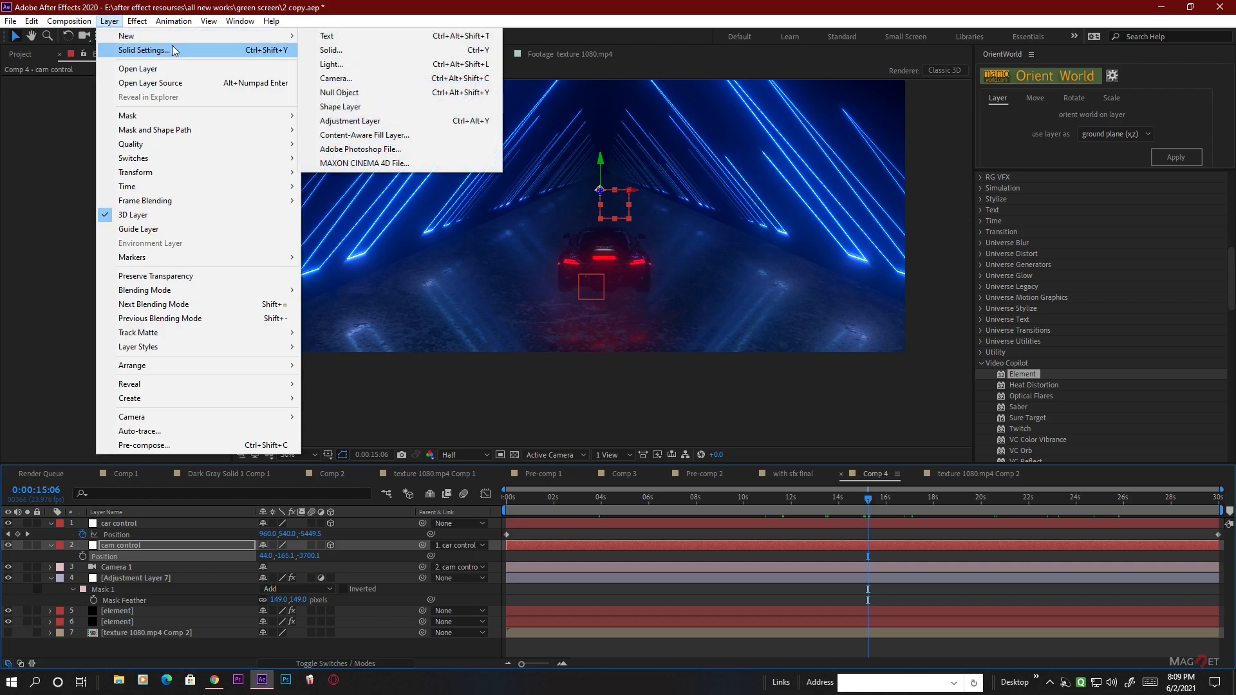
click(410, 122)
drag(121, 546, 139, 523)
Apply Tint and Curves to the topmost adjustment layer, with the tint amount at 51%
click(139, 21)
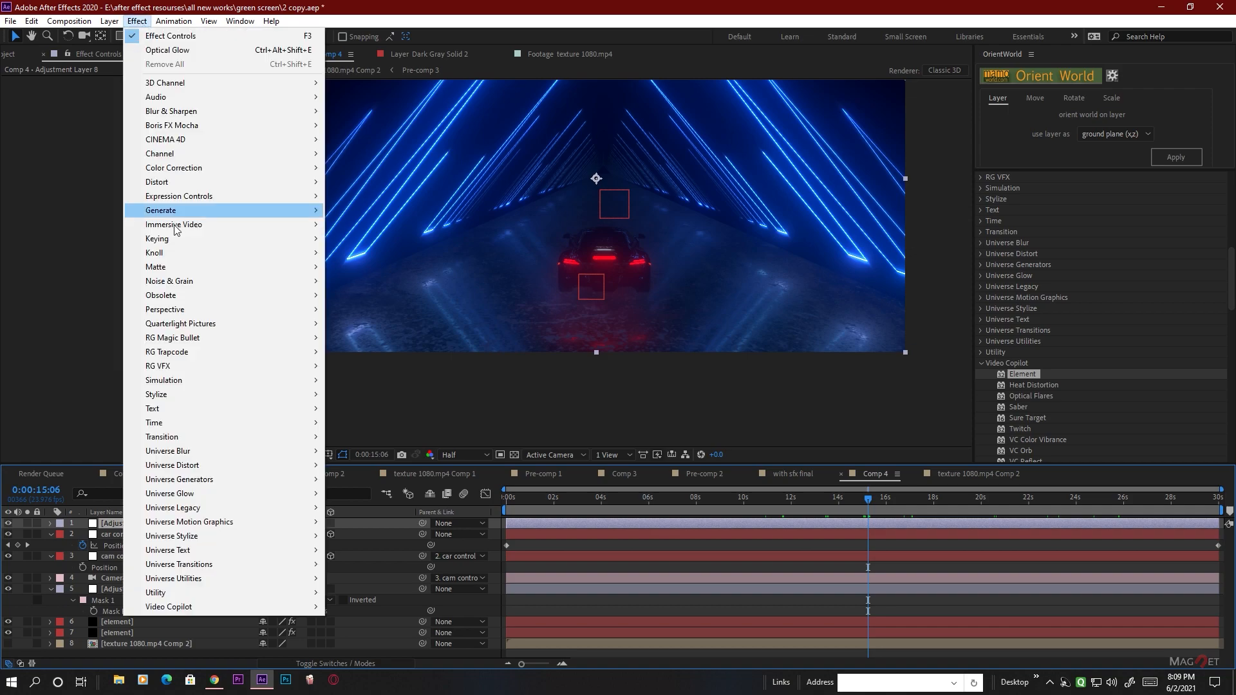
mouse_move(285, 169)
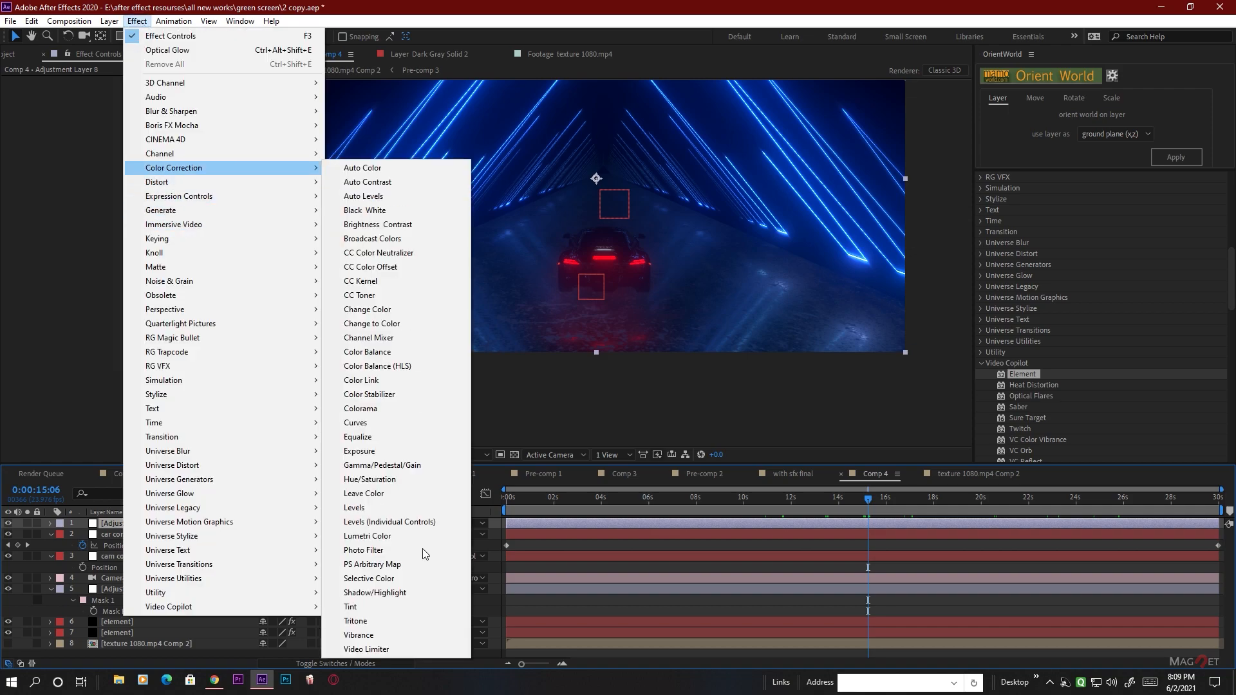
click(350, 606)
click(139, 21)
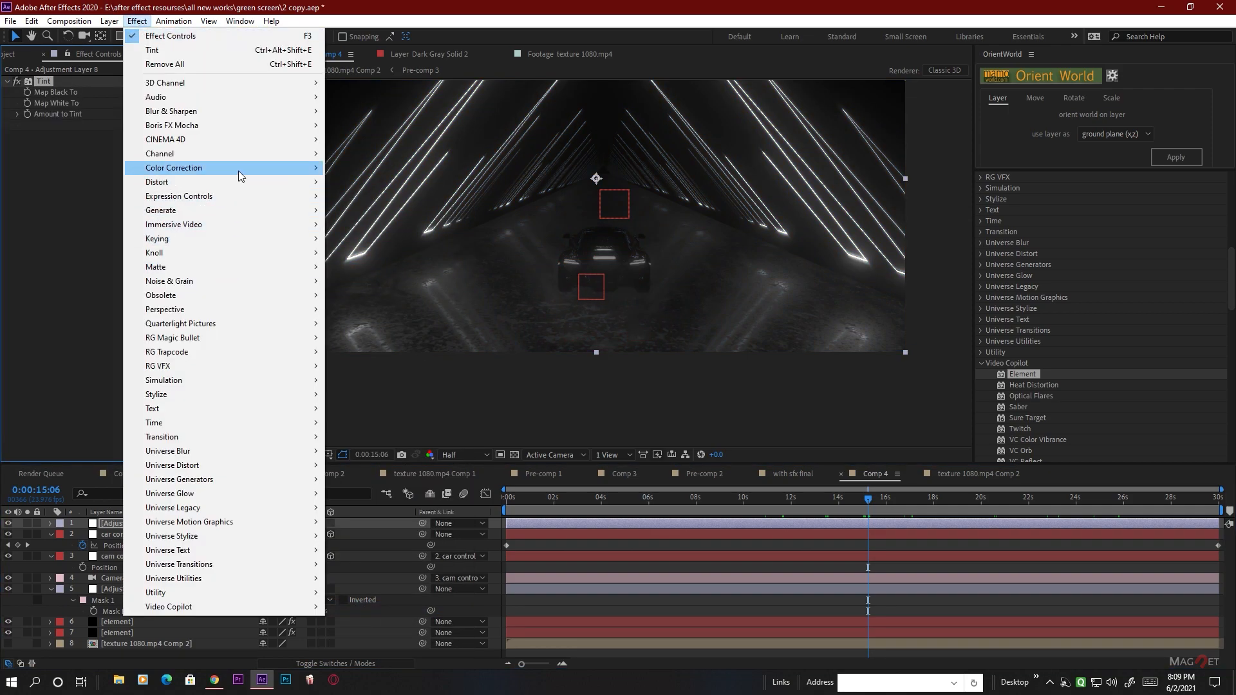
mouse_move(236, 168)
click(372, 430)
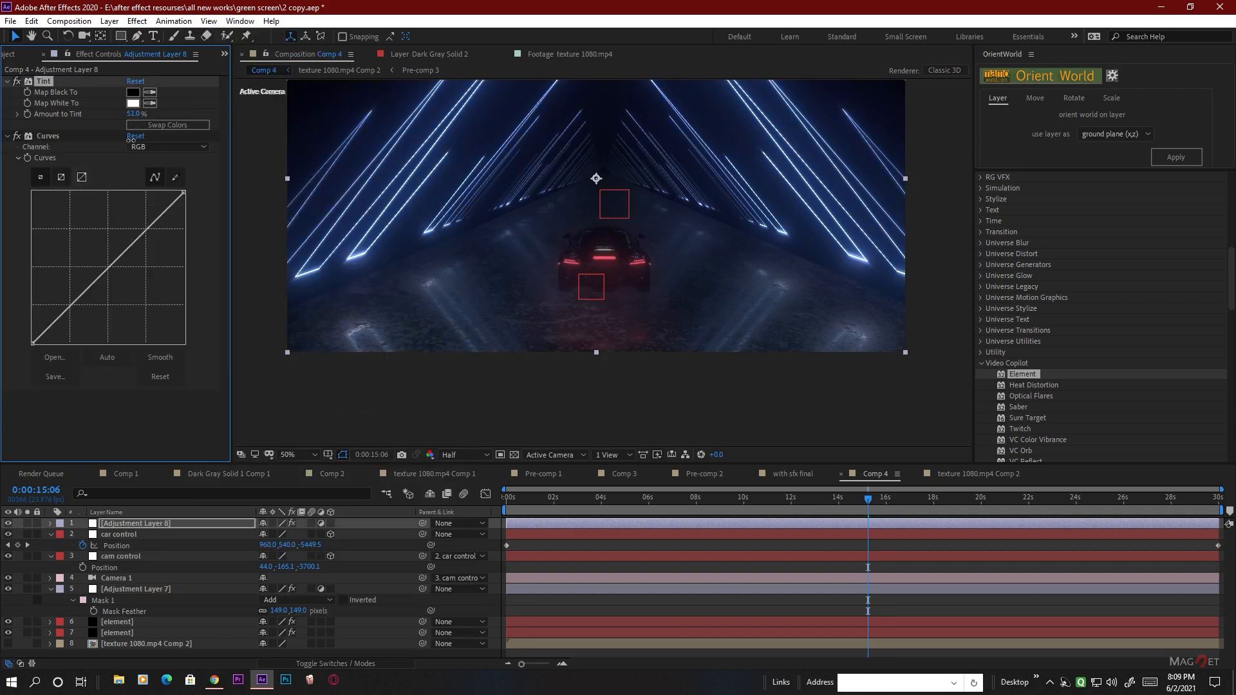
Brighten the image with a raised RGB curve, lifting the highlights strongly and the shadows slightly
drag(72, 304, 70, 303)
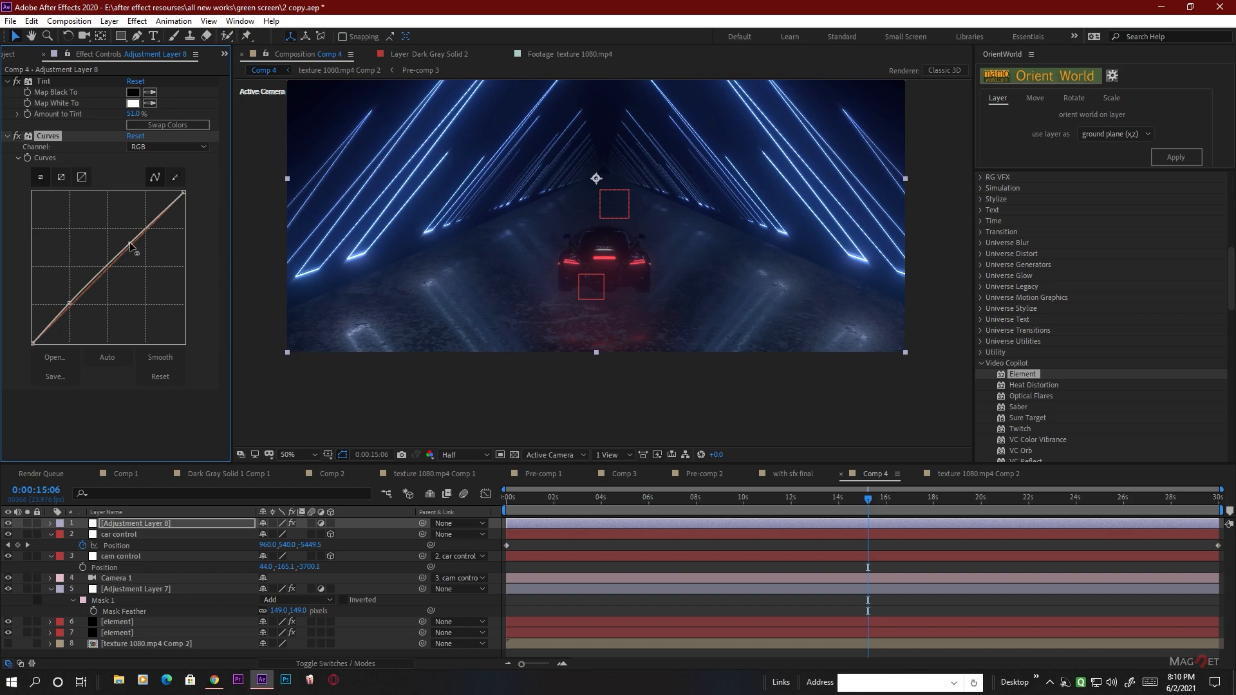
drag(133, 247, 117, 224)
drag(76, 308, 73, 295)
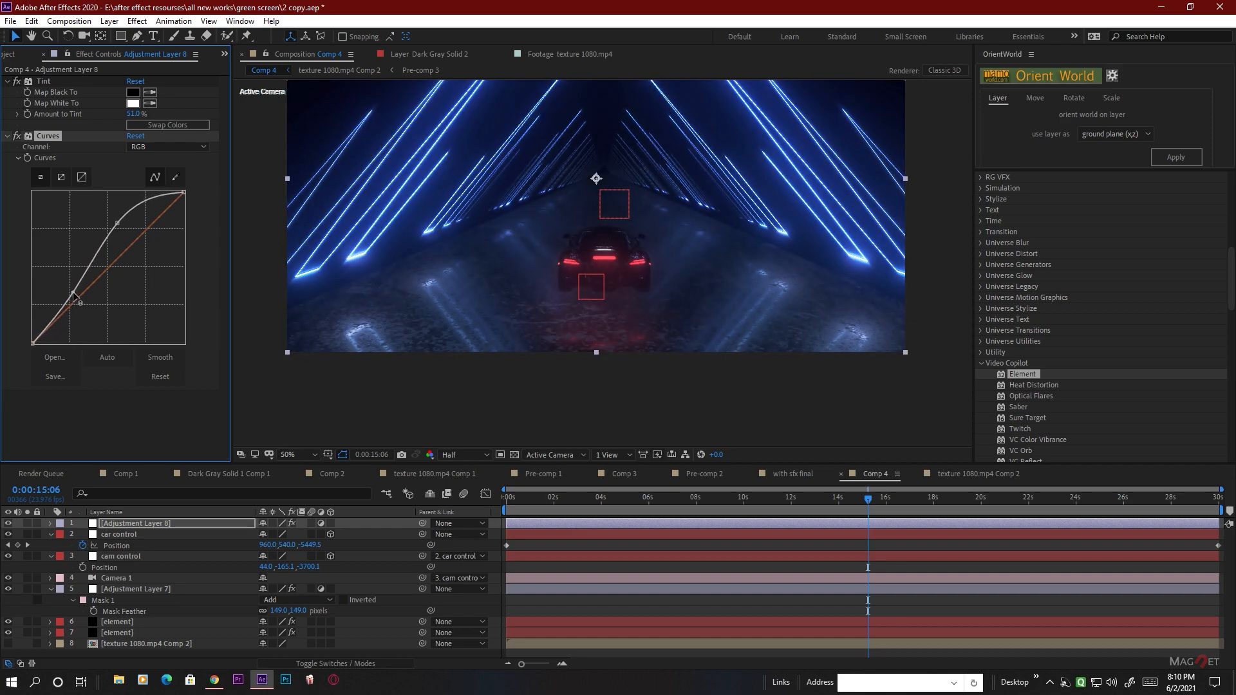
drag(117, 224, 124, 226)
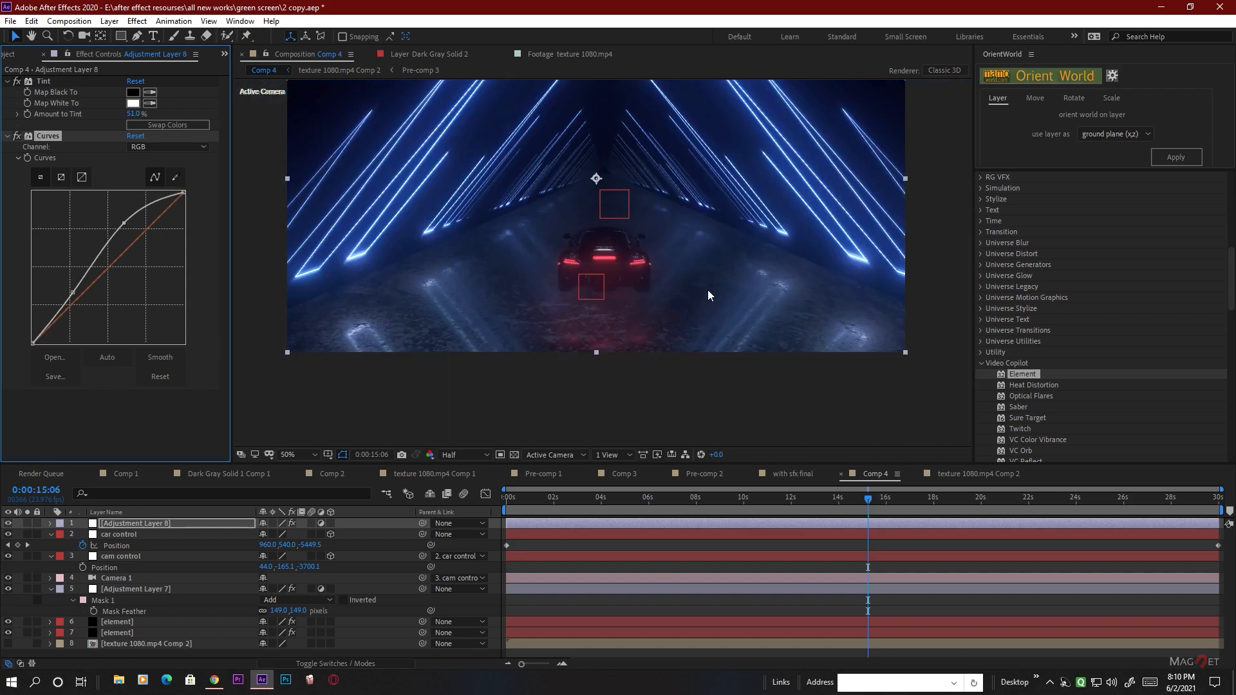
Set the Tint amount to 34% and inspect the graded image at 0:00:15:08
drag(133, 114, 138, 124)
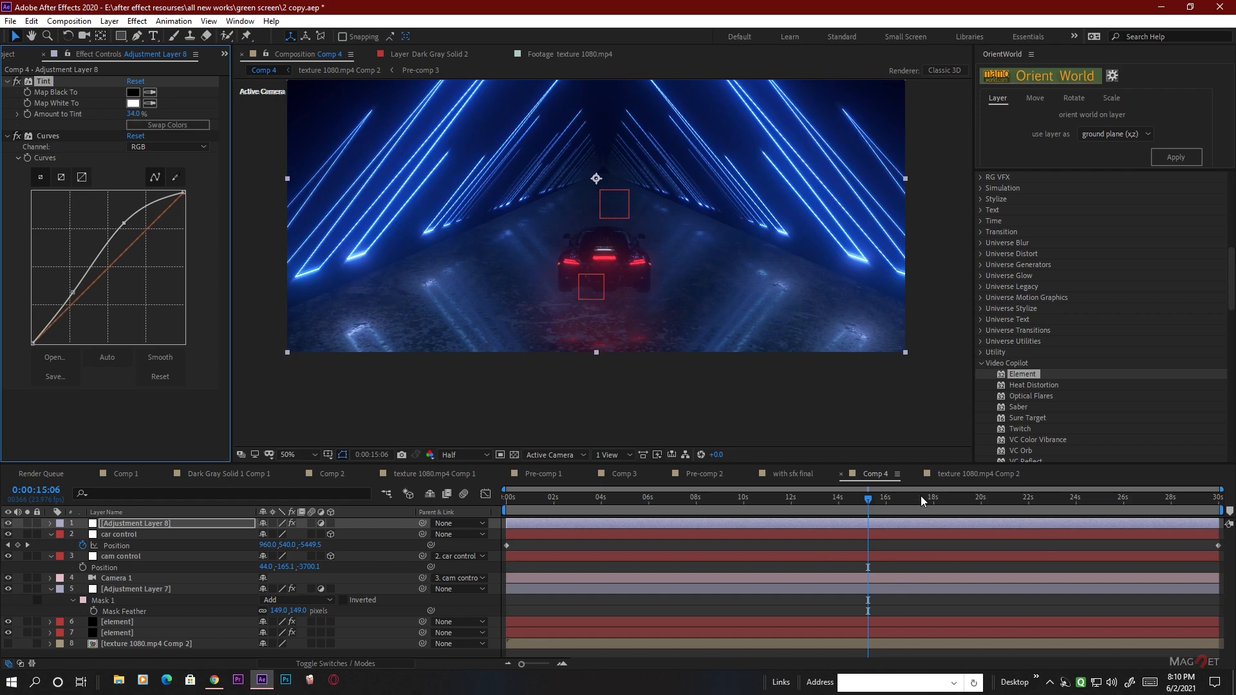
mouse_move(867, 495)
mouse_down()
mouse_move(1053, 510)
mouse_move(579, 513)
mouse_move(746, 524)
mouse_move(870, 505)
mouse_up()
scroll(625, 289, up, 1)
scroll(628, 277, down, 1)
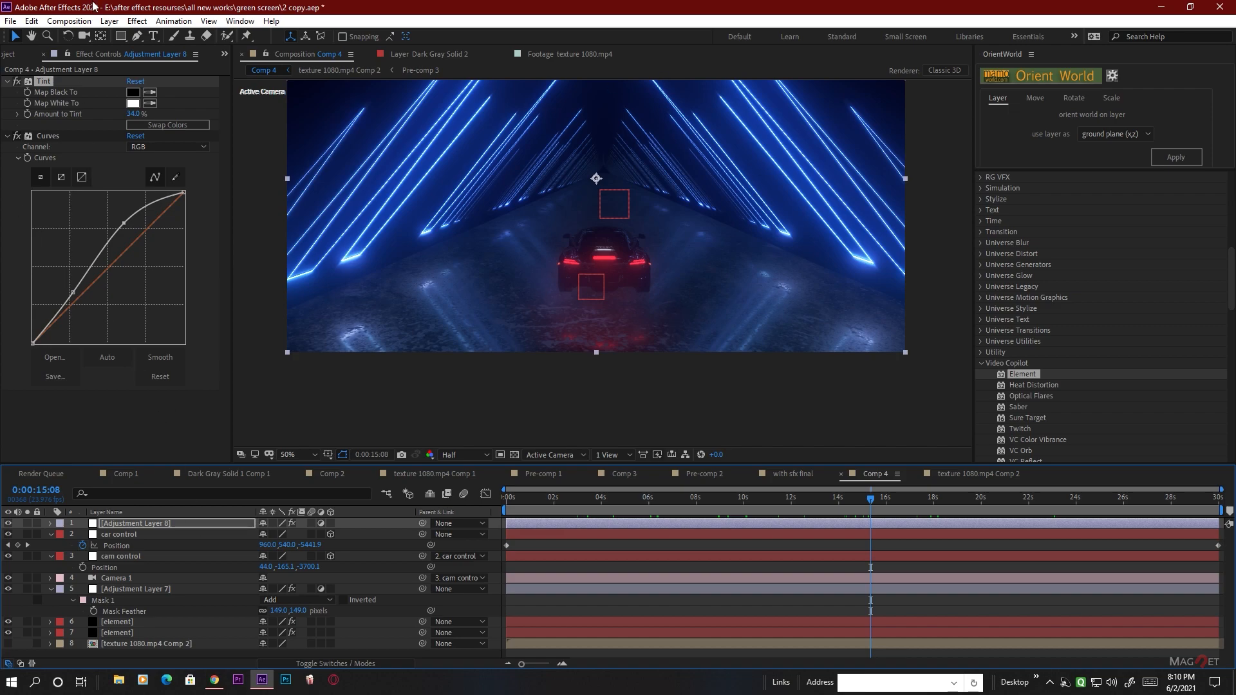
Add a further adjustment layer above the color-grading adjustment layer
click(109, 21)
mouse_move(129, 37)
click(374, 123)
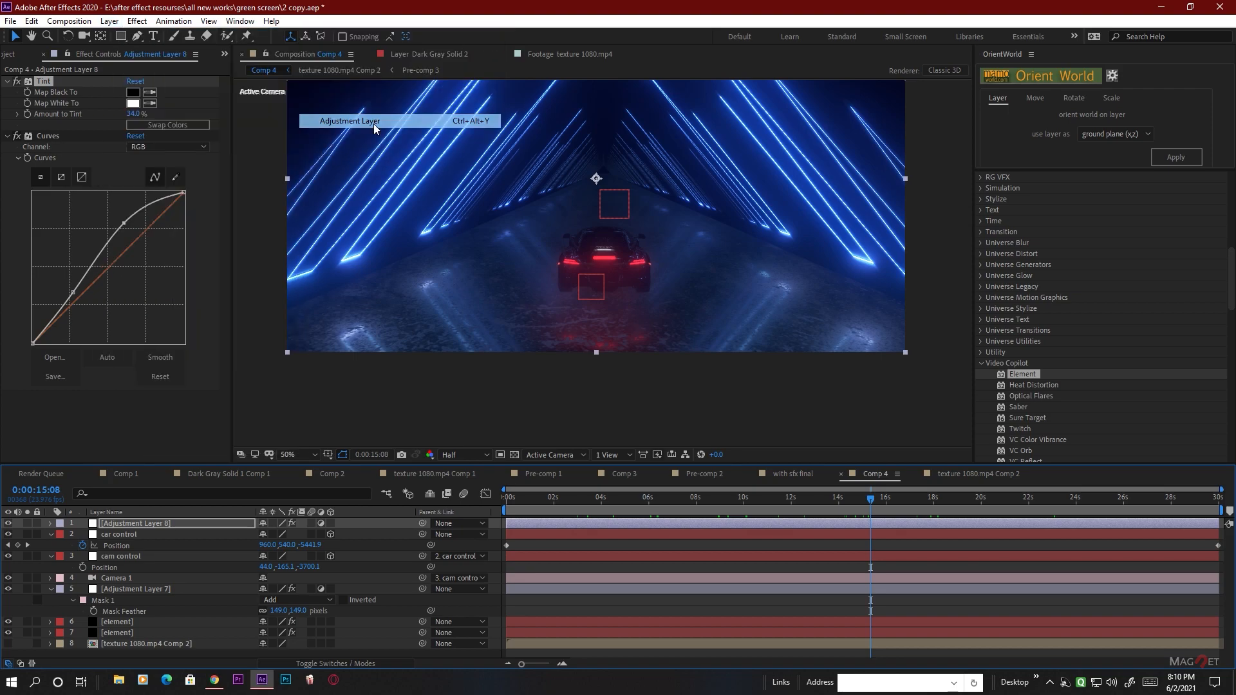
Apply Magic Bullet Film to the new adjustment layer with exposure 0.58, color temperature 2, contrast 1 and saturation 90
click(137, 20)
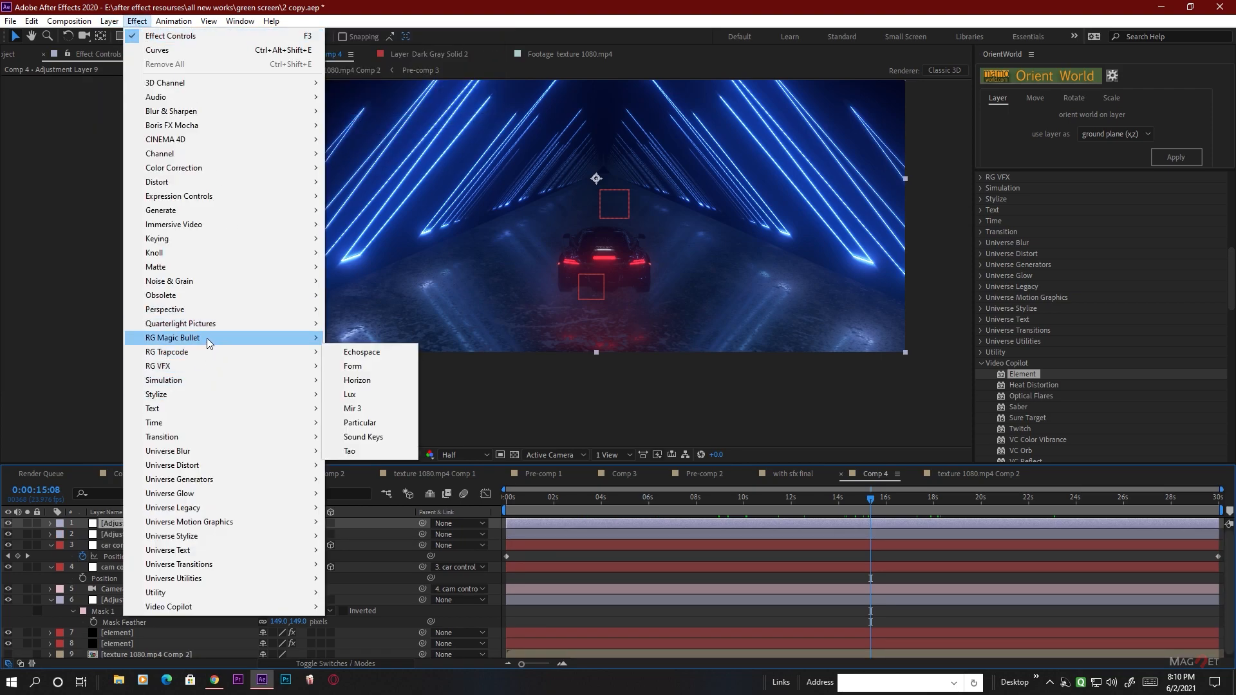
mouse_move(206, 338)
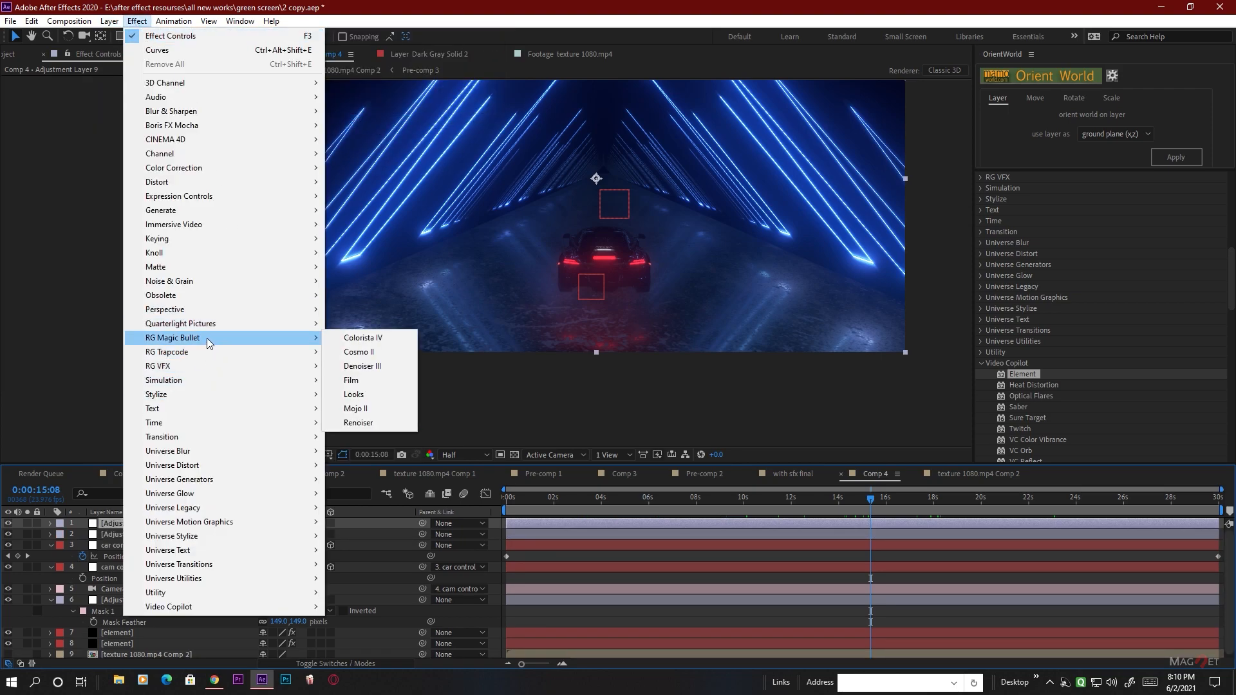
click(364, 377)
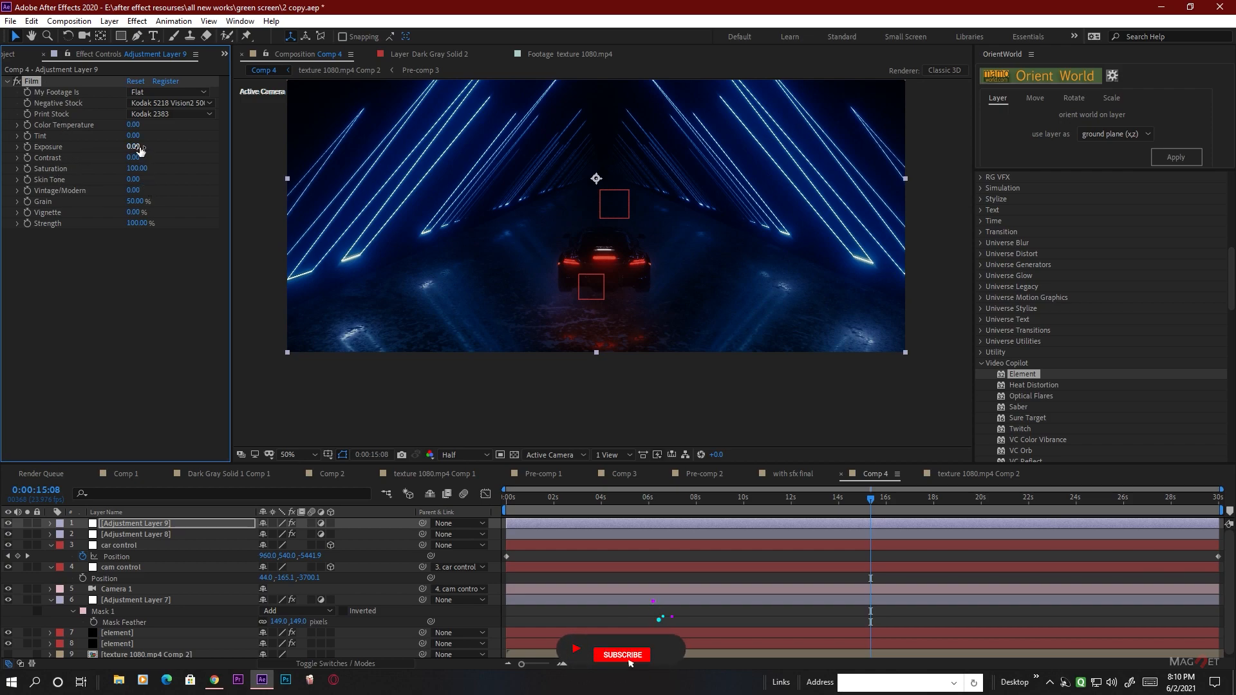
drag(140, 146, 173, 147)
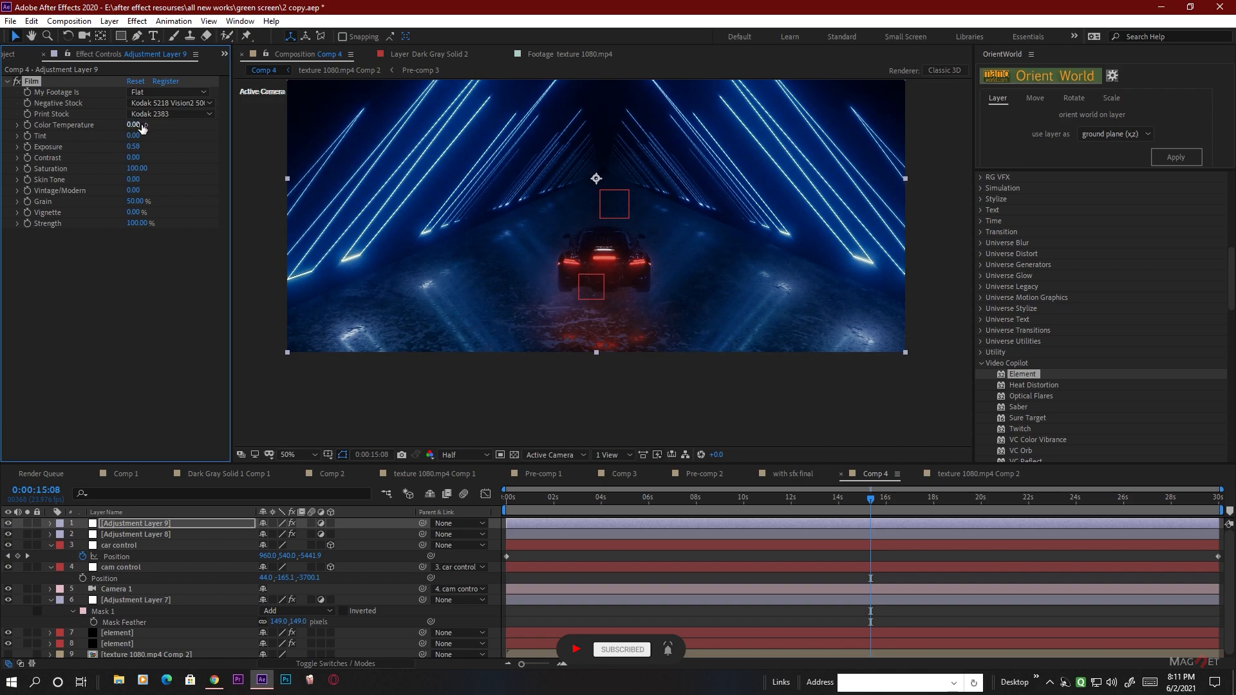
drag(144, 128, 144, 165)
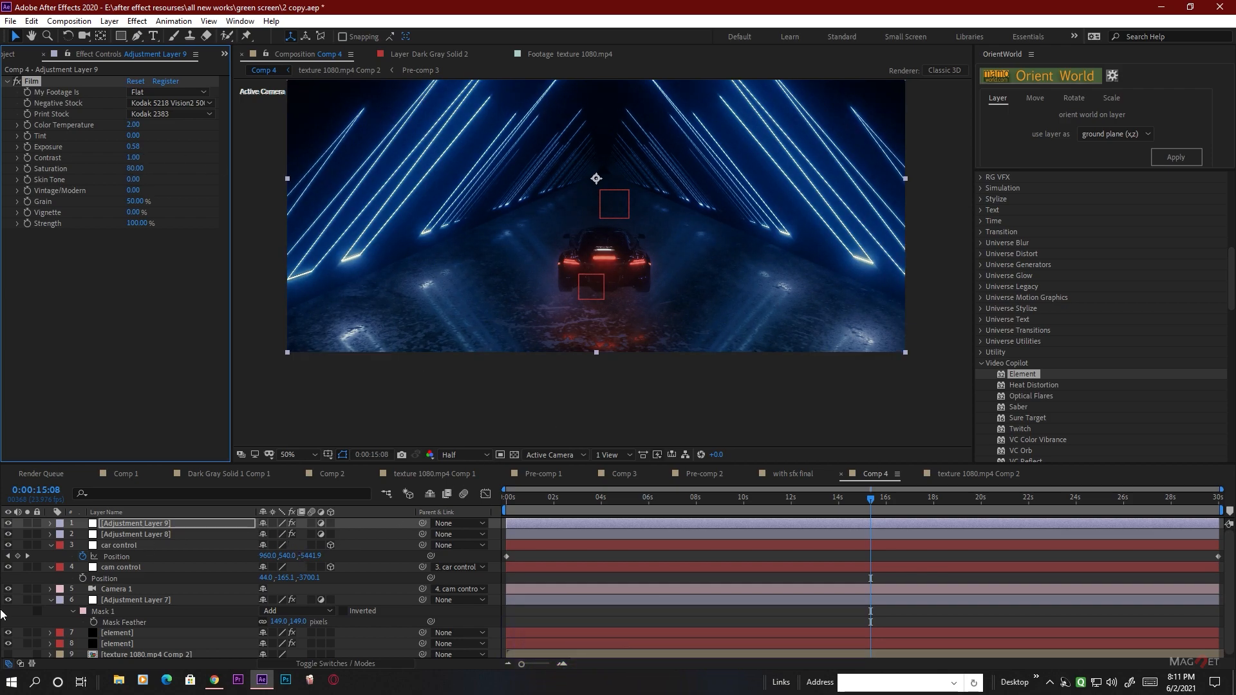
Set the spherical map resolution to 512 in the reflection settings of the upper element layer
click(119, 634)
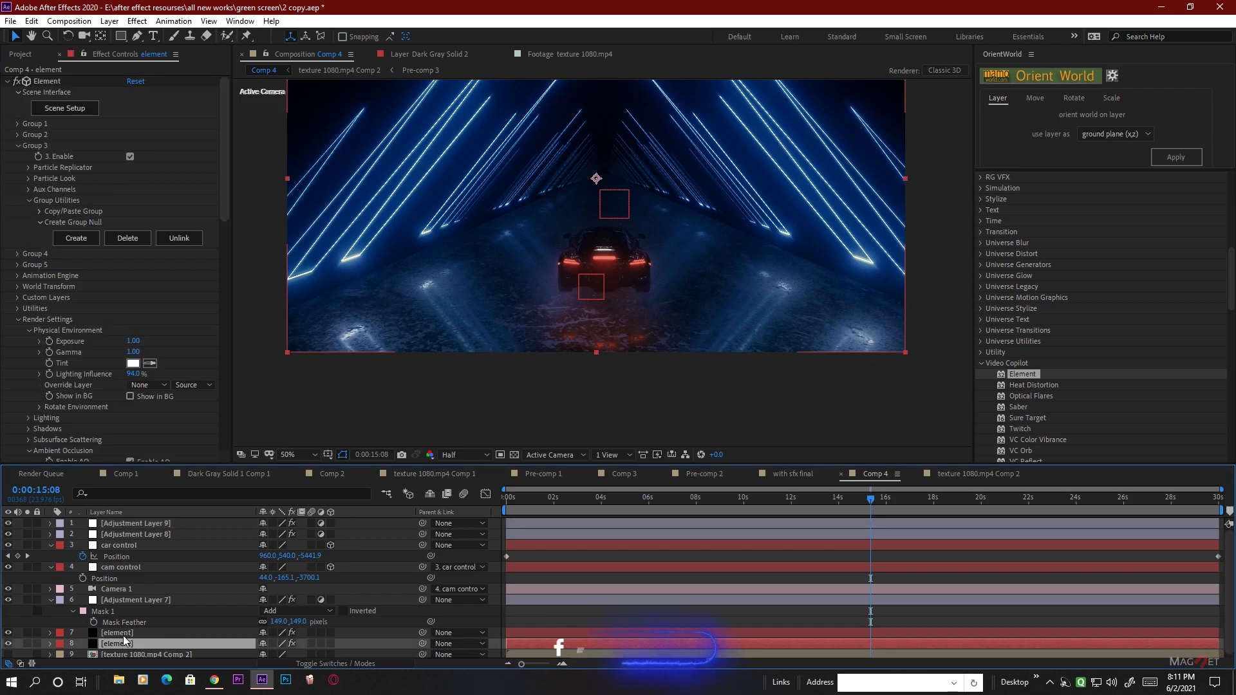
scroll(98, 323, down, 6)
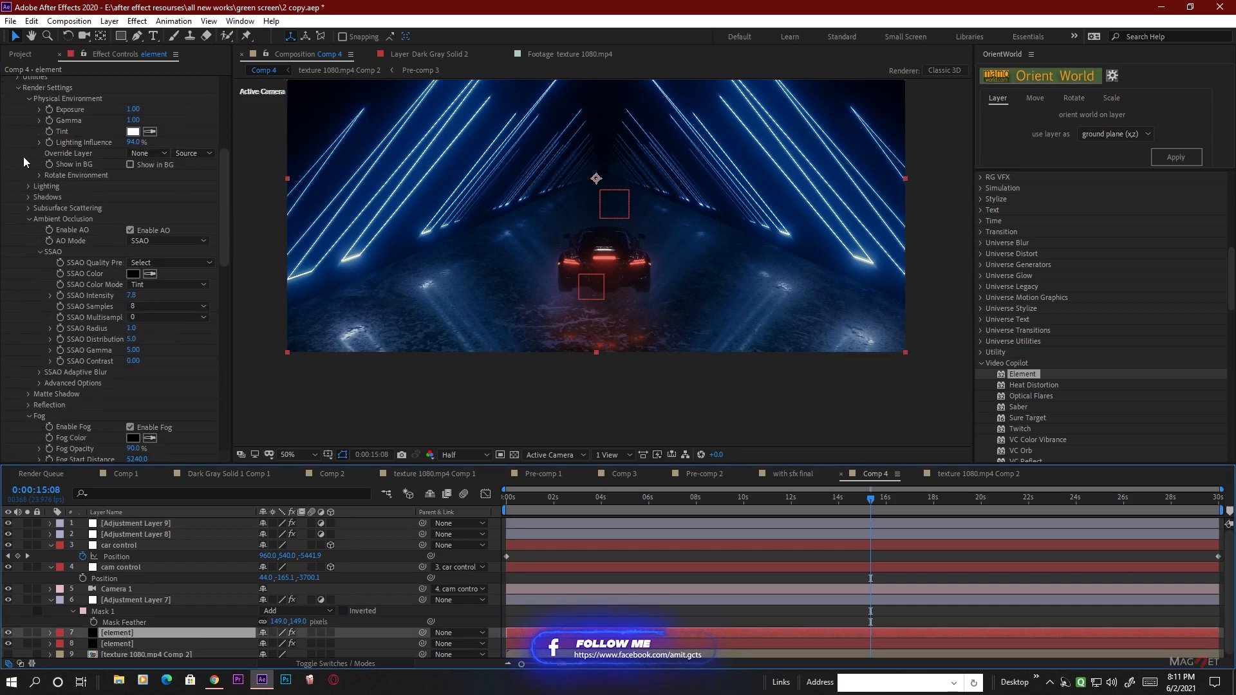
scroll(47, 328, down, 2)
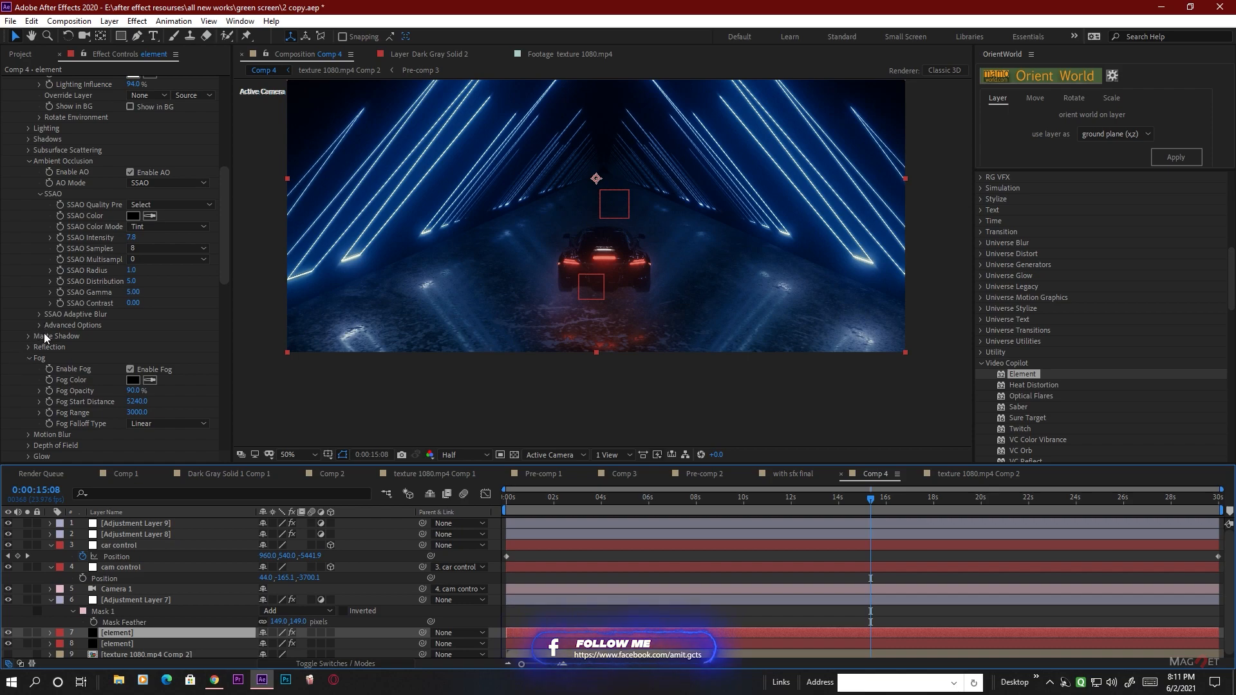
click(27, 348)
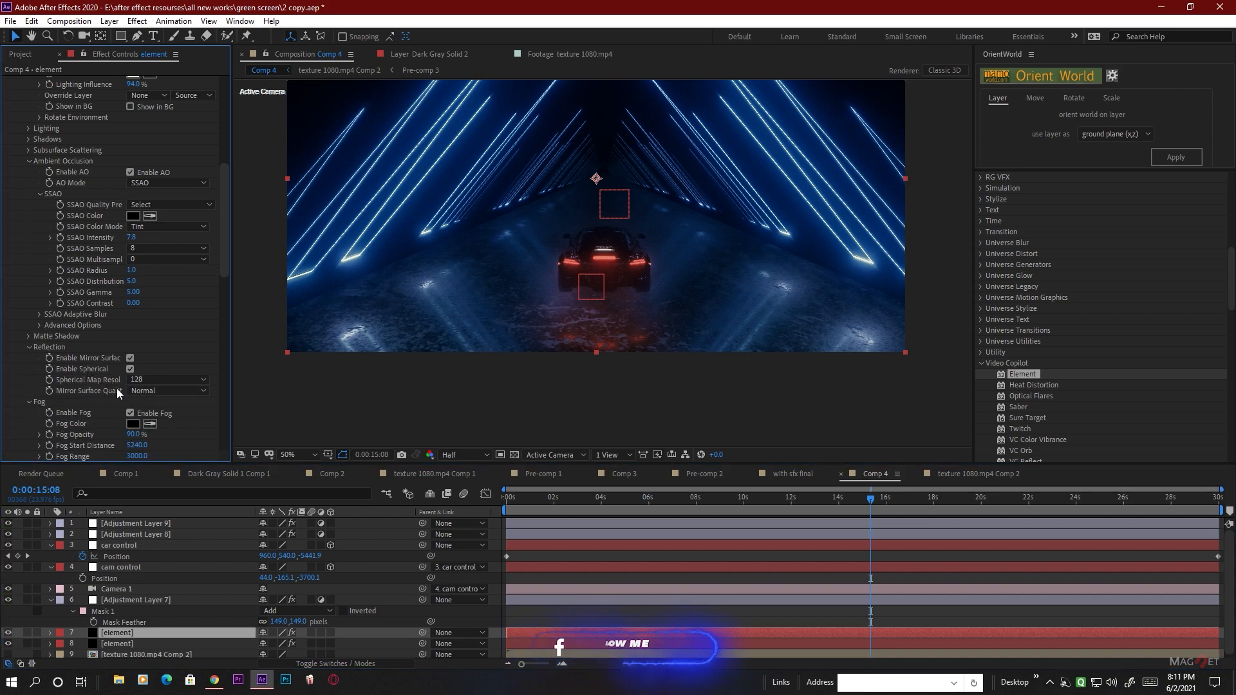
click(158, 378)
click(160, 438)
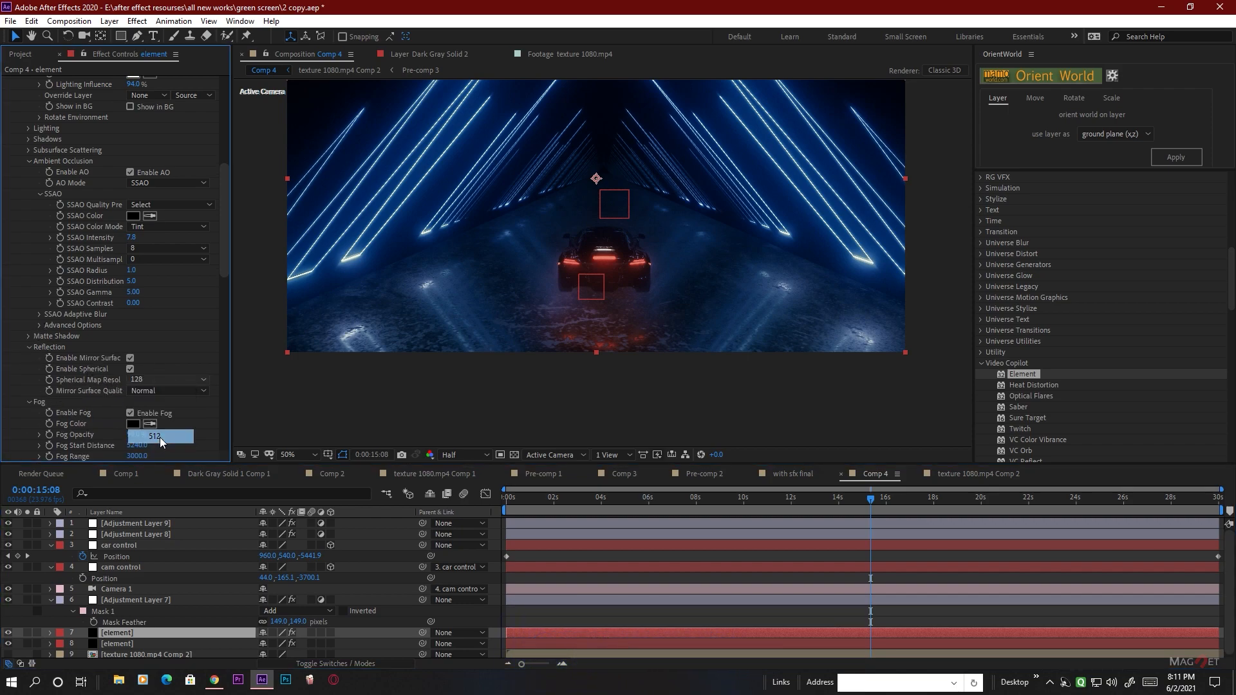
Inspect the car up close with the composition preview at full resolution
scroll(621, 247, up, 1)
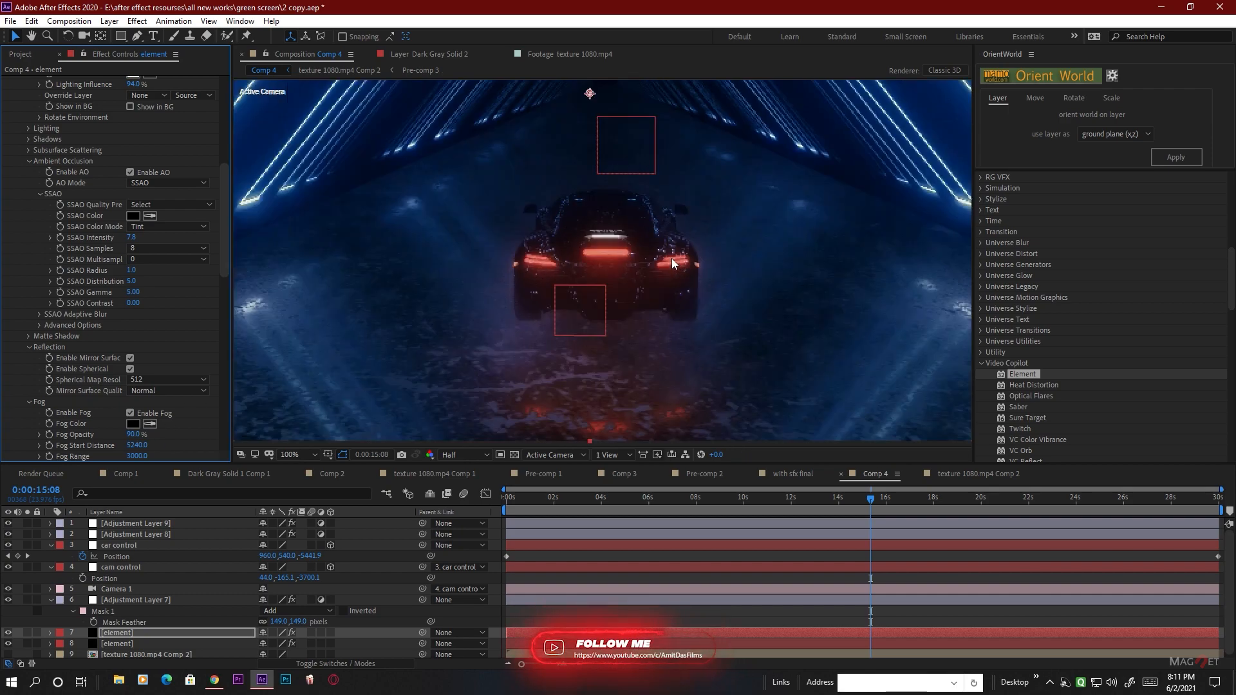
click(459, 457)
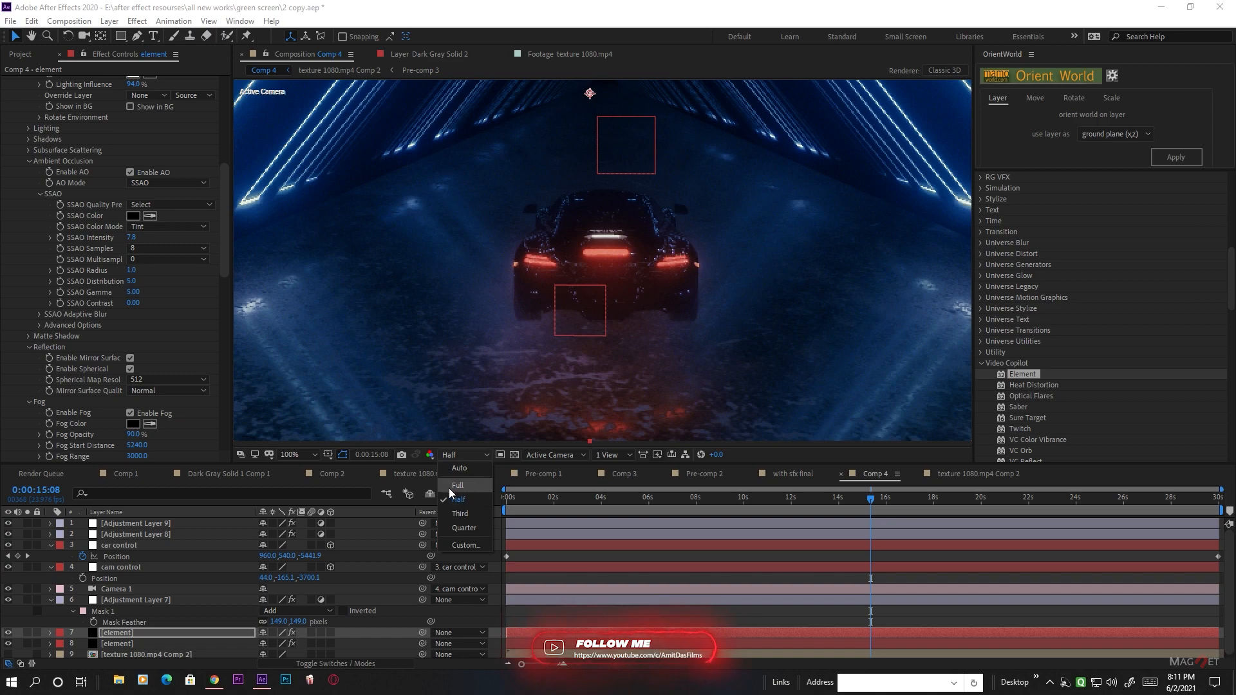
click(466, 485)
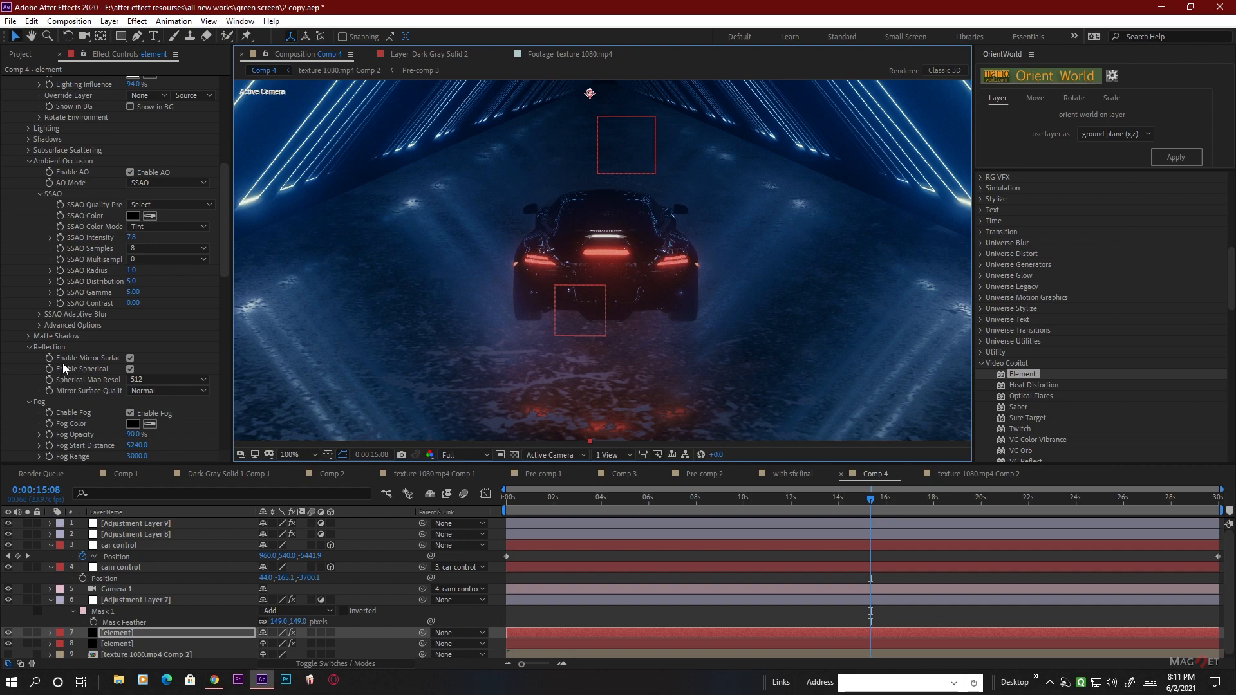
Enable enhanced multisampling in the element layer's output settings and set multisampling to 16
scroll(96, 311, down, 8)
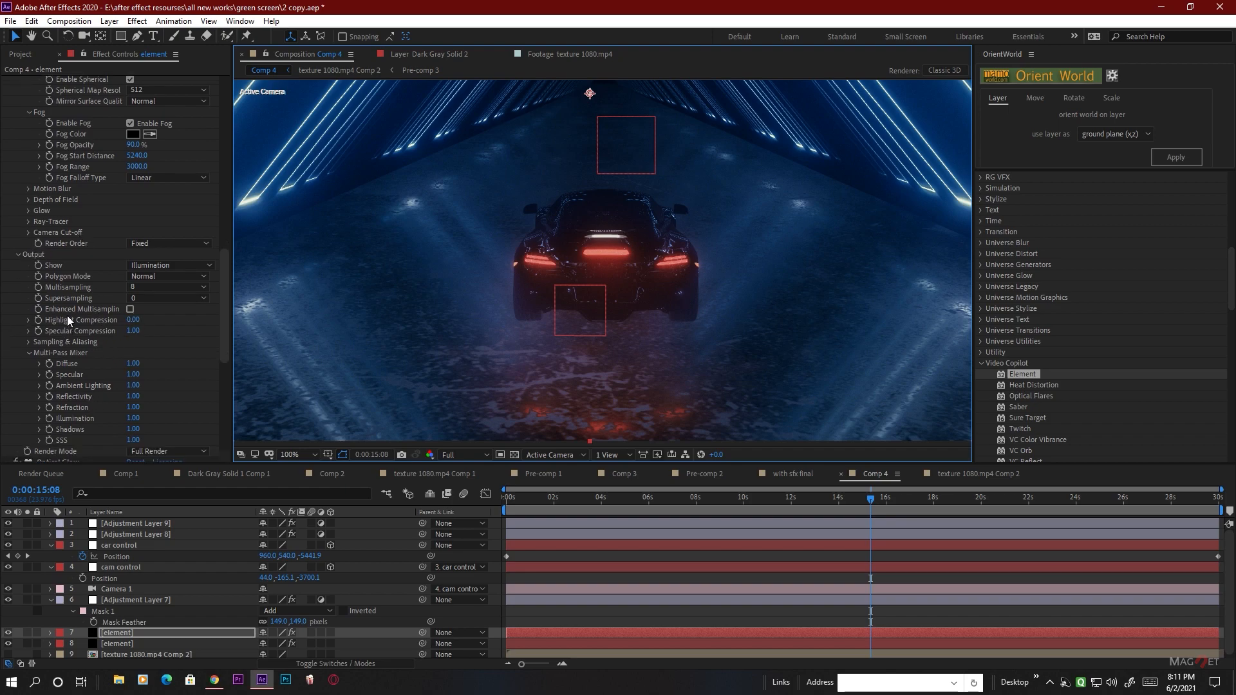
click(131, 309)
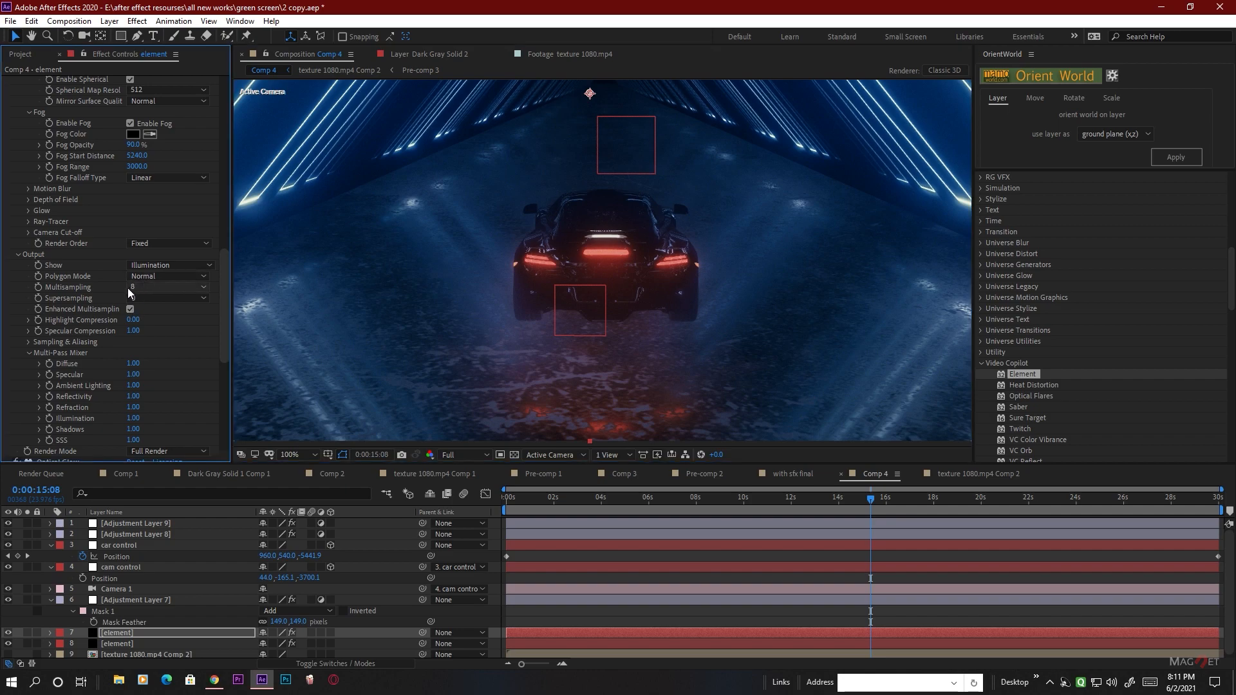
click(129, 287)
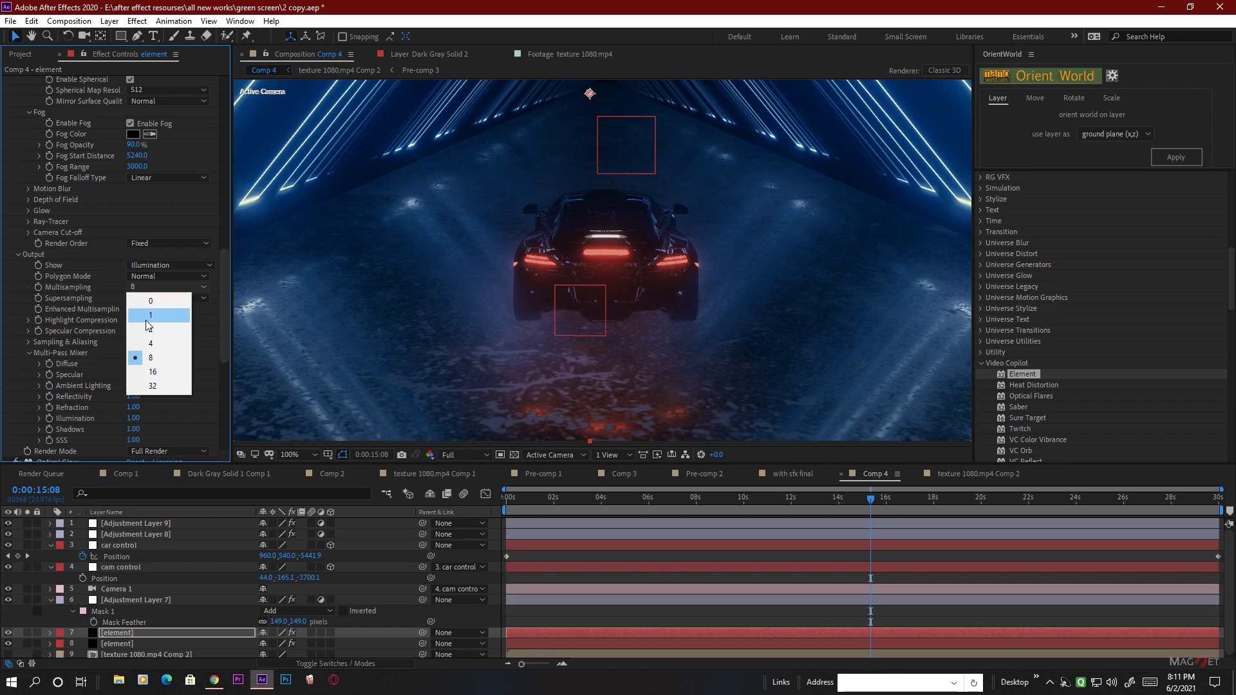
click(160, 375)
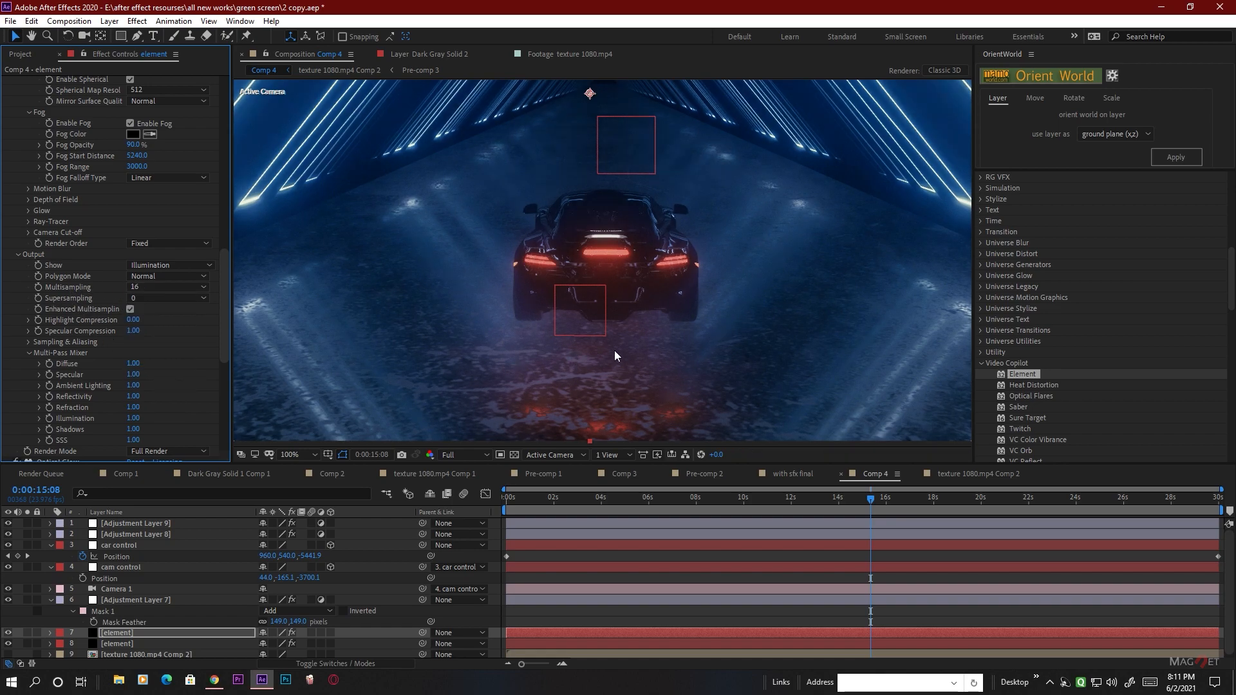
scroll(610, 186, down, 2)
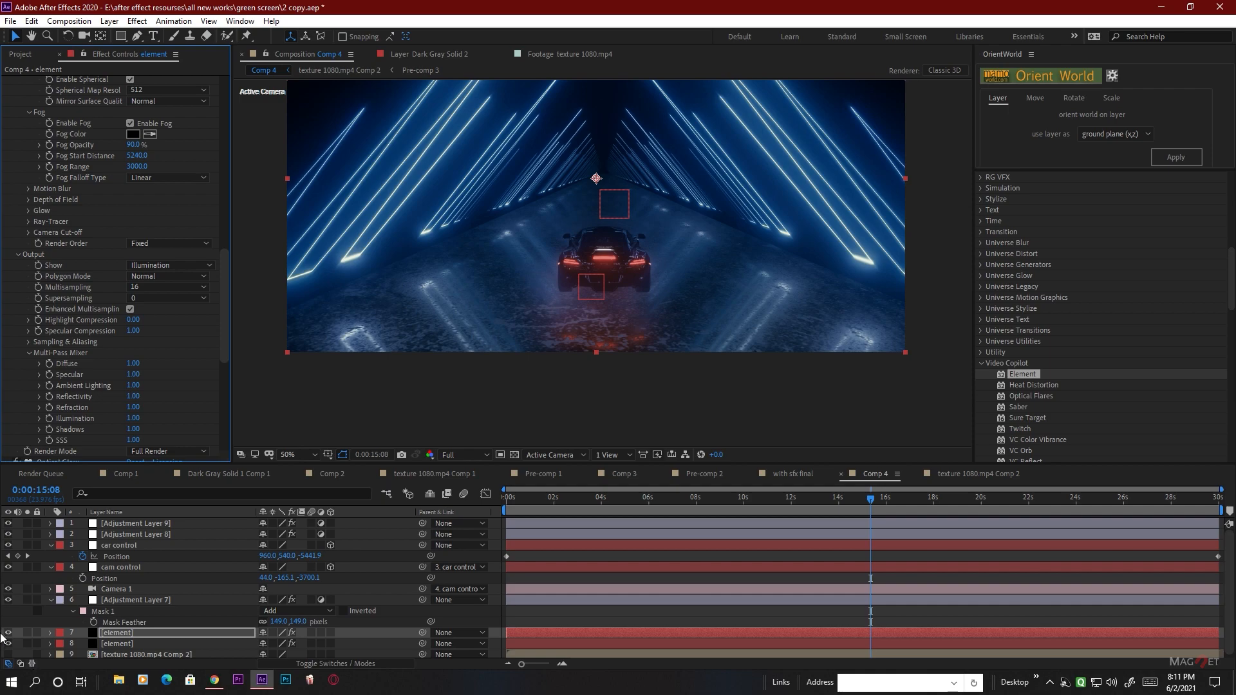
Add another adjustment layer and place it at the very top of the layer stack
click(110, 20)
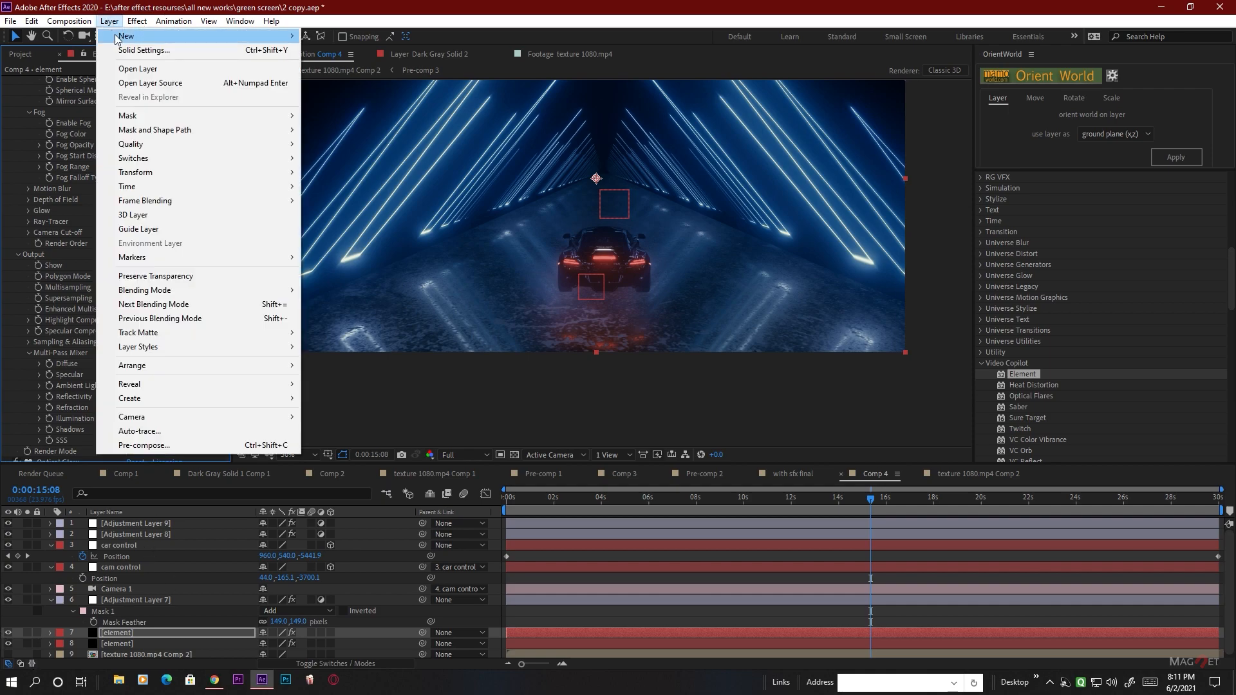
mouse_move(167, 36)
click(404, 122)
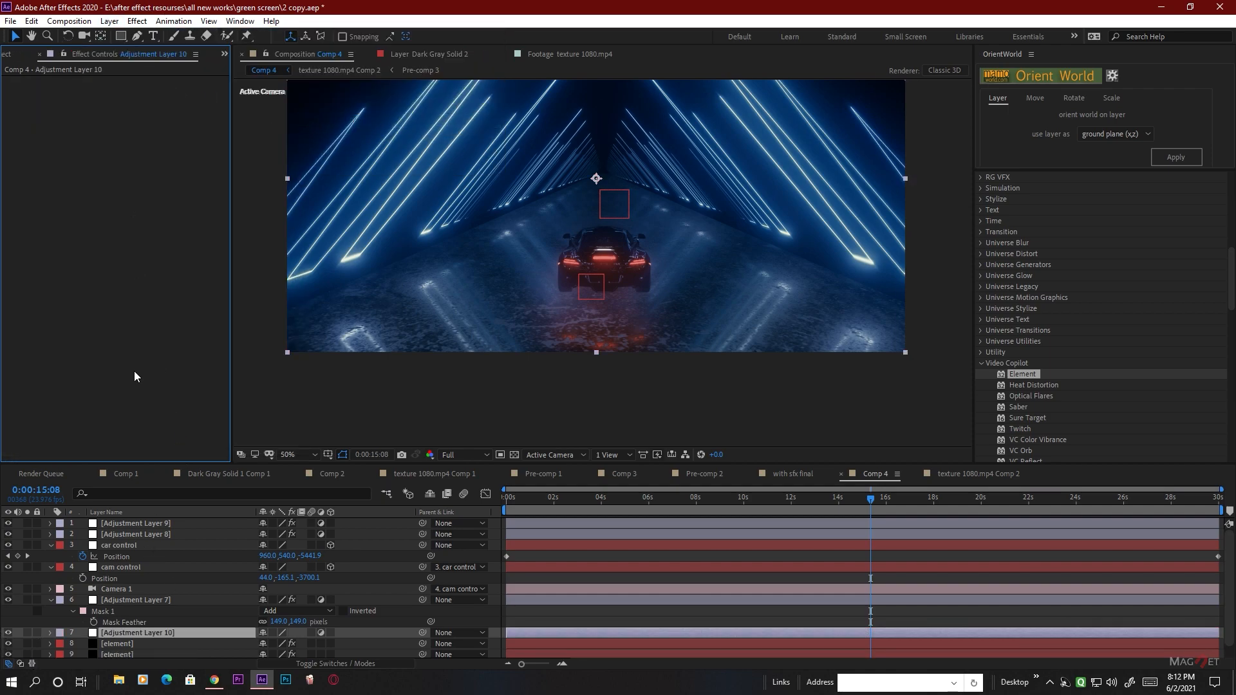
drag(132, 637, 109, 521)
Apply Magic Bullet Looks to the topmost adjustment layer and open its look editor
click(137, 20)
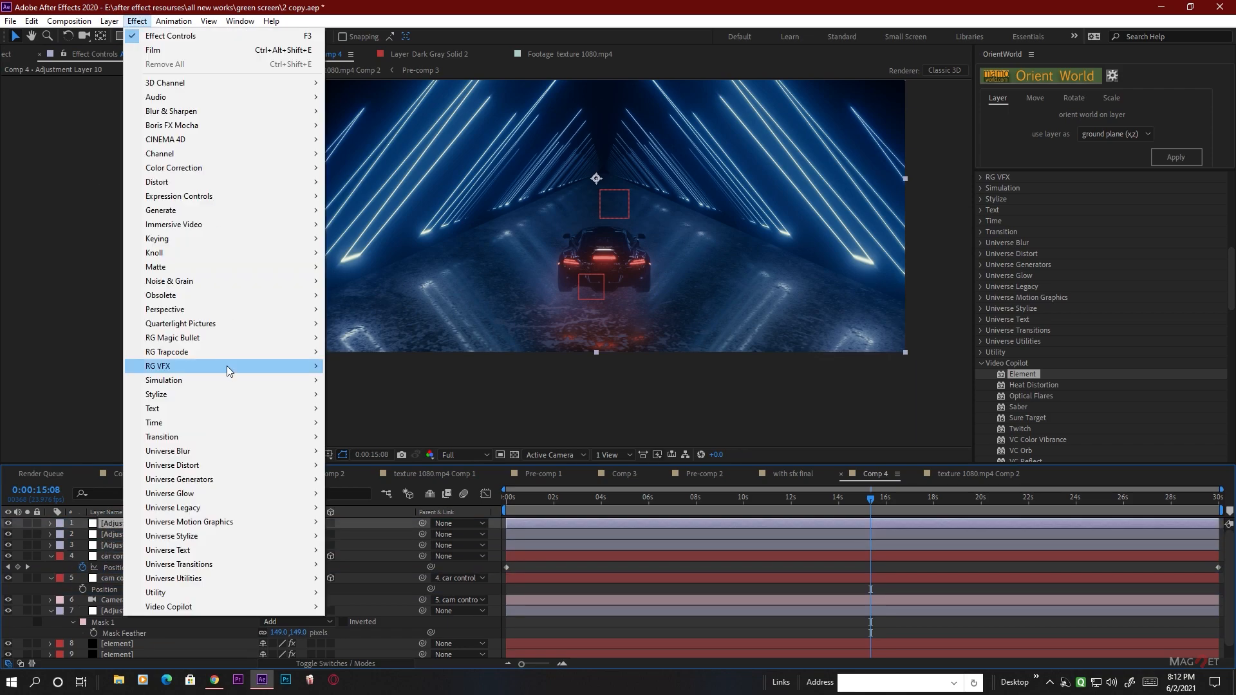
mouse_move(251, 342)
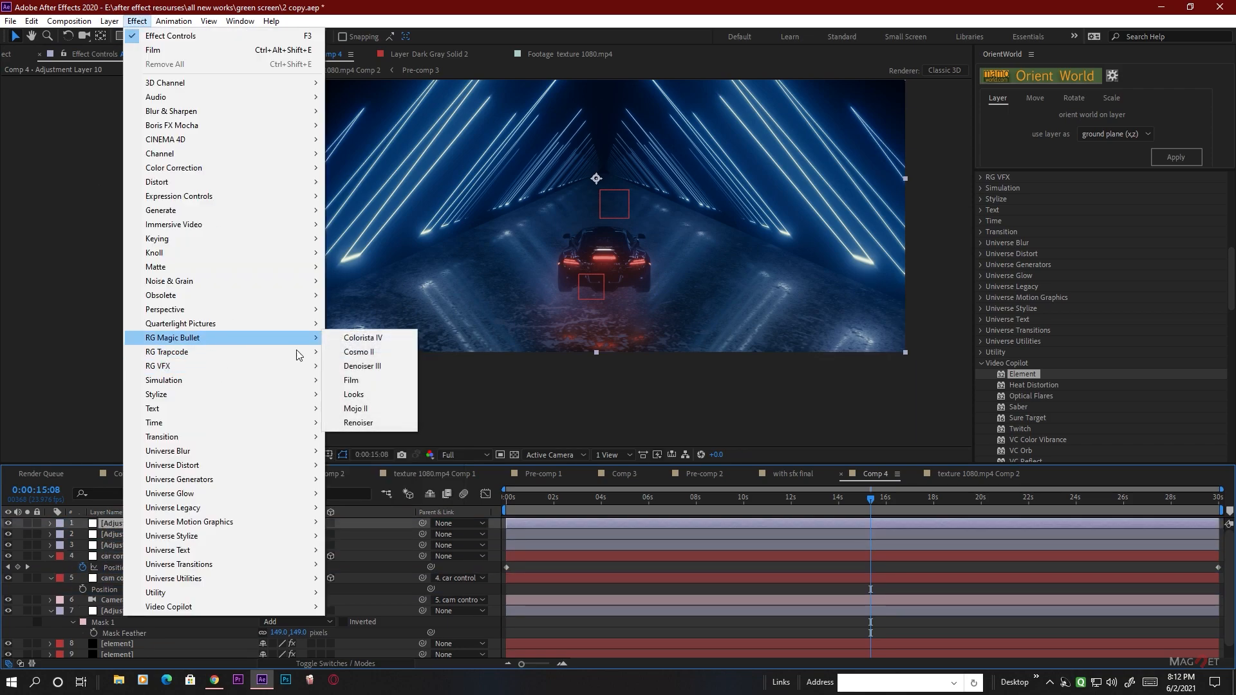
click(352, 394)
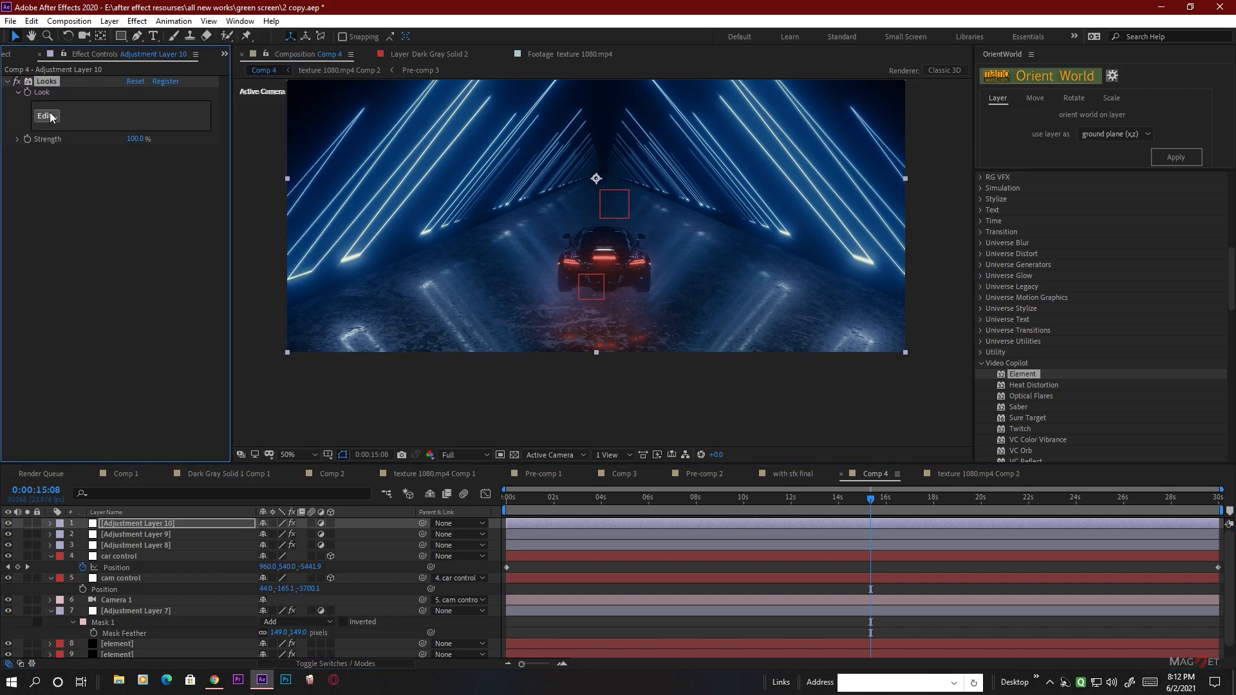
click(45, 117)
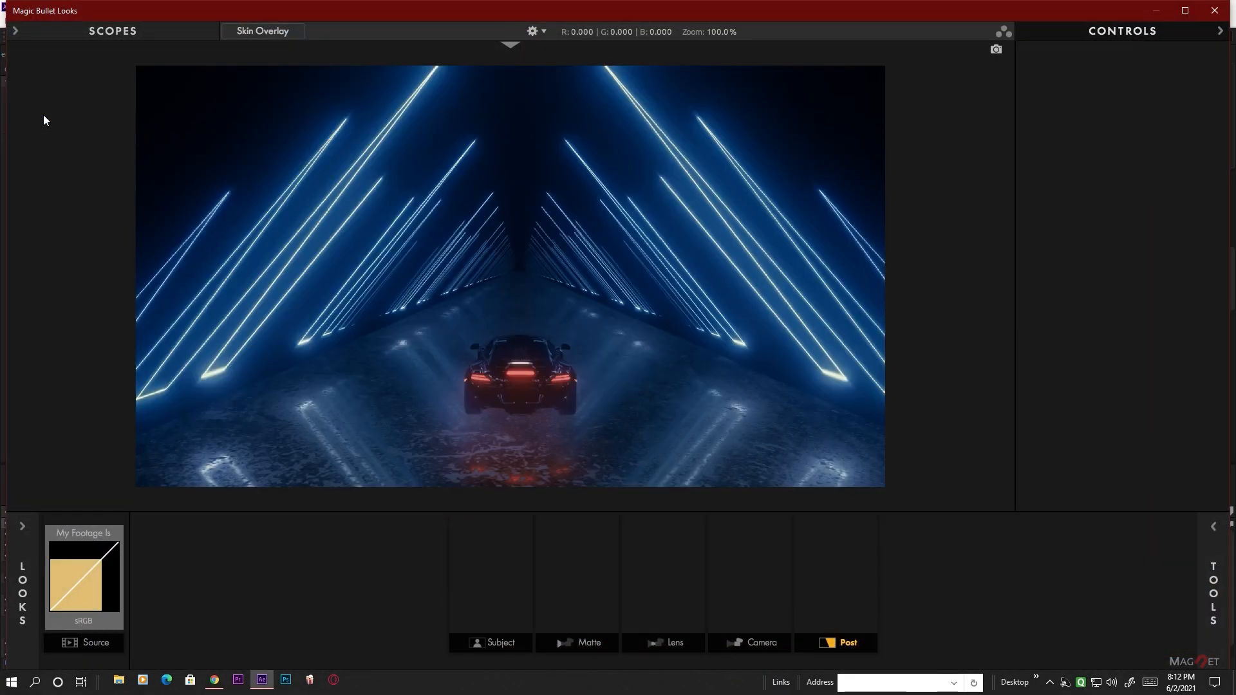
Compare the film stock and blockbuster presets, apply the Onslaught look from Blockbuster Cool, and set its strength to 76%
click(20, 30)
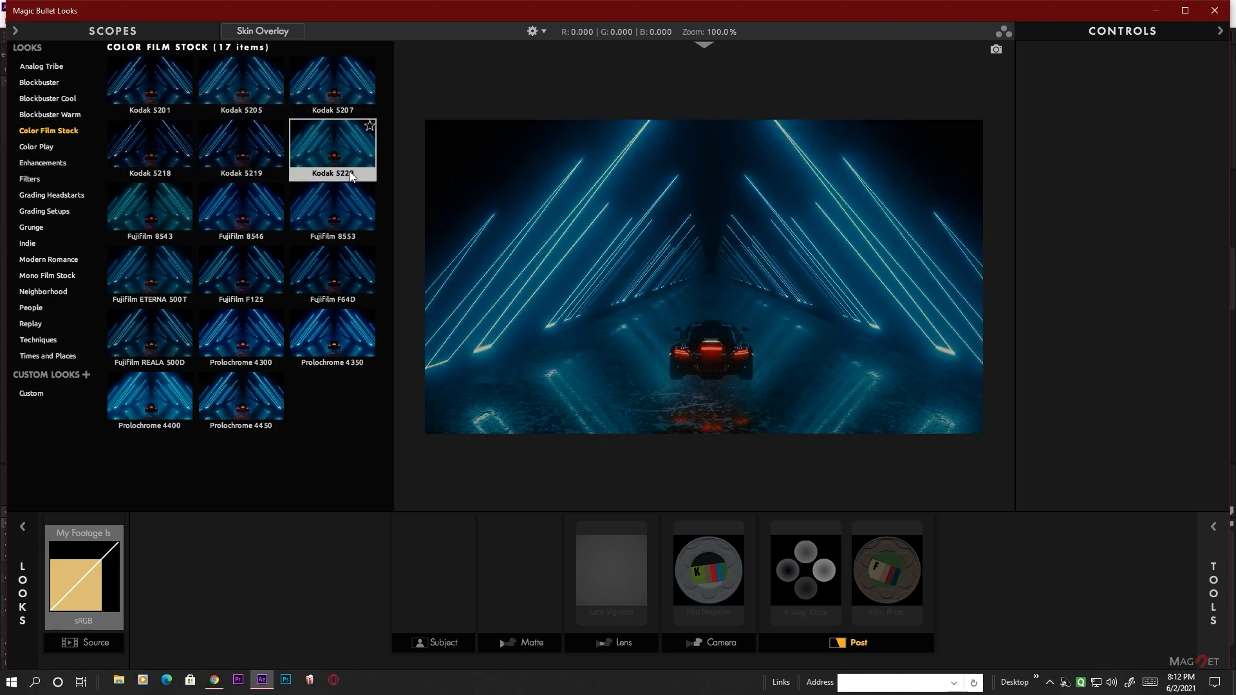
click(45, 97)
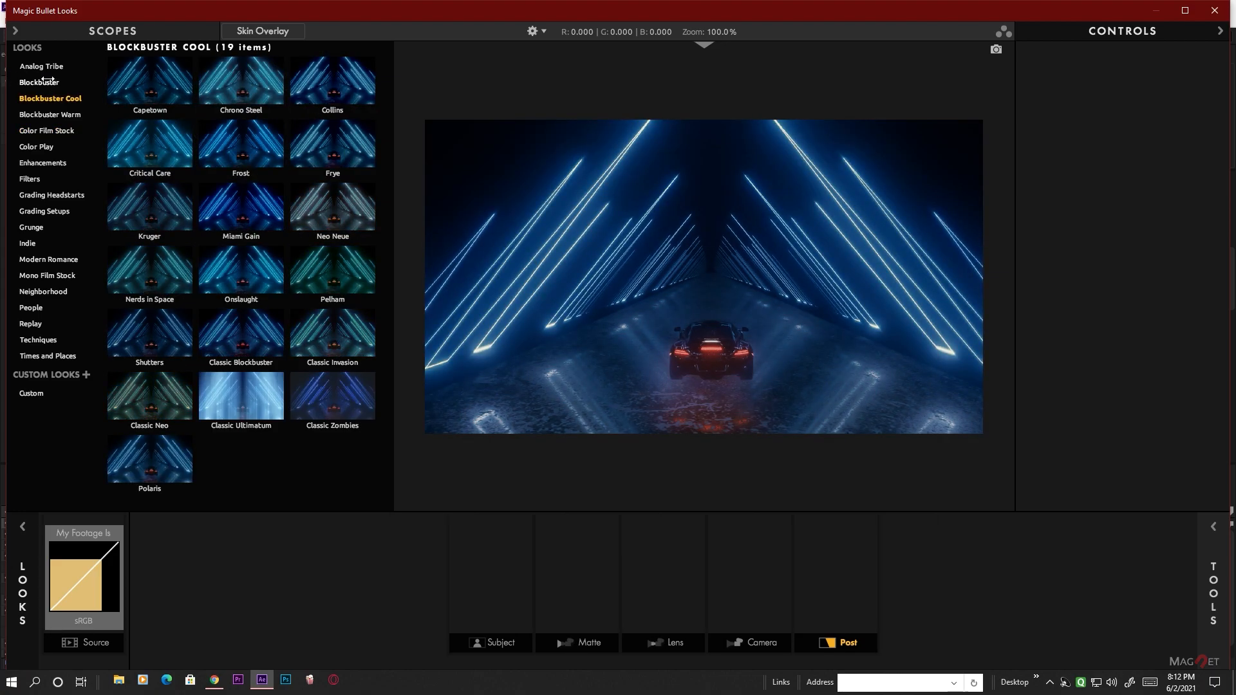
click(43, 83)
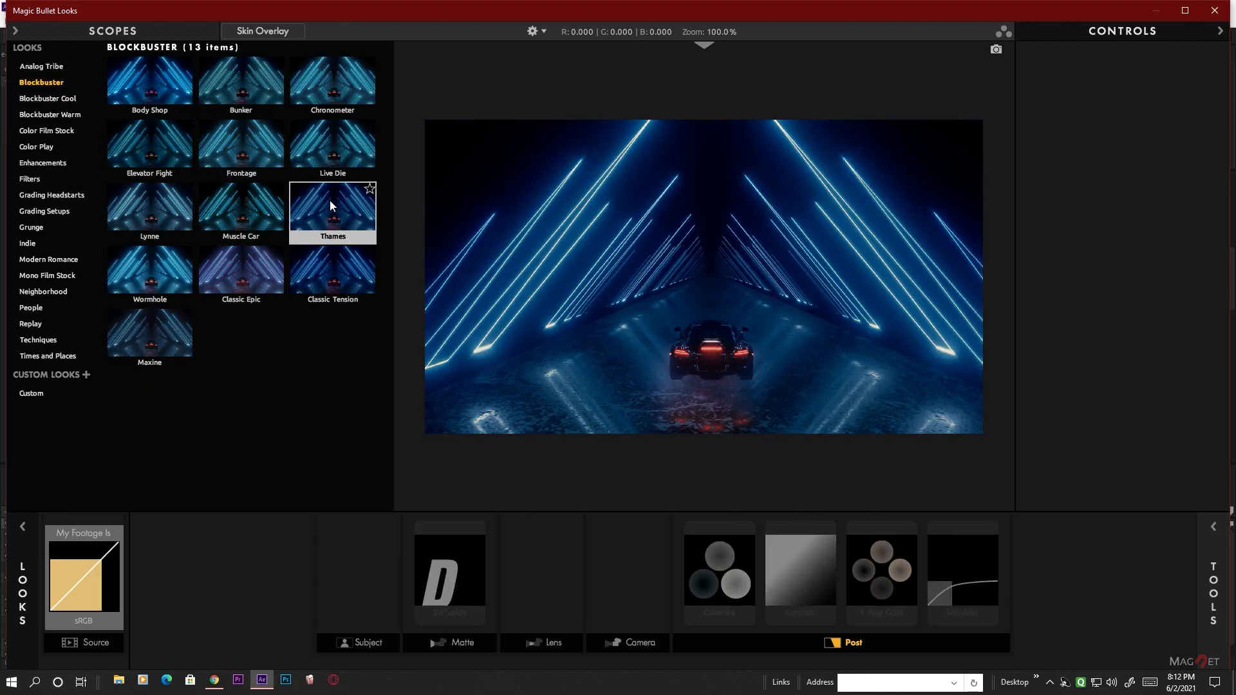
click(38, 99)
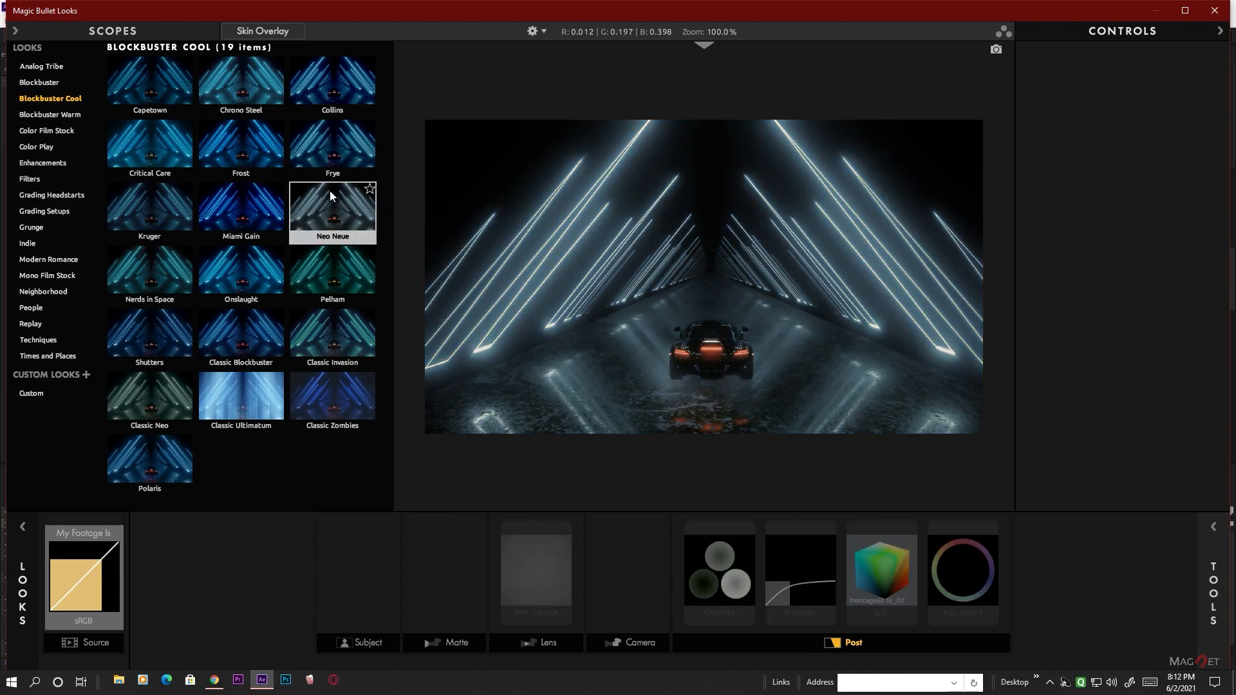
click(250, 275)
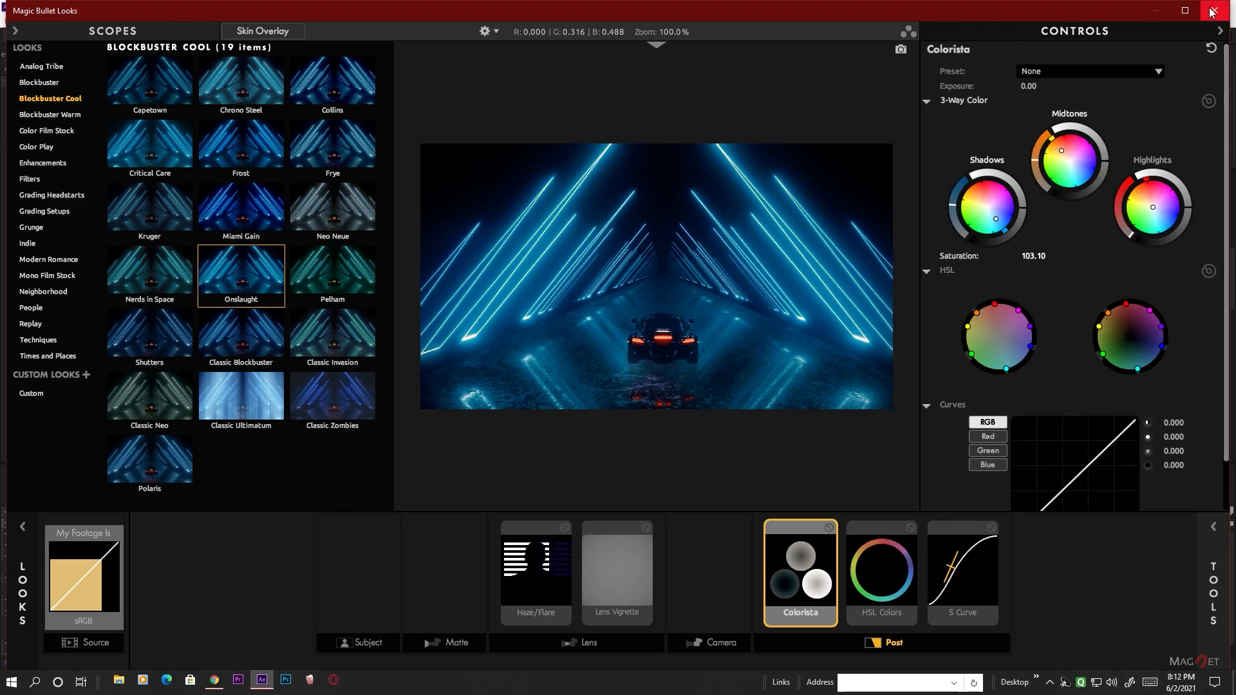
click(1184, 10)
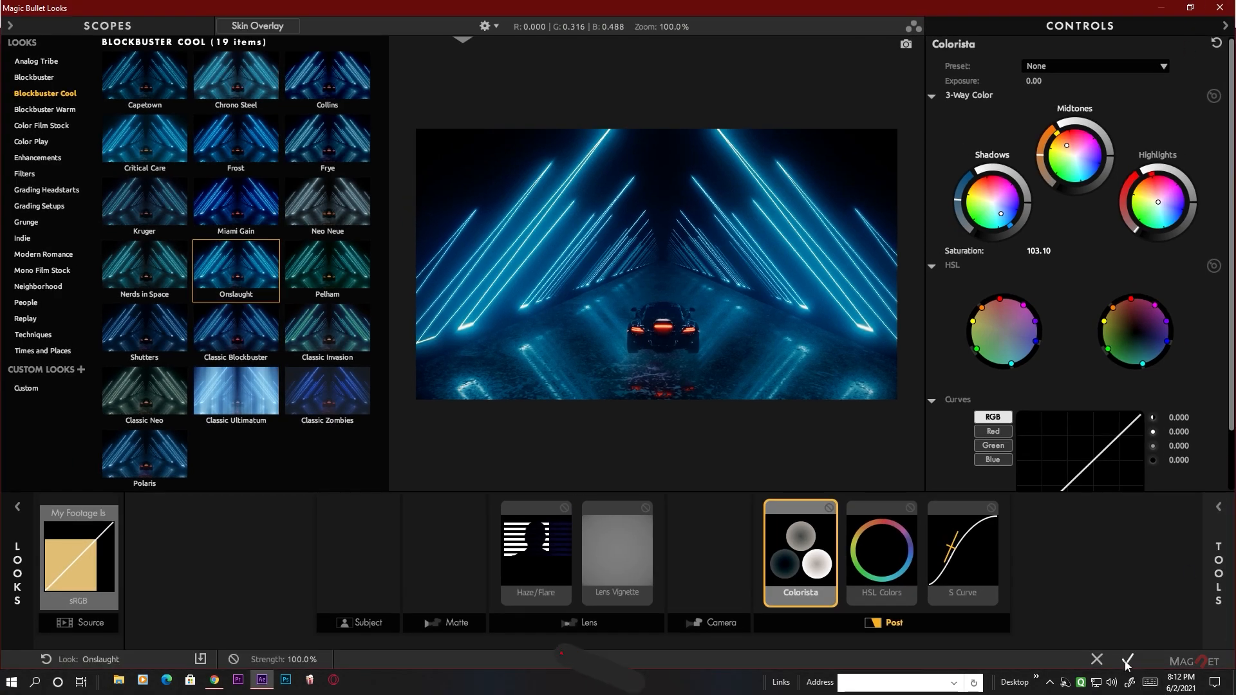
click(1127, 659)
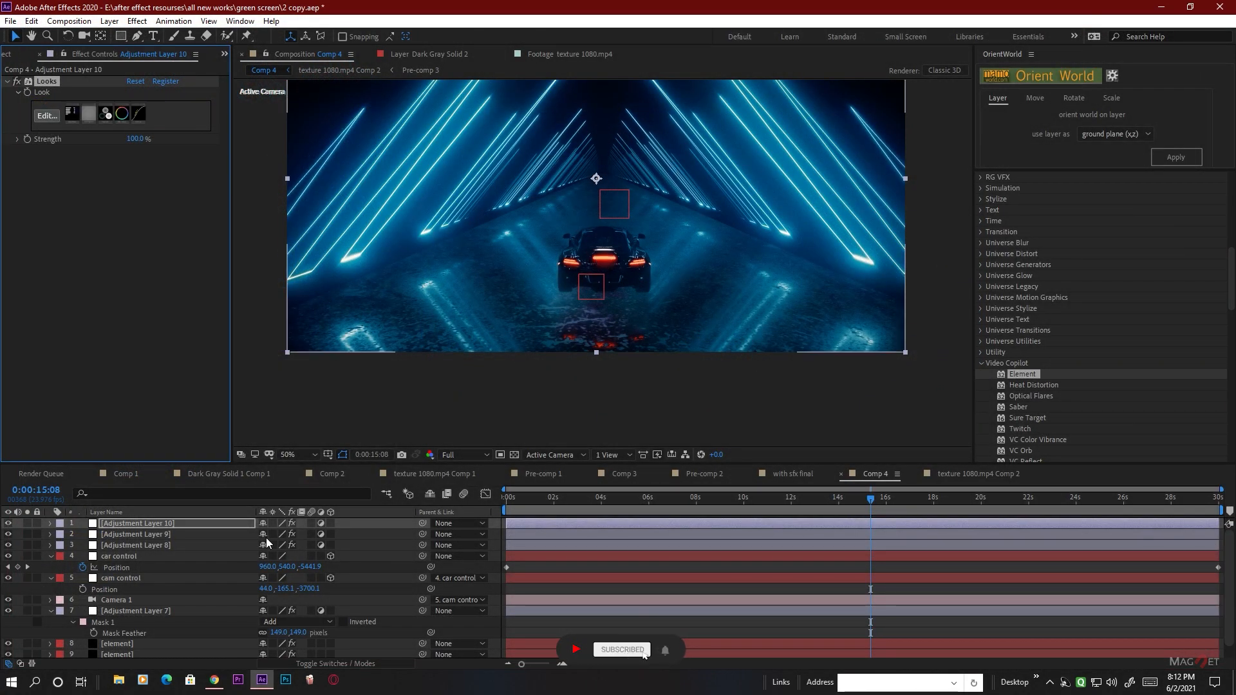
drag(136, 139, 147, 155)
Reorder the grading layers so the Tint and Curves layer is on top, followed by the Looks layer and the Film layer
mouse_move(128, 523)
mouse_down()
mouse_move(131, 547)
mouse_move(122, 522)
mouse_up()
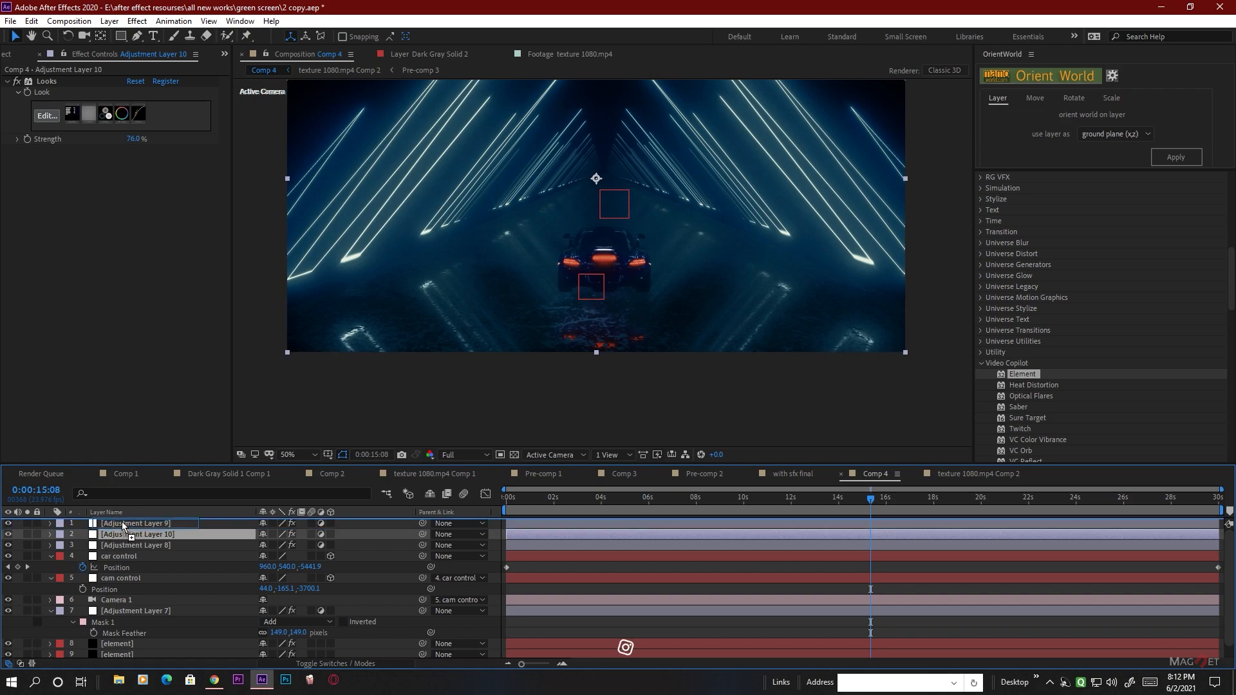
click(126, 545)
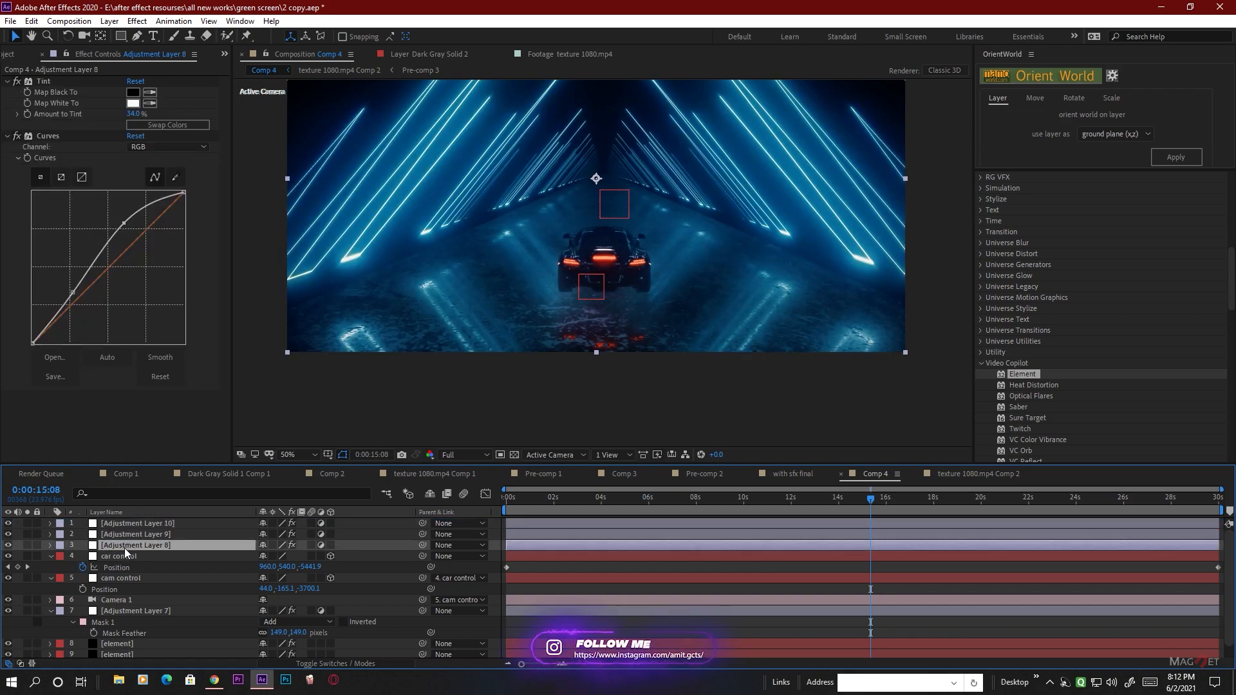
drag(118, 546, 133, 518)
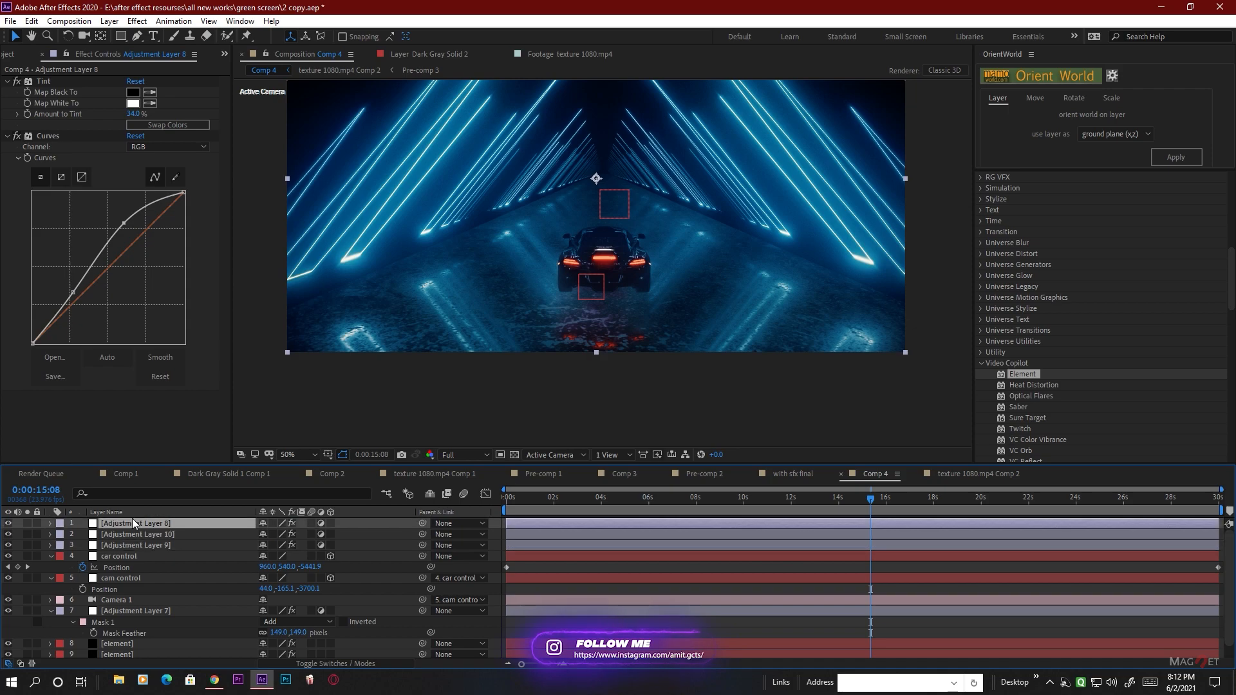
Move the red Optical Glow adjustment layer to the top of the layer stack and shift its mask up over the car
click(113, 610)
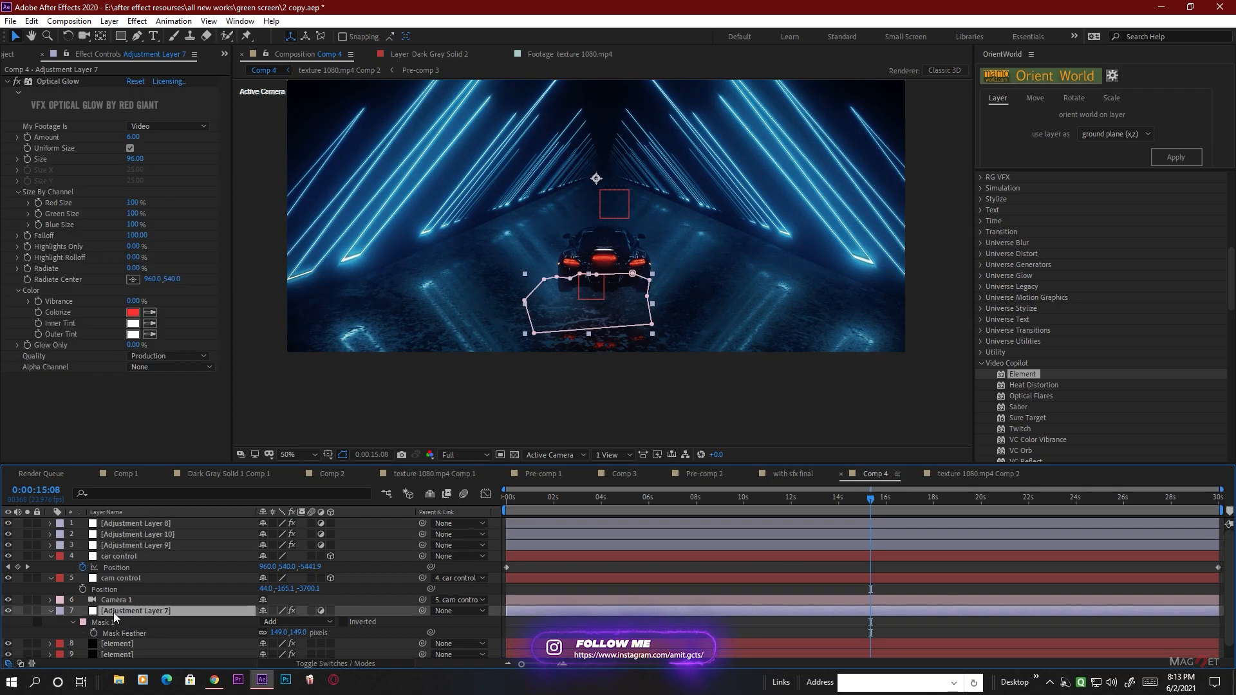
drag(133, 609, 148, 524)
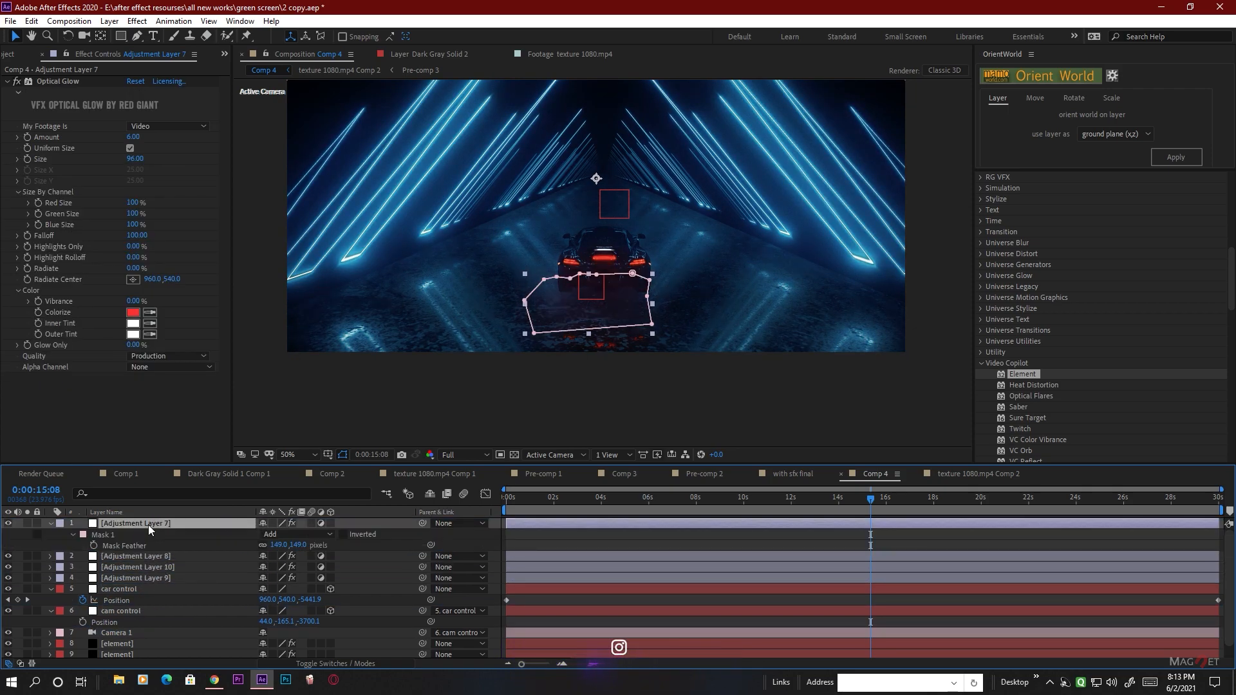
double_click(598, 275)
drag(613, 294, 623, 263)
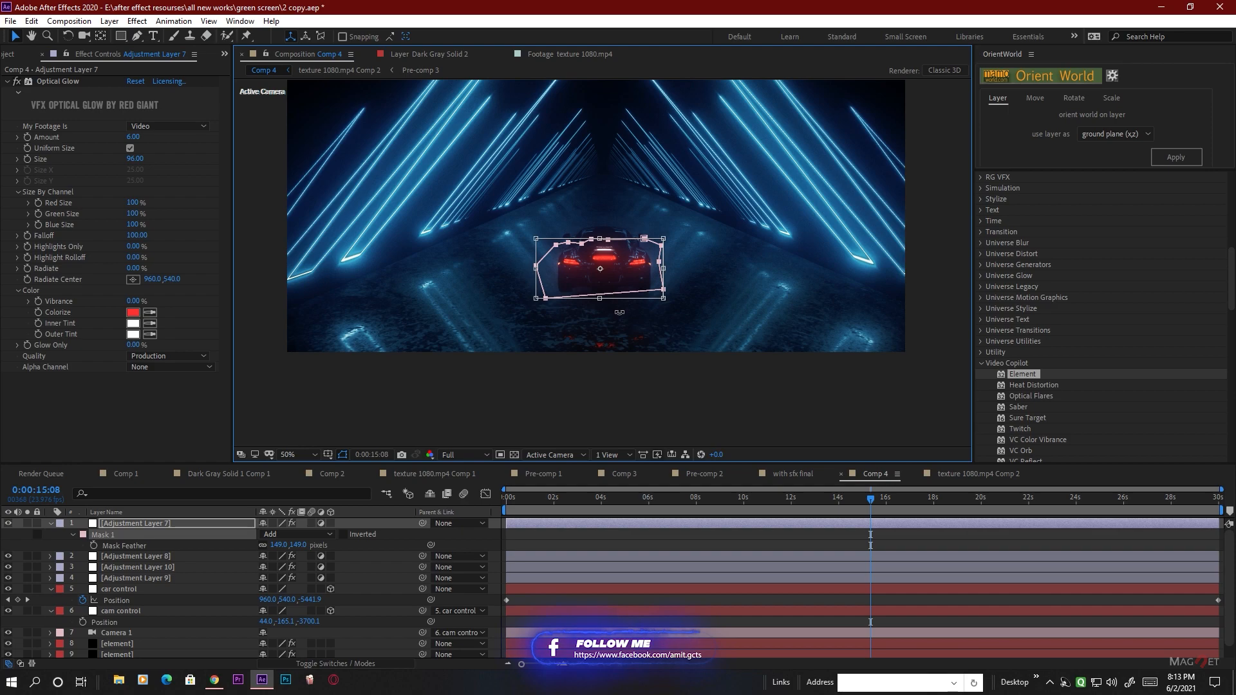
double_click(603, 300)
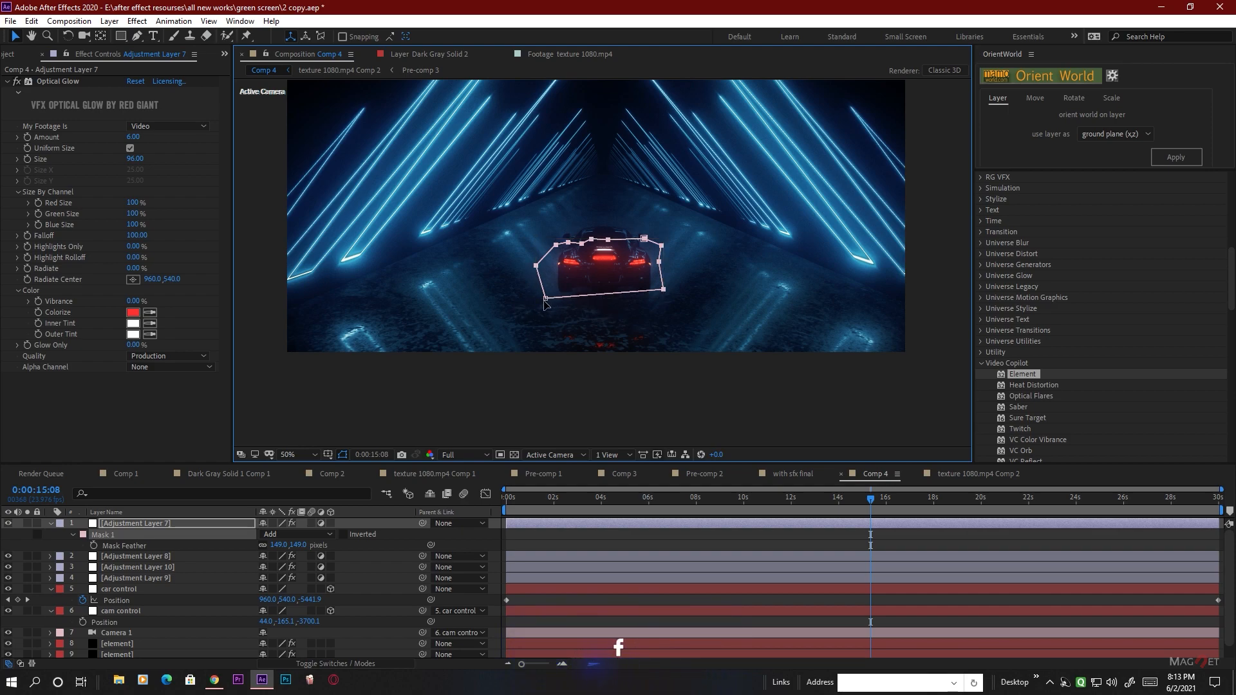
Reshape the red glow mask, extending its lower corners past the frame's bottom edge and its right side outward around the car
drag(545, 298, 533, 341)
drag(663, 289, 684, 369)
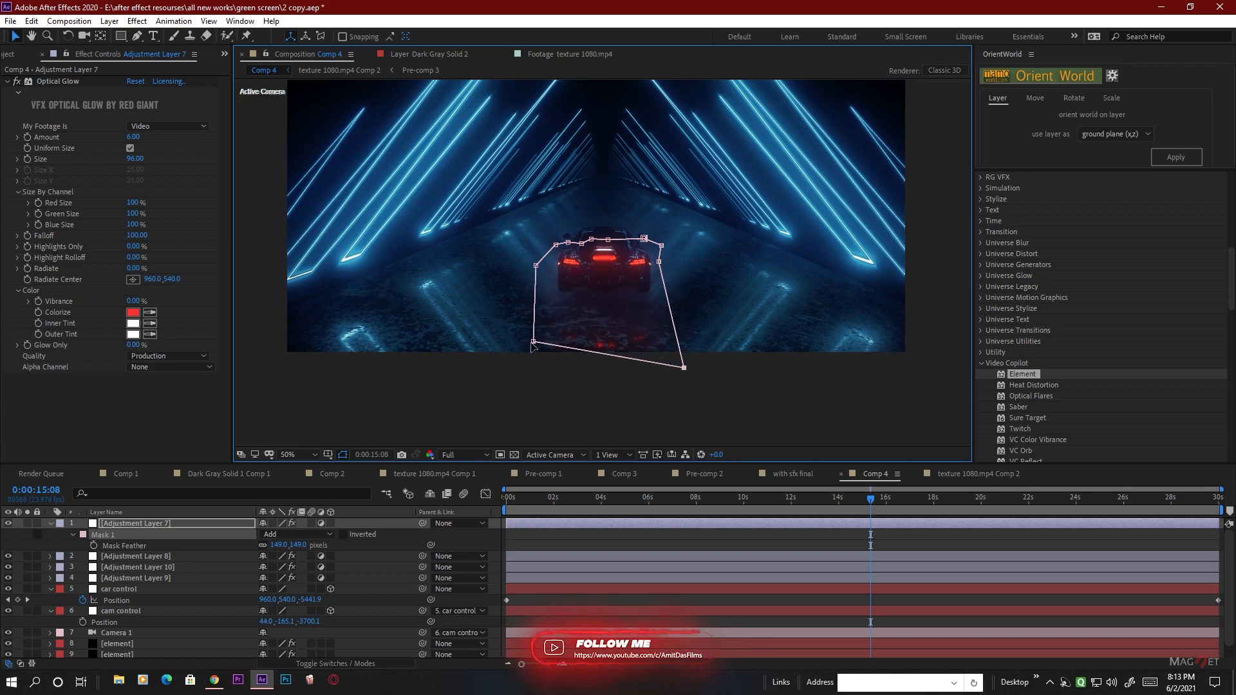
drag(534, 342, 534, 354)
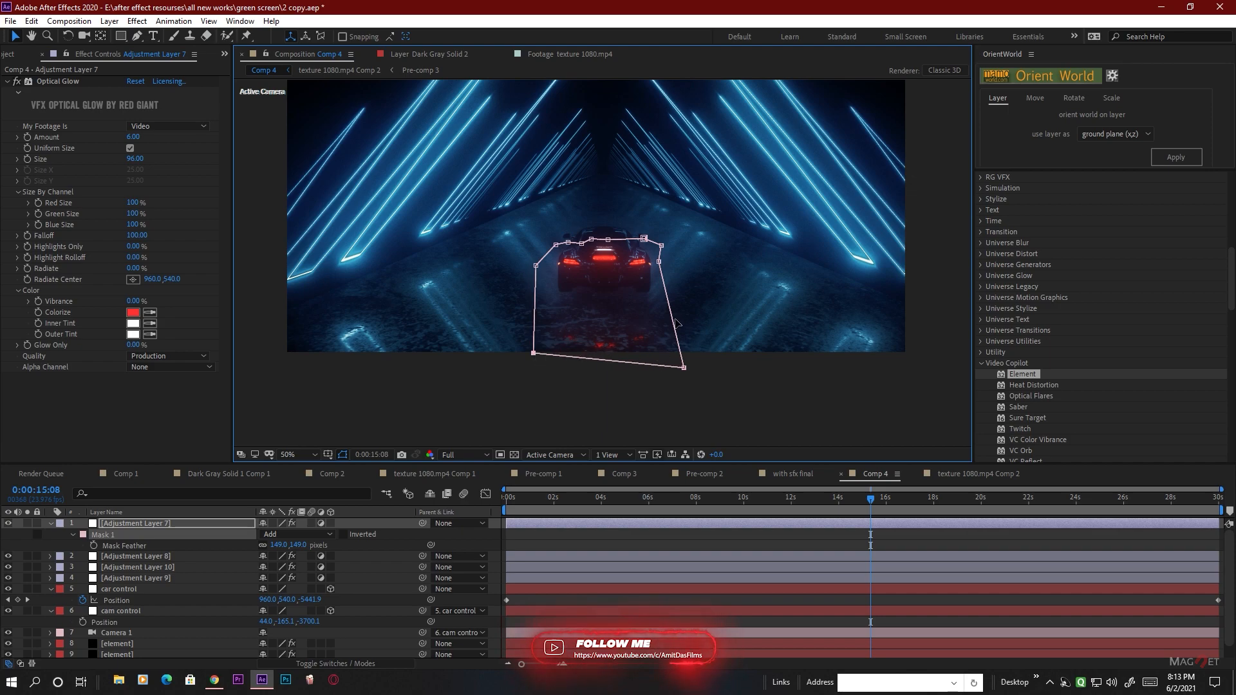
drag(658, 262, 677, 255)
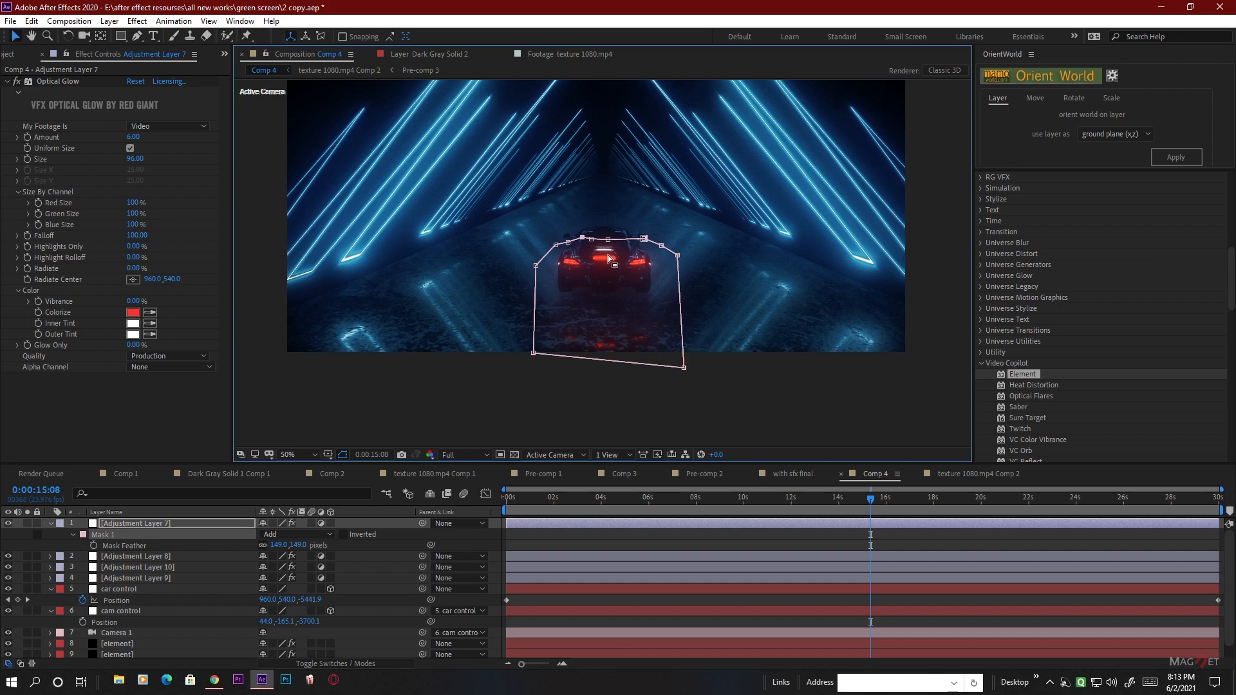
click(832, 421)
click(837, 413)
scroll(807, 269, down, 2)
scroll(666, 264, up, 2)
drag(751, 233, 741, 294)
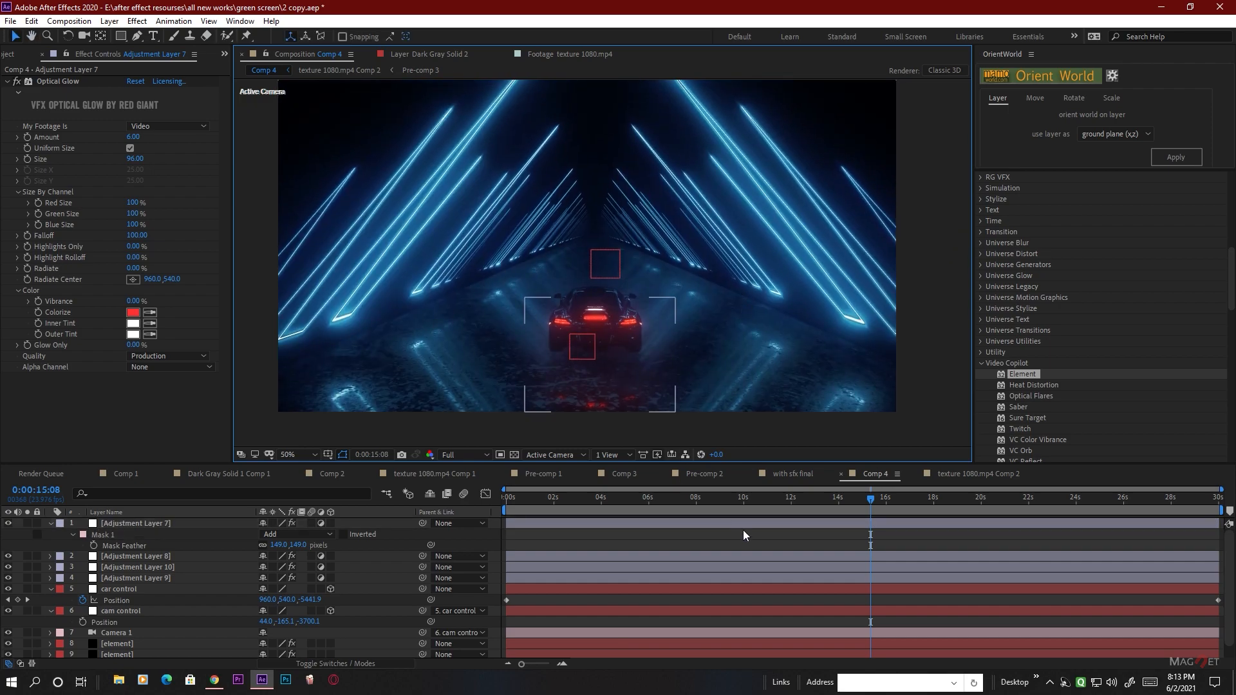
Turn on motion blur in the render settings of the lower Element layer
click(133, 651)
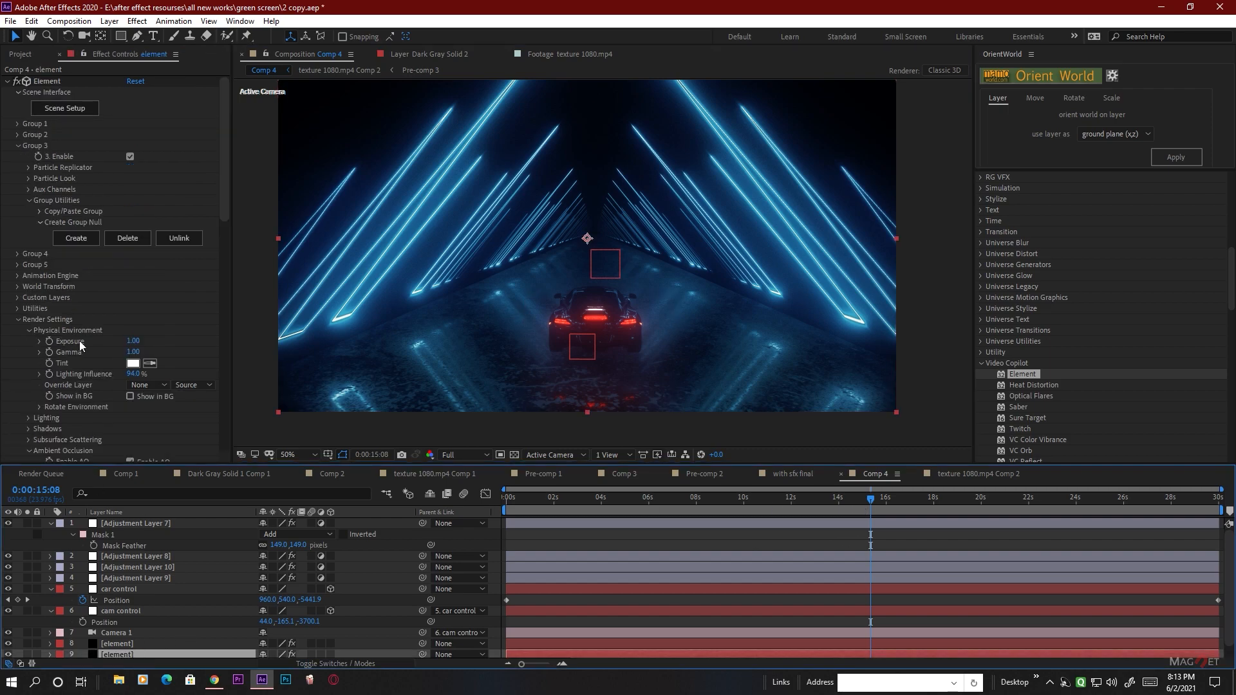
click(17, 145)
click(18, 222)
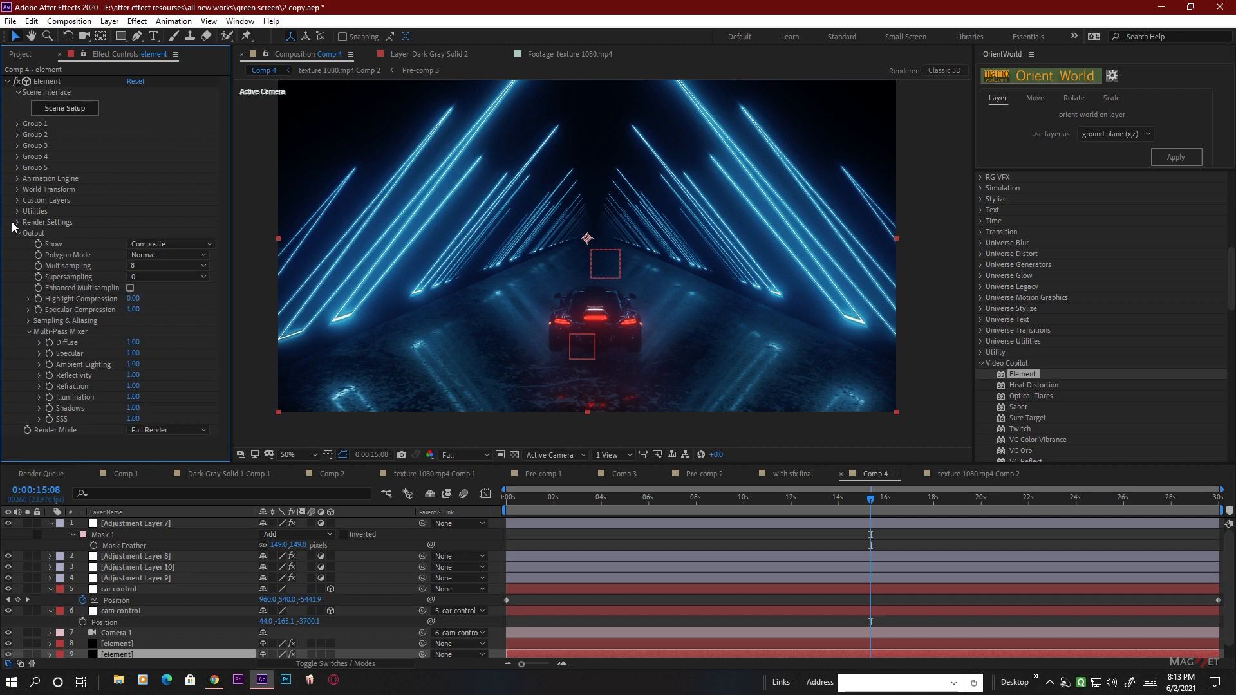
click(17, 222)
scroll(100, 224, down, 4)
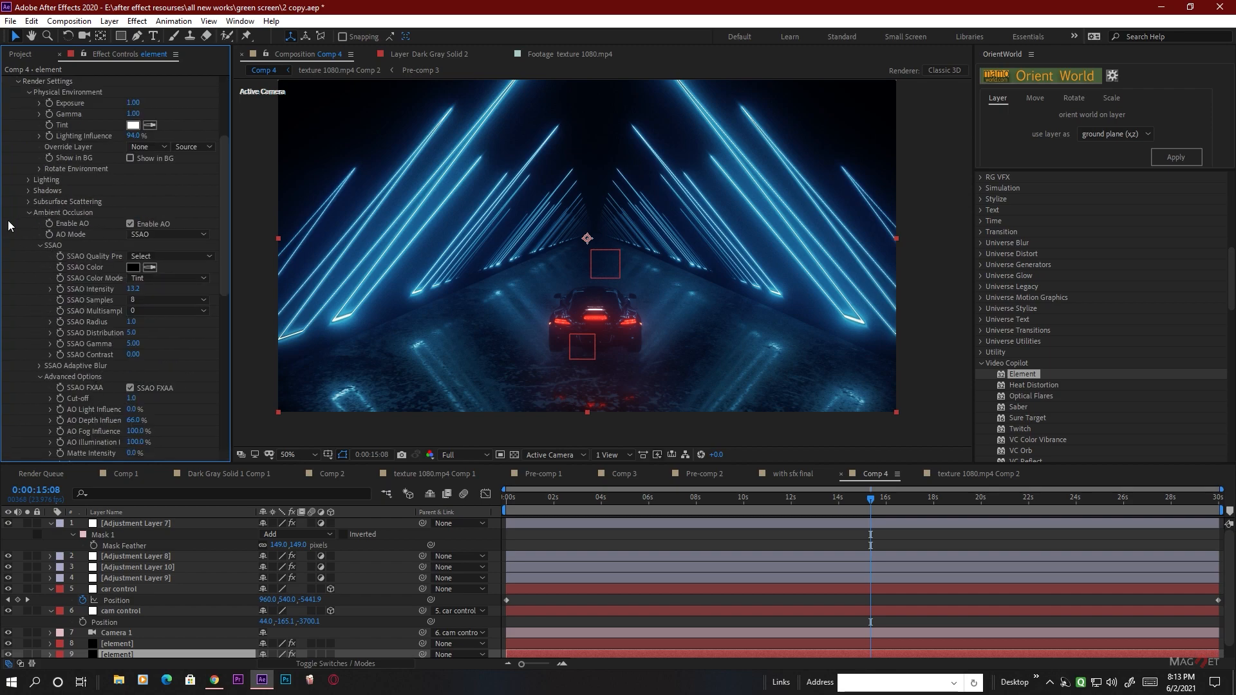
click(27, 214)
click(29, 246)
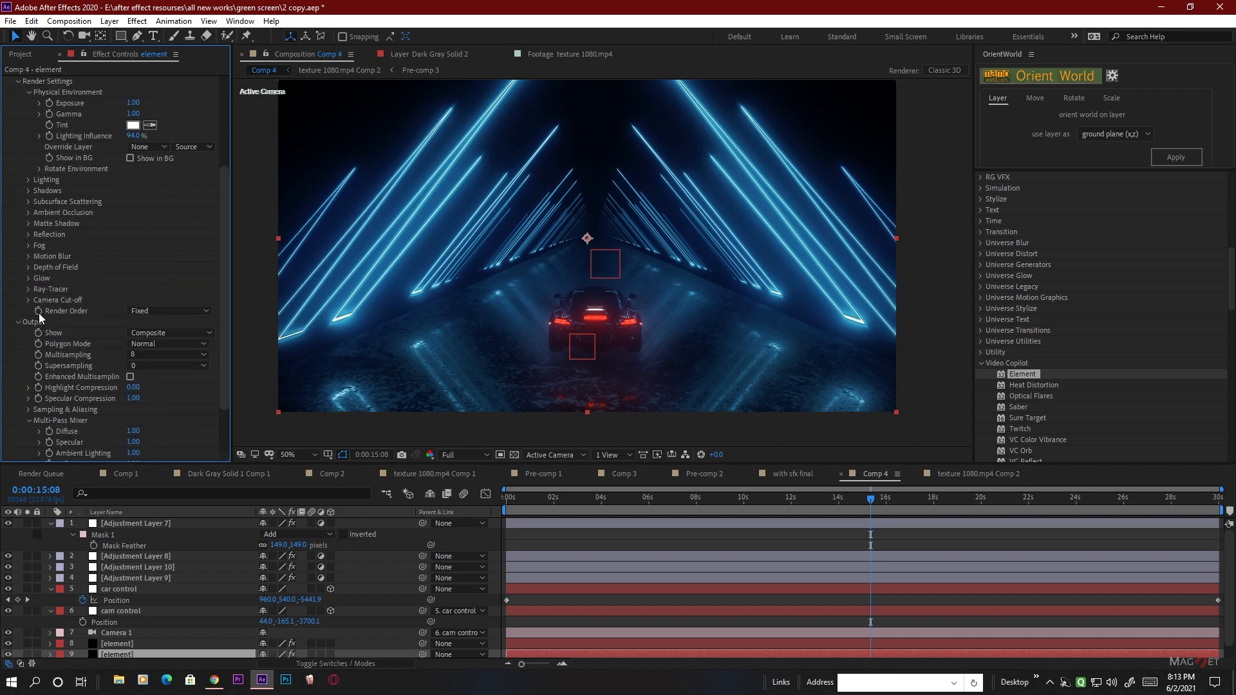
click(28, 258)
click(208, 269)
click(184, 295)
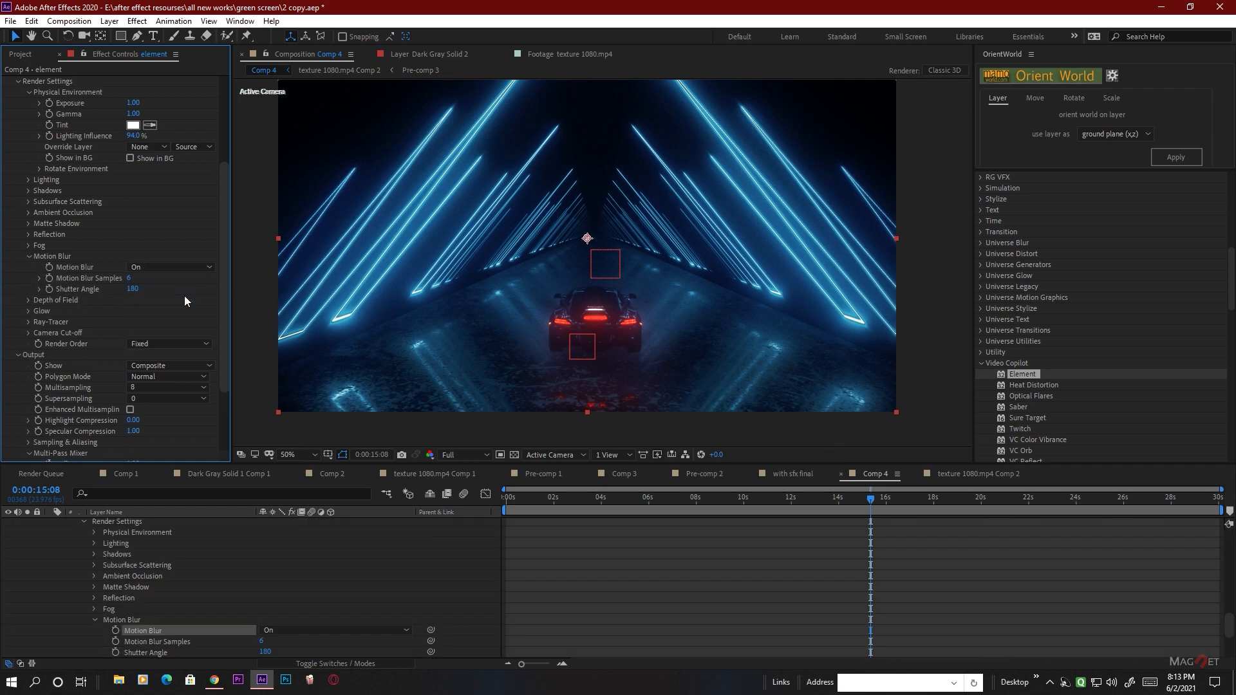
Set the lower Element layer's motion blur samples to 12
click(133, 278)
text(12)
key(Return)
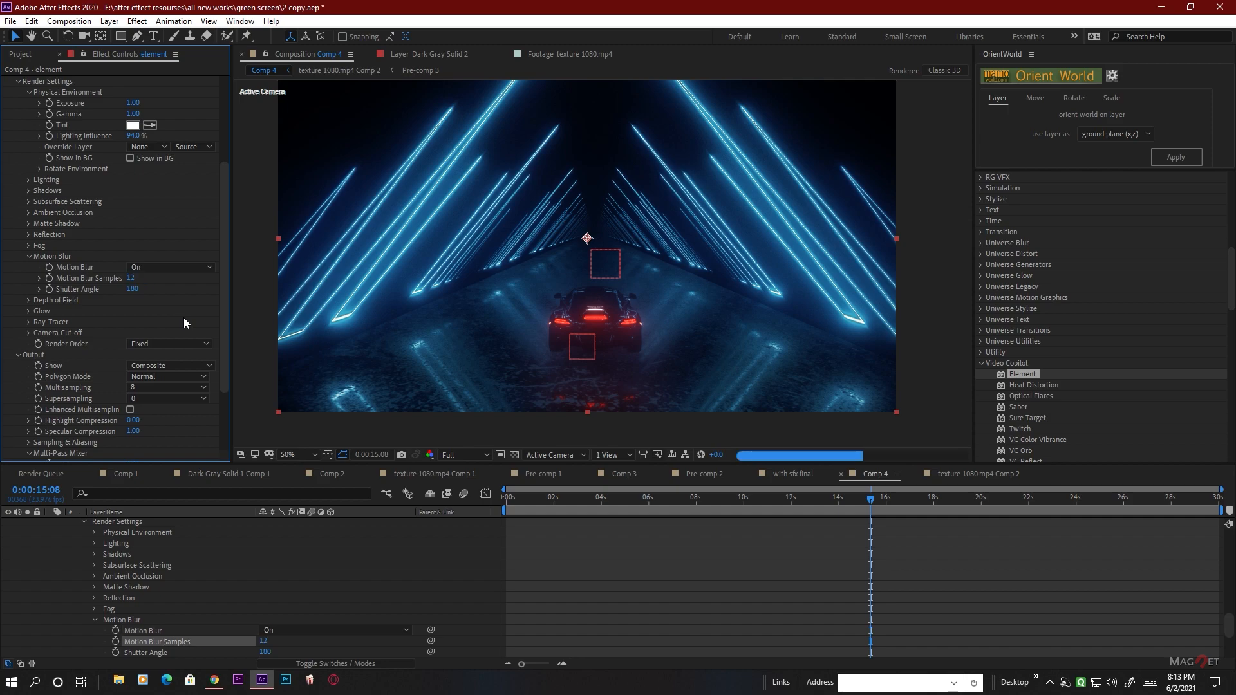
Turn on motion blur in the render settings of the upper Element layer that outputs the Illumination pass
scroll(184, 581, up, 14)
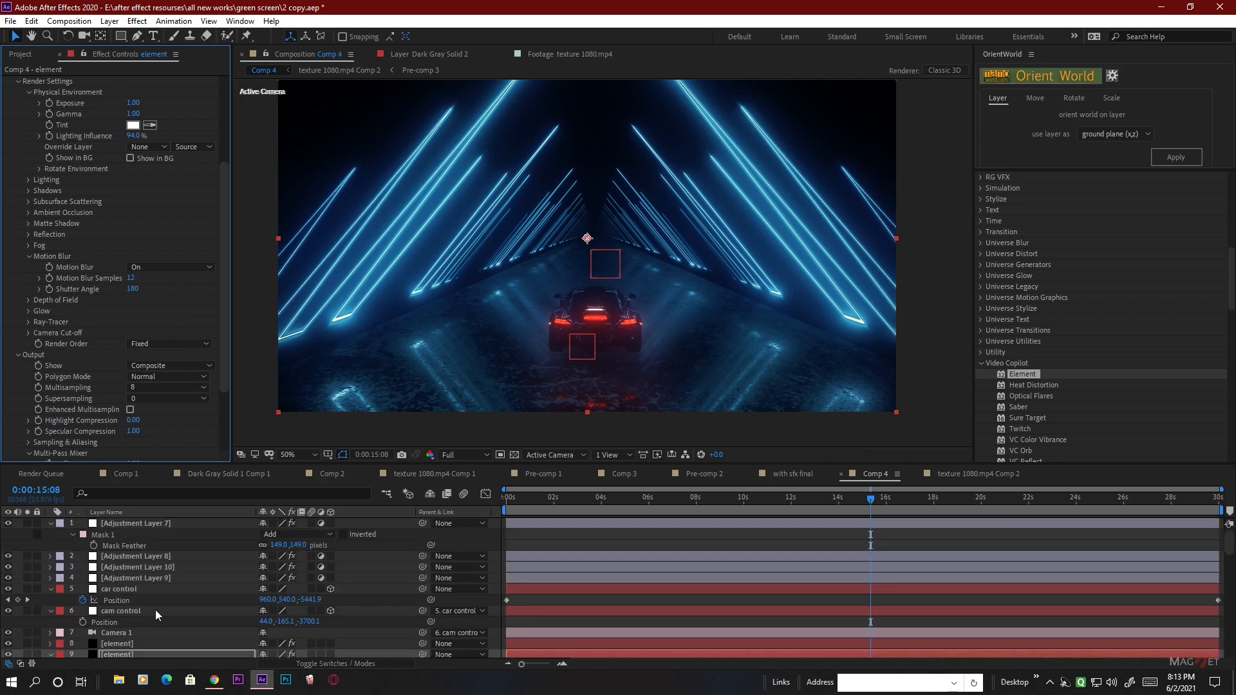
scroll(107, 582, down, 2)
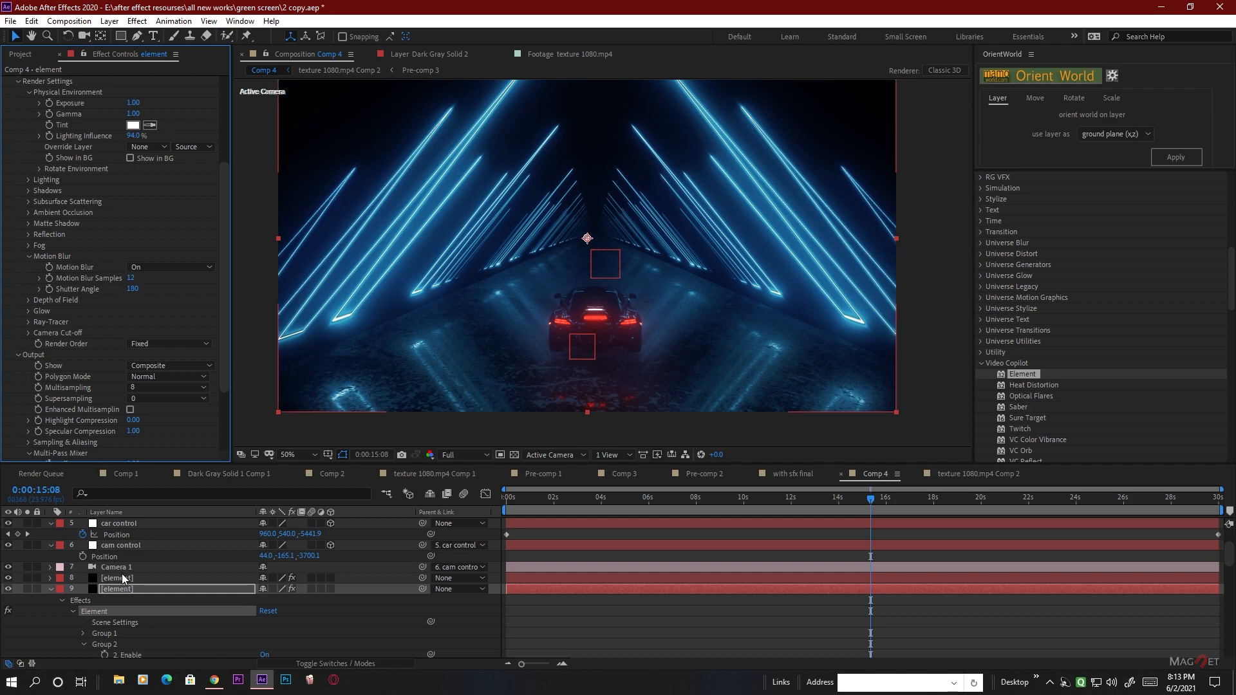
click(121, 575)
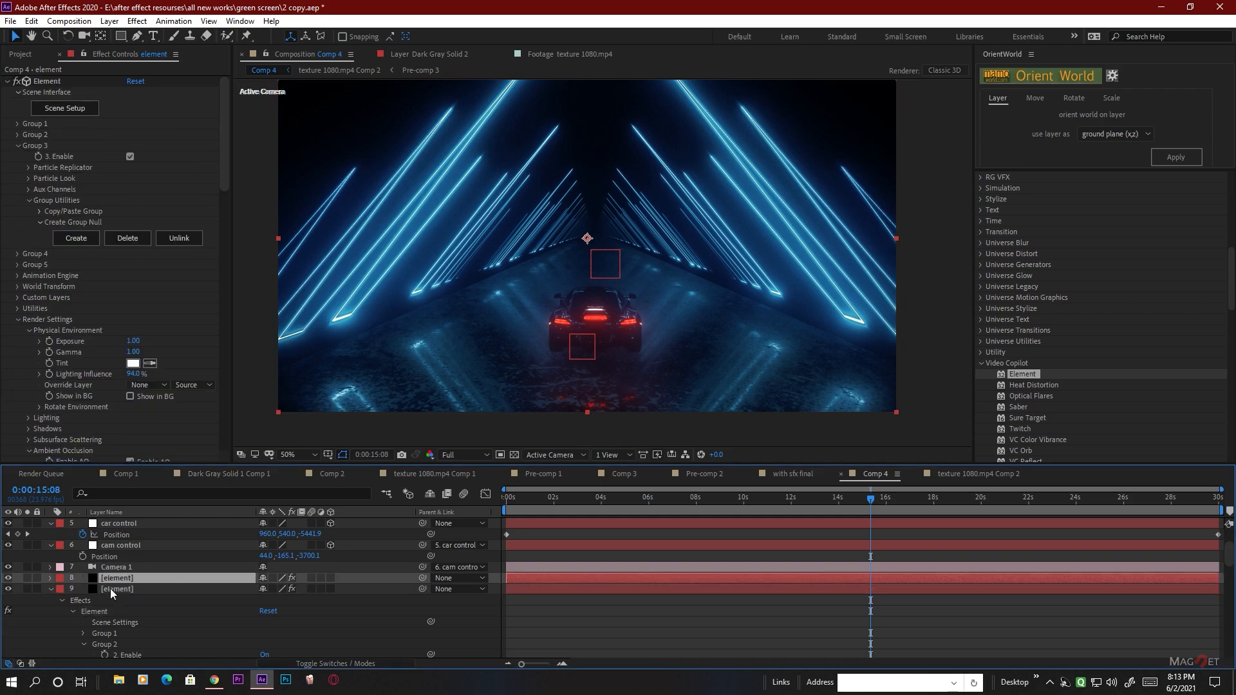
scroll(106, 347, down, 7)
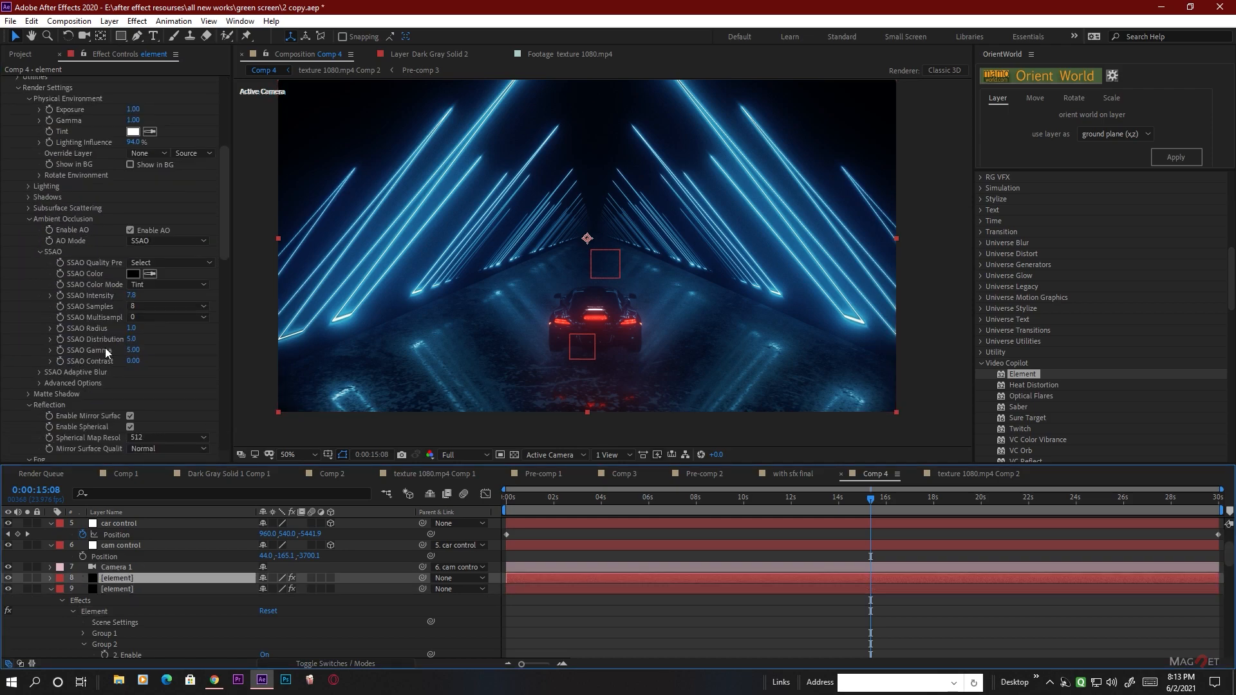
scroll(107, 329, down, 1)
click(31, 188)
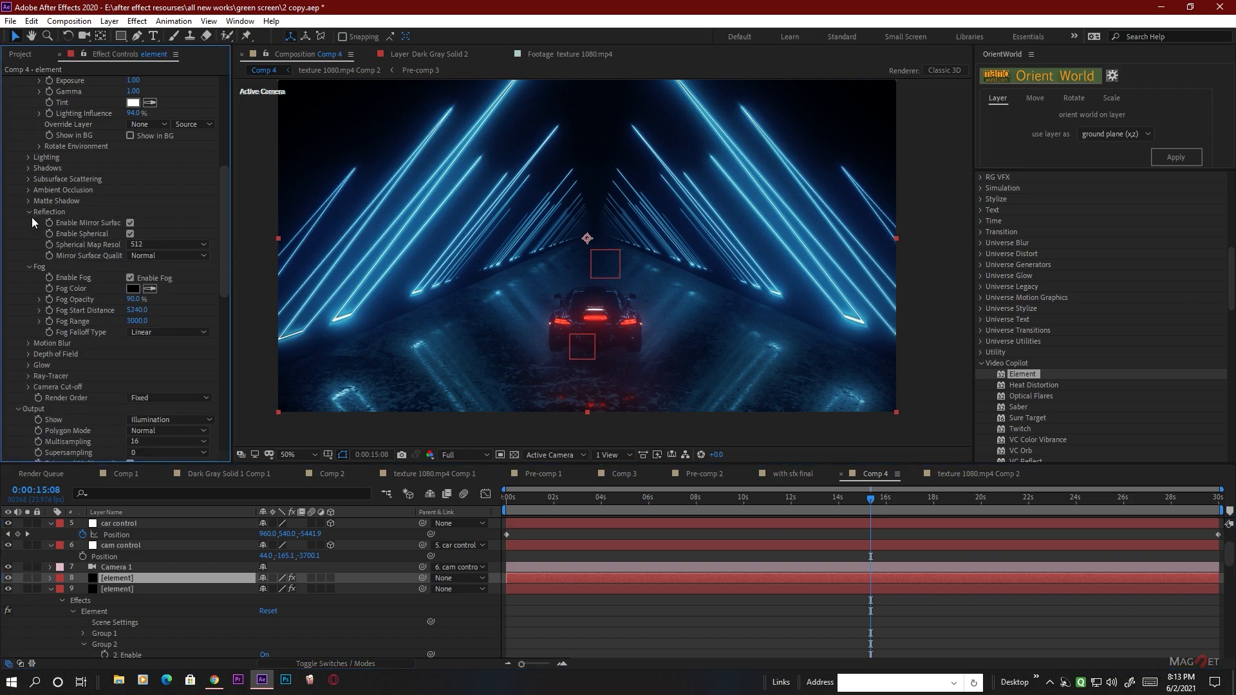
click(28, 212)
click(28, 222)
click(28, 234)
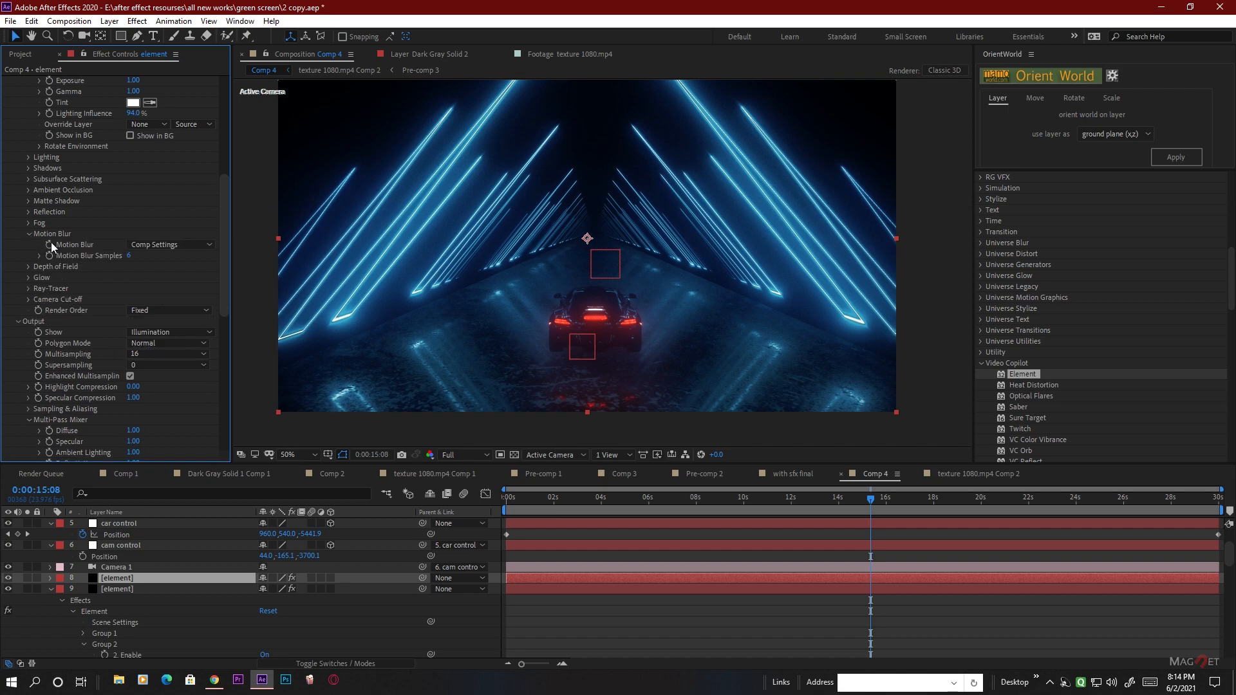
click(135, 244)
click(152, 268)
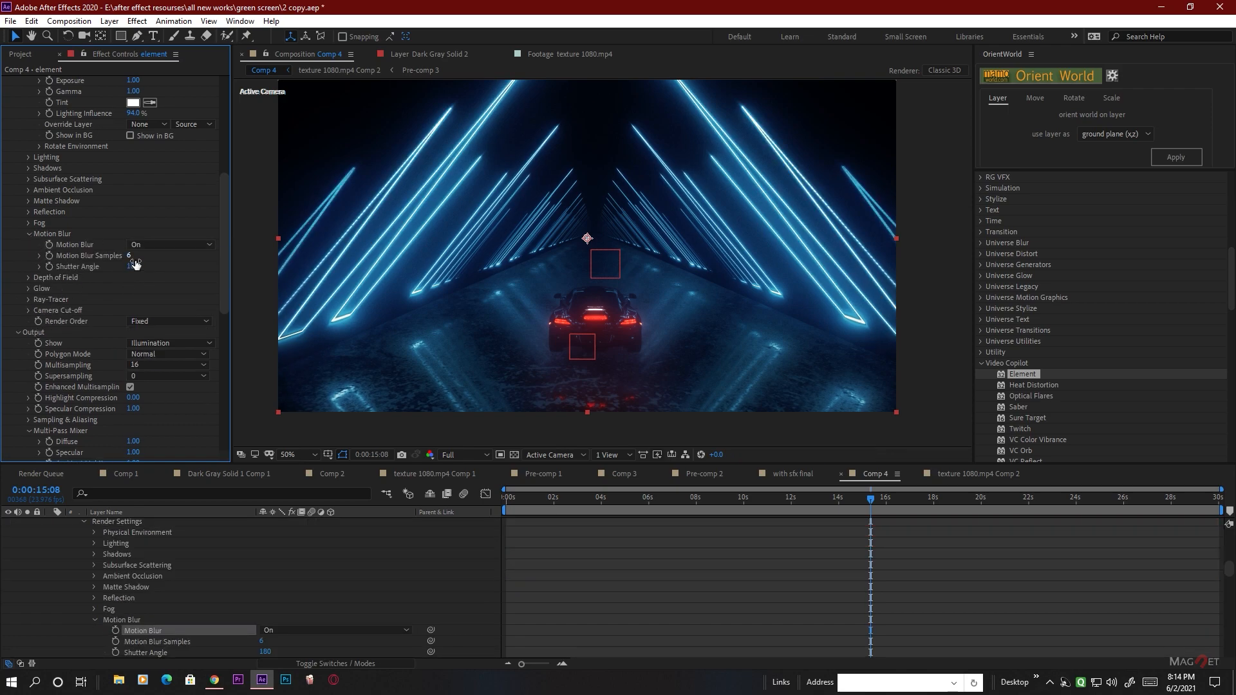
Set the Illumination Element layer's motion blur samples to 12
click(130, 255)
text(12)
key(Return)
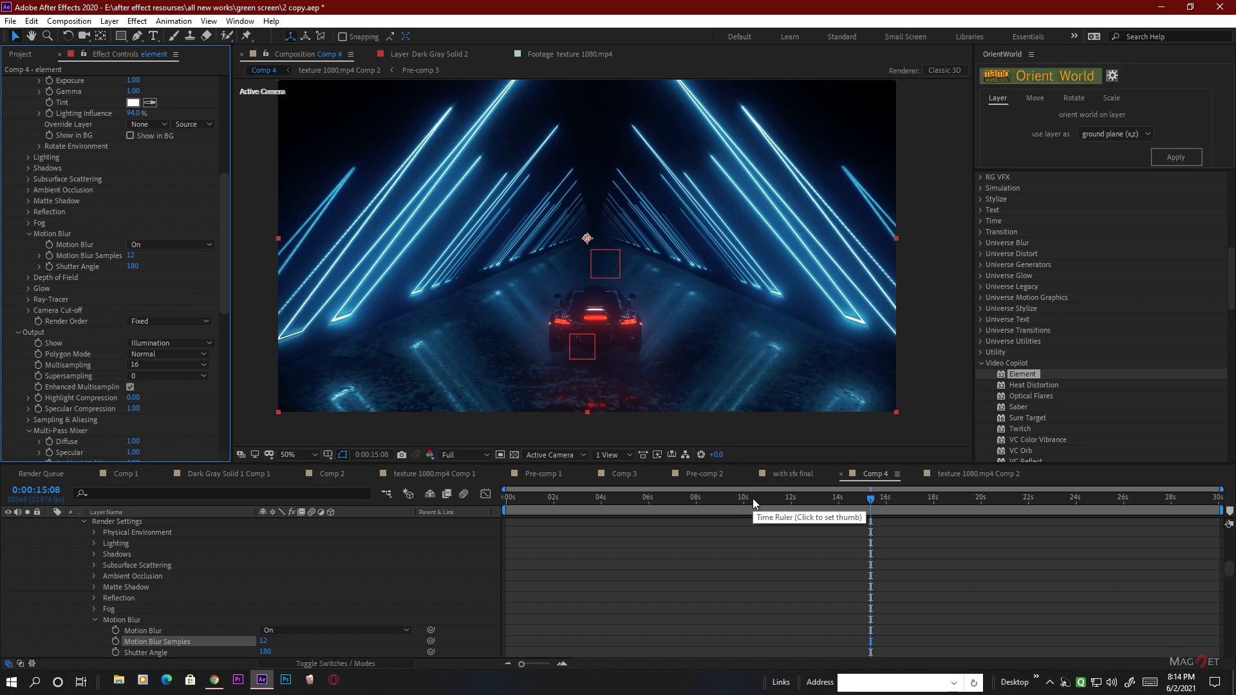
Review the motion blur on the car and tunnel lights at 0:00:06:10 and 0:00:11:11
click(658, 499)
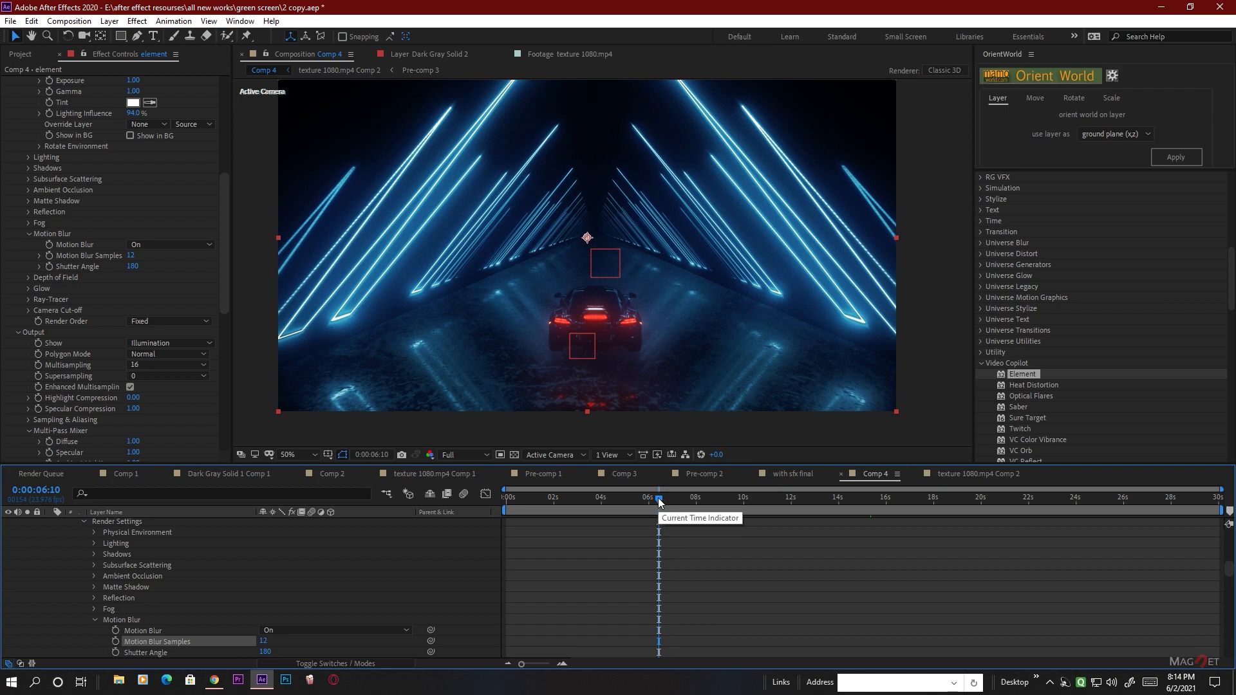
drag(749, 499, 777, 500)
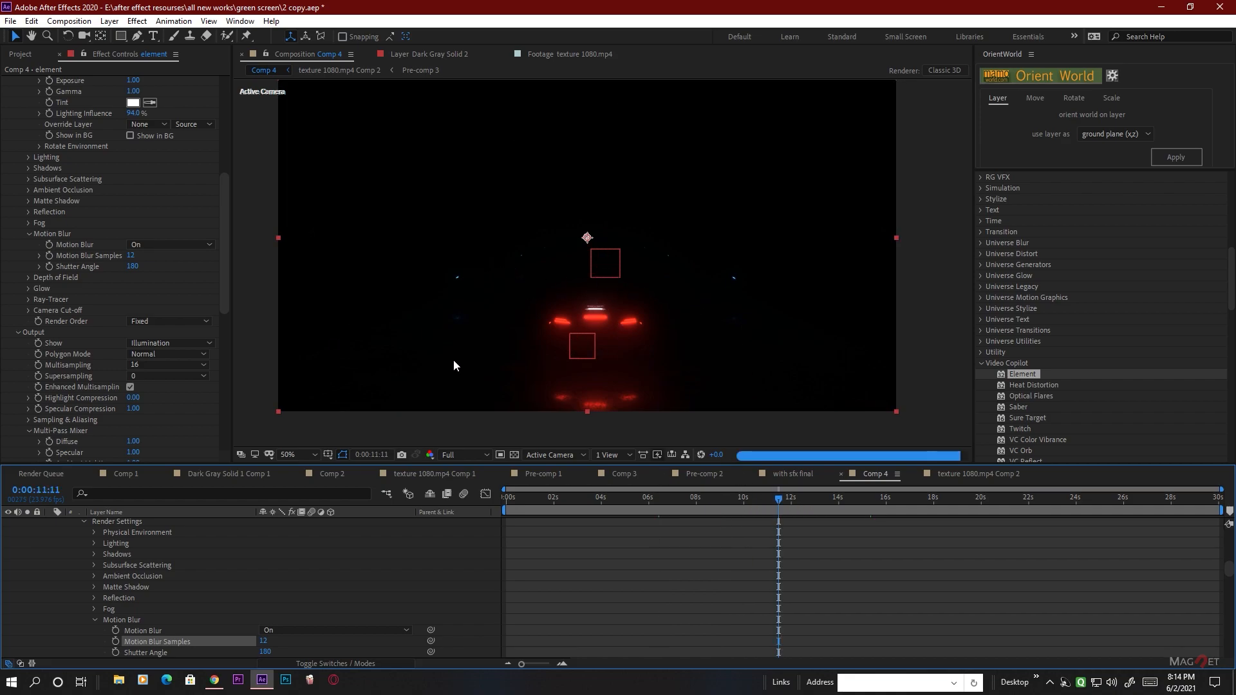
key(slash)
key(comma)
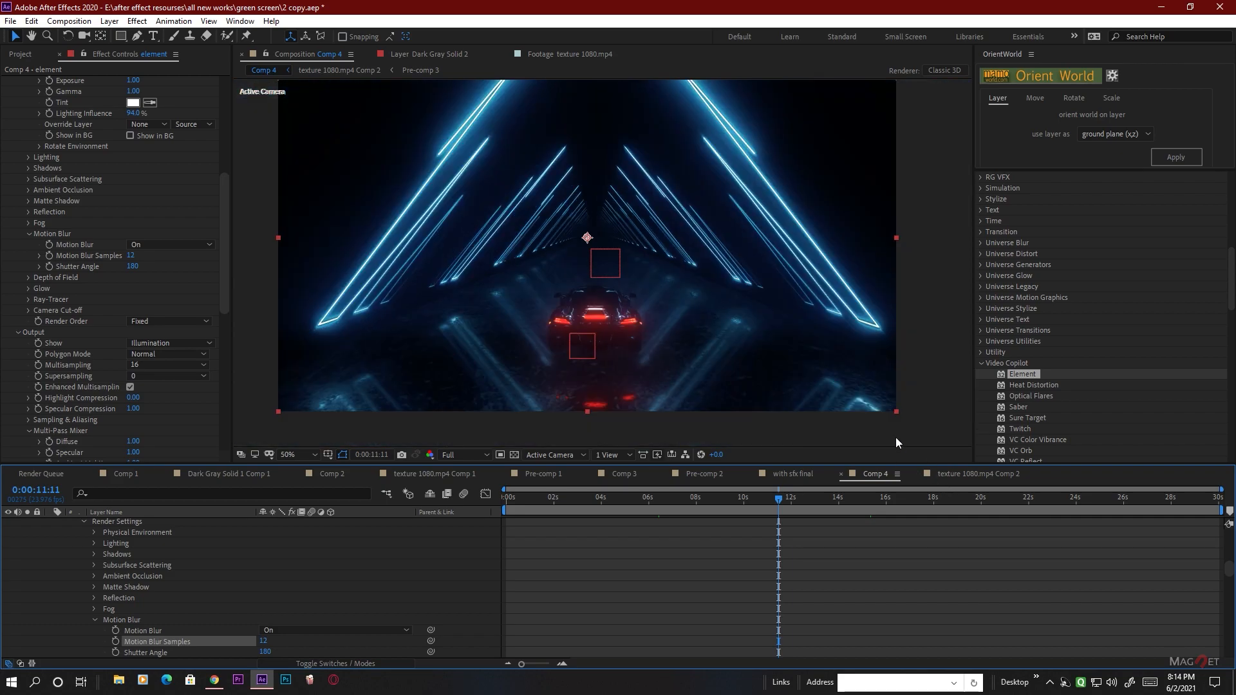
scroll(161, 582, up, 10)
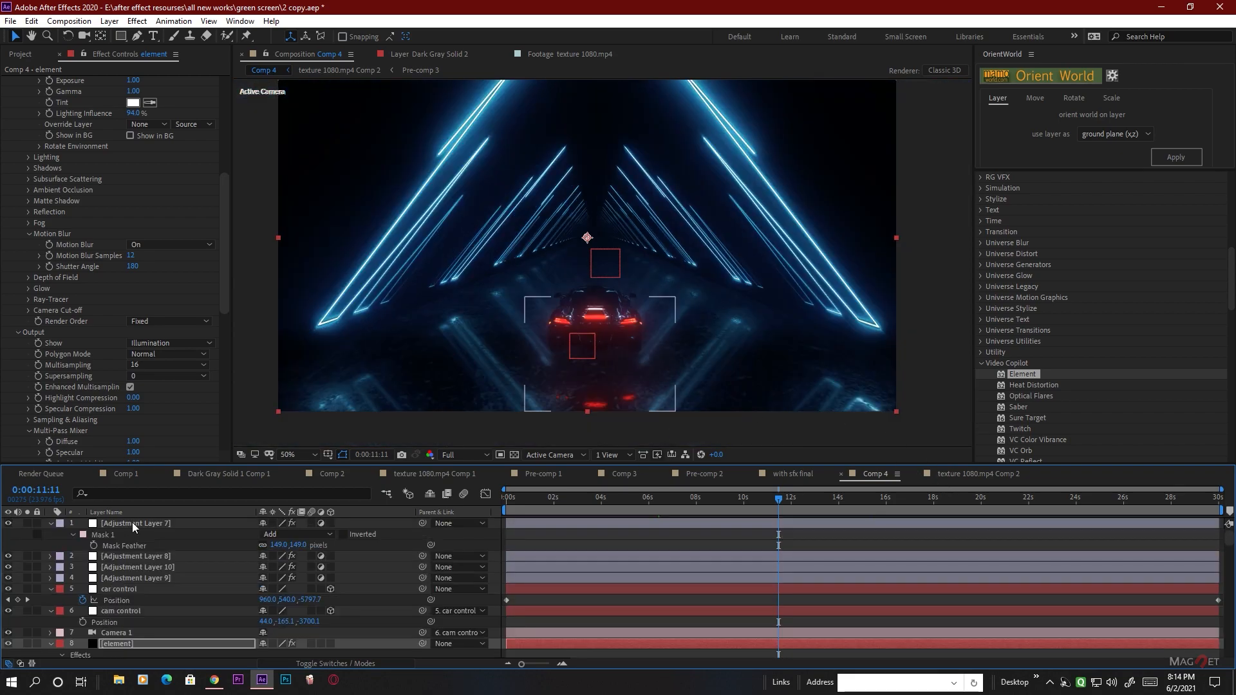
scroll(121, 627, down, 3)
click(121, 578)
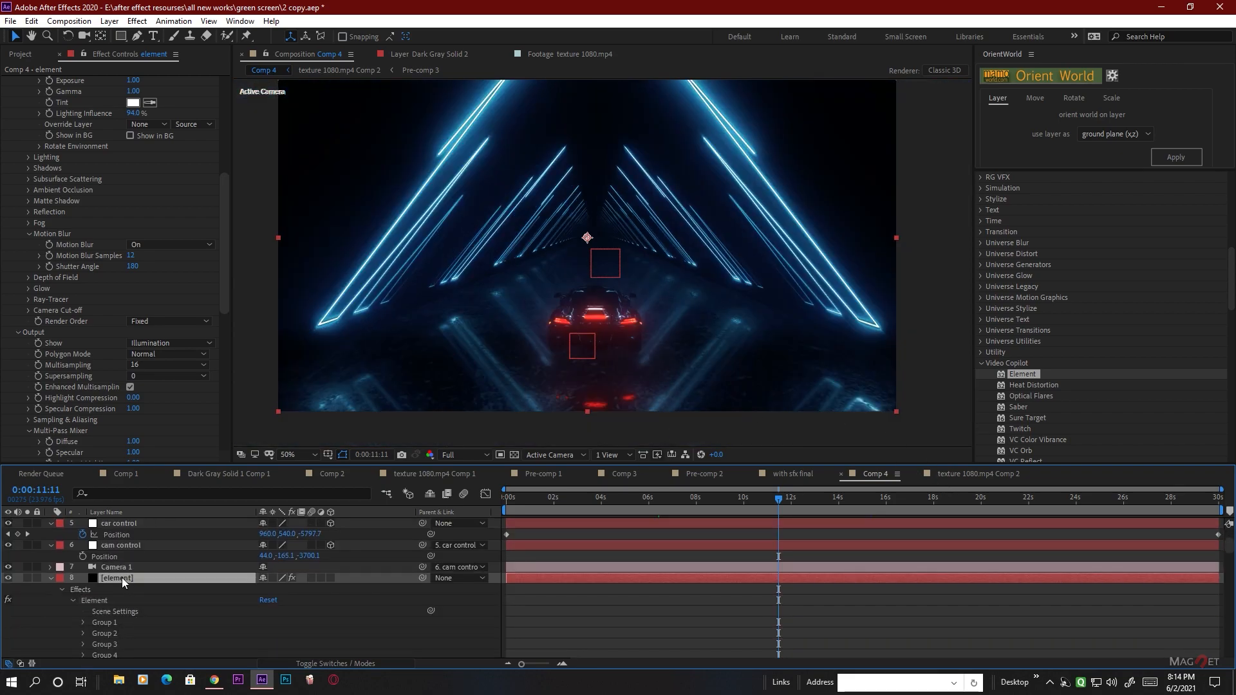
scroll(131, 550, up, 3)
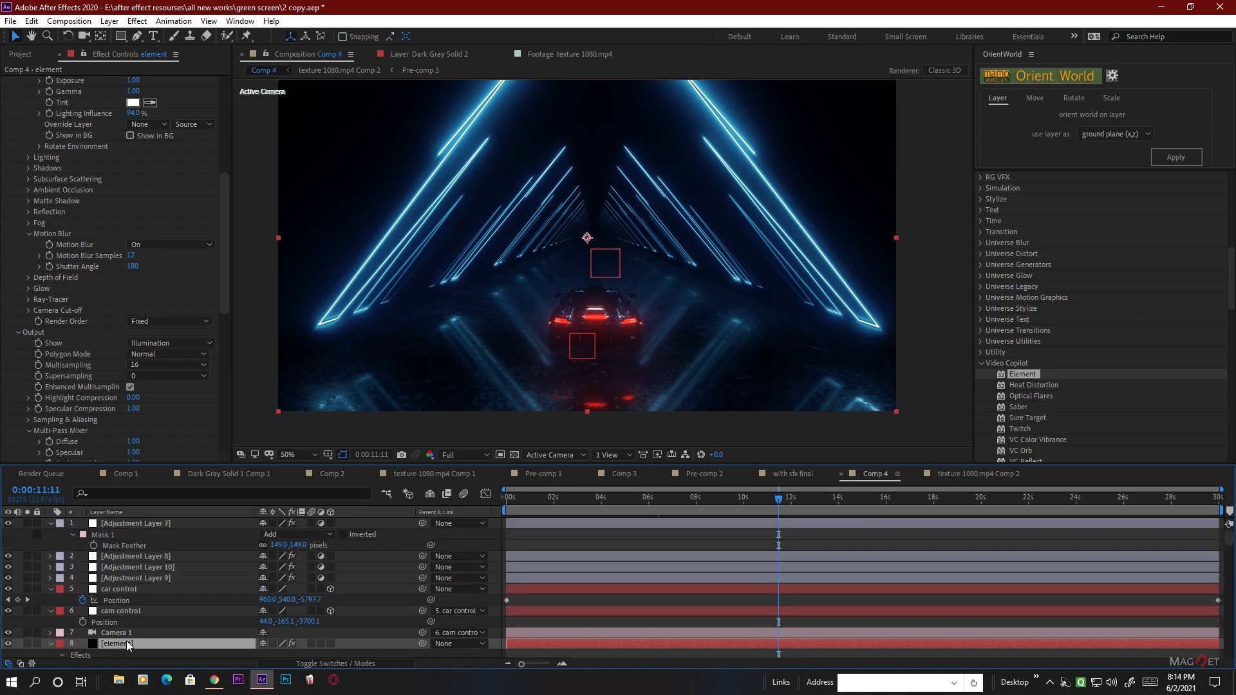
Move the car control layer's last Position keyframe to 0:00:10:01 to speed up the drive
click(122, 590)
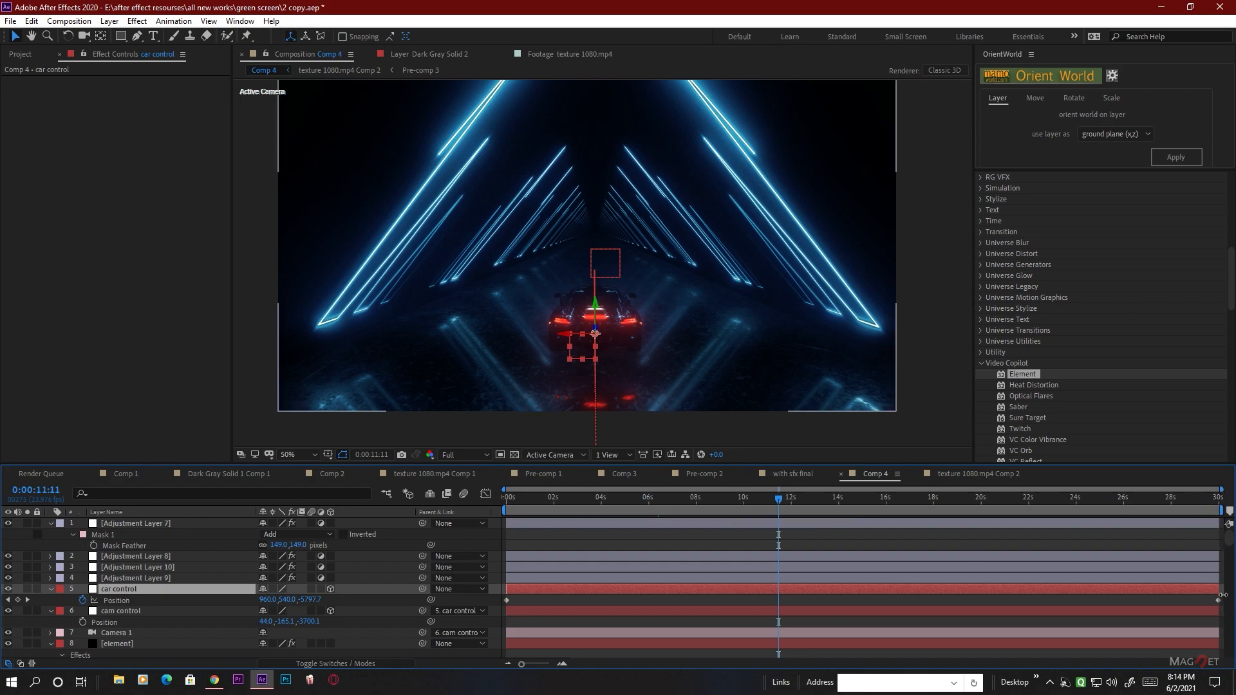
drag(1217, 600, 748, 604)
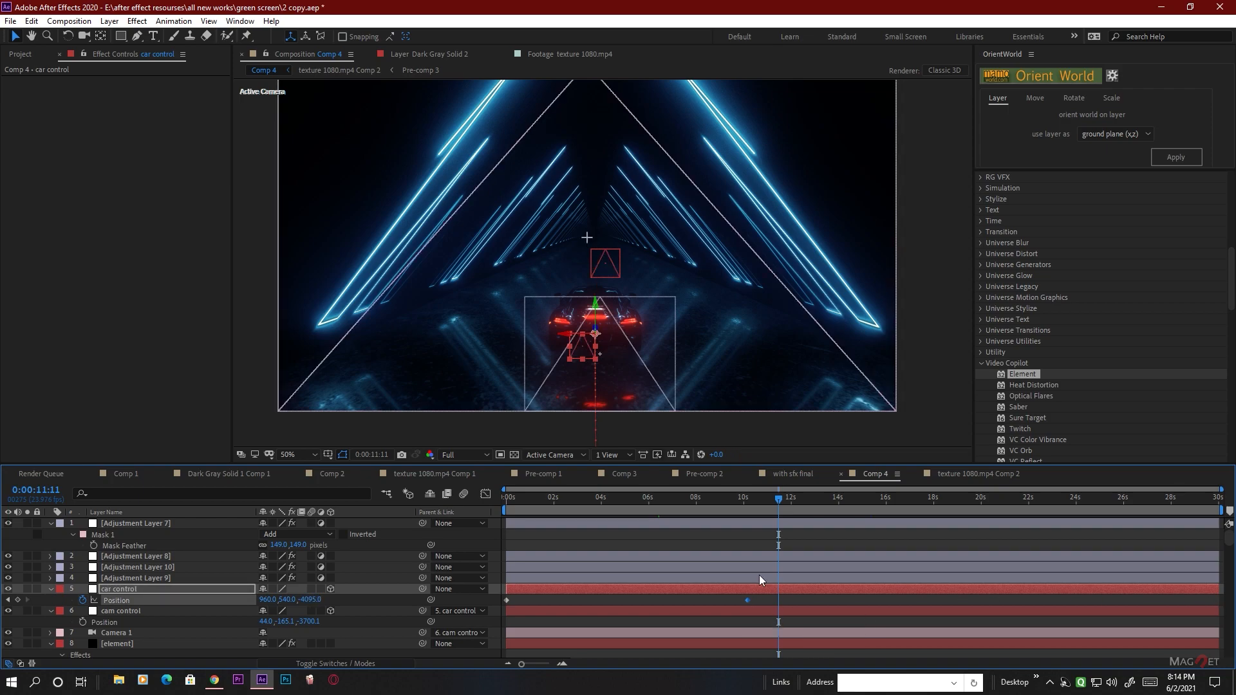
drag(731, 499, 744, 500)
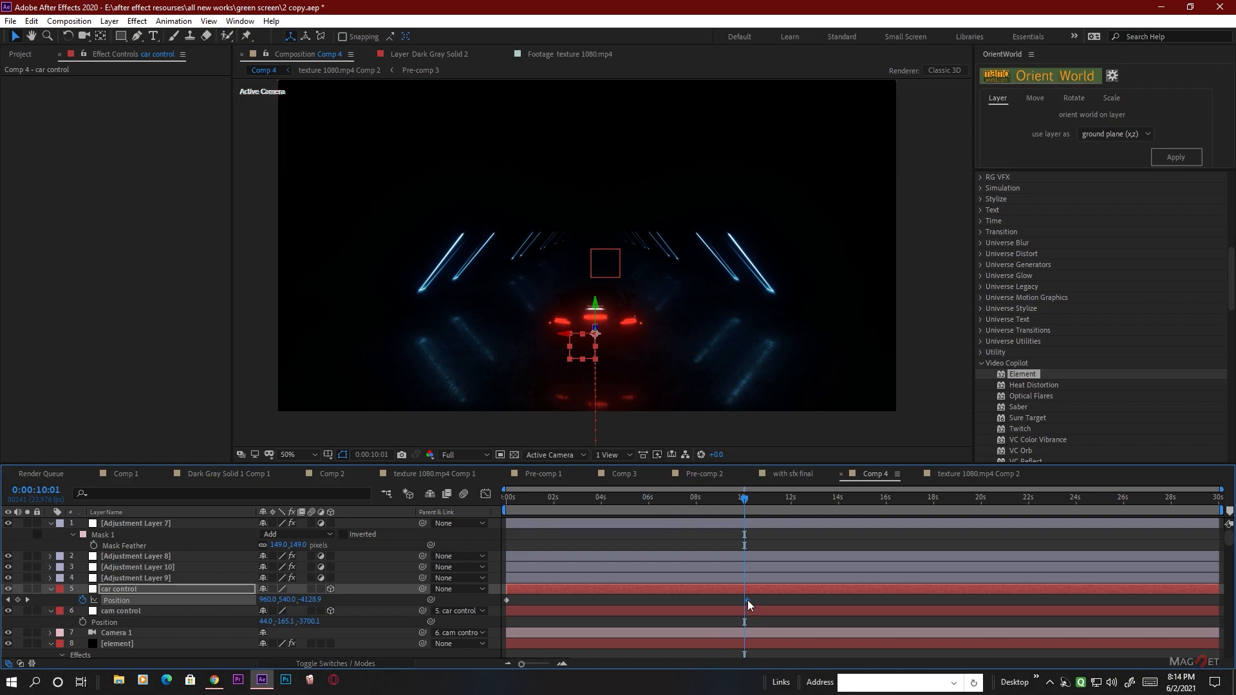
drag(747, 600, 744, 600)
Examine the faster drive's motion blur in the frame at 0:00:05:05, both close up and at reduced size
click(629, 501)
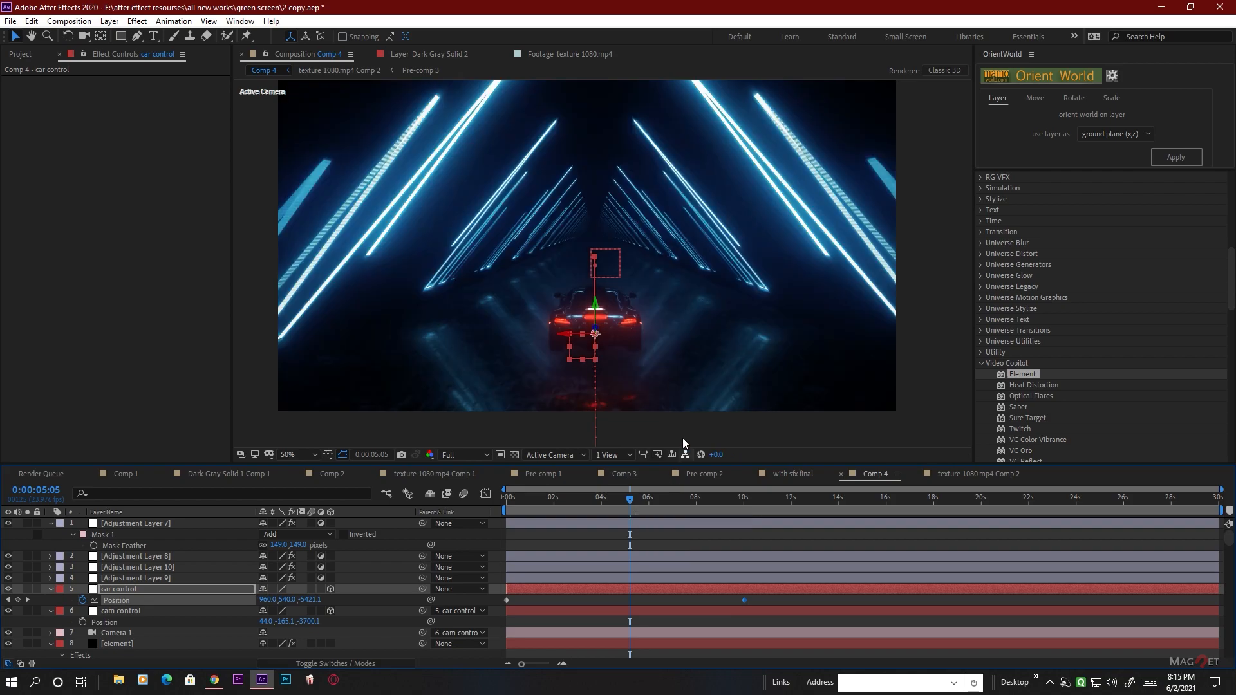
scroll(546, 297, down, 2)
click(933, 260)
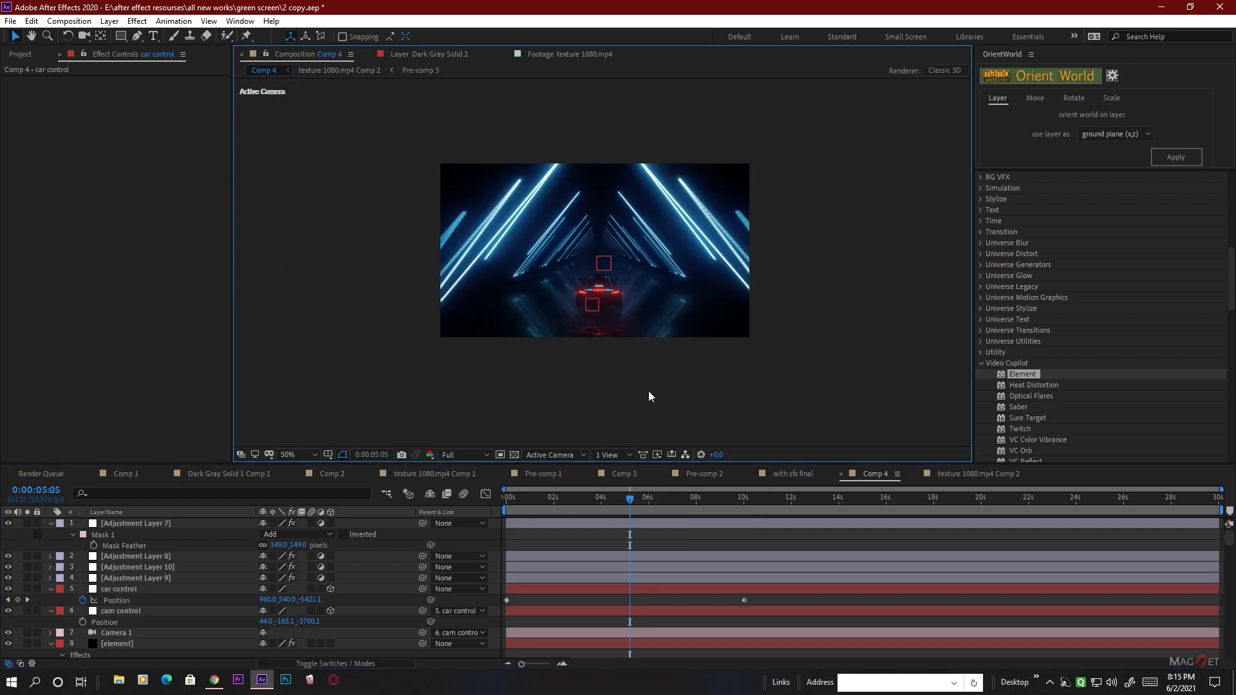
scroll(647, 392, up, 2)
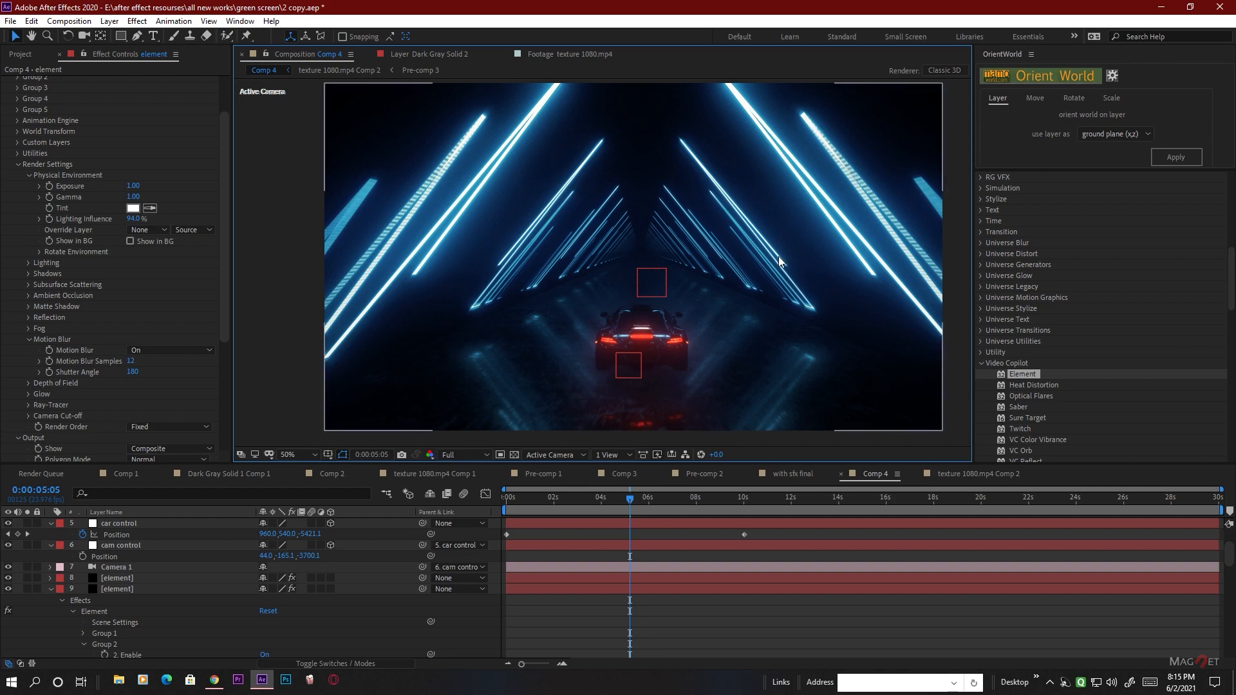
scroll(778, 258, down, 2)
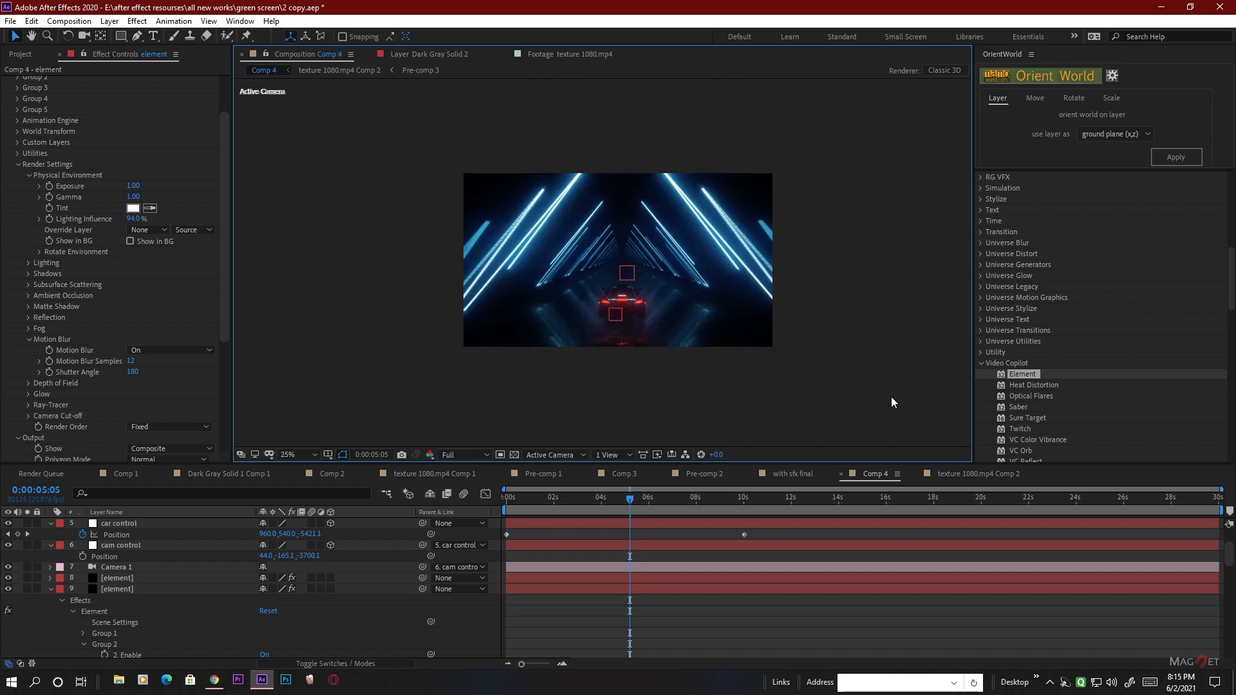
Add the expression wiggle(2,10) to Camera 1's Point of Interest and check the frame at 0:00:04:09
scroll(874, 384, up, 2)
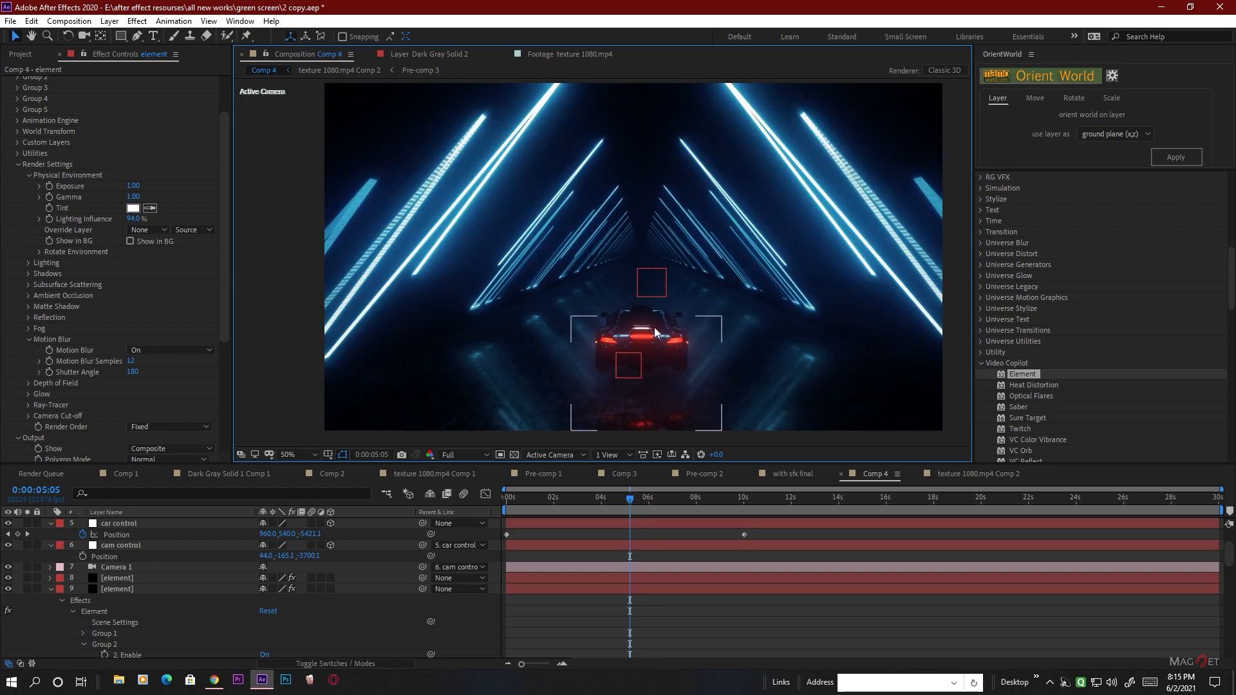
scroll(812, 358, down, 2)
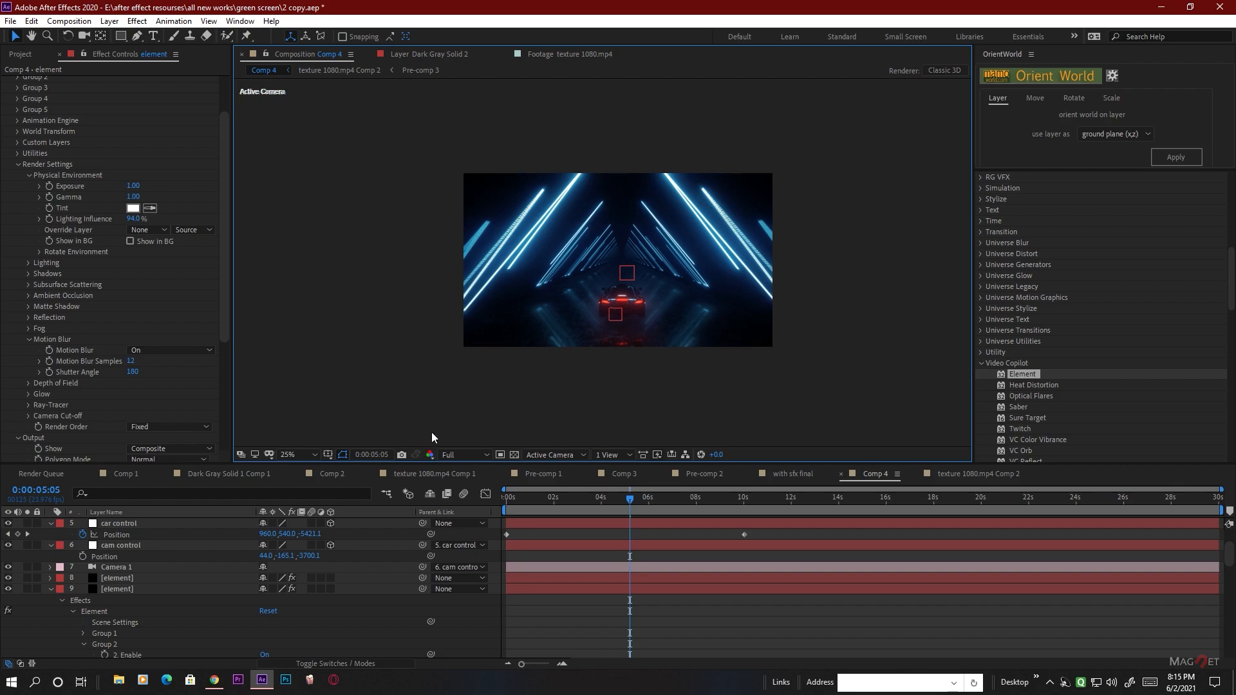
scroll(451, 424, up, 2)
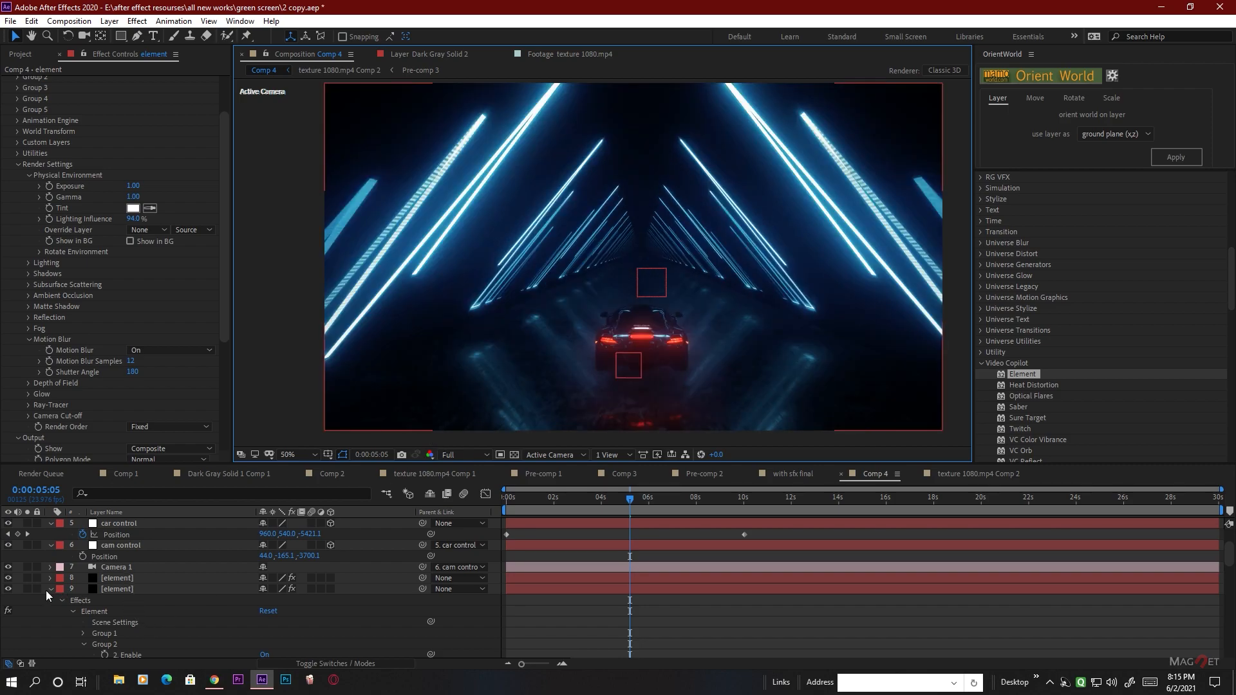
click(50, 589)
click(119, 600)
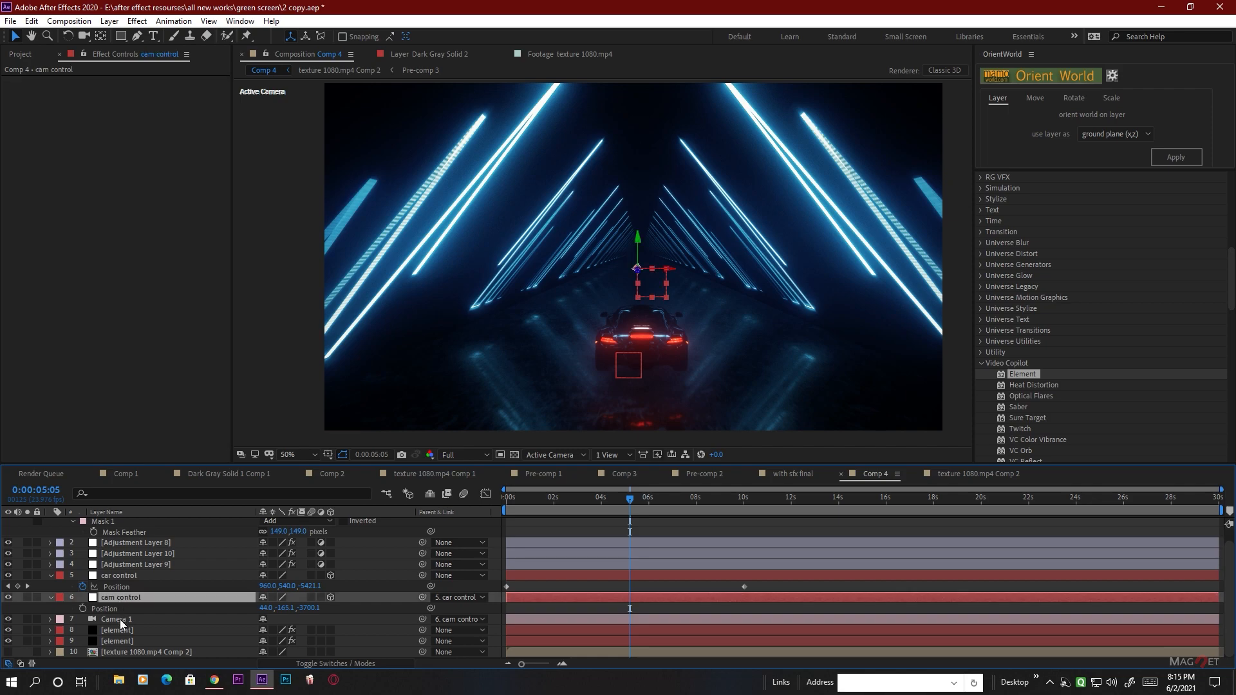
click(120, 620)
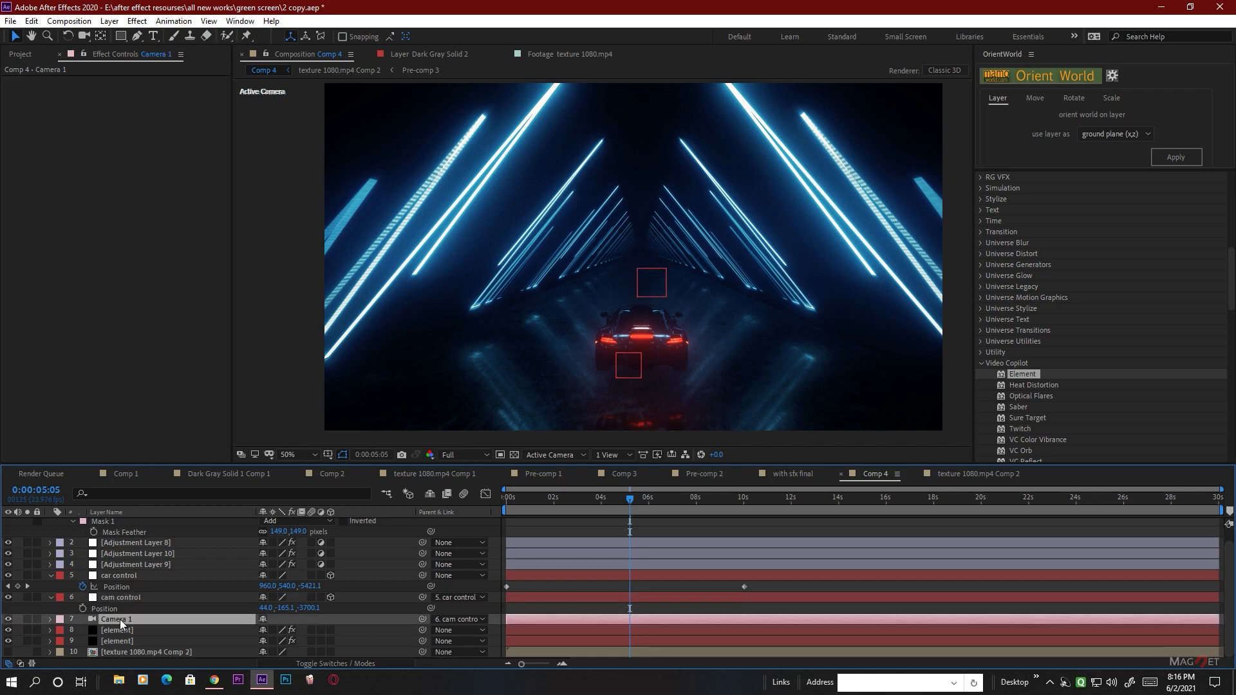
key(a)
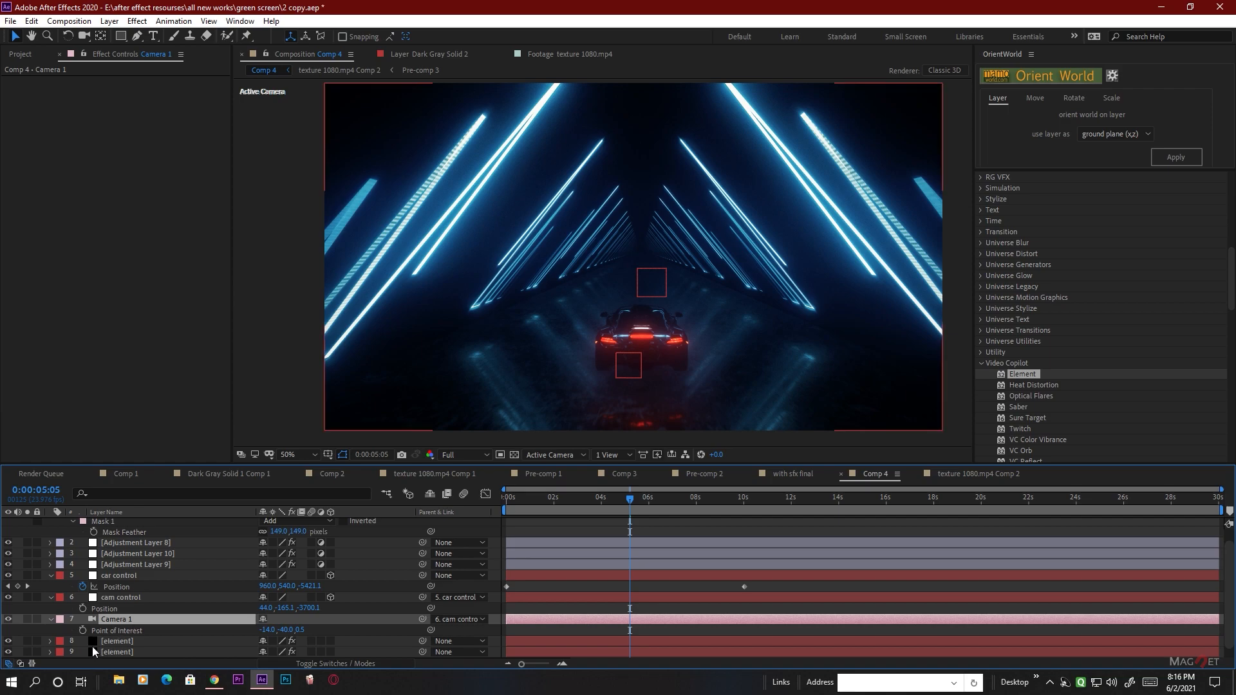
alt+click(84, 629)
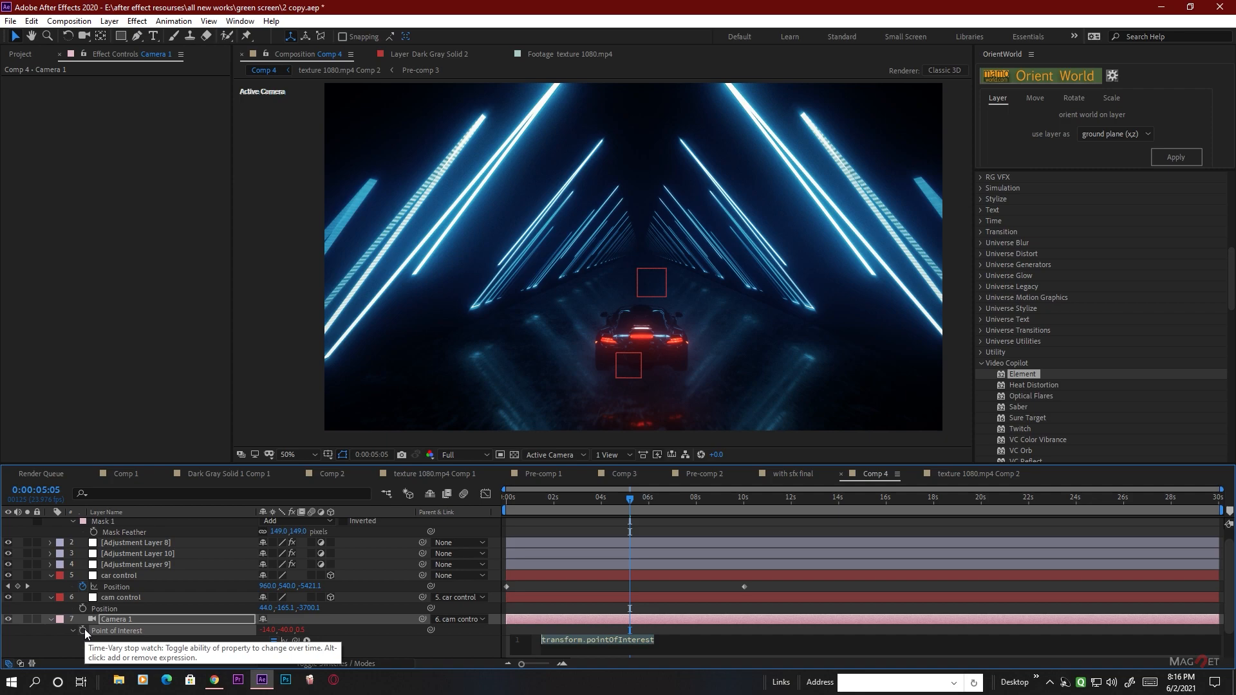
text(wigglr)
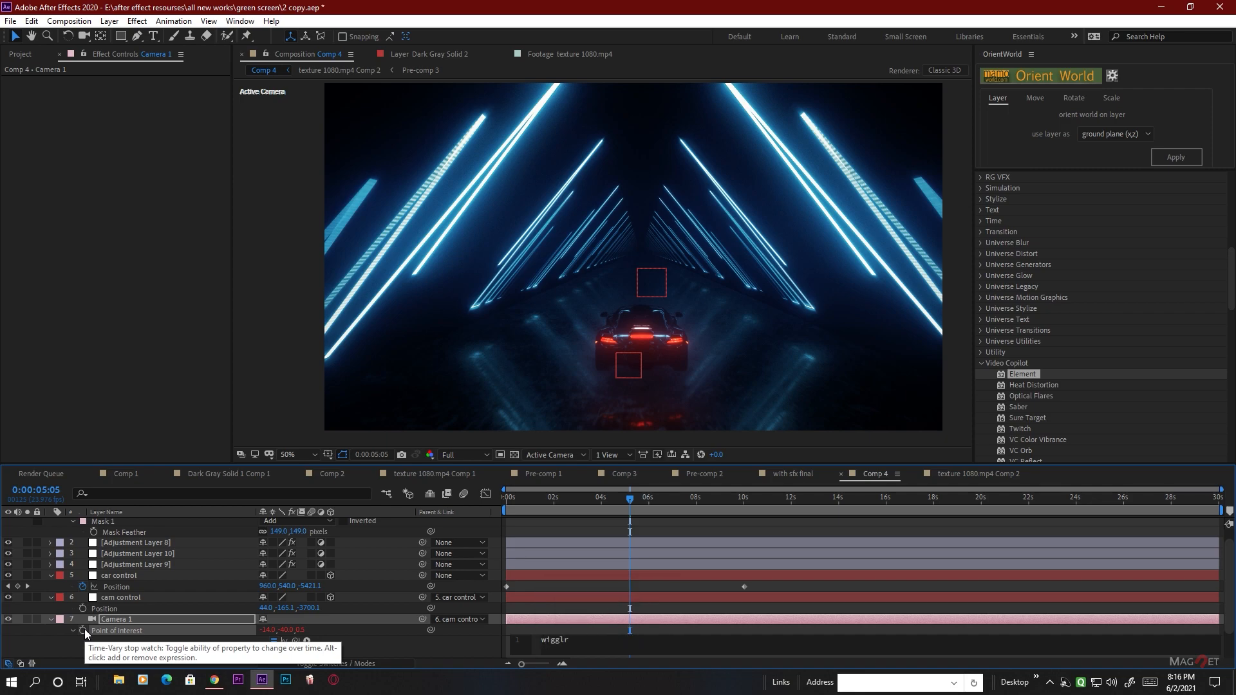
key(BackSpace)
text(e)
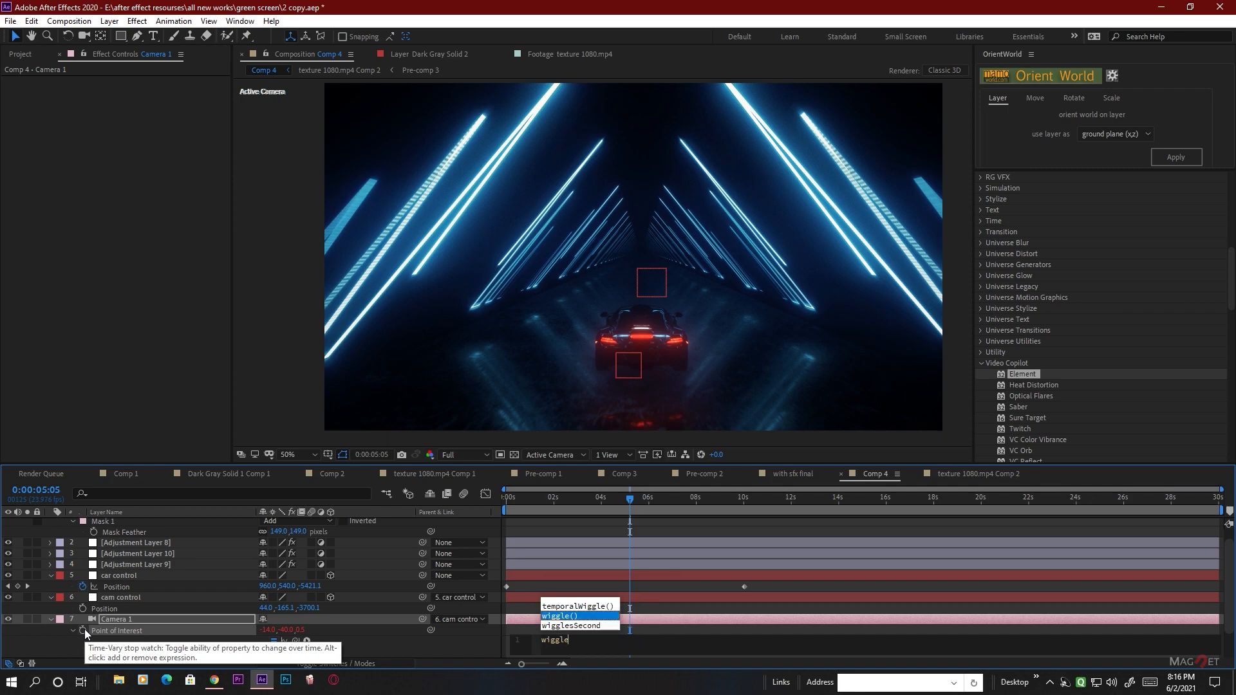
key(Return)
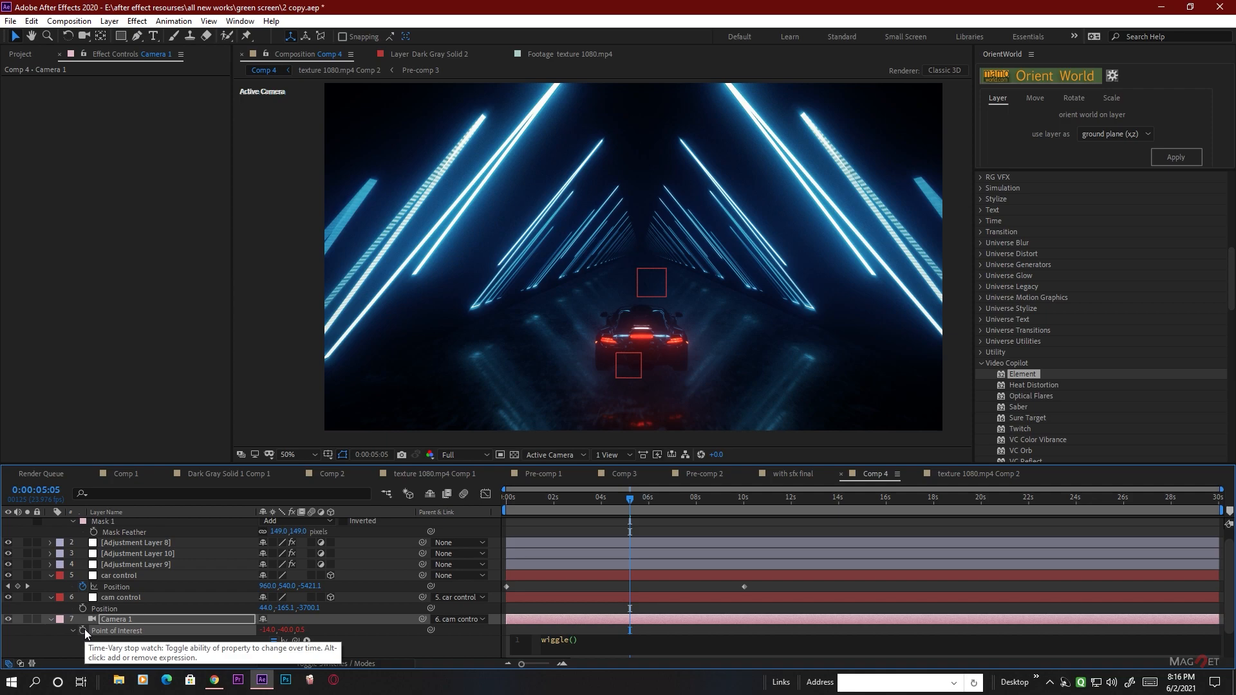
text(2,10)
click(608, 496)
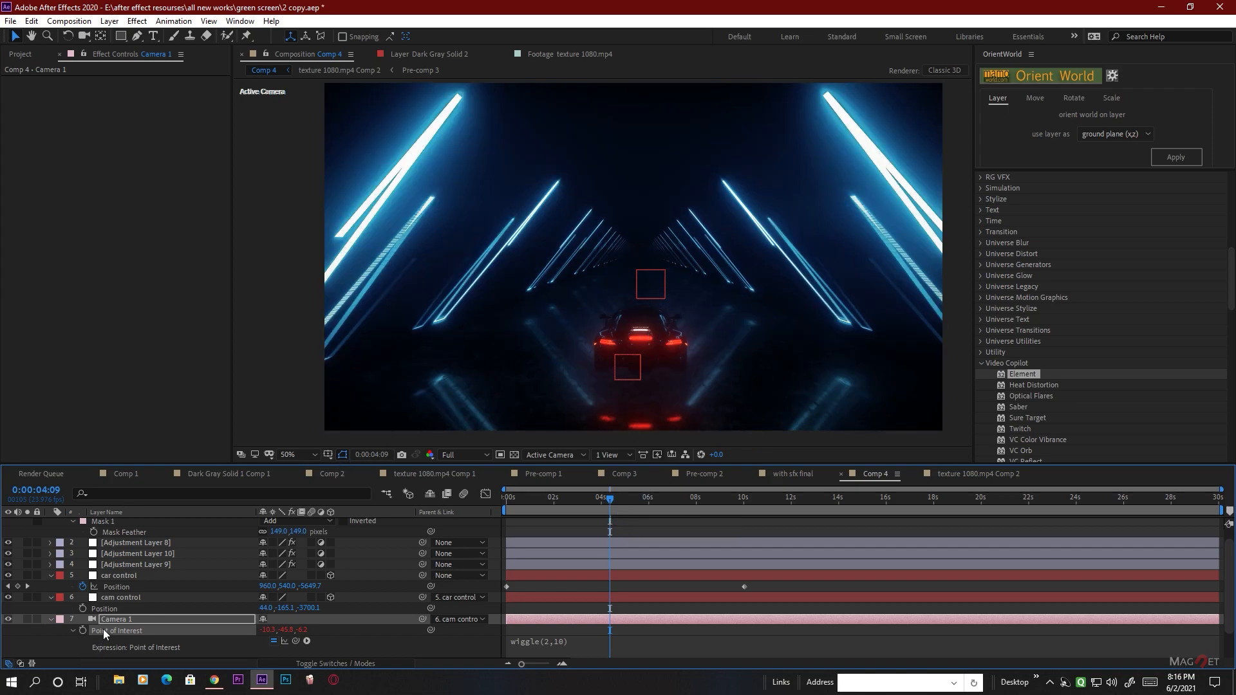
key(Return)
Turn on Depth of Field in Camera 1's camera options and collapse the layer's properties
key(a)
key(a)
scroll(280, 625, down, 3)
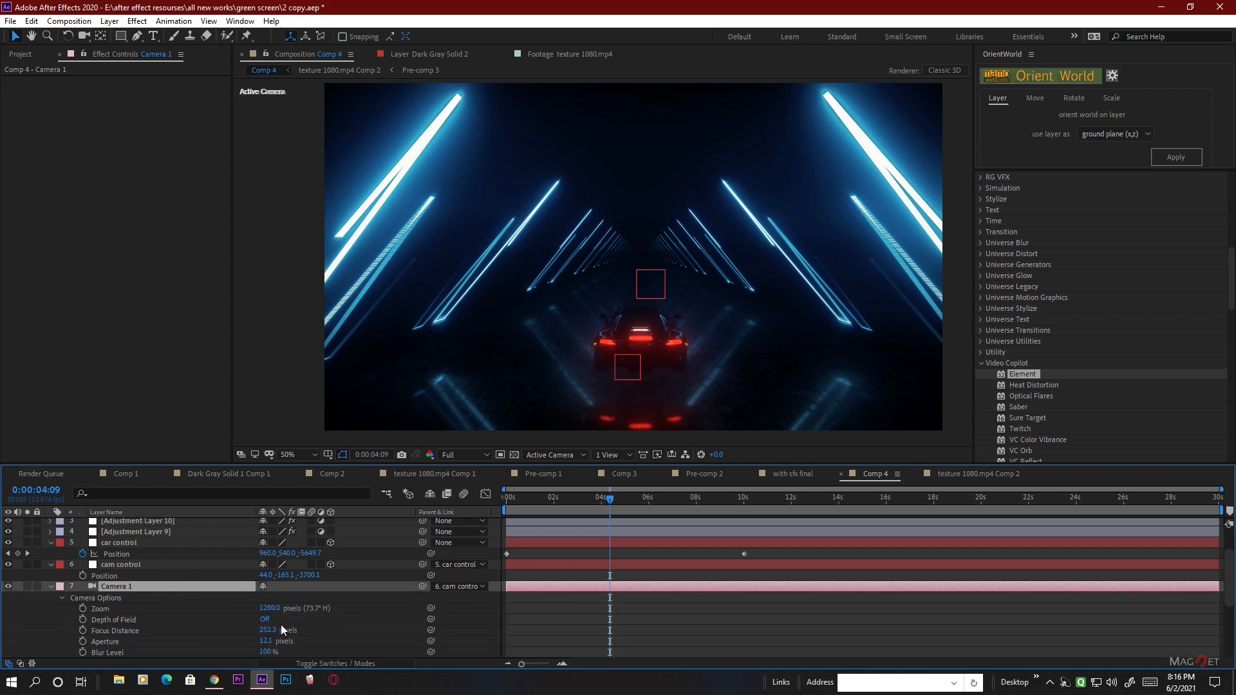
click(272, 621)
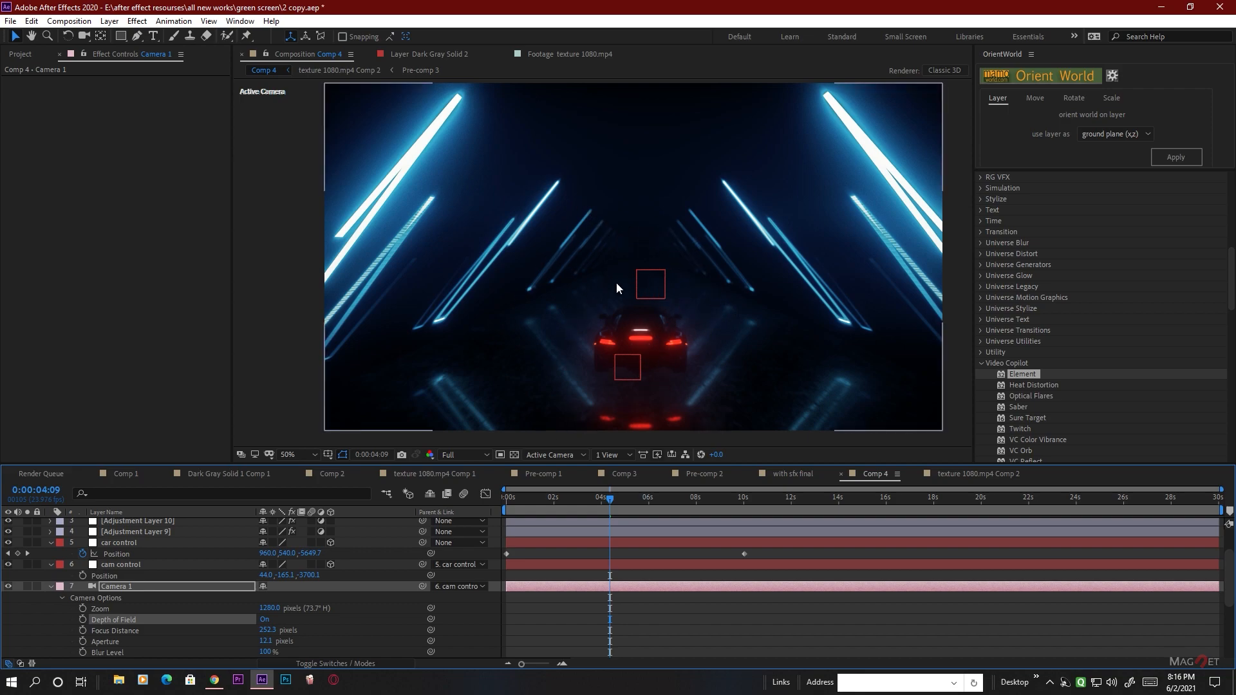
click(49, 585)
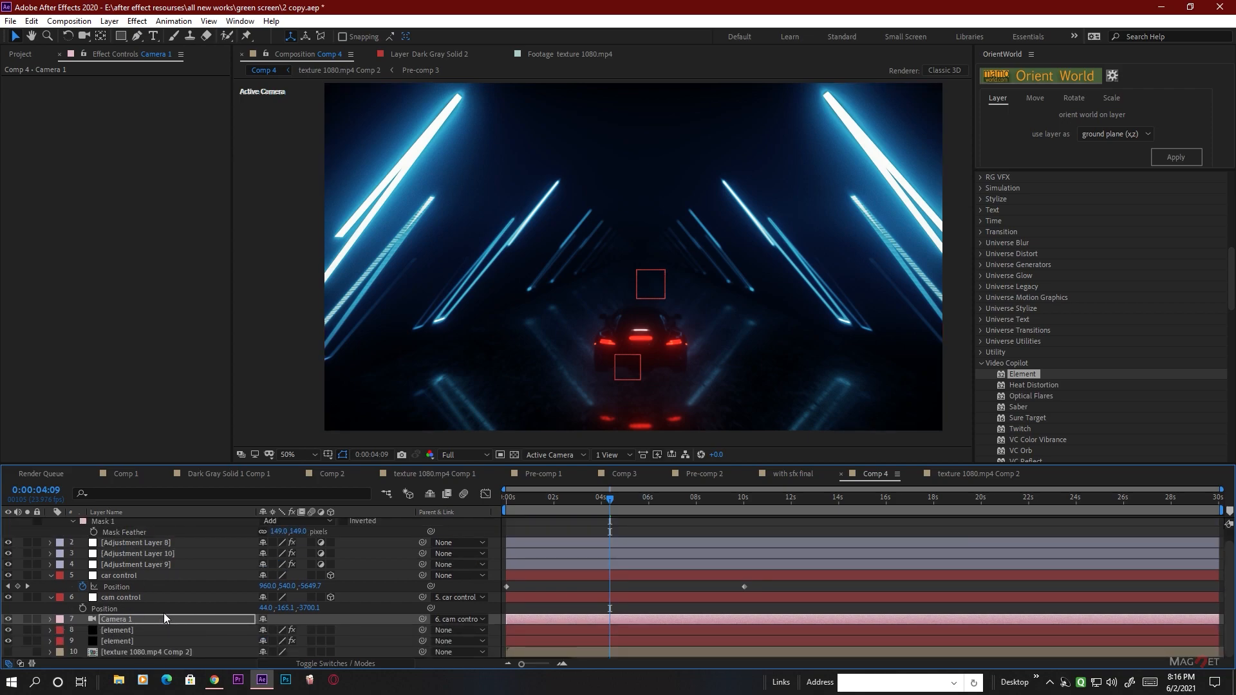
Set the Illumination Element layer's DOF Mode to Multi Pass (Slower) in its Depth of Field render settings
click(119, 630)
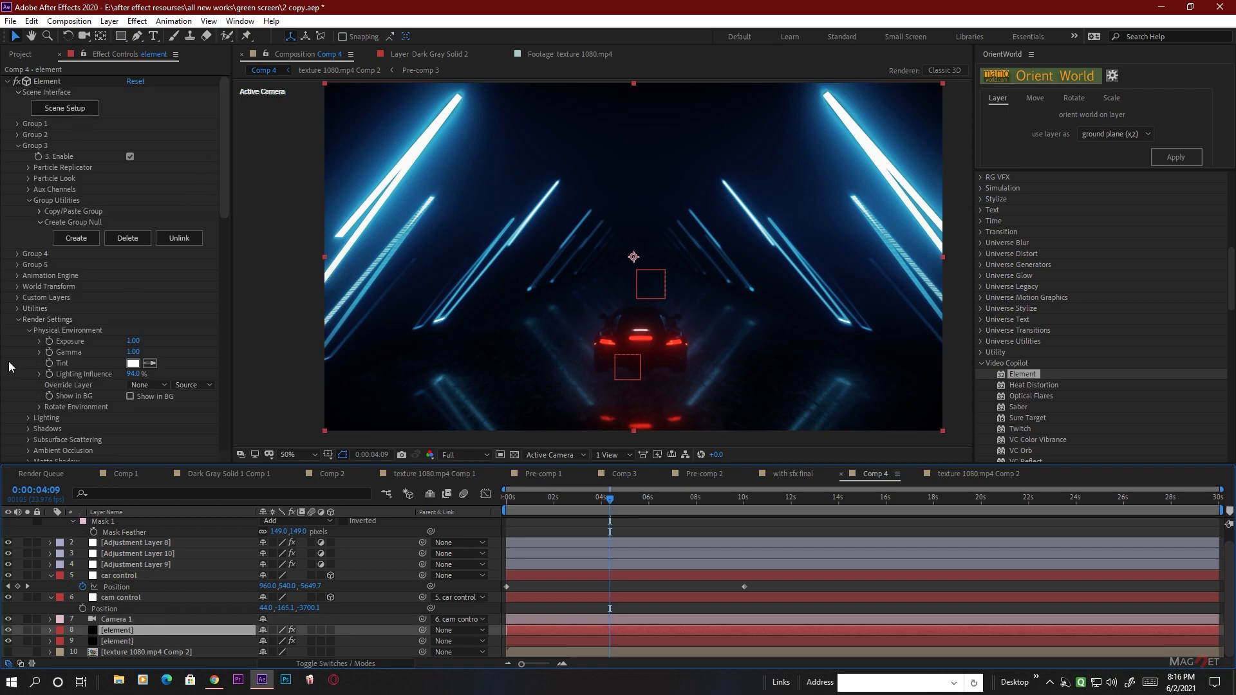
scroll(19, 354, down, 10)
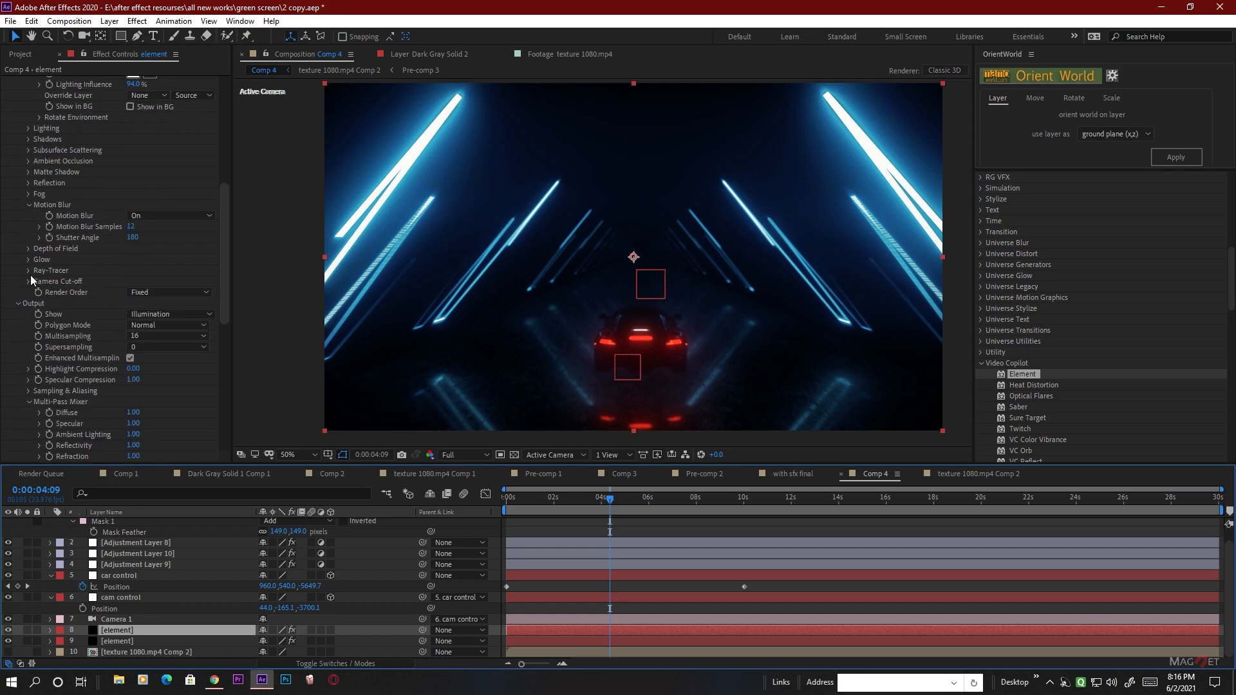
click(28, 248)
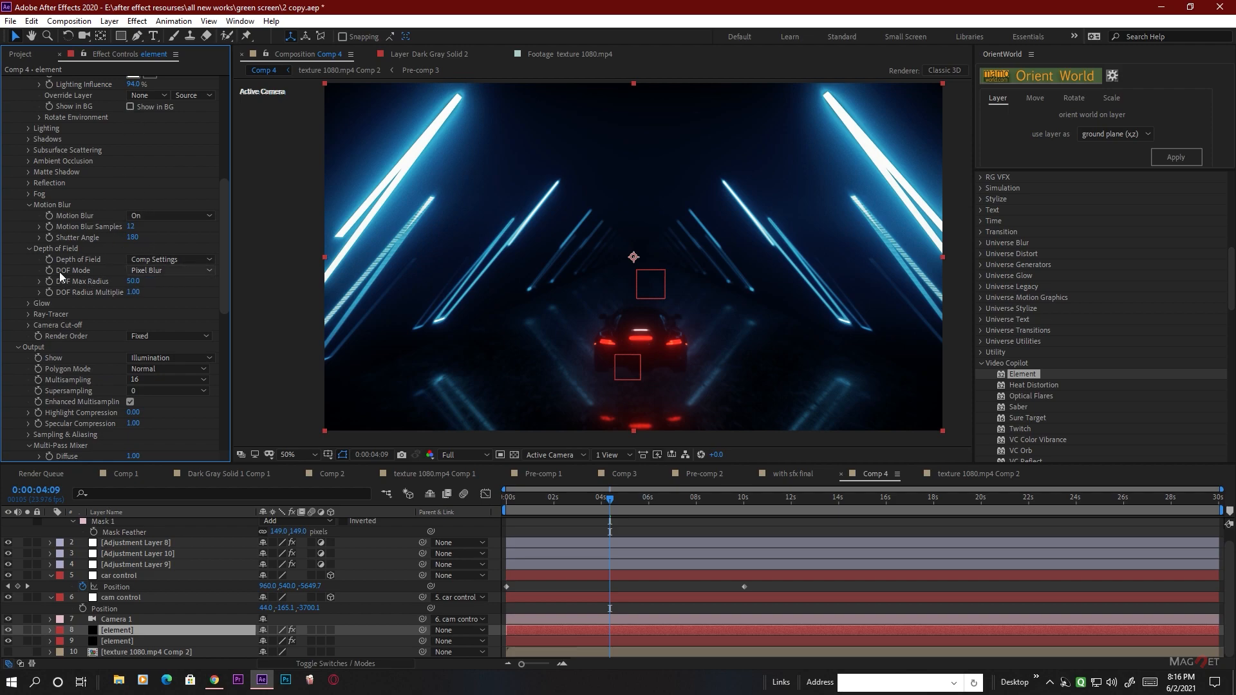
click(143, 271)
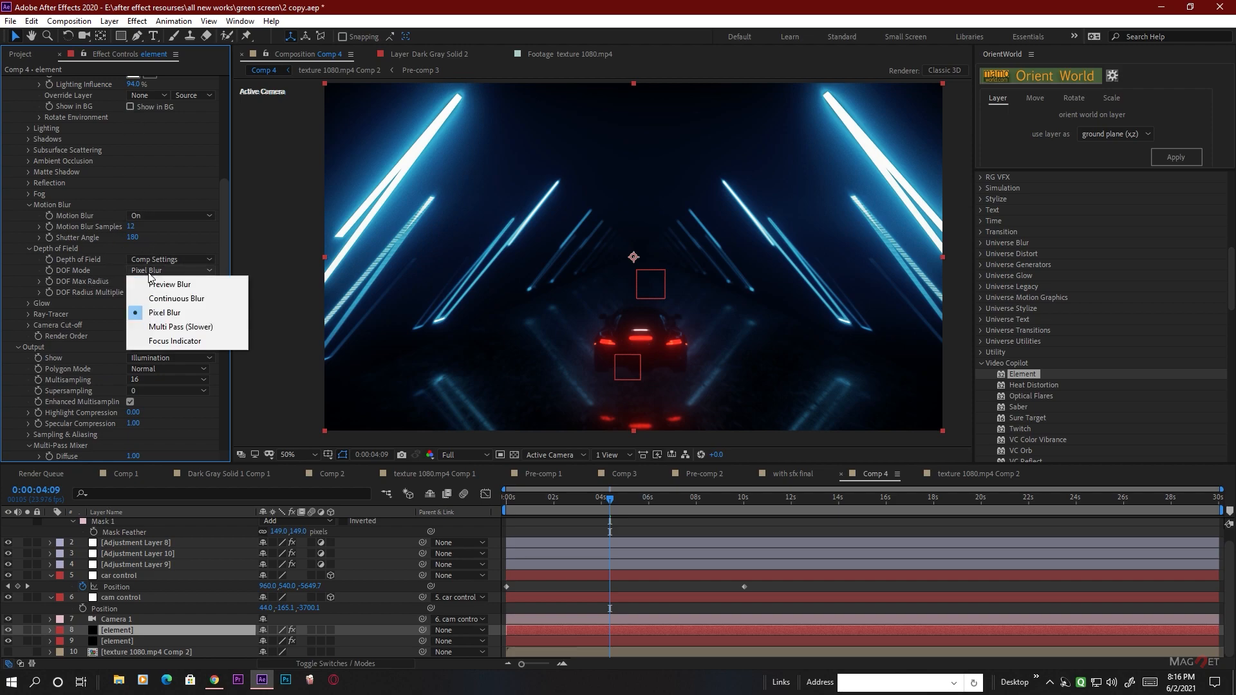
click(158, 327)
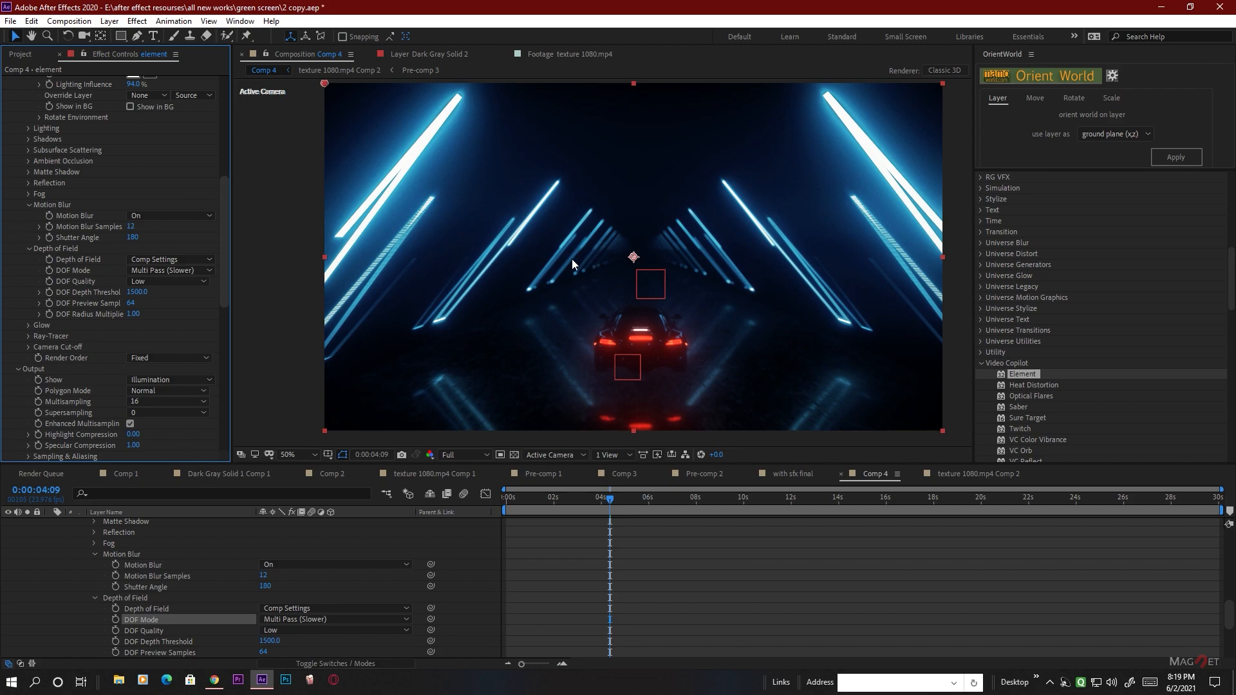
Alternate the Illumination layer's DOF Mode between Pixel Blur and Multi Pass (Slower) to compare them, ending on Pixel Blur
click(144, 269)
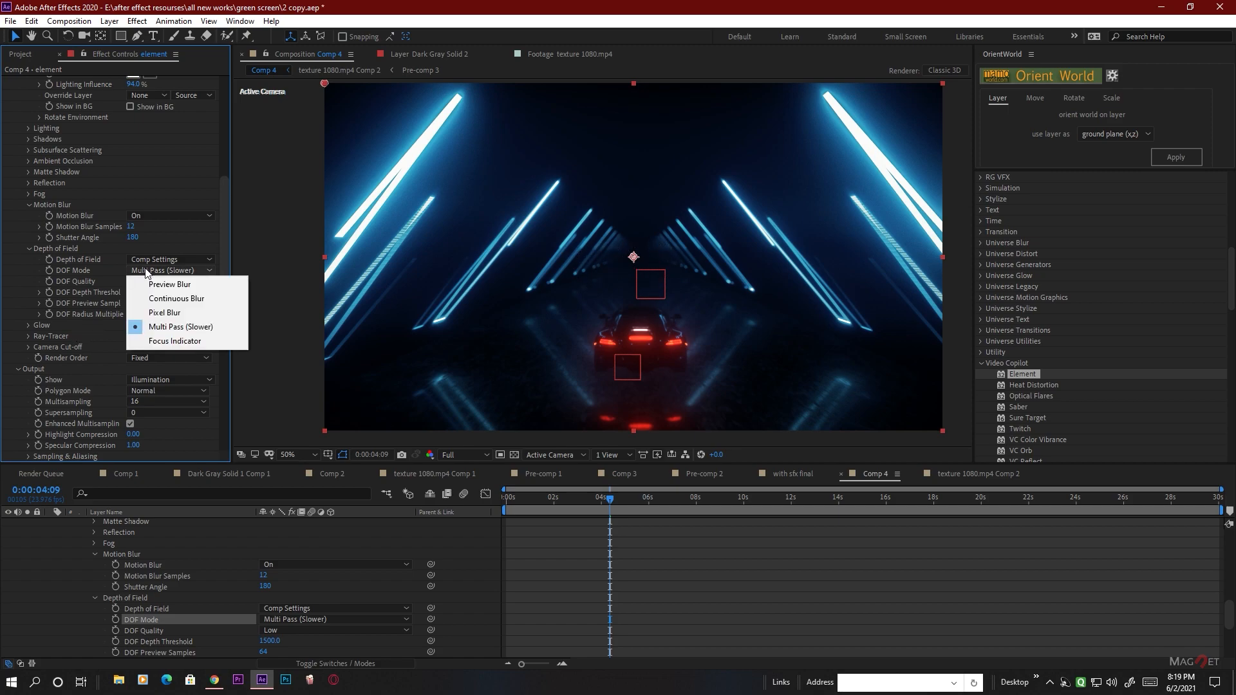
click(165, 312)
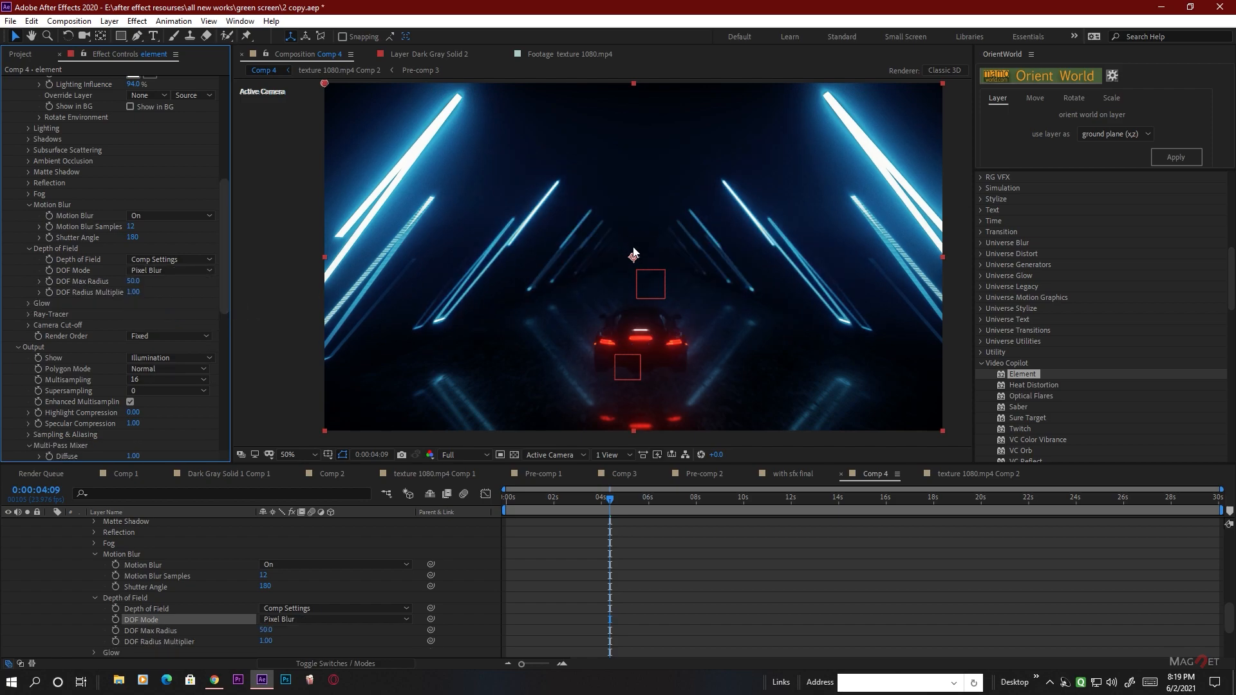
click(164, 272)
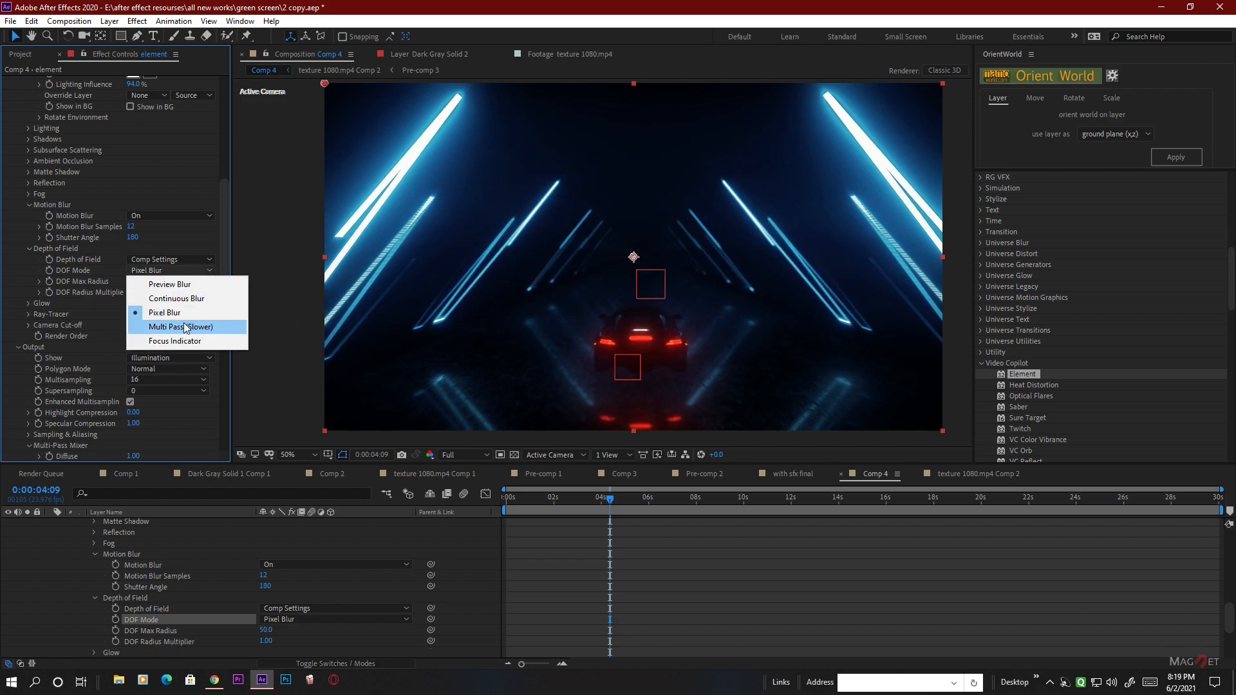
click(186, 325)
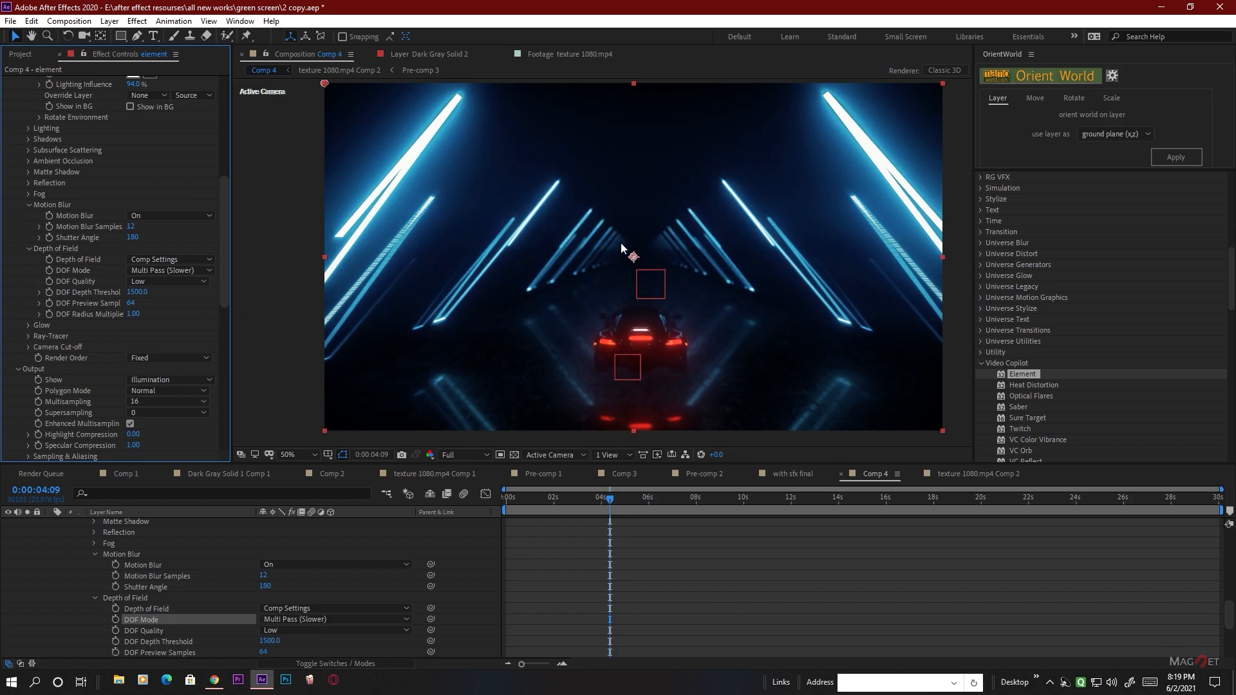
click(177, 271)
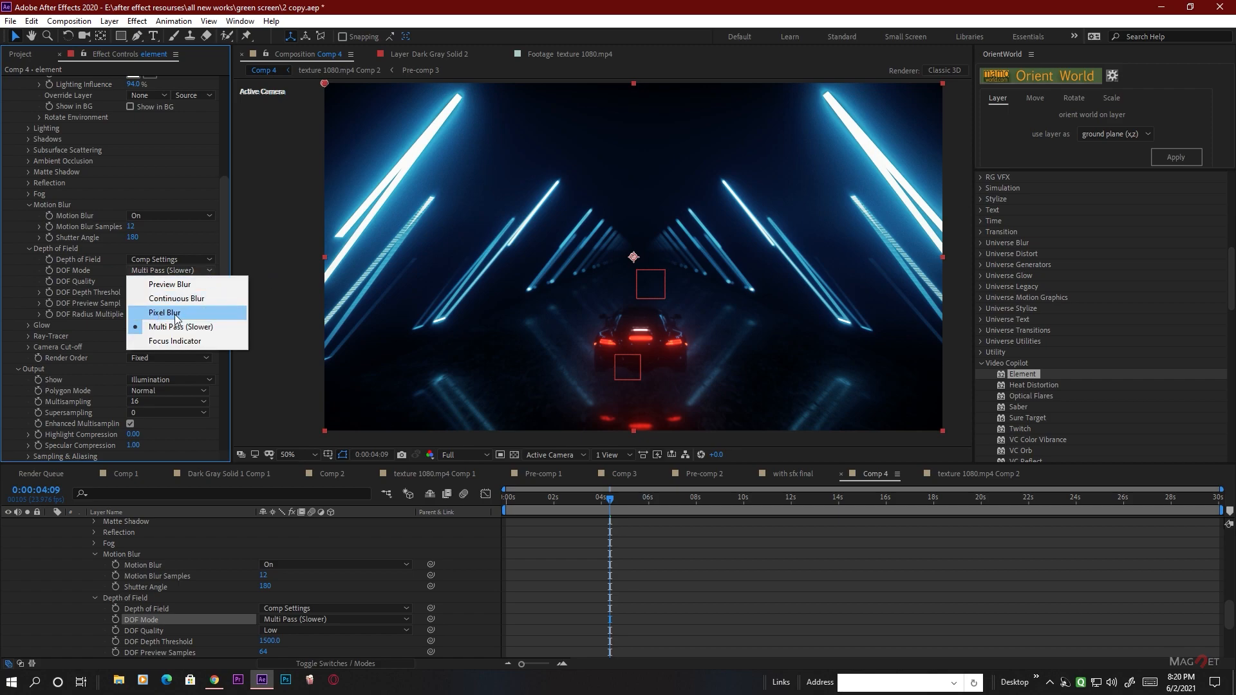
click(195, 313)
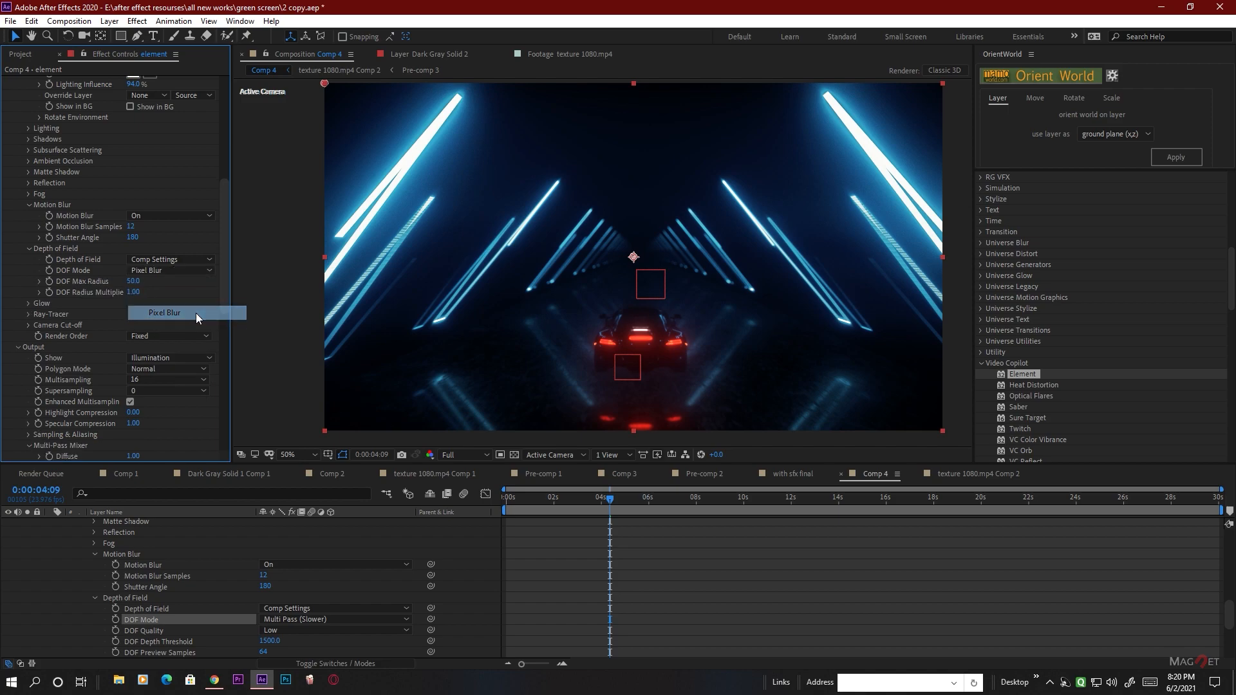
Examine the Pixel Blur depth of field on the car and distant tunnel lights, close up and at reduced size
click(166, 271)
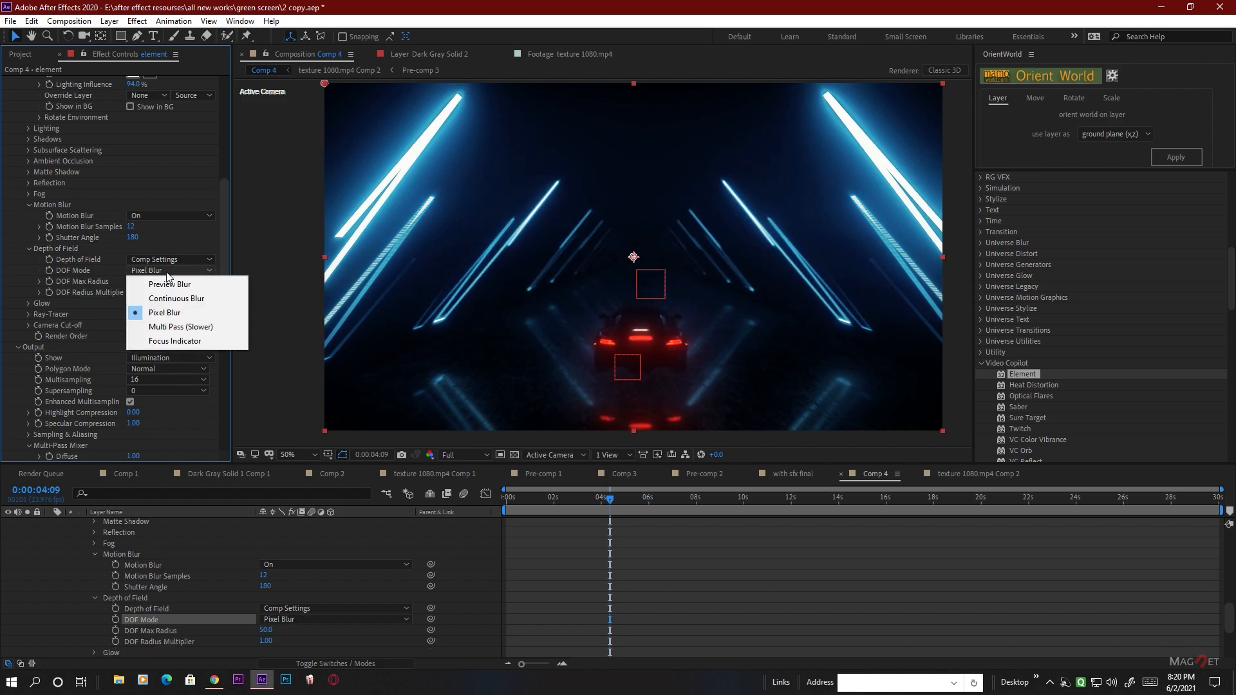
click(296, 281)
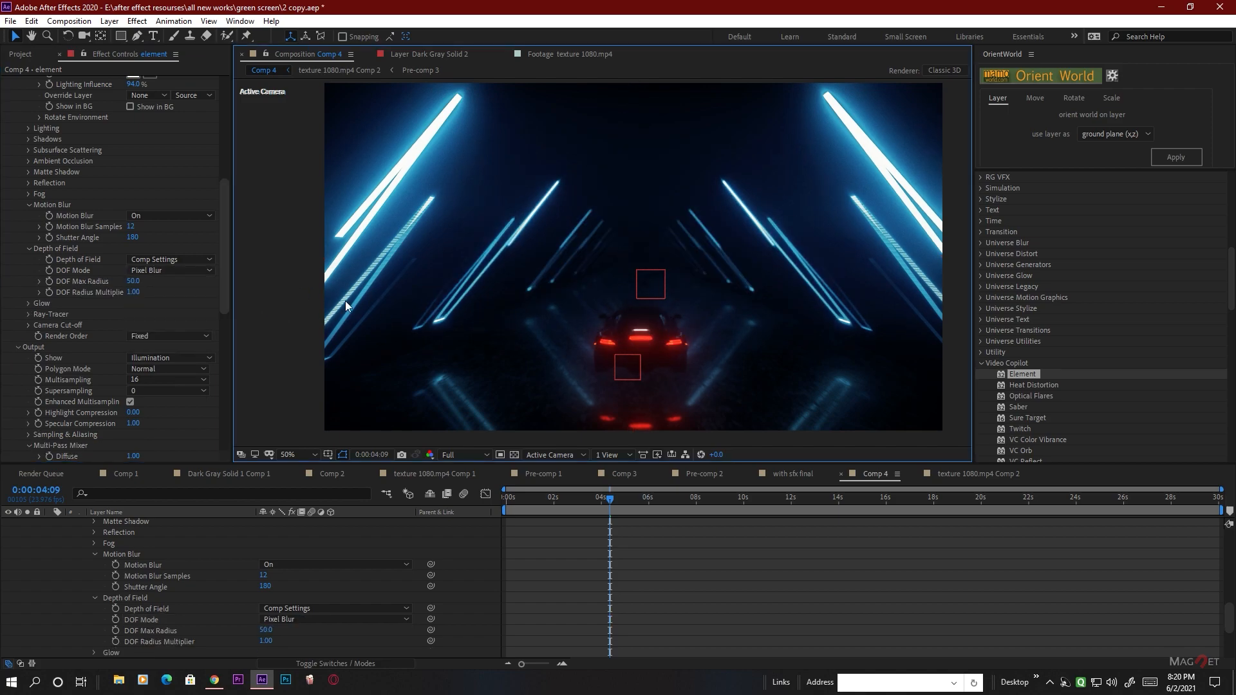
scroll(683, 284, down, 2)
scroll(682, 284, up, 4)
scroll(682, 284, down, 4)
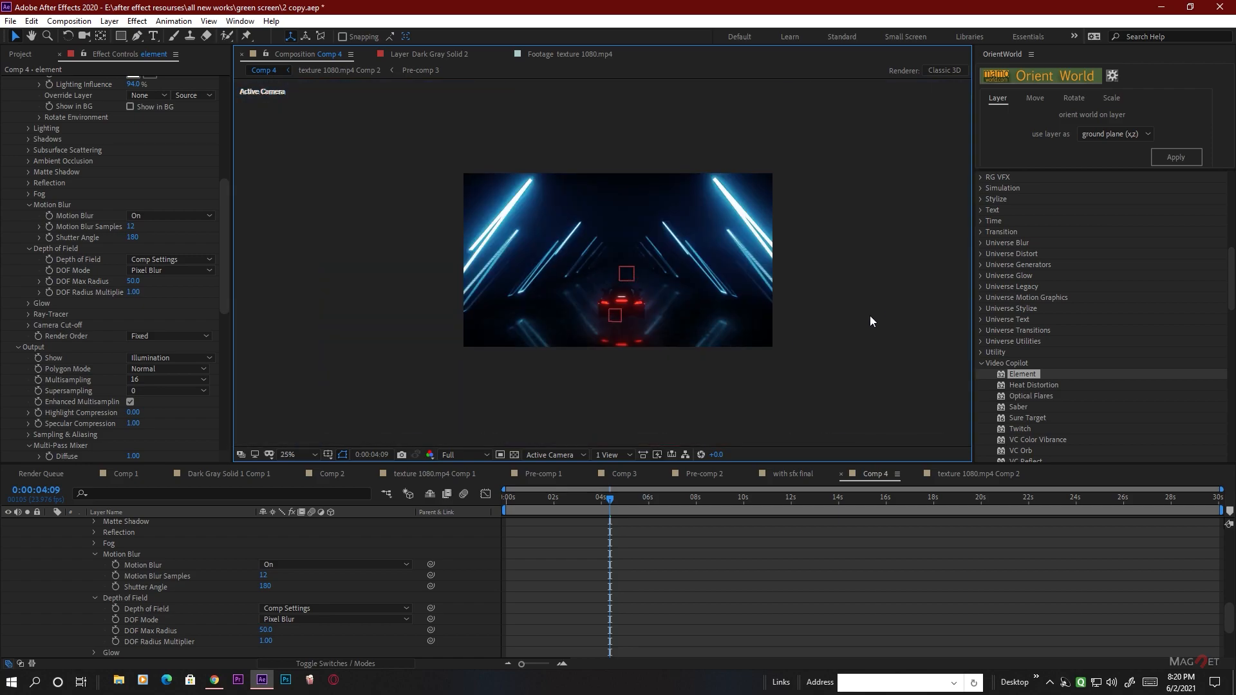
scroll(621, 302, up, 4)
scroll(632, 312, down, 2)
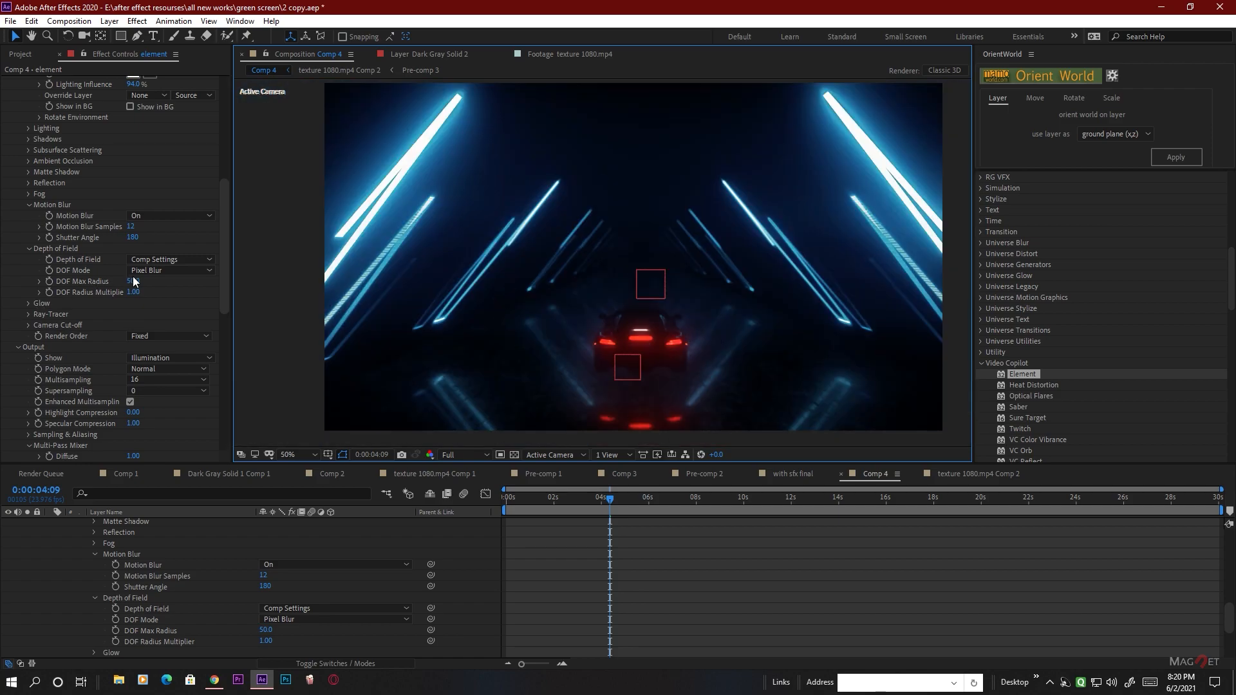
Switch the Illumination Element layer's DOF Mode back to Multi Pass (Slower)
click(167, 270)
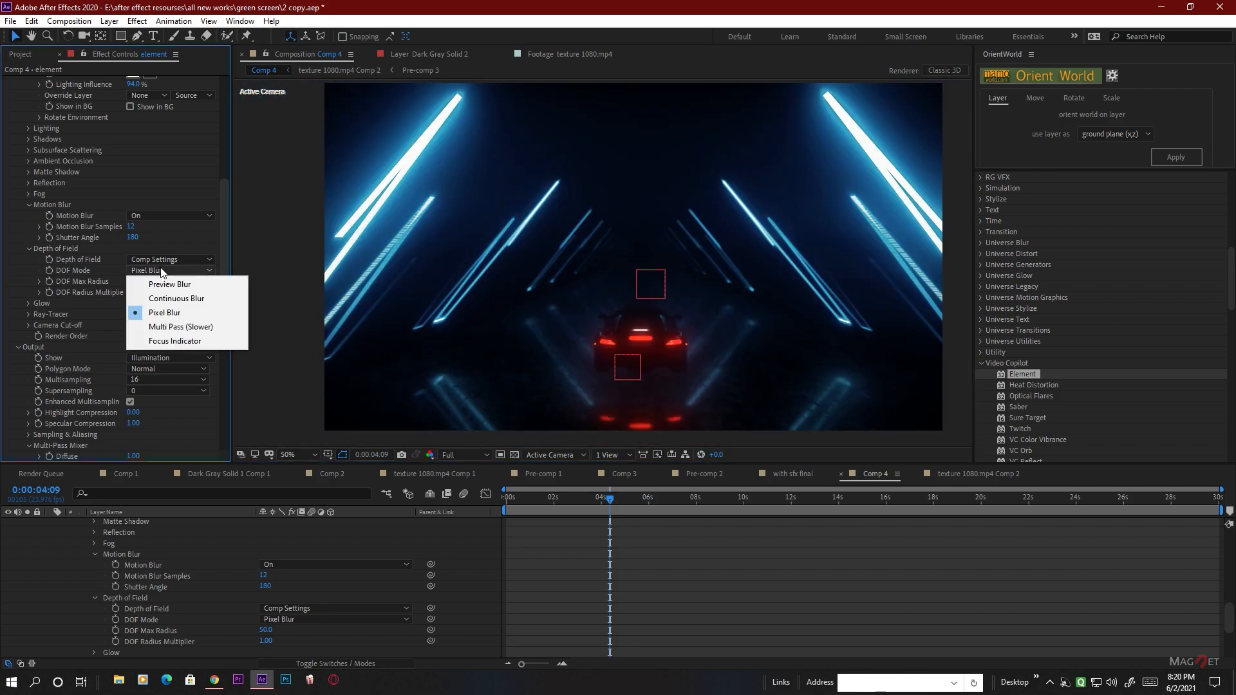
click(193, 328)
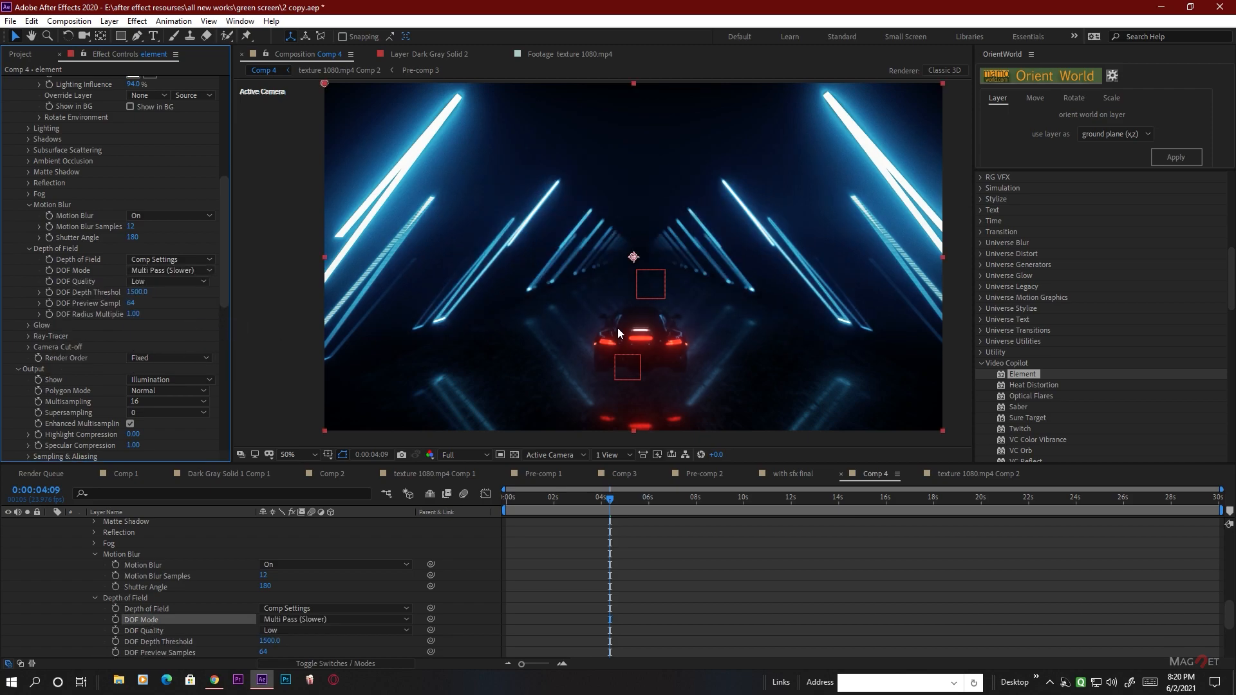
click(708, 348)
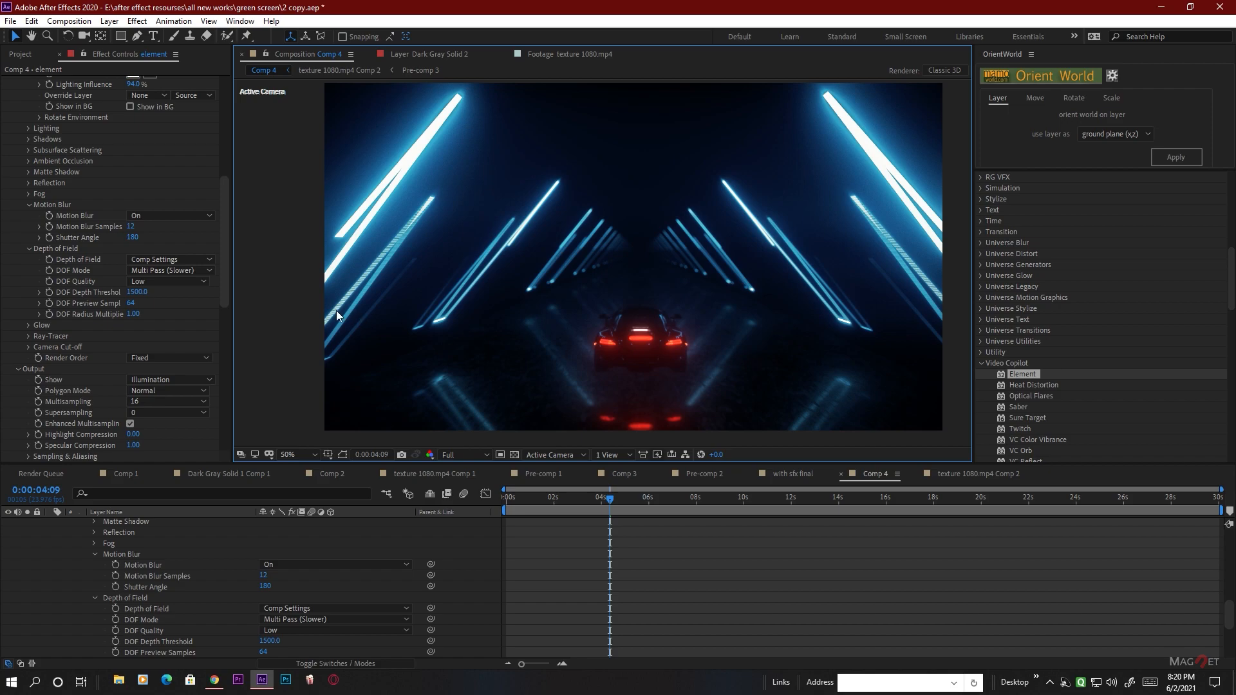
Set the DOF Mode of the Illumination Element layer below Camera 1 to Pixel Blur
scroll(122, 593, up, 10)
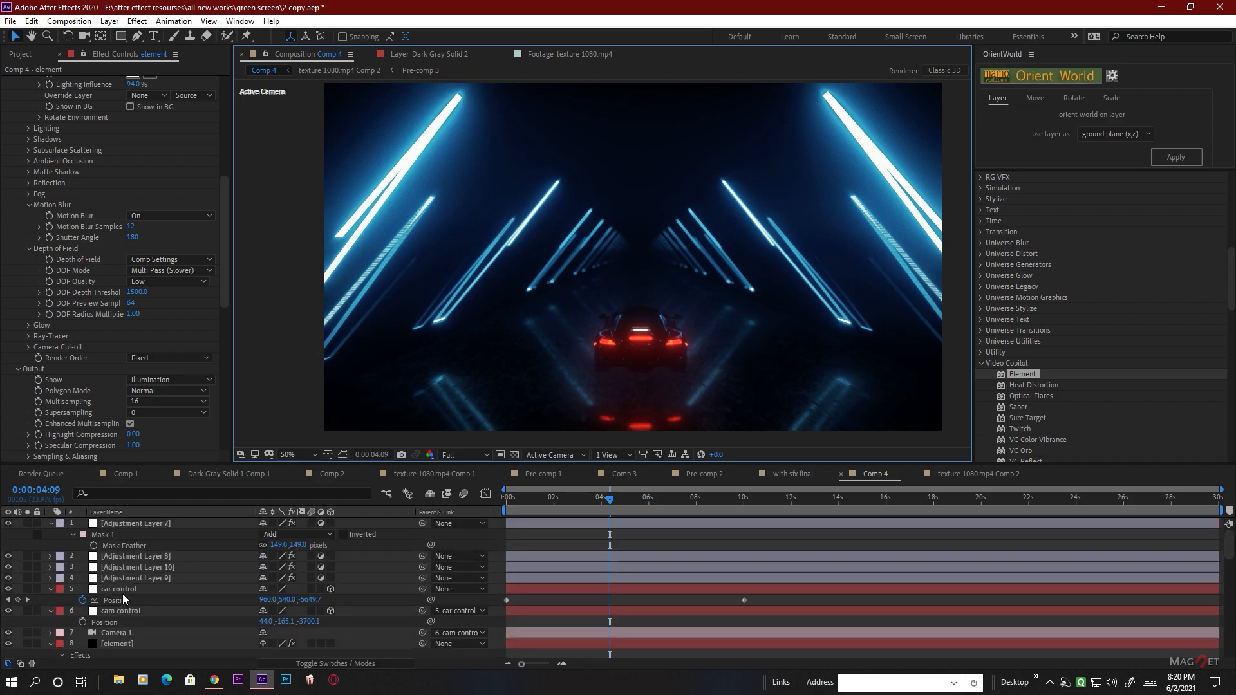
click(118, 608)
scroll(125, 618, down, 1)
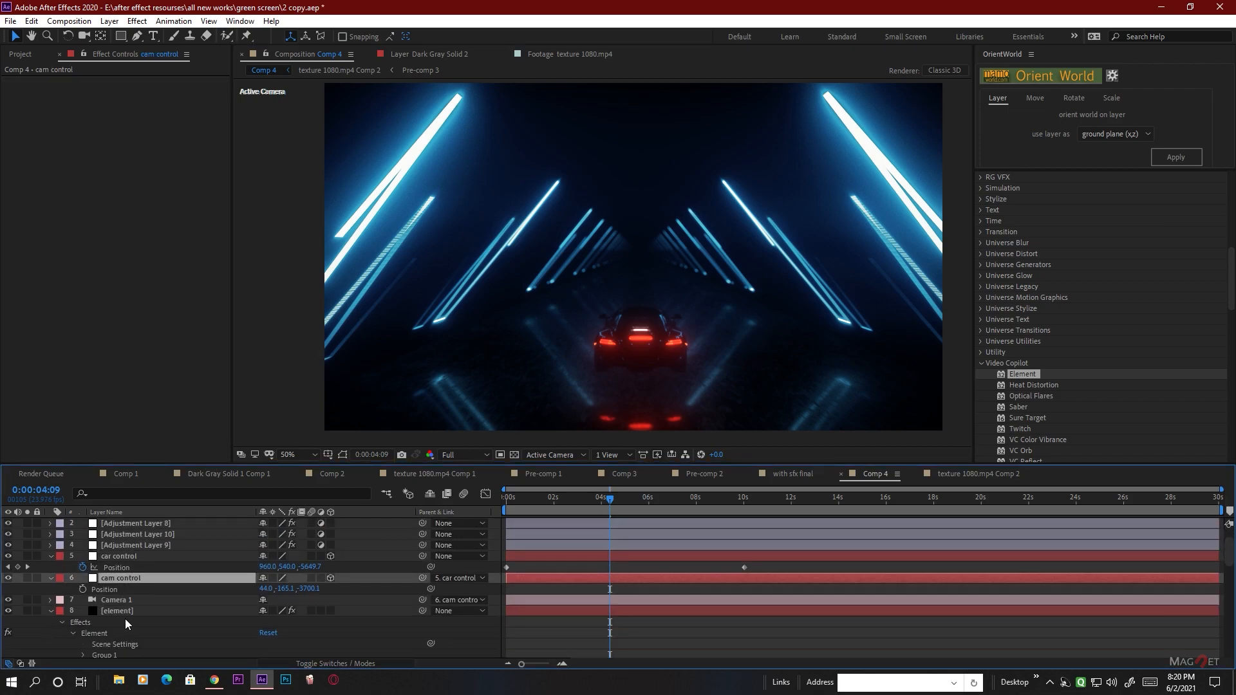
click(118, 610)
scroll(119, 610, down, 1)
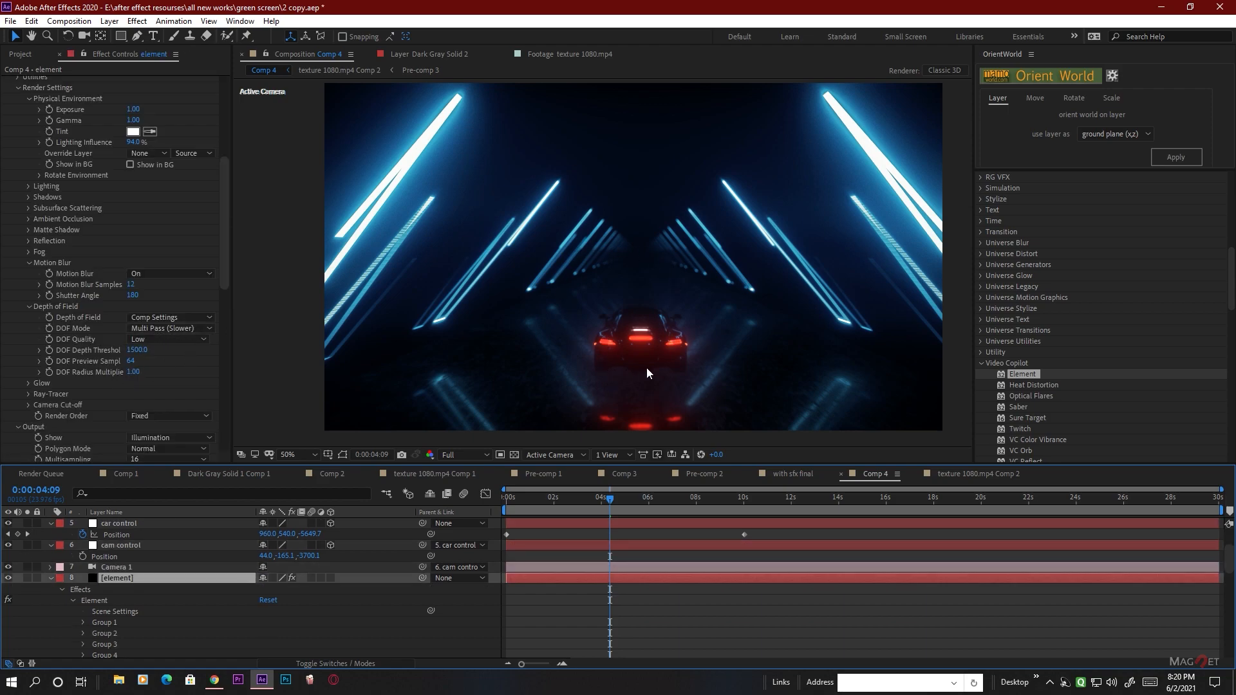
click(139, 329)
click(173, 373)
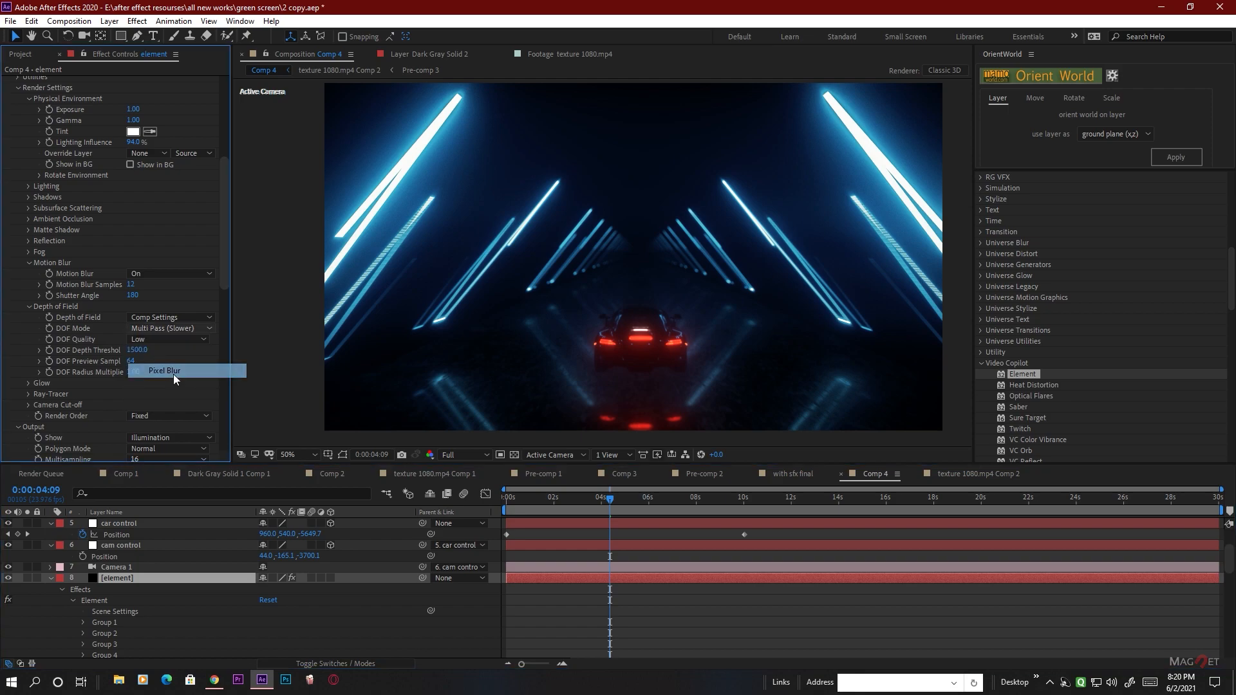
Set Camera 1's Focus Distance to about 402.3 pixels and inspect the car's sharpness close up
scroll(161, 608, up, 10)
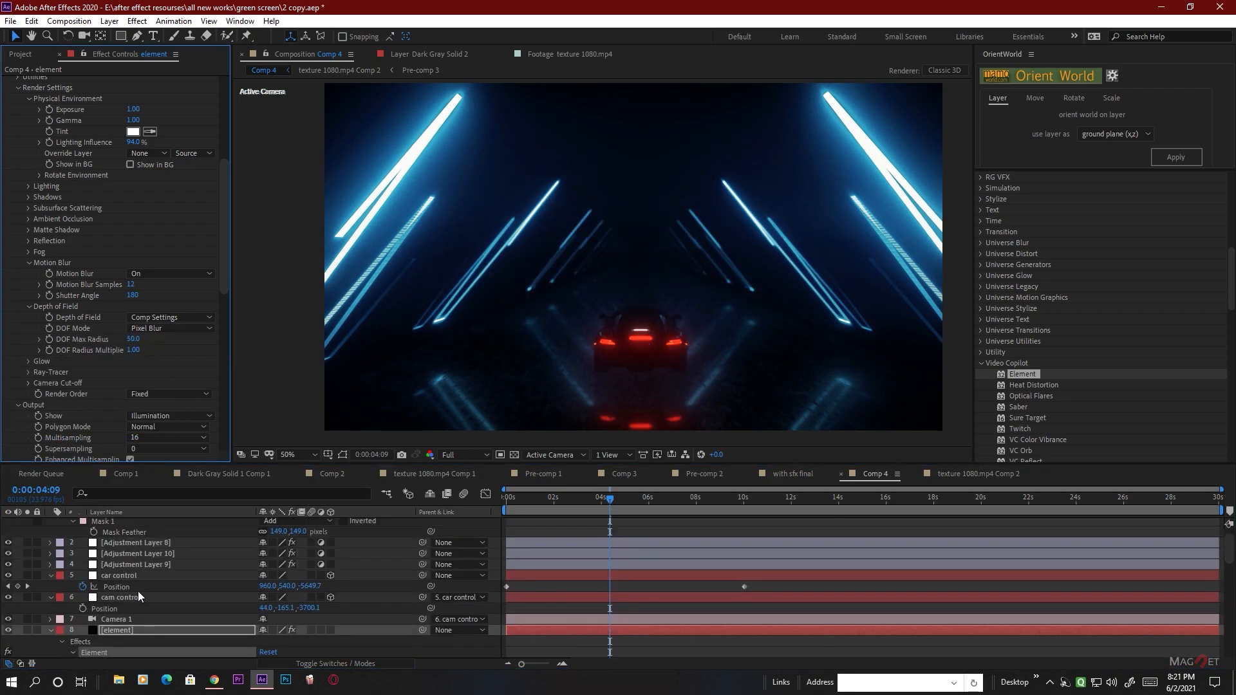
click(121, 628)
key(a)
key(a)
scroll(161, 609, down, 3)
drag(267, 615, 302, 610)
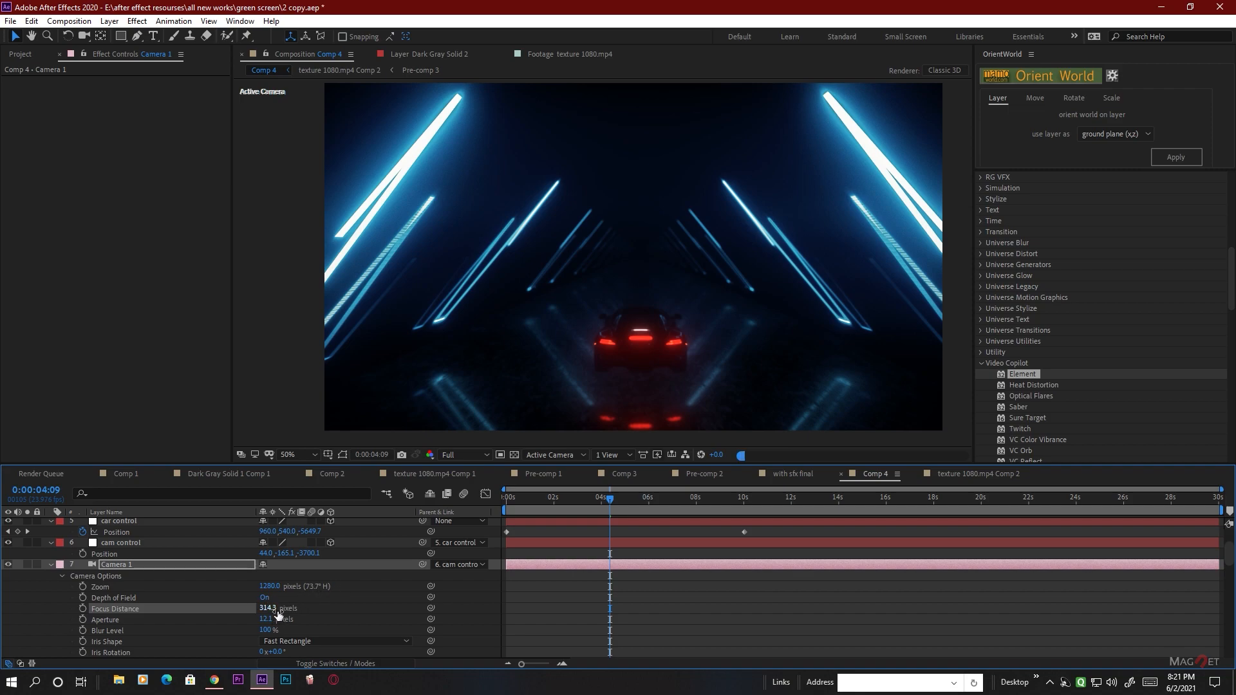
drag(267, 608, 324, 610)
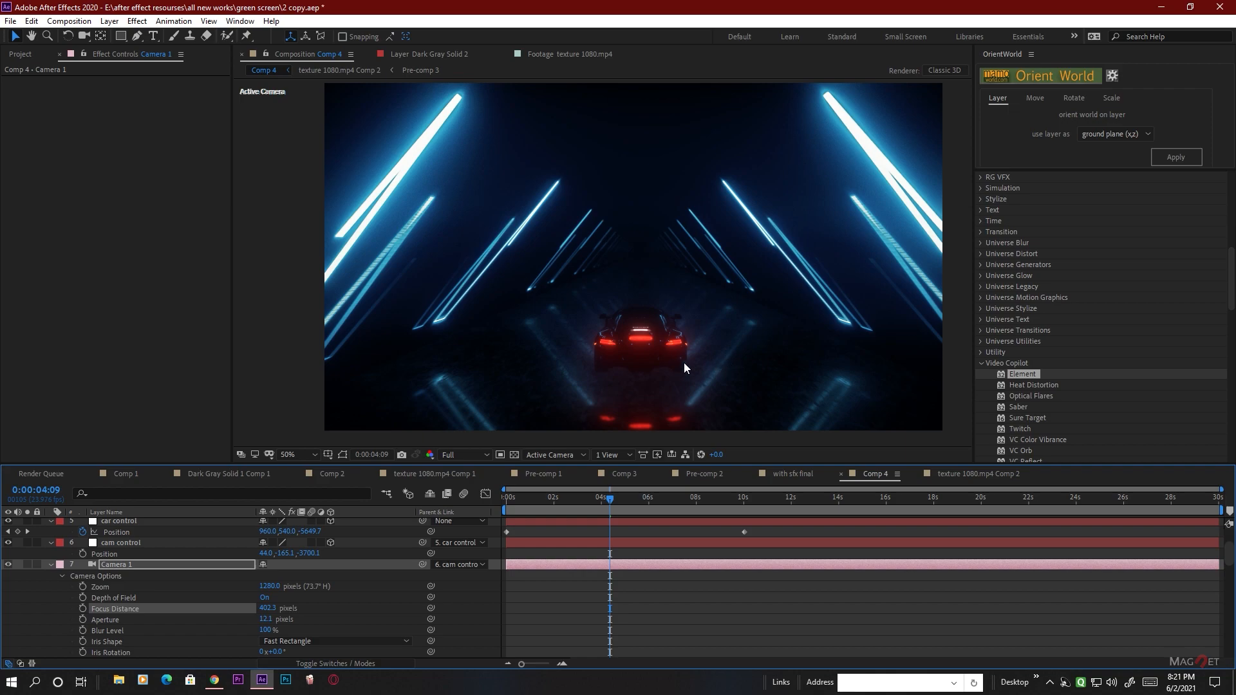
scroll(648, 327, up, 2)
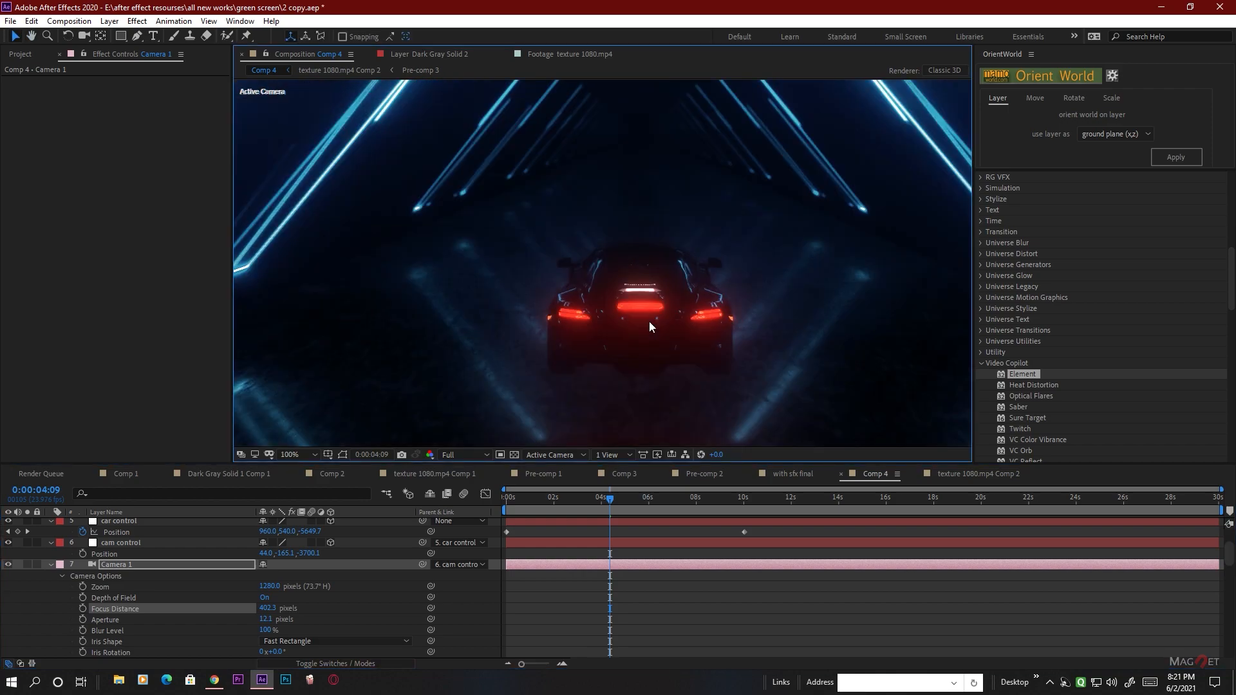
scroll(630, 320, up, 1)
scroll(700, 308, down, 1)
scroll(611, 265, down, 2)
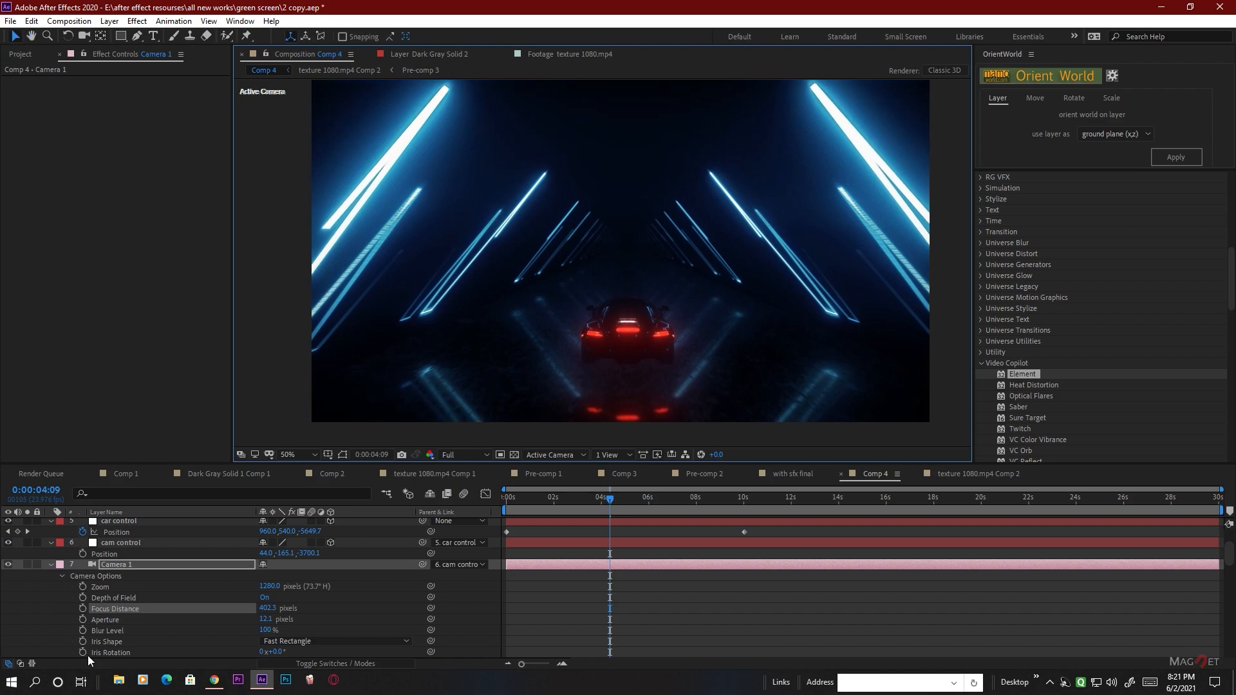
click(50, 565)
Review the Illumination Element layer's Depth of Field settings and its available DOF Mode options without changing them
click(118, 575)
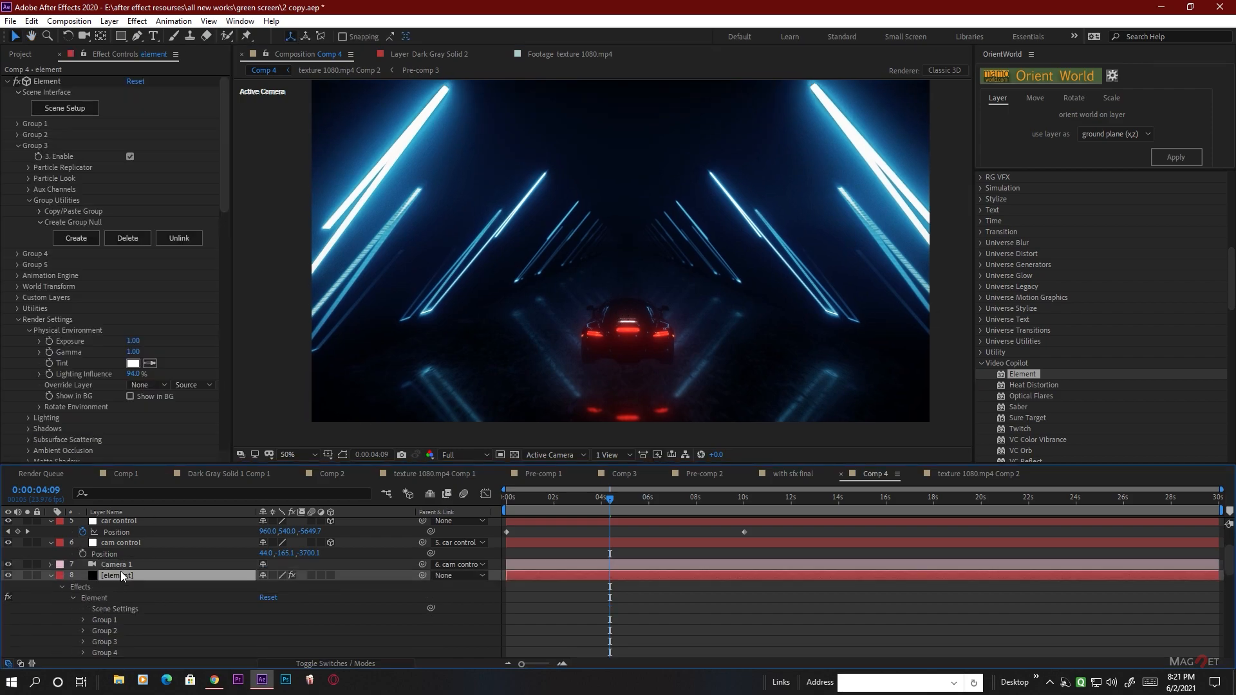
scroll(186, 283, down, 8)
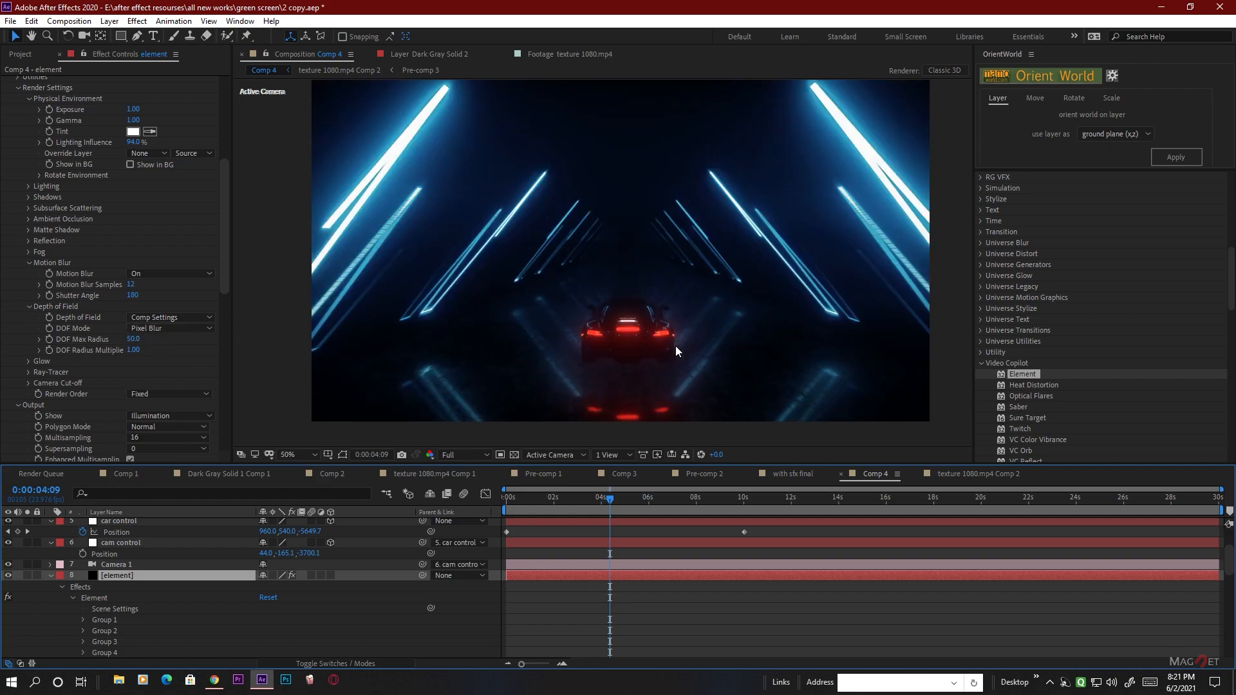
scroll(671, 345, down, 2)
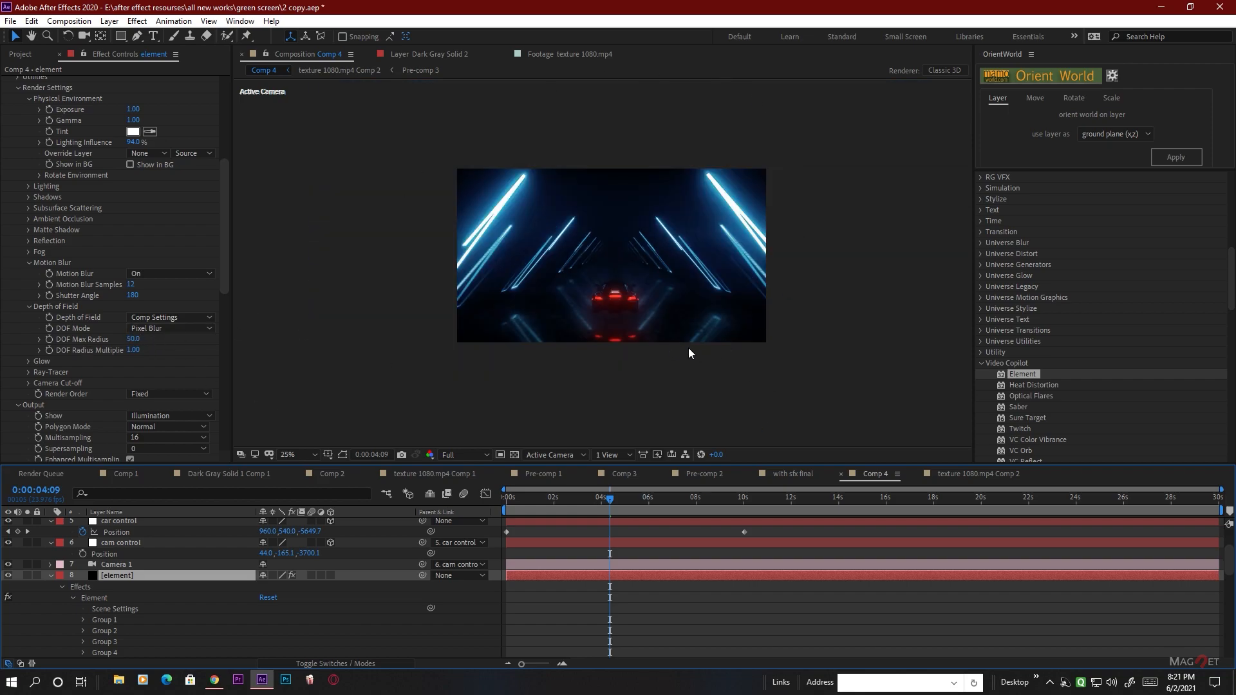
scroll(647, 347, up, 2)
scroll(608, 332, down, 2)
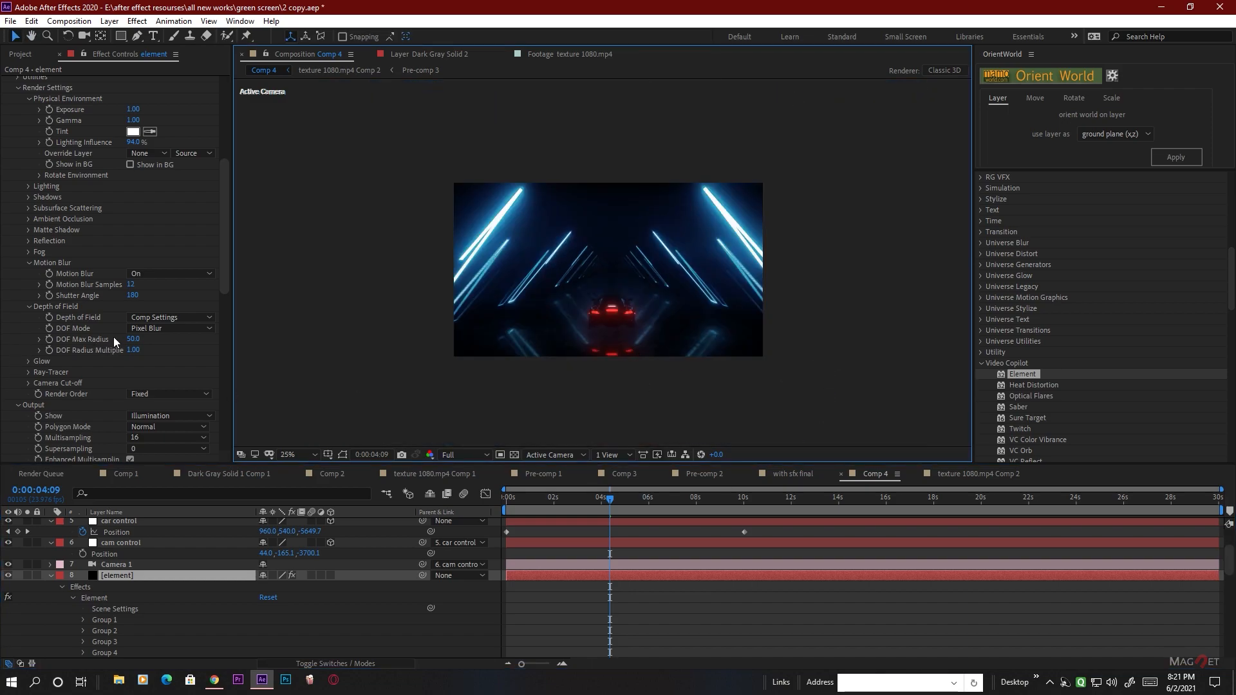
click(152, 328)
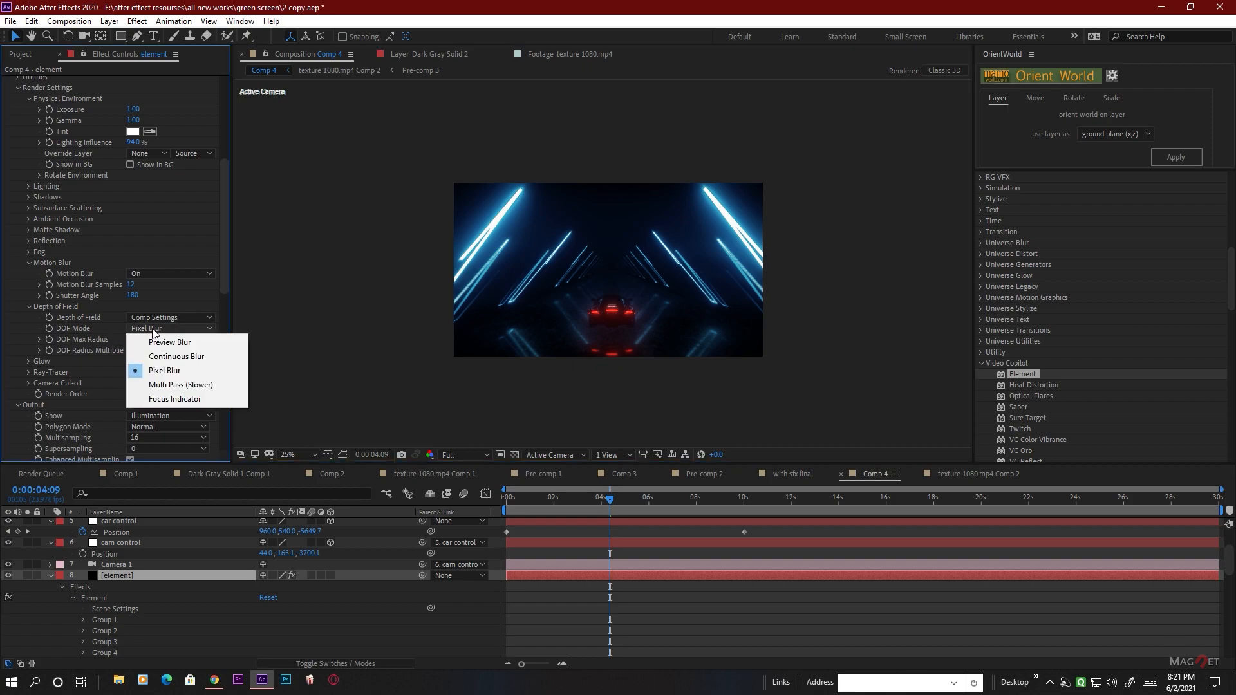
click(282, 346)
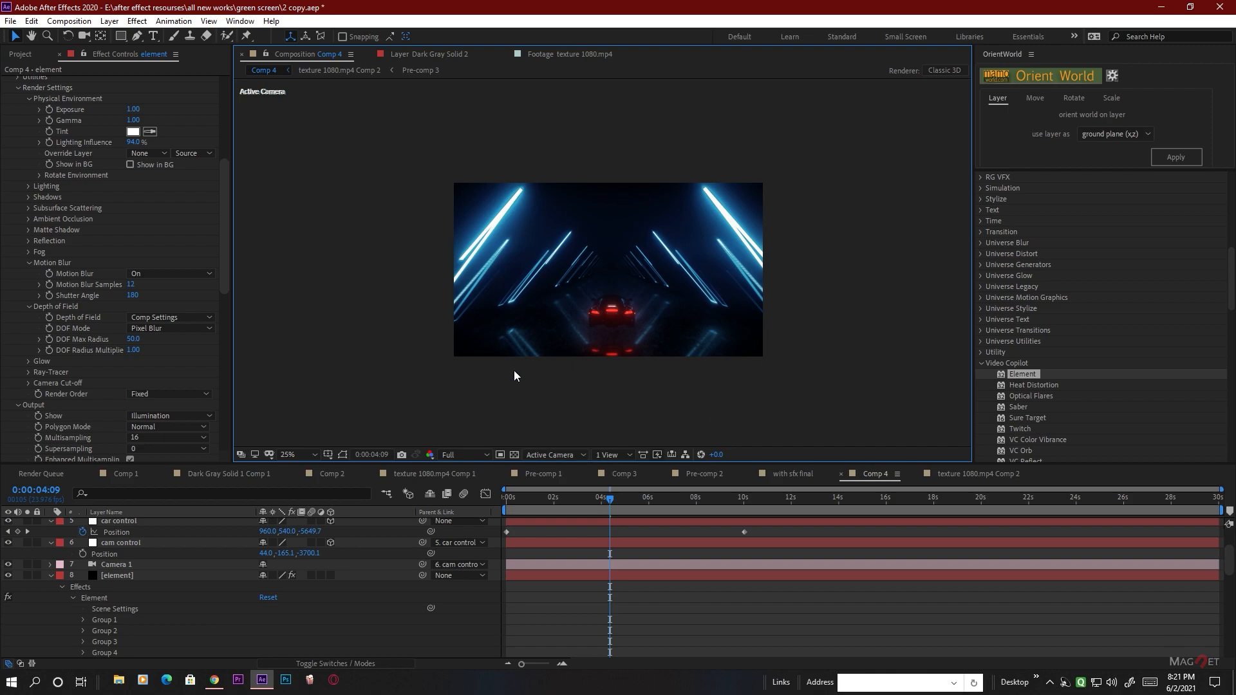
Examine the refocused car and the blurred tunnel lights in the composition at 50% and 25% magnification
scroll(598, 326, up, 1)
scroll(604, 327, down, 1)
scroll(646, 400, up, 1)
scroll(646, 399, down, 1)
scroll(787, 257, up, 1)
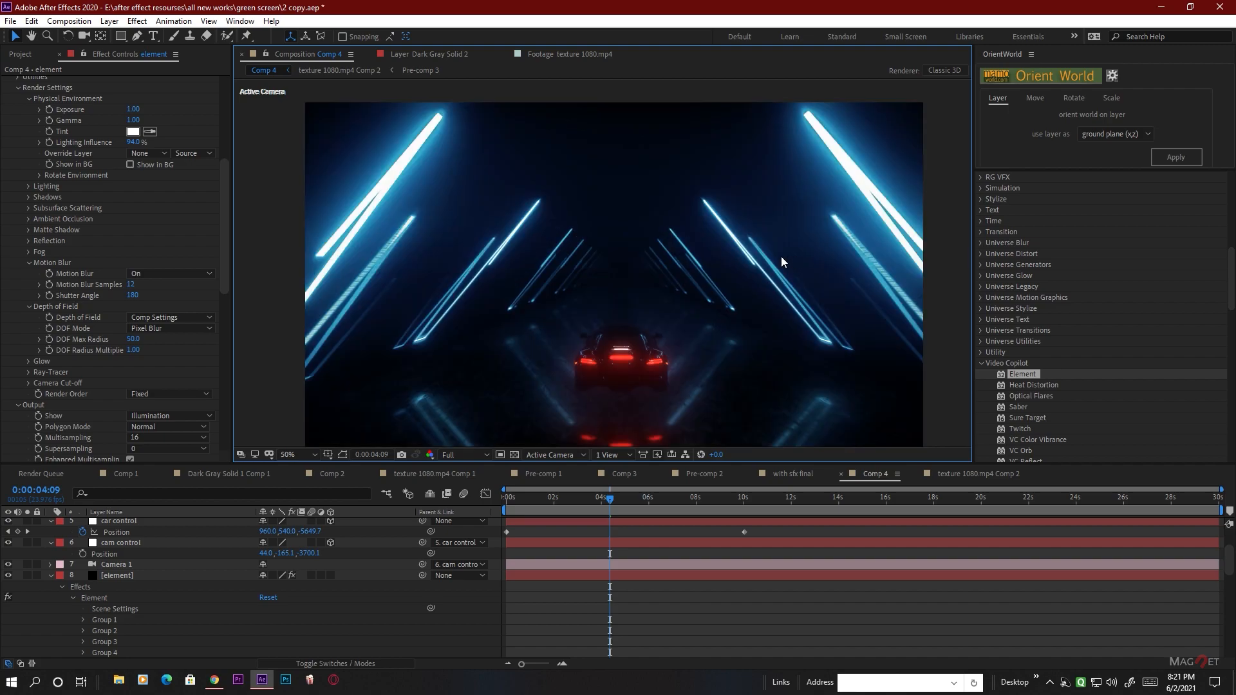
scroll(839, 387, down, 1)
scroll(846, 387, up, 1)
scroll(845, 387, down, 1)
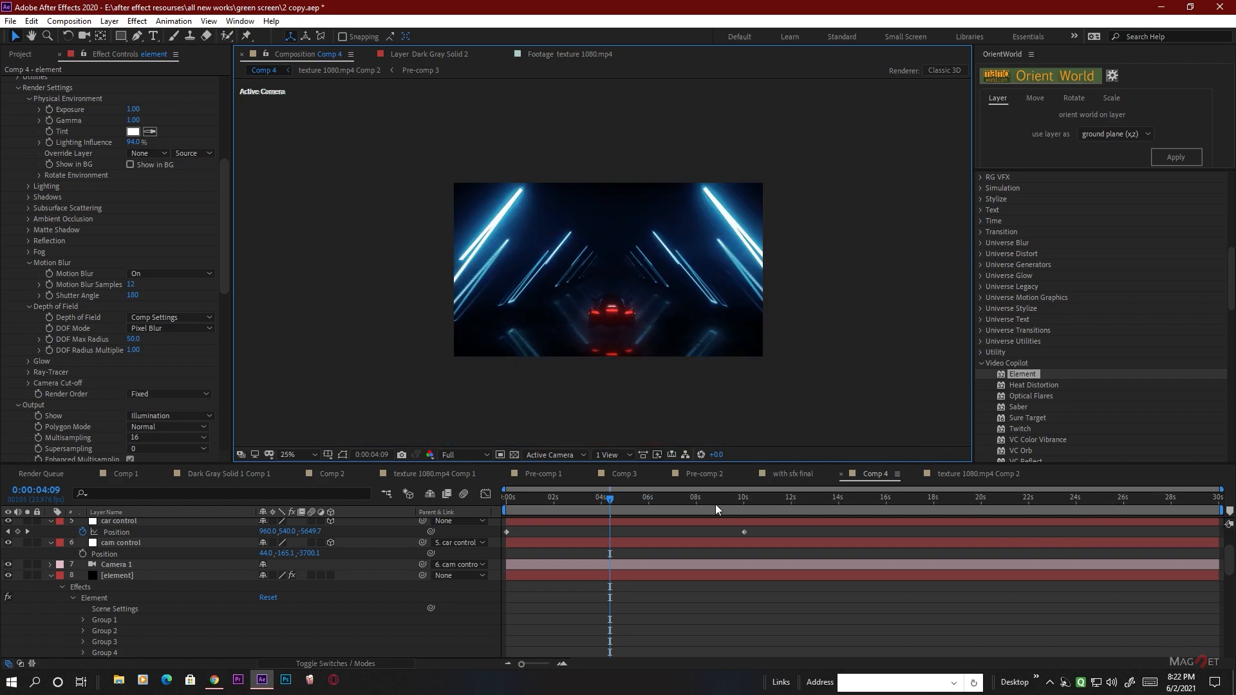
scroll(570, 327, up, 1)
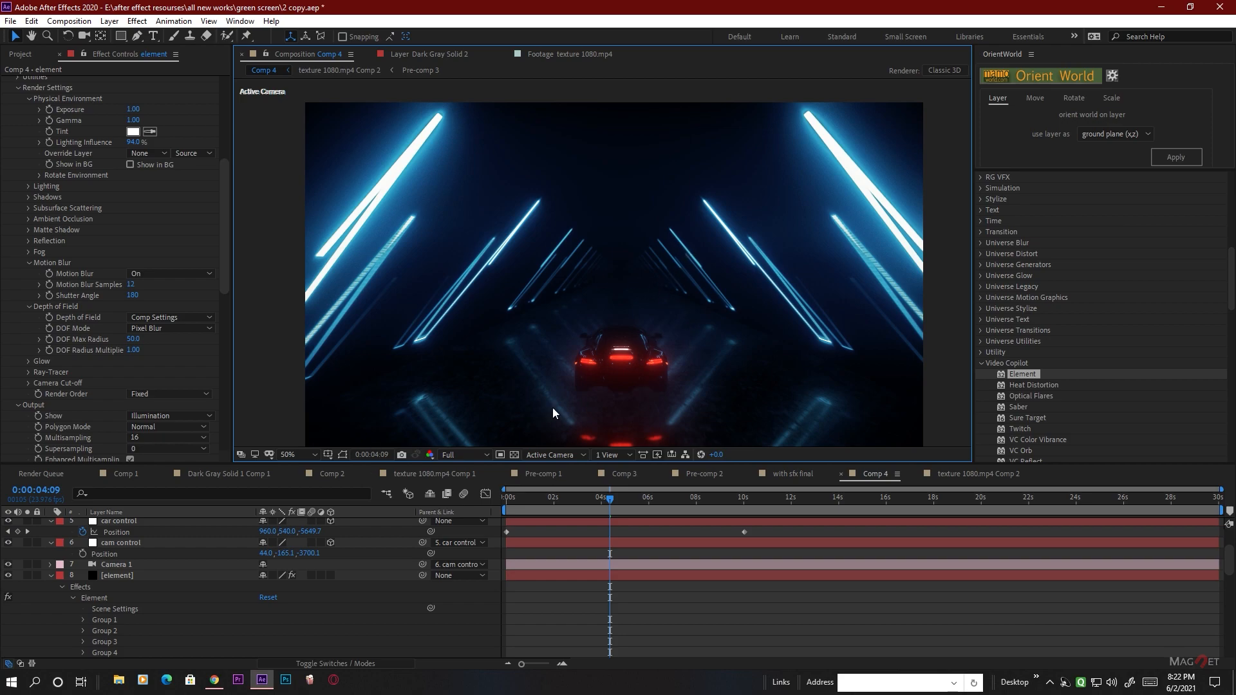
scroll(651, 347, down, 1)
scroll(651, 346, up, 1)
scroll(651, 346, down, 1)
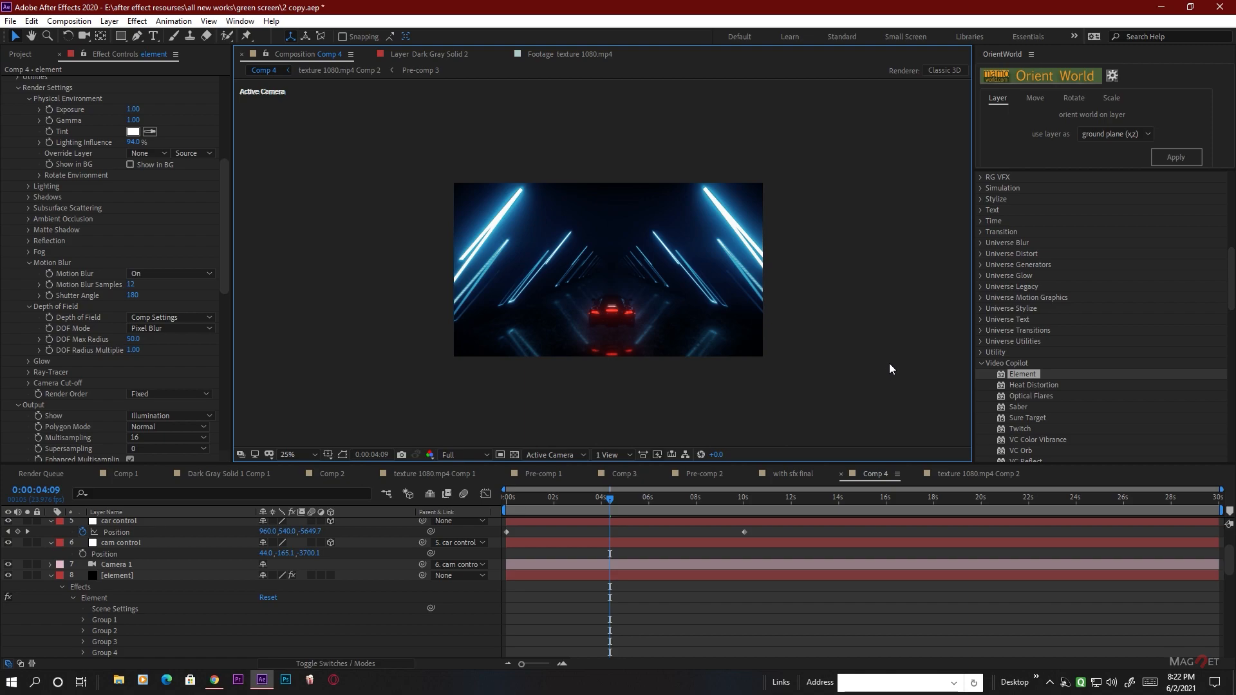